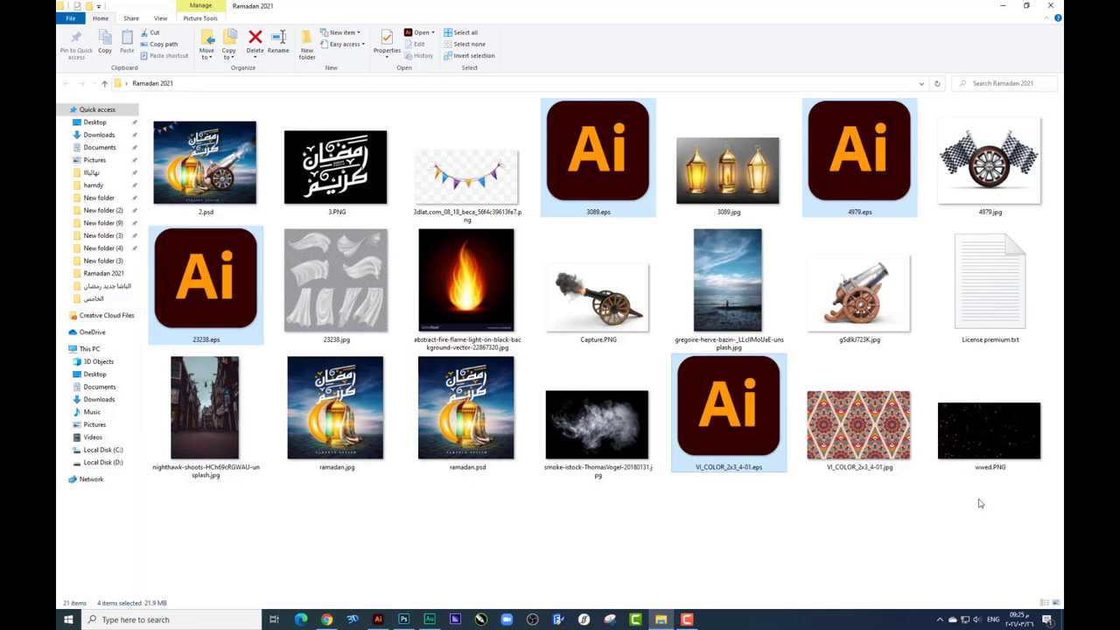
# Step: Open the nighthawk-shoots street photo from the Ramadan 2021 folder in Photoshop
pyautogui.moveTo(1020, 498); pyautogui.dragTo(308, 96)
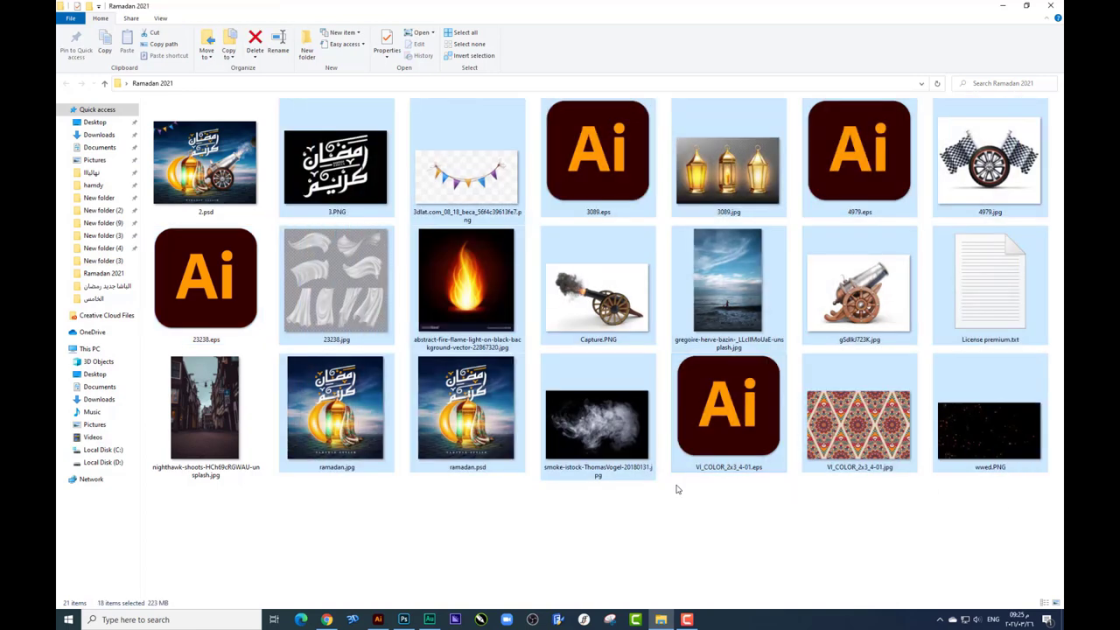
pyautogui.click(680, 490)
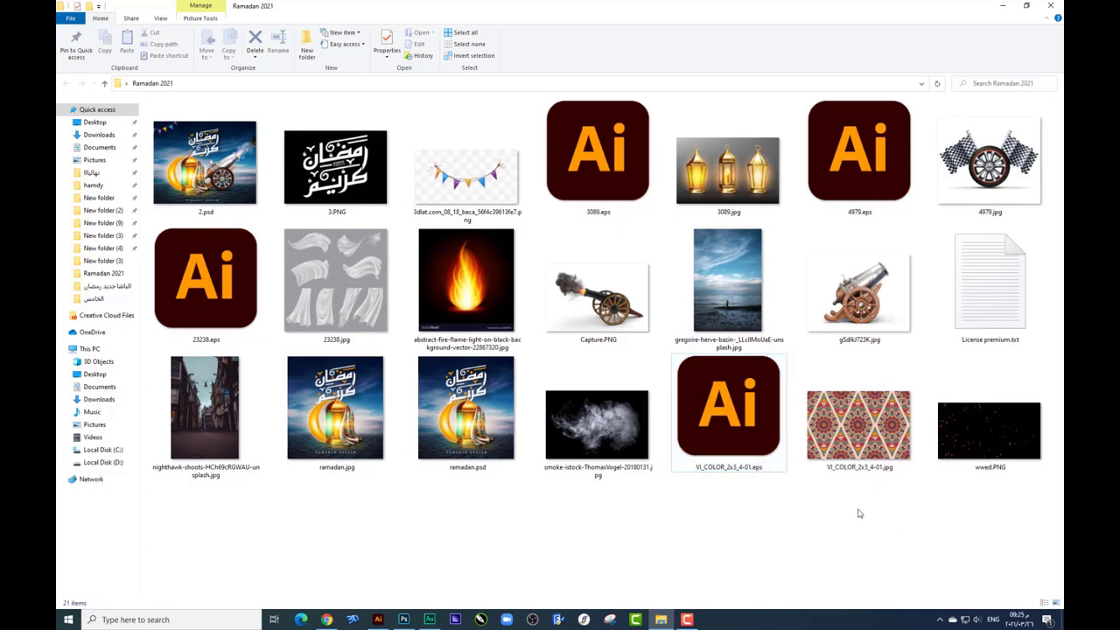
pyautogui.moveTo(236, 416)
pyautogui.mouseDown()
pyautogui.moveTo(405, 623)
pyautogui.moveTo(685, 4)
pyautogui.moveTo(682, 35)
pyautogui.mouseUp()
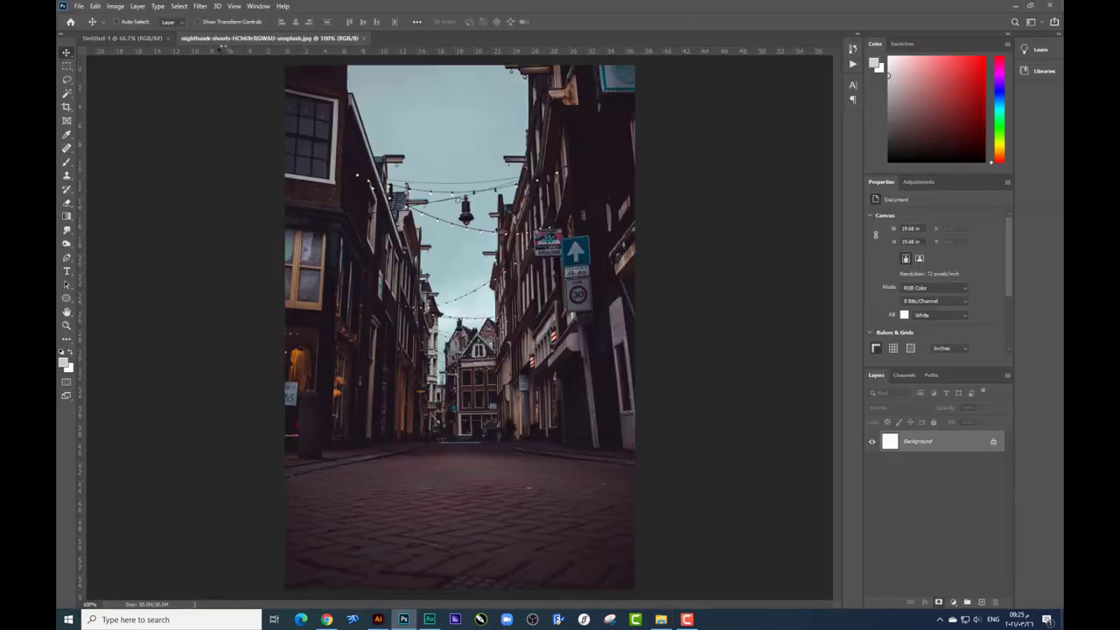
# Step: Unlock the Background layer and delete the buildings and sky above the pavement
pyautogui.hotkey('ctrl', '-')
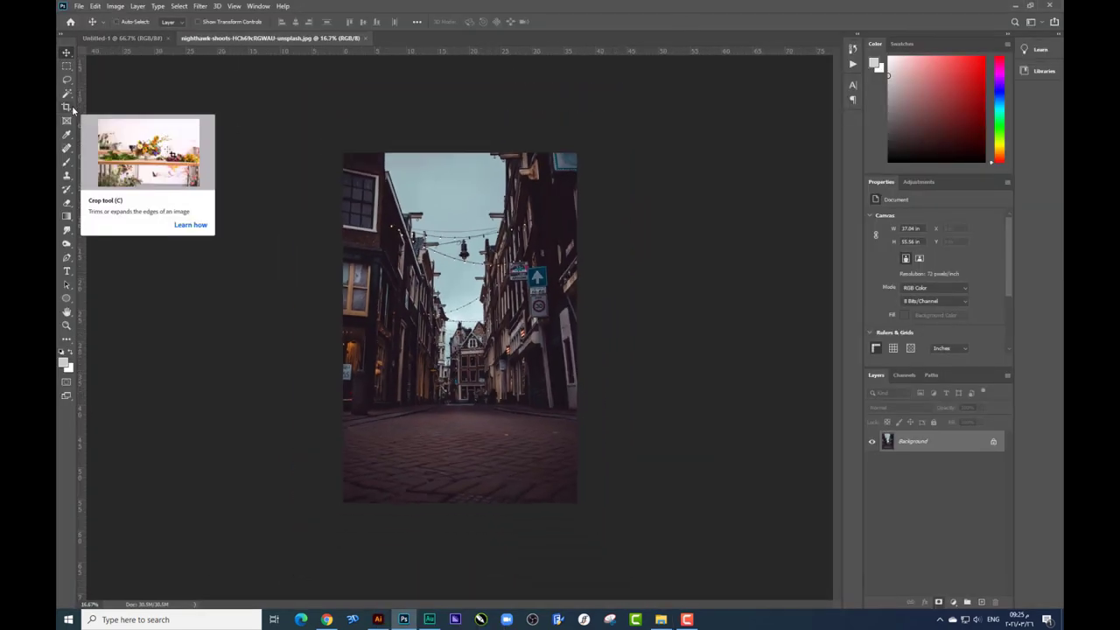
pyautogui.click(66, 67)
pyautogui.moveTo(343, 153)
pyautogui.mouseDown()
pyautogui.moveTo(702, 362)
pyautogui.moveTo(701, 404)
pyautogui.mouseUp()
pyautogui.click(993, 441)
pyautogui.press('Delete')
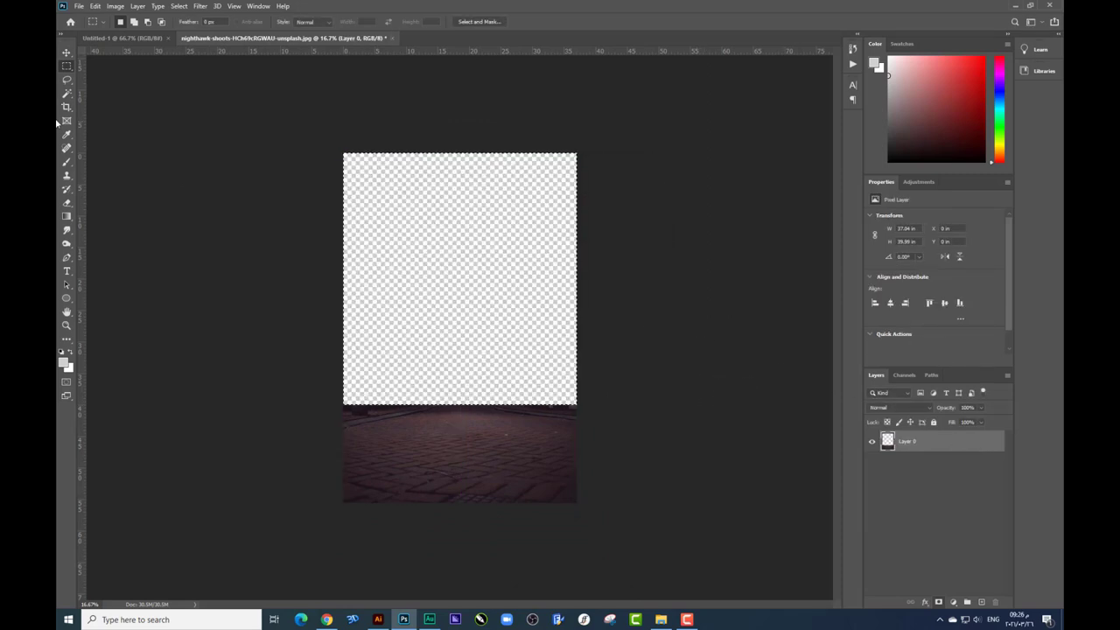
# Step: Widen the canvas on both sides and stretch the pavement across its full width
pyautogui.press('c')
pyautogui.moveTo(575, 326); pyautogui.dragTo(657, 310)
pyautogui.press('Return')
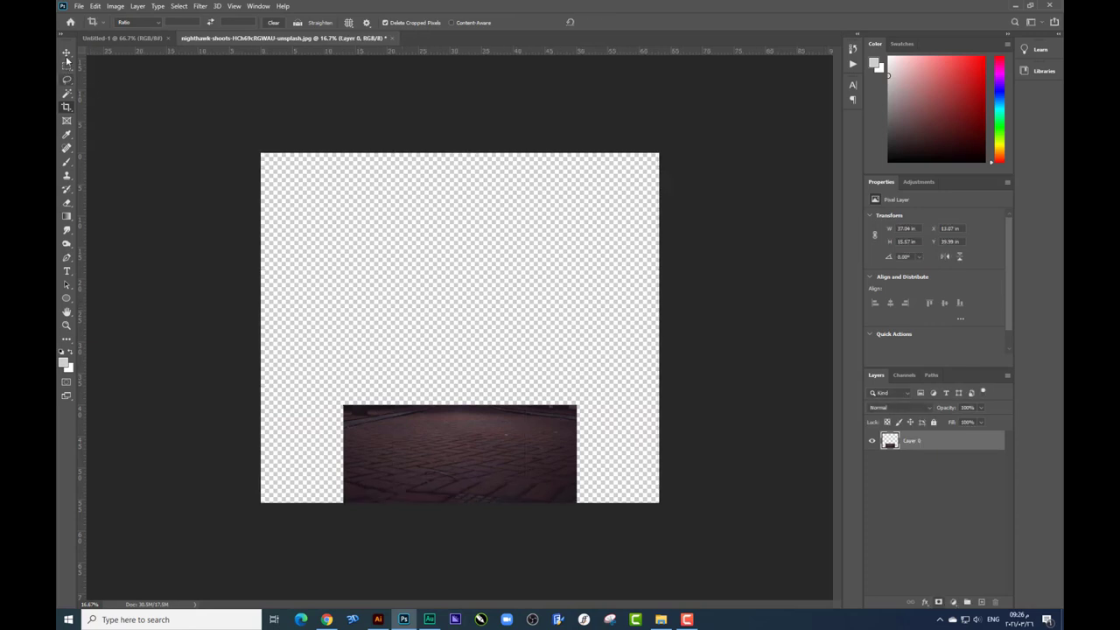
pyautogui.click(67, 54)
pyautogui.hotkey('ctrl', 't')
pyautogui.moveTo(576, 452); pyautogui.dragTo(659, 451)
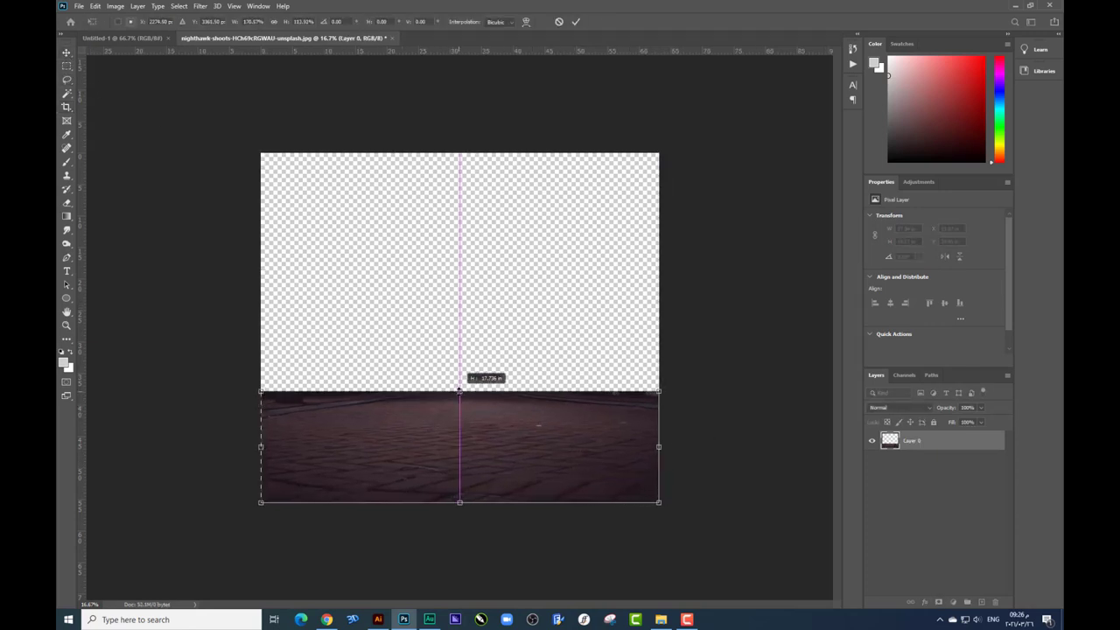
pyautogui.moveTo(454, 407); pyautogui.dragTo(455, 384)
pyautogui.press('Return')
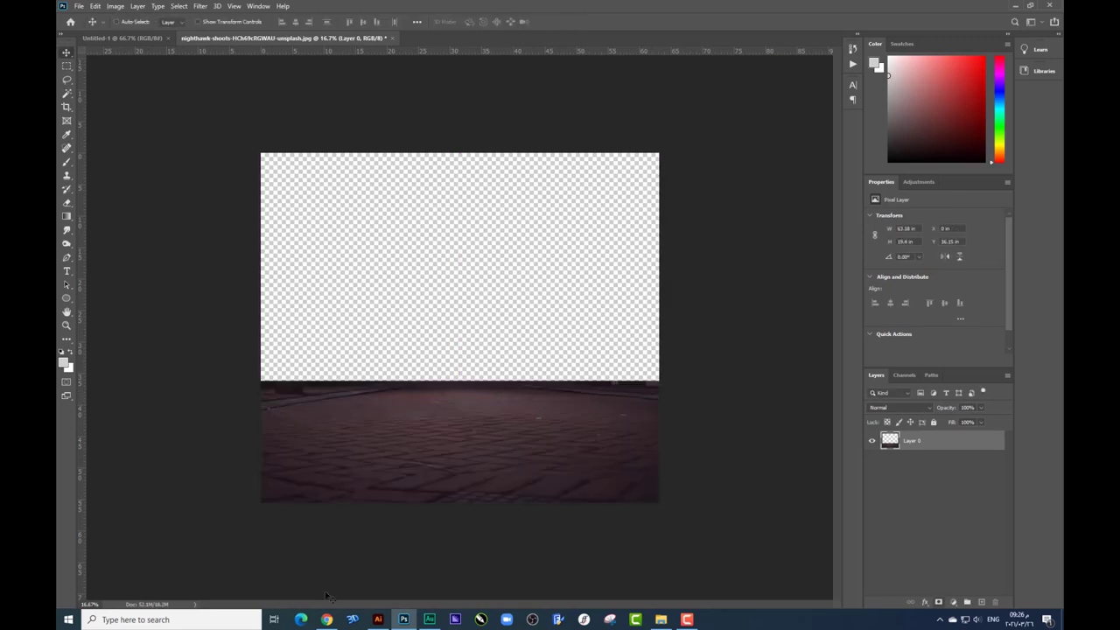
# Step: Place the gregoire sea-and-sky photo beneath the pavement, enlarged to fill the canvas
pyautogui.click(661, 619)
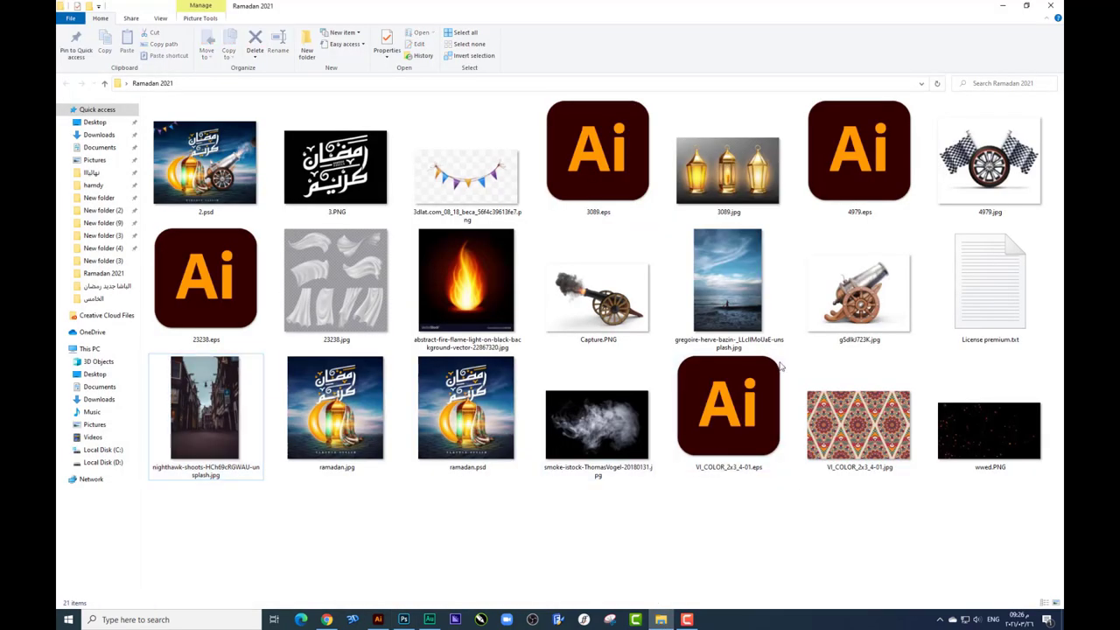
pyautogui.moveTo(726, 288)
pyautogui.mouseDown()
pyautogui.moveTo(471, 336)
pyautogui.moveTo(465, 305)
pyautogui.mouseUp()
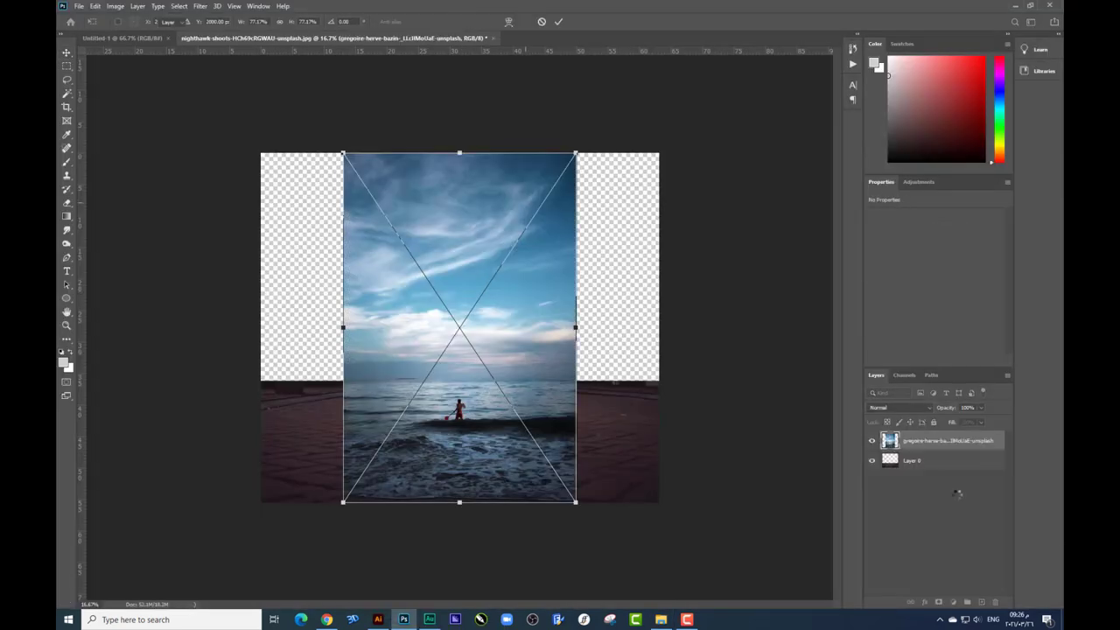
pyautogui.press('Return')
pyautogui.moveTo(914, 442); pyautogui.dragTo(928, 471)
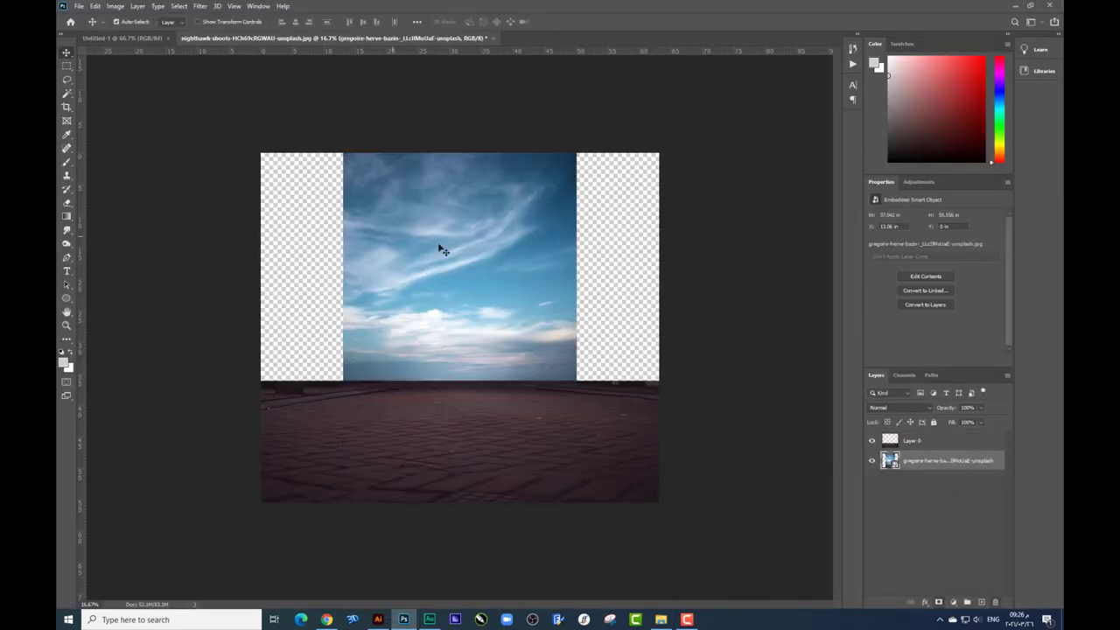
pyautogui.hotkey('ctrl', 't')
pyautogui.moveTo(576, 153); pyautogui.dragTo(660, 147)
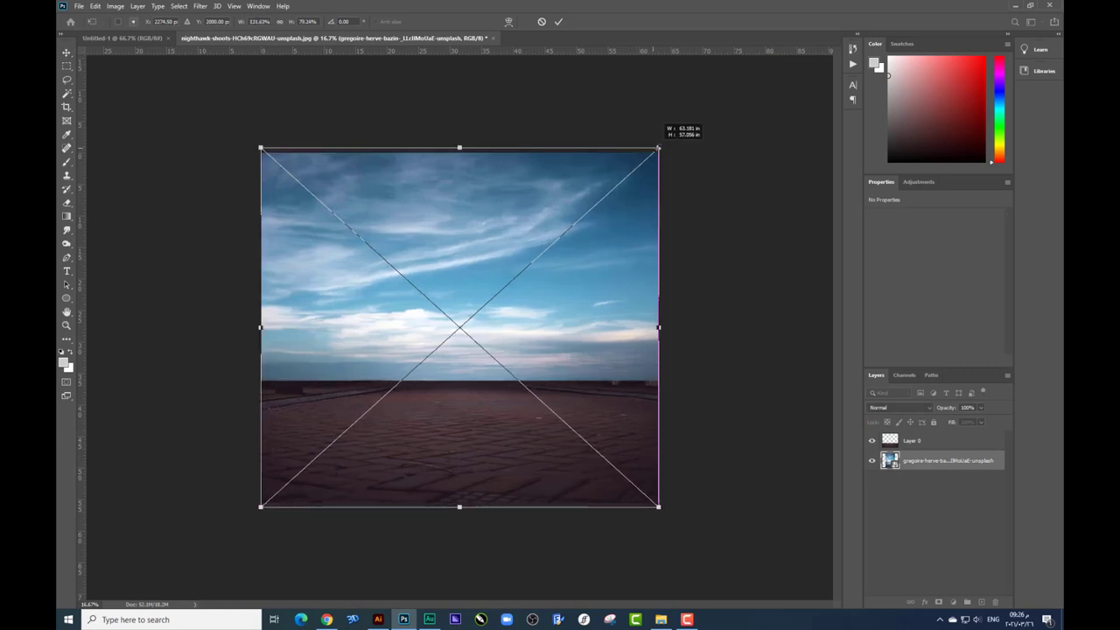
pyautogui.press('Return')
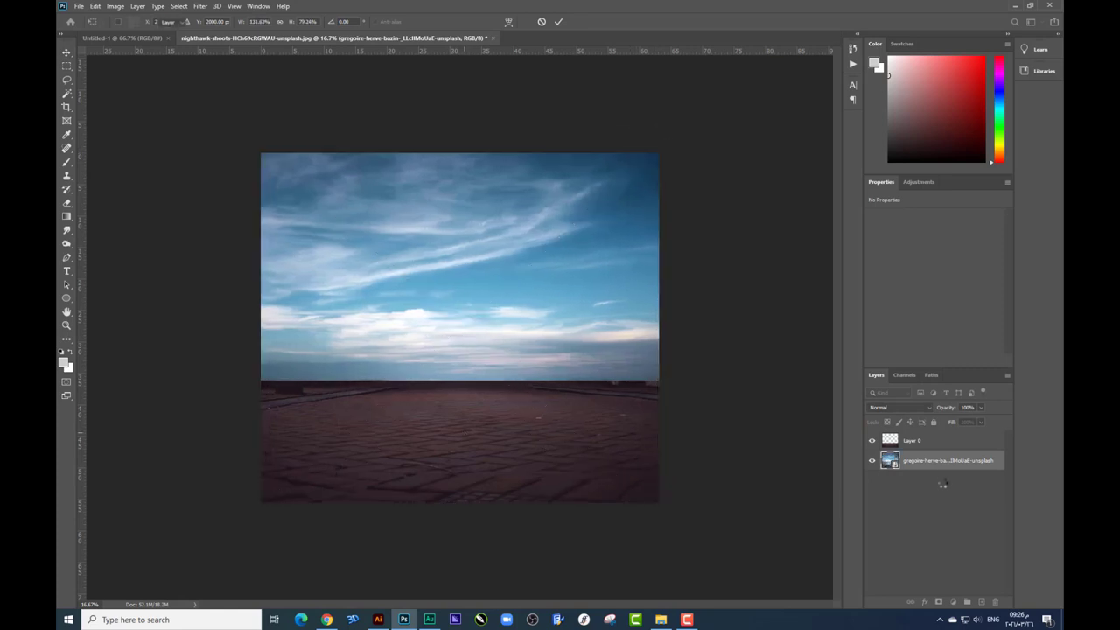
# Step: Cut a horizon band from the pavement and raise it to meet the sea, then return to File Explorer
pyautogui.click(914, 440)
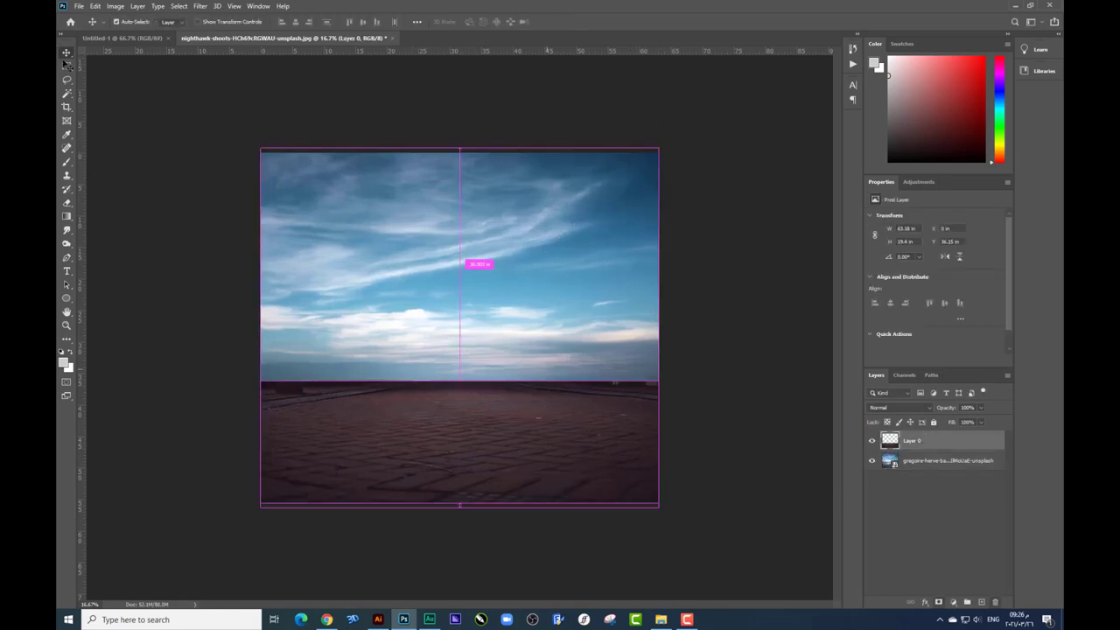
pyautogui.click(66, 66)
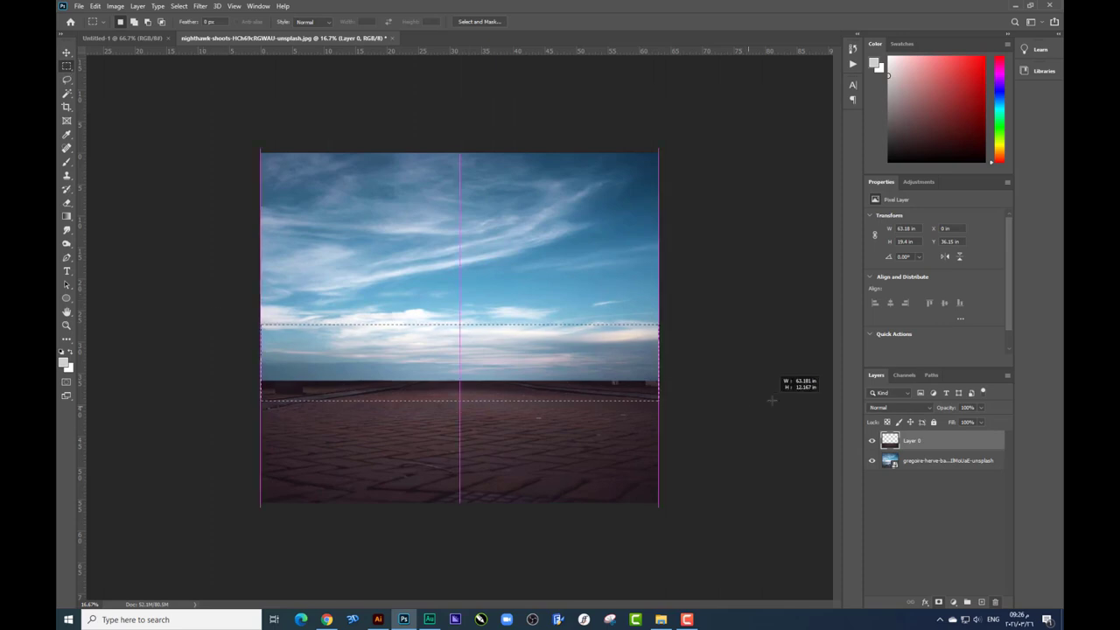
pyautogui.moveTo(205, 325)
pyautogui.mouseDown()
pyautogui.moveTo(193, 347)
pyautogui.moveTo(708, 412)
pyautogui.mouseUp()
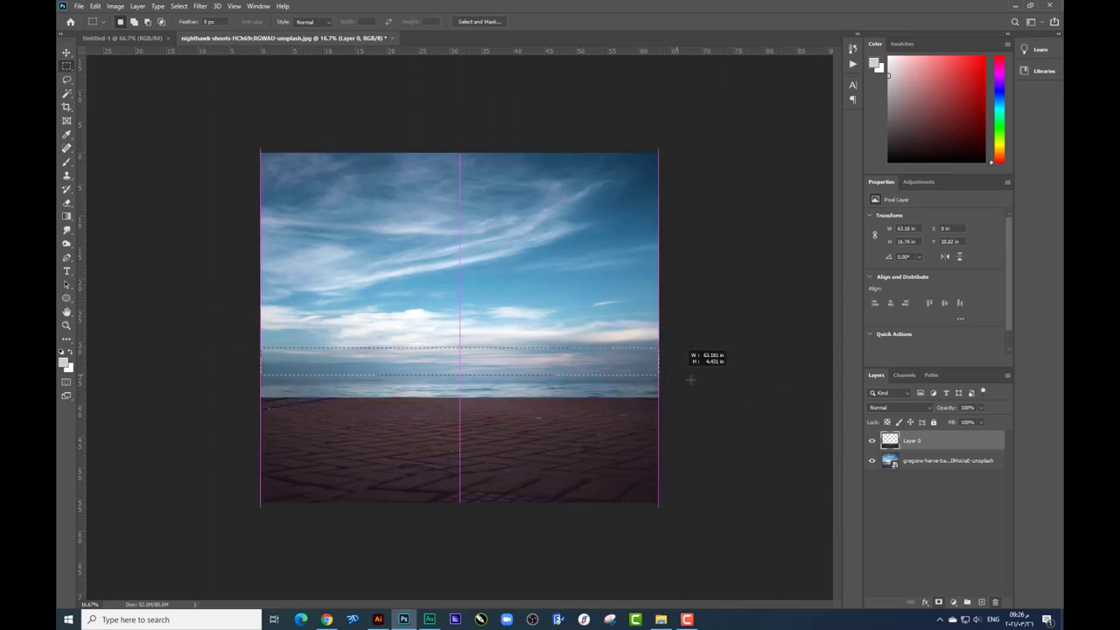
pyautogui.press('Delete')
pyautogui.hotkey('ctrl', 'd')
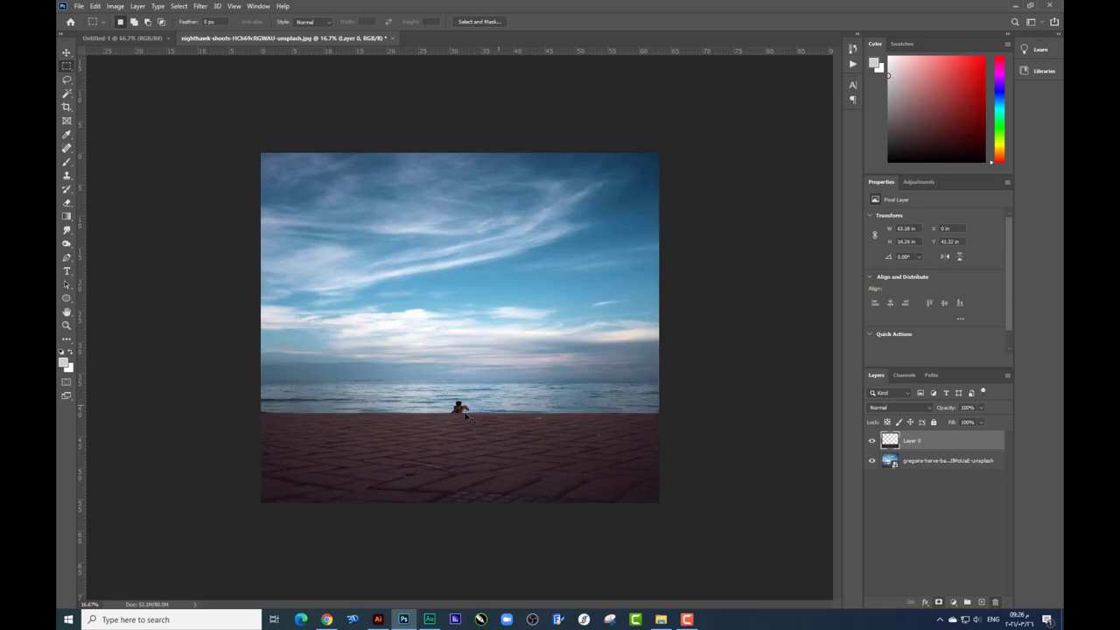
pyautogui.hotkey('ctrl', 't')
pyautogui.moveTo(477, 434); pyautogui.dragTo(477, 410)
pyautogui.press('Return')
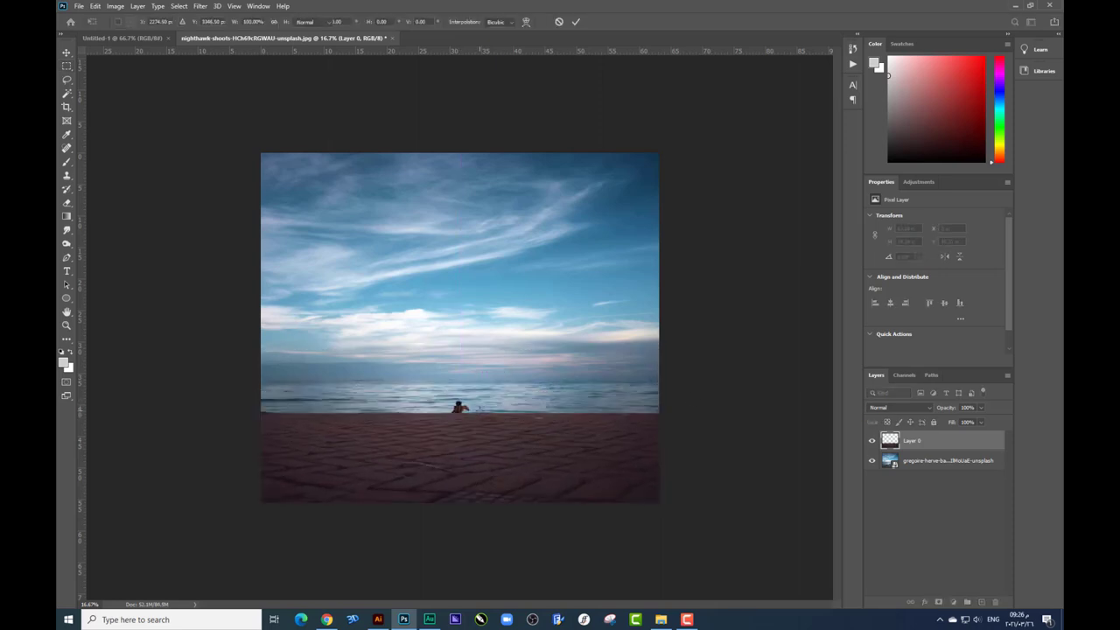
pyautogui.press('v')
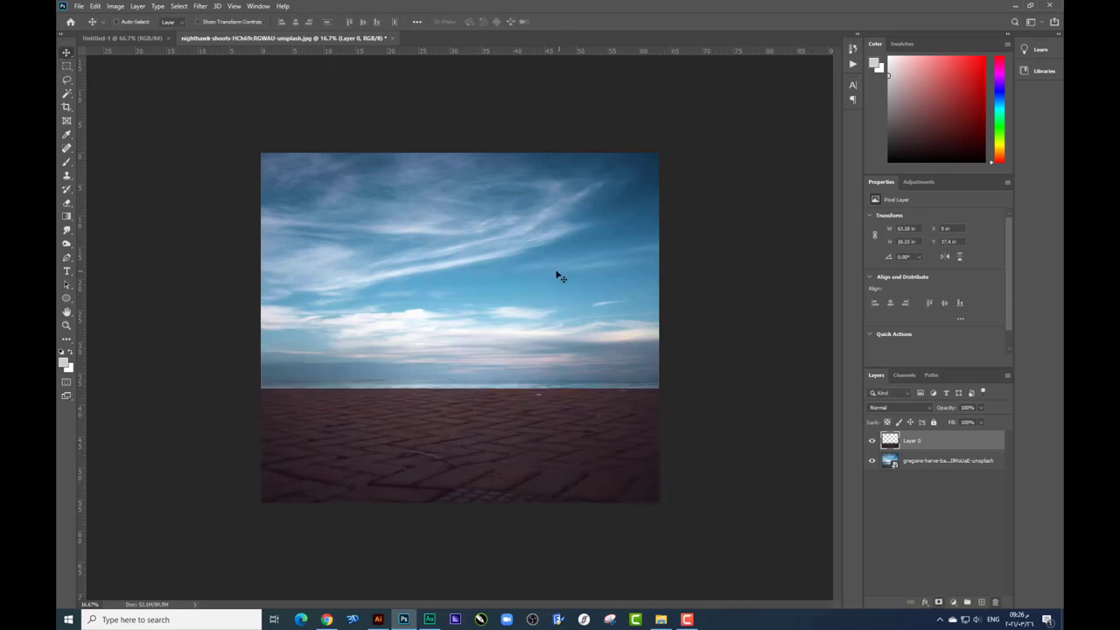
pyautogui.click(662, 619)
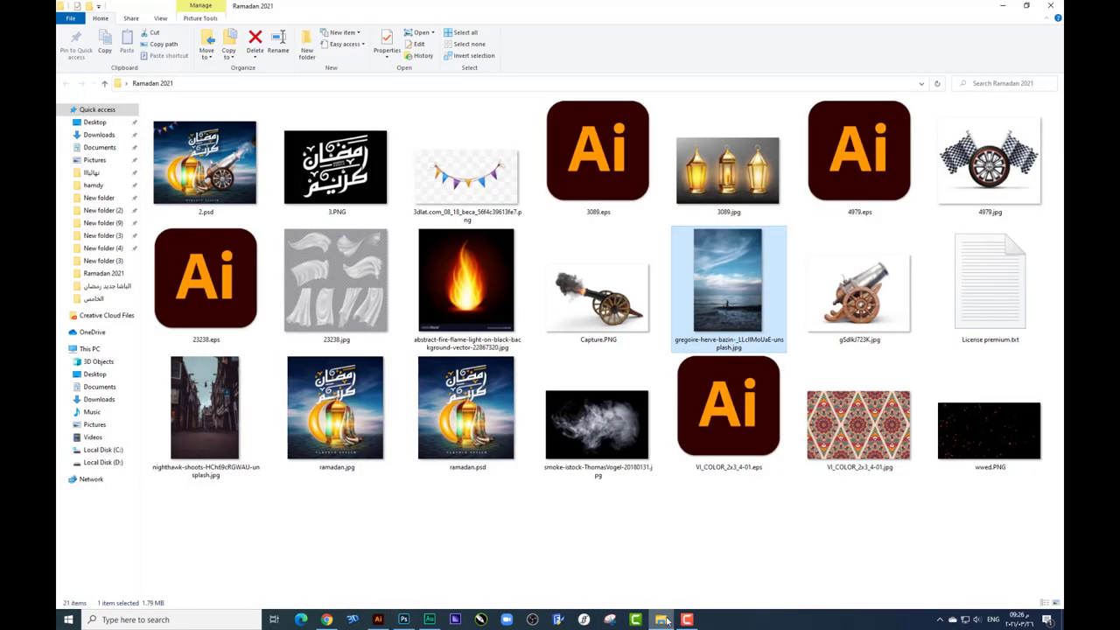
# Step: Select the middle candle lantern in Illustrator's 3089 file and drag it toward Photoshop
pyautogui.click(771, 490)
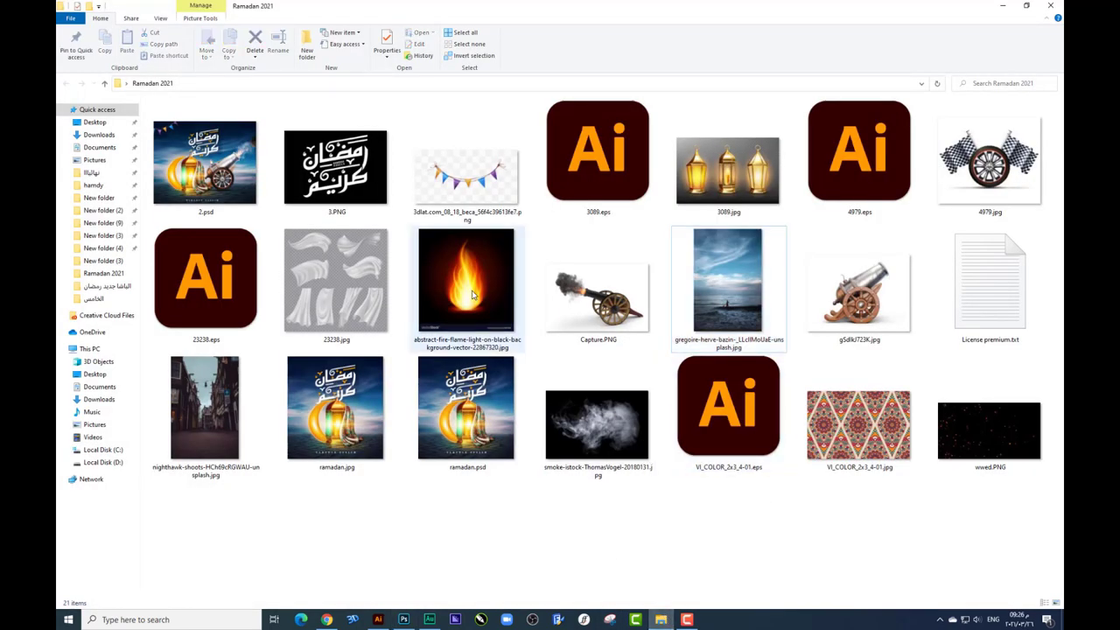
pyautogui.click(378, 620)
pyautogui.click(363, 23)
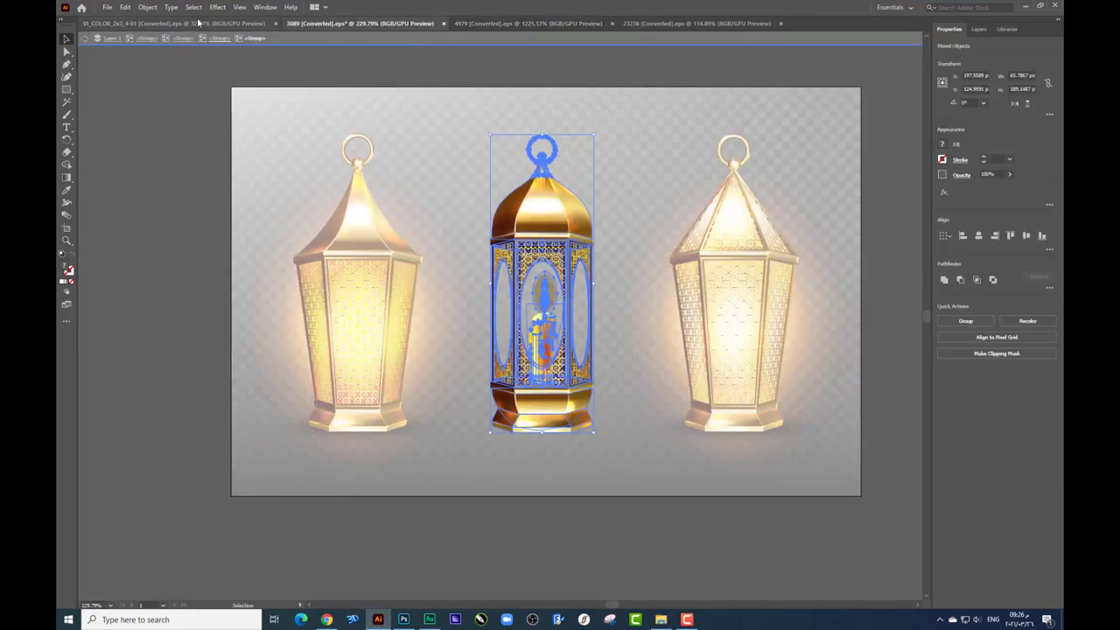
pyautogui.hotkey('ctrl', 'shift', 'Tab')
pyautogui.hotkey('ctrl', 'shift', 'Tab')
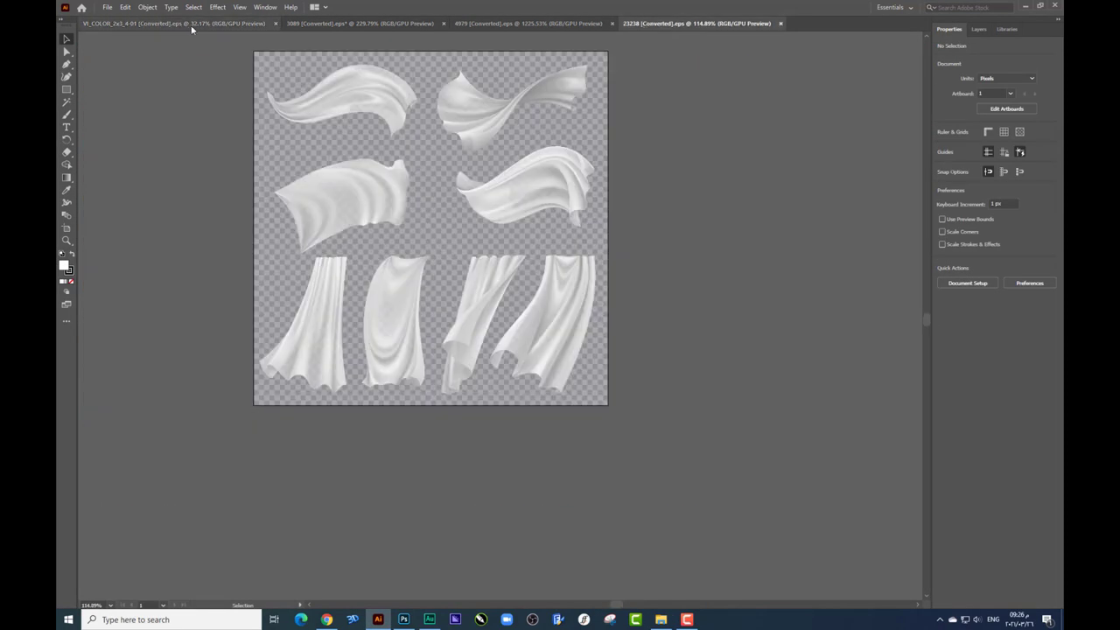
pyautogui.hotkey('ctrl', 'shift', 'Tab')
pyautogui.hotkey('ctrl', 'shift', 'Tab')
pyautogui.moveTo(560, 184); pyautogui.dragTo(561, 185)
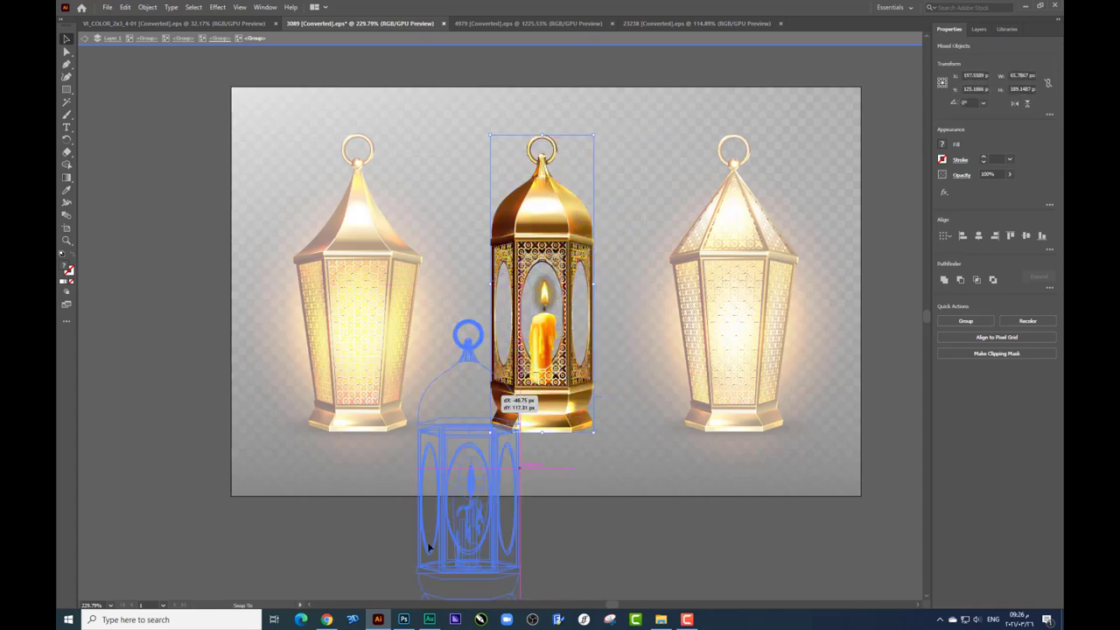
pyautogui.moveTo(554, 210)
pyautogui.mouseDown()
pyautogui.moveTo(404, 611)
pyautogui.moveTo(505, 289)
pyautogui.mouseUp()
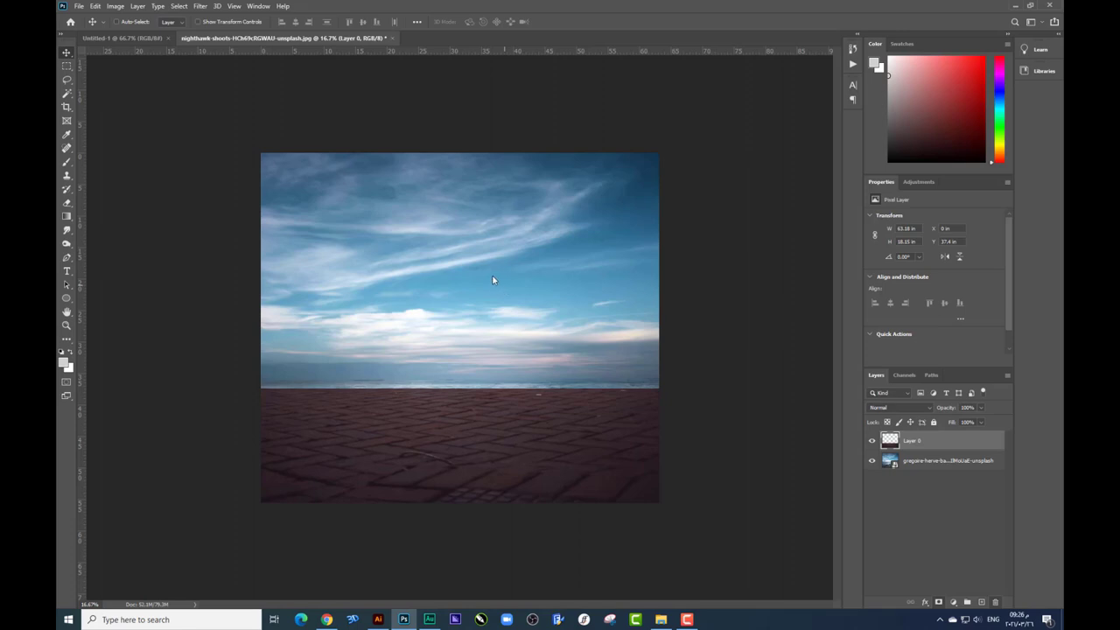
# Step: Place the lantern as a Vector Smart Object standing on the pavement, then return to Illustrator
pyautogui.moveTo(498, 280); pyautogui.dragTo(474, 280)
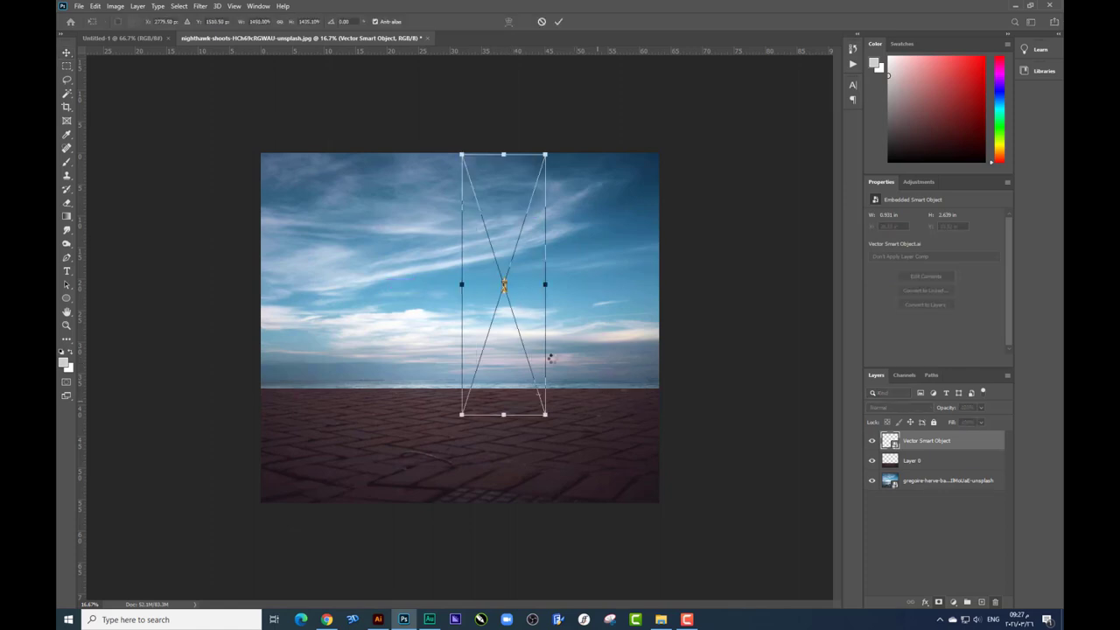
pyautogui.press('Return')
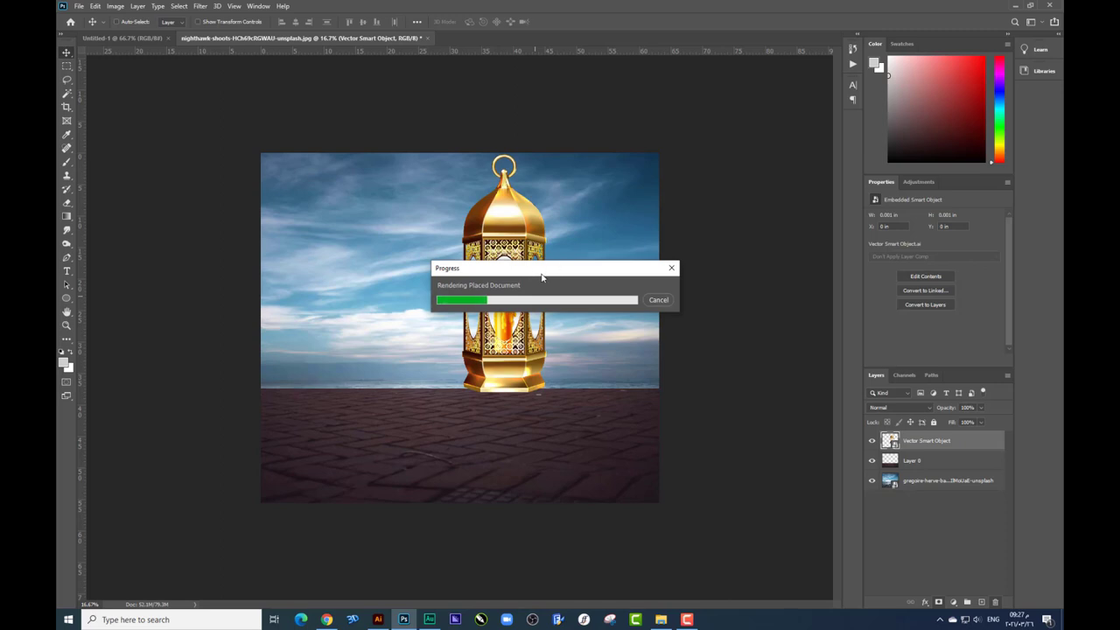
pyautogui.moveTo(539, 332); pyautogui.dragTo(502, 397)
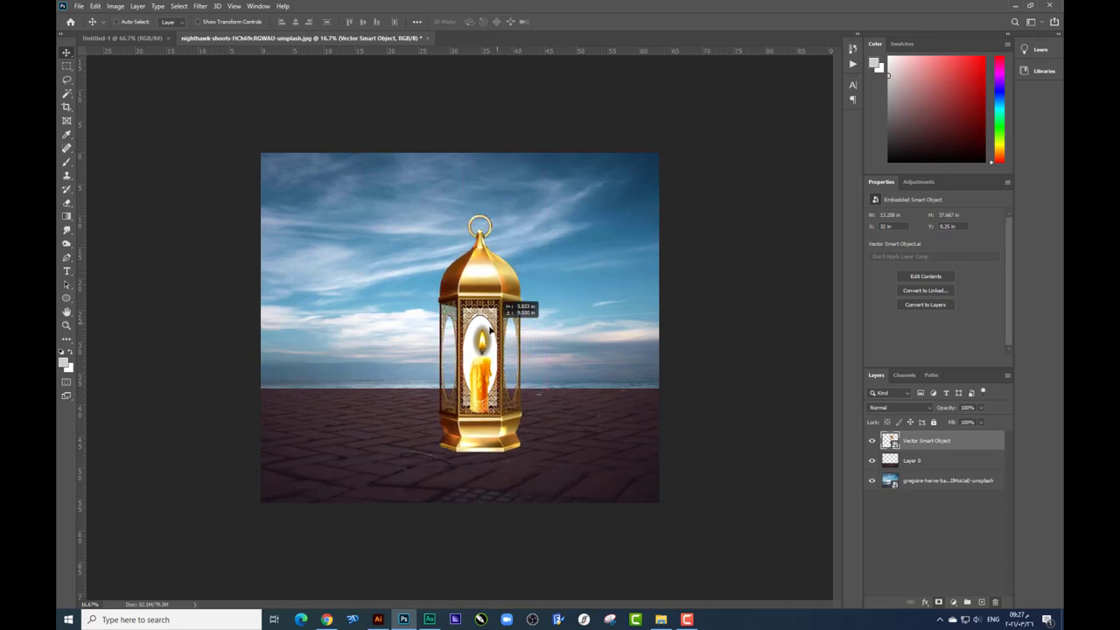
pyautogui.click(378, 620)
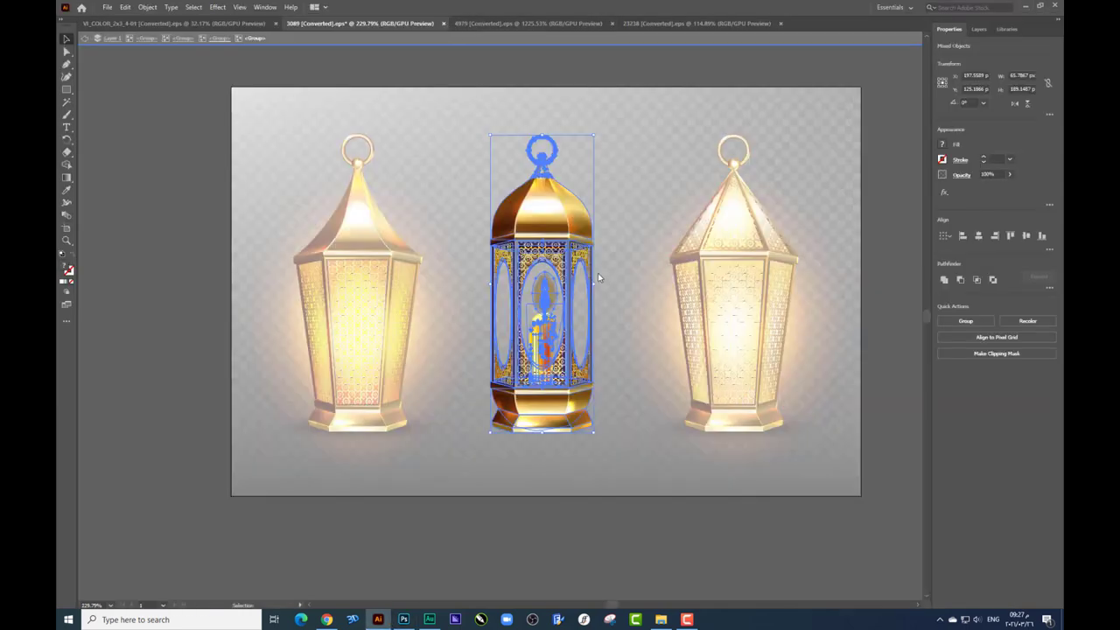
# Step: Close the lantern document without saving and switch to the 23238 white cloth file
pyautogui.hotkey('ctrl', 'w')
pyautogui.click(617, 322)
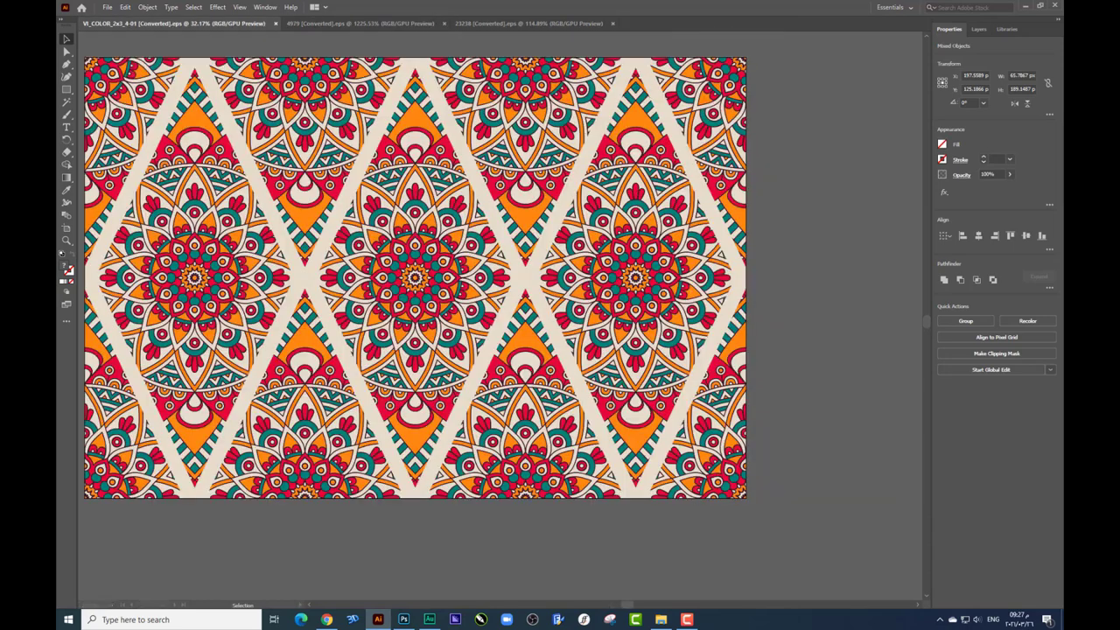
pyautogui.click(373, 24)
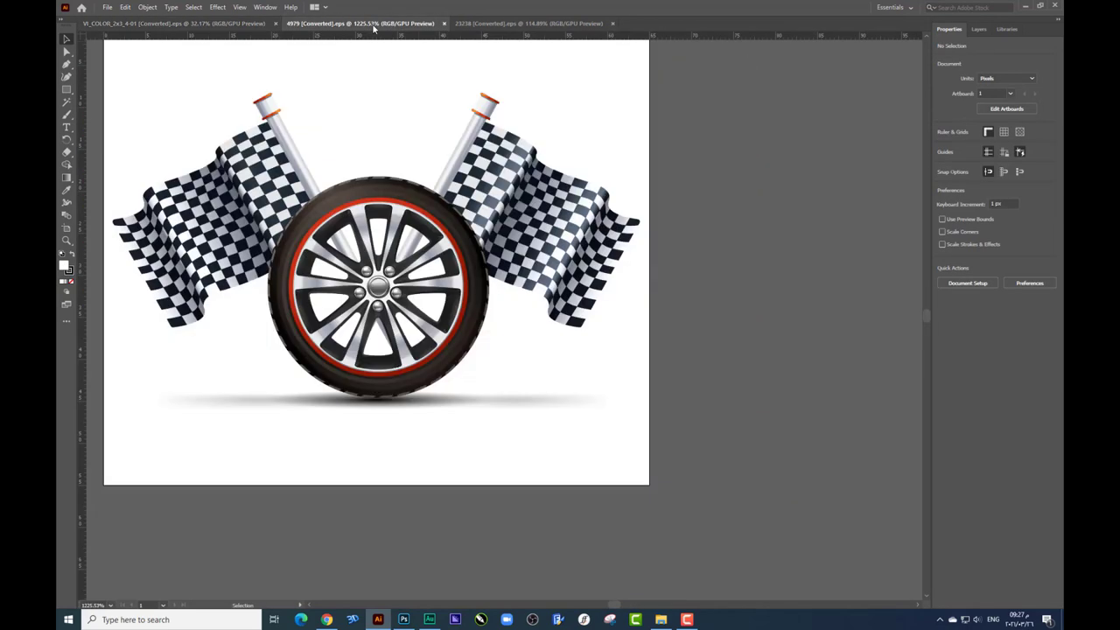
pyautogui.click(495, 26)
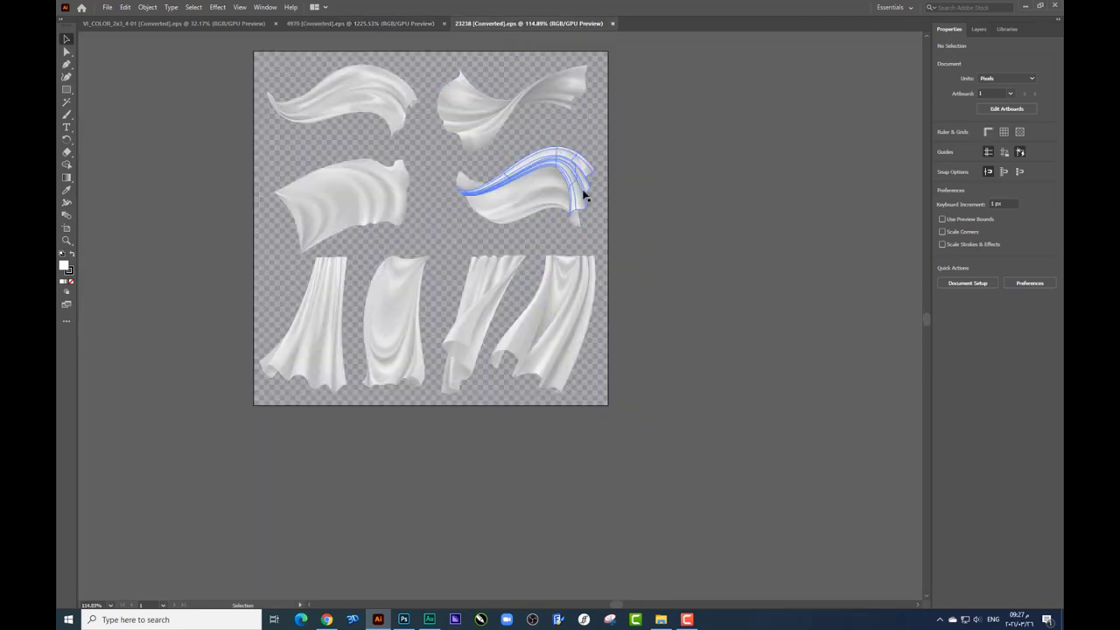
# Step: Isolate a single flowing cloth inside the group and drag it toward Photoshop
pyautogui.click(577, 189)
pyautogui.doubleClick(575, 195)
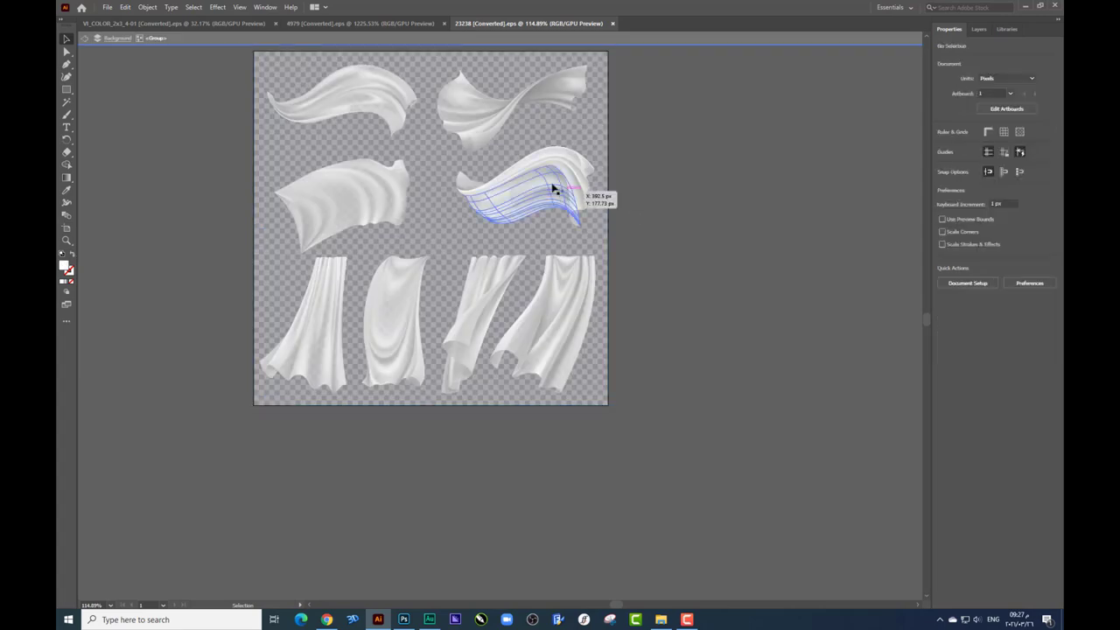
pyautogui.click(515, 188)
pyautogui.doubleClick(514, 189)
pyautogui.moveTo(545, 187)
pyautogui.mouseDown()
pyautogui.moveTo(471, 592)
pyautogui.moveTo(479, 357)
pyautogui.moveTo(575, 300)
pyautogui.moveTo(517, 410)
pyautogui.moveTo(514, 359)
pyautogui.mouseUp()
# Step: Flip the placed cloth vertically and commit it over the lantern's right side
pyautogui.rightClick(483, 364)
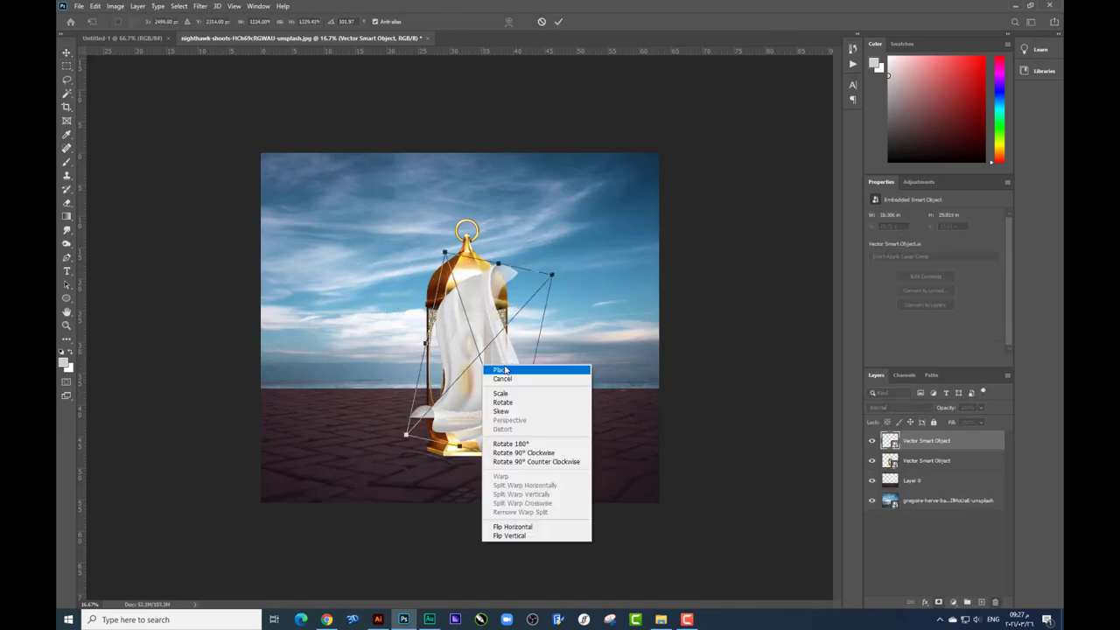
pyautogui.click(512, 444)
pyautogui.rightClick(495, 337)
pyautogui.click(538, 505)
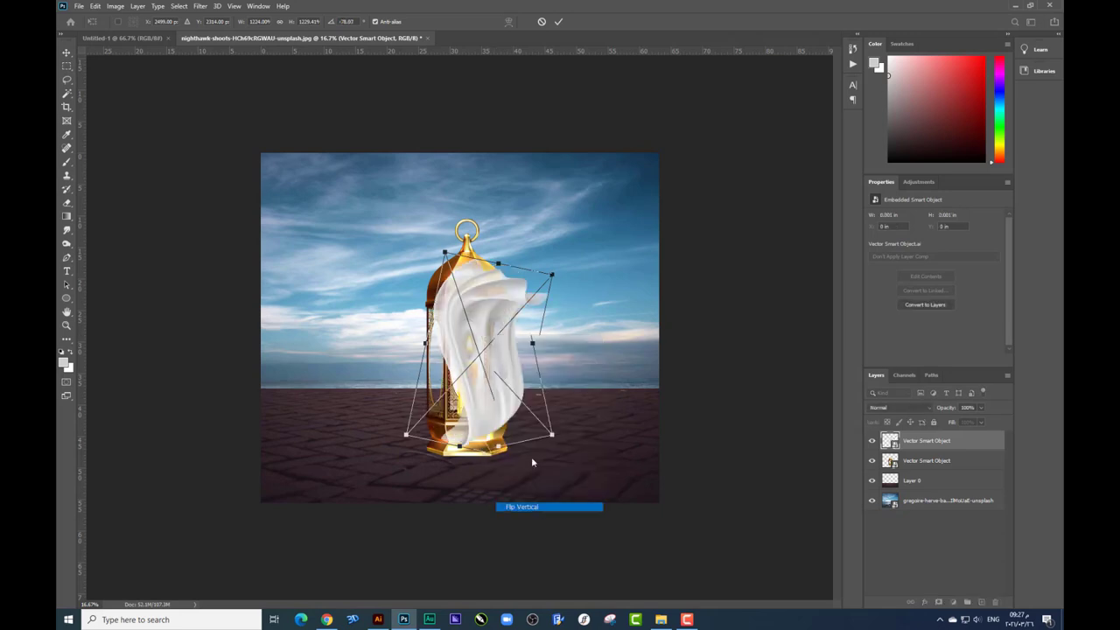
pyautogui.press('Return')
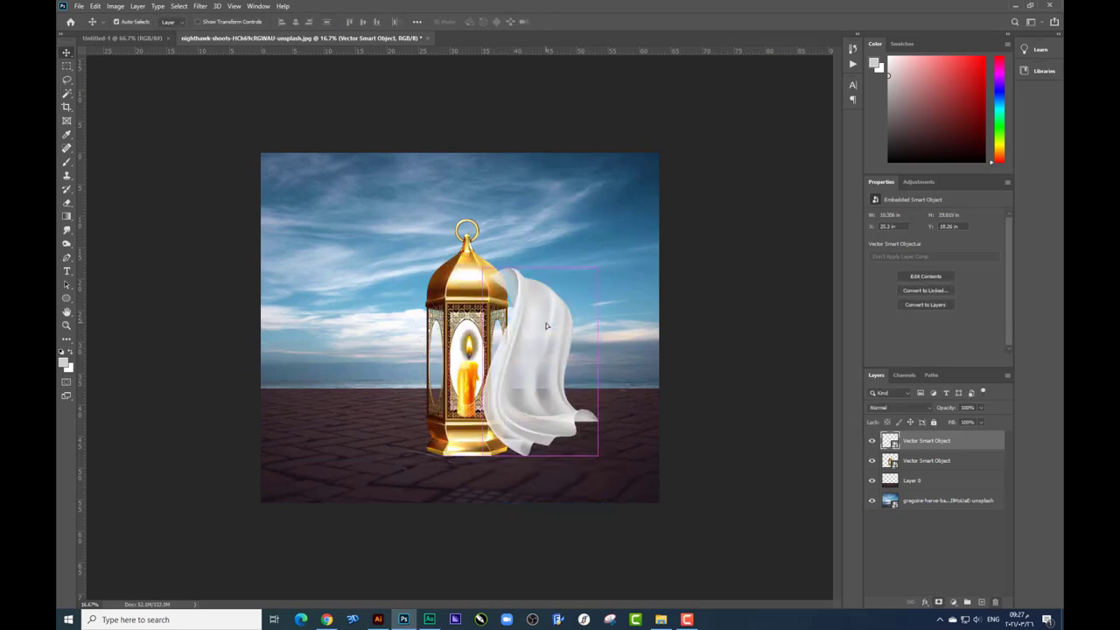
# Step: Duplicate the cloth and merge the copies into one opaque cloth layer
pyautogui.hotkey('ctrl', 'j')
pyautogui.hotkey('ctrl', 'j')
pyautogui.hotkey('ctrl', 'j')
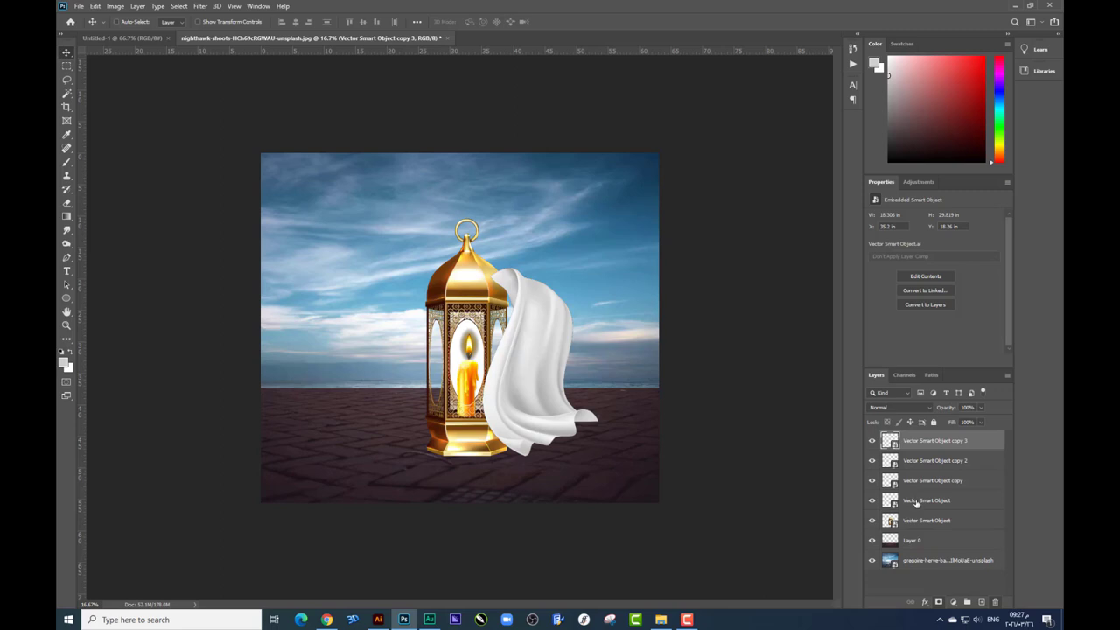
pyautogui.keyDown('shift'); pyautogui.click(916, 502); pyautogui.keyUp('shift')
pyautogui.hotkey('ctrl', 'e')
pyautogui.hotkey('ctrl', '+')
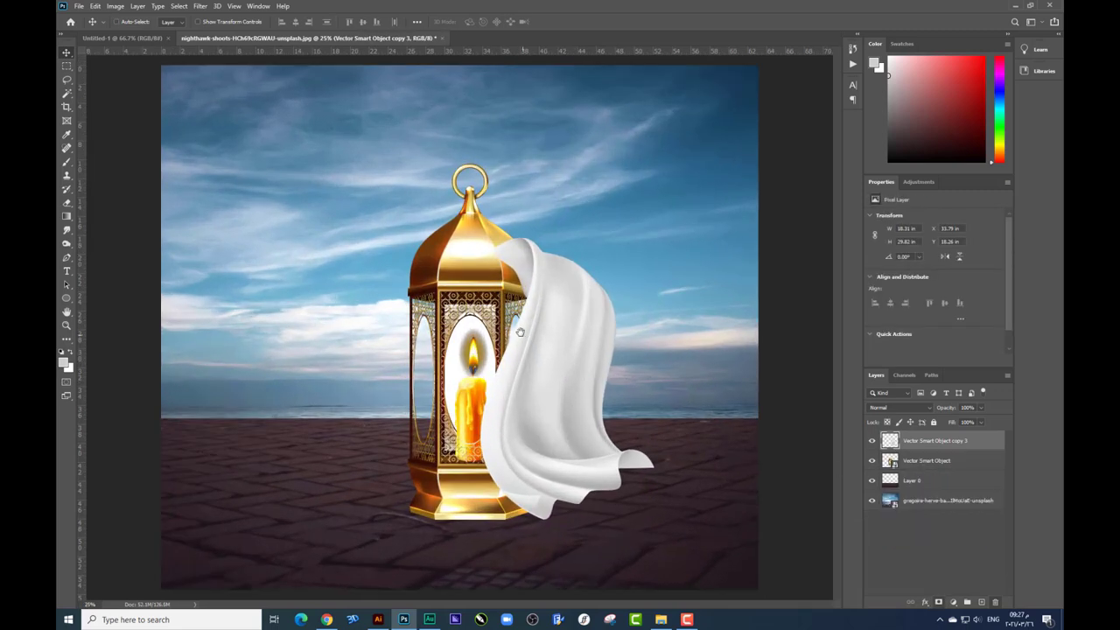
pyautogui.hotkey('ctrl', '+')
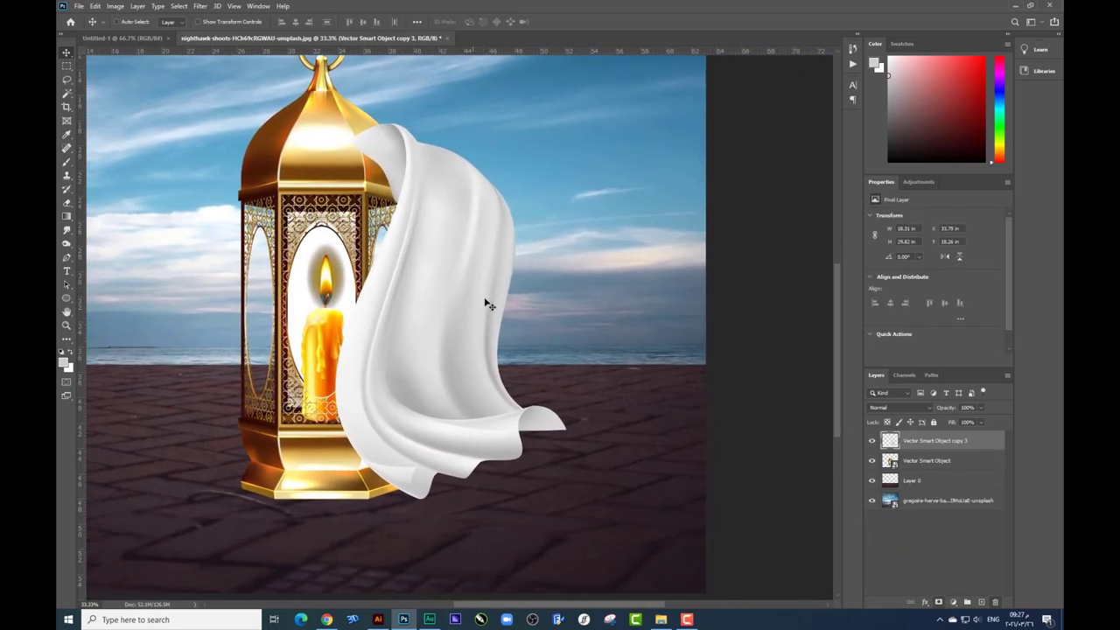
# Step: Add a Brightness/Contrast adjustment that dims the cloth toward grey
pyautogui.click(953, 601)
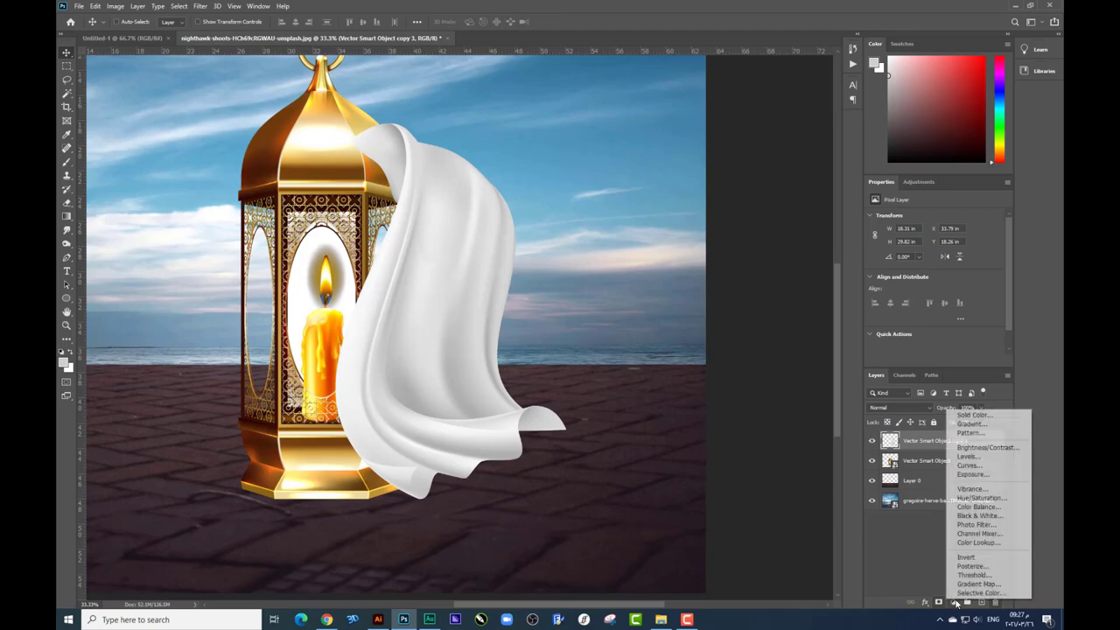
pyautogui.click(971, 452)
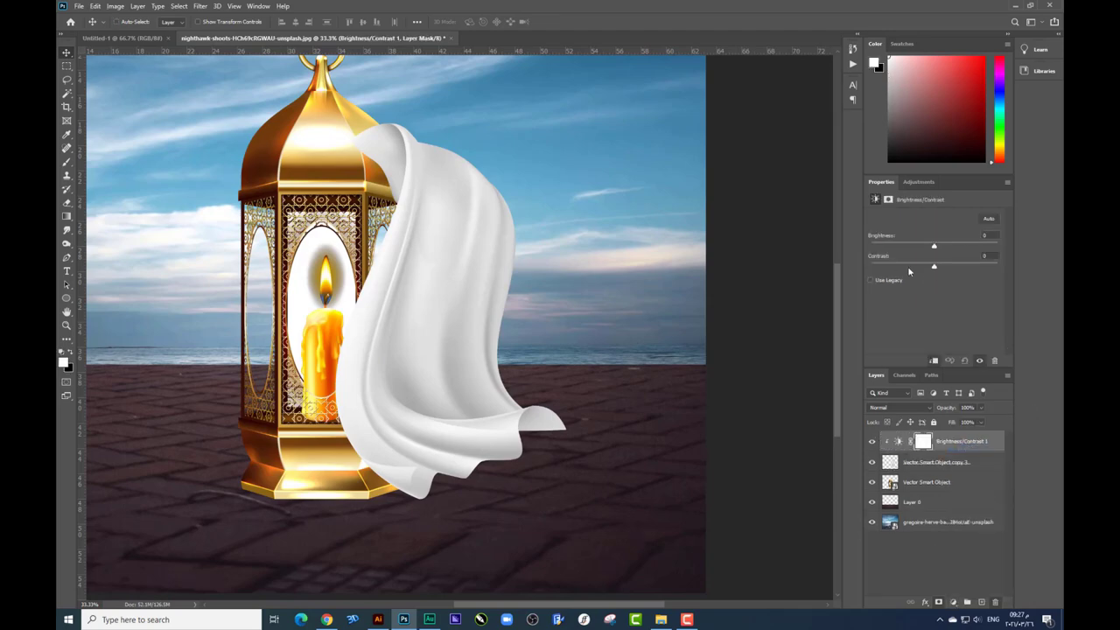
pyautogui.moveTo(908, 272)
pyautogui.mouseDown()
pyautogui.moveTo(872, 273)
pyautogui.moveTo(907, 249)
pyautogui.moveTo(975, 267)
pyautogui.mouseUp()
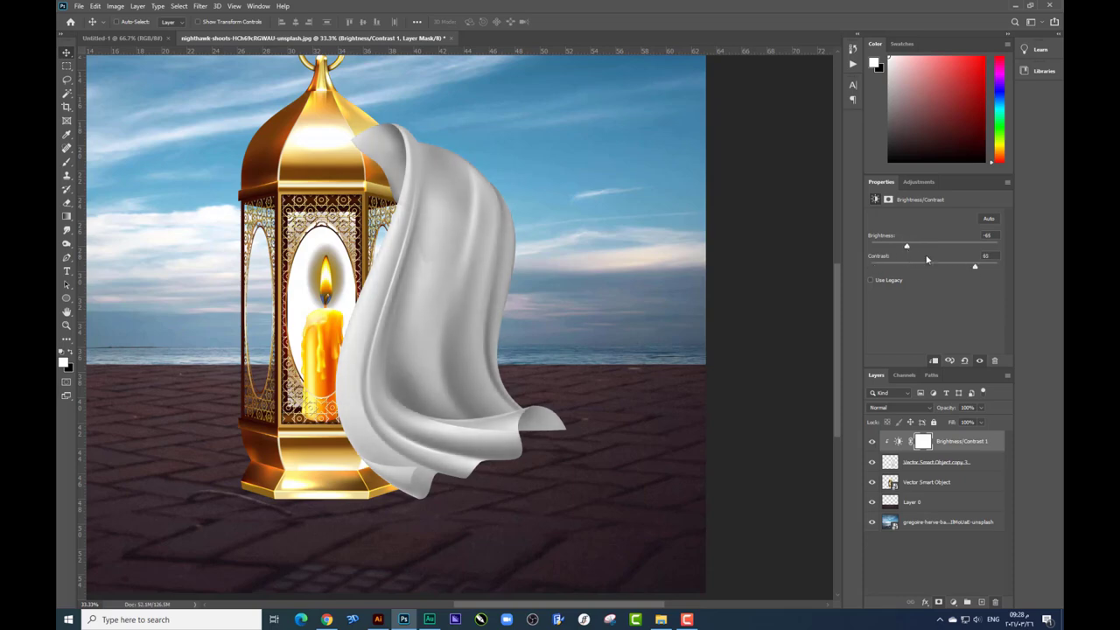
pyautogui.moveTo(902, 249); pyautogui.dragTo(893, 249)
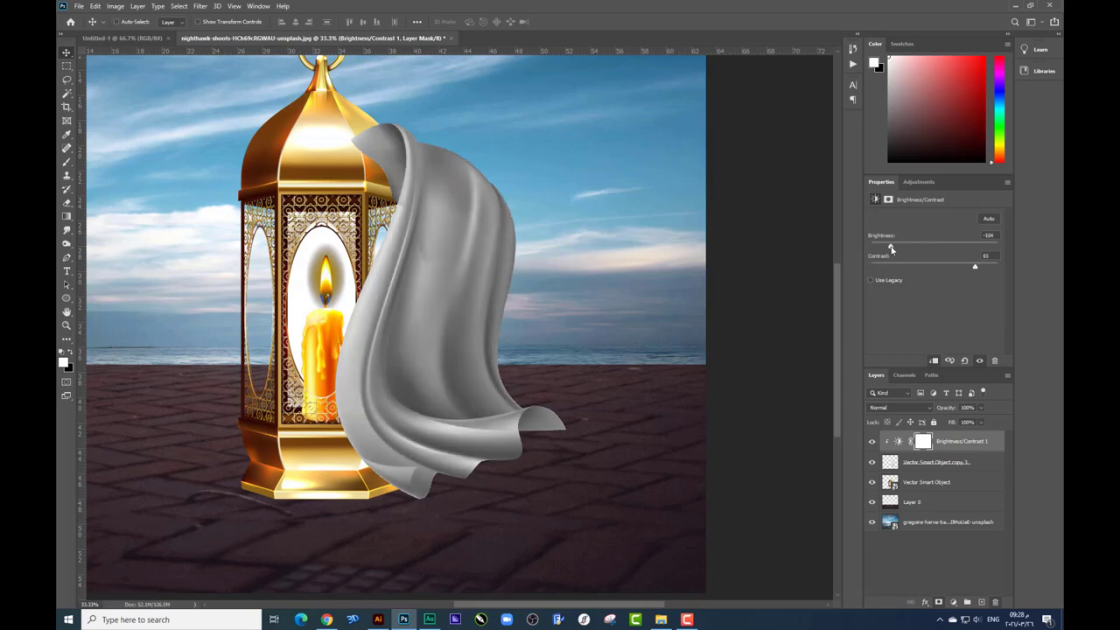
pyautogui.click(974, 469)
pyautogui.hotkey('ctrl', '-')
# Step: Select the mandala pattern in Illustrator and drag it toward Photoshop
pyautogui.click(378, 619)
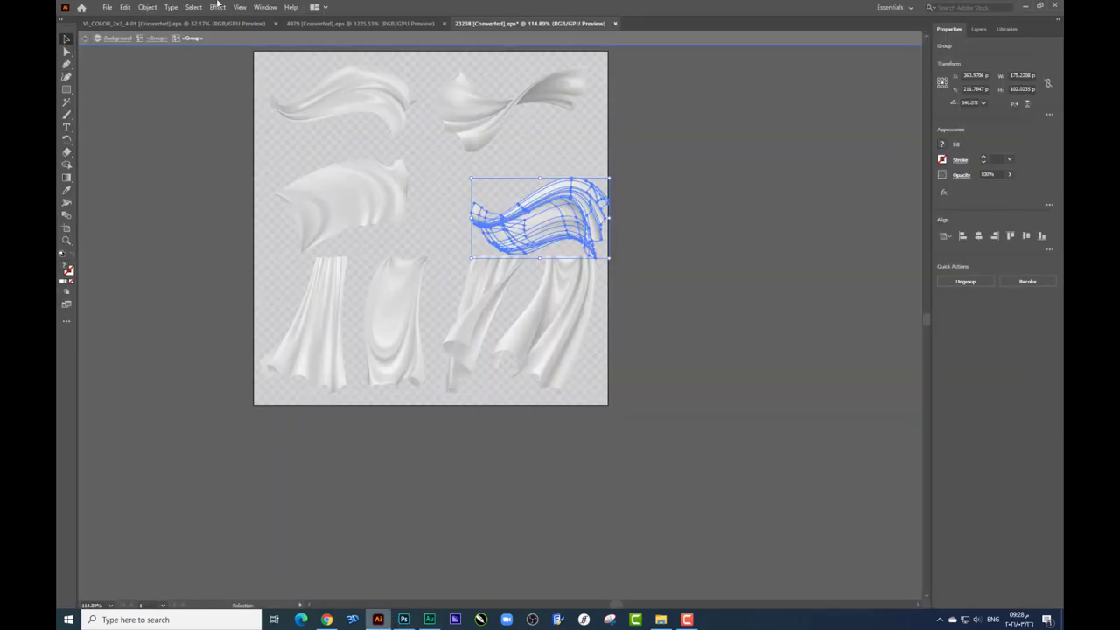
pyautogui.click(219, 23)
pyautogui.hotkey('ctrl', '-')
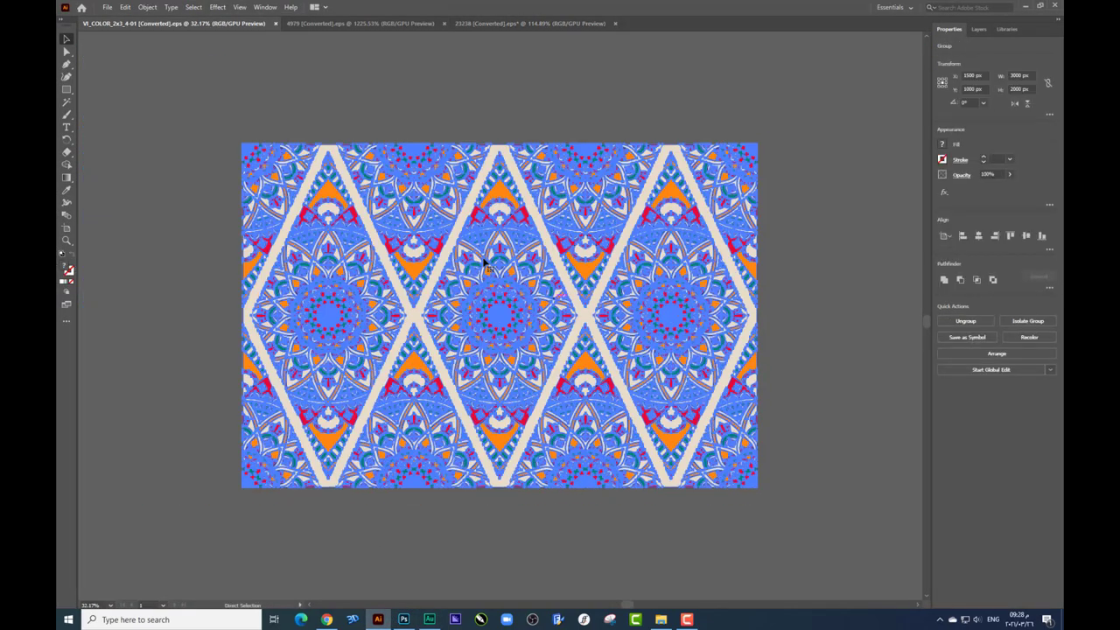
pyautogui.moveTo(516, 307); pyautogui.dragTo(512, 331)
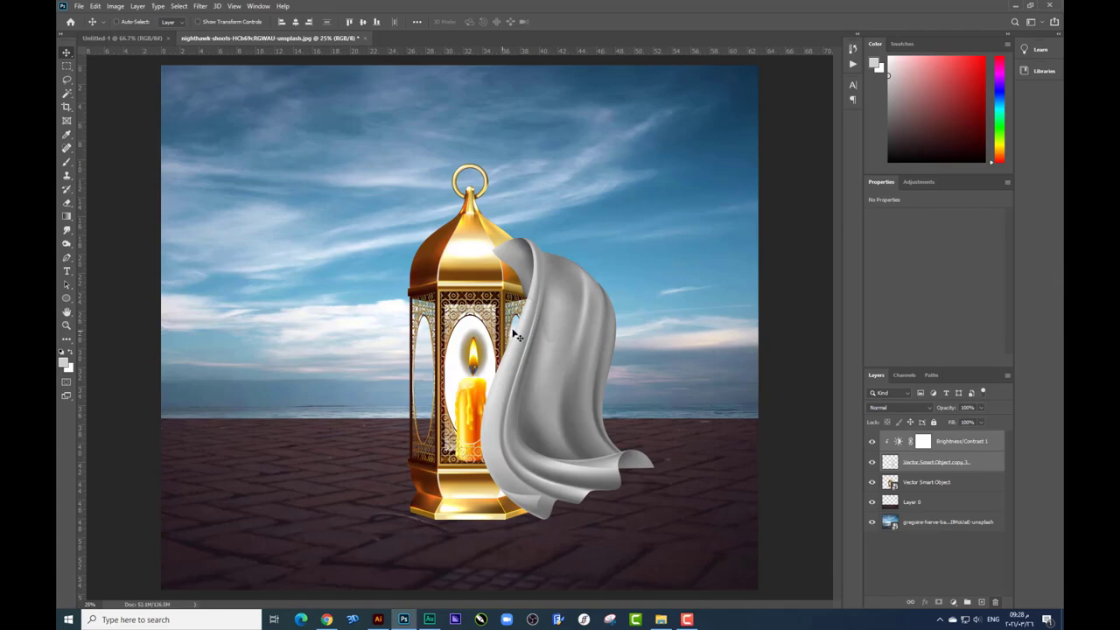
# Step: Place the mandala pattern and rotate it 90° into portrait orientation
pyautogui.moveTo(517, 335); pyautogui.dragTo(513, 328)
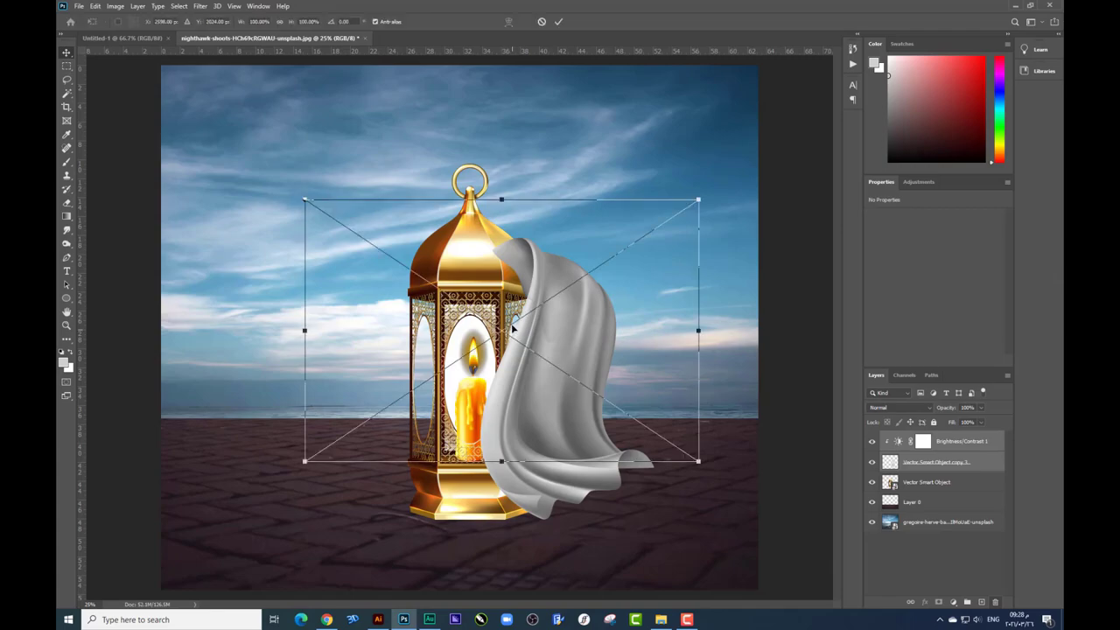
pyautogui.press('Return')
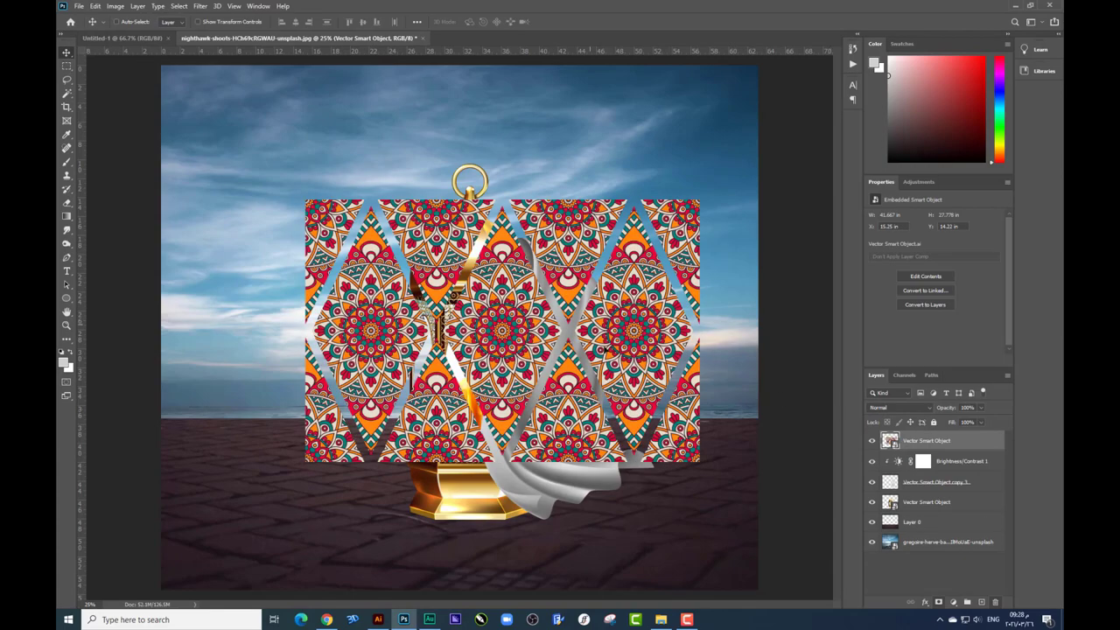
pyautogui.hotkey('ctrl', 't')
pyautogui.rightClick(513, 290)
pyautogui.click(562, 399)
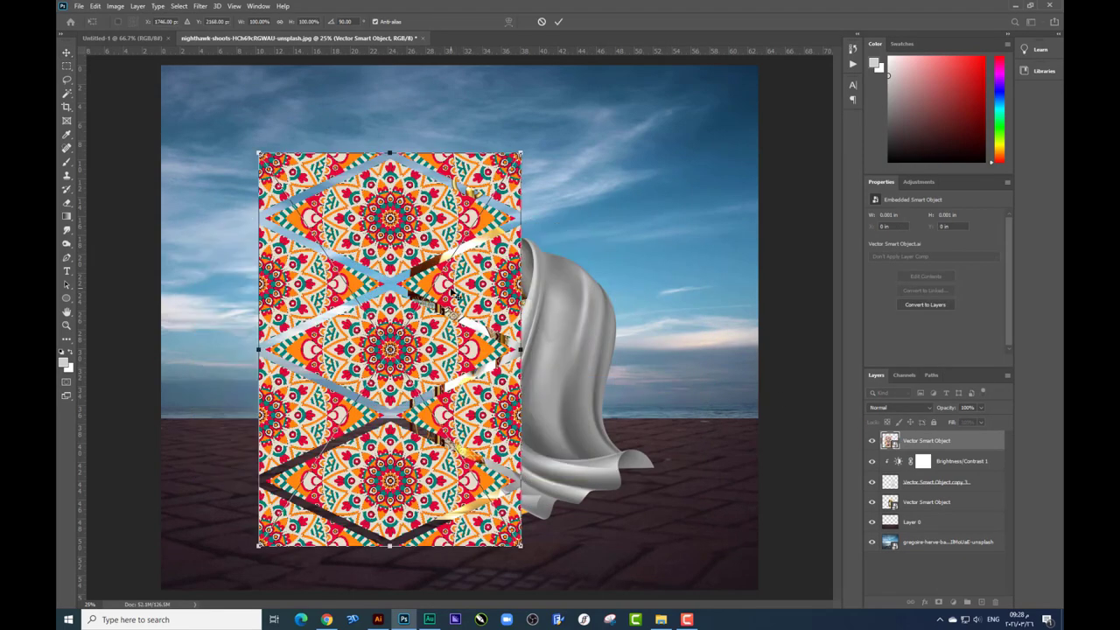
pyautogui.press('Return')
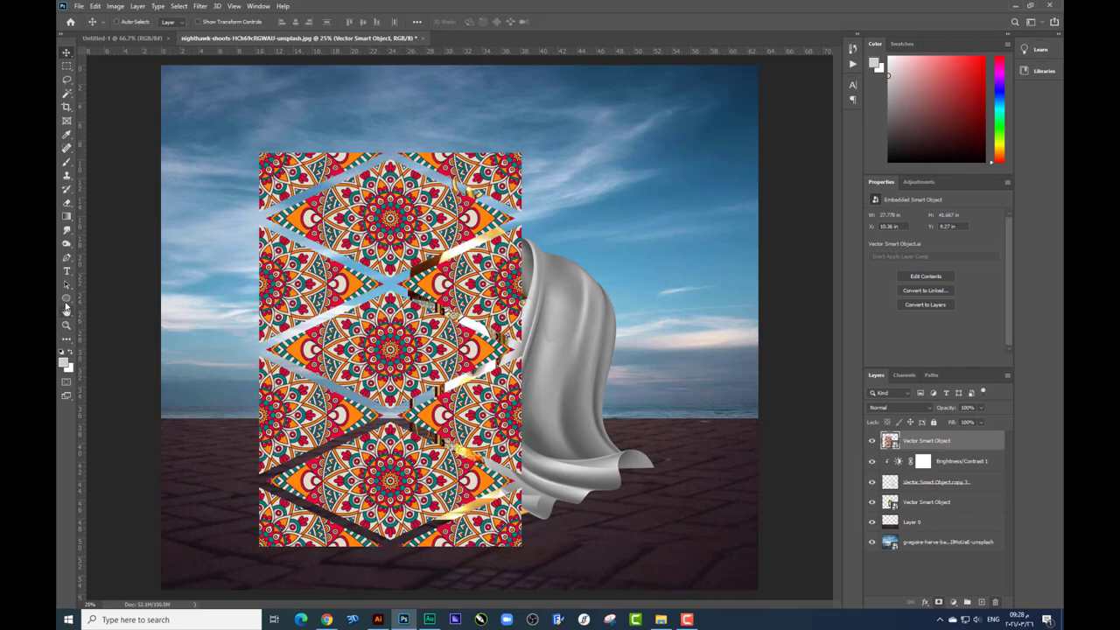
# Step: Draw a teal rectangle beneath the pattern and merge the two into one layer
pyautogui.click(66, 302)
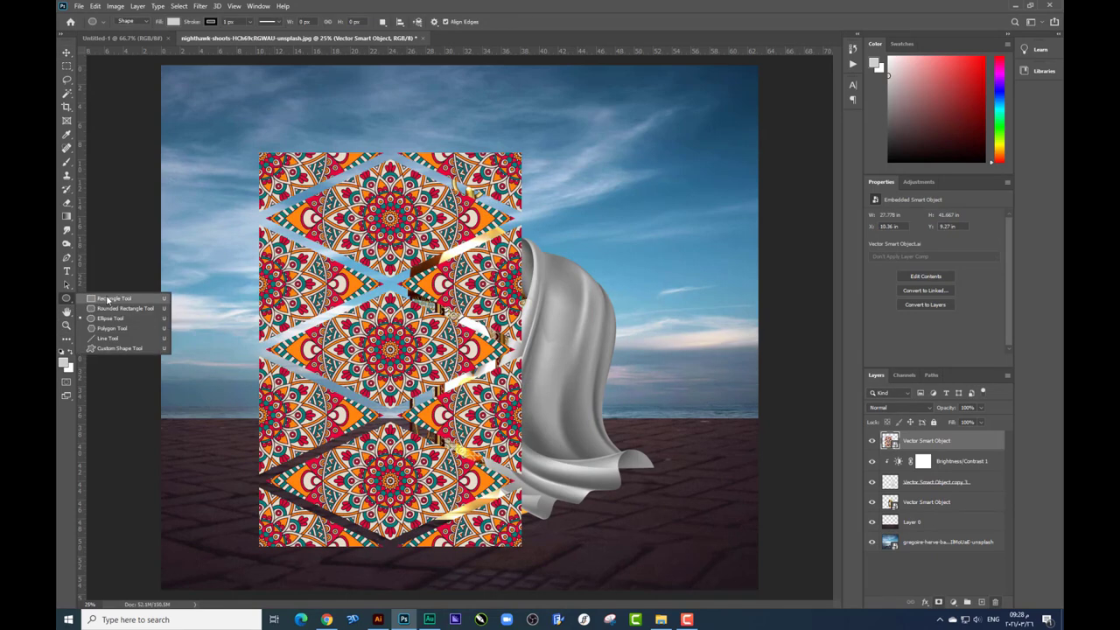
pyautogui.click(107, 300)
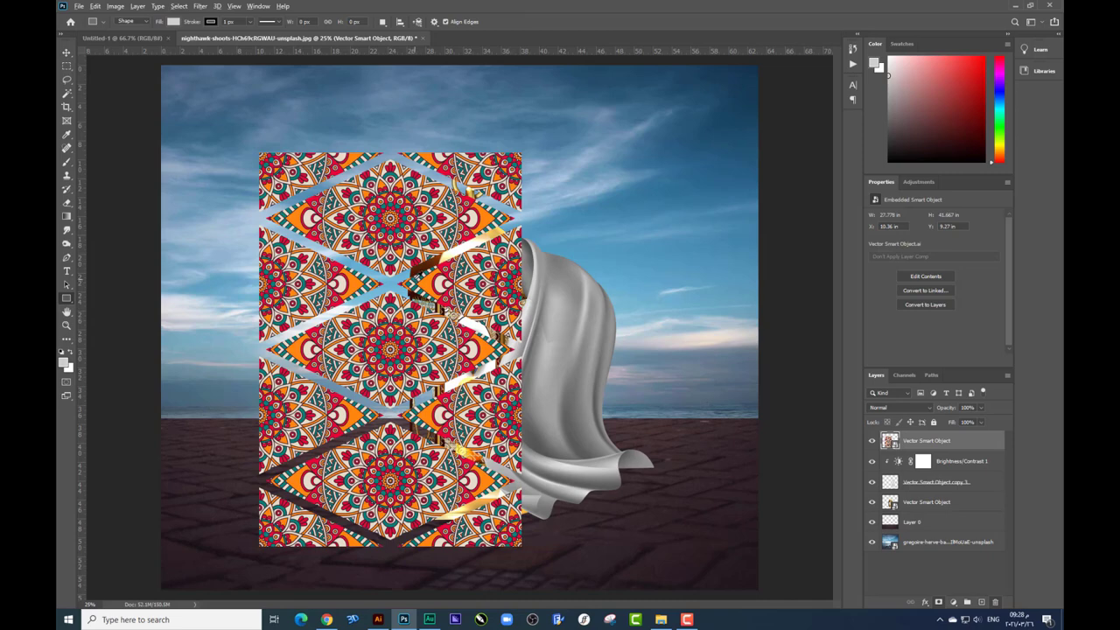
pyautogui.click(1000, 108)
pyautogui.click(985, 109)
pyautogui.moveTo(259, 152); pyautogui.dragTo(523, 547)
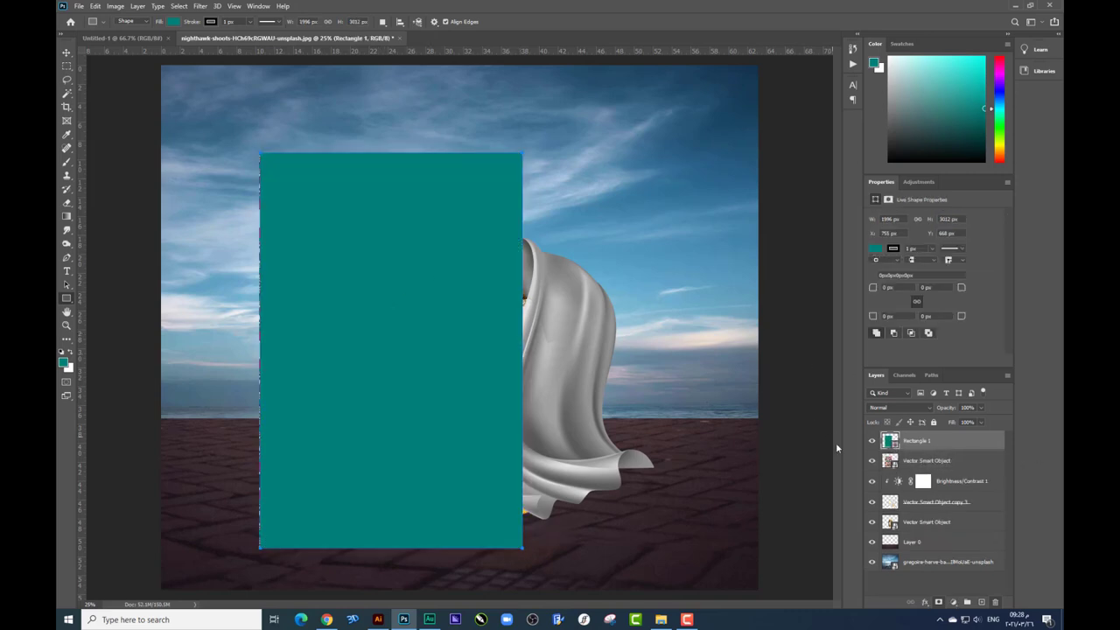
pyautogui.moveTo(916, 440); pyautogui.dragTo(945, 470)
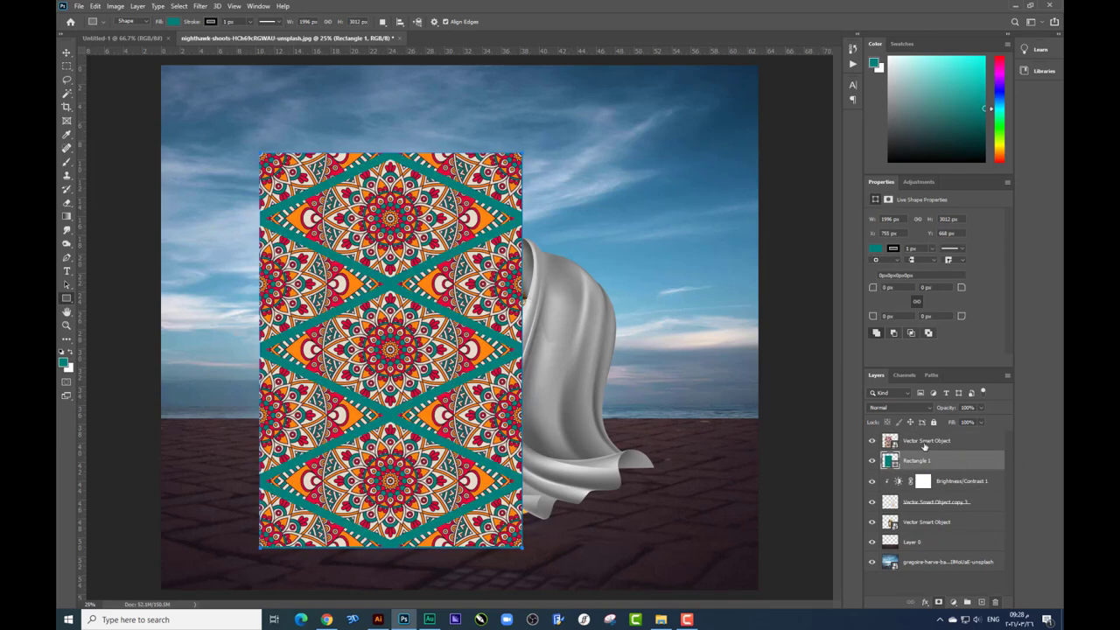
pyautogui.keyDown('shift'); pyautogui.click(924, 441); pyautogui.keyUp('shift')
pyautogui.hotkey('ctrl', 'e')
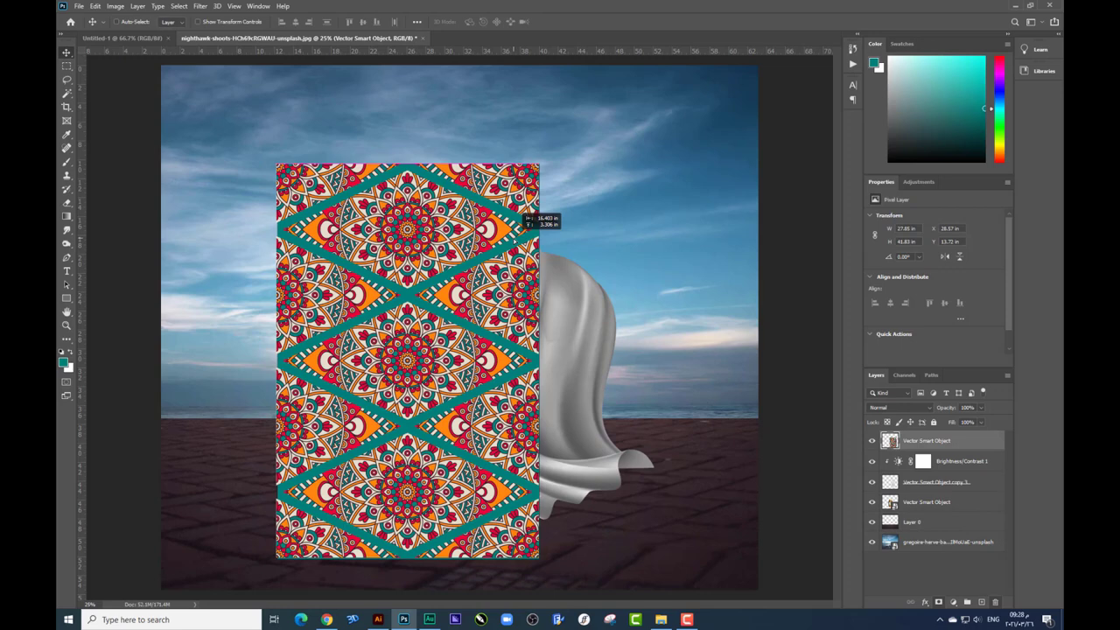
# Step: Move the pattern over the cloth, clip it to the cloth, and convert to a smart object
pyautogui.moveTo(509, 248)
pyautogui.mouseDown()
pyautogui.moveTo(617, 256)
pyautogui.moveTo(649, 288)
pyautogui.mouseUp()
pyautogui.keyDown('alt'); pyautogui.click(911, 451); pyautogui.keyUp('alt')
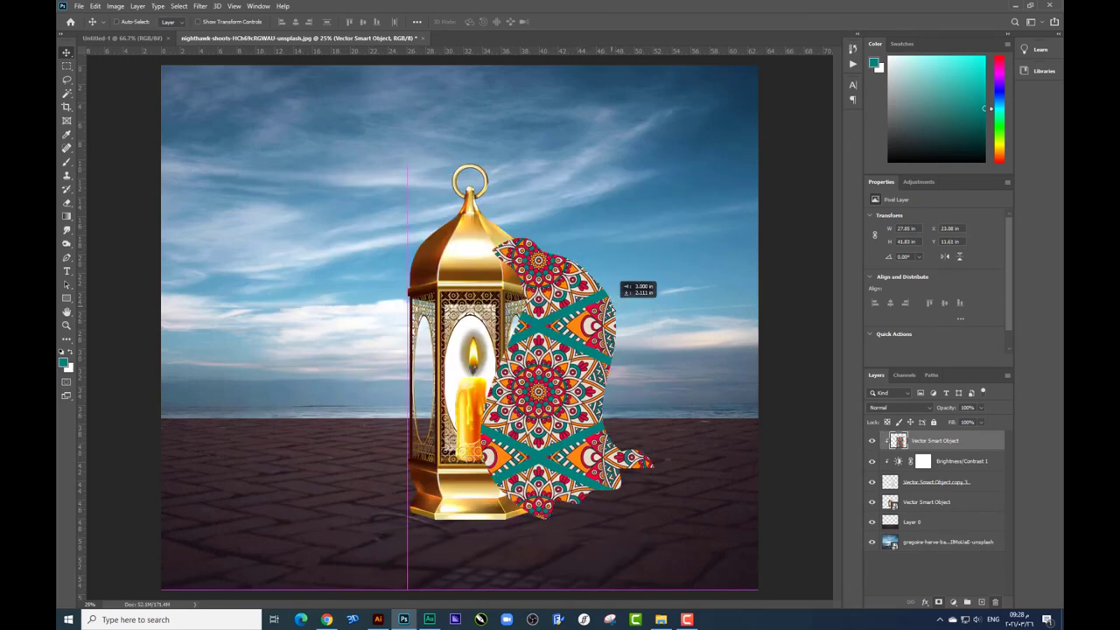
pyautogui.rightClick(955, 442)
pyautogui.click(967, 141)
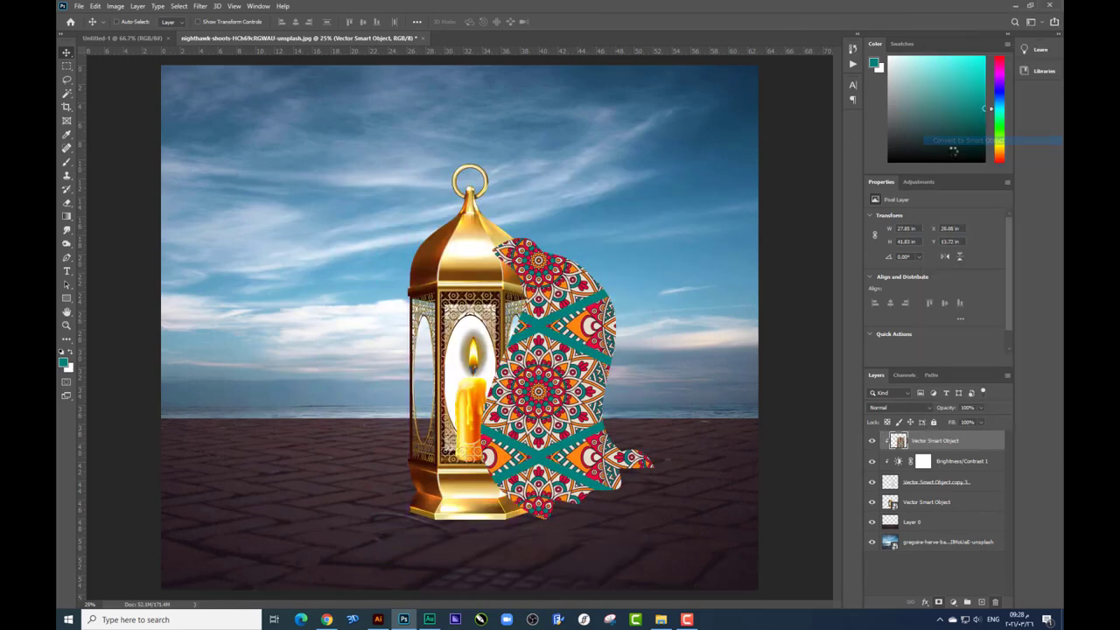
# Step: Scale the patterned cloth to about 74% and skew it about 4.5° to the right
pyautogui.hotkey('ctrl', 't')
pyautogui.moveTo(669, 195); pyautogui.dragTo(623, 270)
pyautogui.moveTo(645, 531); pyautogui.dragTo(665, 533)
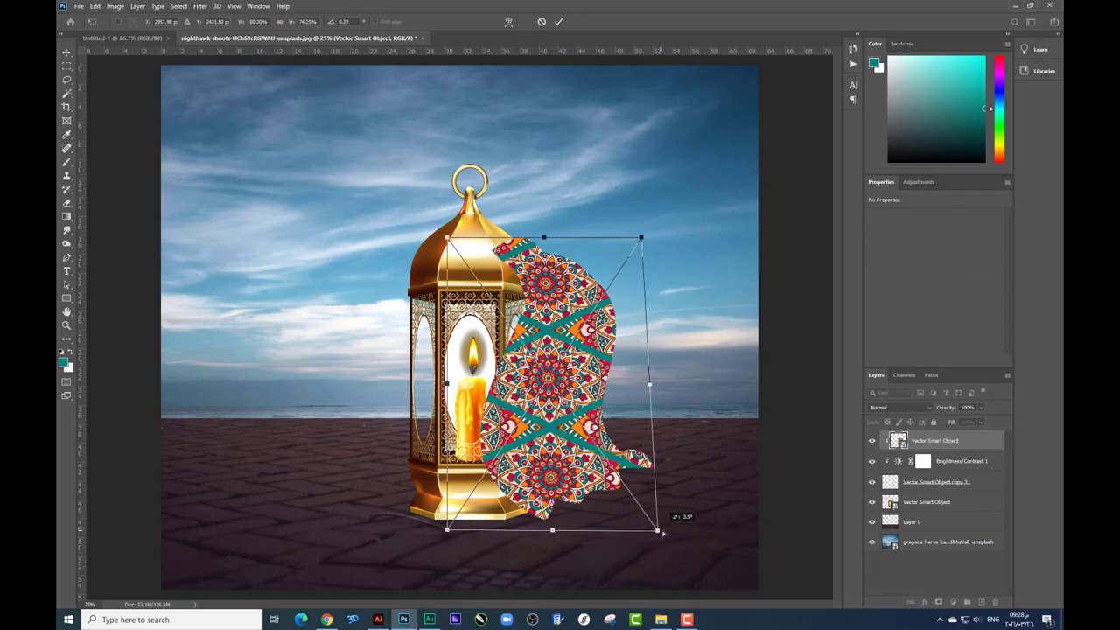
pyautogui.press('Return')
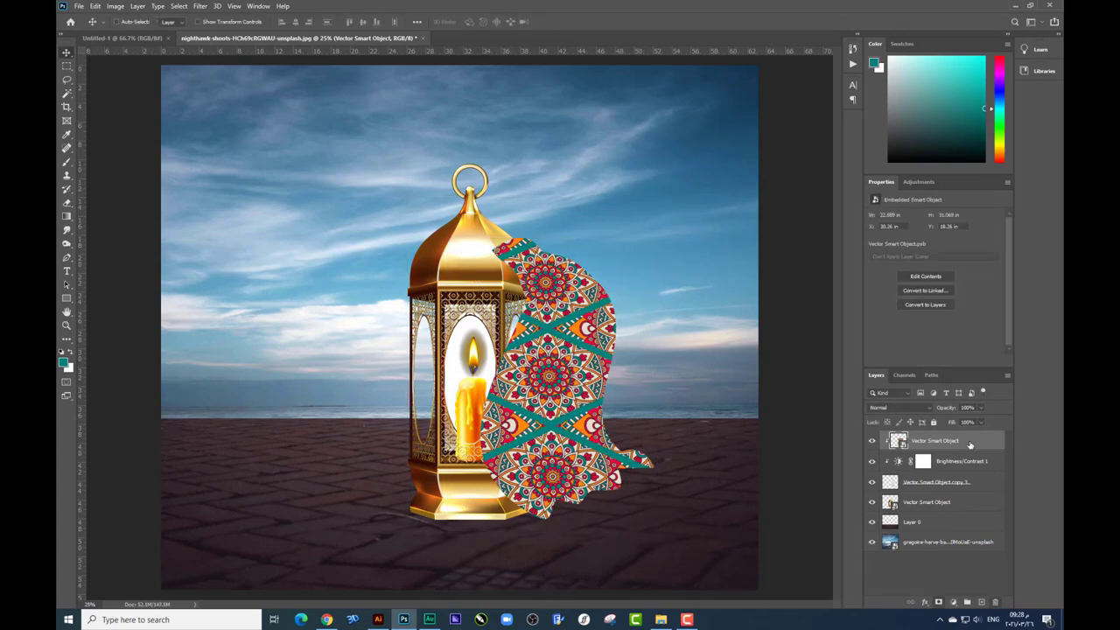
pyautogui.click(912, 410)
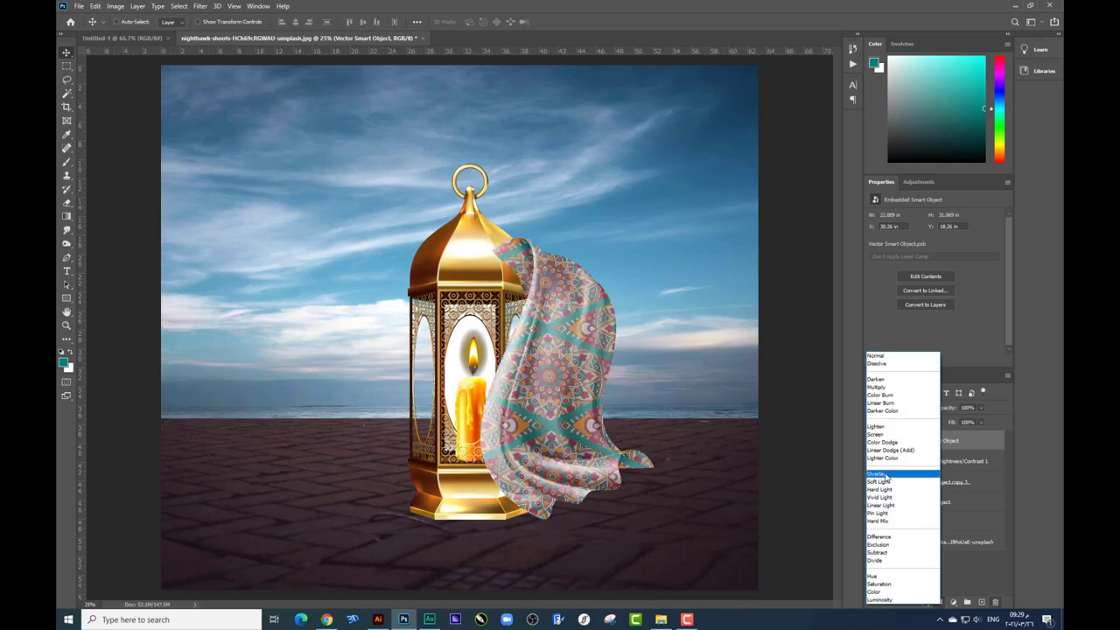
# Step: Set the pattern to Overlay, raise Brightness/Contrast contrast to 100, and merge it into the cloth
pyautogui.click(888, 475)
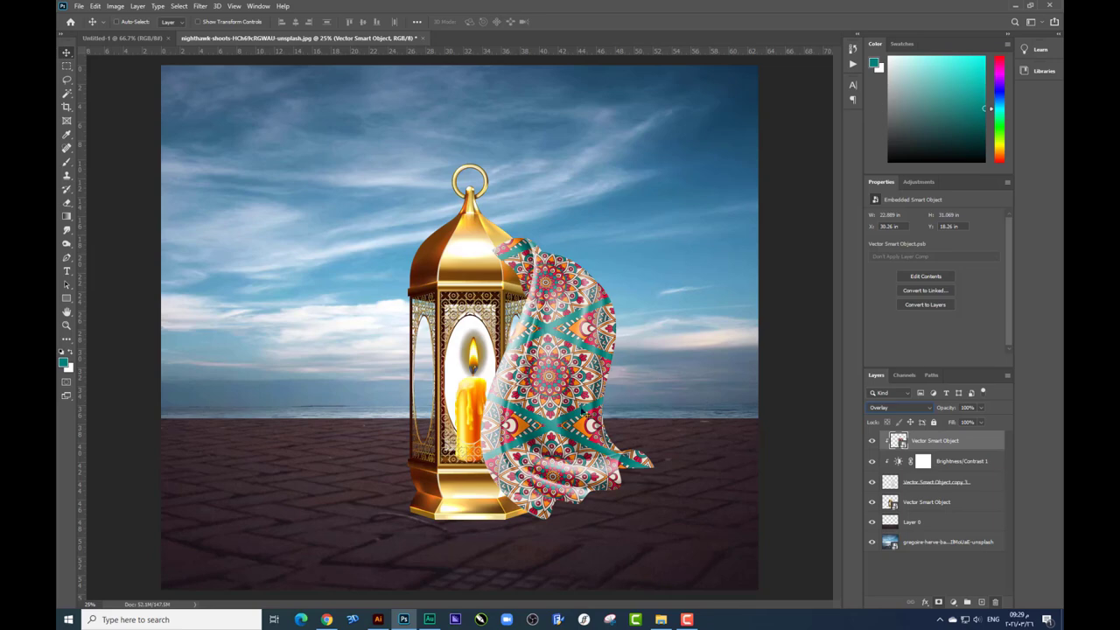
pyautogui.click(938, 461)
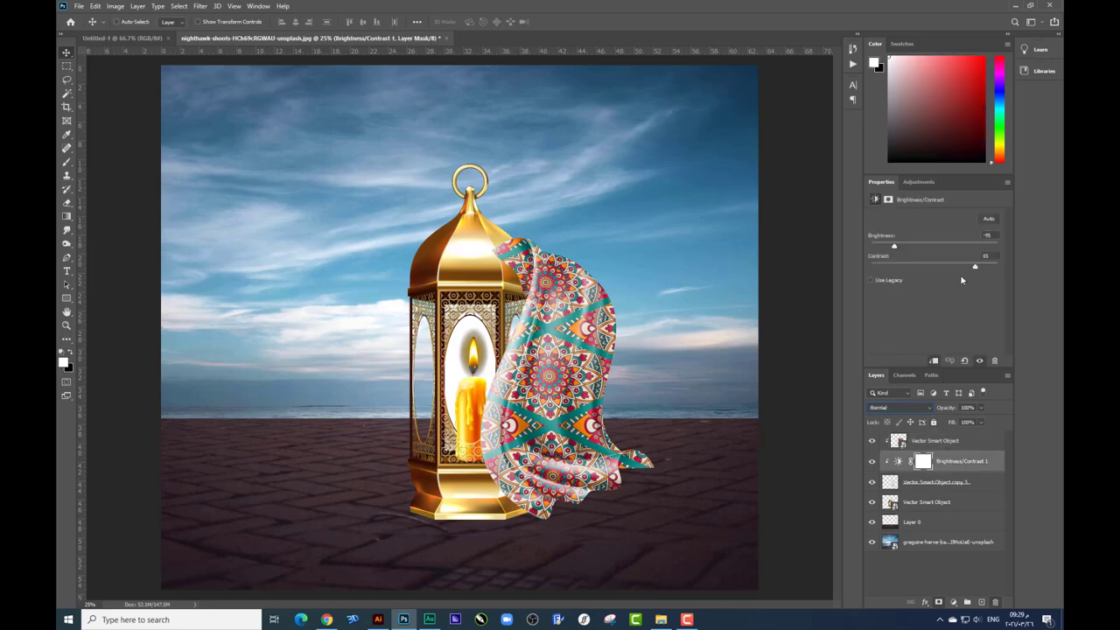
pyautogui.moveTo(975, 266); pyautogui.dragTo(1019, 271)
pyautogui.moveTo(897, 250); pyautogui.dragTo(884, 249)
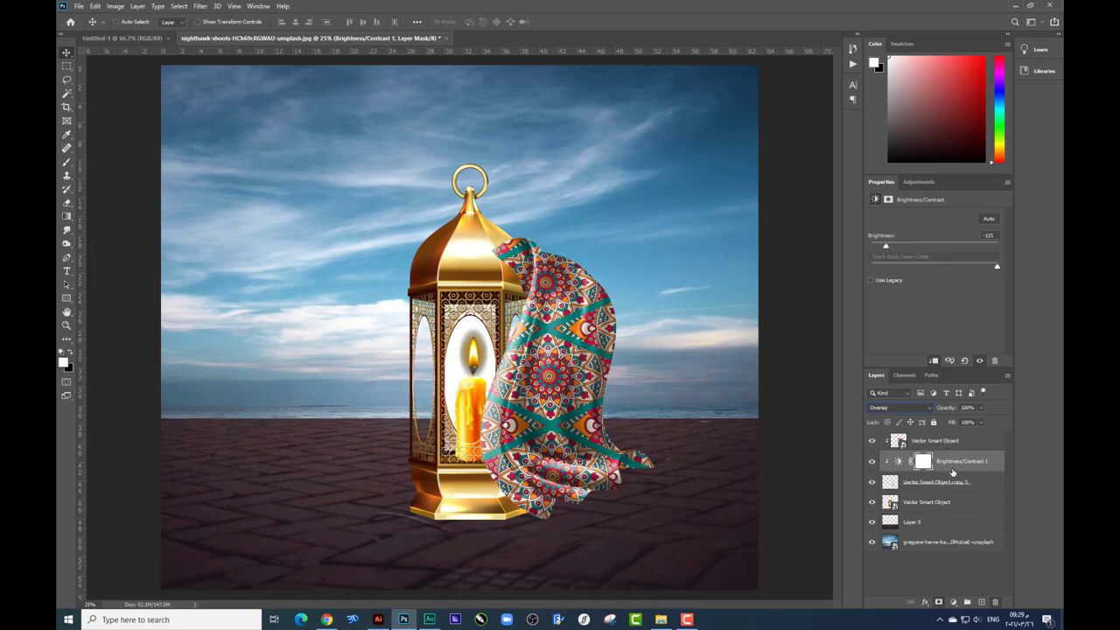
pyautogui.click(945, 442)
pyautogui.hotkey('ctrl', 'e')
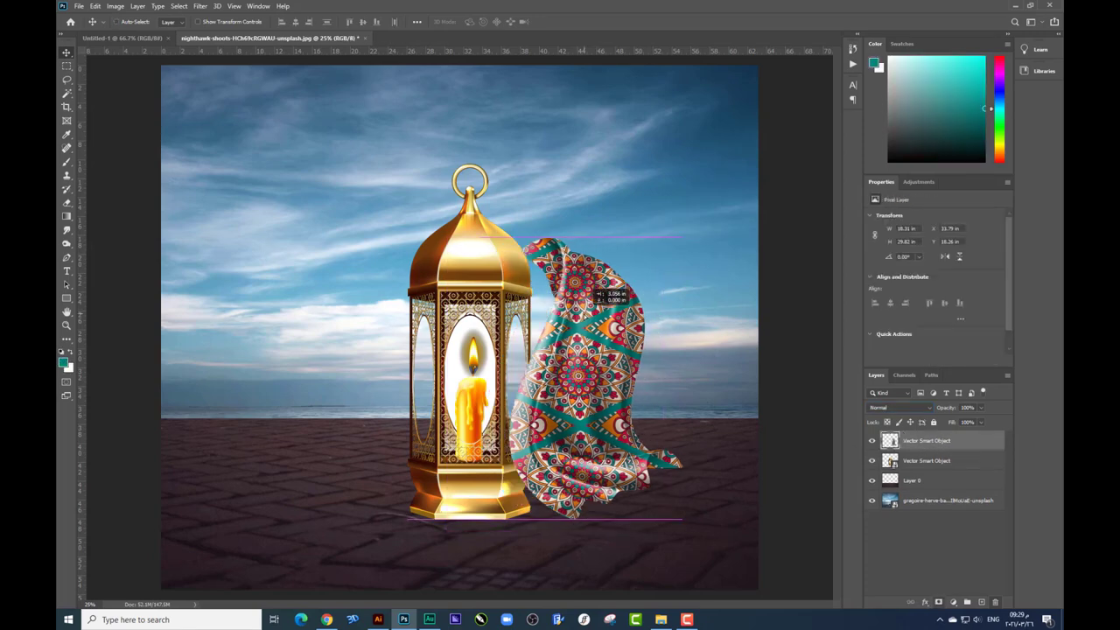
# Step: Add a clipped Levels adjustment with inputs 44/218 and merge it into the cloth
pyautogui.click(953, 602)
pyautogui.click(966, 464)
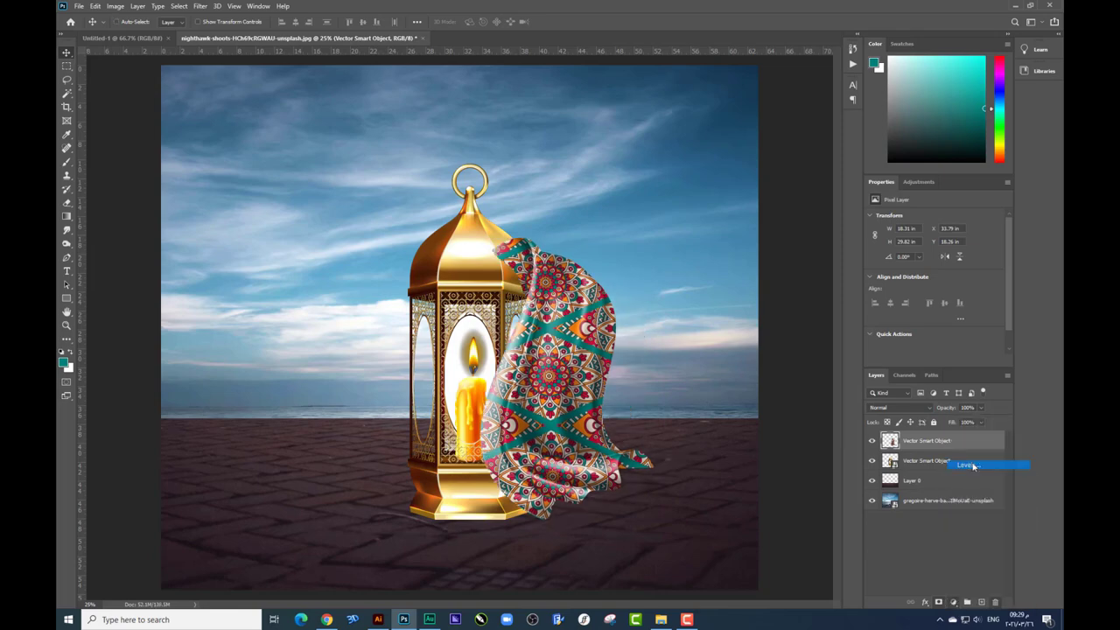
pyautogui.hotkey('ctrl', 'alt', 'g')
pyautogui.moveTo(998, 292); pyautogui.dragTo(987, 294)
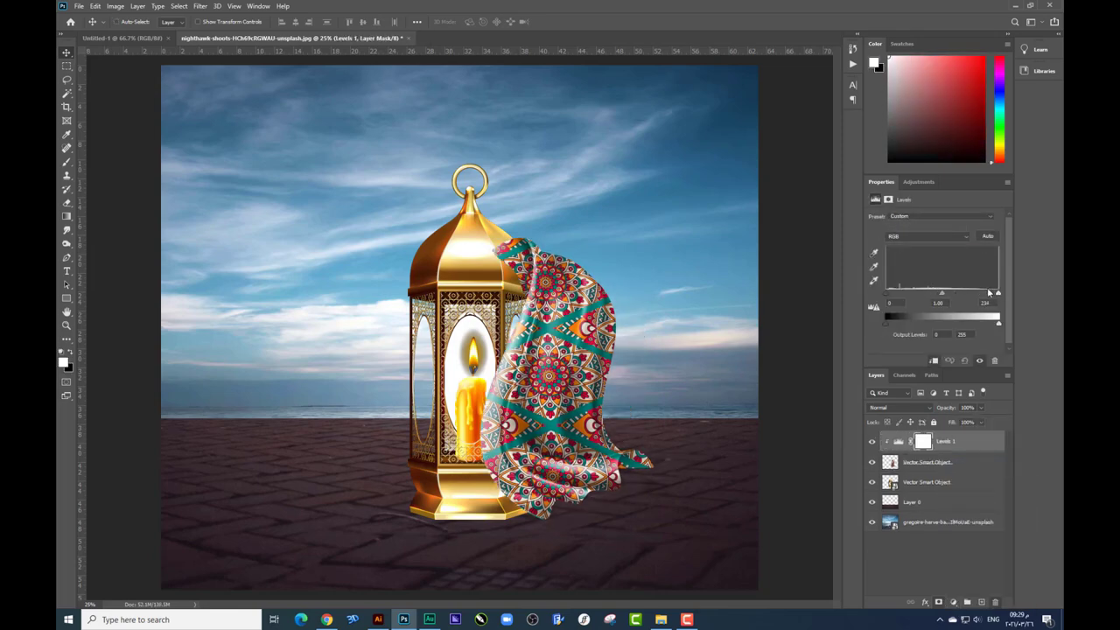
pyautogui.moveTo(901, 295); pyautogui.dragTo(906, 297)
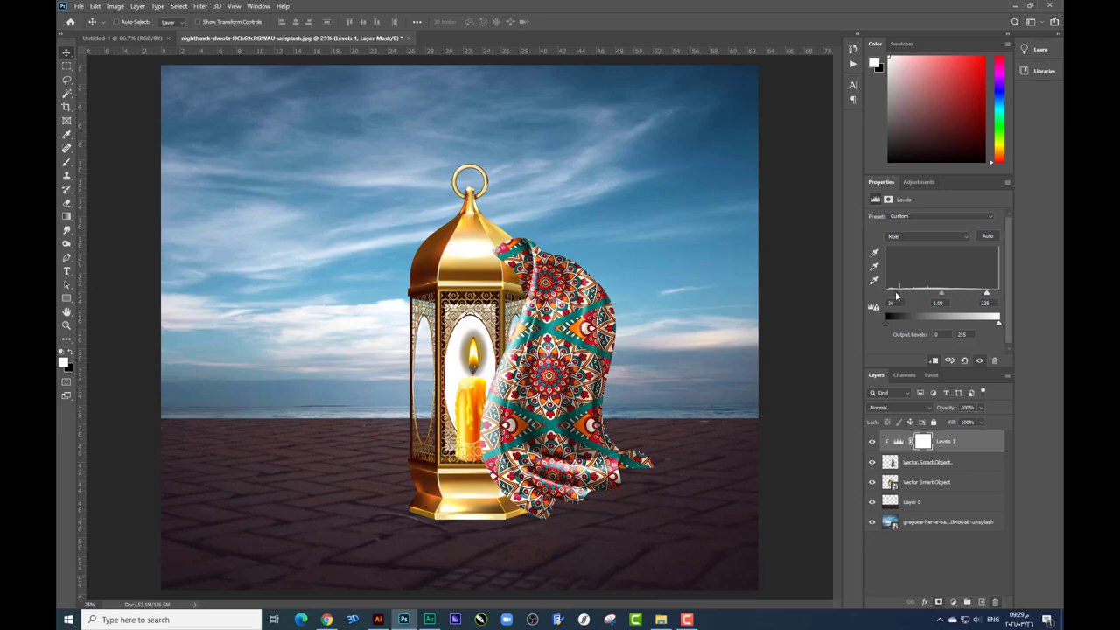
pyautogui.click(912, 463)
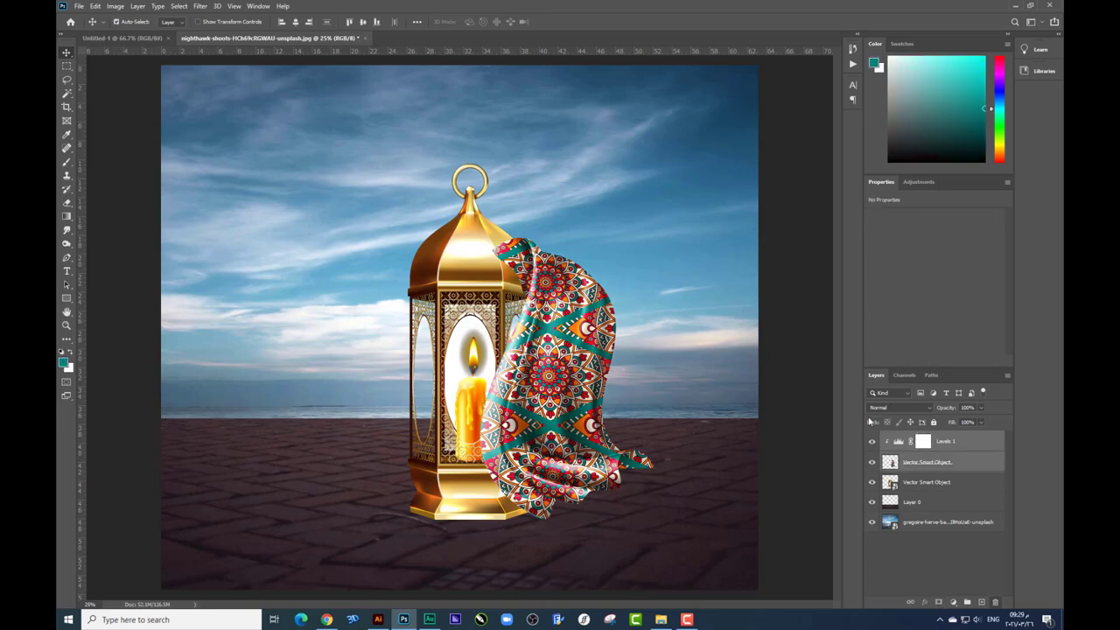
pyautogui.hotkey('ctrl', 'e')
# Step: Shift the cloth slightly right and move the lantern to the left
pyautogui.moveTo(626, 342)
pyautogui.mouseDown()
pyautogui.moveTo(639, 361)
pyautogui.moveTo(642, 341)
pyautogui.mouseUp()
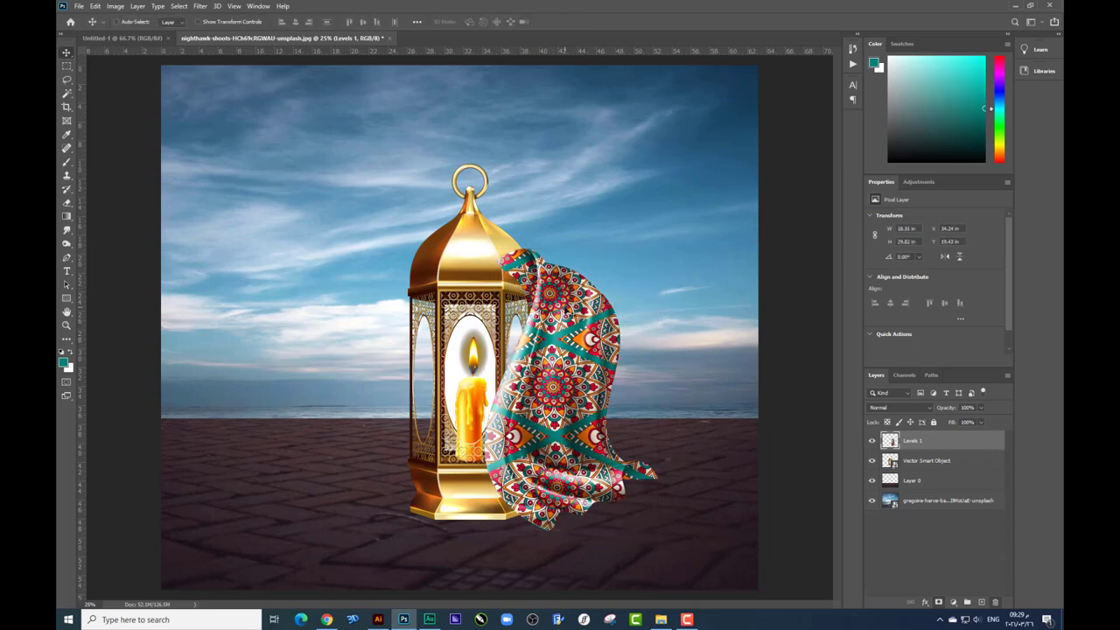
pyautogui.moveTo(578, 280); pyautogui.dragTo(595, 280)
pyautogui.moveTo(502, 282); pyautogui.dragTo(448, 283)
# Step: Zoom in and trace the lantern's top ring and finial into a selection
pyautogui.rightClick(928, 460)
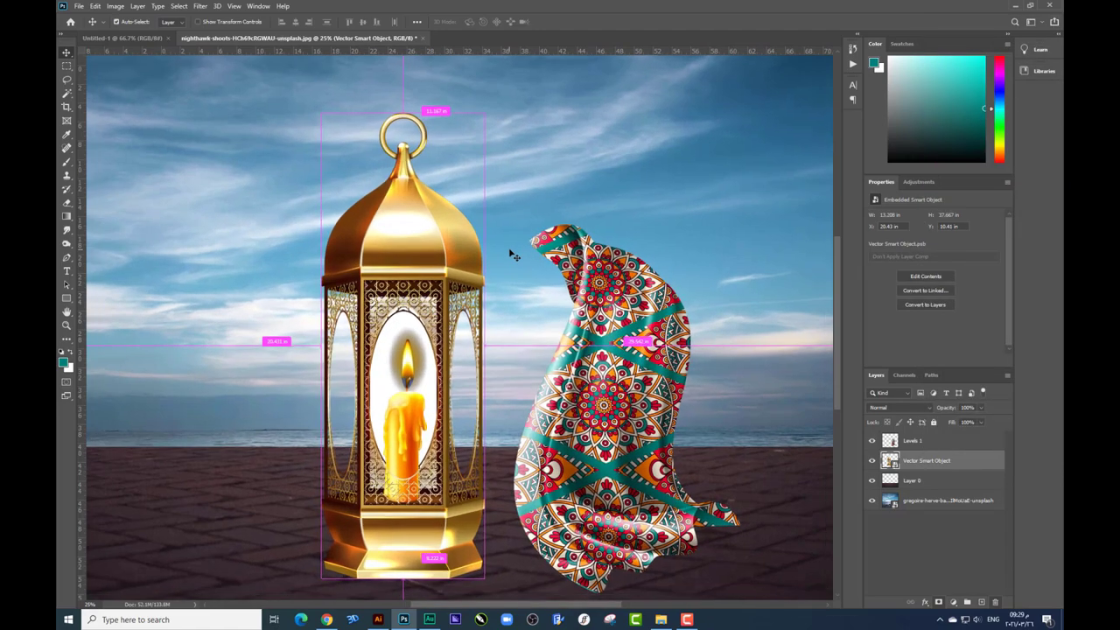
pyautogui.scroll(3, 510, 289)
pyautogui.scroll(1, 432, 300)
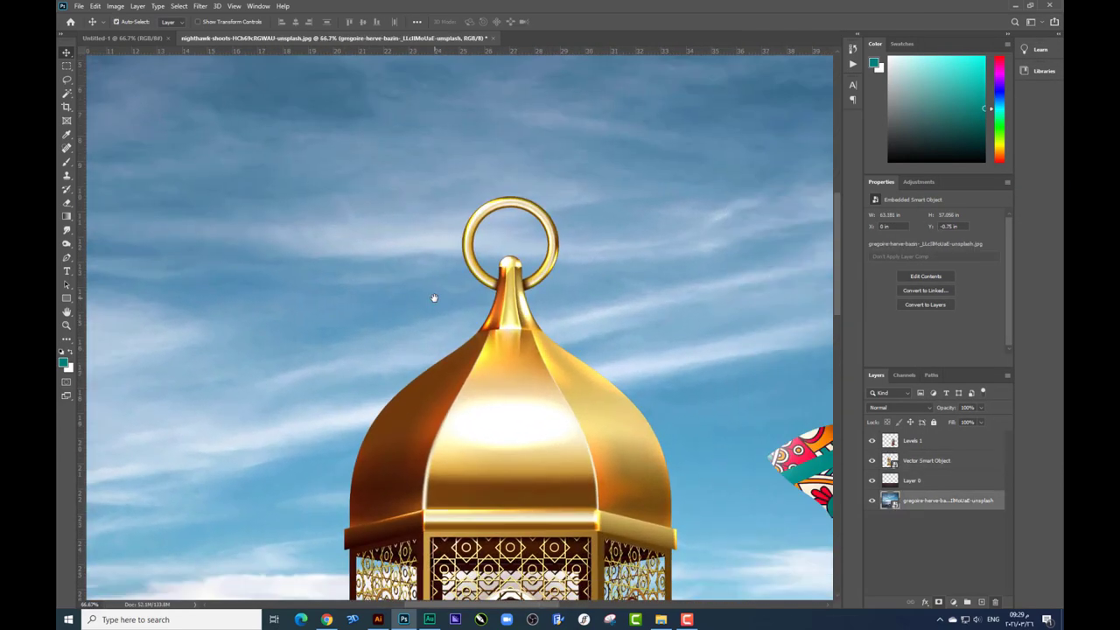
pyautogui.click(68, 259)
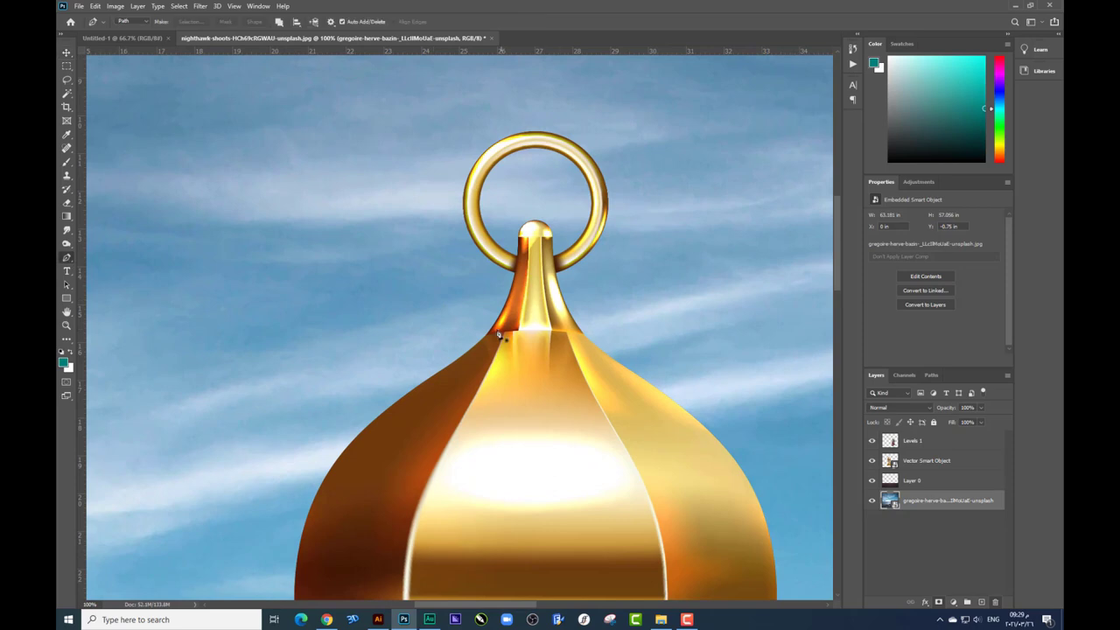
pyautogui.click(519, 343)
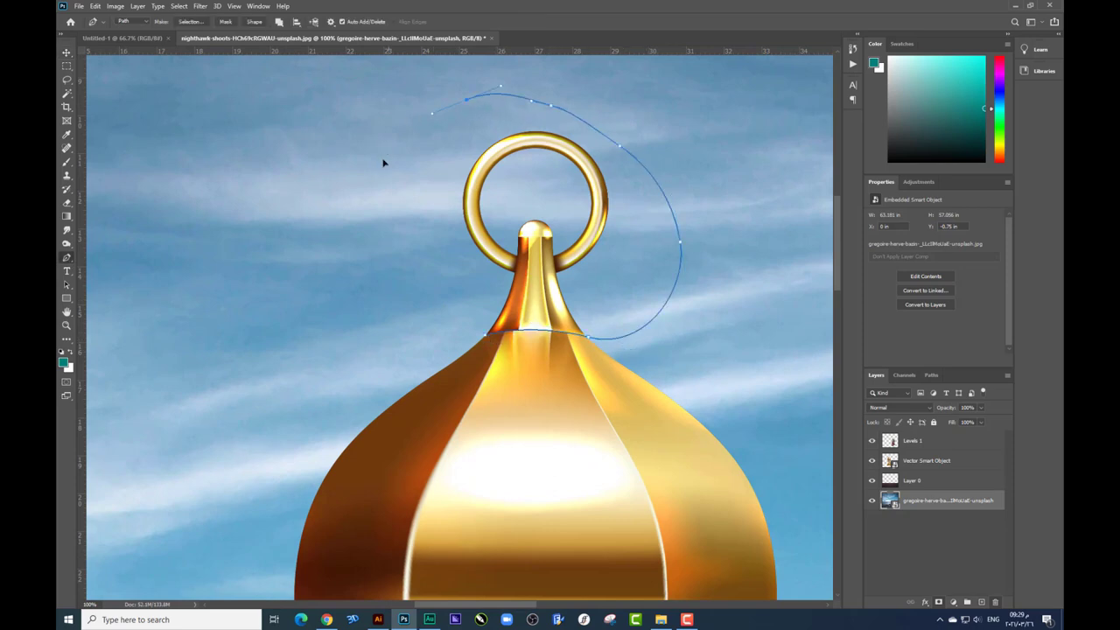
pyautogui.press('Escape')
pyautogui.click(66, 65)
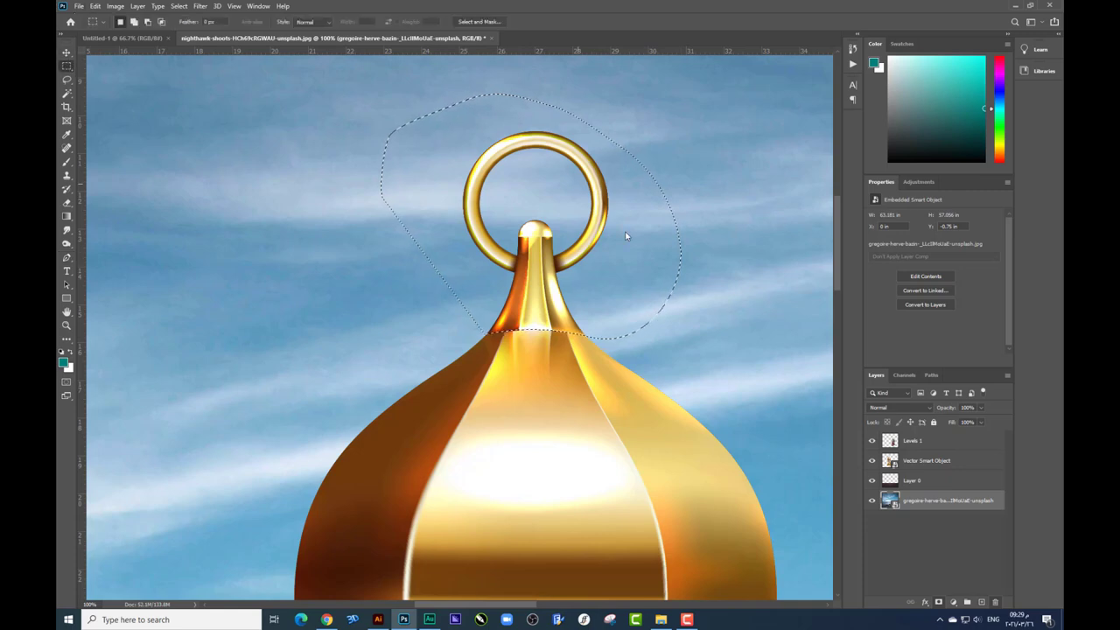
# Step: With the lantern layer active, use Layer via Cut to move the ring onto Layer 1
pyautogui.rightClick(578, 186)
pyautogui.press('Escape')
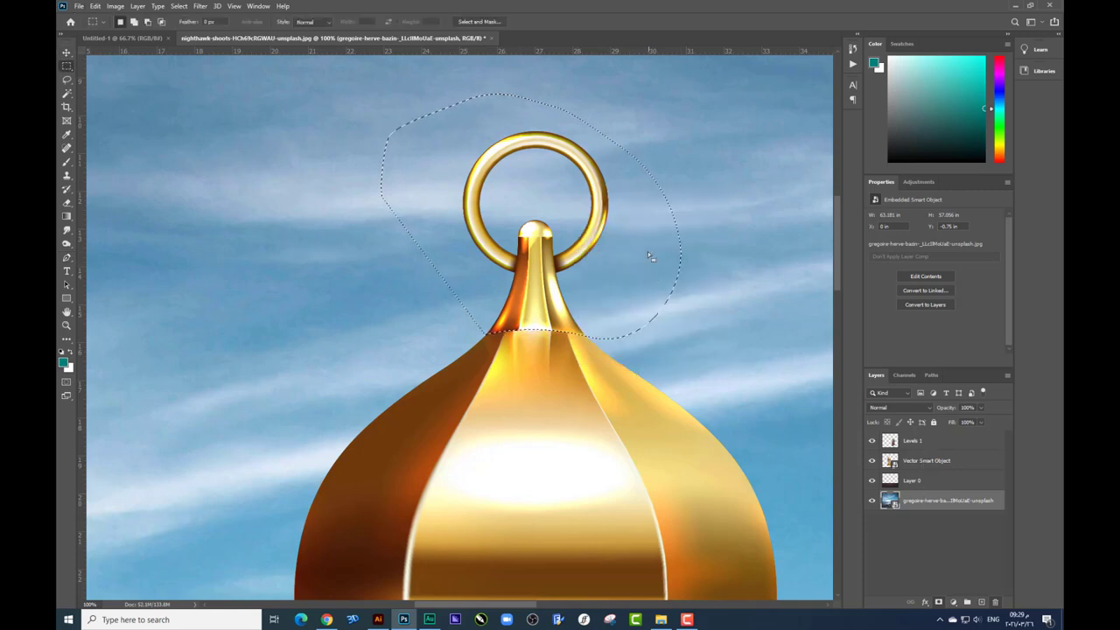
pyautogui.rightClick(609, 229)
pyautogui.press('Escape')
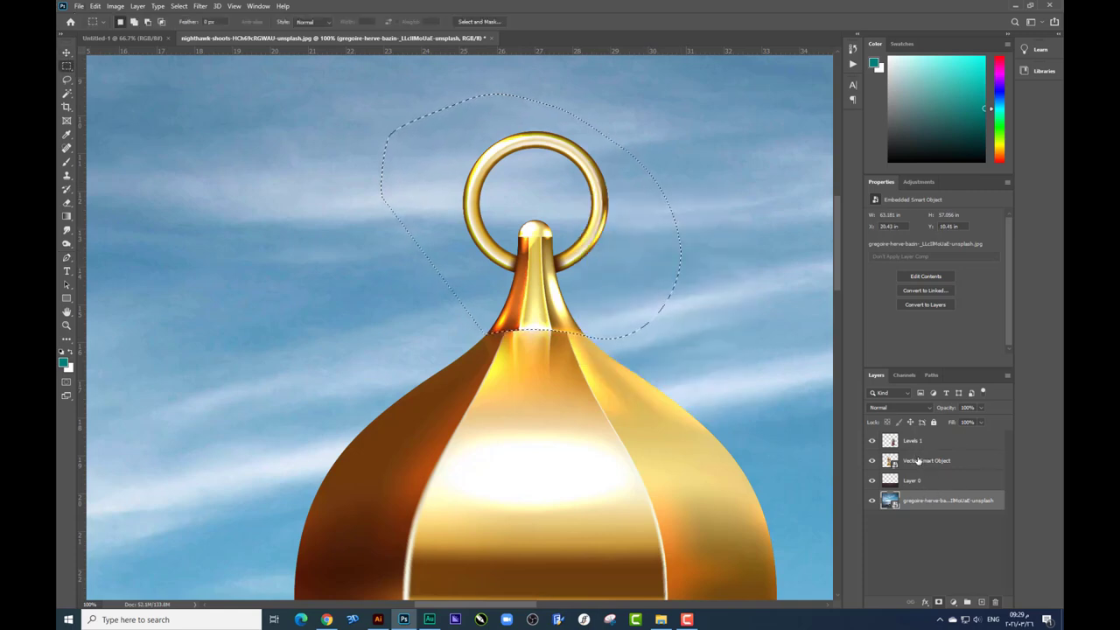
pyautogui.click(916, 460)
pyautogui.rightClick(585, 245)
pyautogui.click(916, 457)
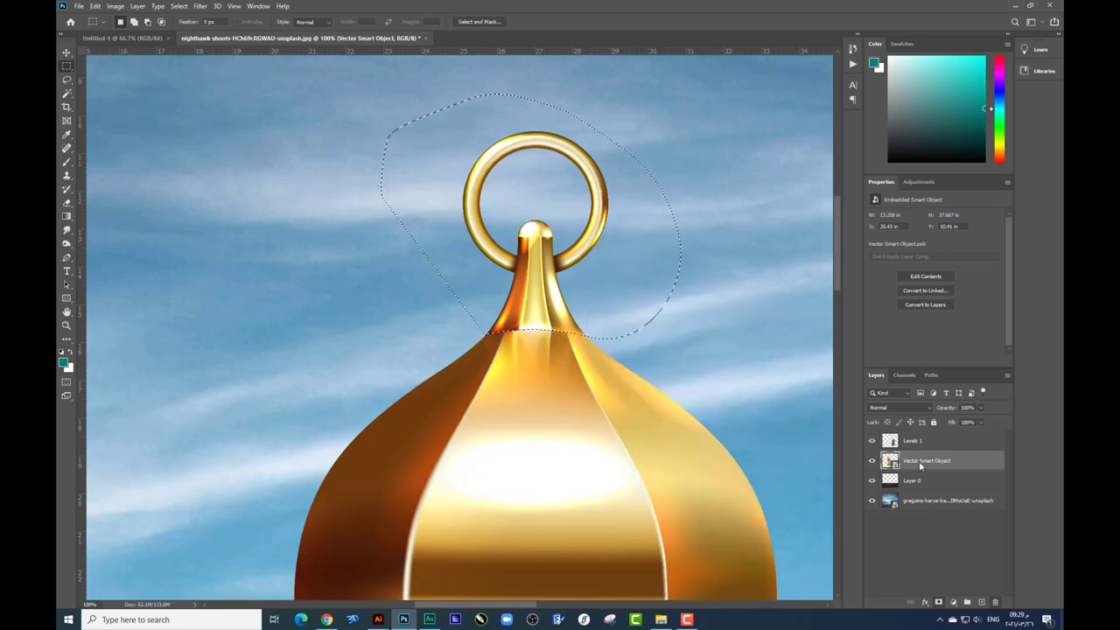
pyautogui.rightClick(917, 462)
pyautogui.click(962, 203)
pyautogui.rightClick(611, 227)
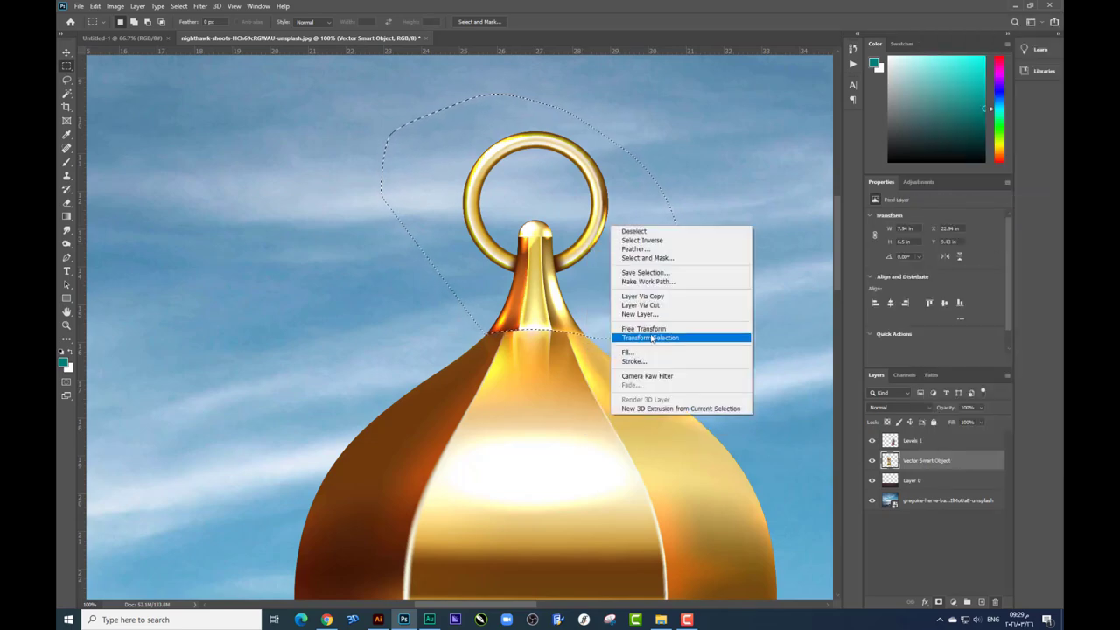
pyautogui.click(641, 305)
pyautogui.click(65, 54)
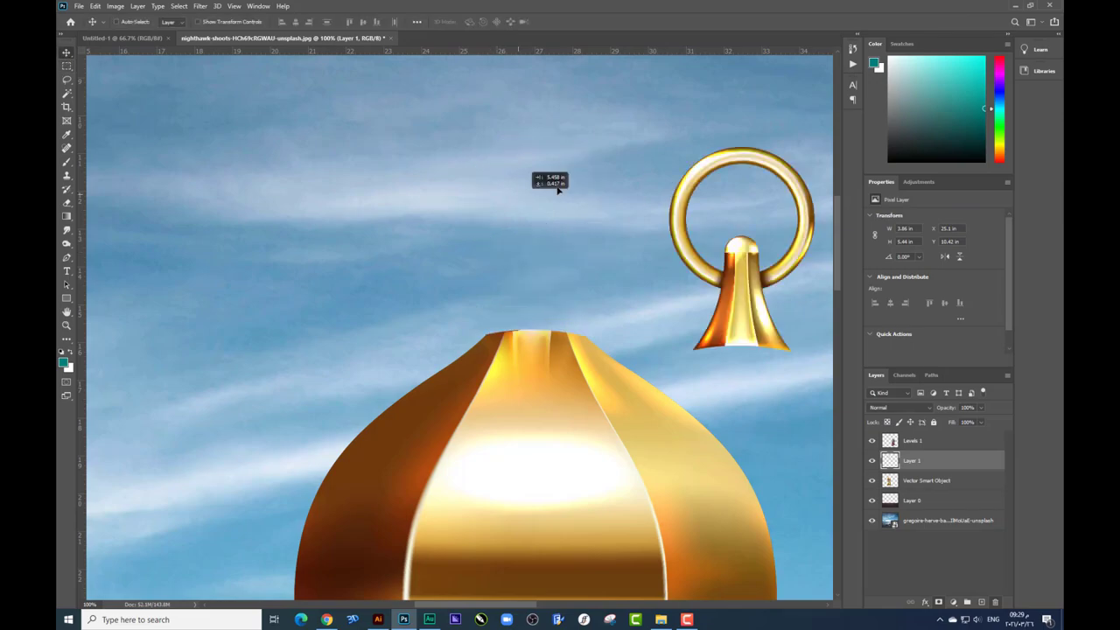
pyautogui.scroll(-3, 585, 193)
# Step: Scale the lantern body to about 123% width and roughly 96% height
pyautogui.moveTo(585, 192); pyautogui.dragTo(587, 133)
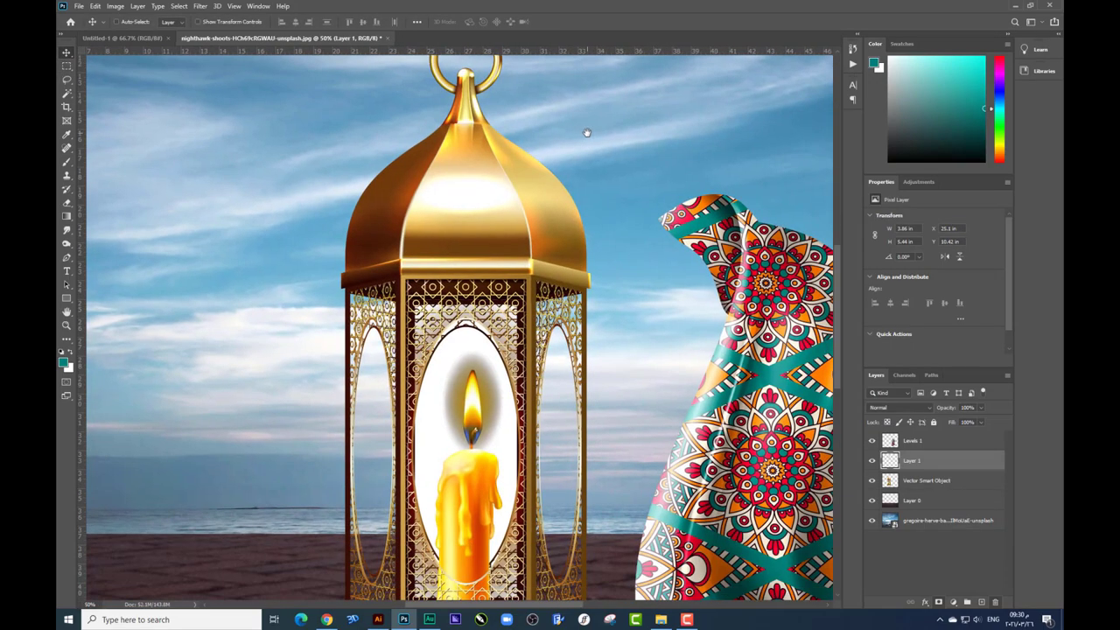
pyautogui.click(926, 481)
pyautogui.scroll(-2, 480, 349)
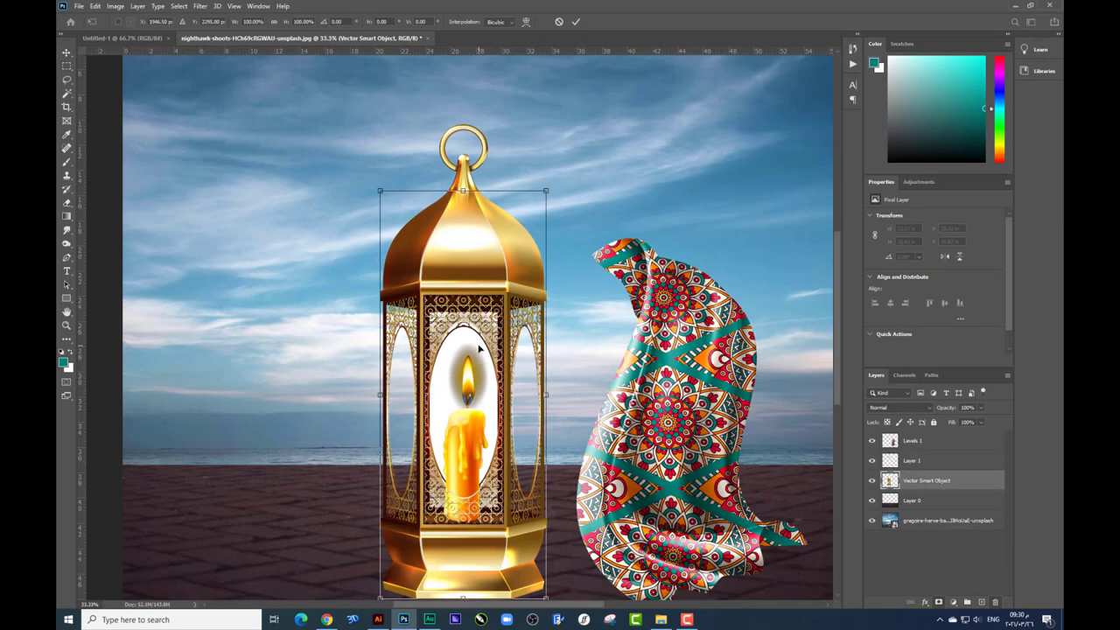
pyautogui.hotkey('ctrl', 't')
pyautogui.moveTo(478, 363); pyautogui.dragTo(488, 363)
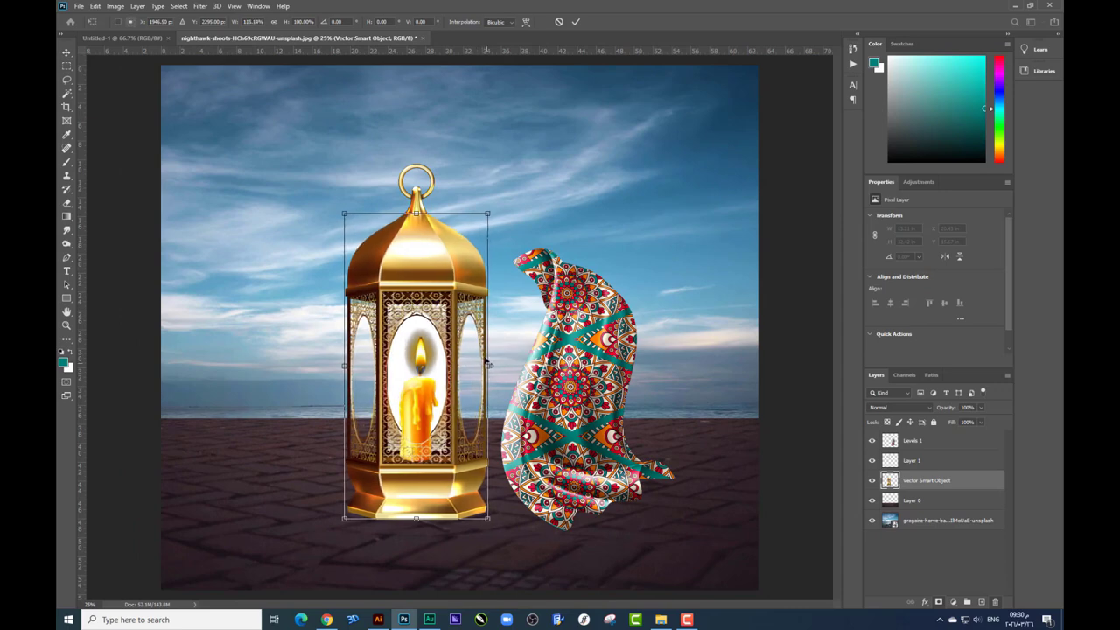
pyautogui.moveTo(416, 212); pyautogui.dragTo(436, 252)
pyautogui.press('Return')
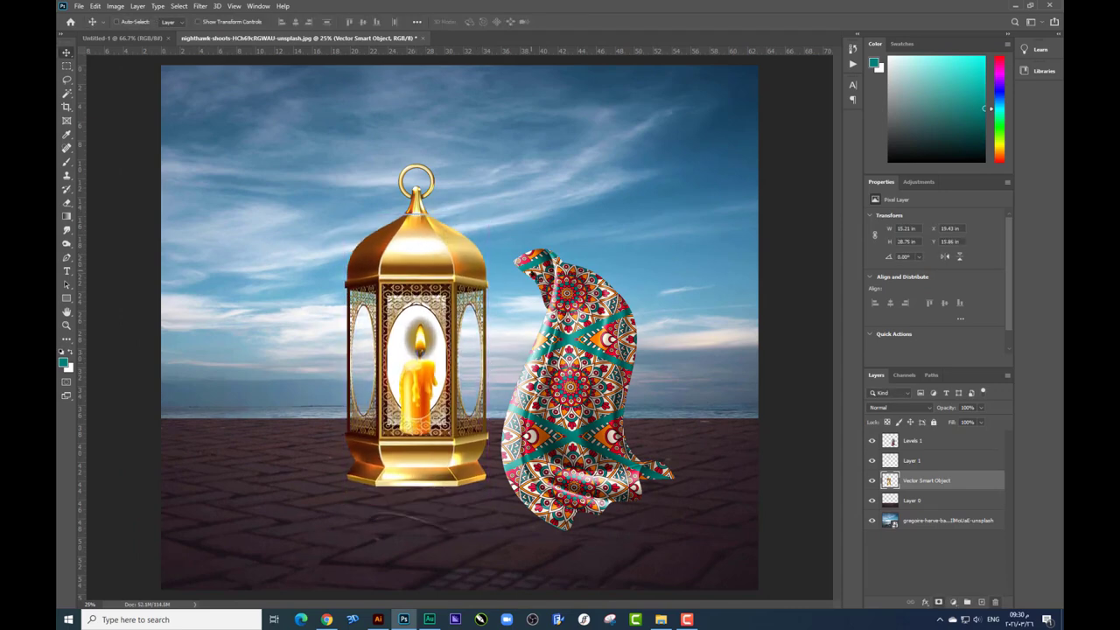
# Step: Select the separated ring layer and dismiss the Type tool's invalid-entry error
pyautogui.click(419, 212)
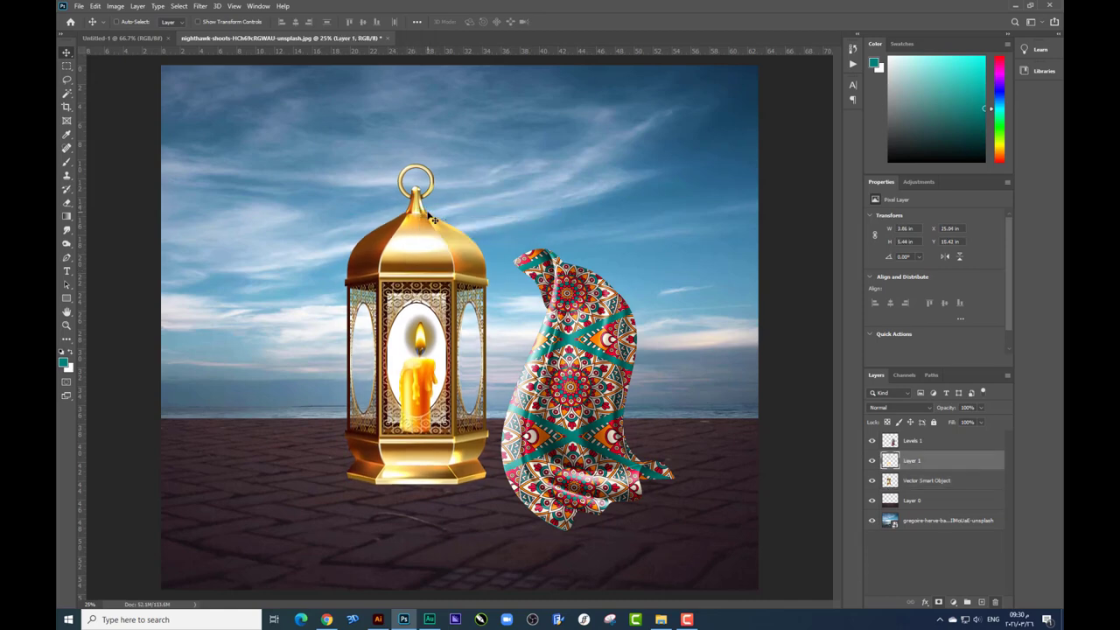
pyautogui.press('t')
pyautogui.keyDown('alt'); pyautogui.click(438, 168); pyautogui.keyUp('alt')
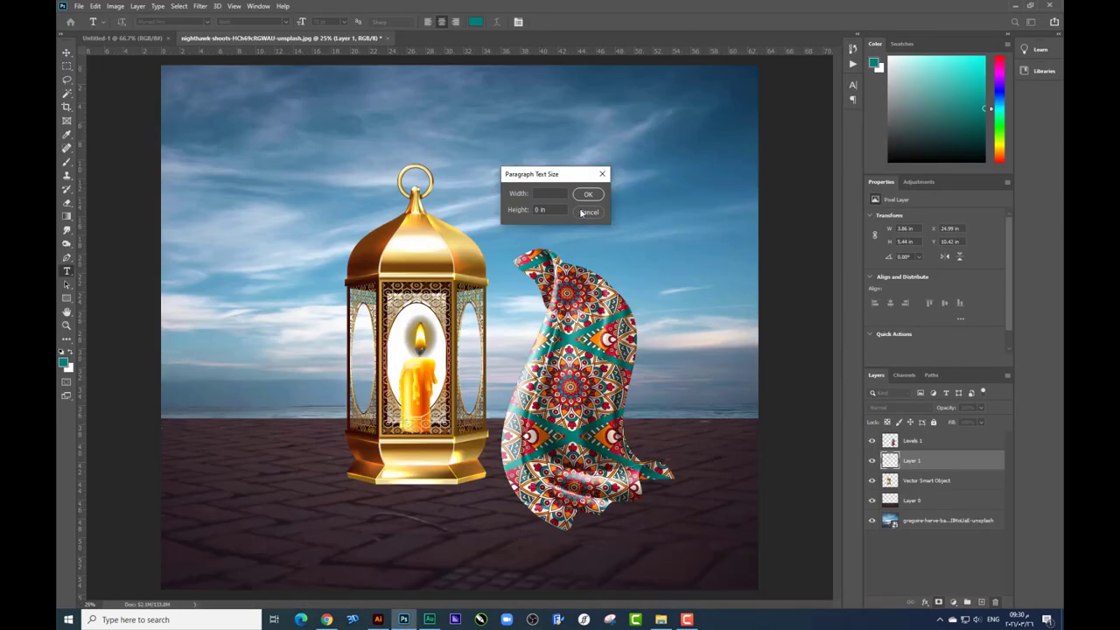
pyautogui.click(584, 213)
pyautogui.click(554, 235)
# Step: Nudge both lantern layers together slightly right and down
pyautogui.click(584, 213)
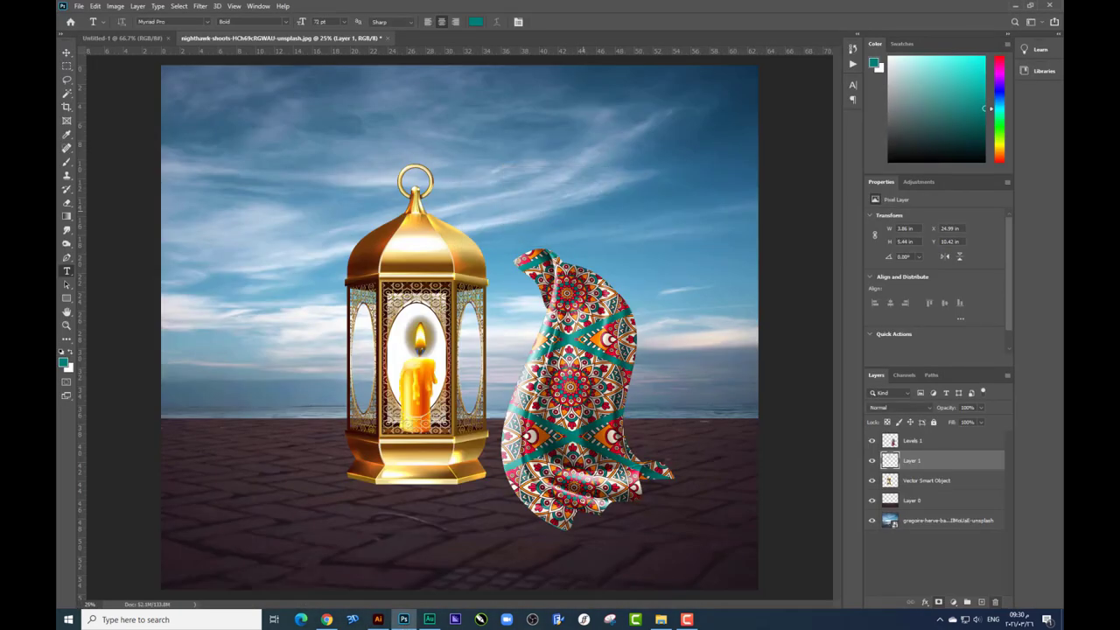
pyautogui.press('v')
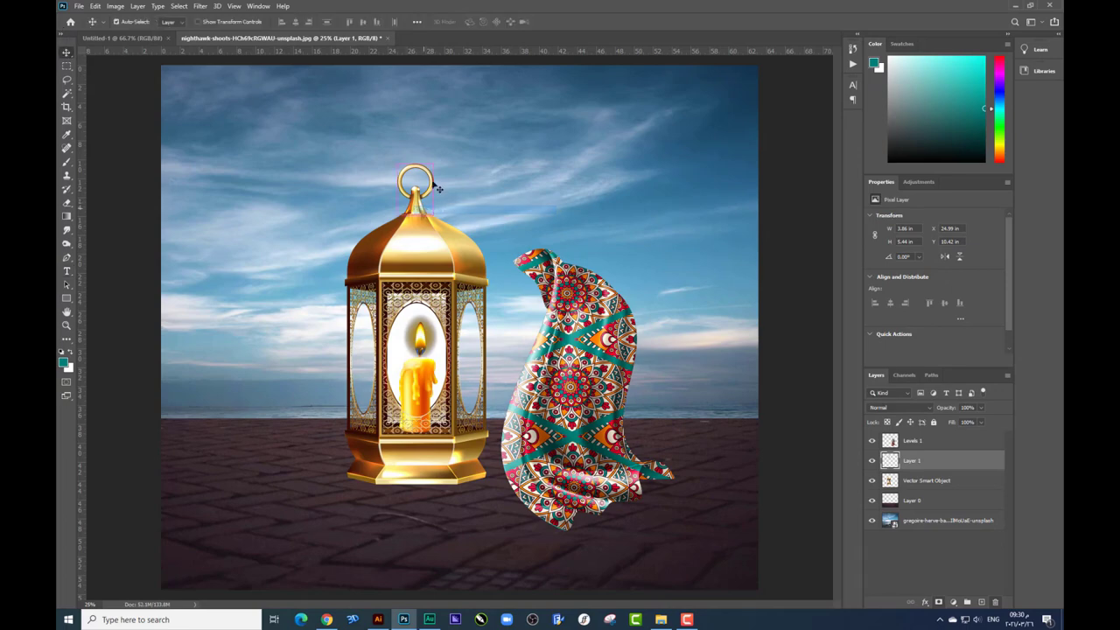
pyautogui.hotkey('ctrl', 't')
pyautogui.press('Return')
pyautogui.moveTo(501, 216); pyautogui.dragTo(498, 212)
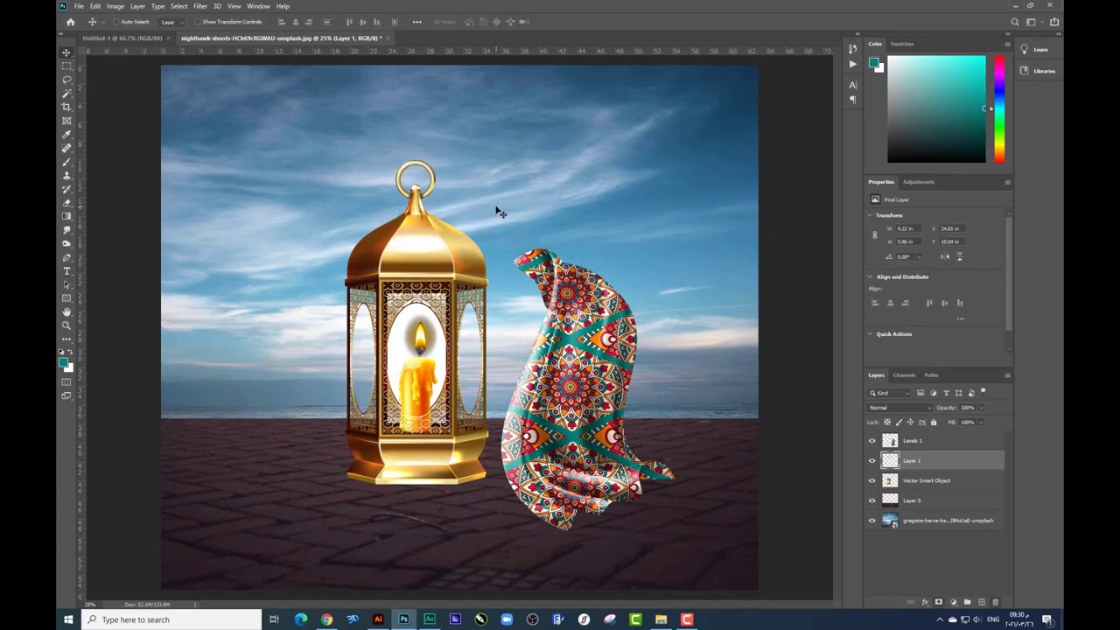
pyautogui.keyDown('ctrl'); pyautogui.keyDown('shift'); pyautogui.click(439, 261); pyautogui.keyUp('shift'); pyautogui.keyUp('ctrl')
pyautogui.moveTo(467, 247); pyautogui.dragTo(485, 258)
pyautogui.hotkey('ctrl', 't')
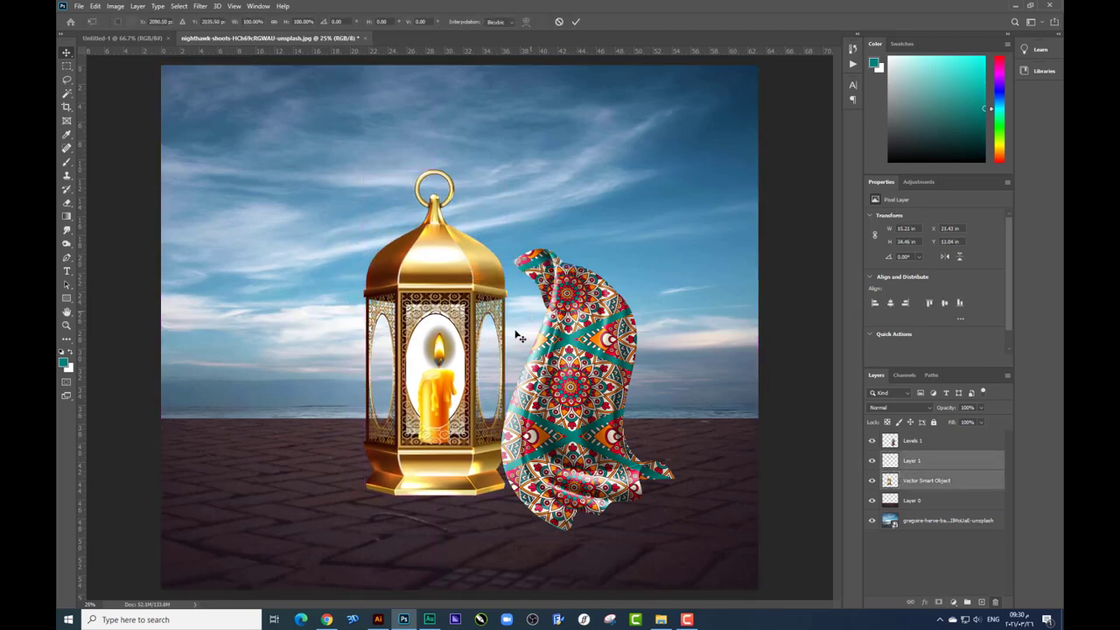
pyautogui.press('Return')
# Step: Narrow the mandala cloth, tuck it against the lantern's right side, and fade it to 25%
pyautogui.hotkey('shift', 'Right')
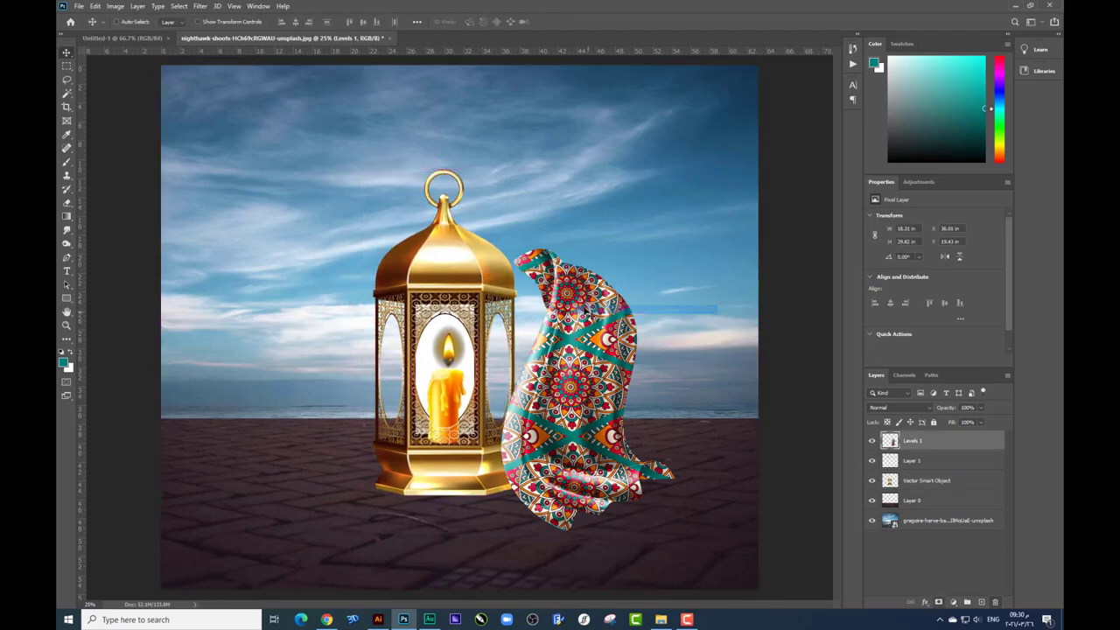
pyautogui.moveTo(597, 291); pyautogui.dragTo(564, 270)
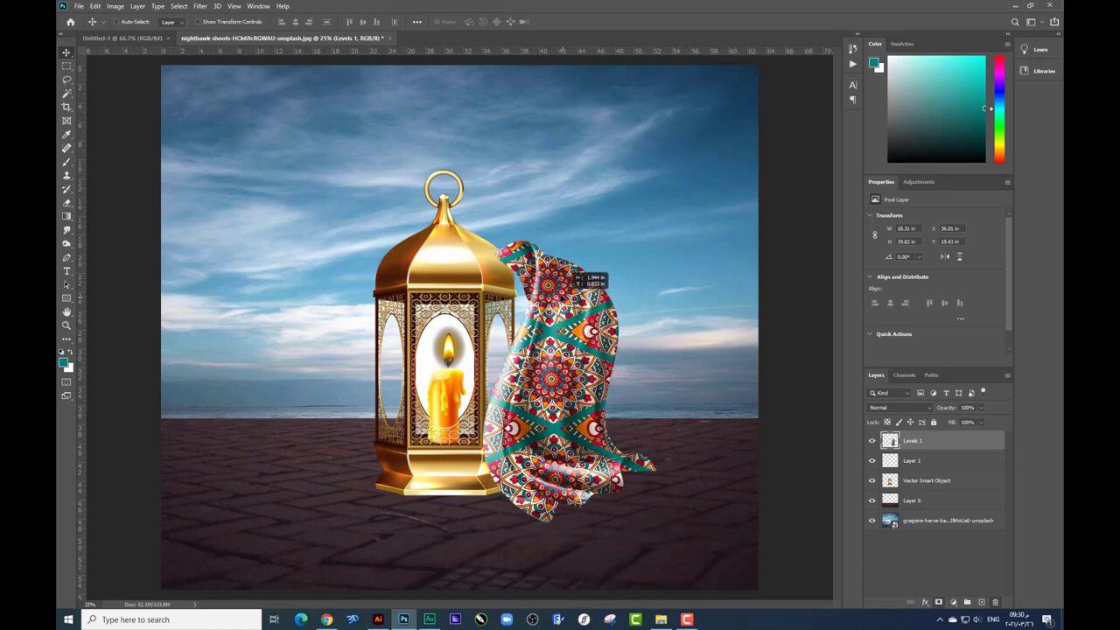
pyautogui.hotkey('ctrl', 't')
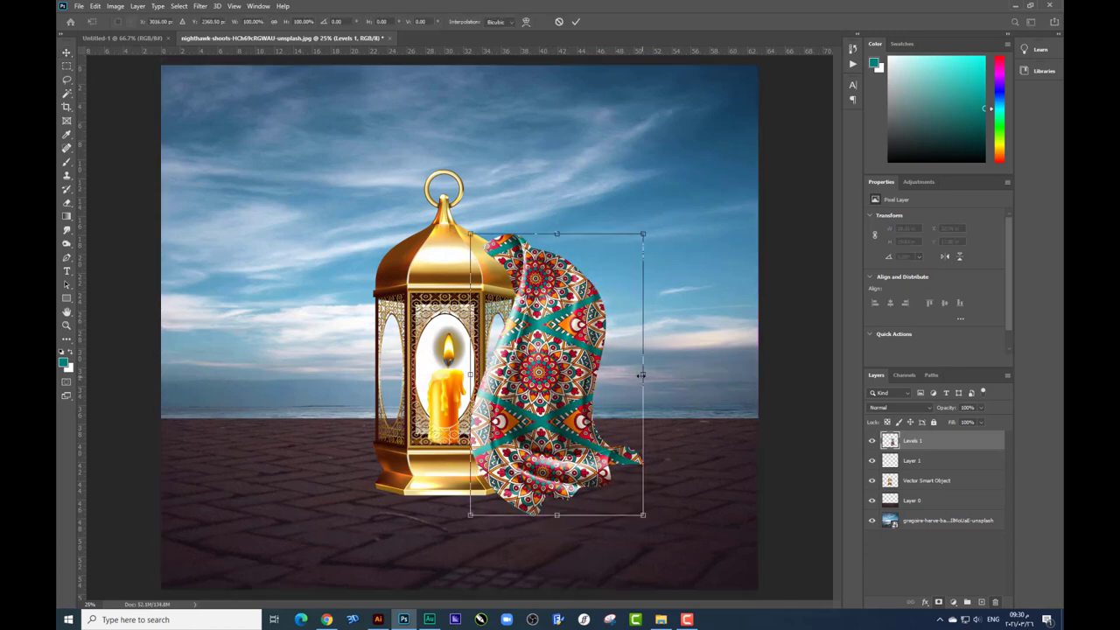
pyautogui.moveTo(644, 368); pyautogui.dragTo(633, 368)
pyautogui.press('Return')
pyautogui.moveTo(596, 303); pyautogui.dragTo(580, 292)
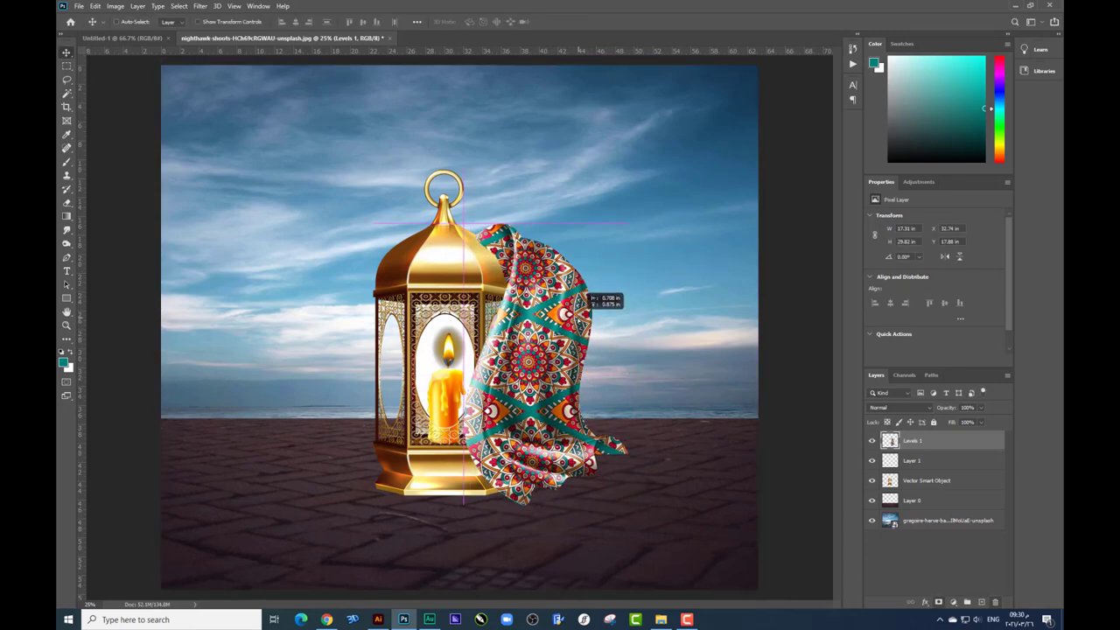
pyautogui.scroll(2, 551, 359)
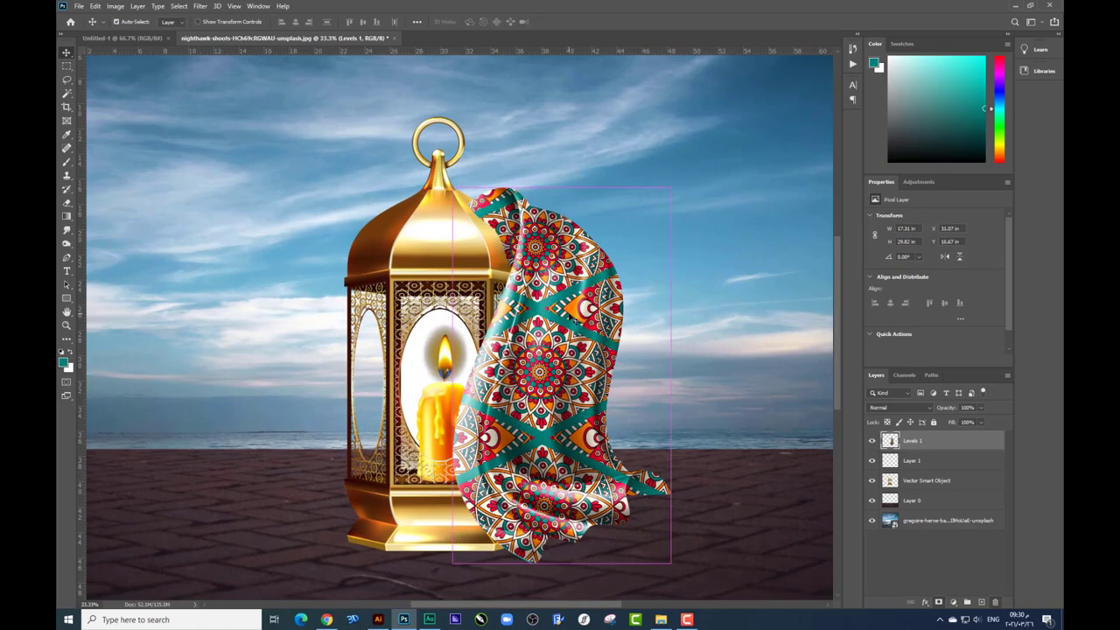
pyautogui.scroll(2, 552, 359)
pyautogui.scroll(2, 551, 359)
pyautogui.scroll(2, 551, 359)
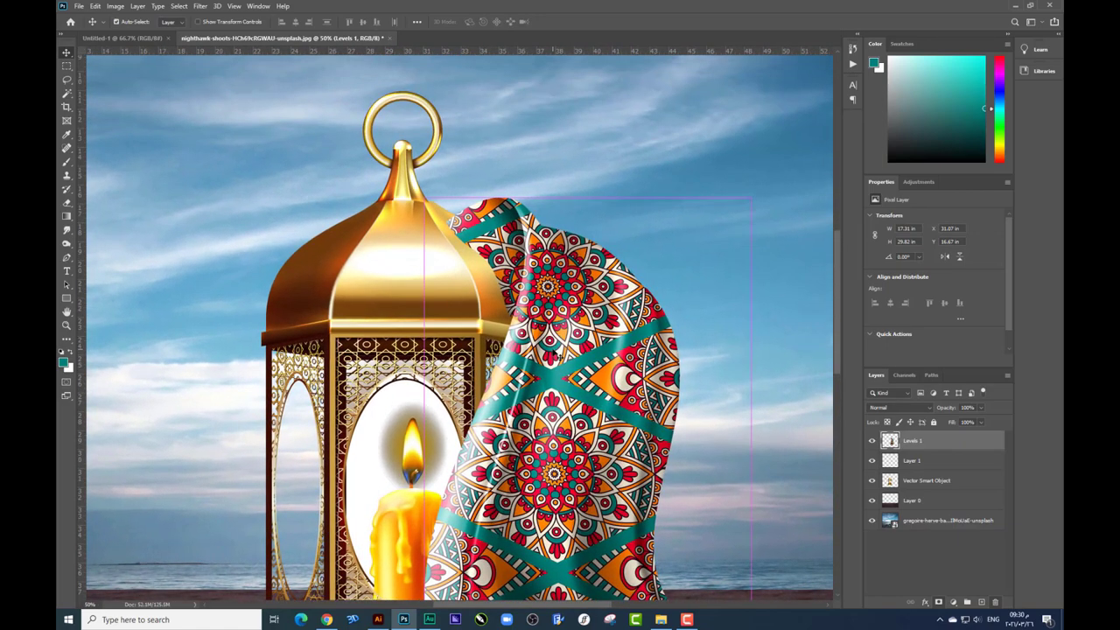
pyautogui.moveTo(536, 287)
pyautogui.mouseDown()
pyautogui.moveTo(537, 303)
pyautogui.moveTo(586, 317)
pyautogui.moveTo(570, 318)
pyautogui.mouseUp()
pyautogui.click(981, 407)
# Step: Try cloth opacities of 57% then about 38%, and nudge the cloth slightly down
pyautogui.hotkey('ctrl', '+')
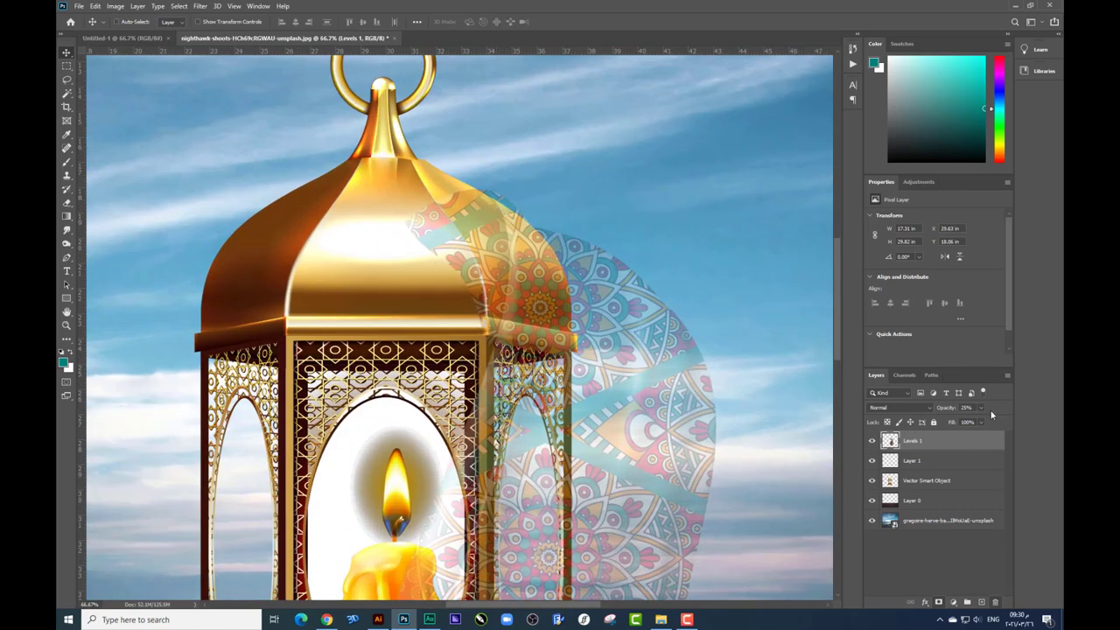
pyautogui.click(981, 408)
pyautogui.moveTo(981, 421); pyautogui.dragTo(986, 421)
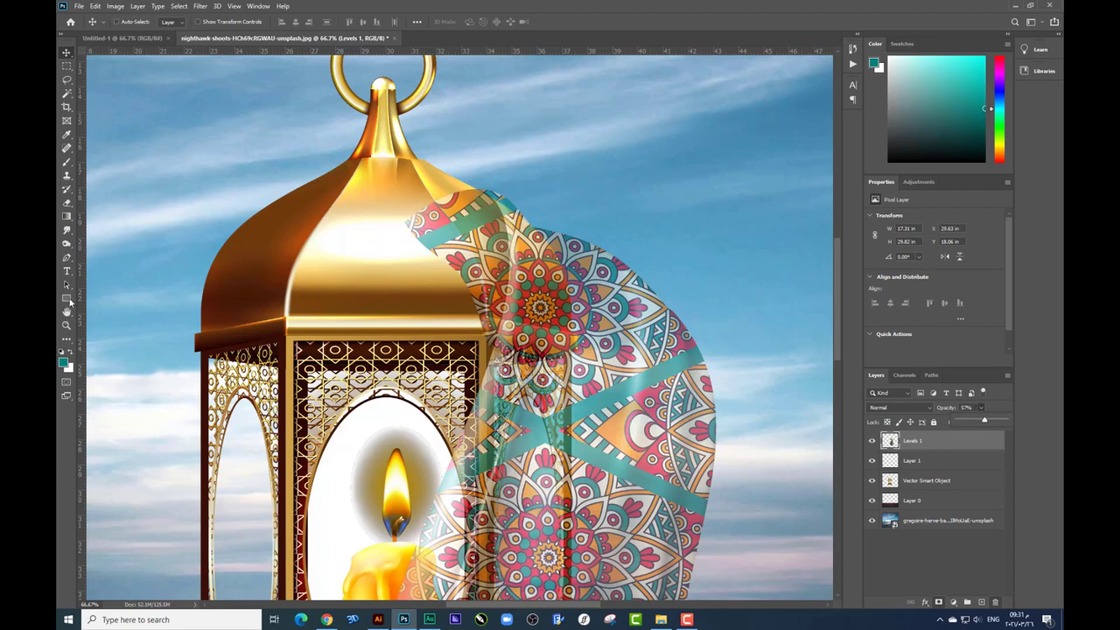
pyautogui.click(67, 257)
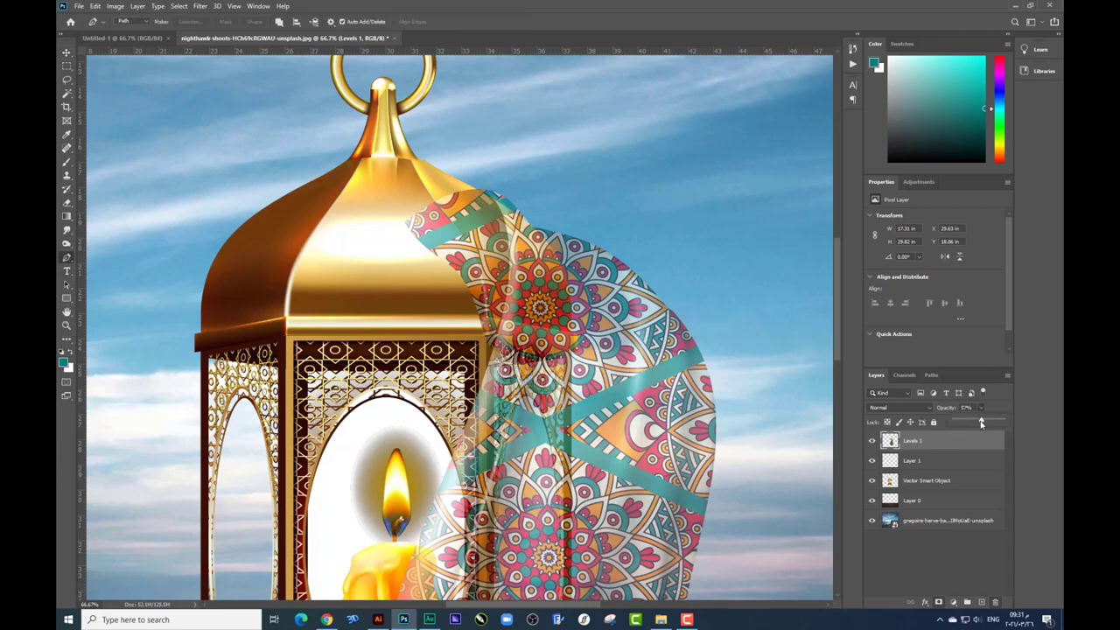
pyautogui.moveTo(981, 424); pyautogui.dragTo(972, 417)
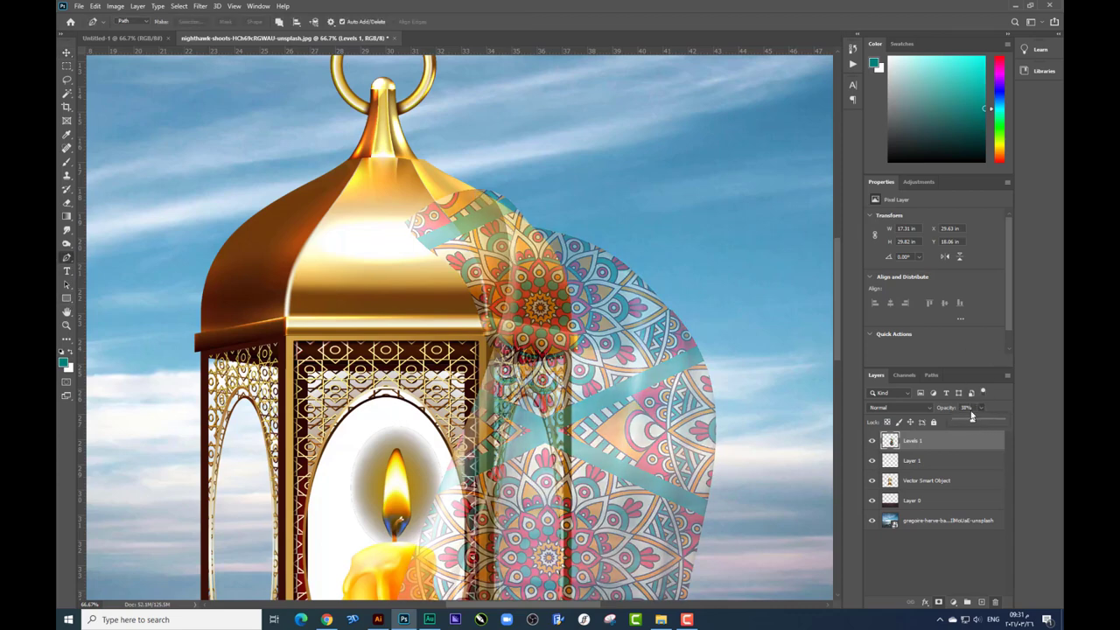
pyautogui.click(65, 54)
pyautogui.moveTo(516, 182); pyautogui.dragTo(514, 180)
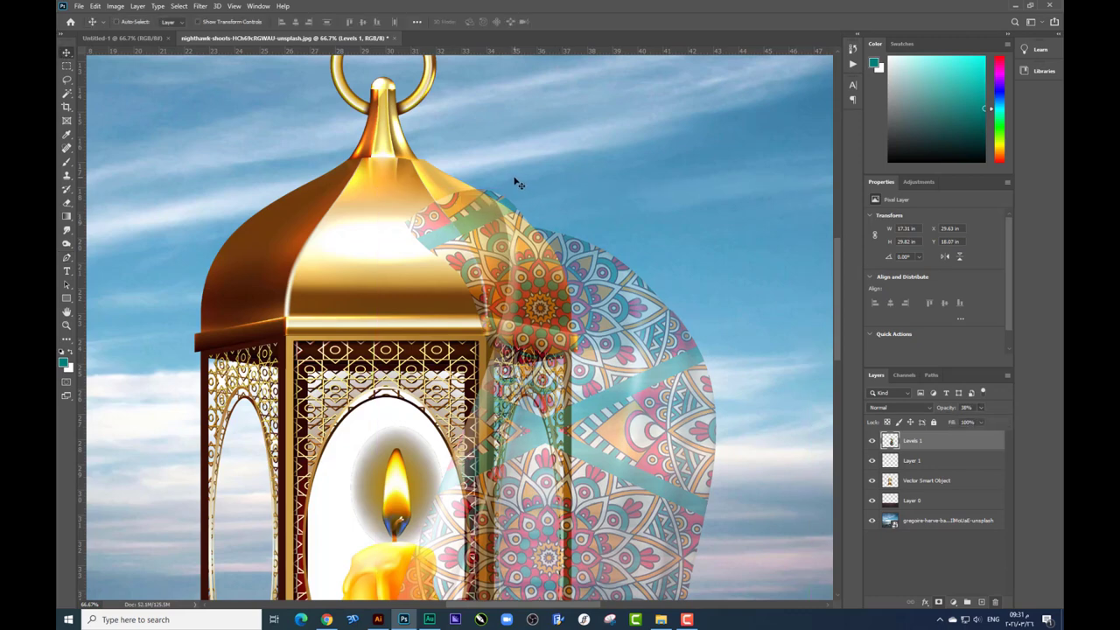
# Step: Trace the dome outline, delete the overlapping cloth, and restore 100% opacity
pyautogui.click(67, 259)
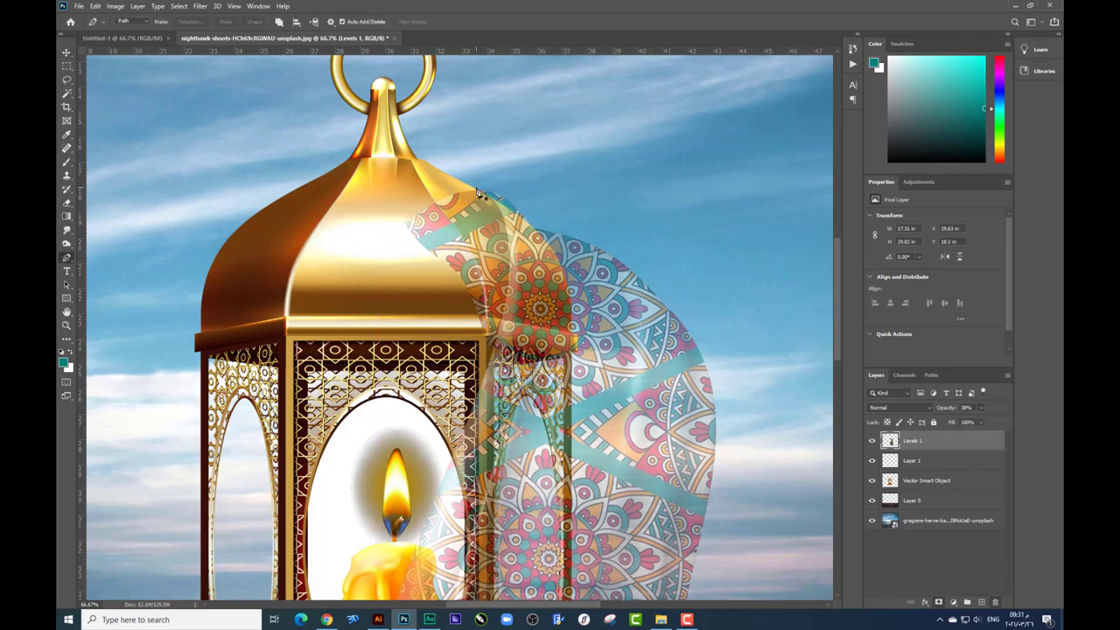
pyautogui.click(482, 204)
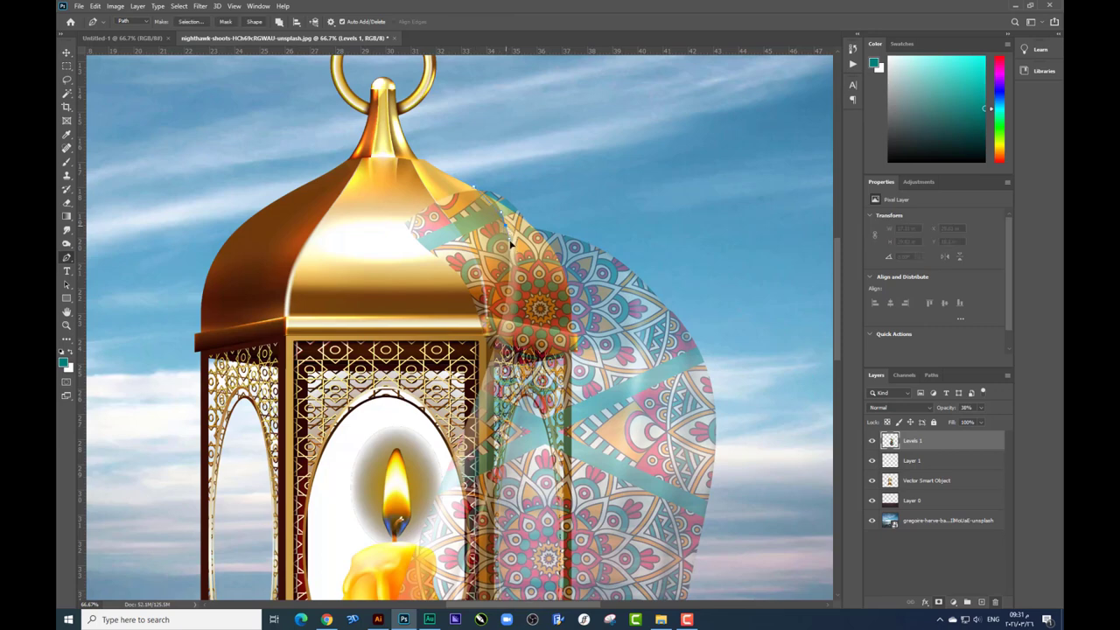
pyautogui.click(513, 258)
pyautogui.moveTo(382, 203); pyautogui.dragTo(427, 232)
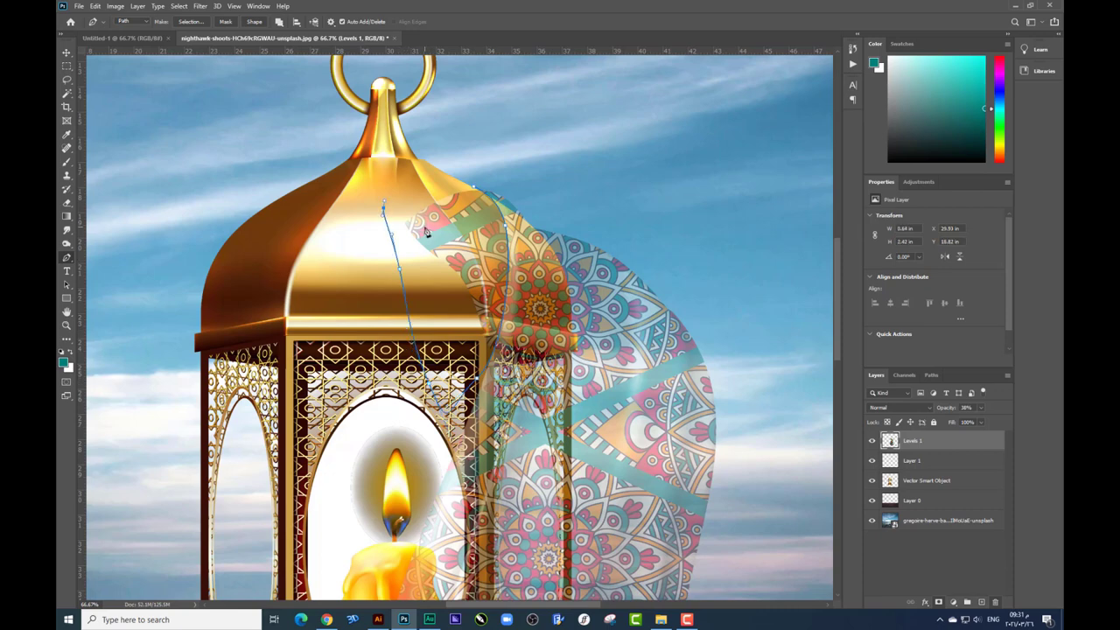
pyautogui.click(486, 329)
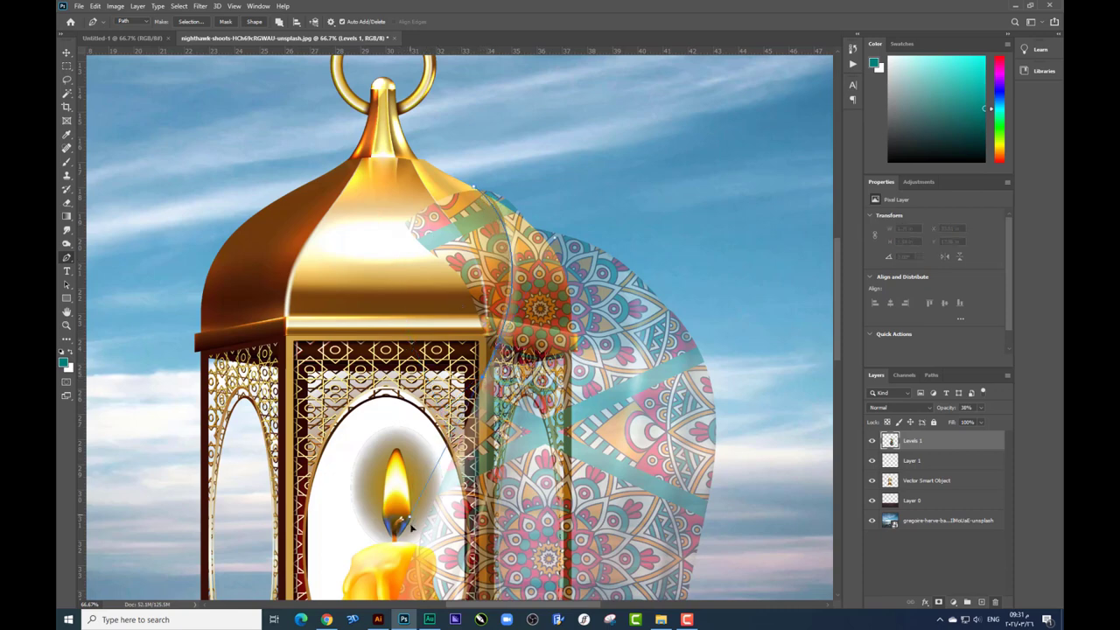
pyautogui.moveTo(421, 566); pyautogui.dragTo(411, 549)
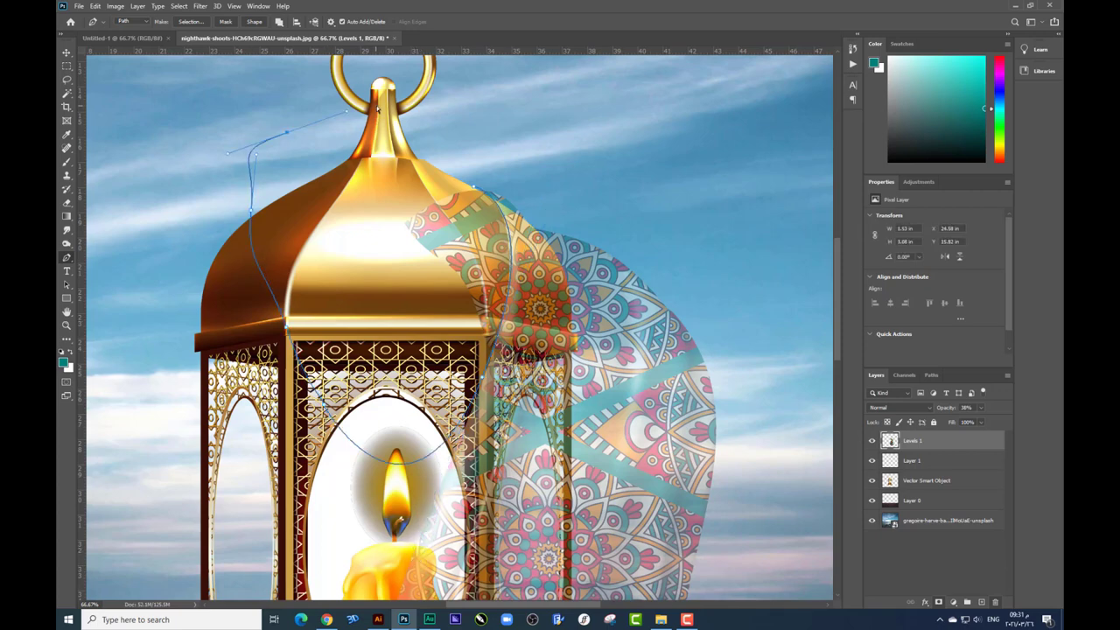
pyautogui.hotkey('ctrl', 'Return')
pyautogui.hotkey('ctrl', 'd')
pyautogui.click(980, 422)
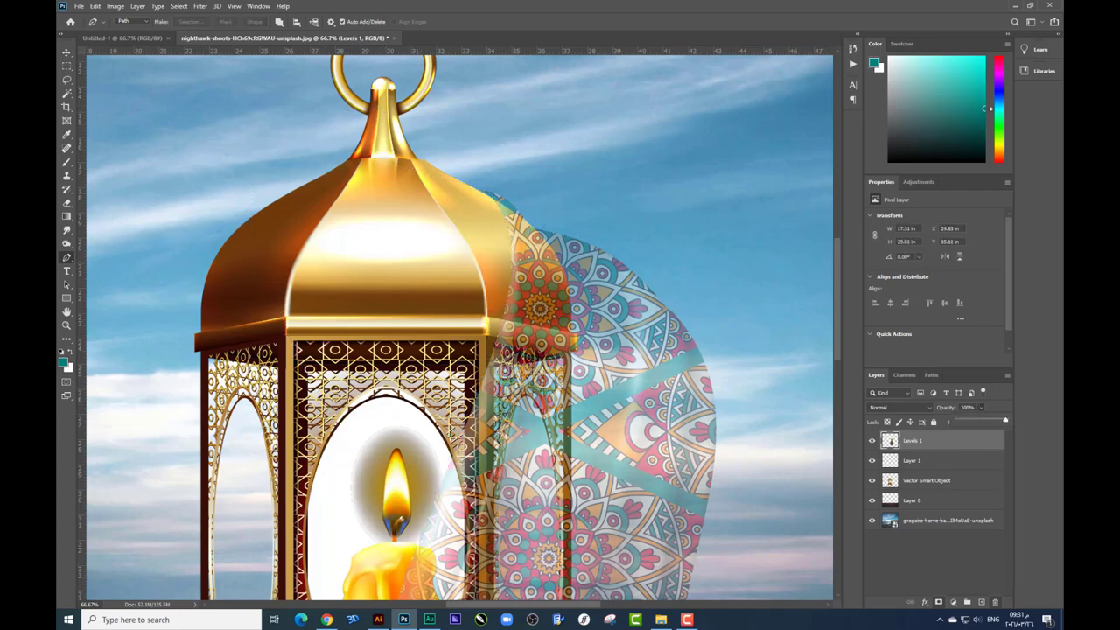
pyautogui.hotkey('ctrl', '-')
pyautogui.hotkey('ctrl', '-')
pyautogui.hotkey('ctrl', '-')
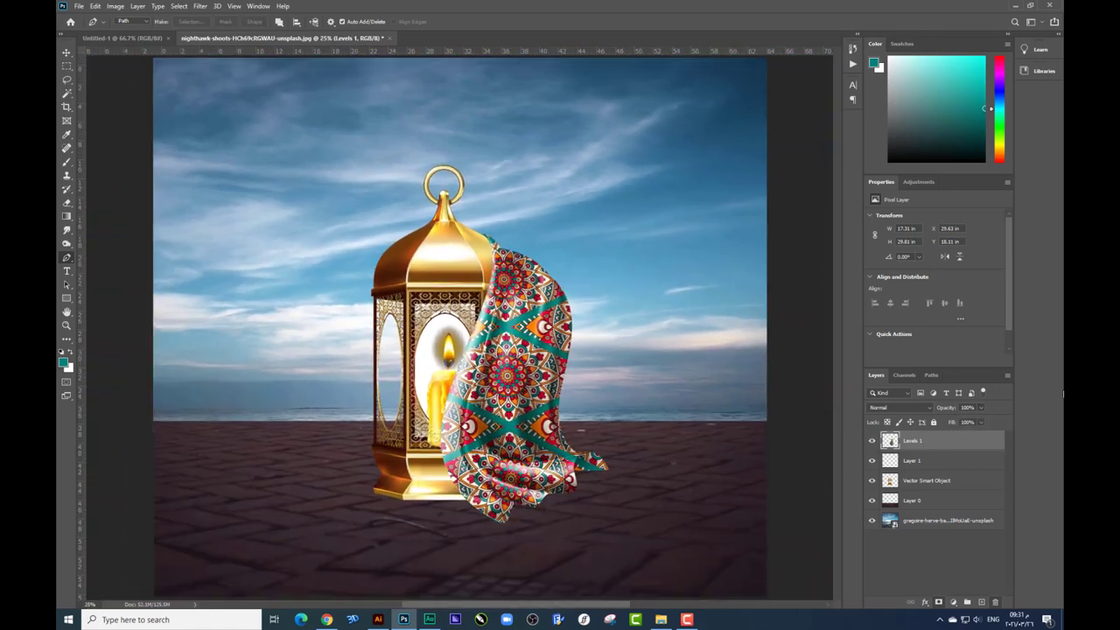
# Step: Warp the mandala cloth, pulling its upper-right corner inward against the lantern
pyautogui.hotkey('ctrl', '+')
pyautogui.click(66, 55)
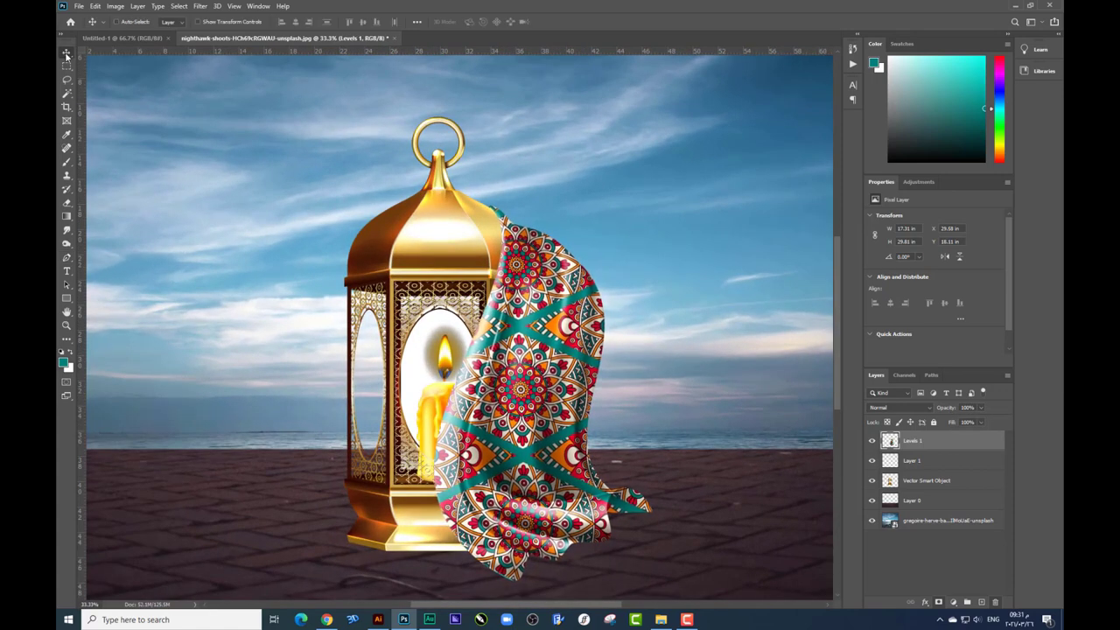
pyautogui.moveTo(487, 320); pyautogui.dragTo(536, 264)
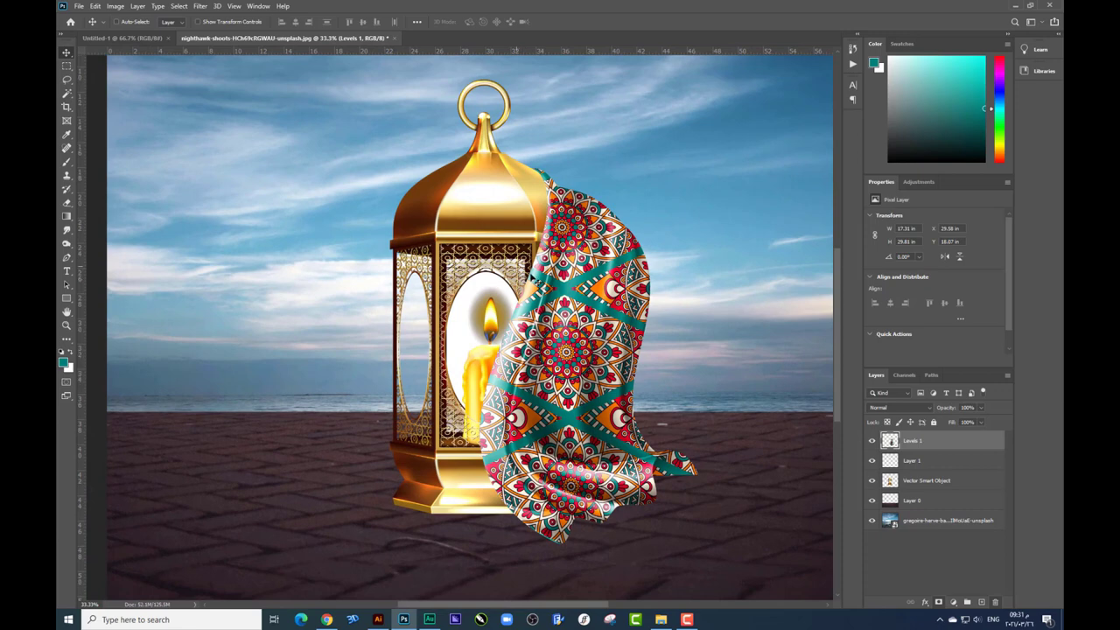
pyautogui.hotkey('ctrl', 't')
pyautogui.rightClick(567, 308)
pyautogui.click(578, 377)
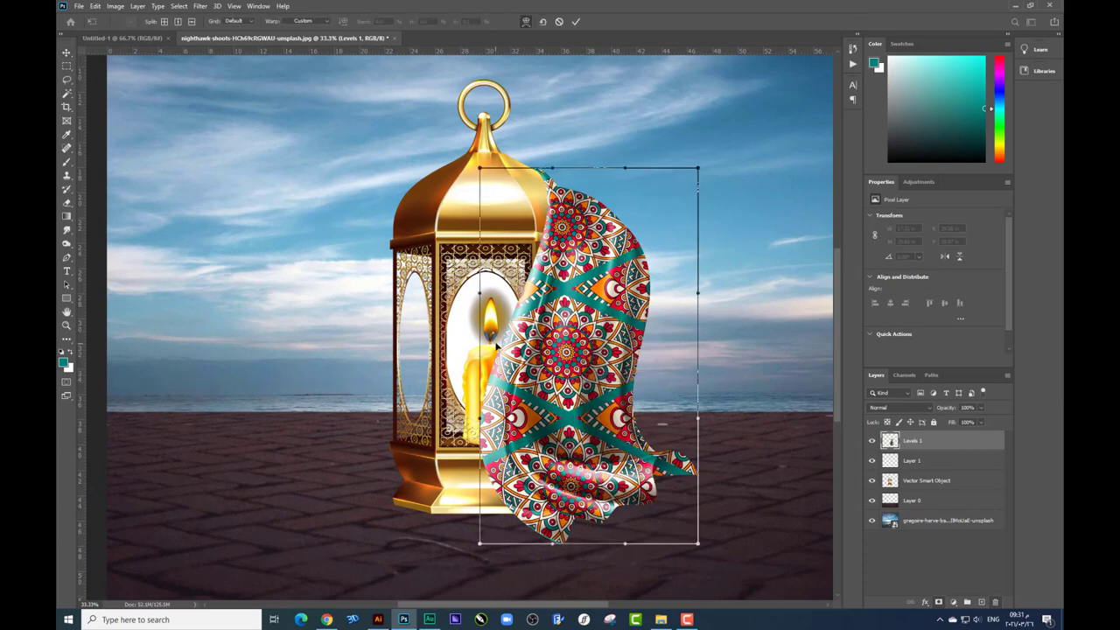
pyautogui.moveTo(518, 346); pyautogui.dragTo(522, 348)
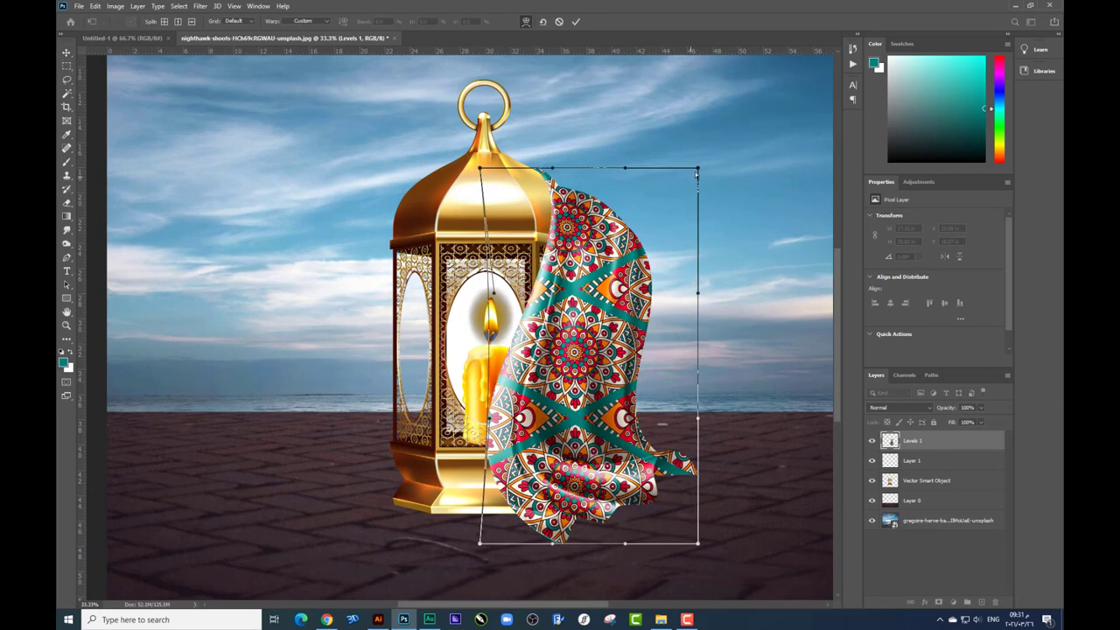
pyautogui.moveTo(696, 175); pyautogui.dragTo(654, 186)
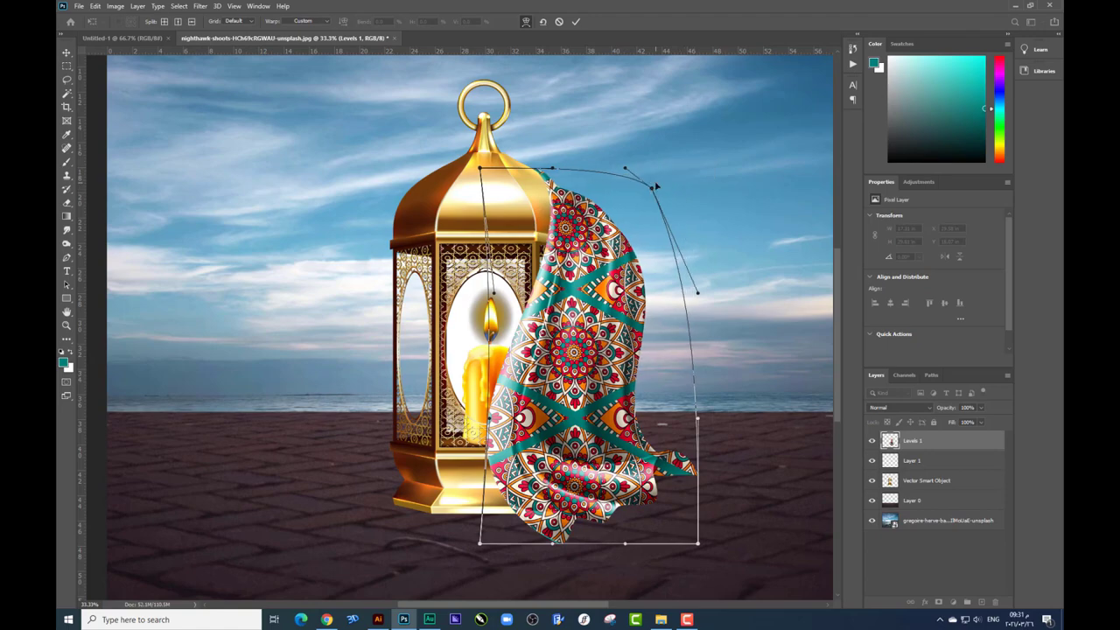
pyautogui.press('Return')
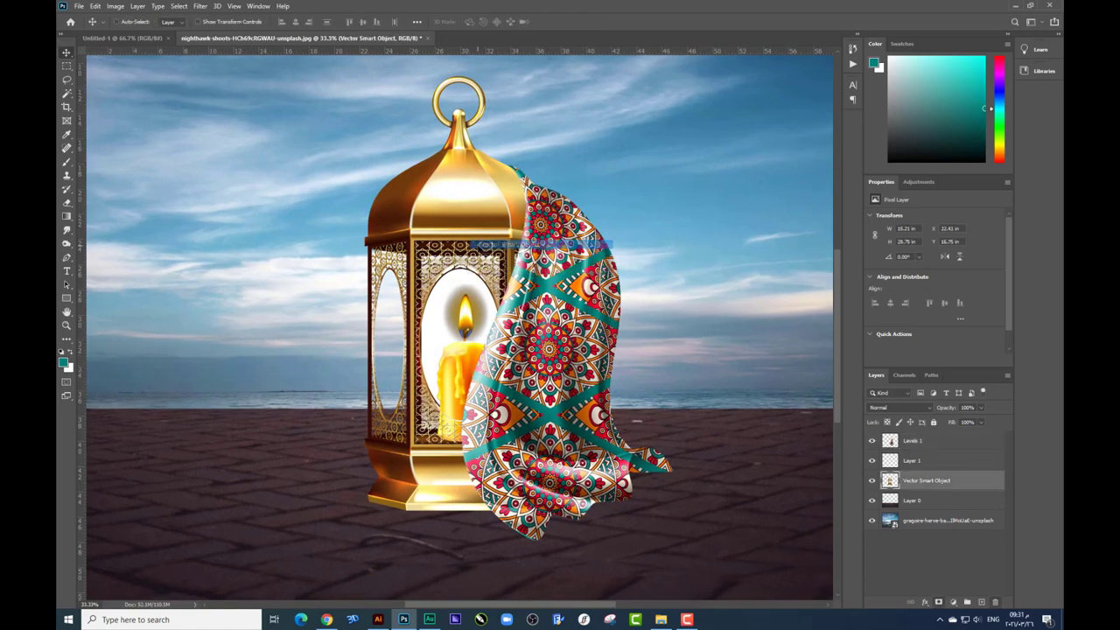
# Step: Select the white oval behind the candle on the lantern layer and delete it
pyautogui.click(477, 253)
pyautogui.scroll(2, 466, 284)
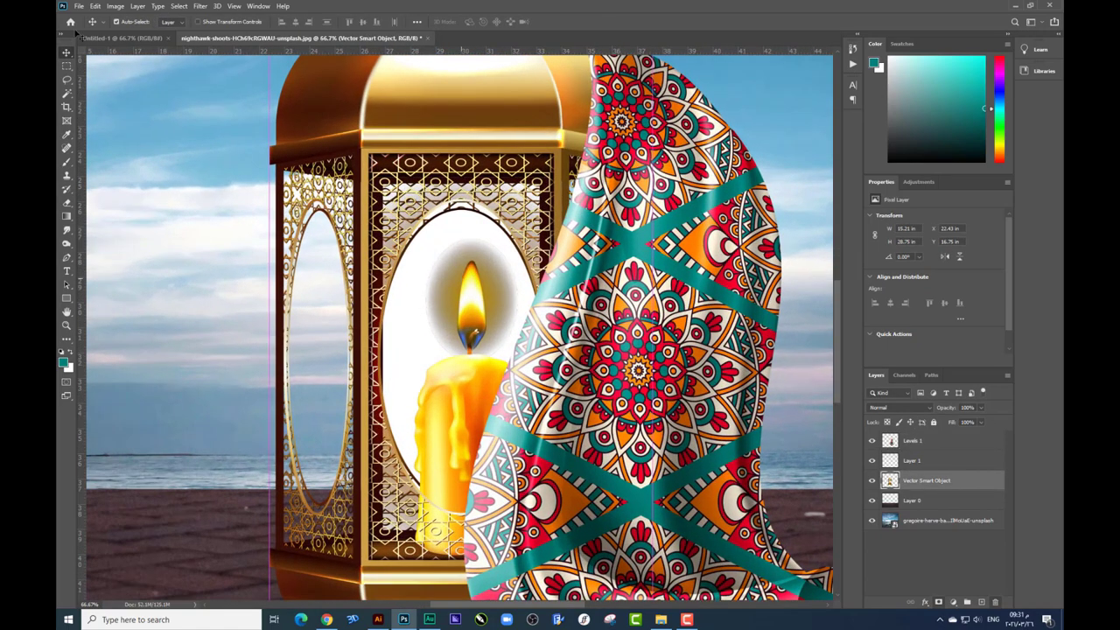
pyautogui.click(66, 93)
pyautogui.click(410, 288)
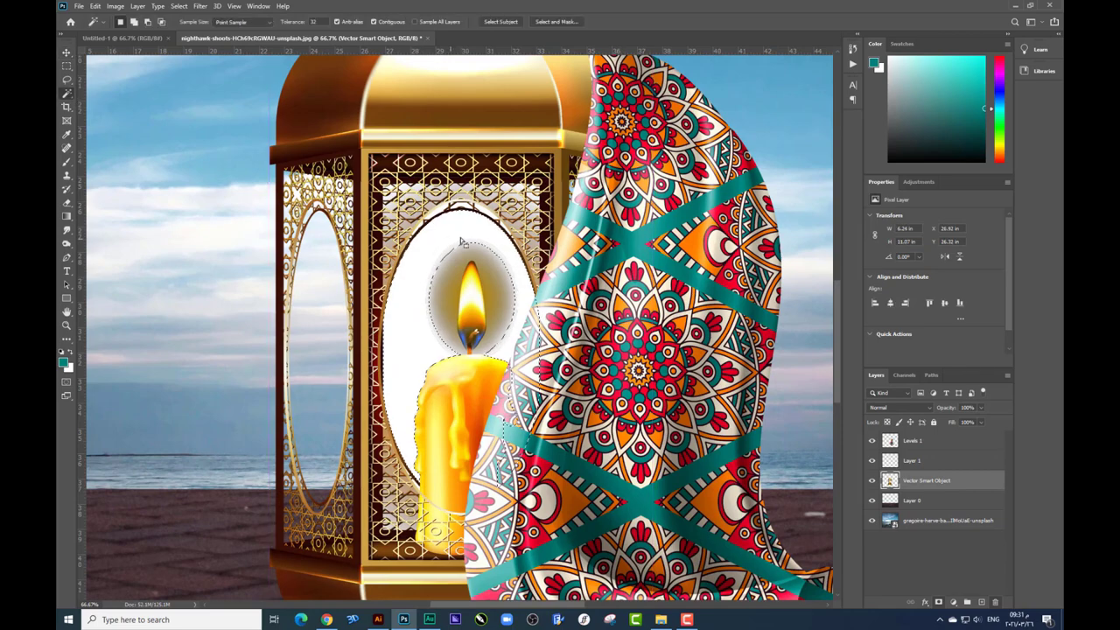
pyautogui.rightClick(923, 482)
pyautogui.click(971, 263)
pyautogui.press('Delete')
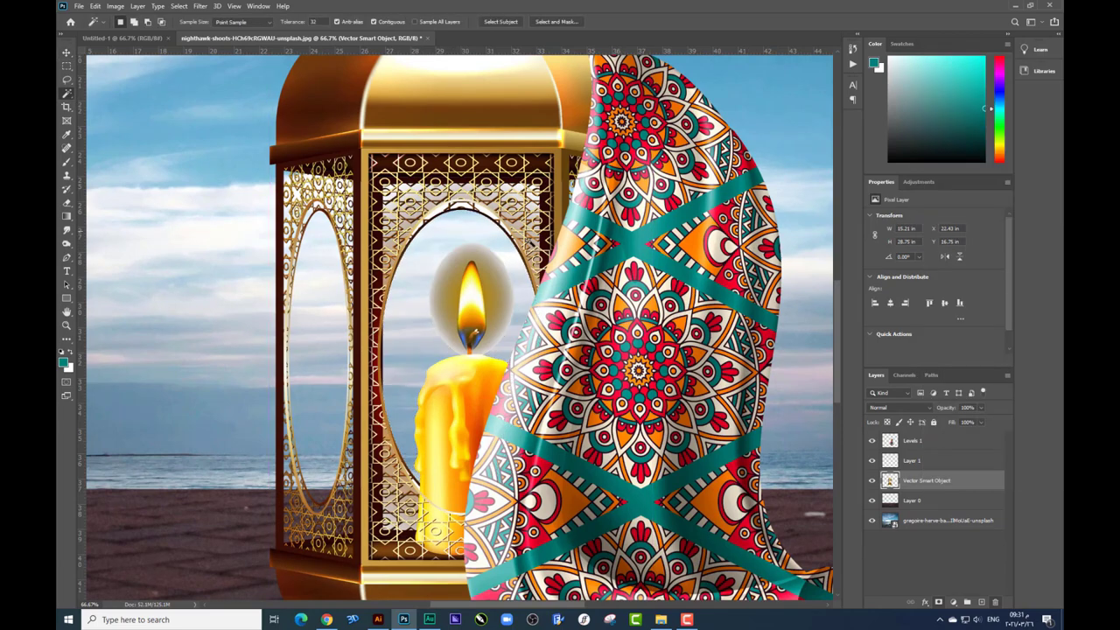
pyautogui.moveTo(465, 185); pyautogui.dragTo(479, 212)
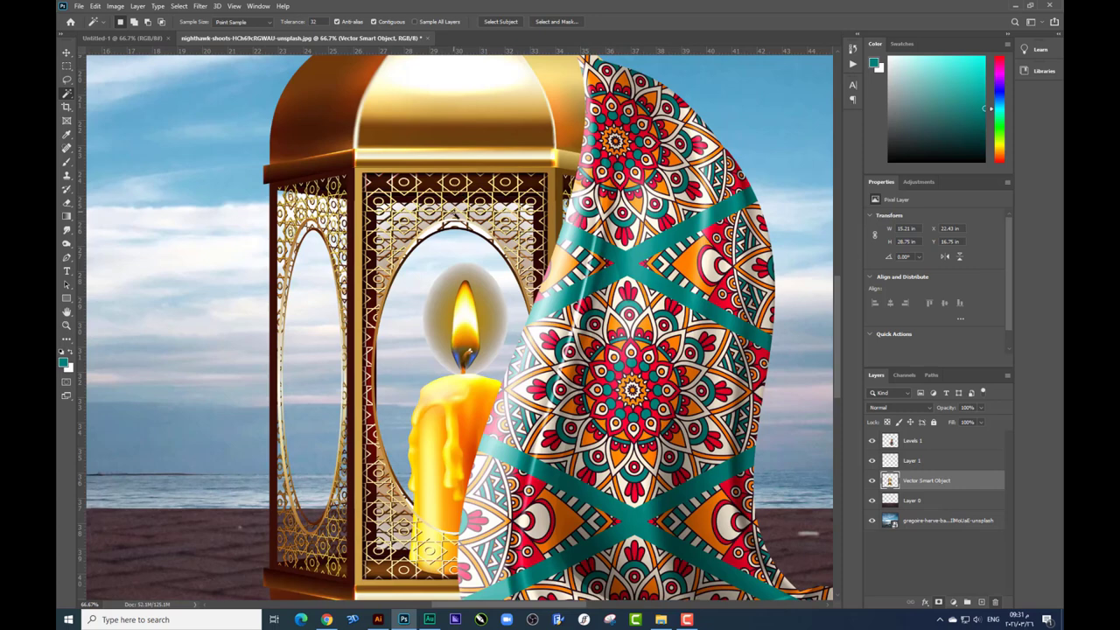
# Step: Extend the selection to similar pixels with Select > Similar, then zoom out
pyautogui.click(178, 6)
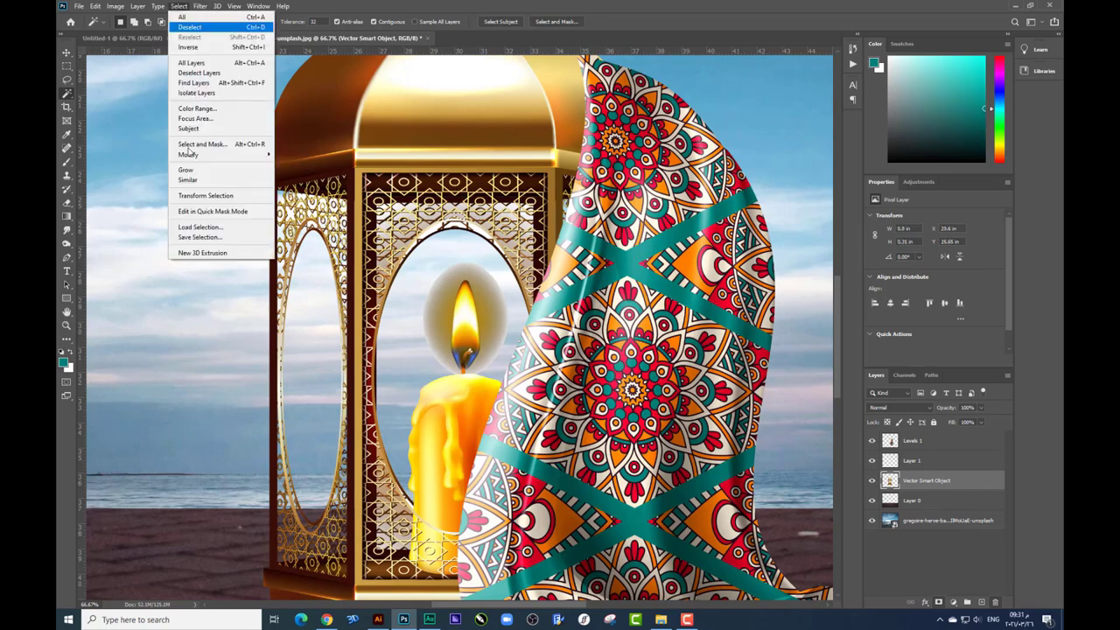
pyautogui.click(192, 182)
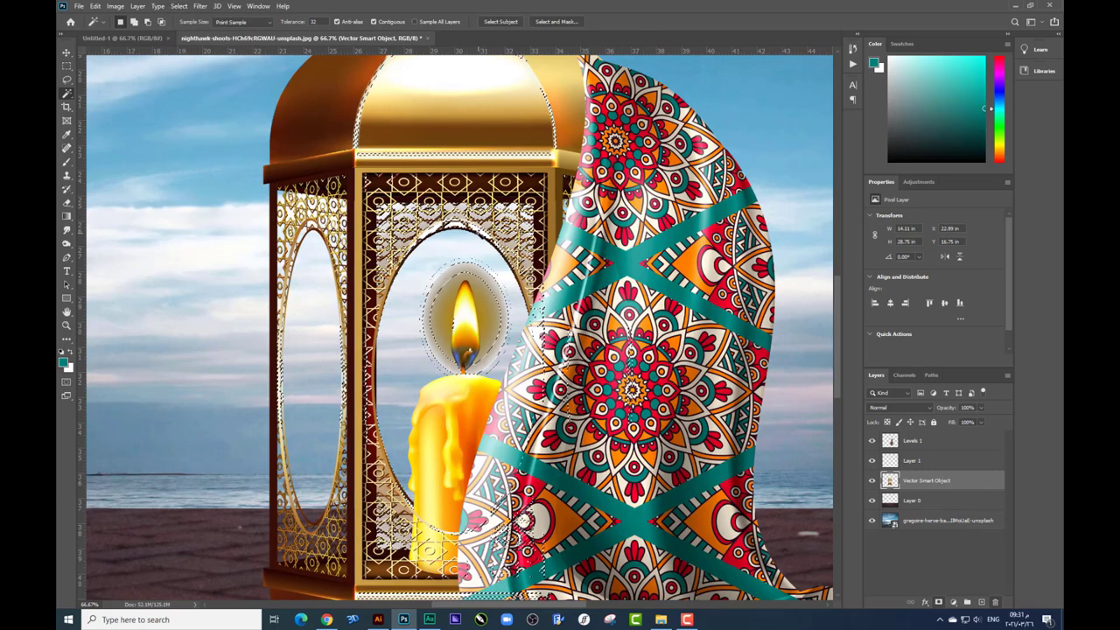
pyautogui.hotkey('ctrl', '-')
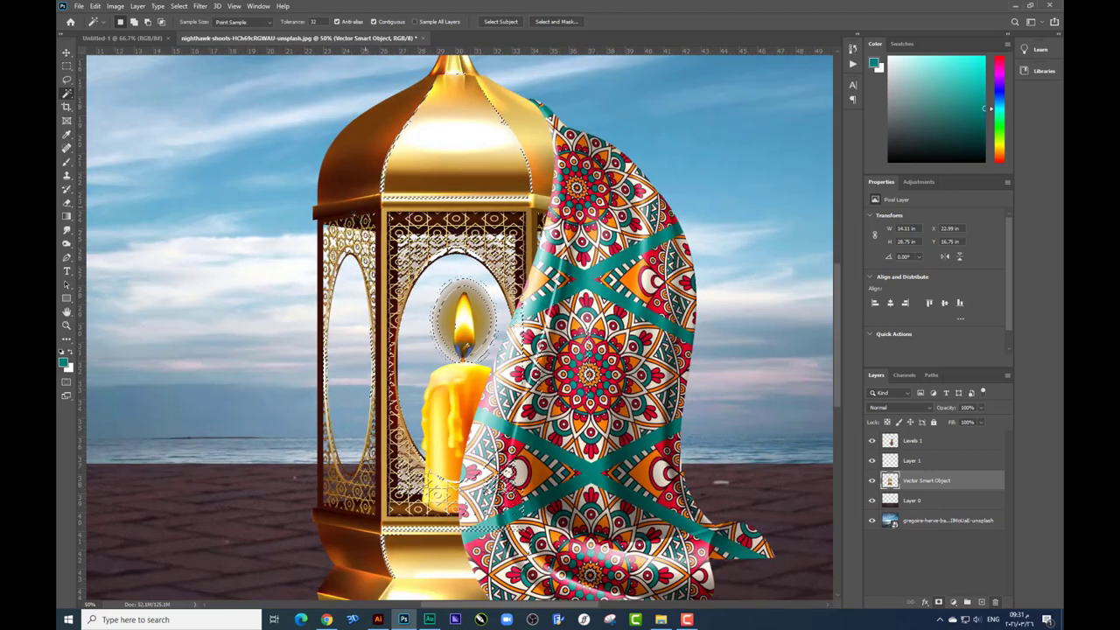
pyautogui.rightClick(69, 91)
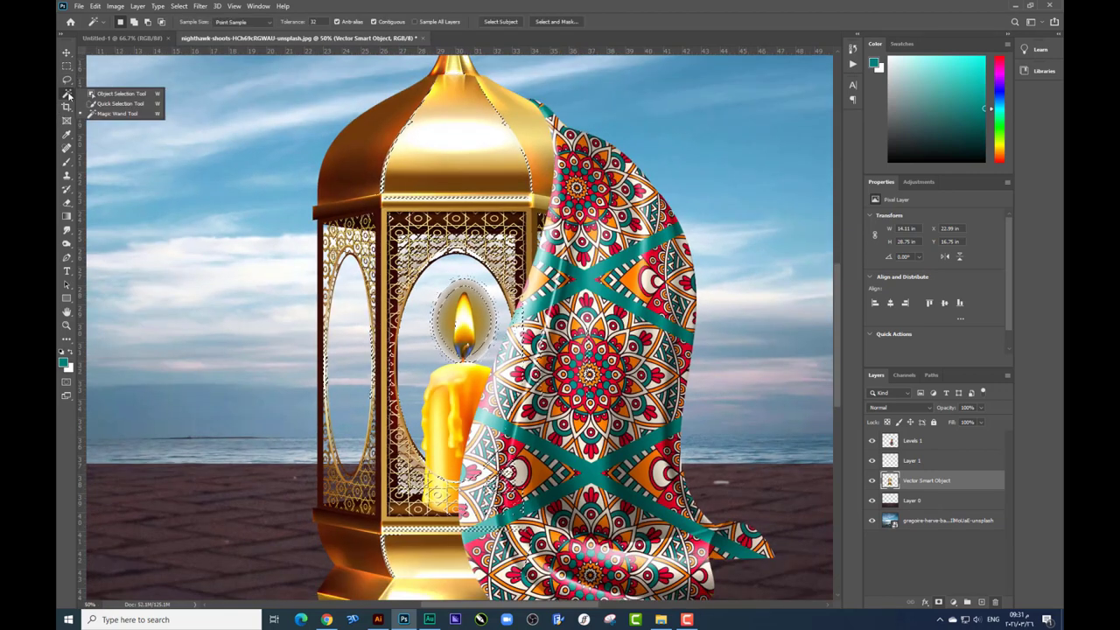
pyautogui.click(113, 98)
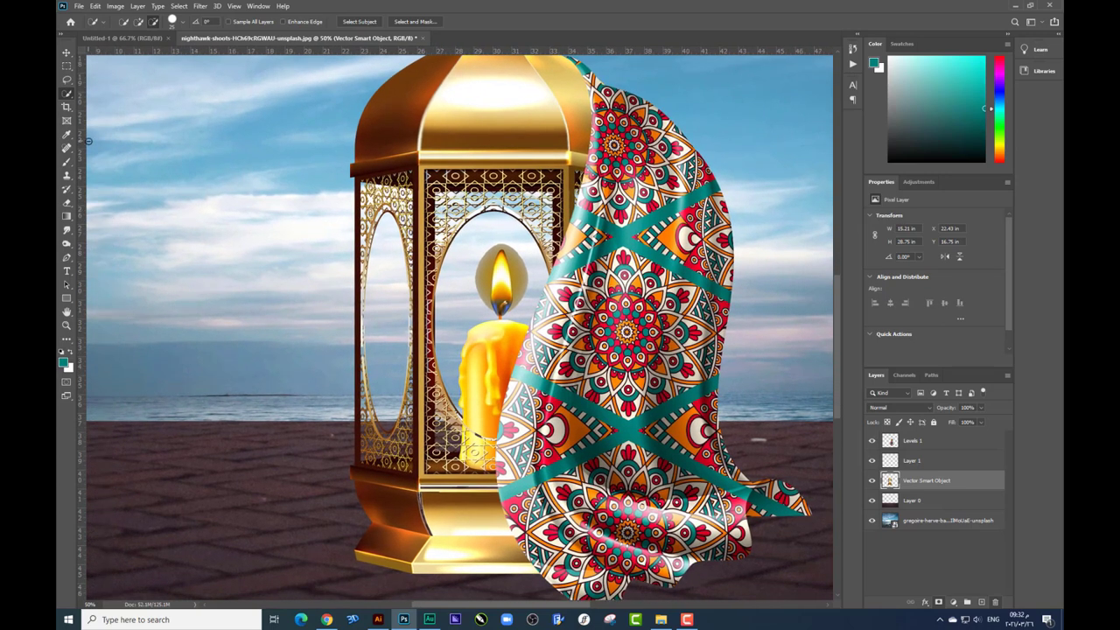
# Step: Outline the pale halo around the candle flame with the Pen and delete it
pyautogui.hotkey('ctrl', '-')
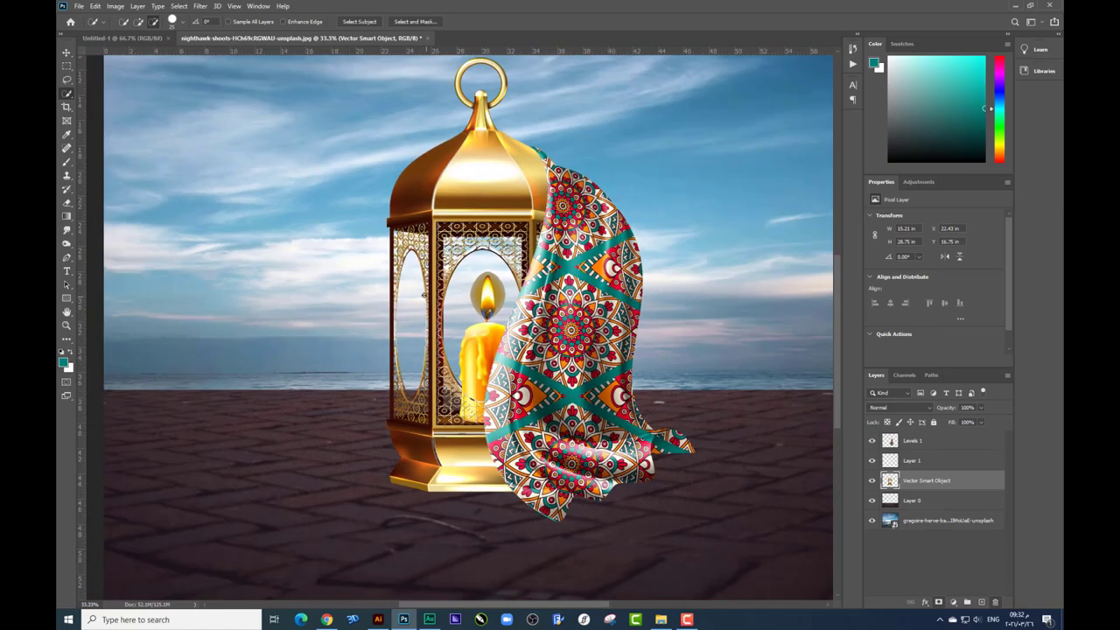
pyautogui.hotkey('ctrl', '+')
pyautogui.hotkey('ctrl', '+')
pyautogui.hotkey('ctrl', '+')
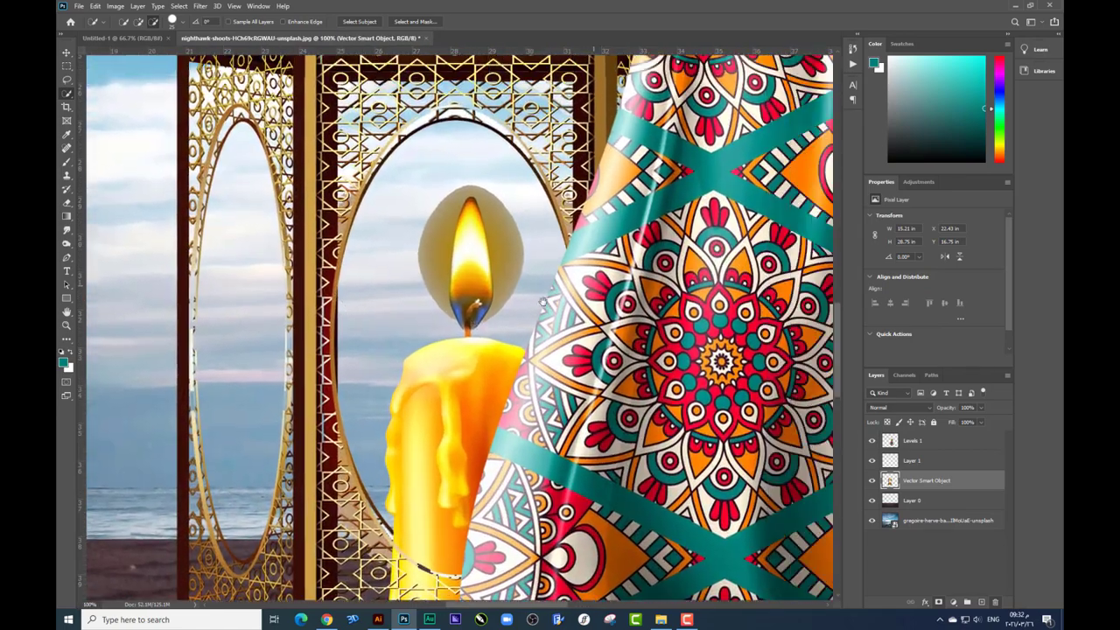
pyautogui.click(66, 256)
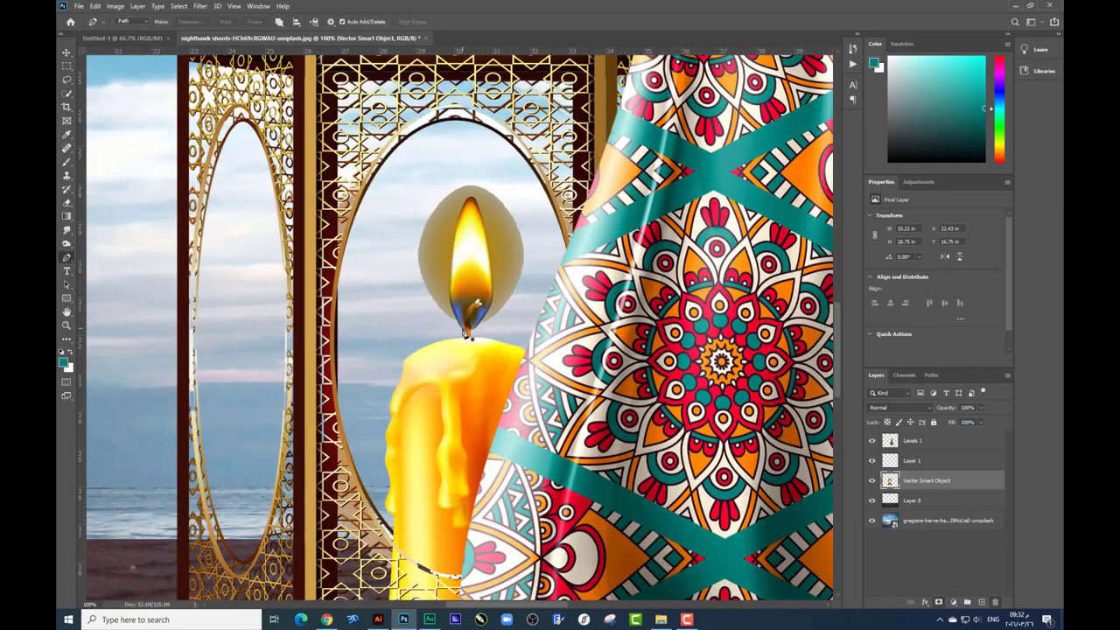
pyautogui.click(465, 333)
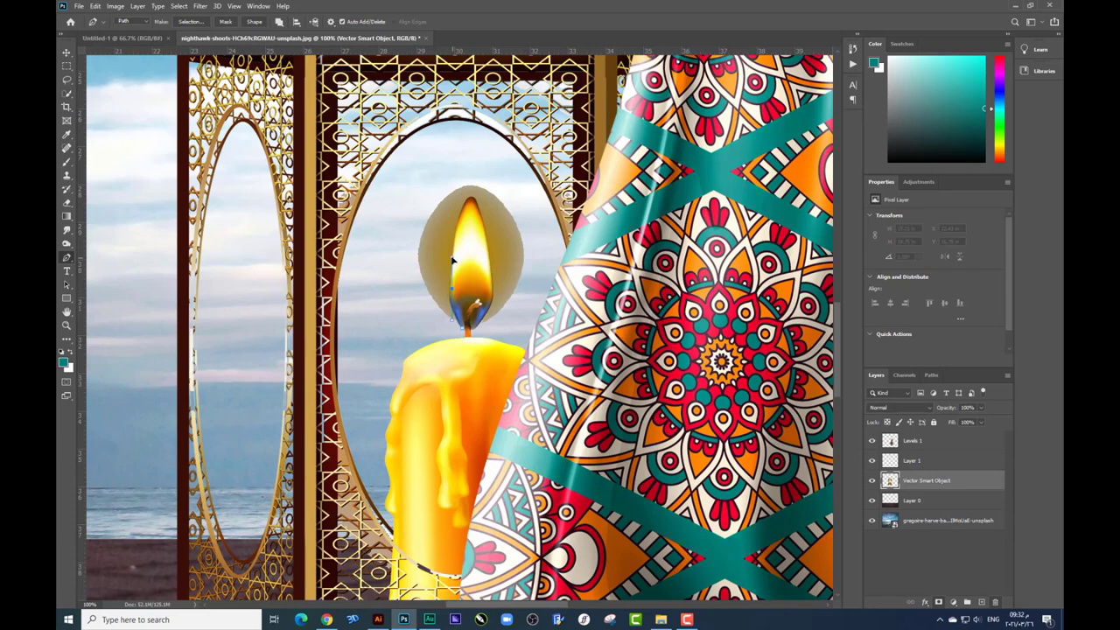
pyautogui.click(458, 225)
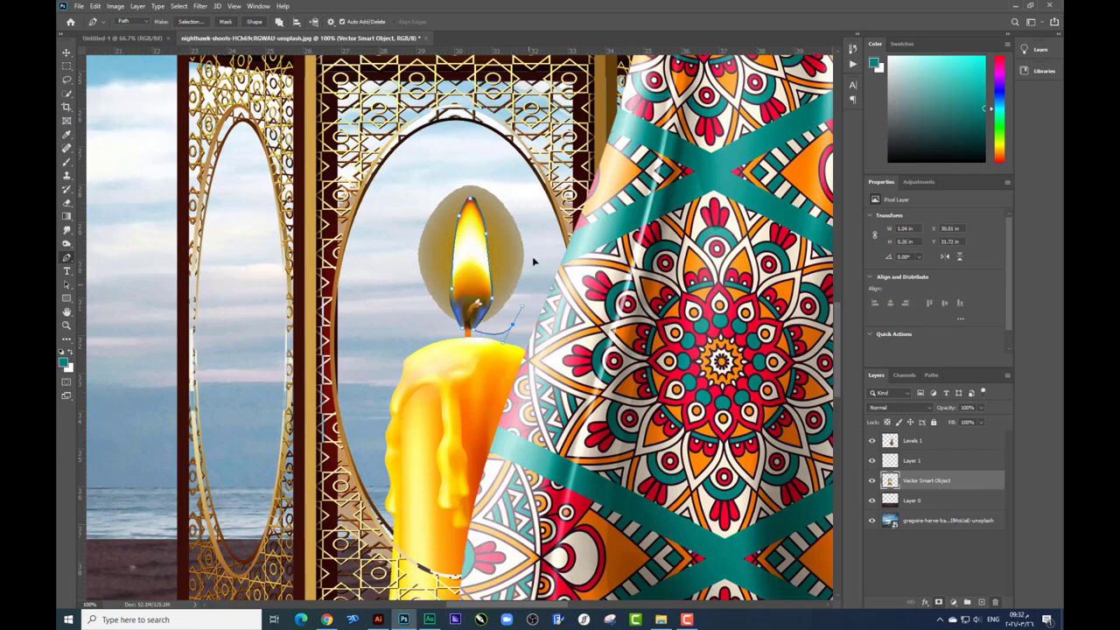
pyautogui.moveTo(533, 261); pyautogui.dragTo(407, 341)
pyautogui.hotkey('ctrl', 'Return')
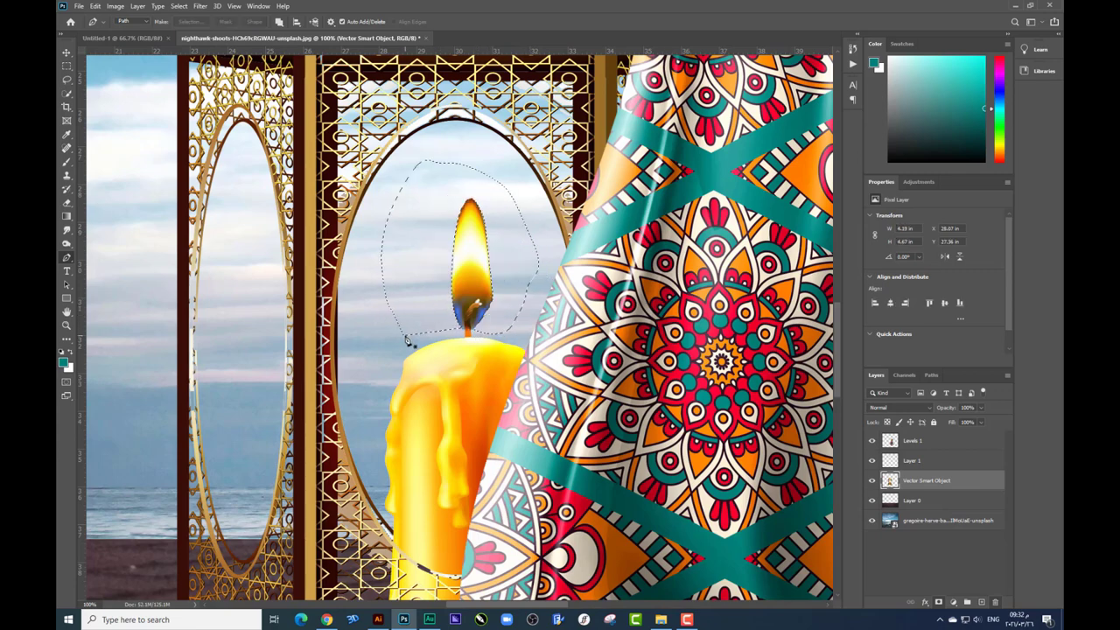
pyautogui.hotkey('ctrl', '-')
pyautogui.hotkey('ctrl', '-')
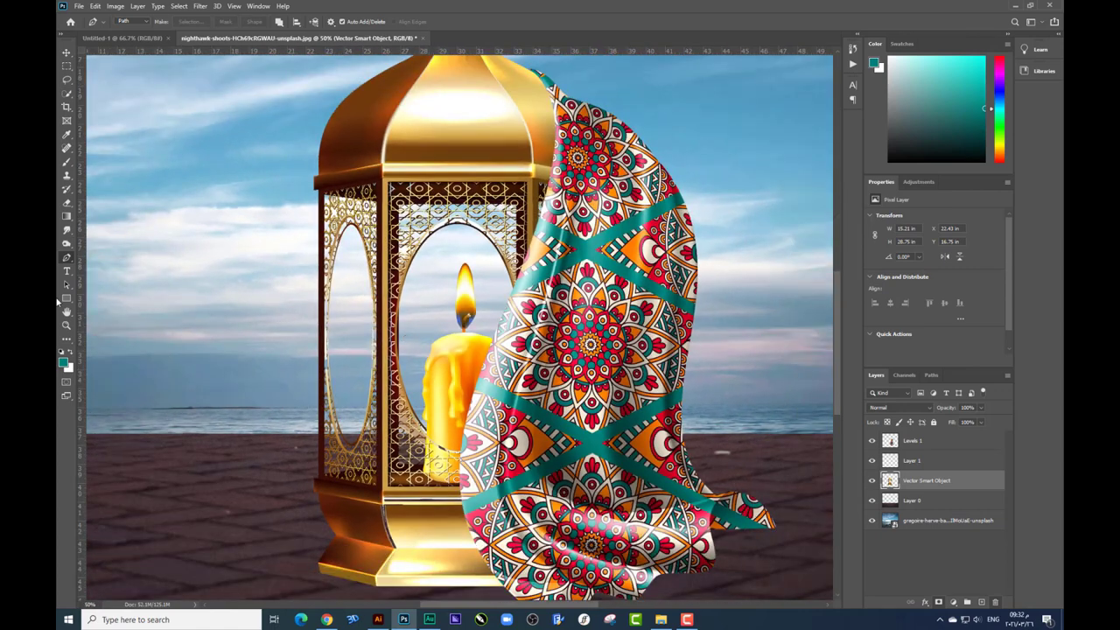
pyautogui.click(67, 298)
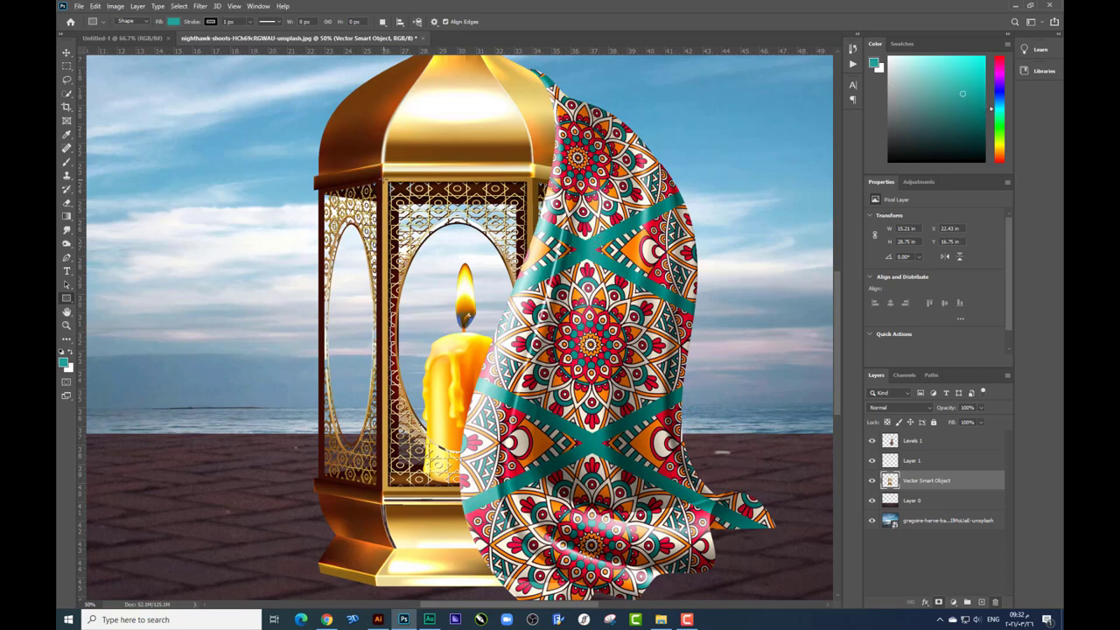
# Step: Draw a teal Rectangle 1 over the front window below the Vector Smart Object, plus a new layer
pyautogui.moveTo(382, 179); pyautogui.dragTo(531, 479)
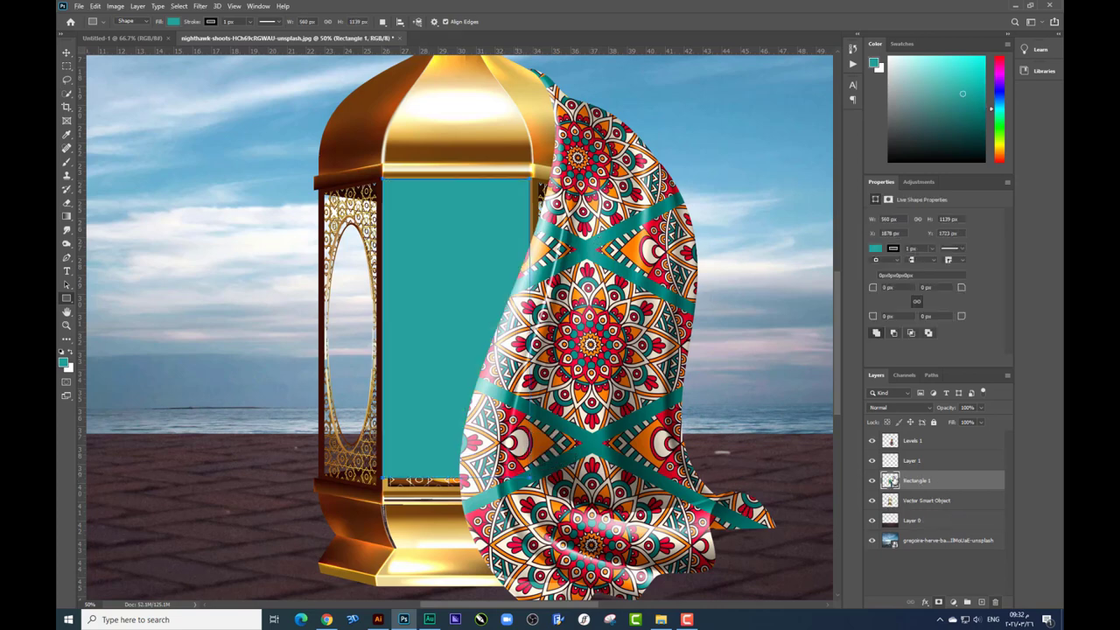
pyautogui.moveTo(913, 482); pyautogui.dragTo(915, 511)
pyautogui.click(65, 52)
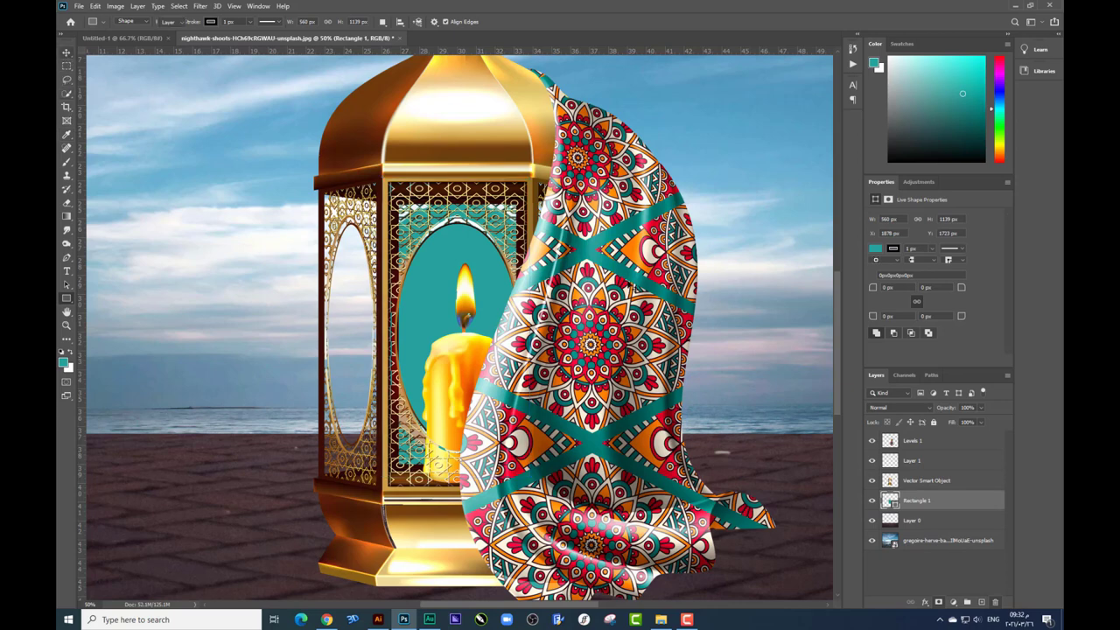
pyautogui.click(983, 602)
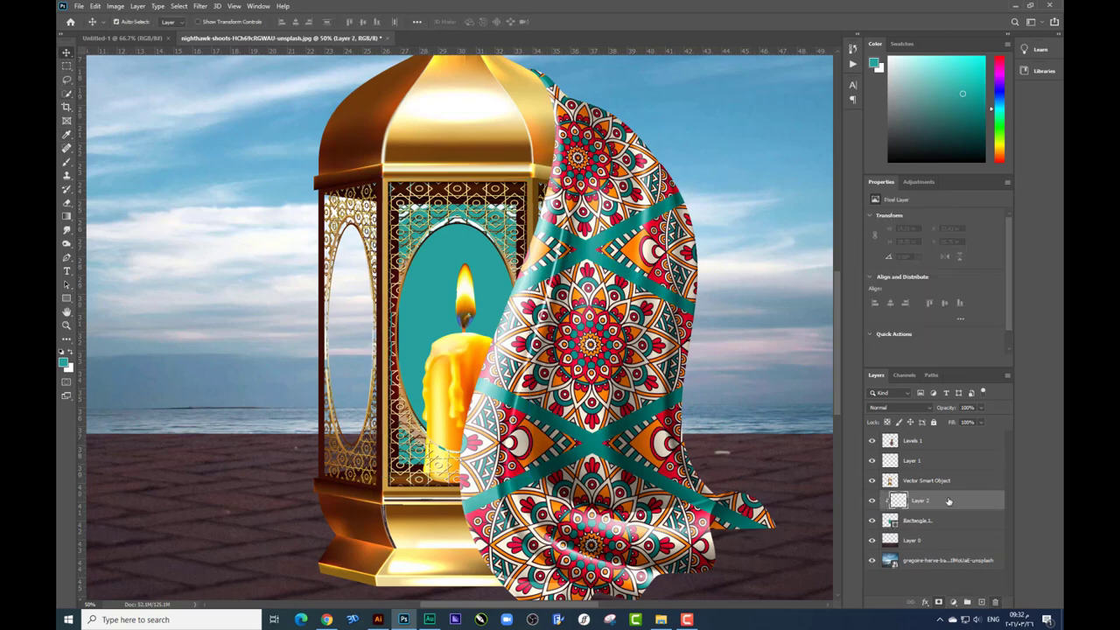
# Step: Paint darker teal strokes on the new layer beside the window and near the lantern base
pyautogui.click(65, 163)
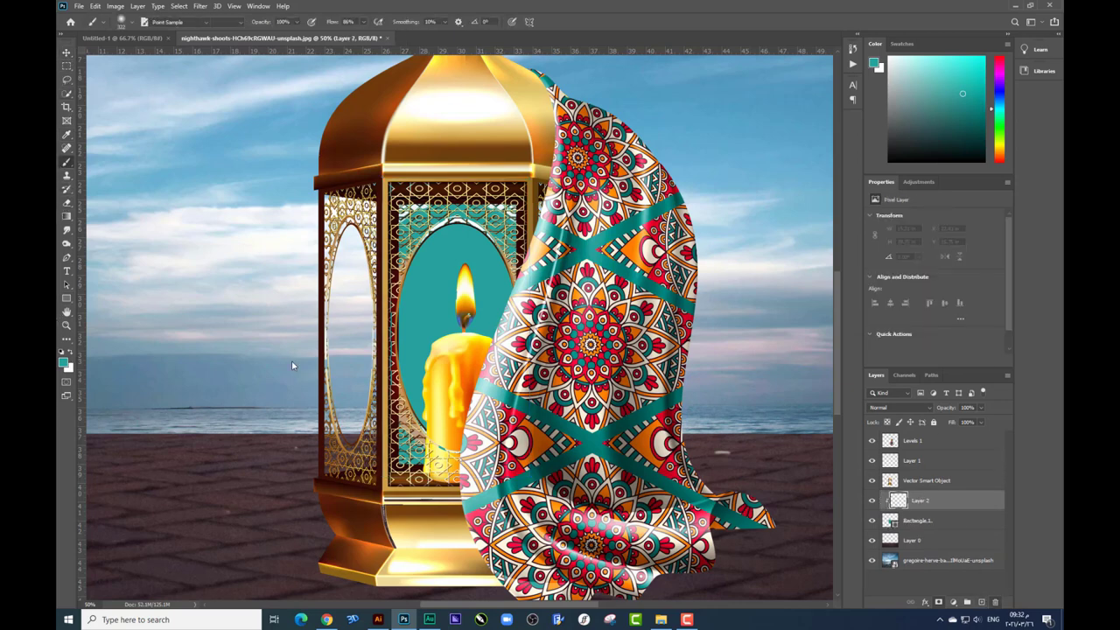
pyautogui.click(63, 361)
pyautogui.press('Return')
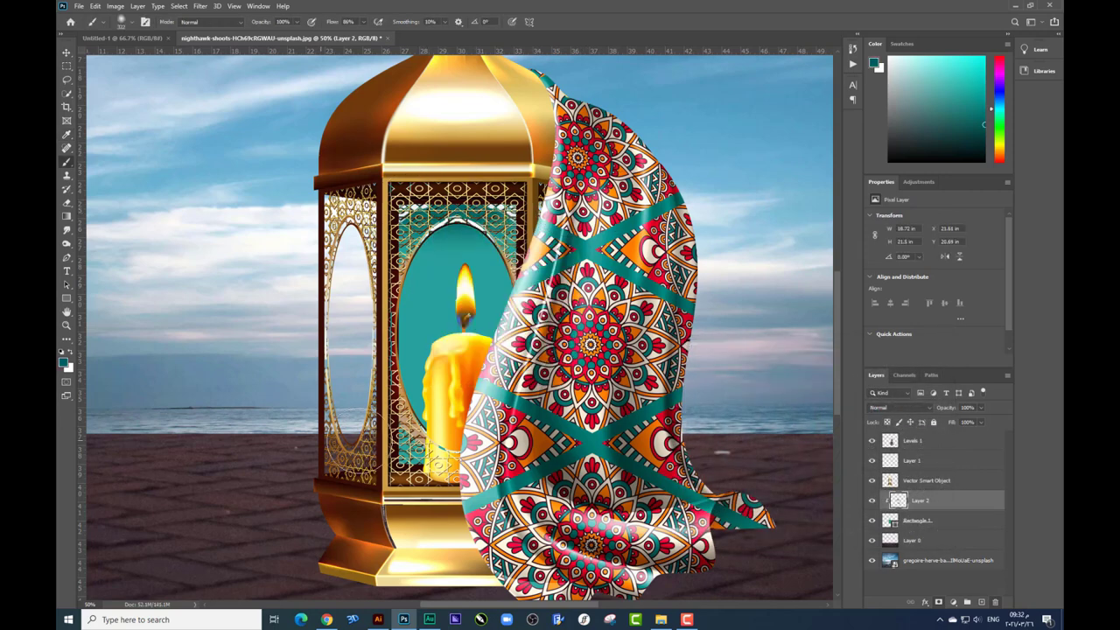
pyautogui.moveTo(345, 452); pyautogui.dragTo(359, 168)
pyautogui.moveTo(416, 477); pyautogui.dragTo(411, 442)
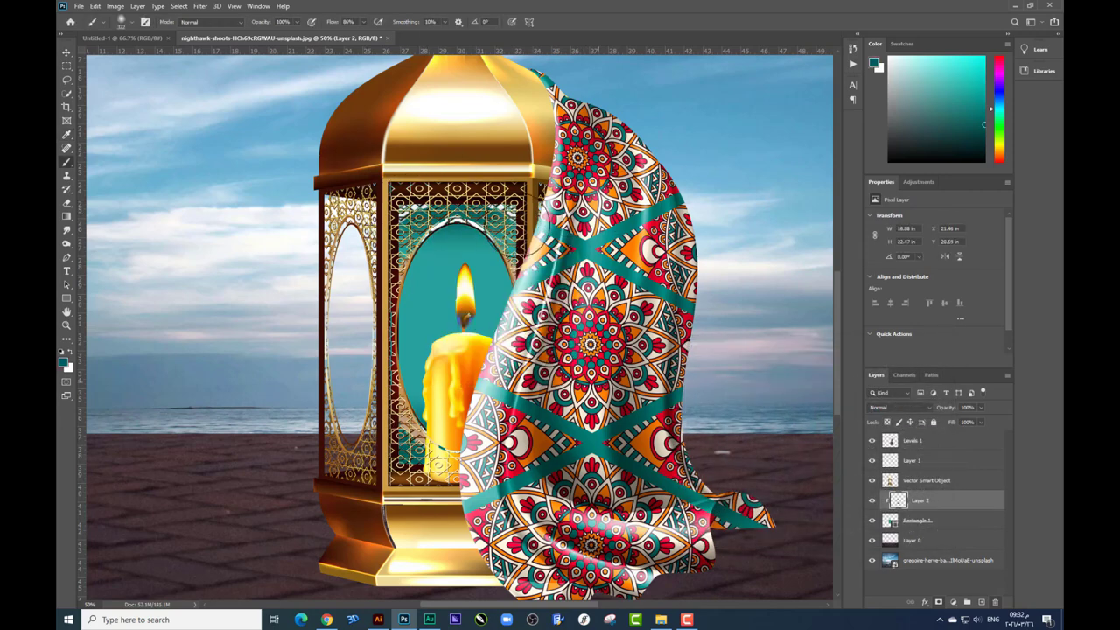
pyautogui.scroll(3, 529, 304)
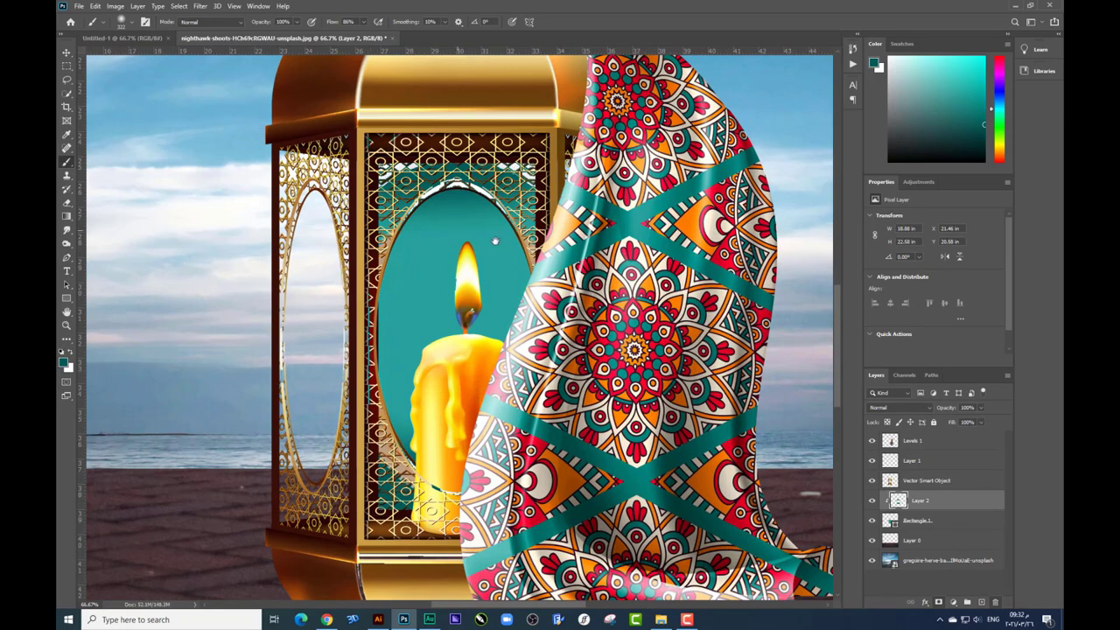
pyautogui.hotkey('ctrl', '+')
pyautogui.hotkey('ctrl', '+')
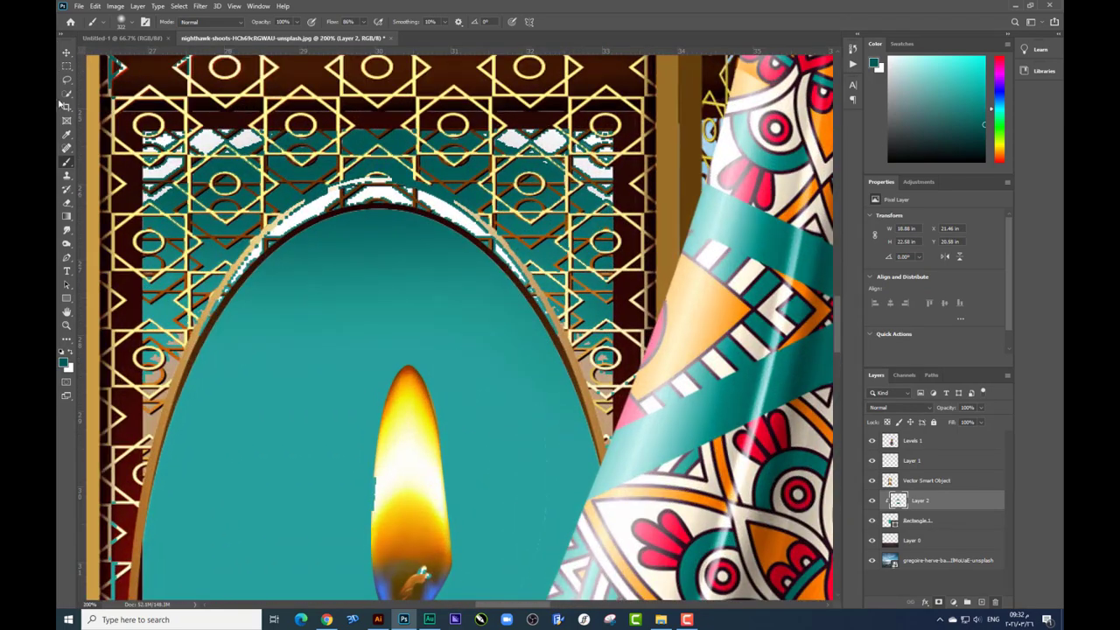
pyautogui.rightClick(66, 93)
pyautogui.click(102, 113)
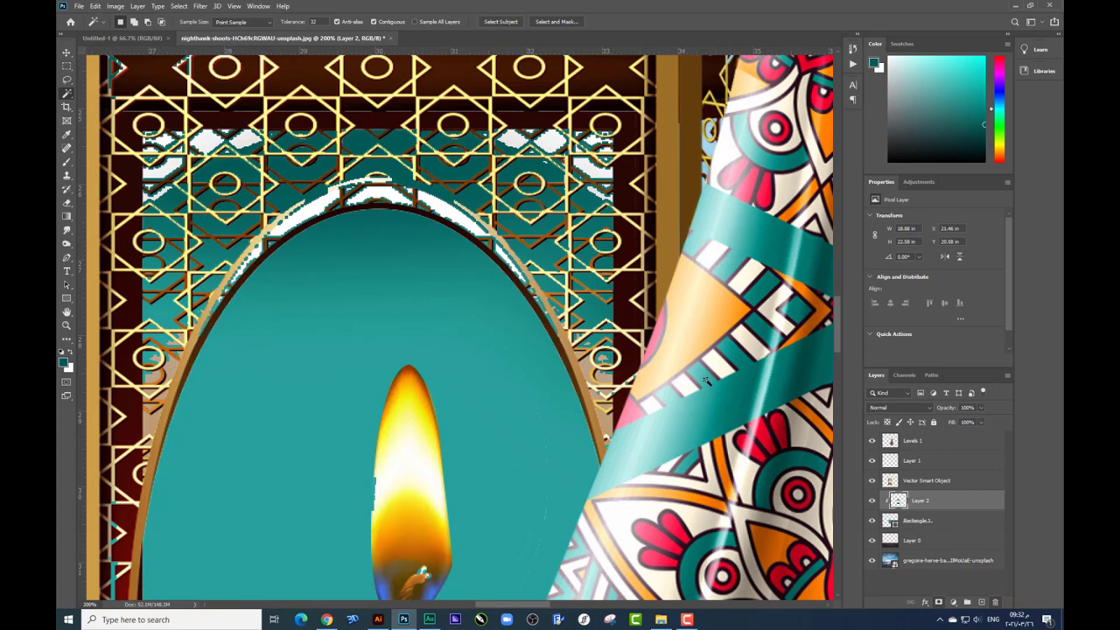
pyautogui.click(925, 480)
pyautogui.keyDown('shift'); pyautogui.click(549, 143); pyautogui.keyUp('shift')
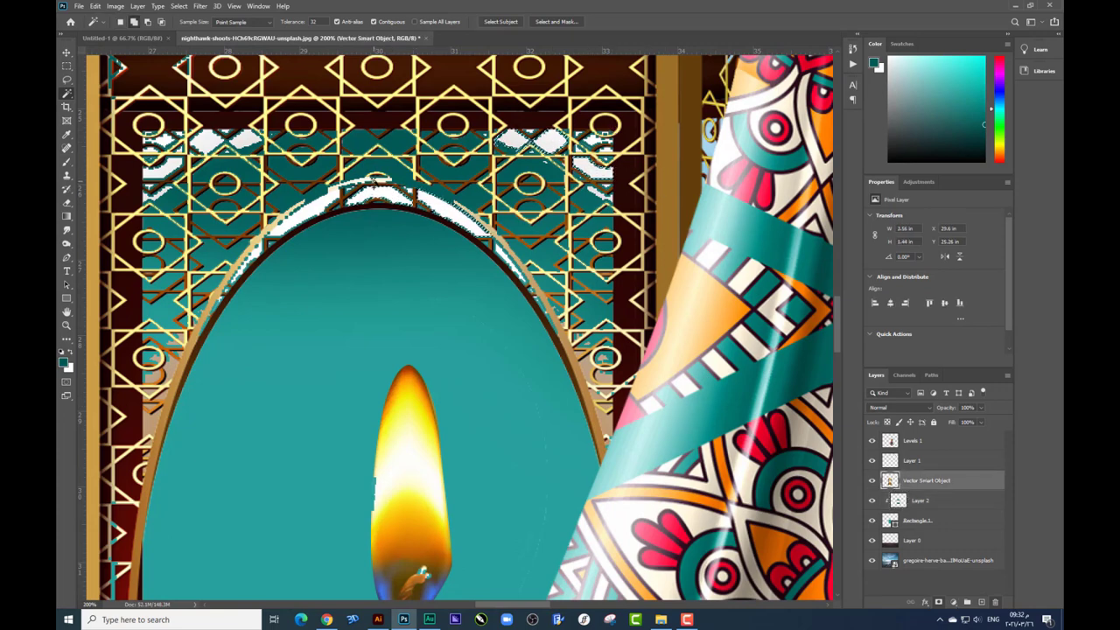
pyautogui.keyDown('shift'); pyautogui.click(306, 215); pyautogui.keyUp('shift')
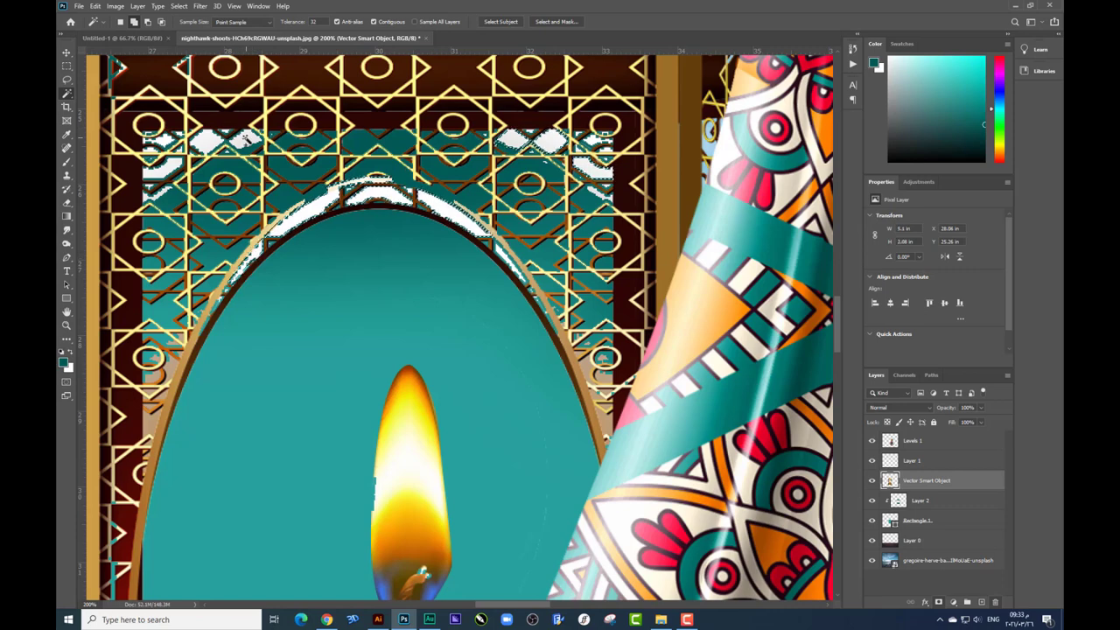
pyautogui.keyDown('shift'); pyautogui.click(173, 166); pyautogui.keyUp('shift')
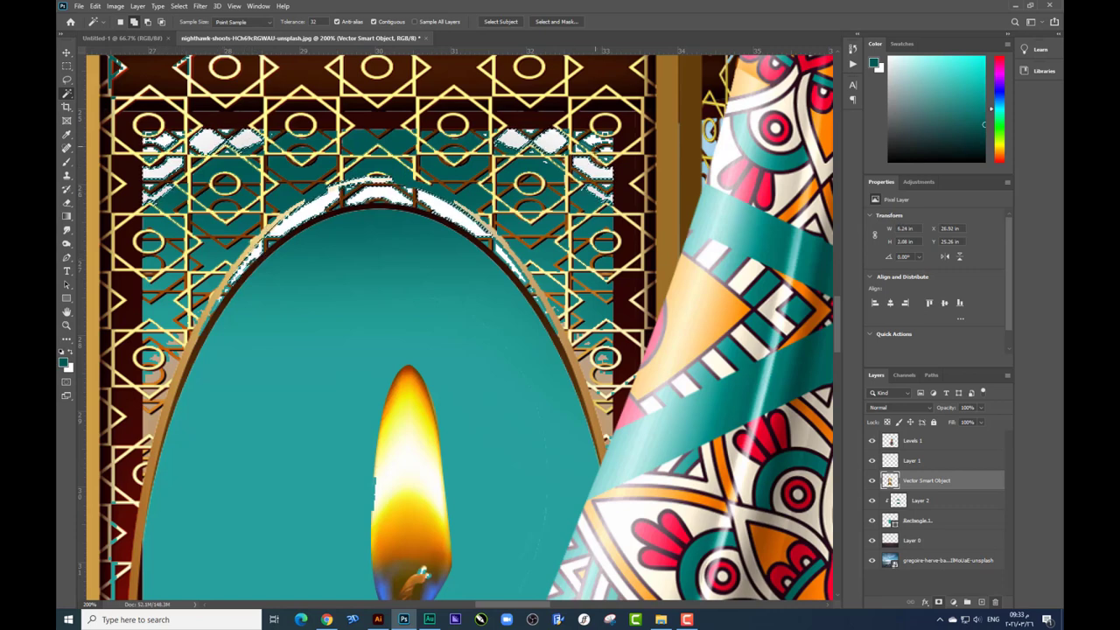
pyautogui.press('Delete')
pyautogui.hotkey('ctrl', 'd')
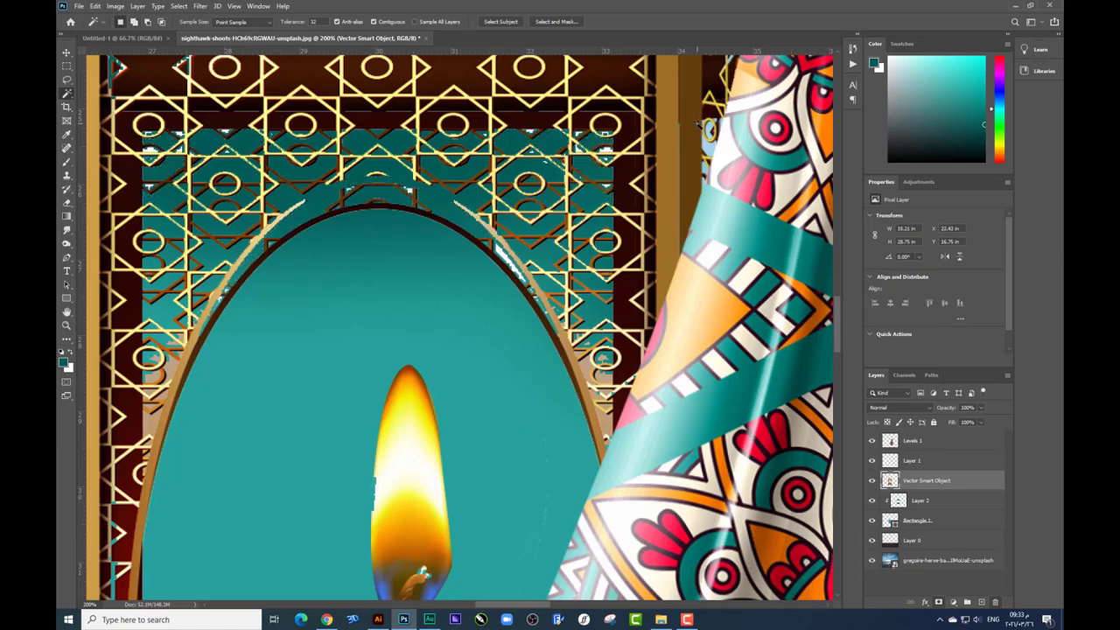
pyautogui.hotkey('ctrl', '-')
pyautogui.hotkey('ctrl', '-')
pyautogui.hotkey('ctrl', '-')
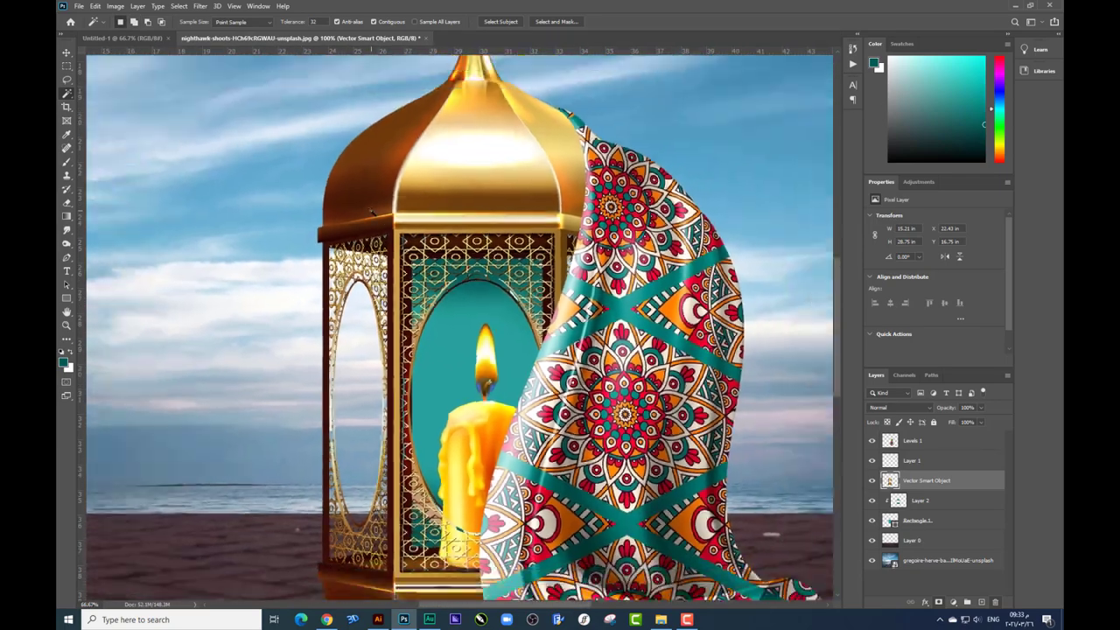
pyautogui.hotkey('ctrl', '-')
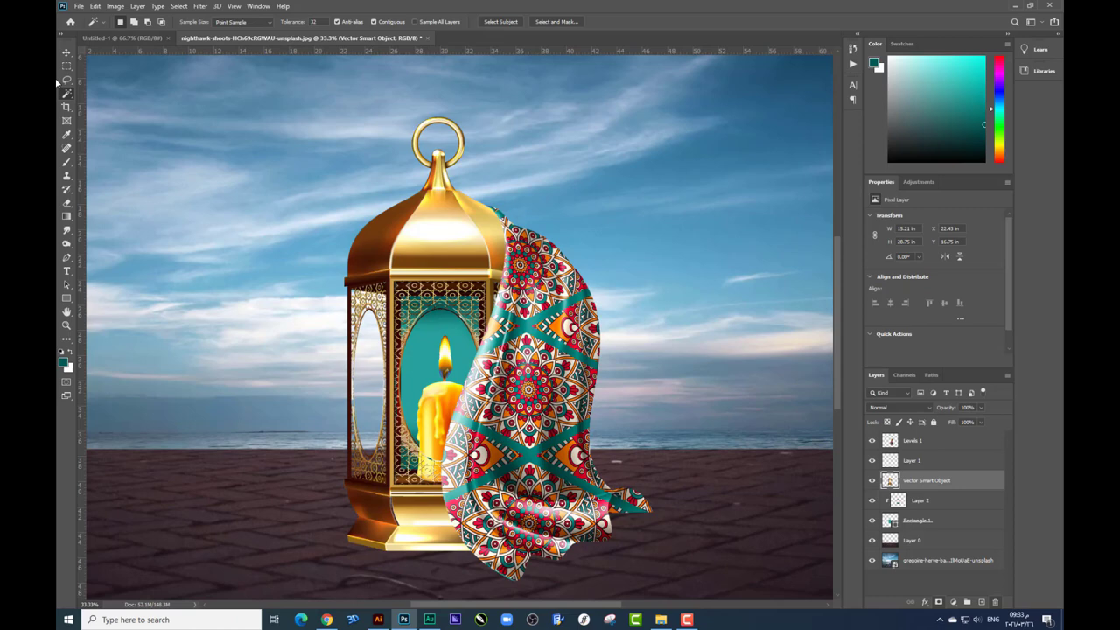
pyautogui.click(66, 53)
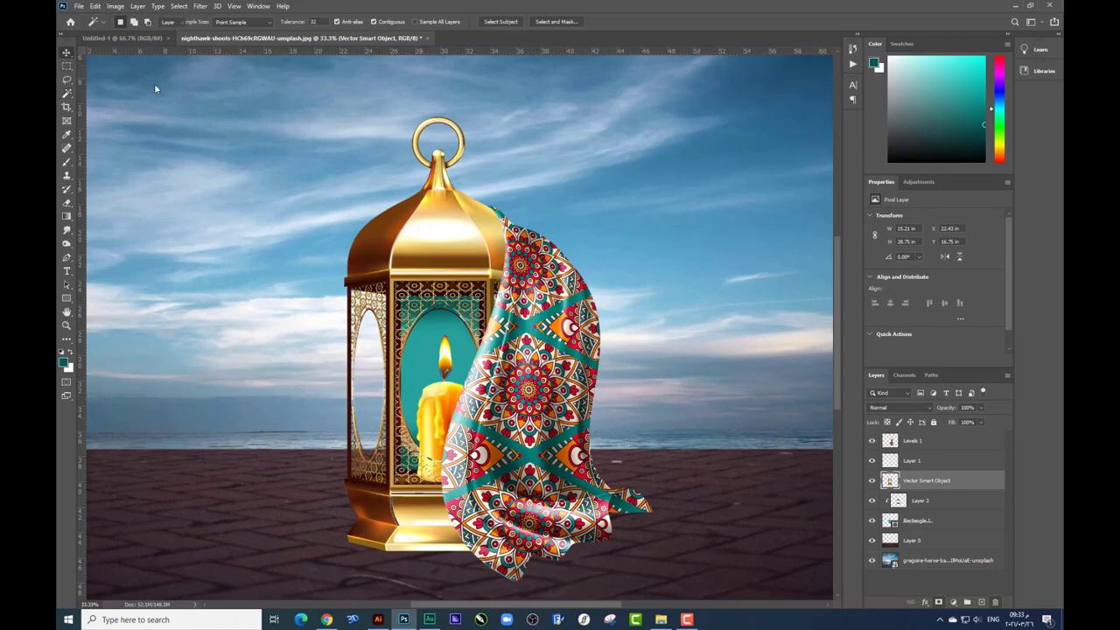
pyautogui.hotkey('alt', 'Tab')
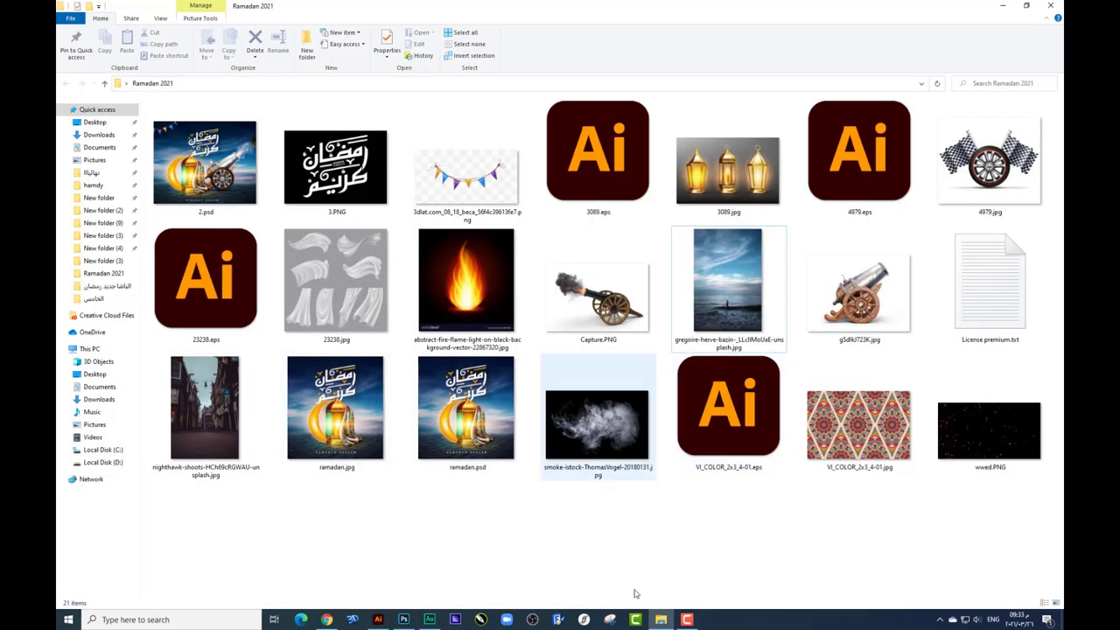
pyautogui.click(404, 620)
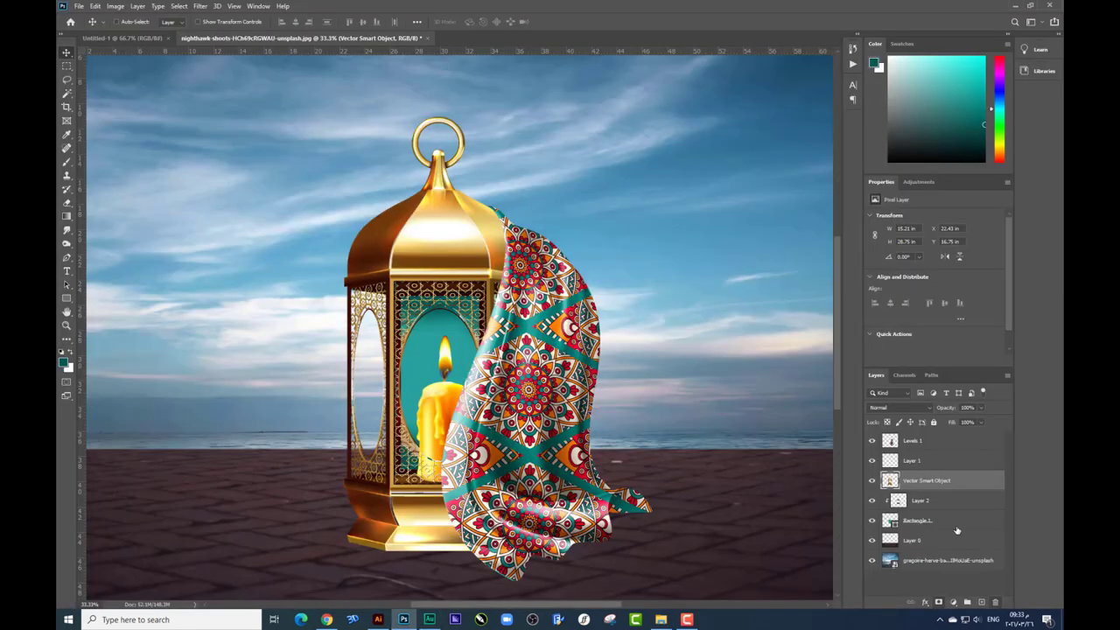
# Step: Remove Layer 2 and recolour Rectangle 1 to dark brown #4c2703
pyautogui.click(907, 525)
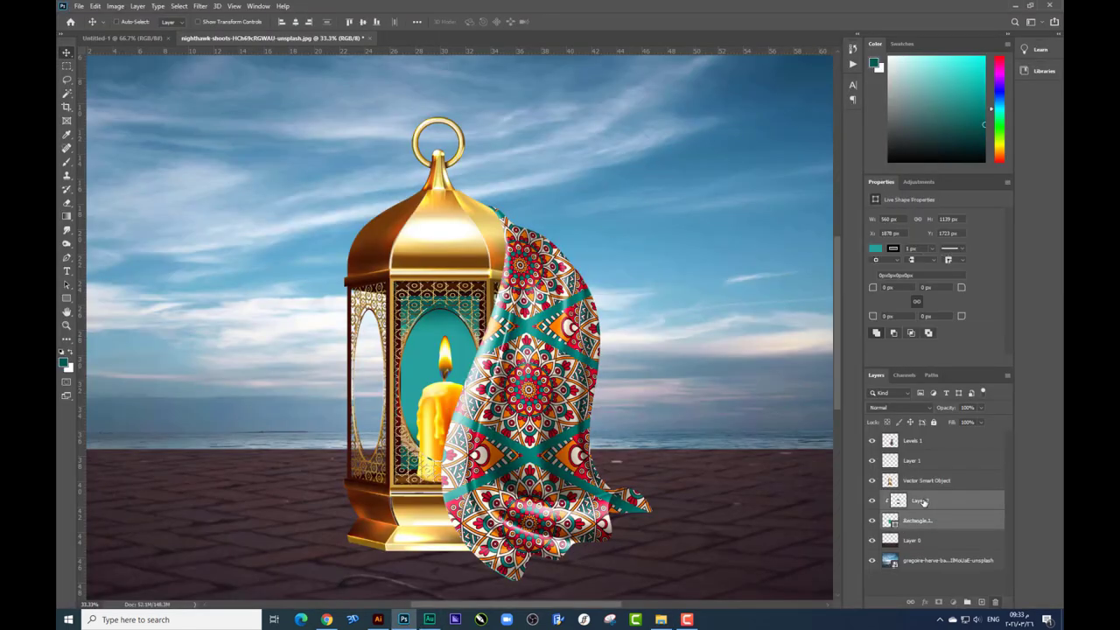
pyautogui.hotkey('ctrl', 'z')
pyautogui.doubleClick(890, 500)
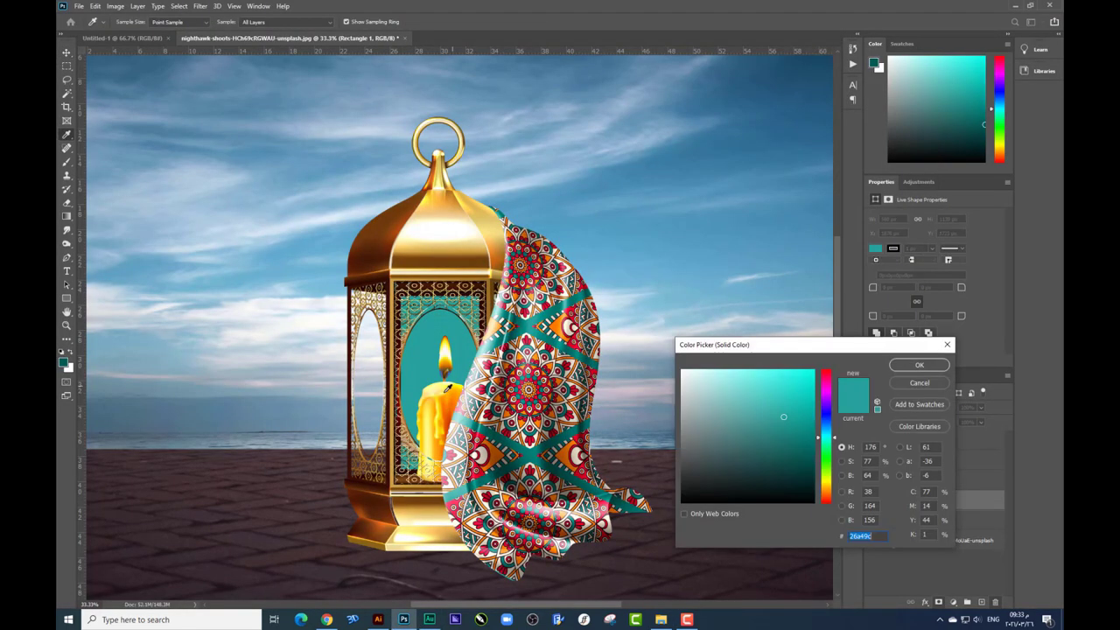
pyautogui.moveTo(827, 480); pyautogui.dragTo(828, 499)
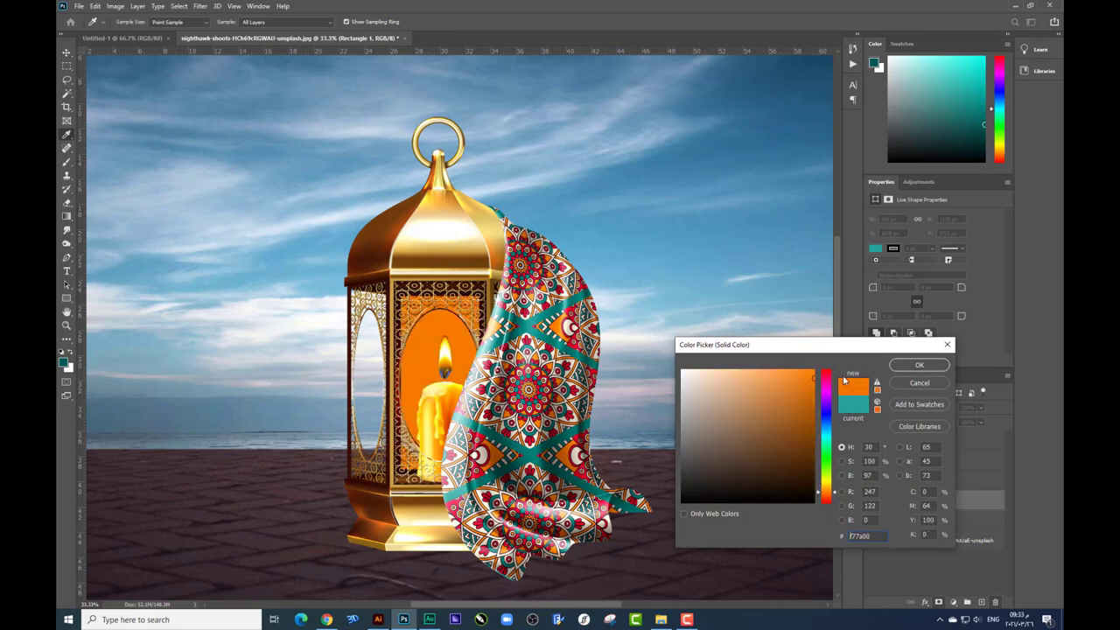
pyautogui.moveTo(810, 450); pyautogui.dragTo(810, 463)
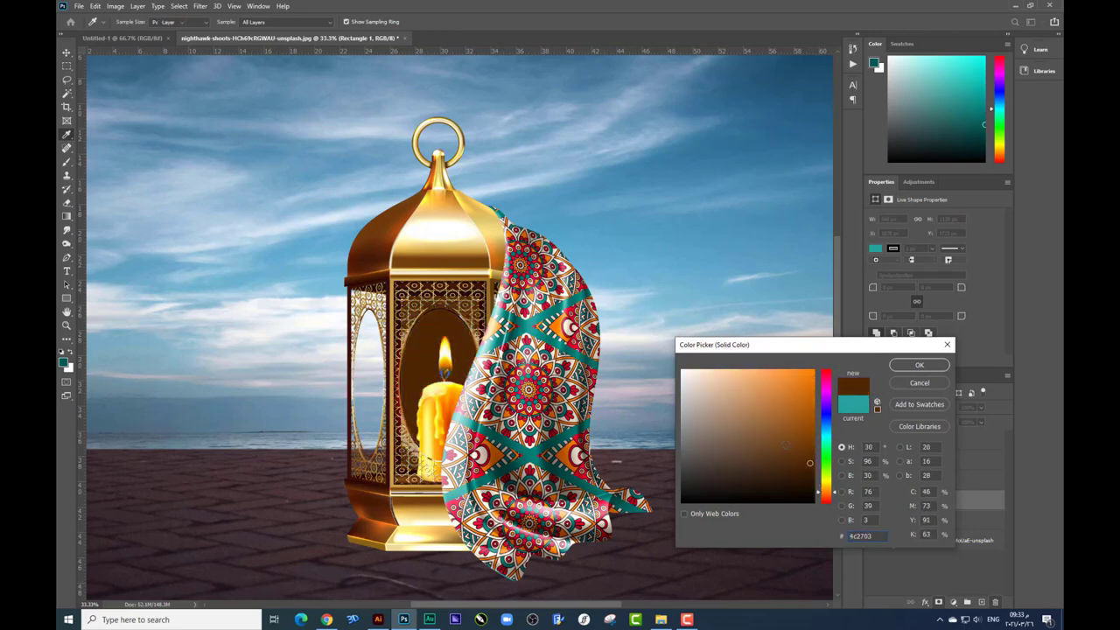
pyautogui.press('Return')
# Step: Duplicate the rectangle, fit the copy over the left window, fill it teal, and add a layer
pyautogui.hotkey('ctrl', 'j')
pyautogui.hotkey('ctrl', 't')
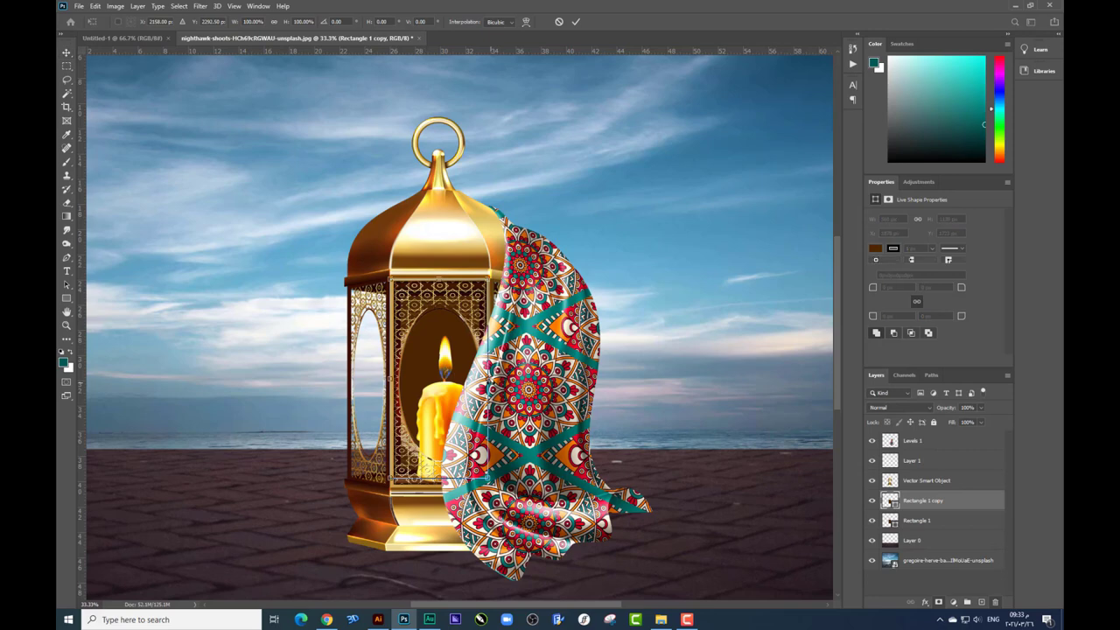
pyautogui.moveTo(420, 368); pyautogui.dragTo(375, 368)
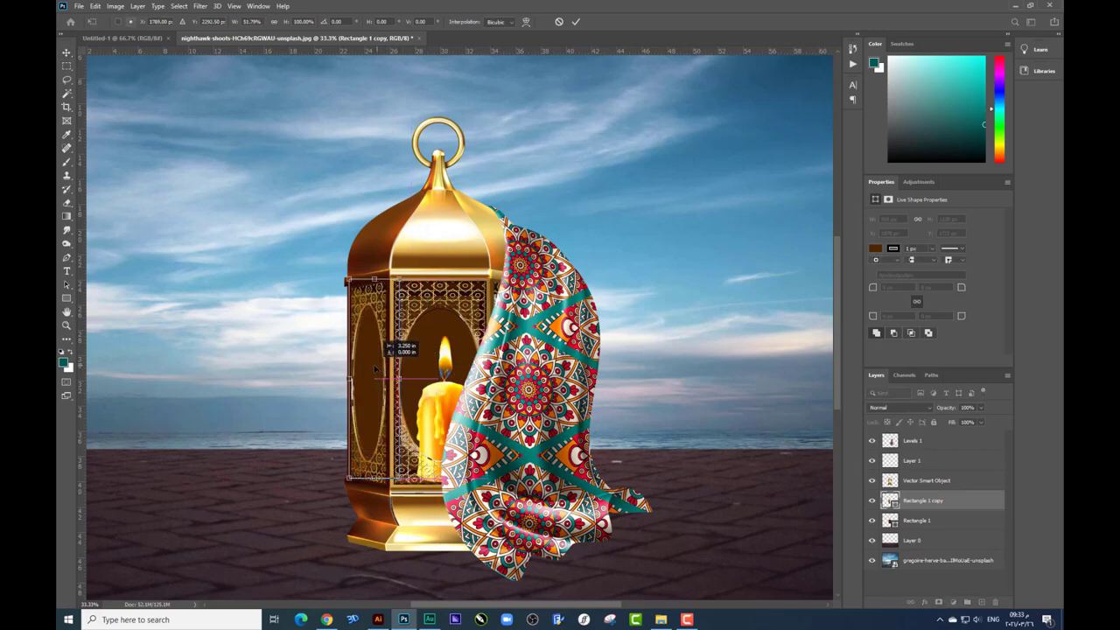
pyautogui.press('Return')
pyautogui.doubleClick(888, 499)
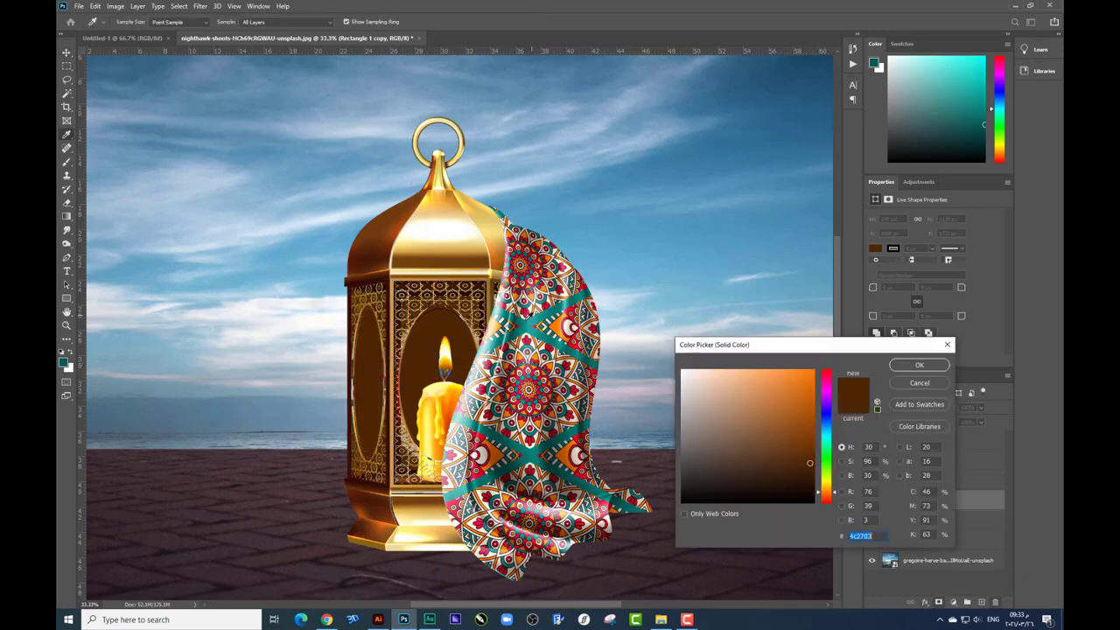
pyautogui.click(530, 318)
pyautogui.press('Return')
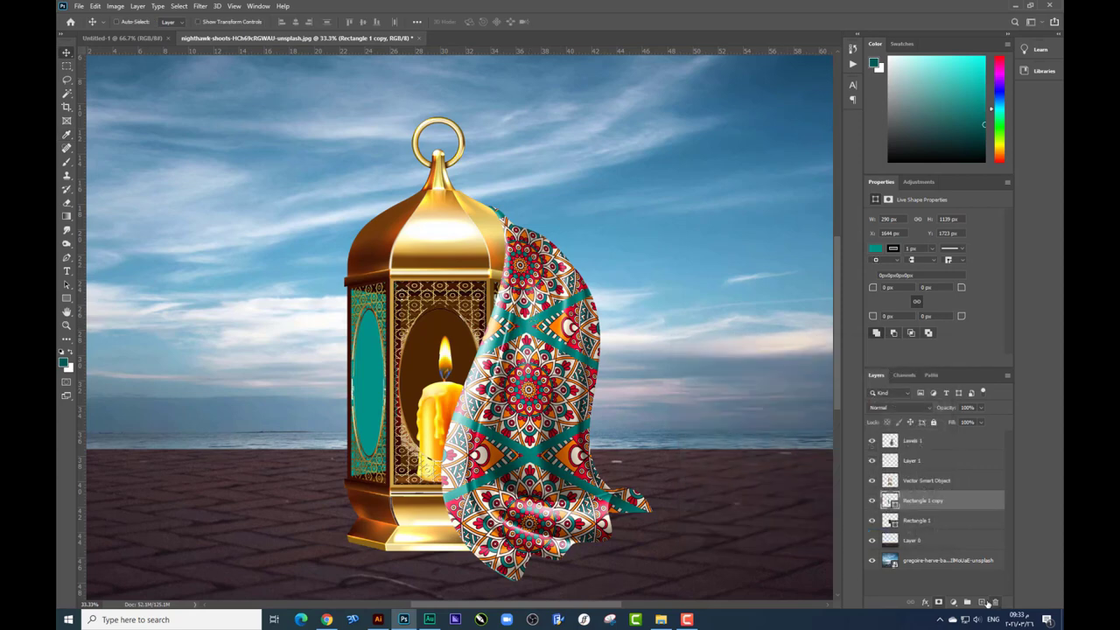
pyautogui.click(983, 602)
pyautogui.click(69, 163)
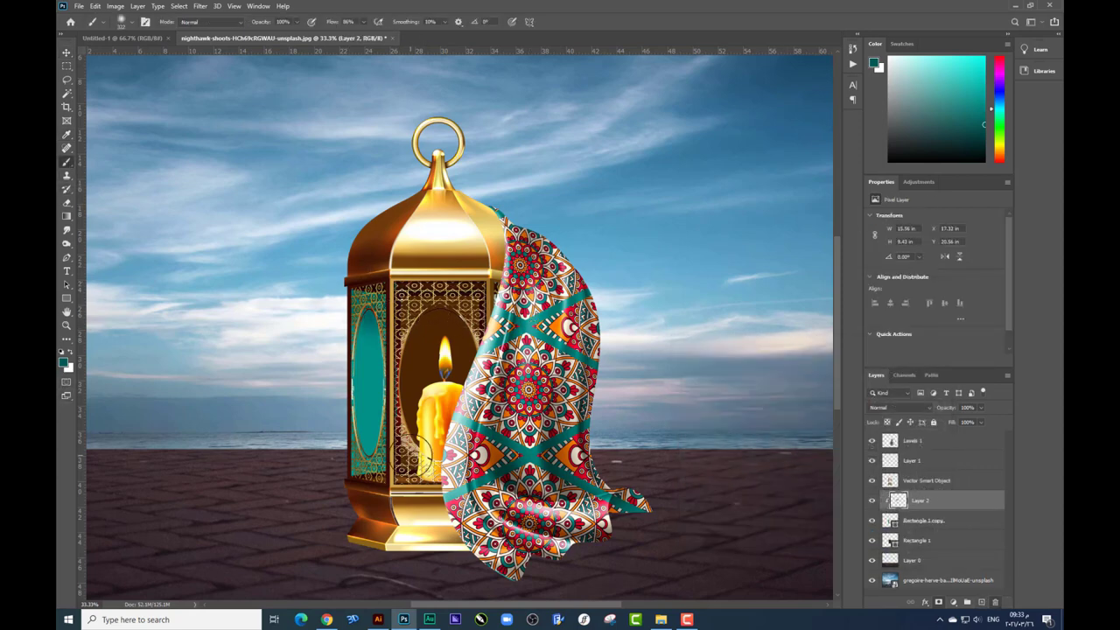
# Step: Paint teal over the left window, then add a new layer clipped to Rectangle 1
pyautogui.moveTo(367, 323); pyautogui.dragTo(368, 451)
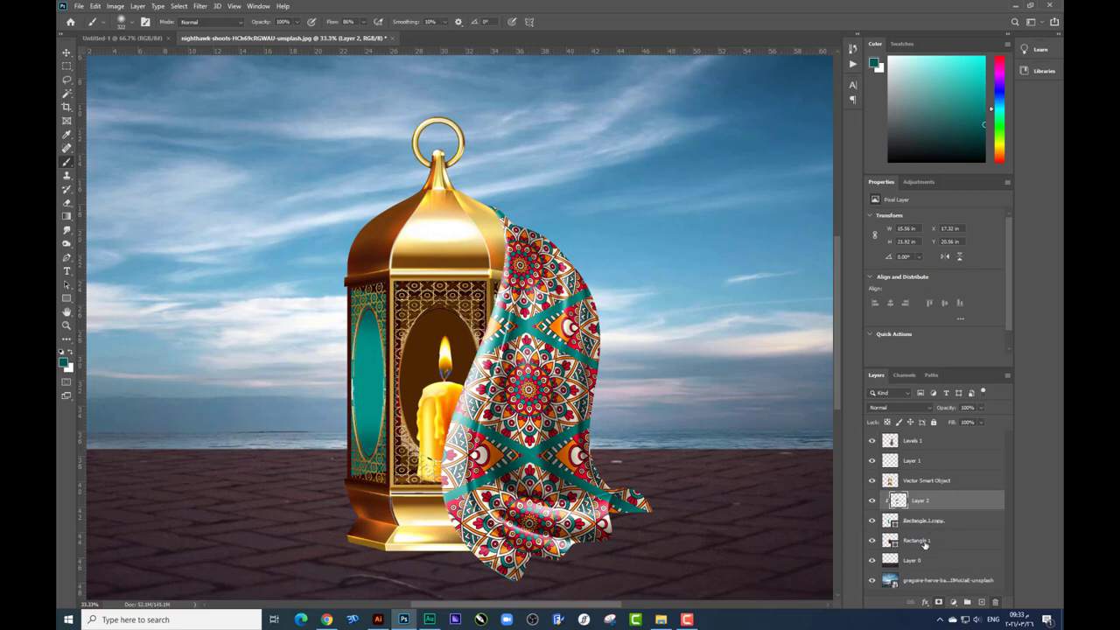
pyautogui.click(926, 540)
pyautogui.click(981, 602)
pyautogui.hotkey('ctrl', 'alt', 'g')
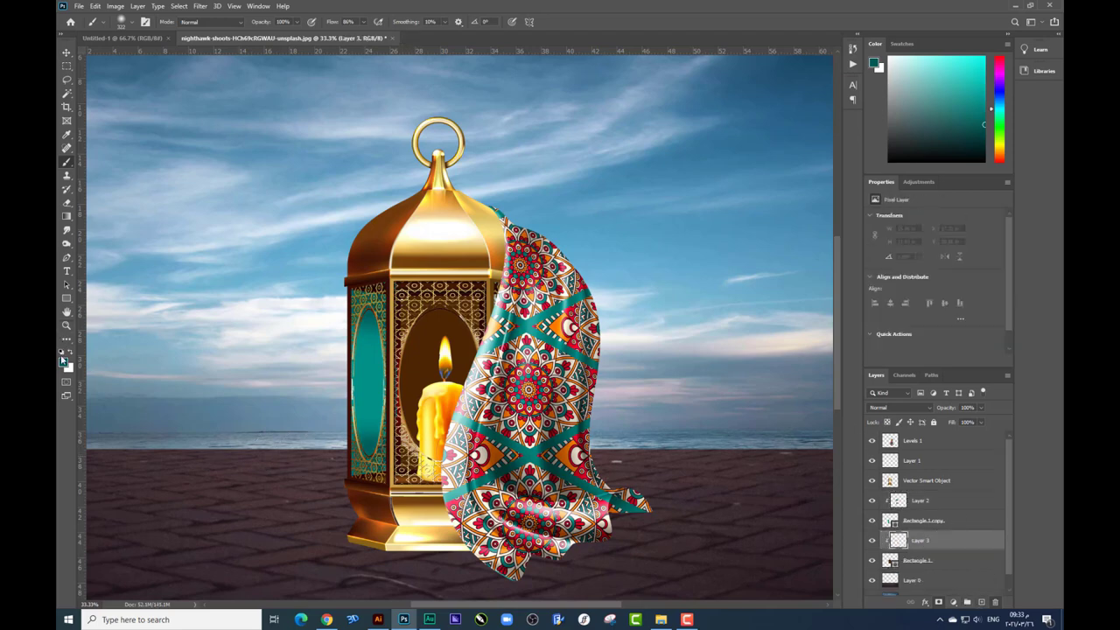
# Step: Sample the panel's dark brown #4c2703 as the foreground colour and zoom out
pyautogui.click(63, 361)
pyautogui.click(430, 327)
pyautogui.click(919, 365)
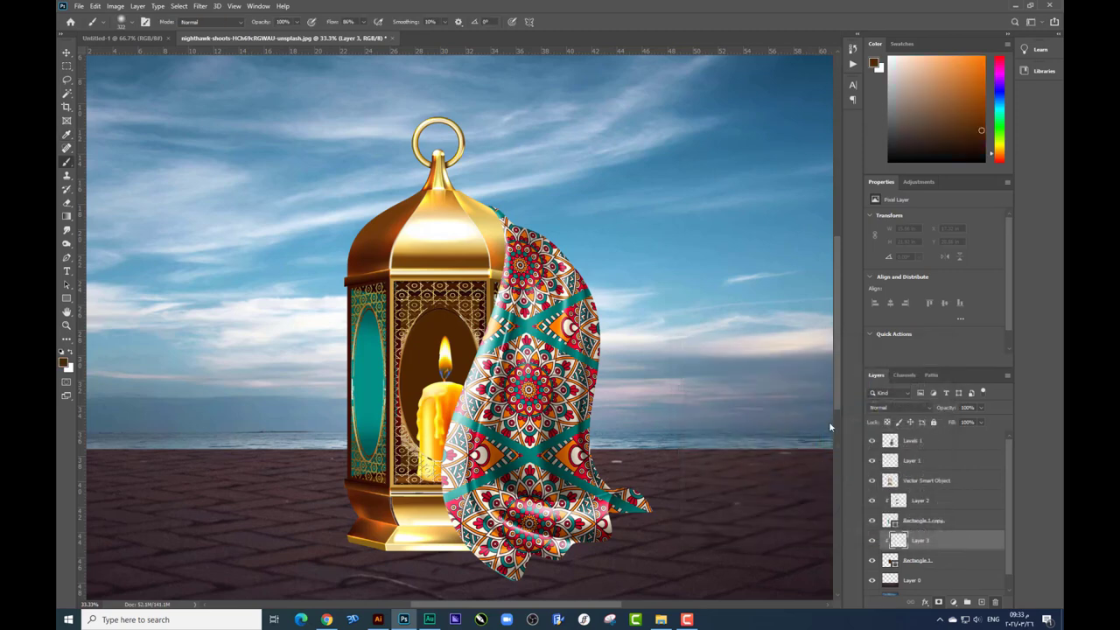
pyautogui.click(65, 362)
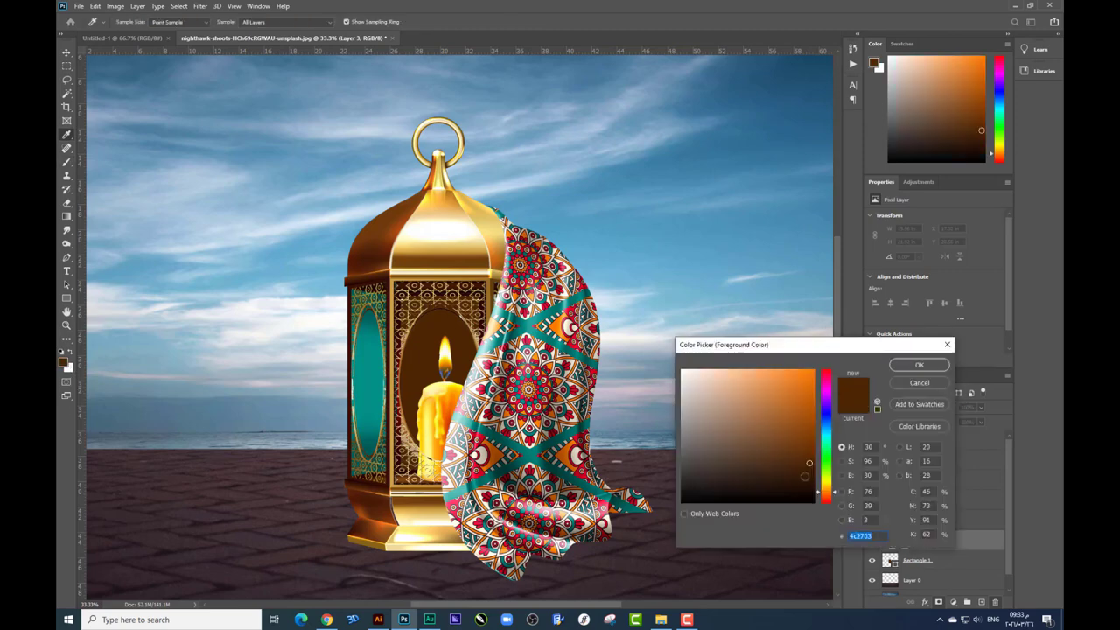
pyautogui.press('Return')
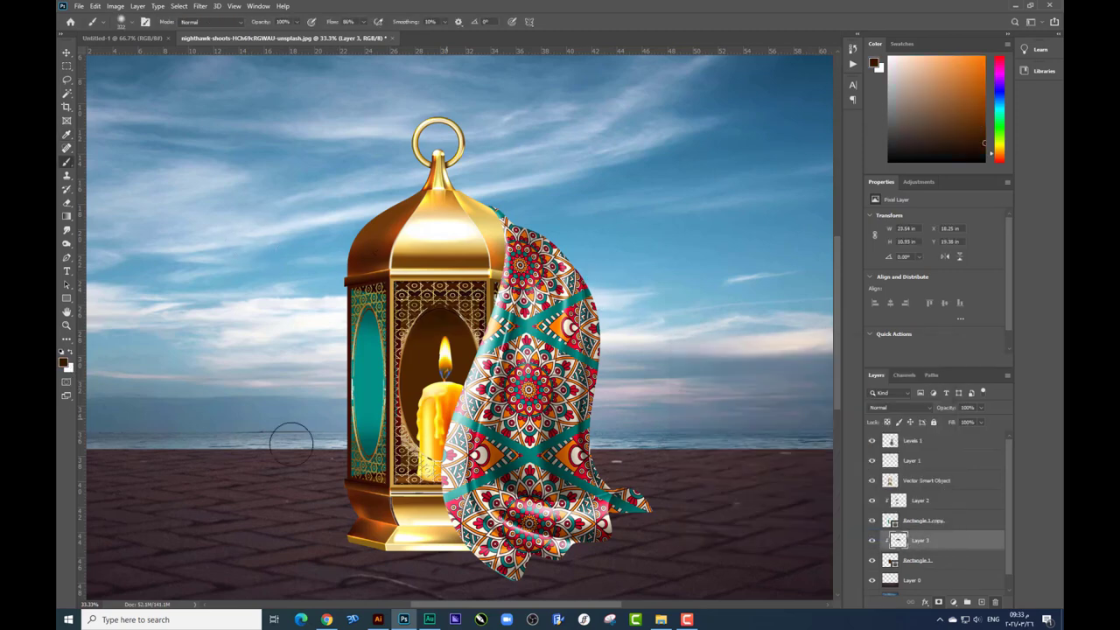
pyautogui.click(67, 54)
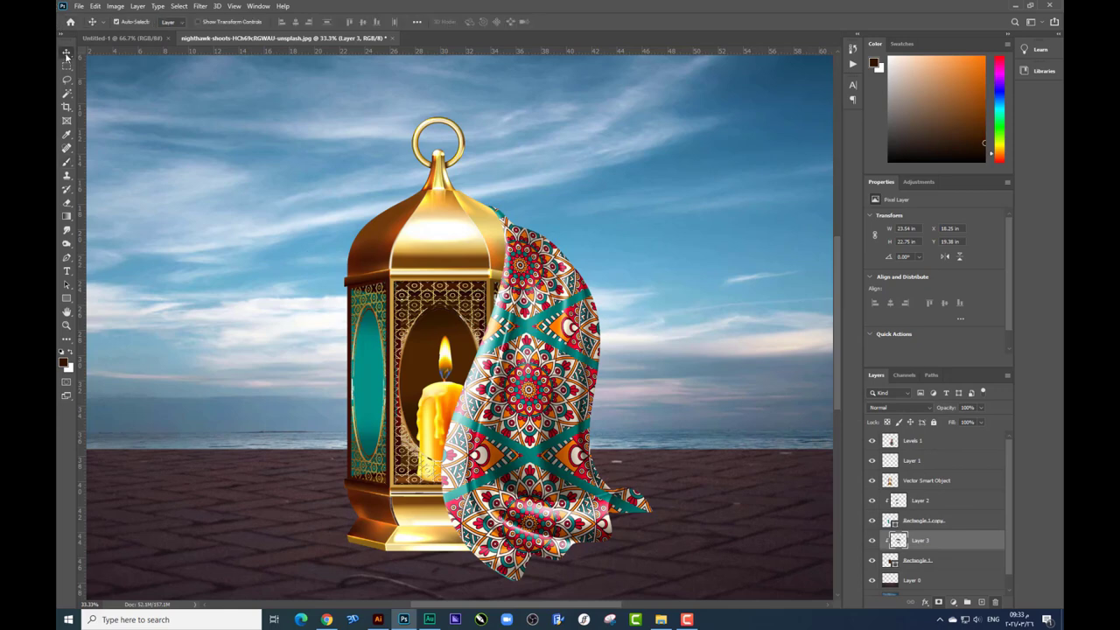
pyautogui.hotkey('ctrl', '-')
pyautogui.hotkey('ctrl', '-')
pyautogui.hotkey('ctrl', '+')
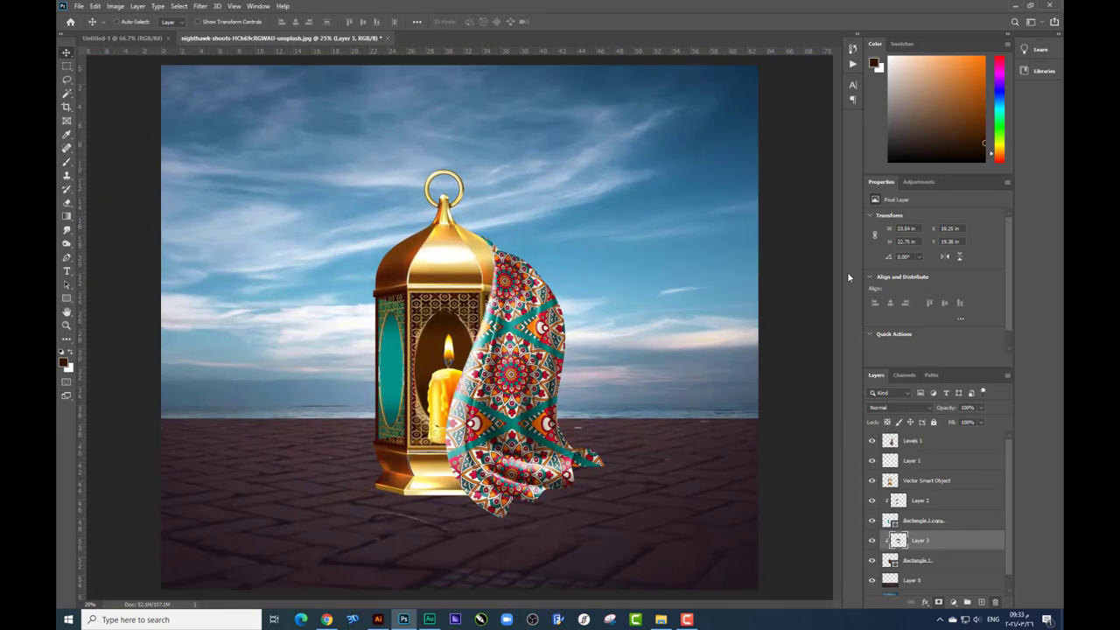
# Step: On a new Layer 4 above the lantern, brush an orange glow over the candle
pyautogui.click(915, 488)
pyautogui.click(981, 603)
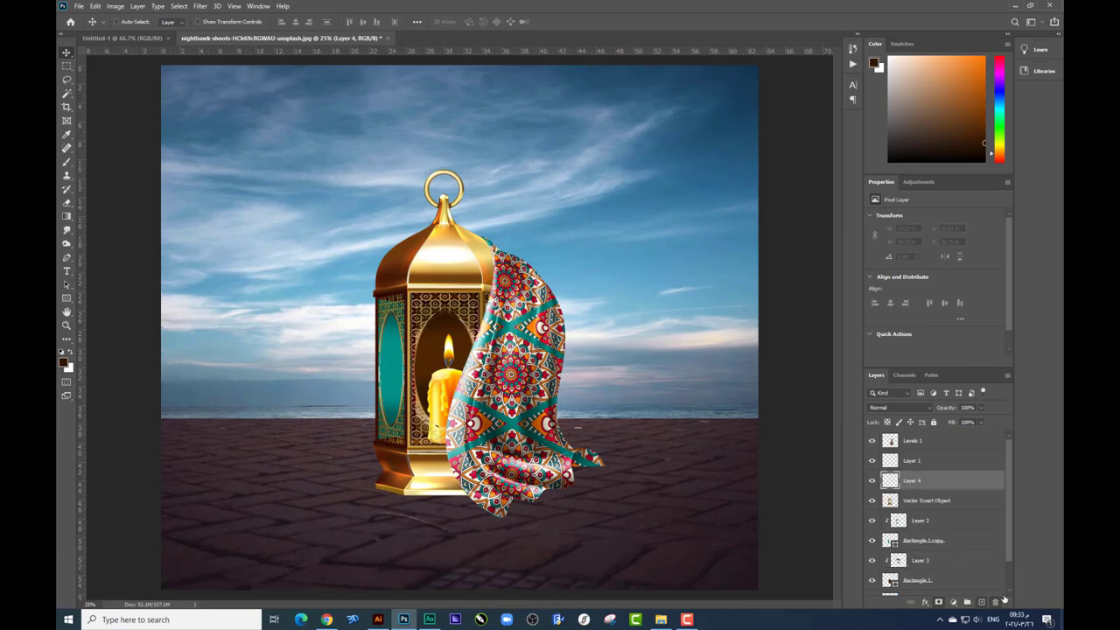
pyautogui.click(66, 162)
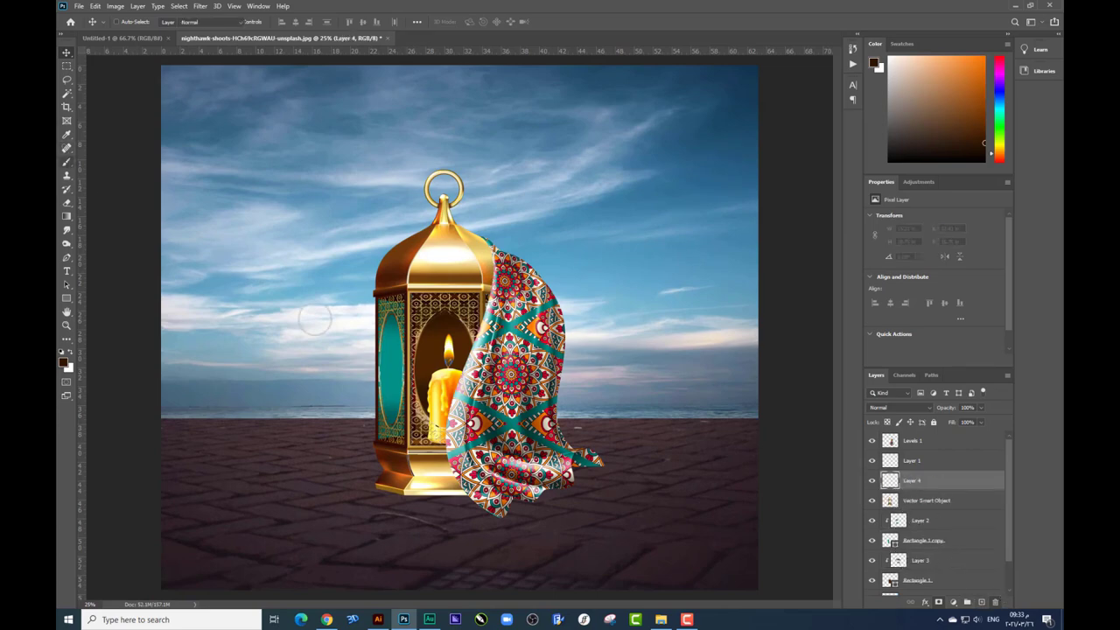
pyautogui.click(63, 362)
pyautogui.click(801, 376)
pyautogui.click(921, 364)
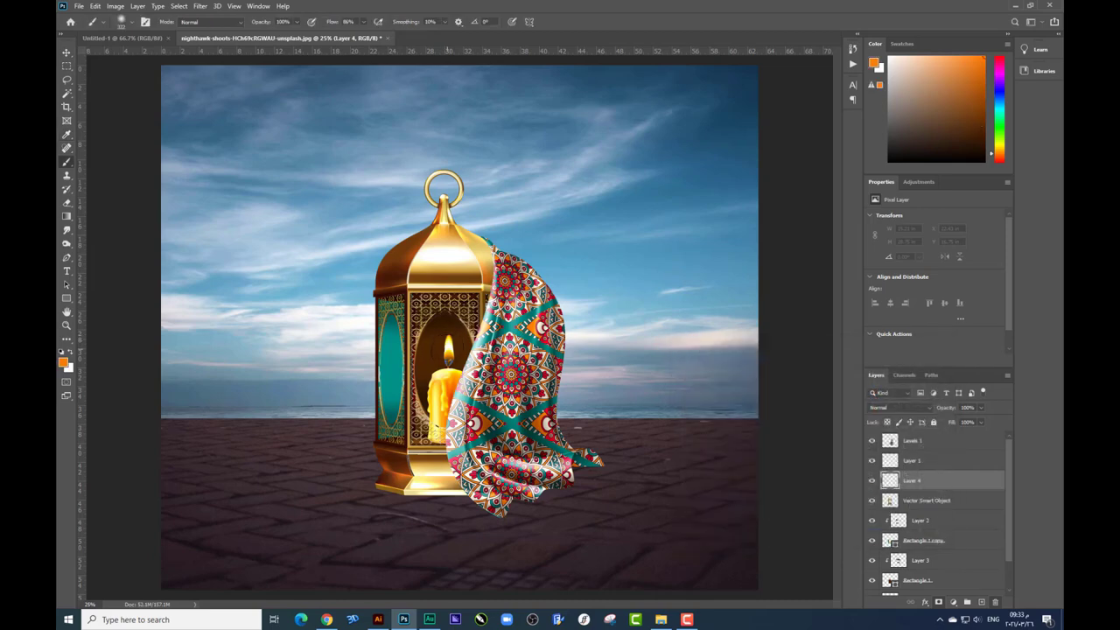
pyautogui.moveTo(455, 350); pyautogui.dragTo(590, 456)
# Step: Enlarge the orange glow with Free Transform and check the brush size options
pyautogui.hotkey('ctrl', 't')
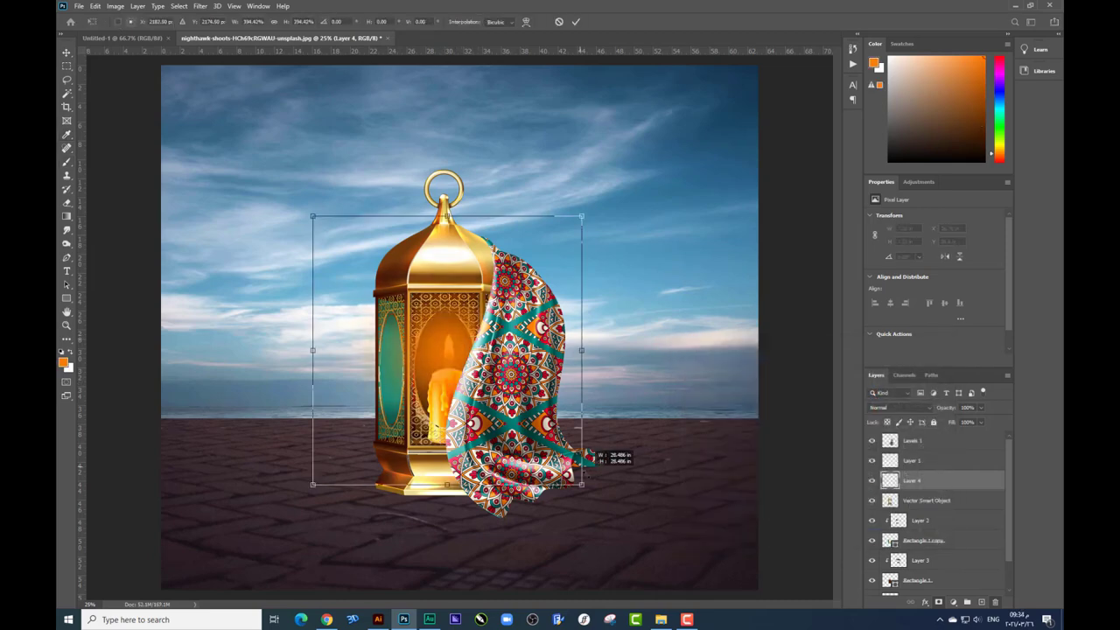
pyautogui.press('Return')
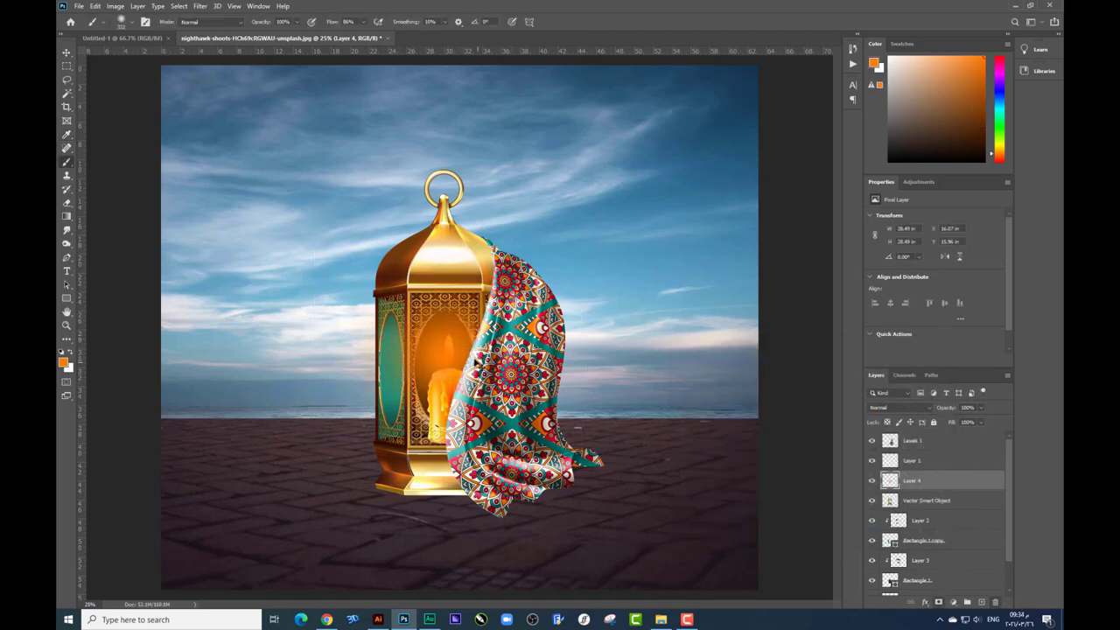
pyautogui.rightClick(477, 358)
pyautogui.press('Escape')
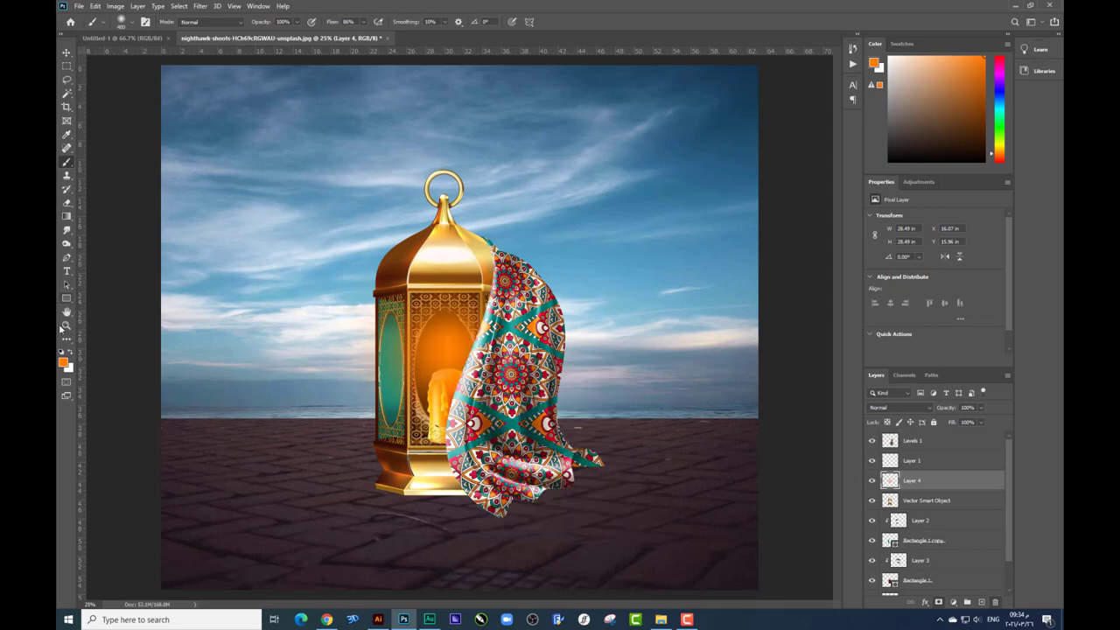
# Step: Paint a light peach glow inside the lantern window at full brush flow
pyautogui.click(63, 362)
pyautogui.click(713, 366)
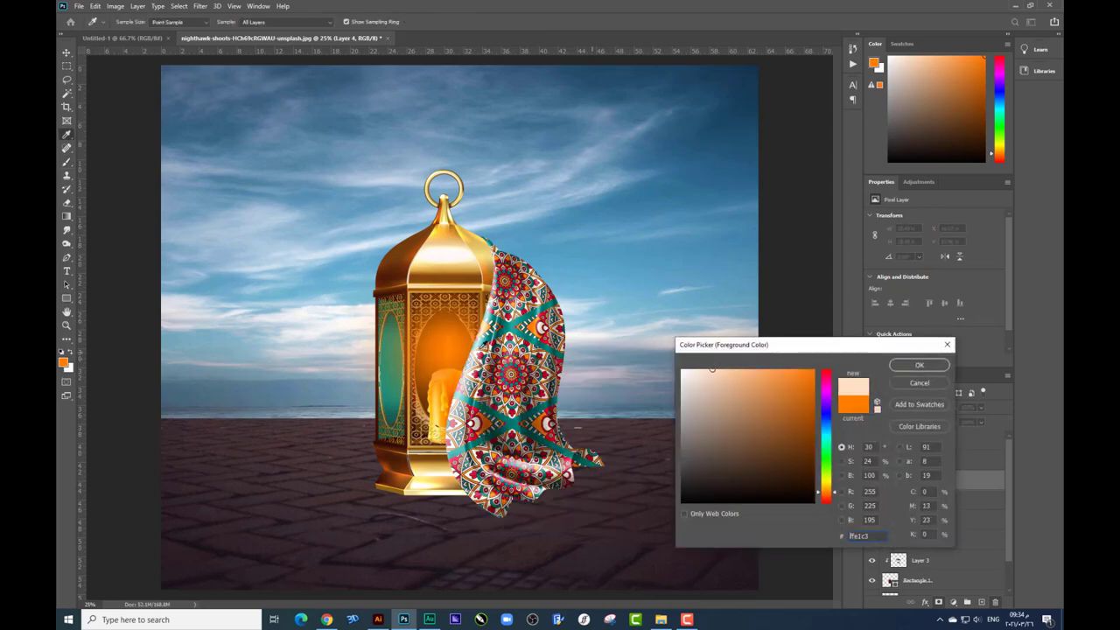
pyautogui.press('Return')
pyautogui.click(449, 348)
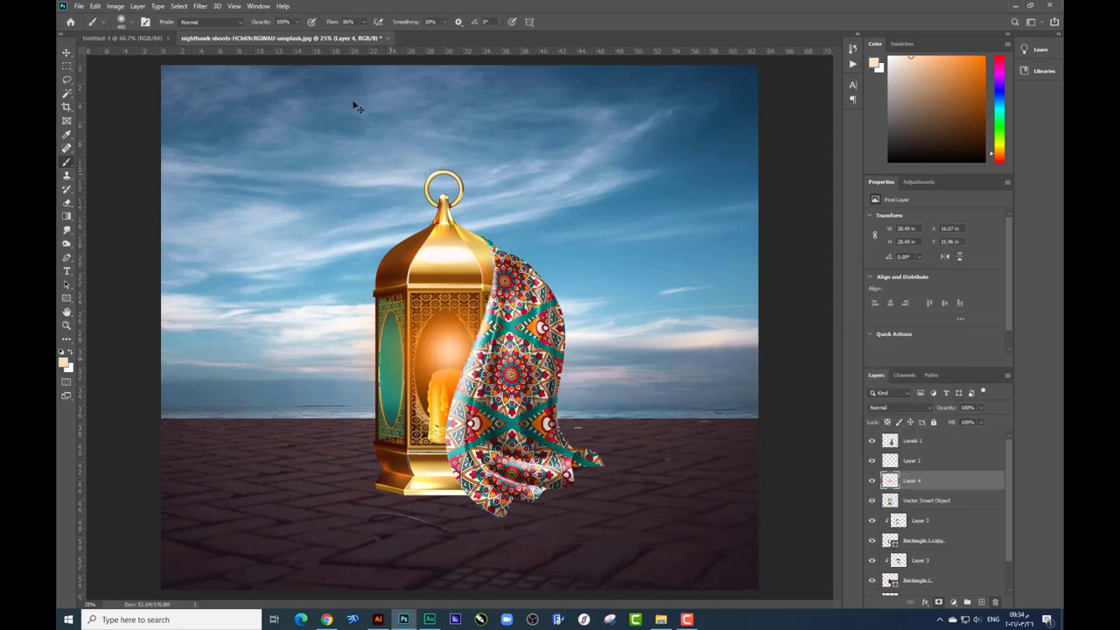
pyautogui.hotkey('ctrl', 'z')
pyautogui.click(365, 31)
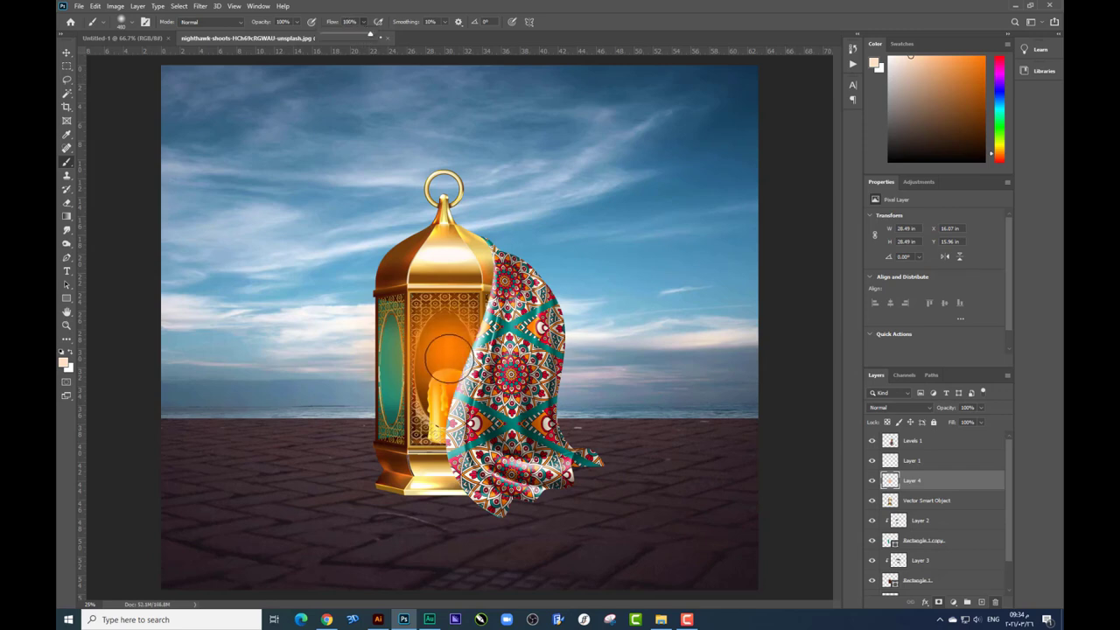
pyautogui.click(446, 355)
# Step: Set Layer 4 to Screen blending and stretch the candle glow taller
pyautogui.click(928, 409)
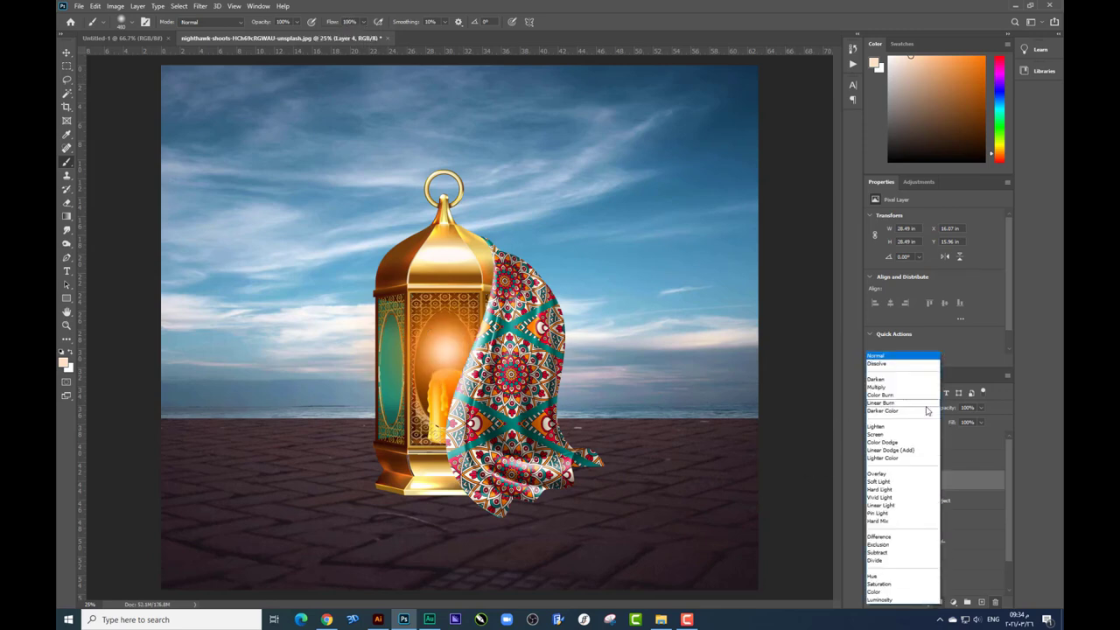
pyautogui.click(880, 434)
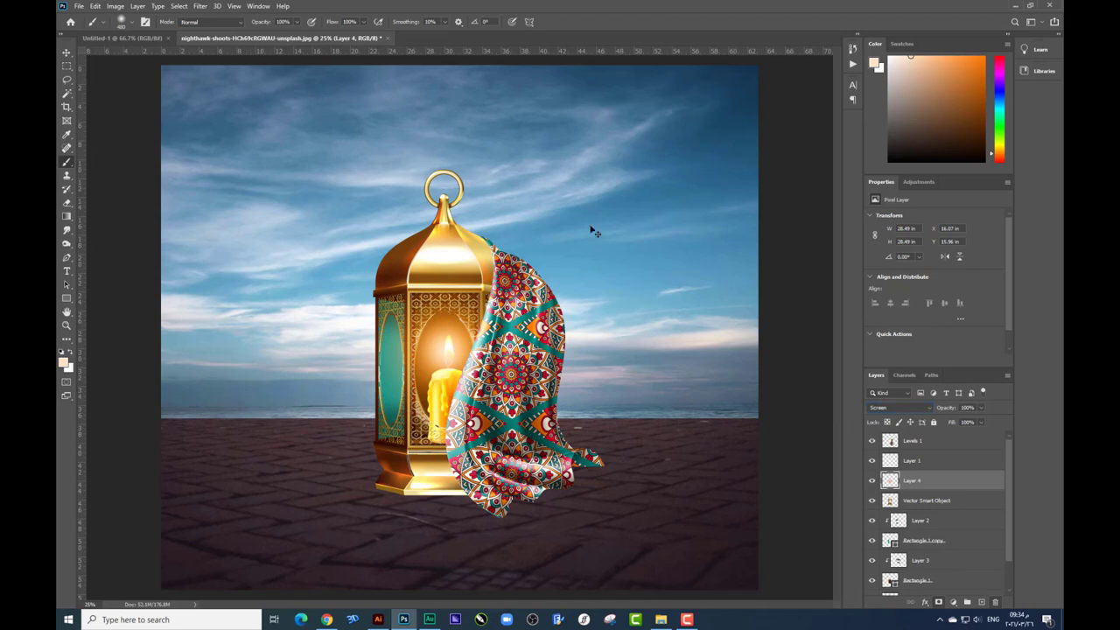
pyautogui.hotkey('ctrl', 't')
pyautogui.moveTo(580, 218); pyautogui.dragTo(570, 157)
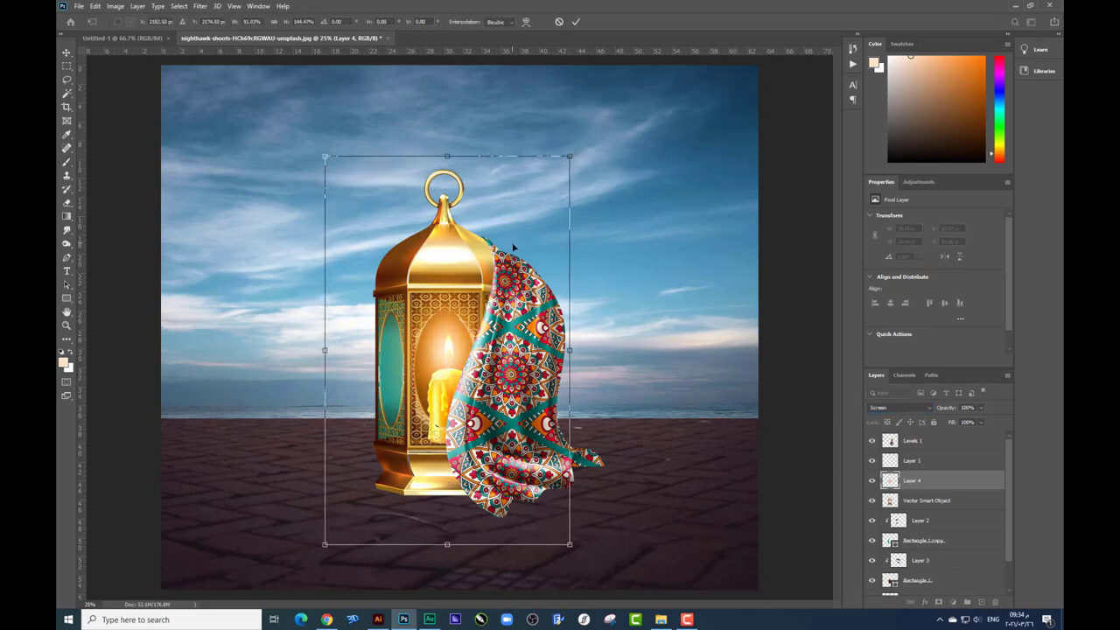
# Step: Commit the stretched glow and nudge it slightly on the lantern
pyautogui.press('Return')
pyautogui.press('b')
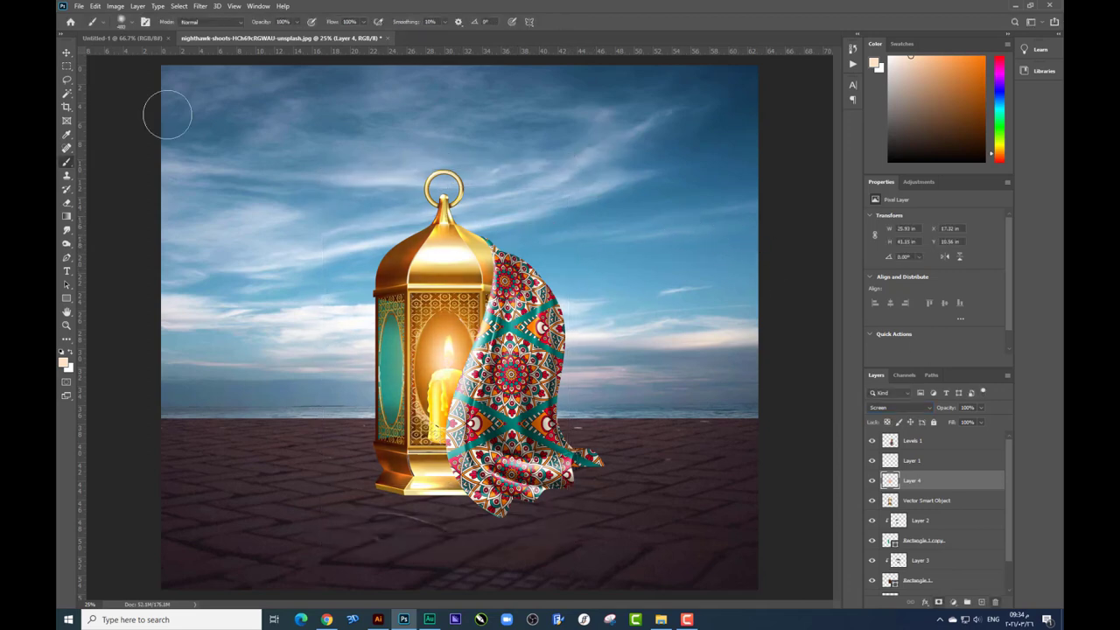
pyautogui.click(64, 54)
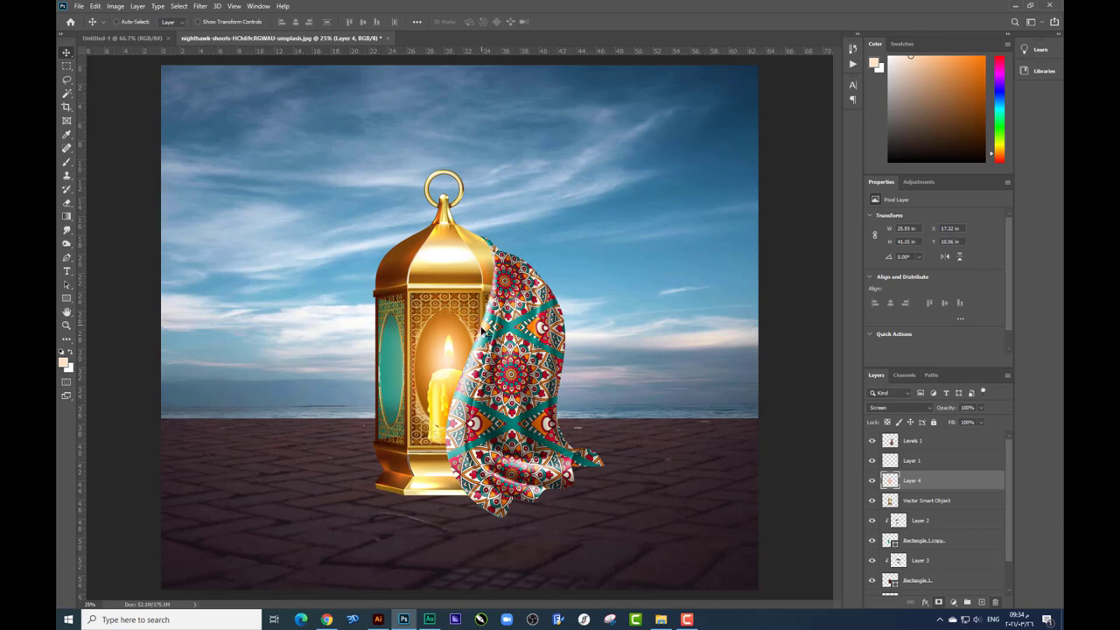
pyautogui.moveTo(481, 329)
pyautogui.mouseDown()
pyautogui.moveTo(492, 308)
pyautogui.moveTo(517, 352)
pyautogui.mouseUp()
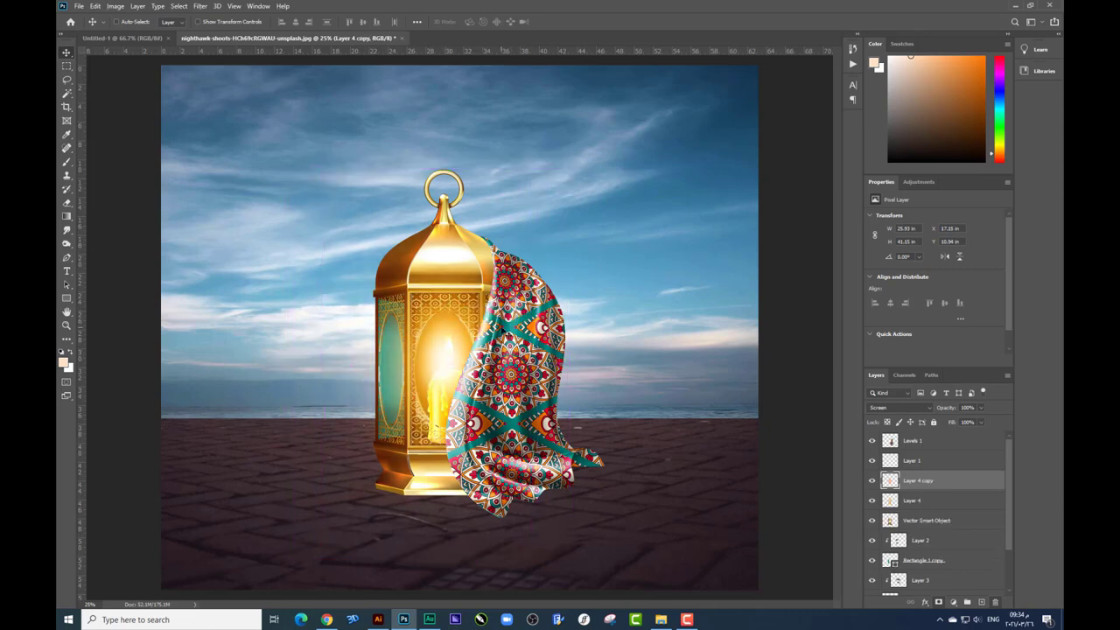
# Step: Alt-duplicate the glow onto the lantern's left side as Color Dodge, hue shifted toward cyan
pyautogui.moveTo(468, 318); pyautogui.dragTo(420, 322)
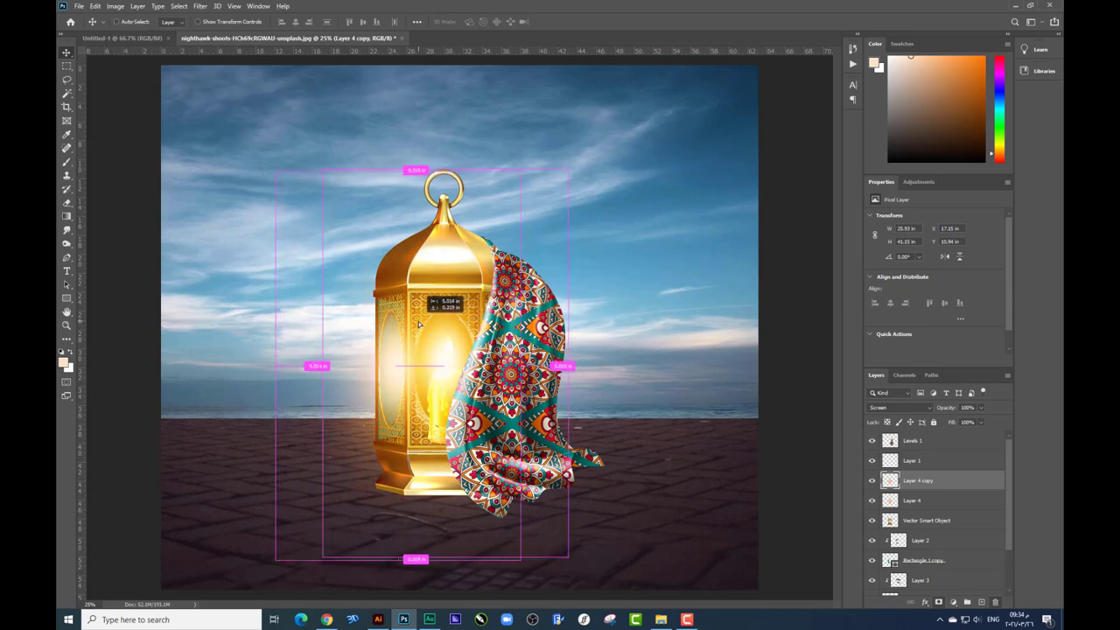
pyautogui.click(906, 408)
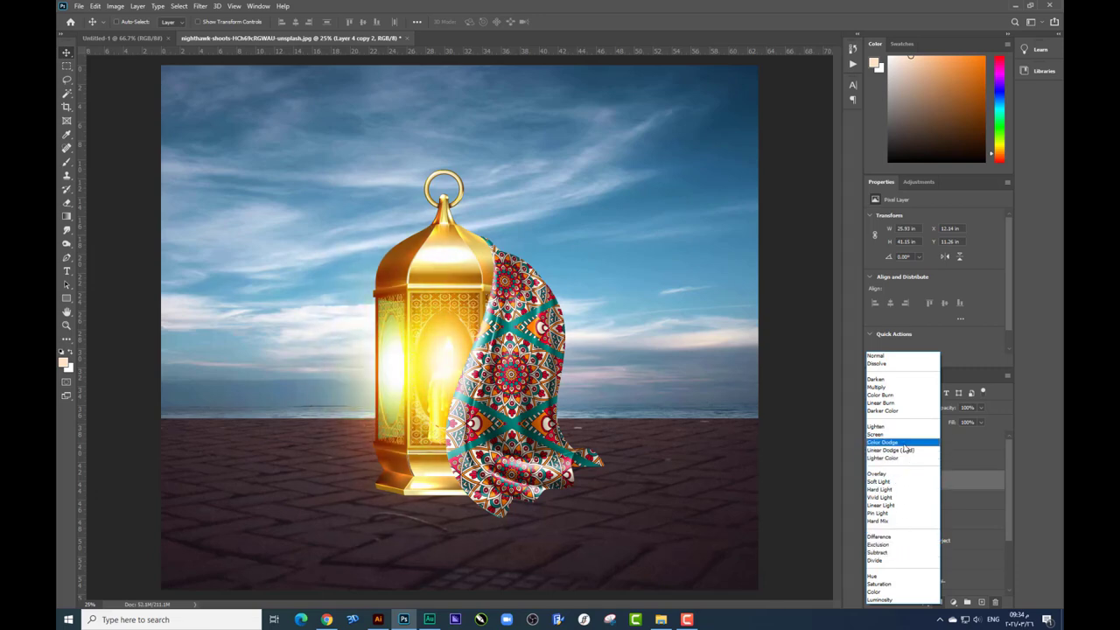
pyautogui.click(905, 444)
pyautogui.hotkey('ctrl', 'u')
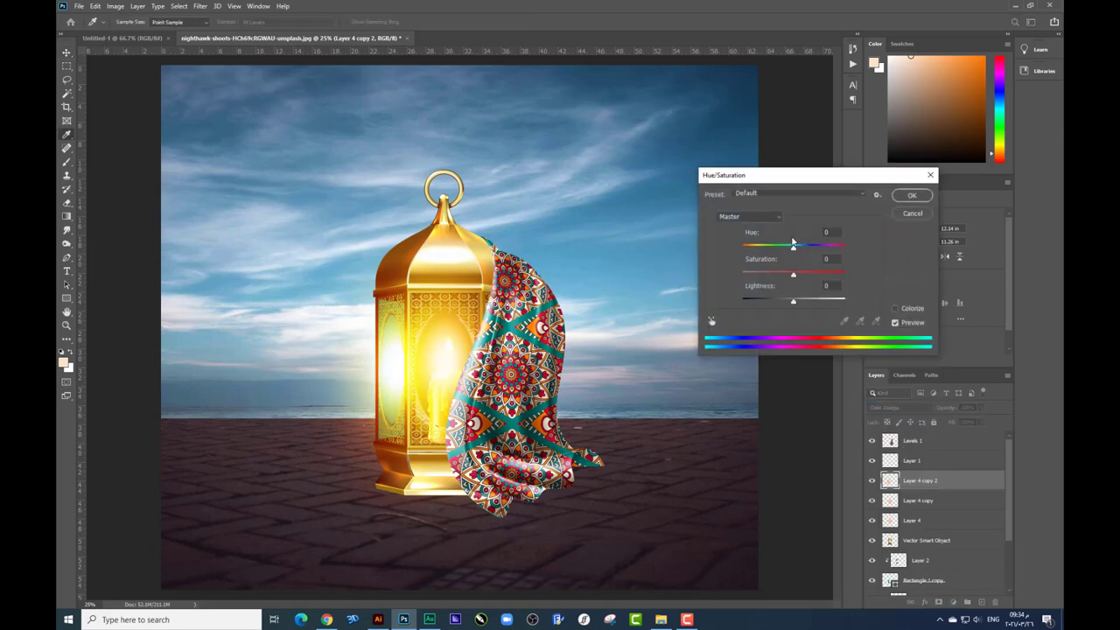
pyautogui.moveTo(794, 249); pyautogui.dragTo(838, 248)
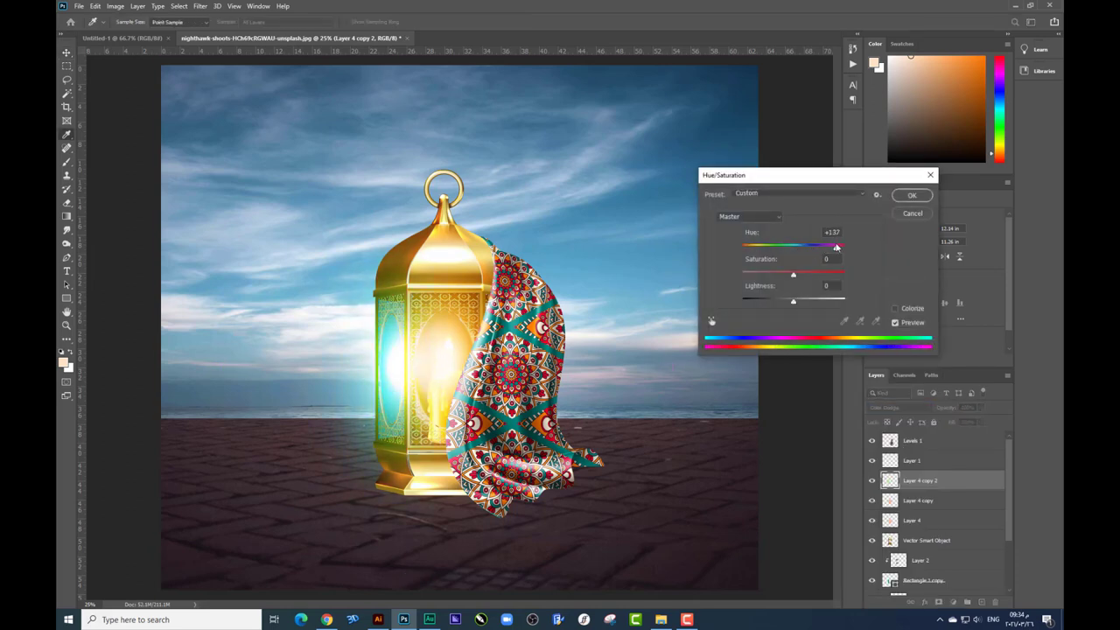
pyautogui.moveTo(838, 249)
pyautogui.mouseDown()
pyautogui.moveTo(848, 241)
pyautogui.moveTo(842, 248)
pyautogui.mouseUp()
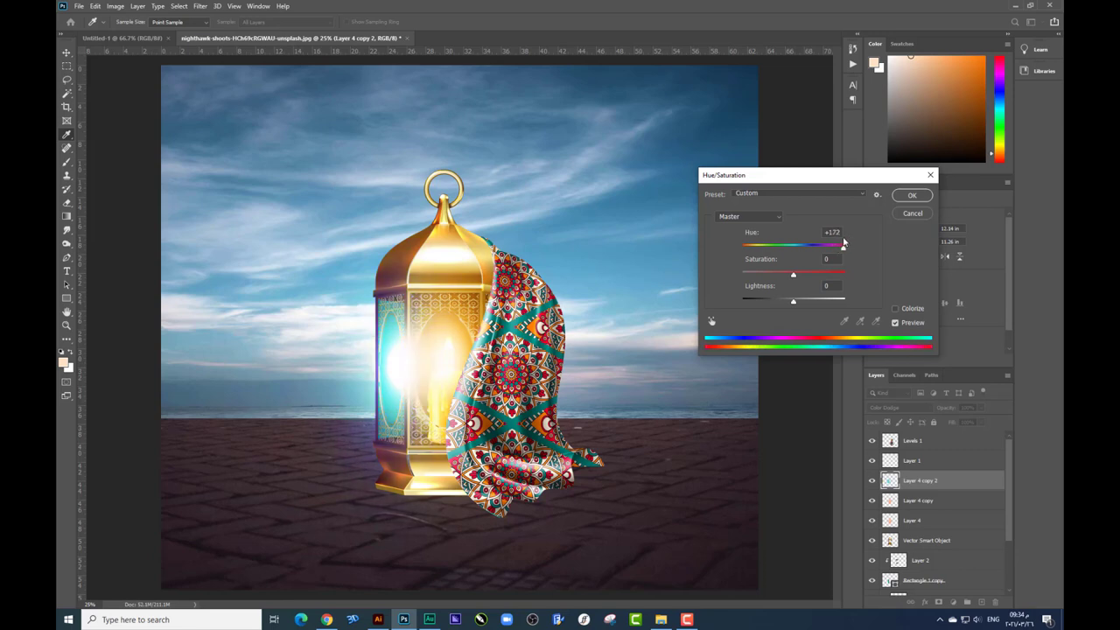
pyautogui.press('Return')
# Step: Narrow the cyan glow to about half width over the left glass panel
pyautogui.hotkey('ctrl', 't')
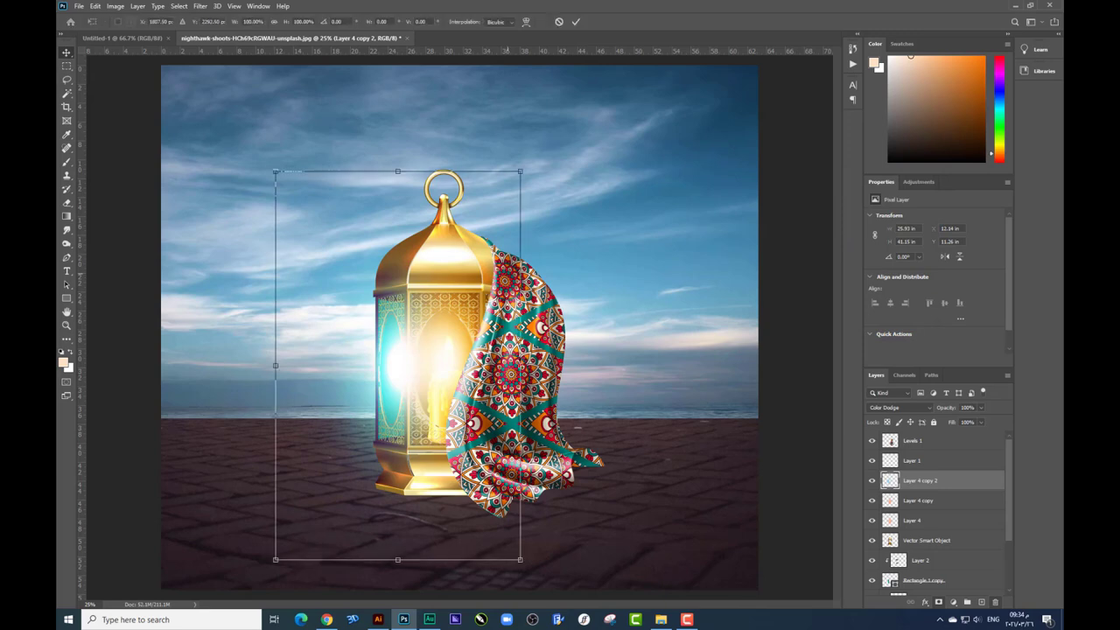
pyautogui.moveTo(519, 337); pyautogui.dragTo(426, 327)
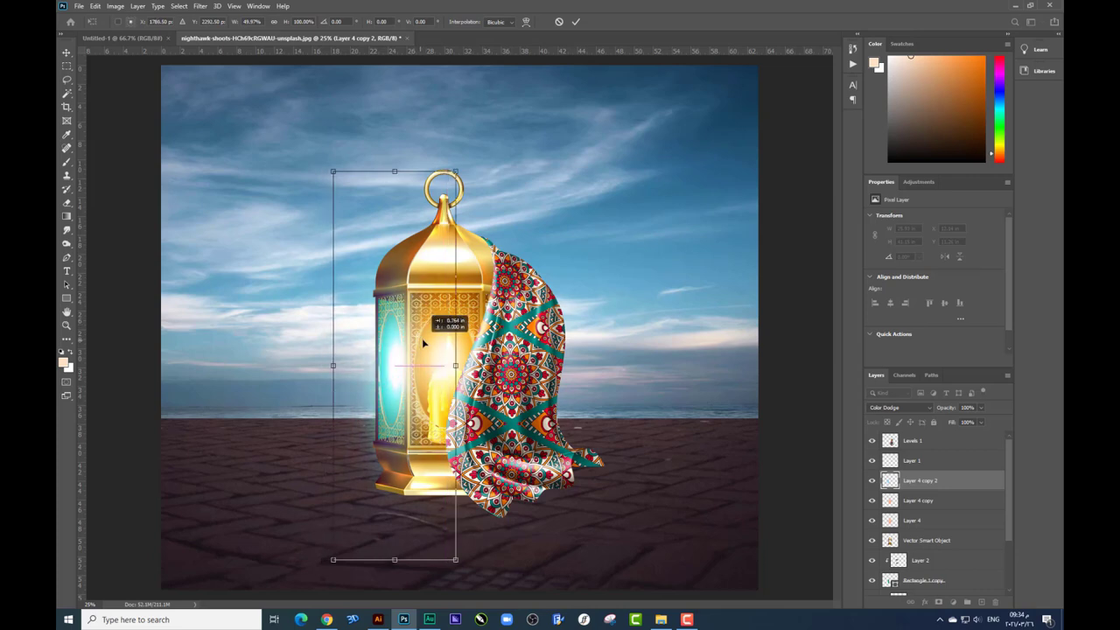
pyautogui.moveTo(426, 327); pyautogui.dragTo(464, 324)
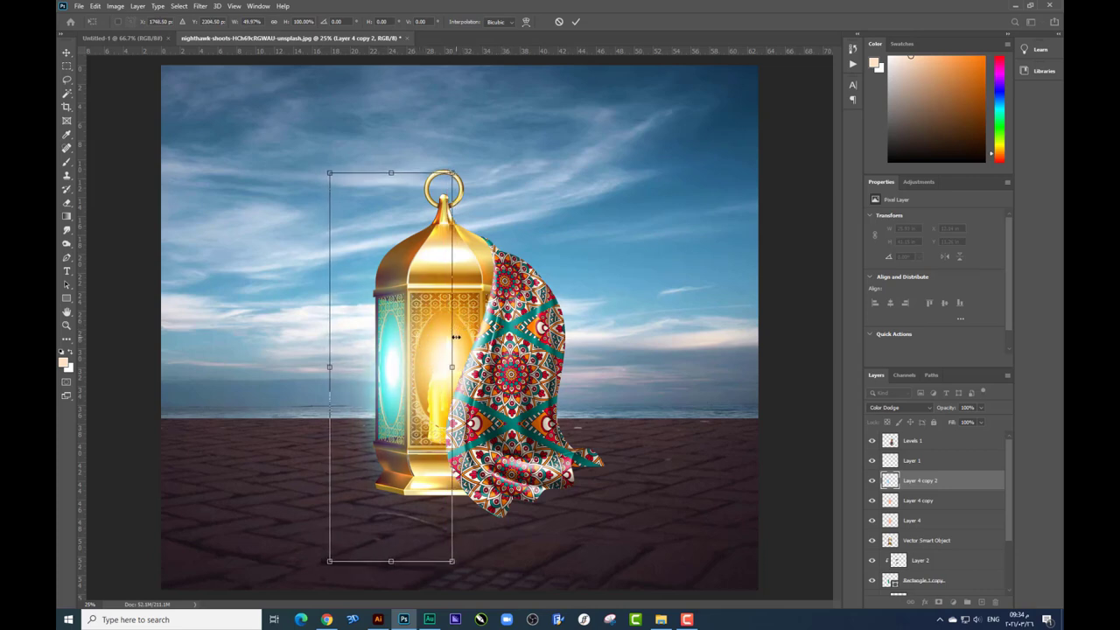
pyautogui.press('Return')
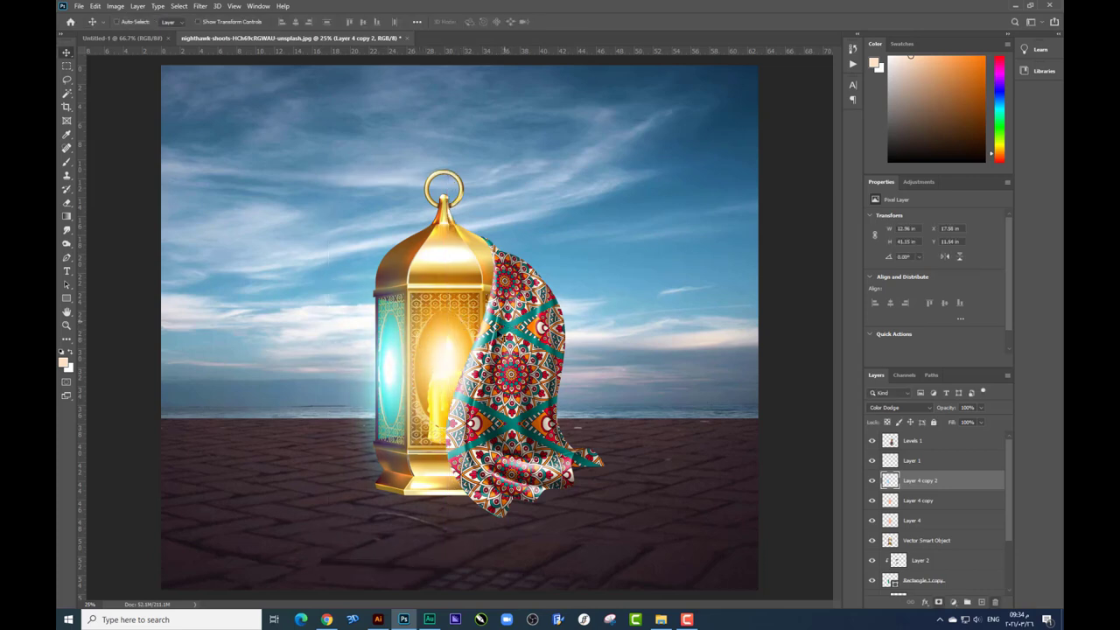
# Step: Merge Layer 4 into Layer 4 copy and set the merged glow to Screen
pyautogui.click(919, 503)
pyautogui.keyDown('shift'); pyautogui.click(915, 520); pyautogui.keyUp('shift')
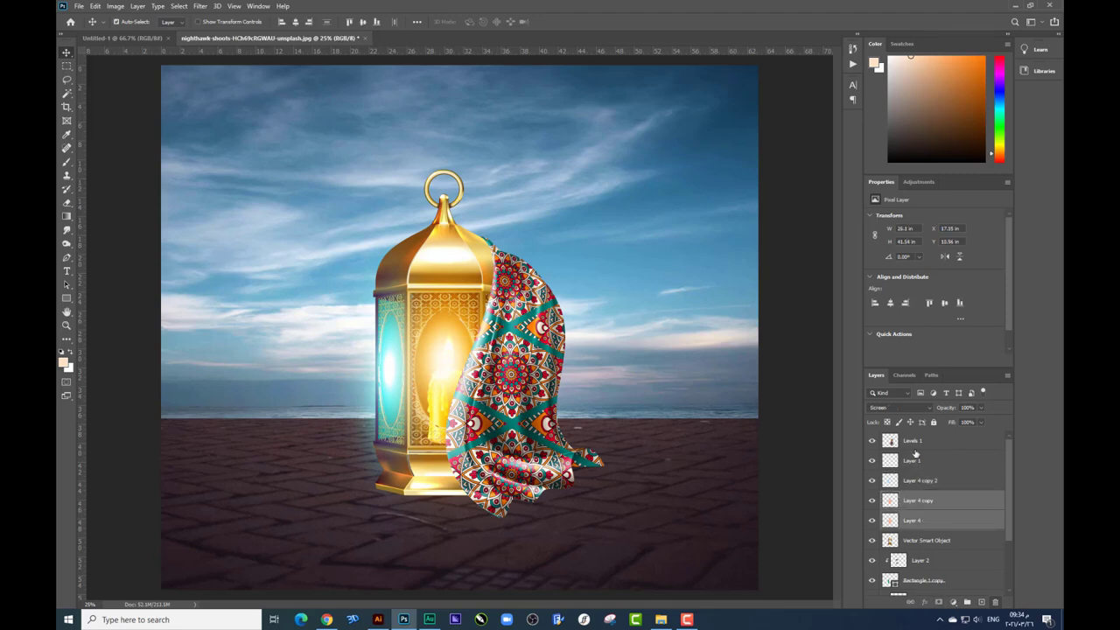
pyautogui.hotkey('ctrl', 'e')
pyautogui.click(901, 408)
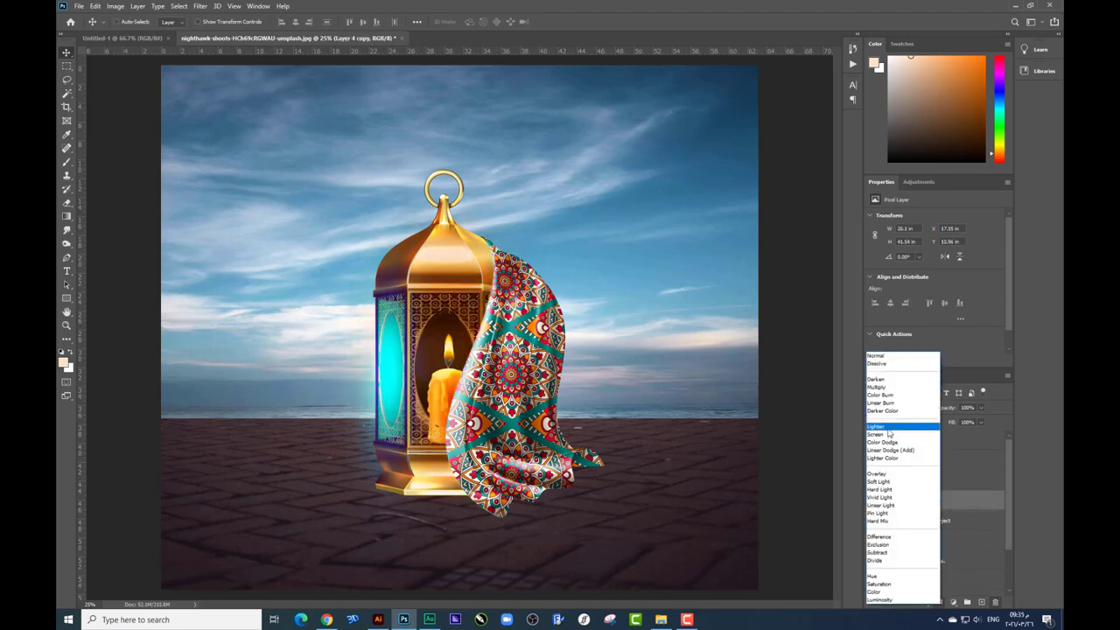
pyautogui.click(890, 440)
# Step: Shrink the golden glow around its centre to hug the lantern
pyautogui.press('ctrl')
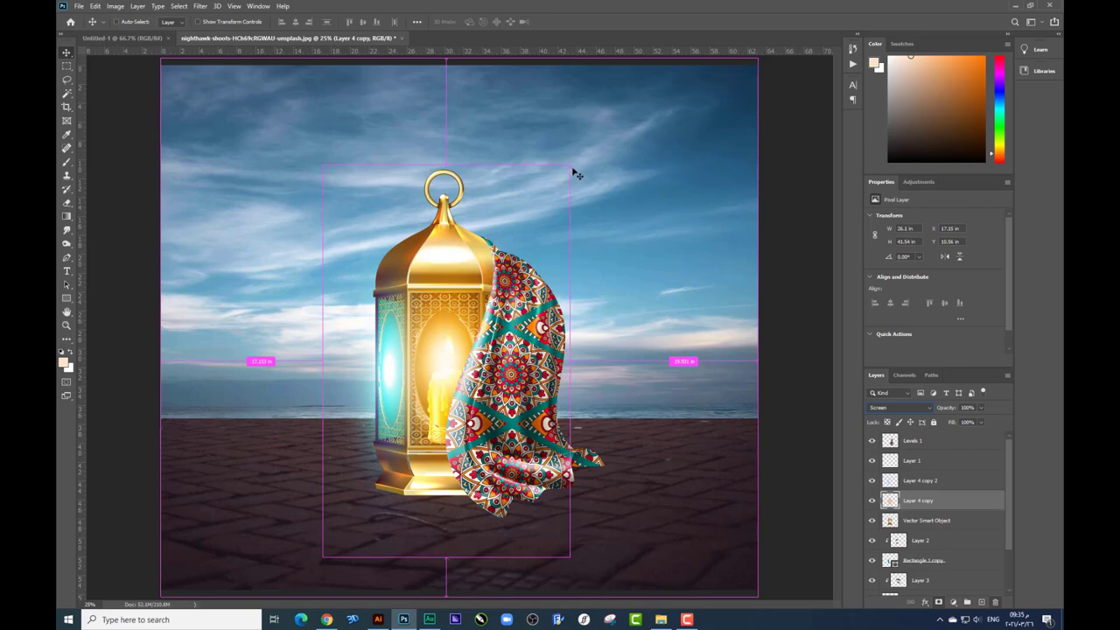
pyautogui.hotkey('ctrl', 't')
pyautogui.moveTo(569, 165); pyautogui.dragTo(543, 208)
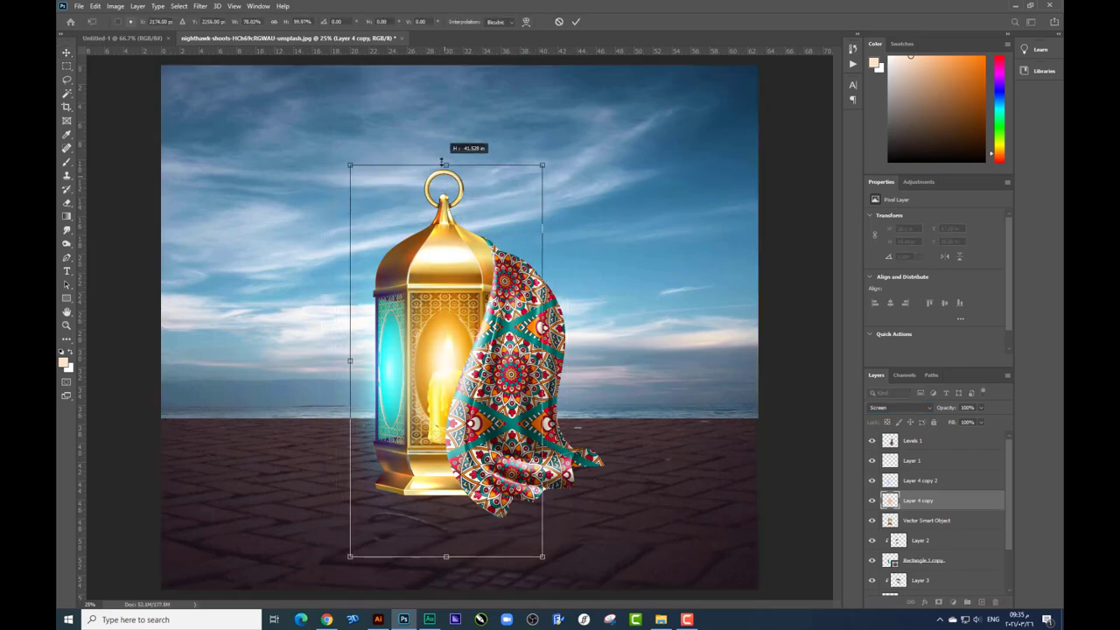
pyautogui.press('Return')
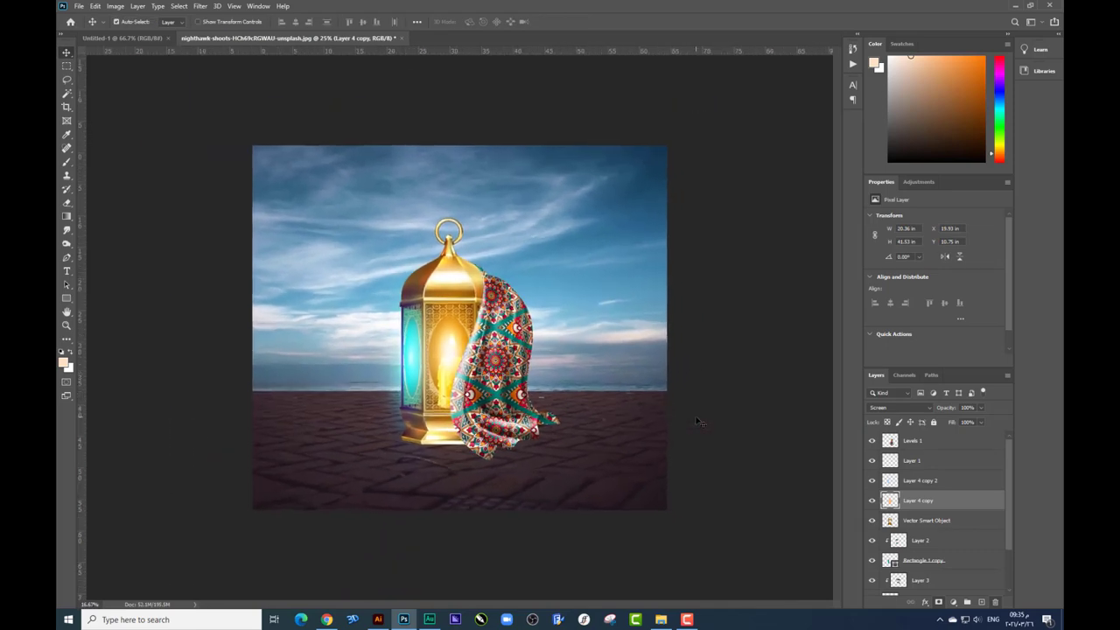
pyautogui.hotkey('ctrl', 't')
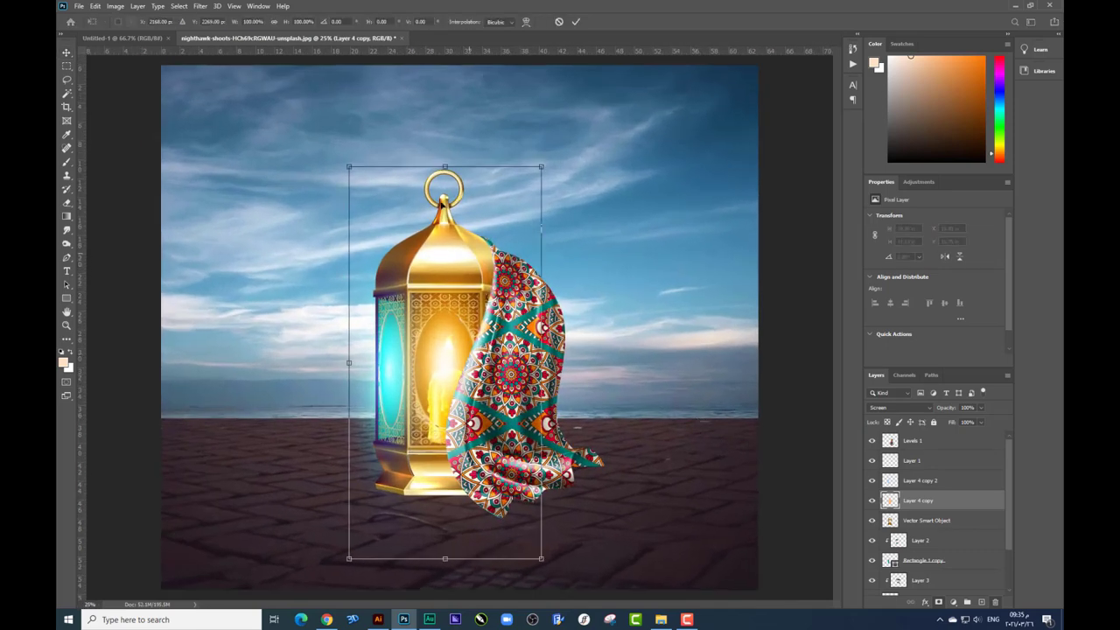
pyautogui.press('Return')
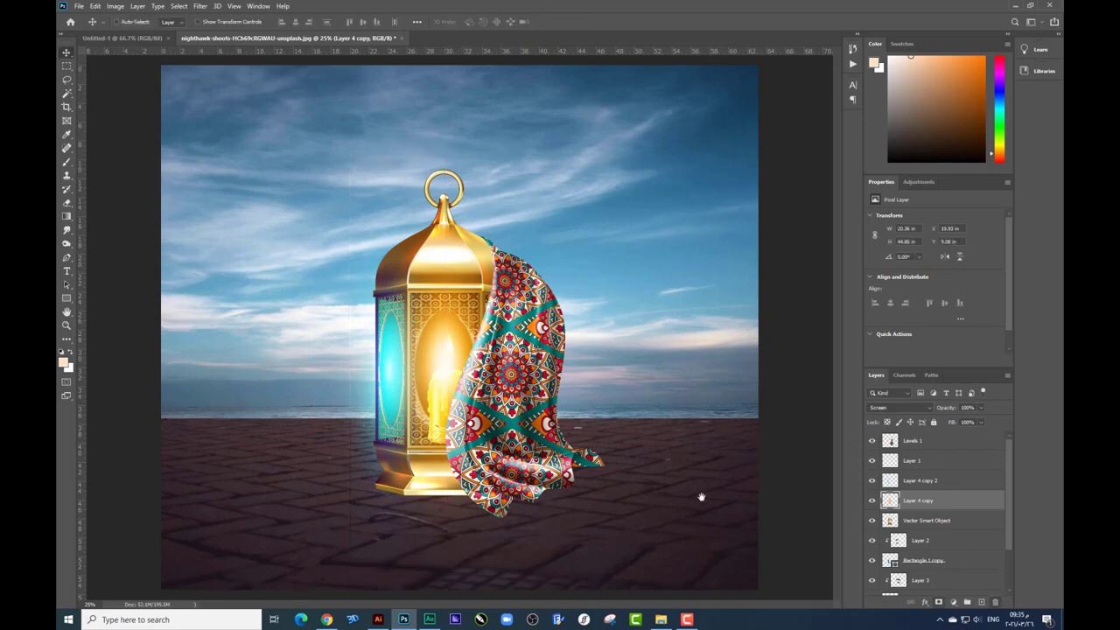
# Step: Duplicate the lantern layer and flip the copy upside down below the original
pyautogui.click(924, 523)
pyautogui.hotkey('ctrl', '-')
pyautogui.hotkey('ctrl', 'j')
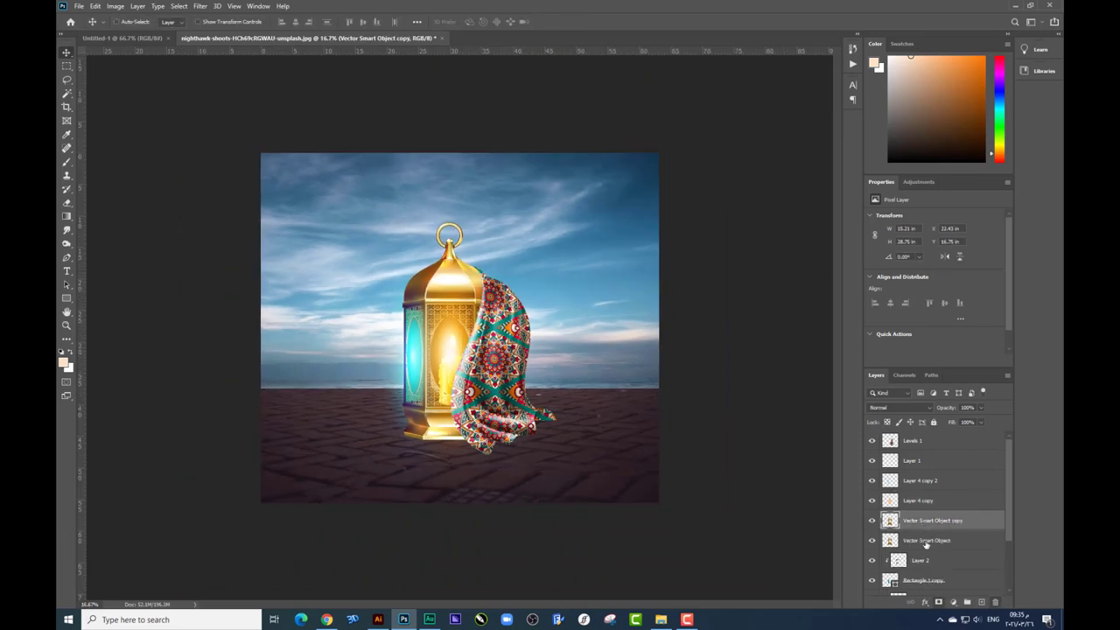
pyautogui.moveTo(475, 274); pyautogui.dragTo(452, 301)
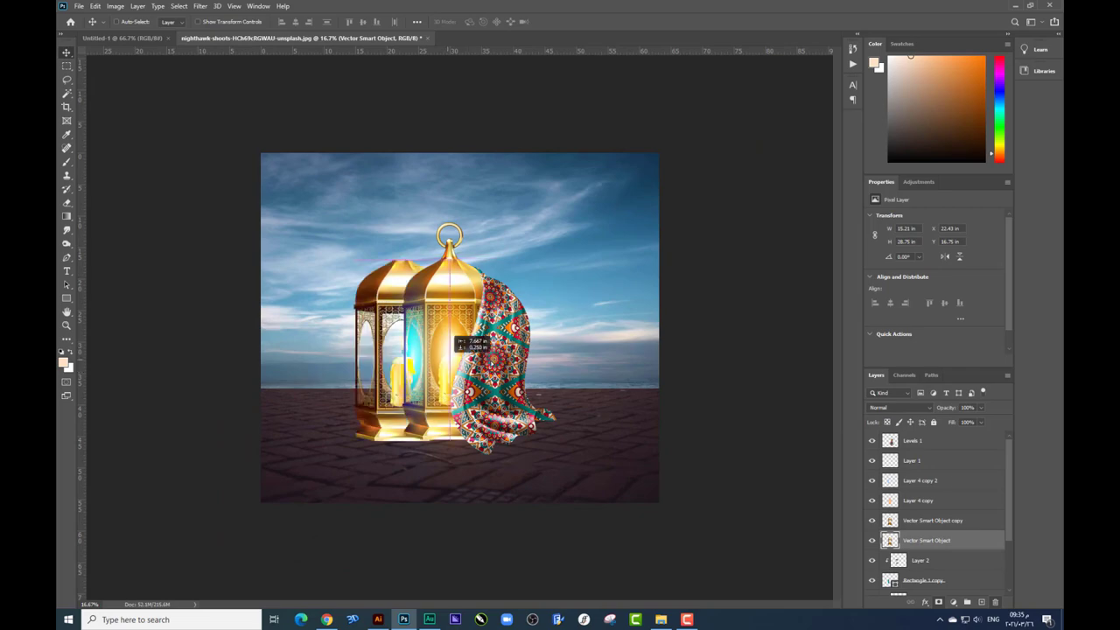
pyautogui.hotkey('ctrl', 'z')
pyautogui.hotkey('ctrl', 't')
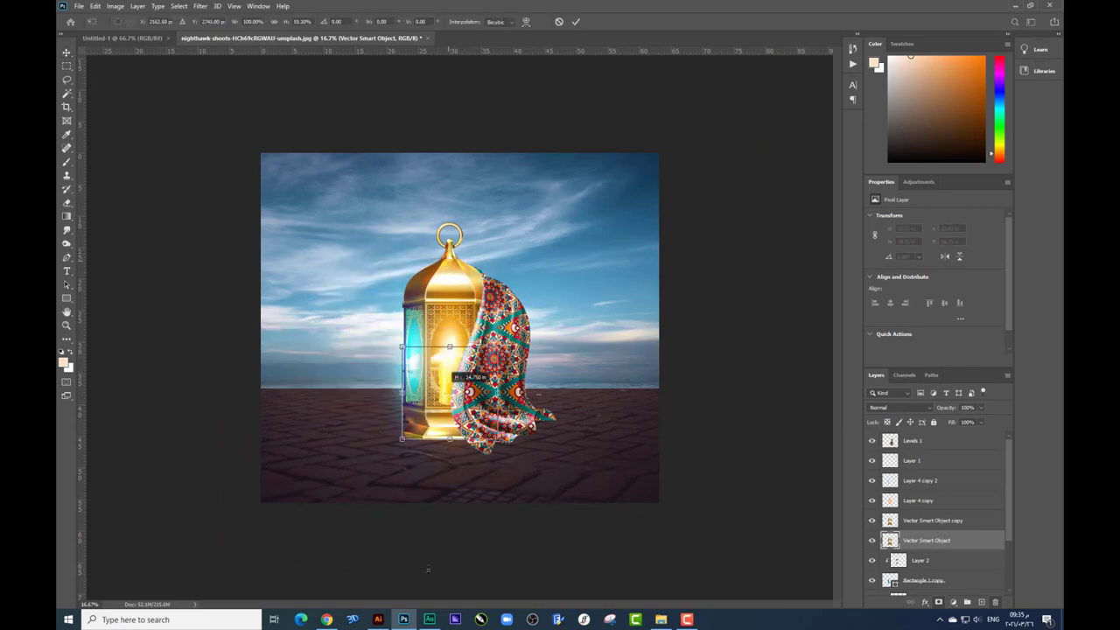
pyautogui.moveTo(449, 260); pyautogui.dragTo(449, 611)
pyautogui.press('Return')
# Step: Move the reflection up to meet the lantern base and warp its shape
pyautogui.scroll(3, 428, 484)
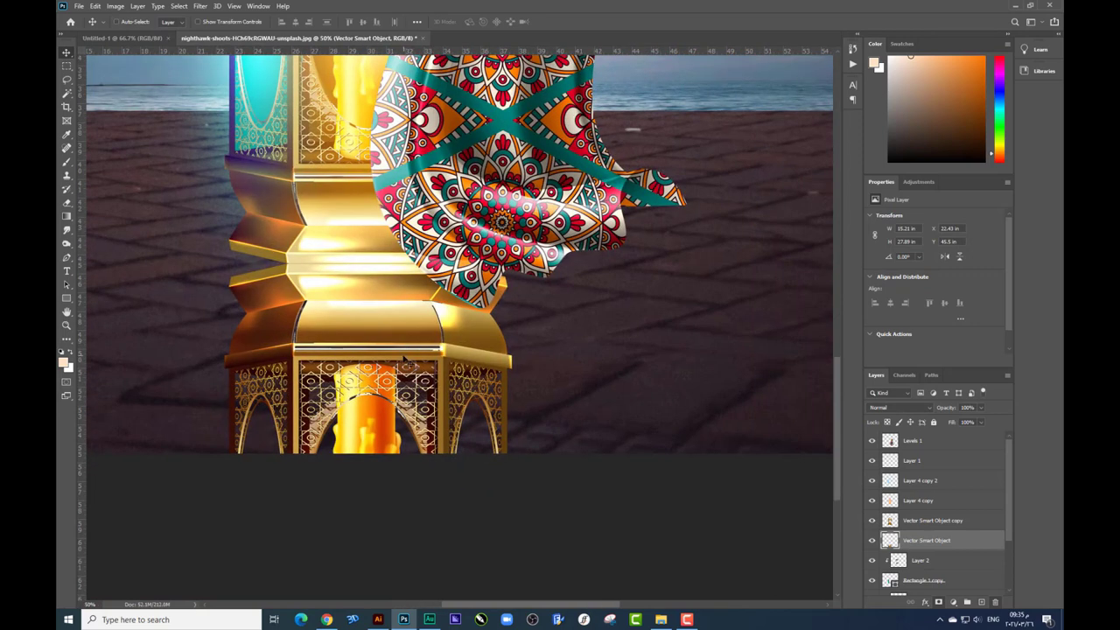
pyautogui.moveTo(404, 359); pyautogui.dragTo(404, 337)
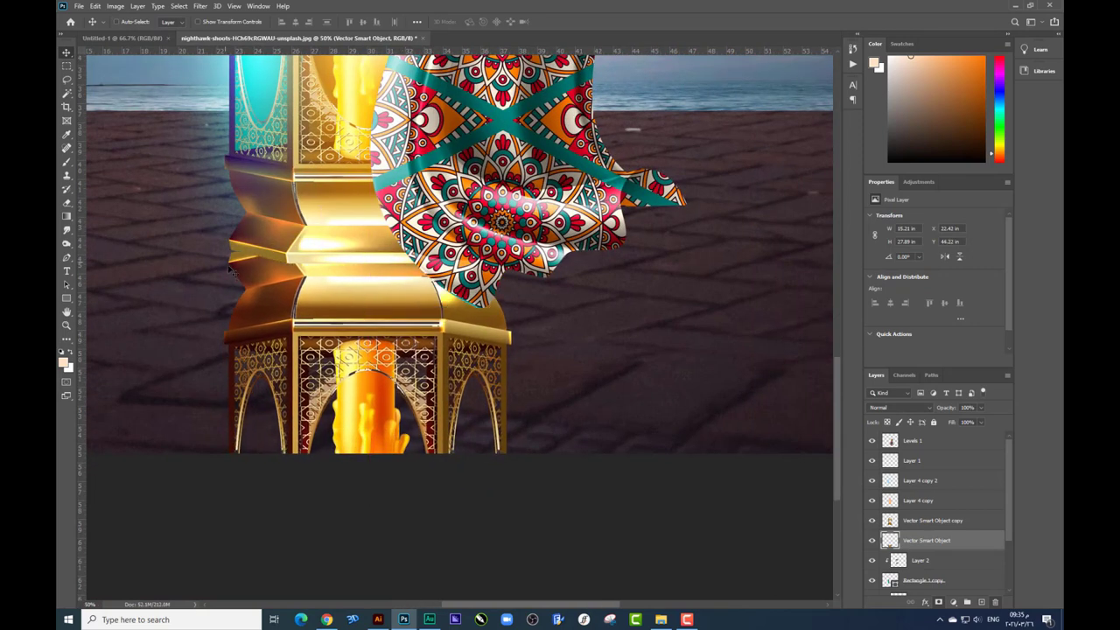
pyautogui.moveTo(318, 315); pyautogui.dragTo(391, 310)
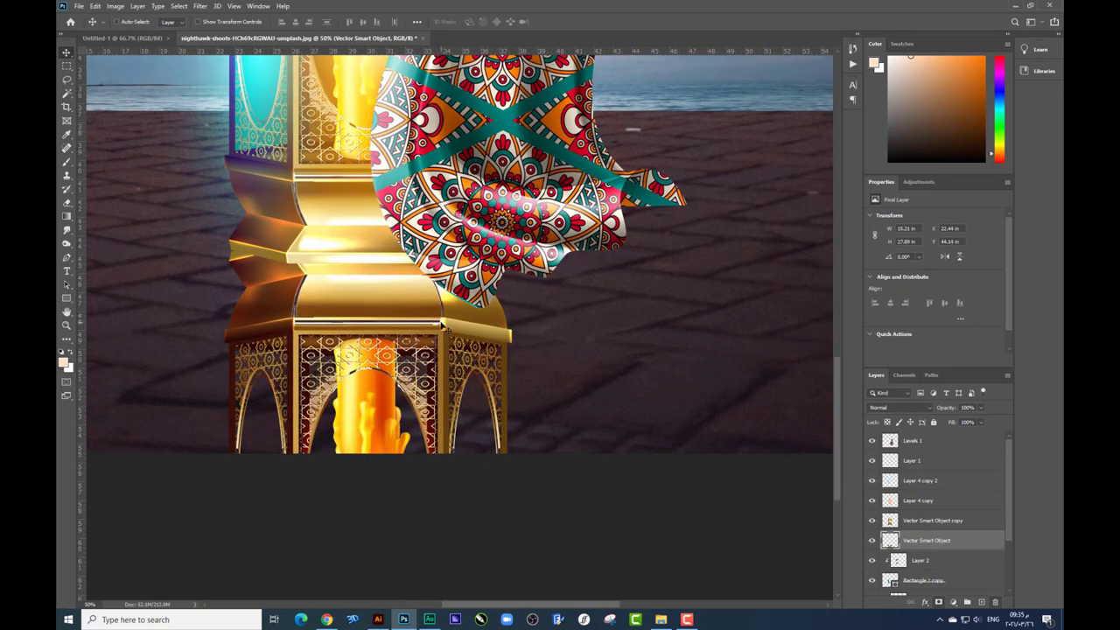
pyautogui.hotkey('ctrl', 't')
pyautogui.rightClick(391, 310)
pyautogui.click(411, 384)
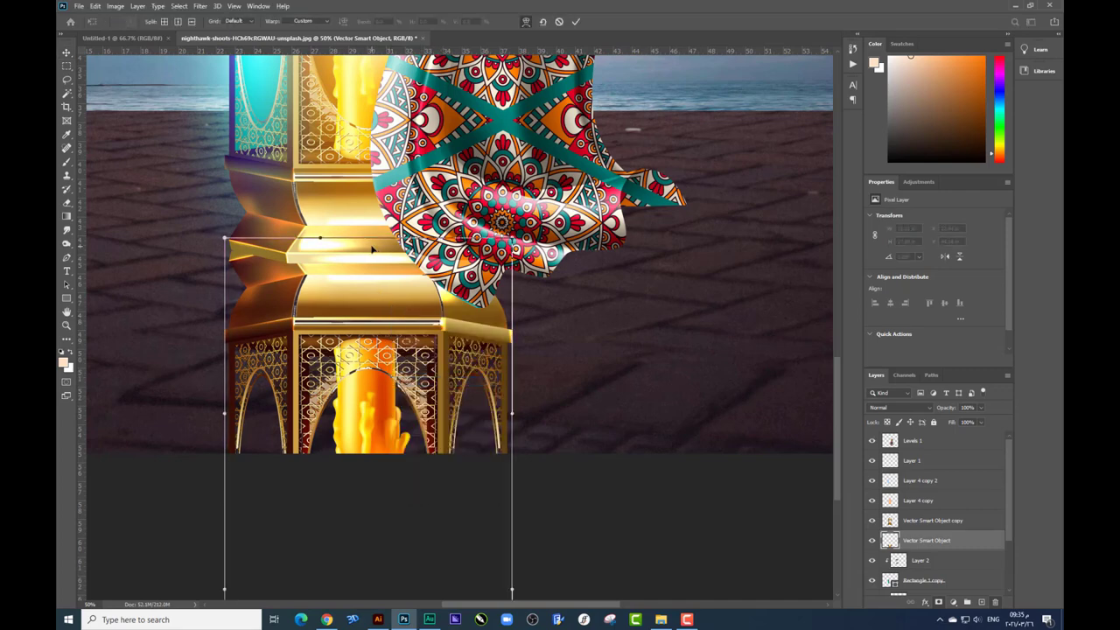
pyautogui.moveTo(372, 264)
pyautogui.mouseDown()
pyautogui.moveTo(299, 273)
pyautogui.moveTo(371, 274)
pyautogui.mouseUp()
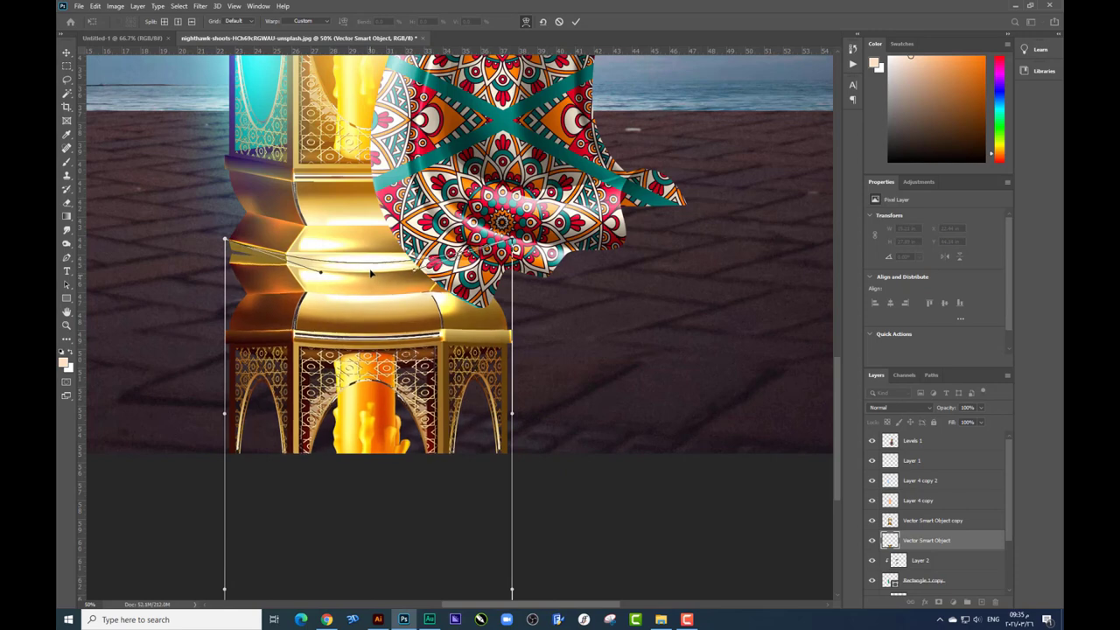
pyautogui.moveTo(222, 245); pyautogui.dragTo(224, 235)
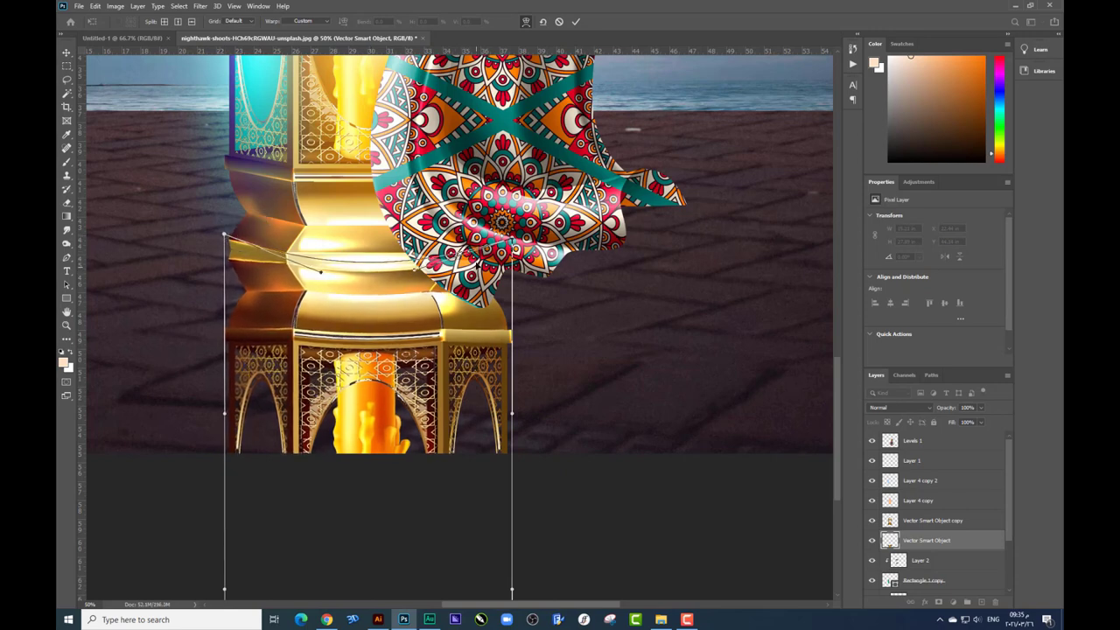
pyautogui.press('Return')
pyautogui.hotkey('ctrl', '-')
pyautogui.hotkey('ctrl', '-')
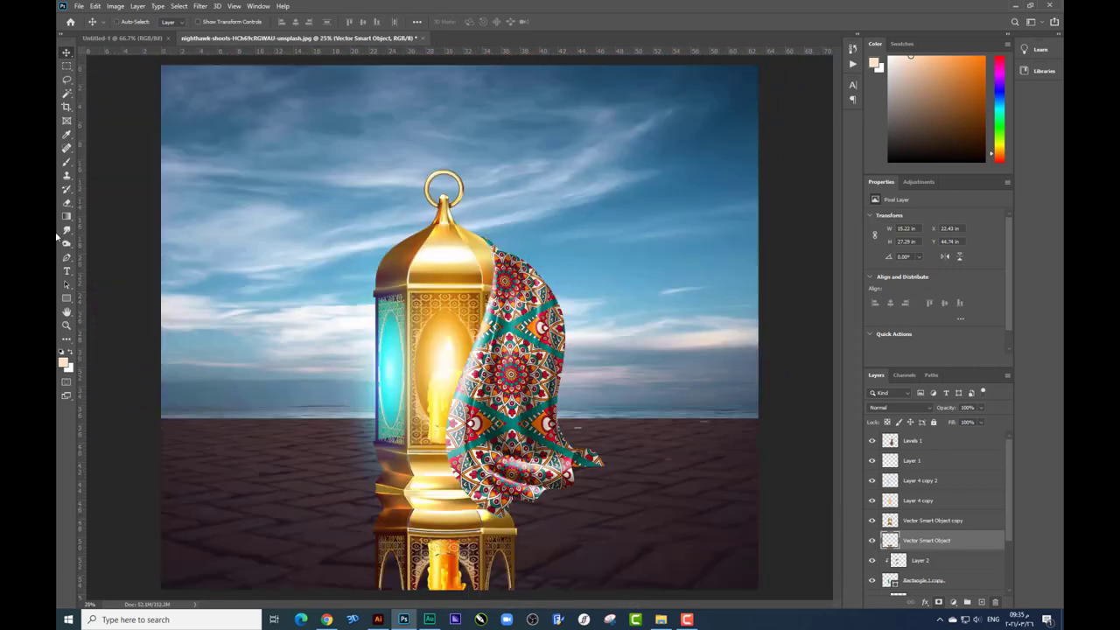
# Step: Switch to the Eraser with a 354 px brush
pyautogui.click(67, 203)
pyautogui.rightClick(734, 412)
pyautogui.click(815, 418)
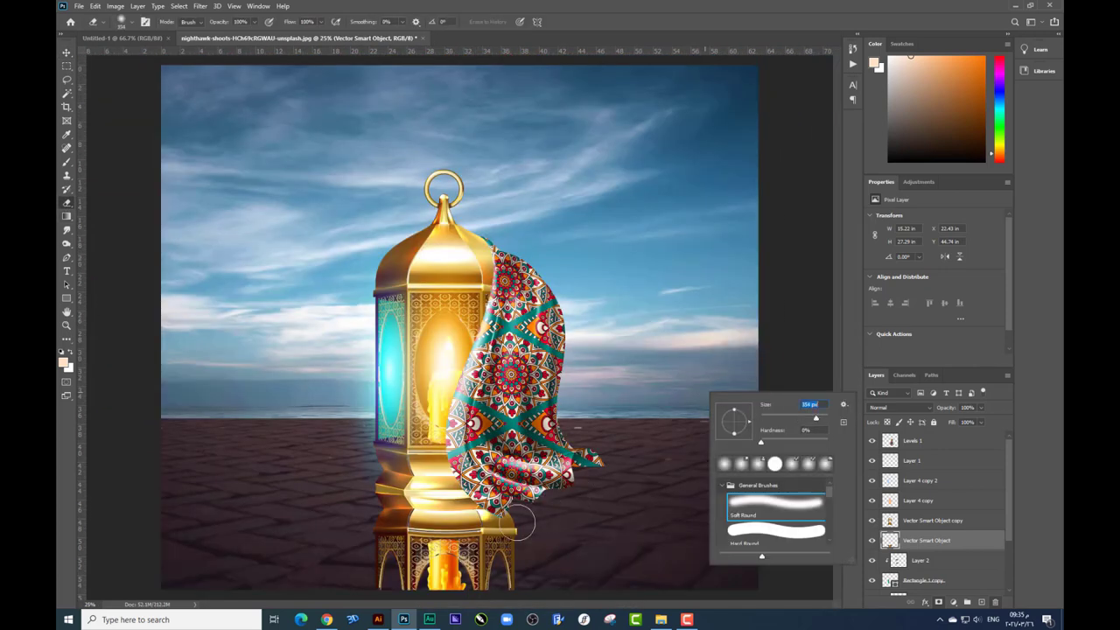
pyautogui.press('Return')
pyautogui.hotkey('ctrl', '-')
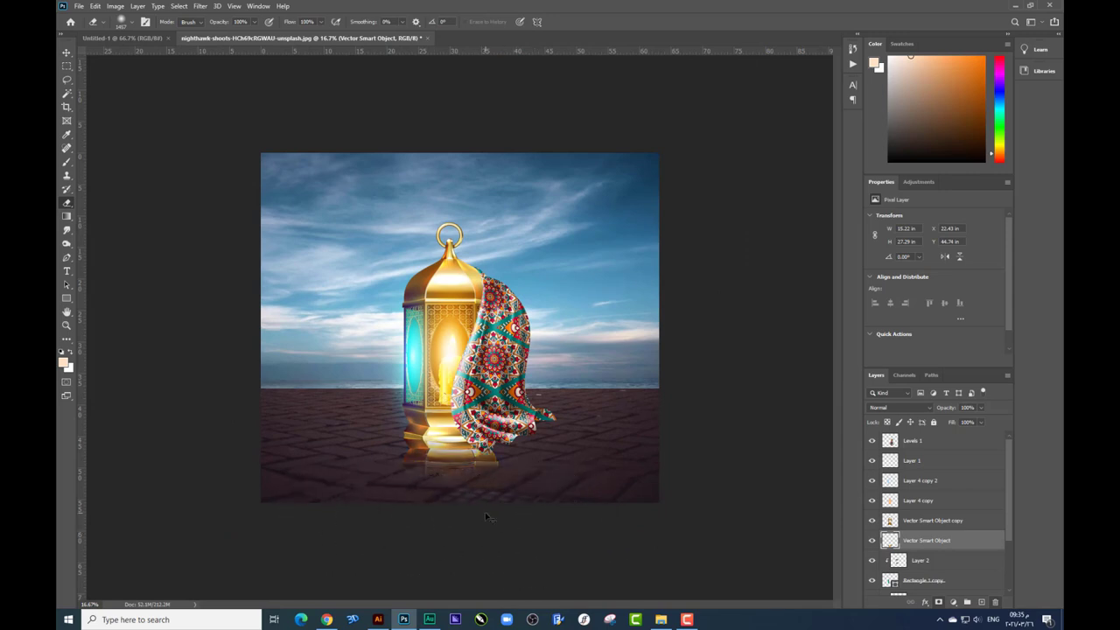
pyautogui.hotkey('ctrl', '+')
# Step: Motion-blur the reflection near-vertically (about -83°) with a 110-pixel distance
pyautogui.click(200, 6)
pyautogui.moveTo(206, 124)
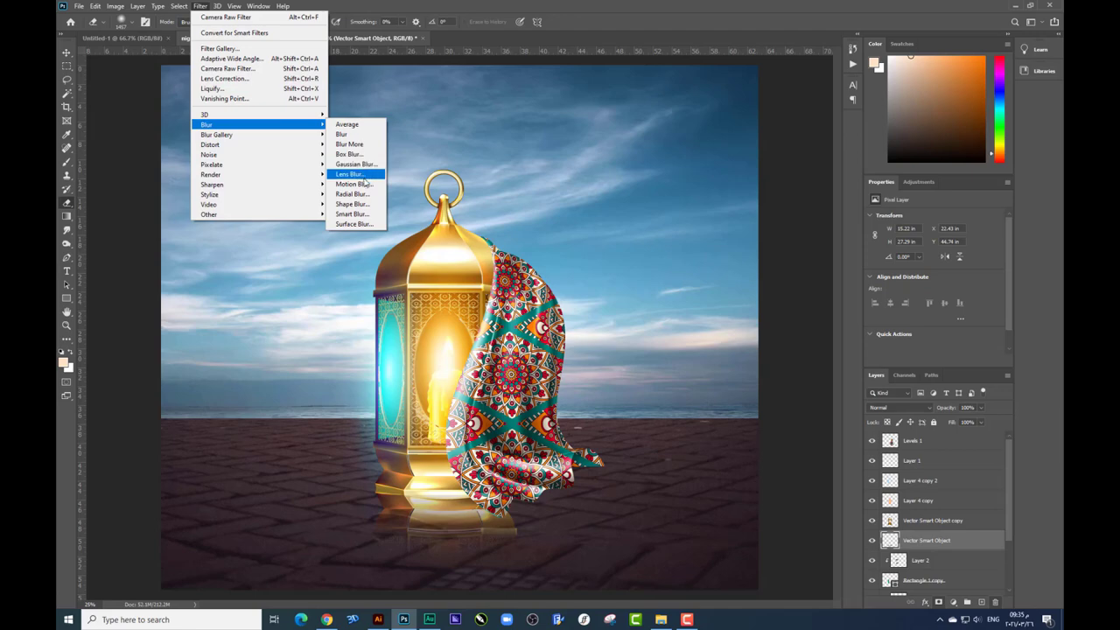
pyautogui.click(354, 184)
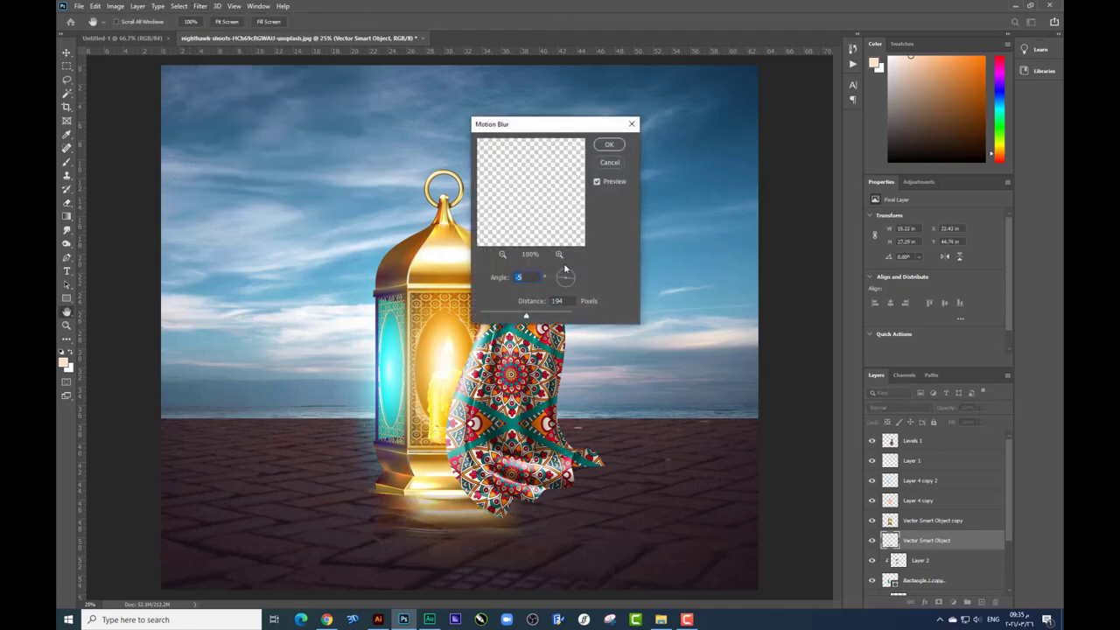
pyautogui.moveTo(564, 269); pyautogui.dragTo(564, 261)
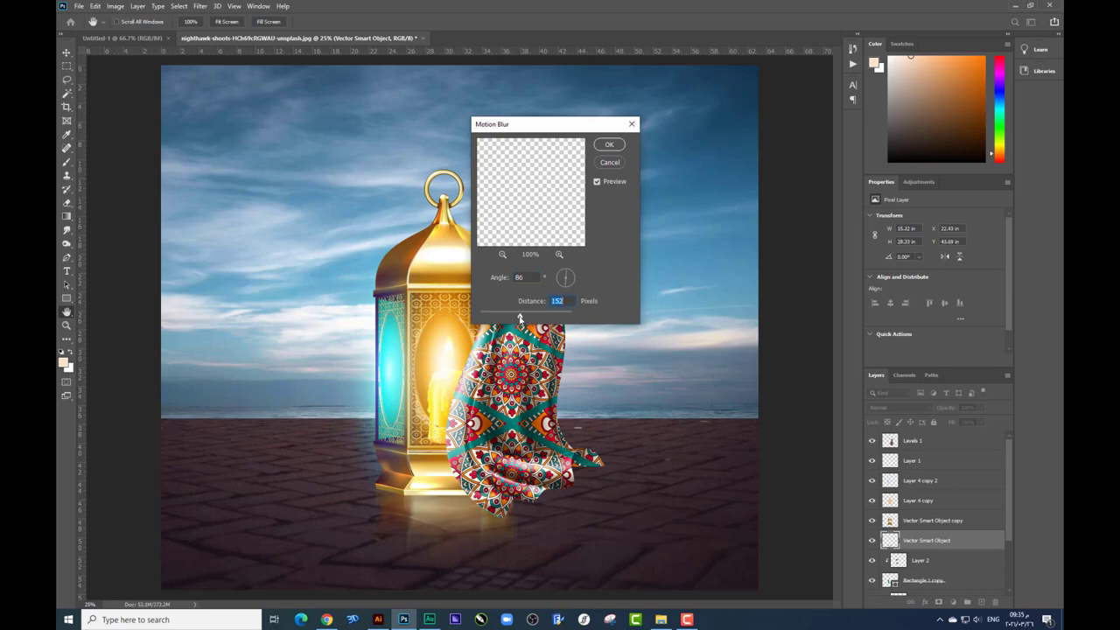
pyautogui.moveTo(520, 317); pyautogui.dragTo(515, 317)
pyautogui.press('Return')
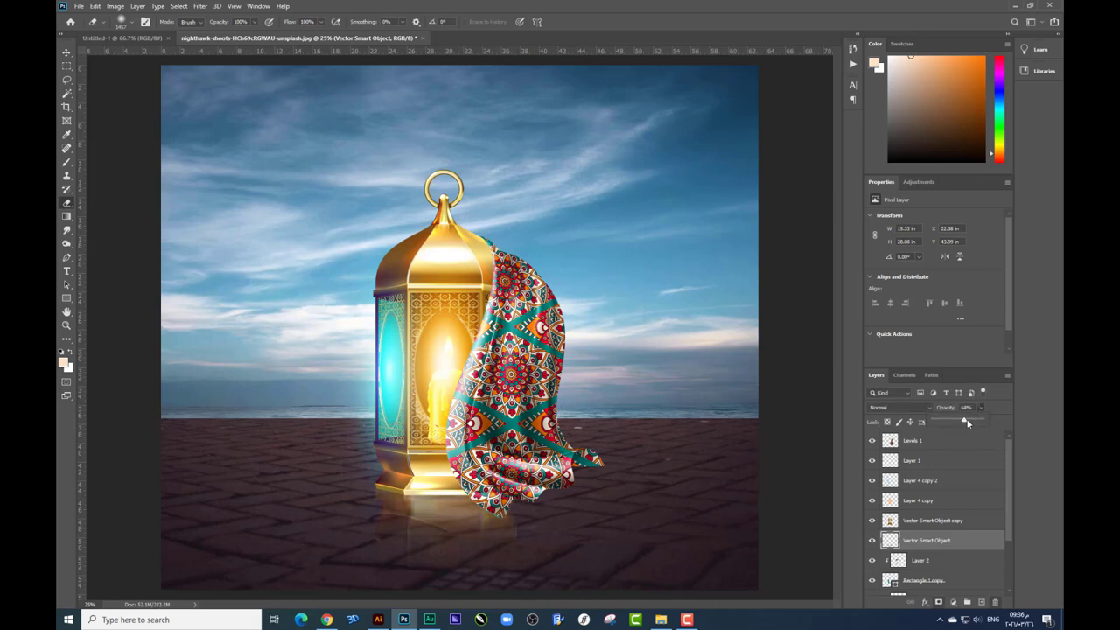
# Step: Lower the reflection to 64% opacity and stretch it taller downward
pyautogui.moveTo(947, 408); pyautogui.dragTo(928, 408)
pyautogui.hotkey('ctrl', '-')
pyautogui.hotkey('ctrl', 't')
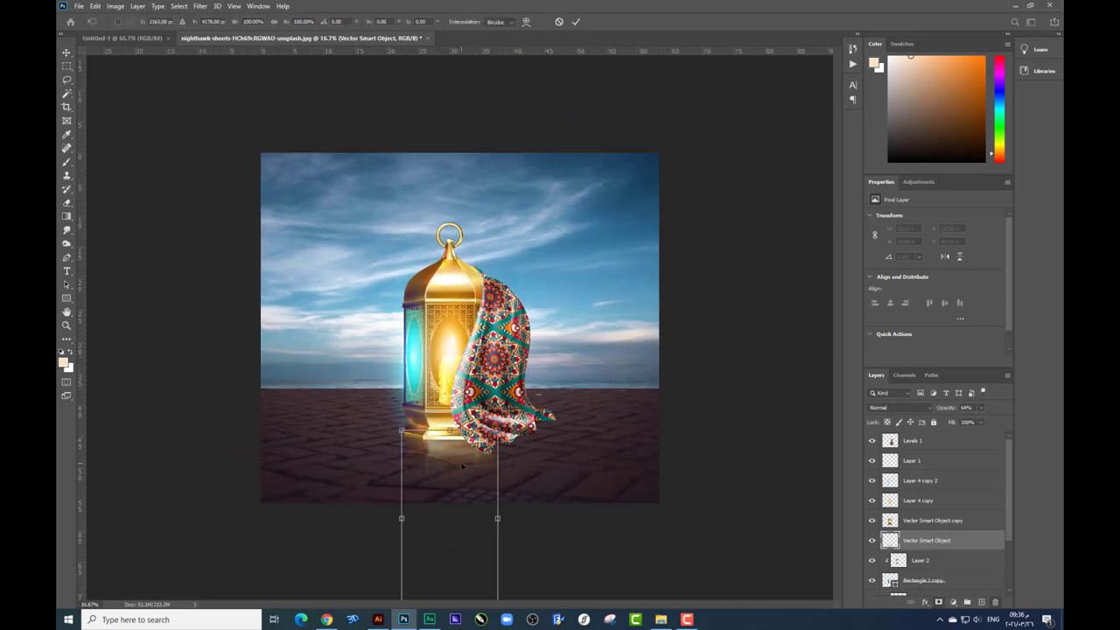
pyautogui.hotkey('ctrl', '-')
pyautogui.moveTo(451, 535); pyautogui.dragTo(452, 608)
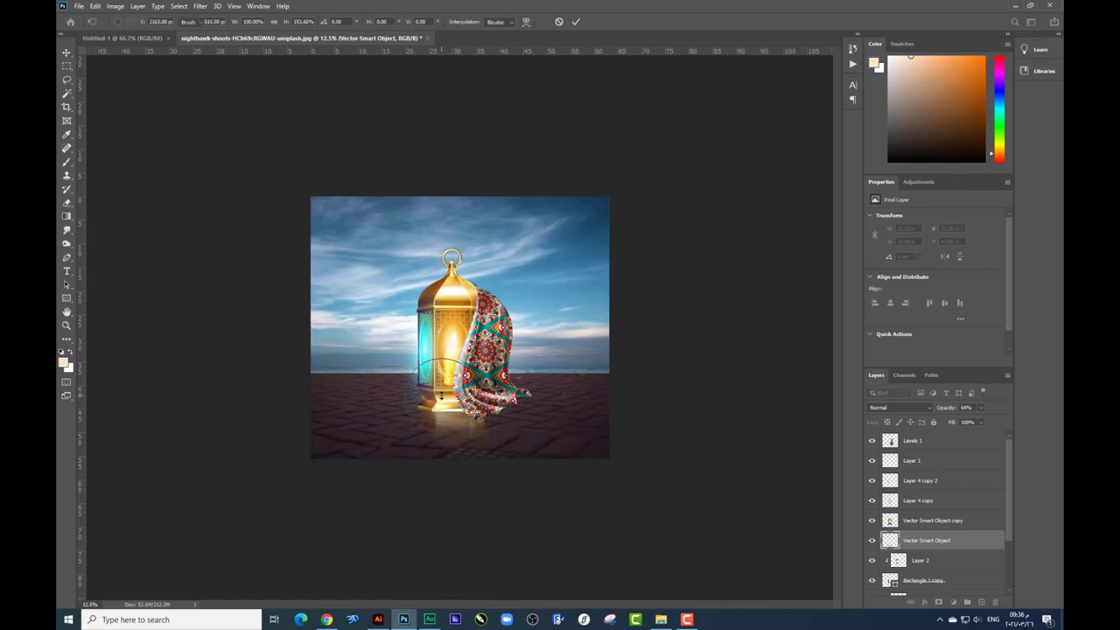
pyautogui.press('Return')
# Step: Return to the Eraser and zoom in on the lantern base
pyautogui.hotkey('ctrl', '+')
pyautogui.hotkey('ctrl', '+')
pyautogui.hotkey('ctrl', '-')
pyautogui.press('e')
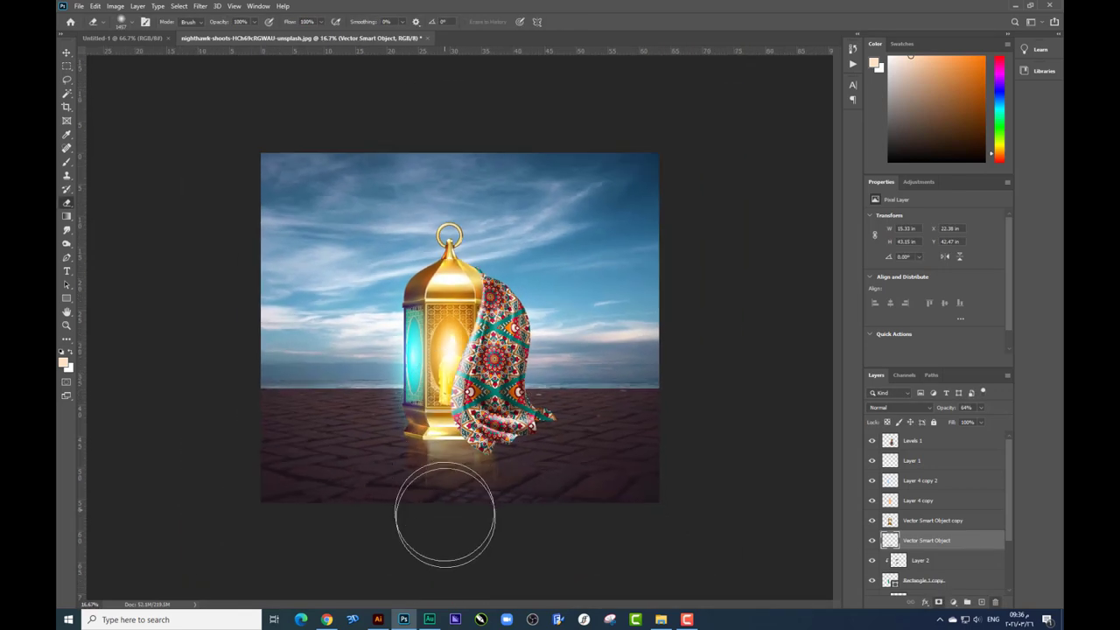
pyautogui.hotkey('ctrl', '+')
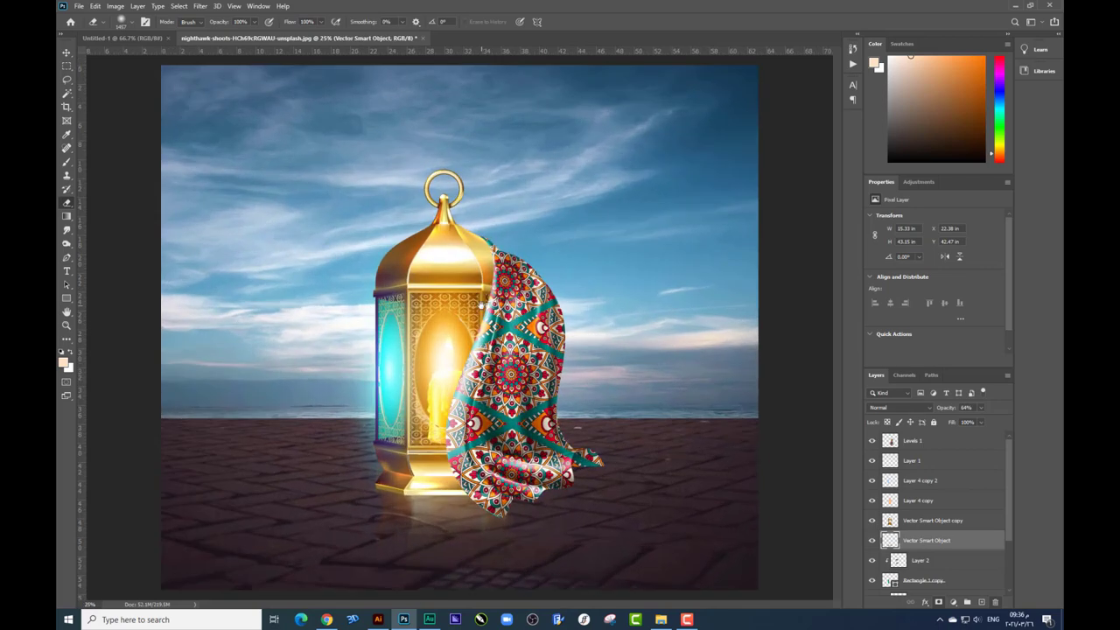
pyautogui.hotkey('ctrl', '+')
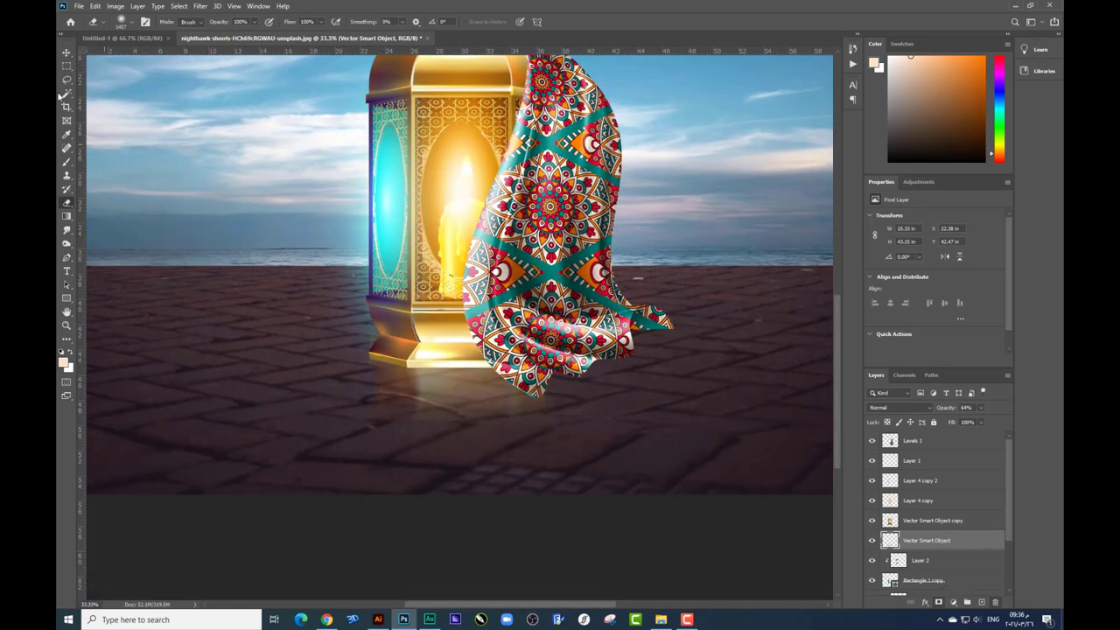
# Step: Draw a flat black ellipse under the lantern base with the Ellipse tool
pyautogui.click(69, 299)
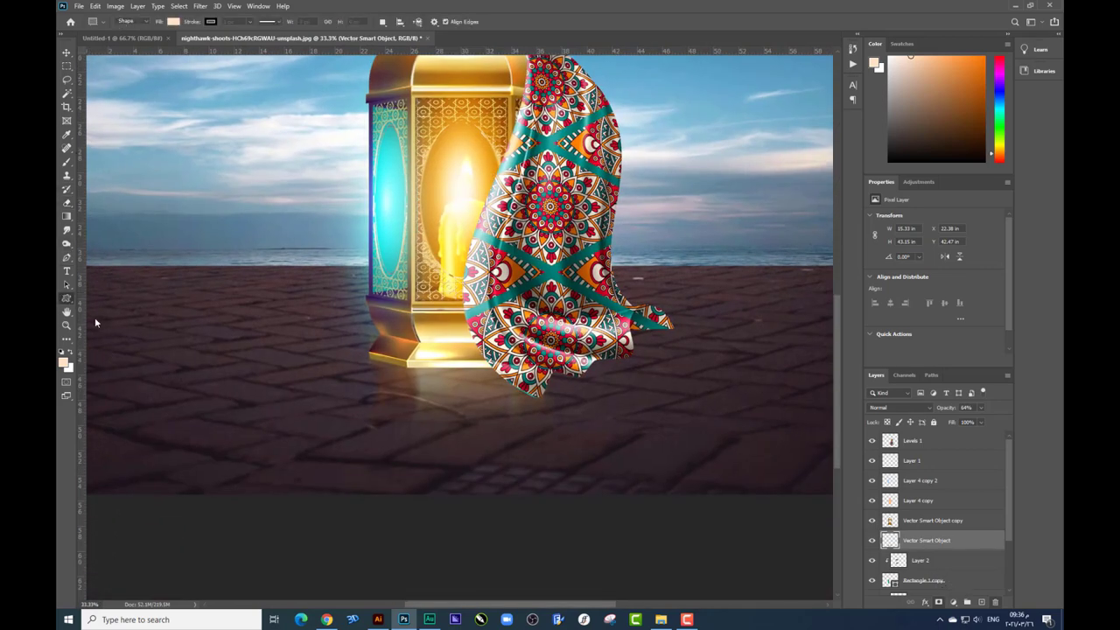
pyautogui.rightClick(66, 298)
pyautogui.click(114, 312)
pyautogui.click(64, 361)
pyautogui.click(692, 525)
pyautogui.click(915, 362)
pyautogui.moveTo(372, 352)
pyautogui.mouseDown()
pyautogui.moveTo(545, 381)
pyautogui.moveTo(529, 373)
pyautogui.mouseUp()
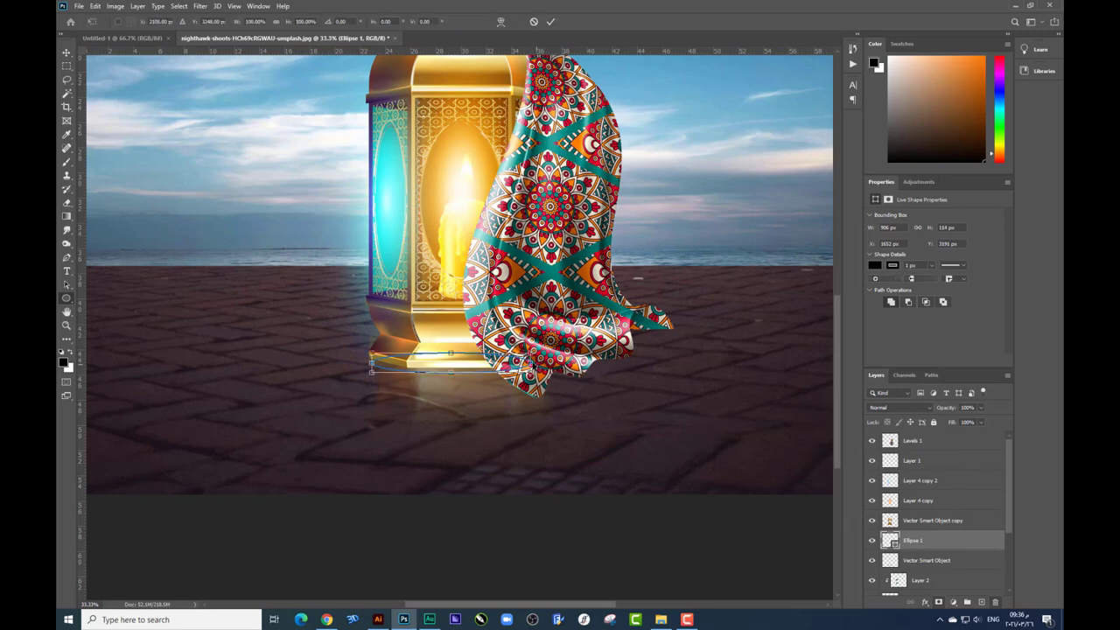
pyautogui.moveTo(372, 359); pyautogui.dragTo(361, 362)
pyautogui.press('Return')
# Step: Convert the ellipse to a smart object and apply a horizontal Motion Blur
pyautogui.click(200, 6)
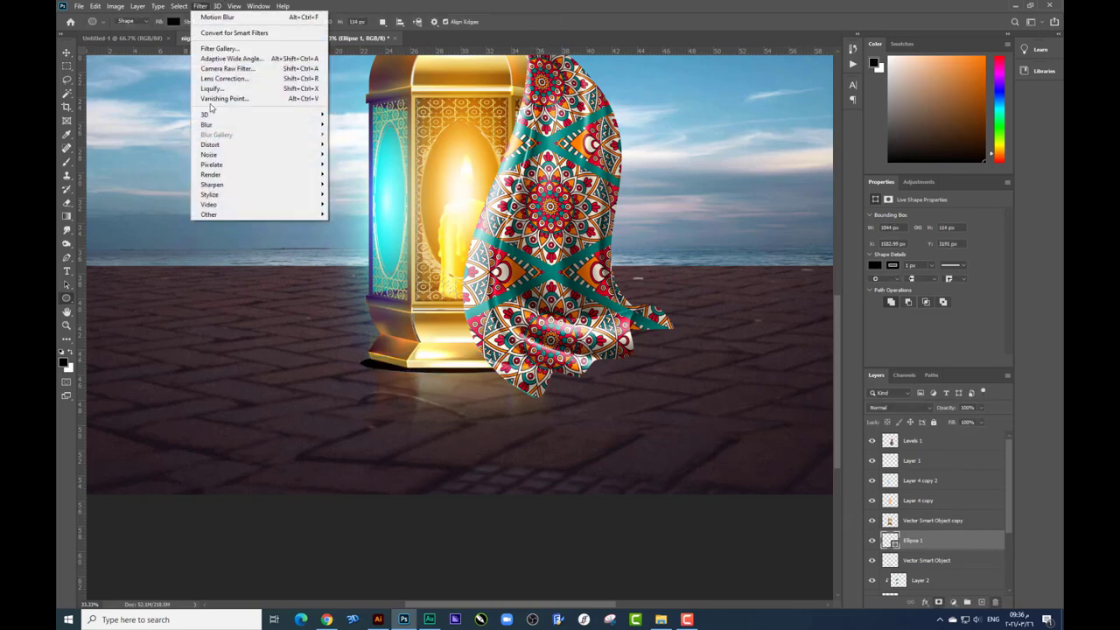
pyautogui.click(350, 183)
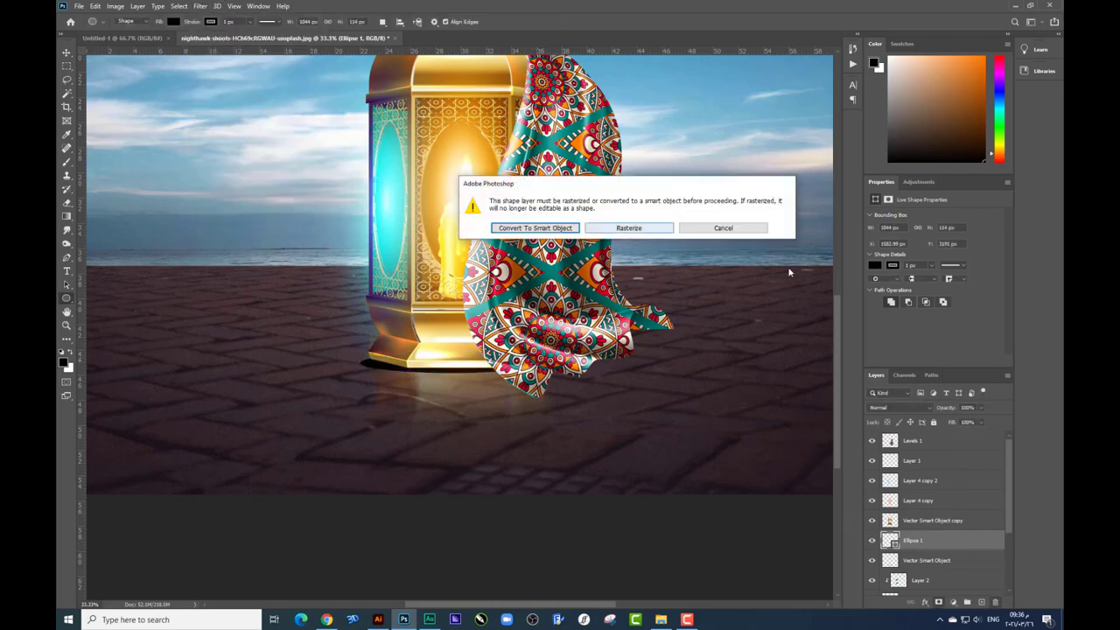
pyautogui.click(535, 228)
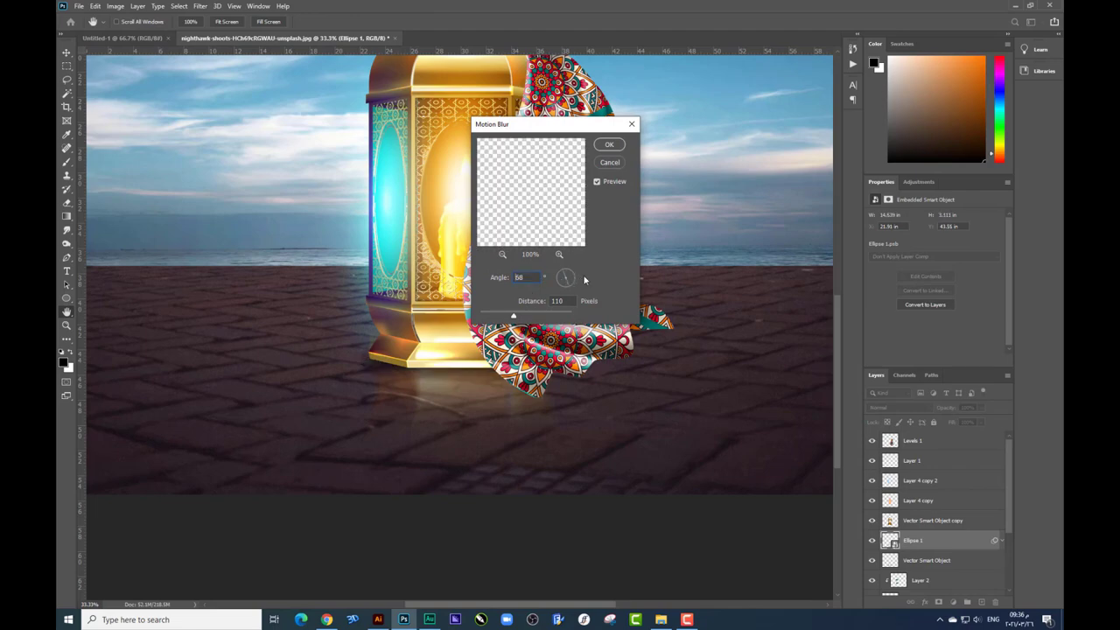
pyautogui.click(573, 283)
pyautogui.moveTo(571, 279); pyautogui.dragTo(574, 279)
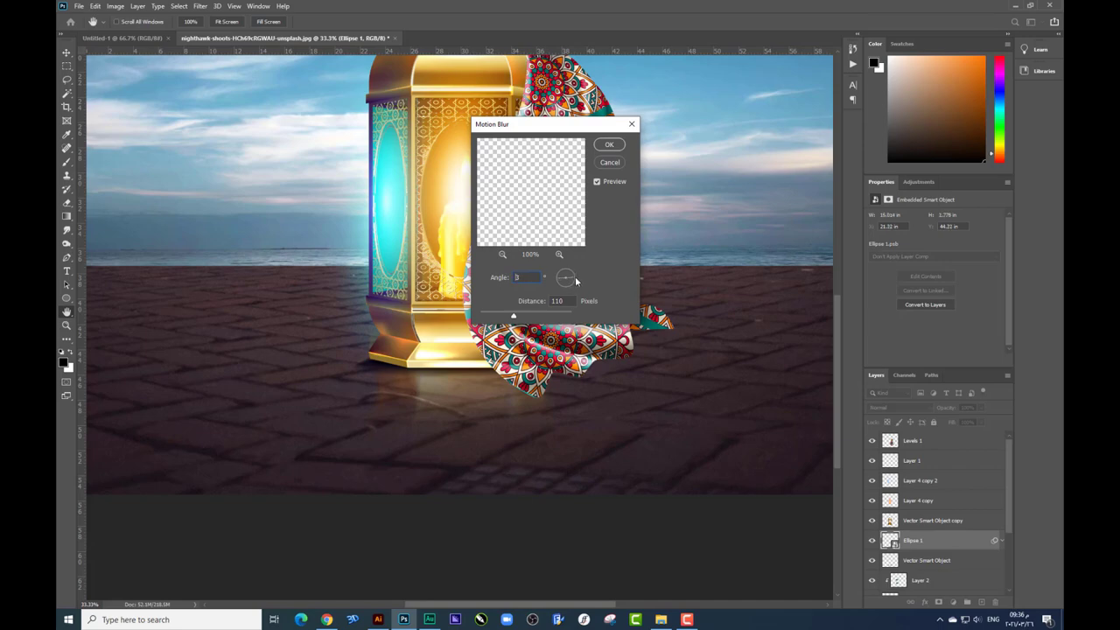
pyautogui.press('Return')
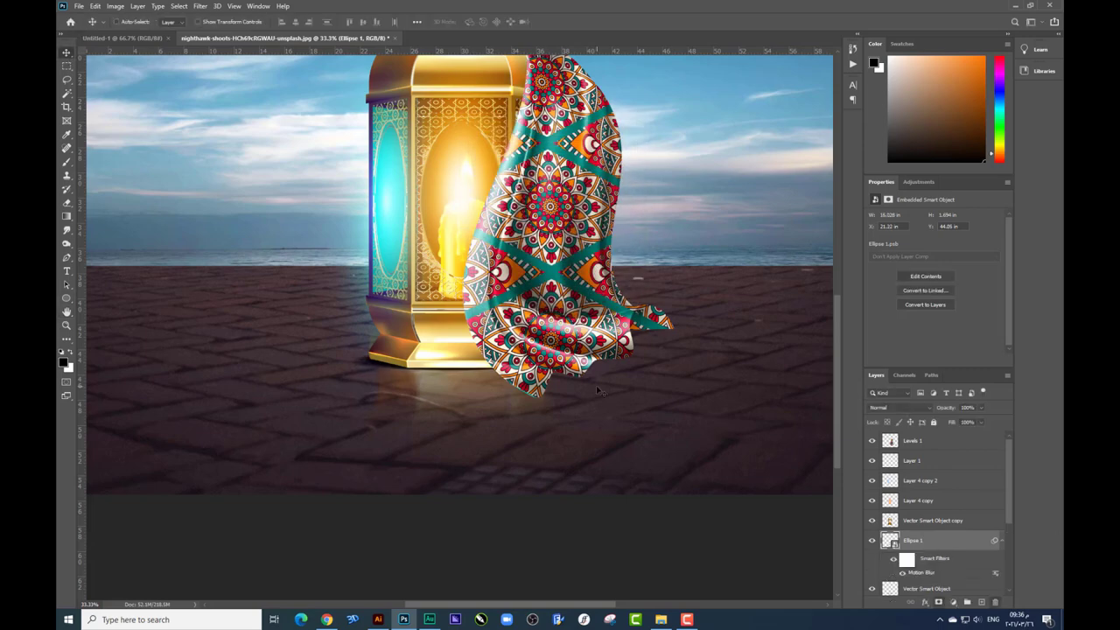
# Step: Duplicate the shadow ellipse and stretch the copy out to the left
pyautogui.click(981, 408)
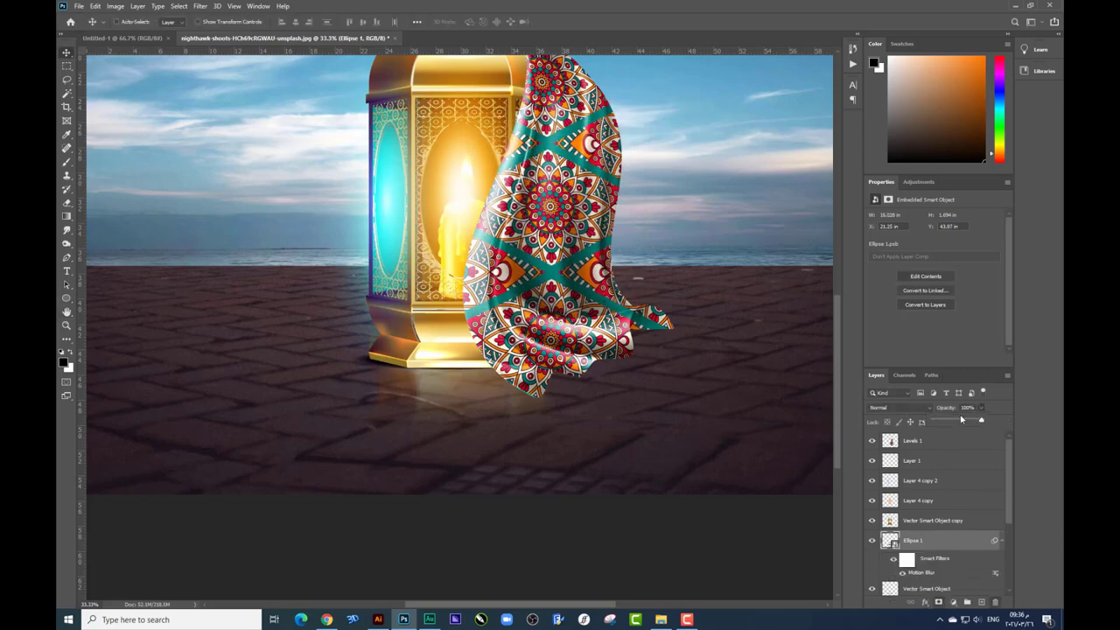
pyautogui.hotkey('ctrl', 'j')
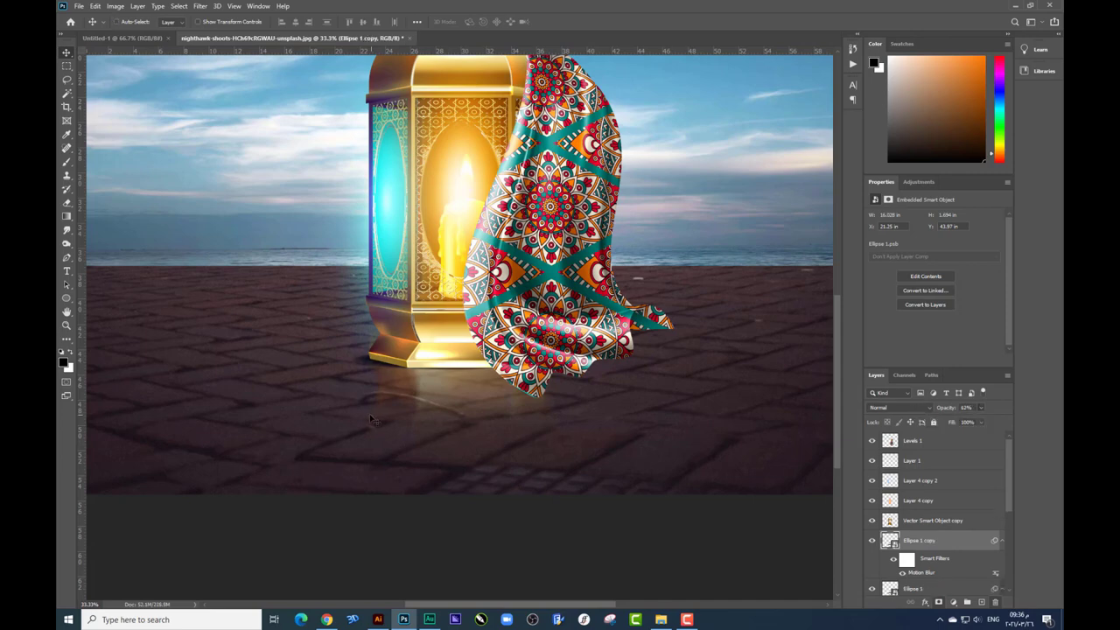
pyautogui.hotkey('ctrl', 't')
pyautogui.moveTo(361, 359); pyautogui.dragTo(264, 359)
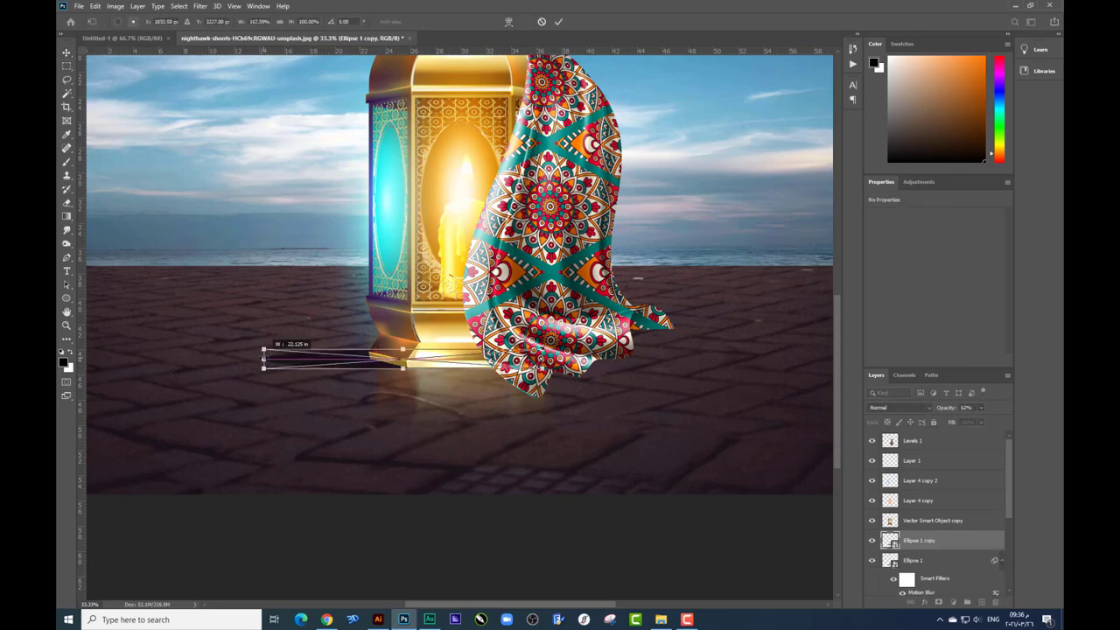
pyautogui.press('Return')
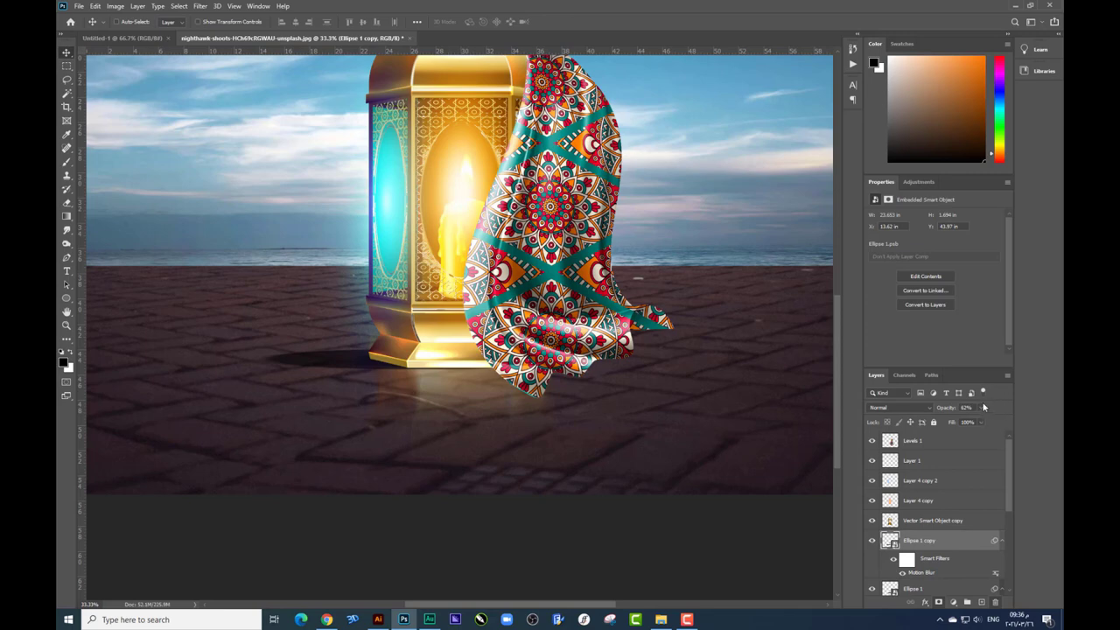
# Step: Fade the shadow copy to 27% opacity and give it a 40.1 Gaussian Blur
pyautogui.click(981, 408)
pyautogui.moveTo(983, 421); pyautogui.dragTo(960, 422)
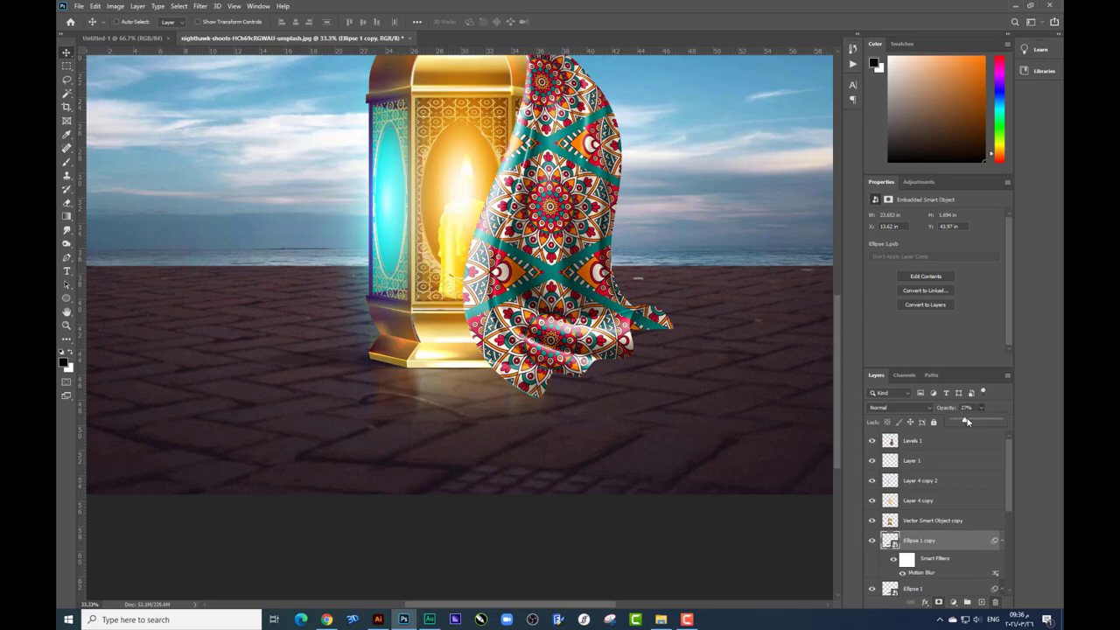
pyautogui.hotkey('ctrl', '-')
pyautogui.click(200, 6)
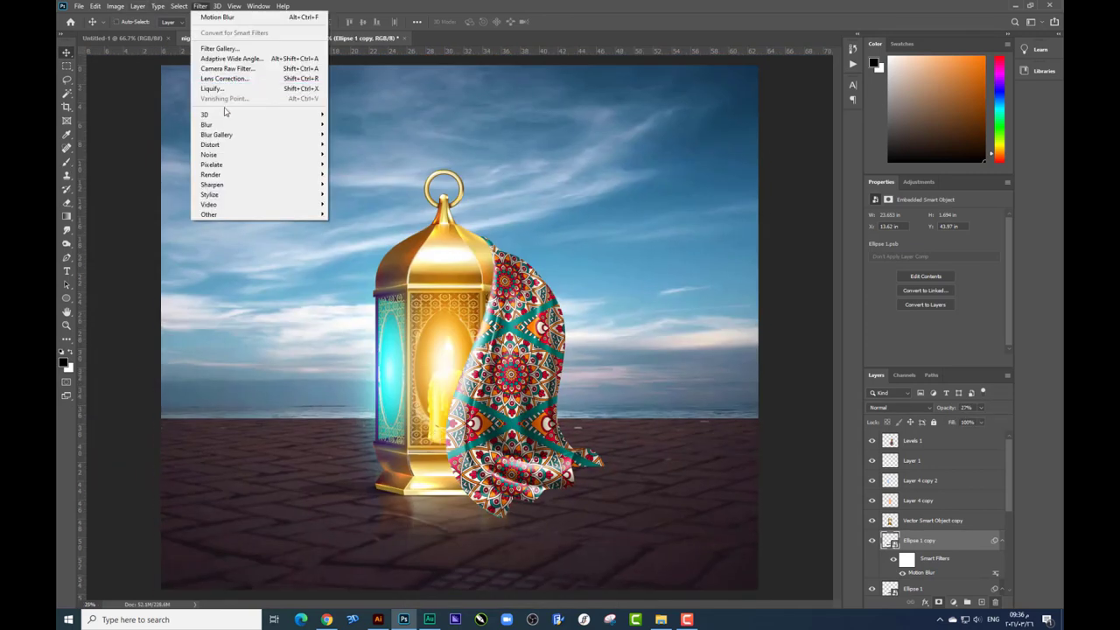
pyautogui.click(355, 163)
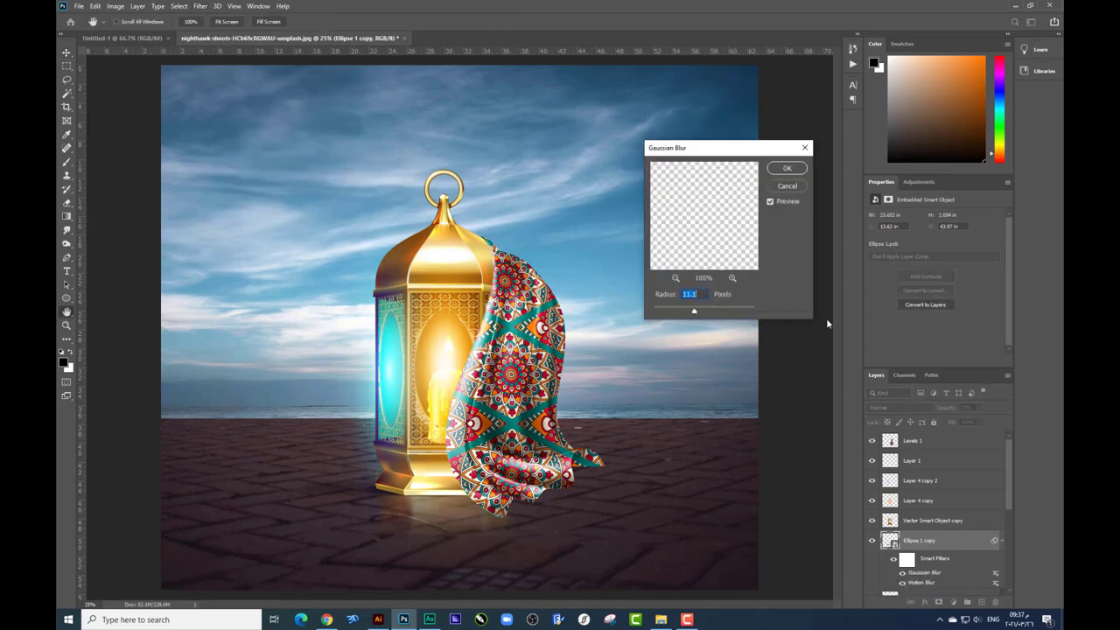
# Step: Apply the Gaussian Blur to Ellipse 1 copy and set its opacity to 47%
pyautogui.press('Return')
pyautogui.moveTo(978, 421); pyautogui.dragTo(980, 422)
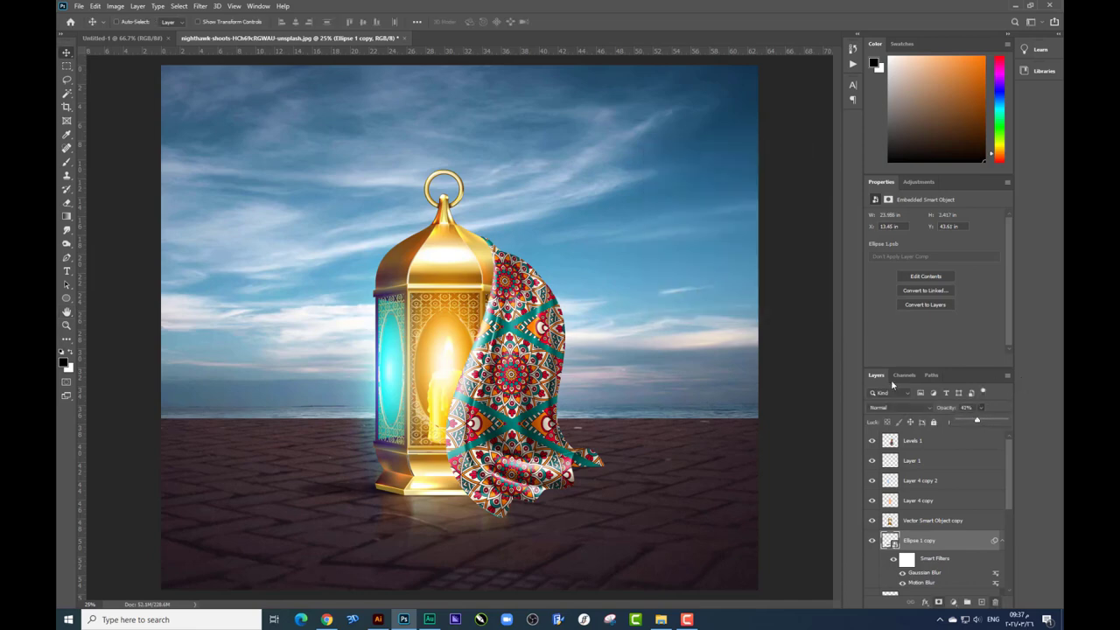
pyautogui.hotkey('ctrl', '-')
pyautogui.moveTo(515, 393); pyautogui.dragTo(537, 367)
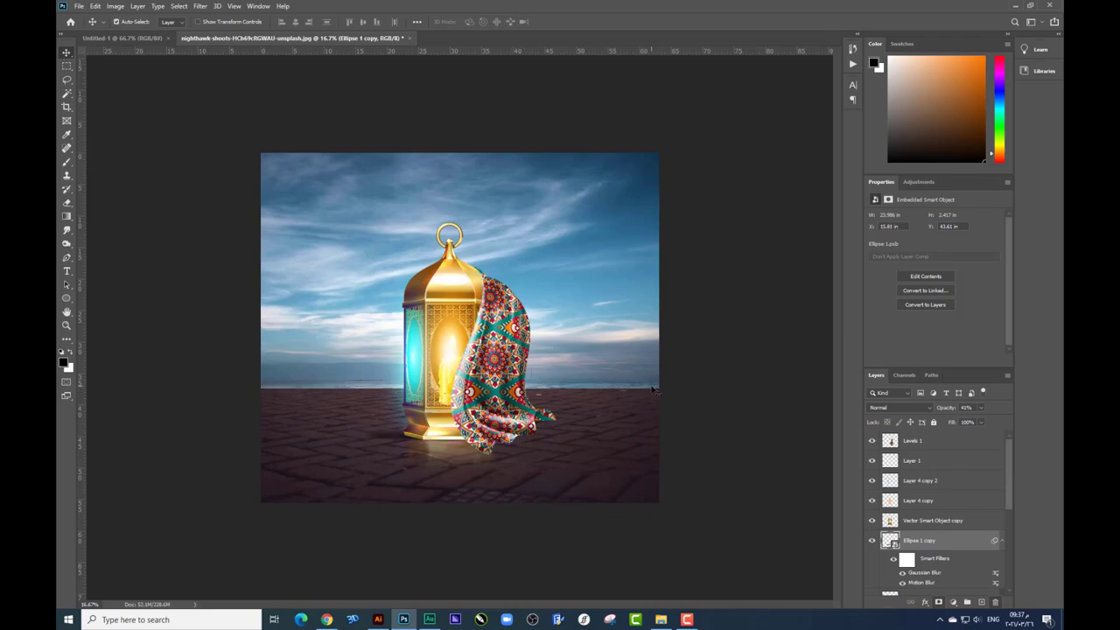
# Step: Zoom in on the lantern and cloth, then select Levels 1 and Layer 1
pyautogui.hotkey('ctrl', '+')
pyautogui.hotkey('ctrl', '-')
pyautogui.hotkey('ctrl', '+')
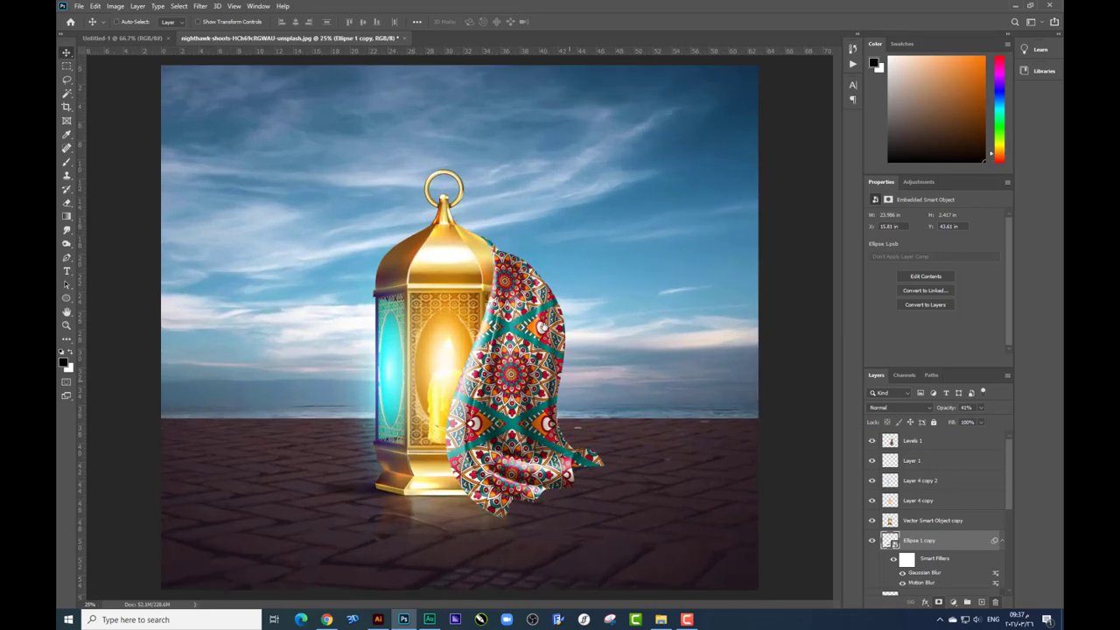
pyautogui.hotkey('ctrl', '+')
pyautogui.moveTo(602, 424); pyautogui.dragTo(506, 310)
pyautogui.keyDown('ctrl'); pyautogui.click(506, 309); pyautogui.keyUp('ctrl')
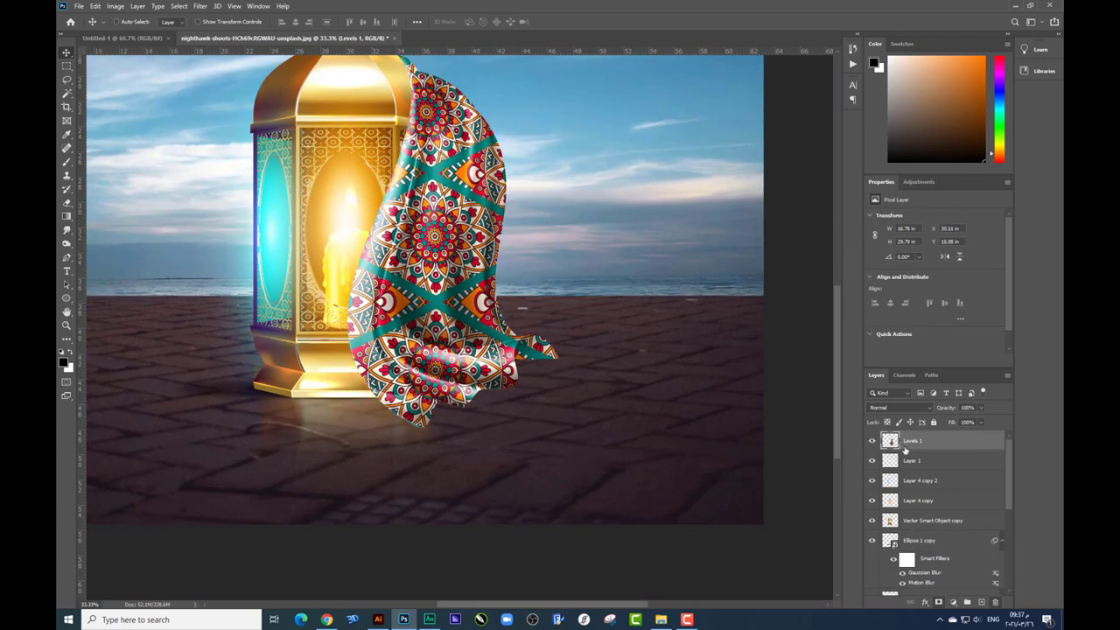
pyautogui.click(912, 460)
# Step: Add a new layer above Layer 1 and set up a Soft Round brush
pyautogui.click(981, 602)
pyautogui.press('b')
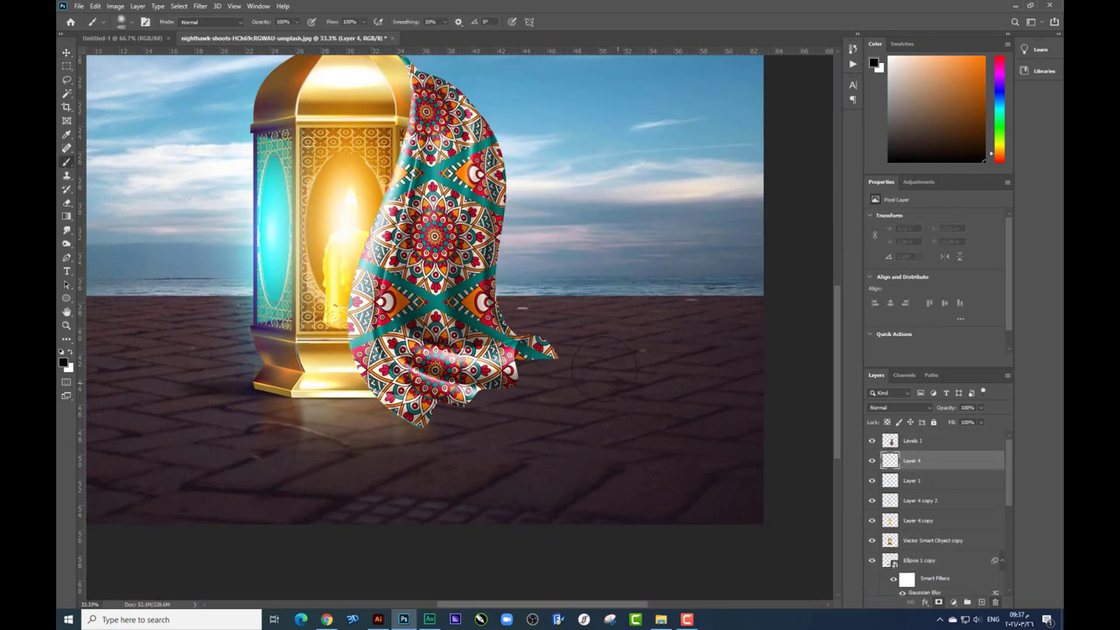
pyautogui.click(362, 26)
pyautogui.rightClick(542, 350)
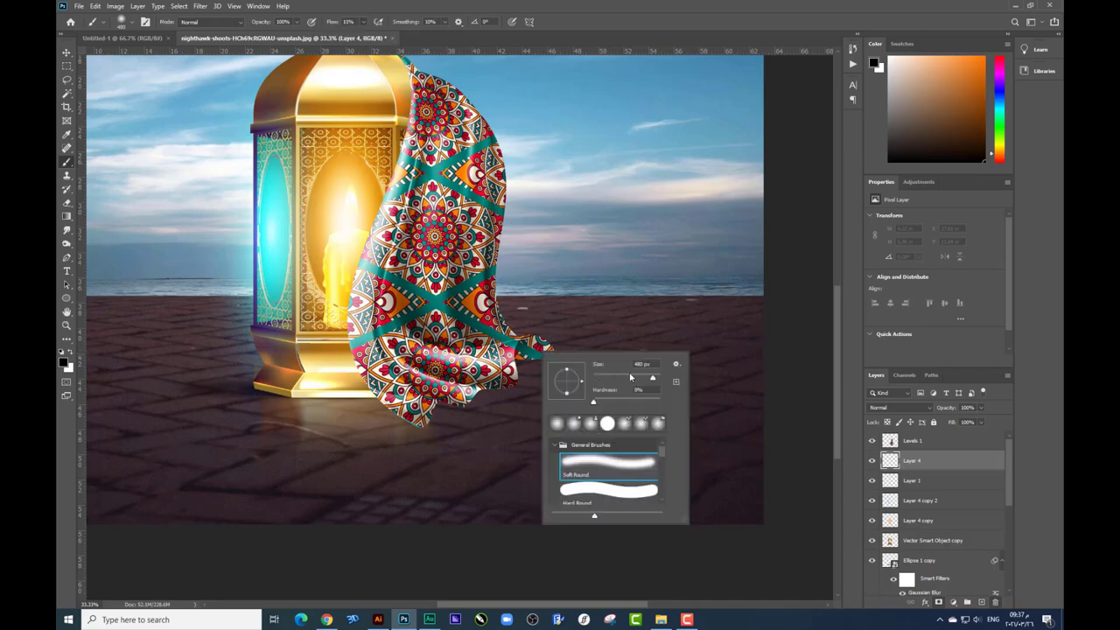
pyautogui.click(530, 357)
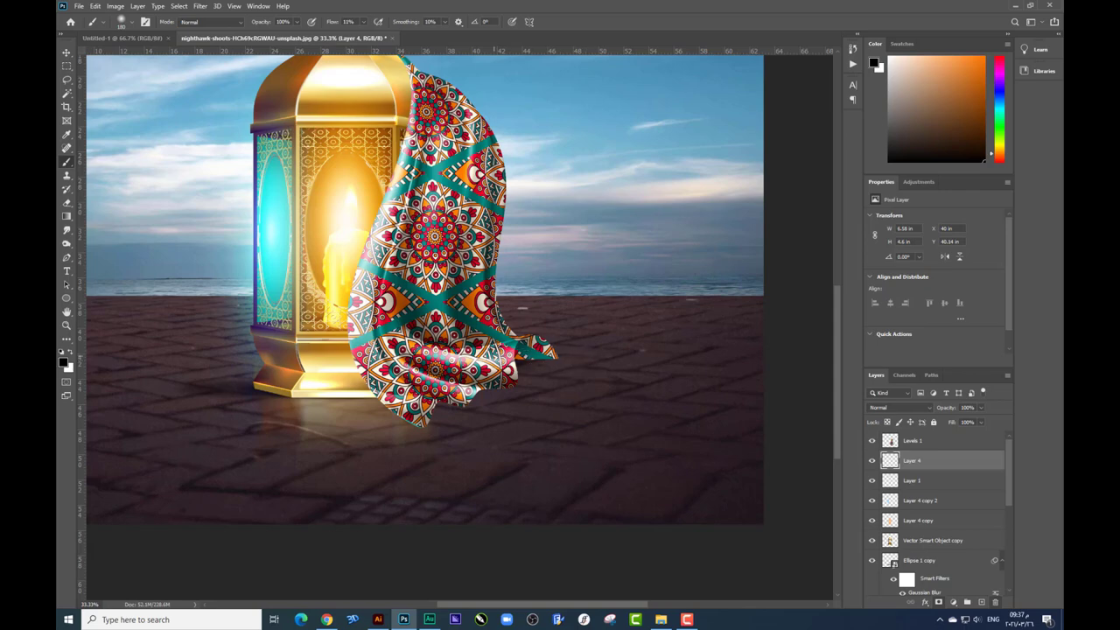
# Step: Paint a soft dark shadow beneath the cloth tip with flow lowered to 25%
pyautogui.moveTo(490, 368)
pyautogui.mouseDown()
pyautogui.moveTo(529, 381)
pyautogui.moveTo(488, 399)
pyautogui.moveTo(495, 414)
pyautogui.moveTo(406, 416)
pyautogui.mouseUp()
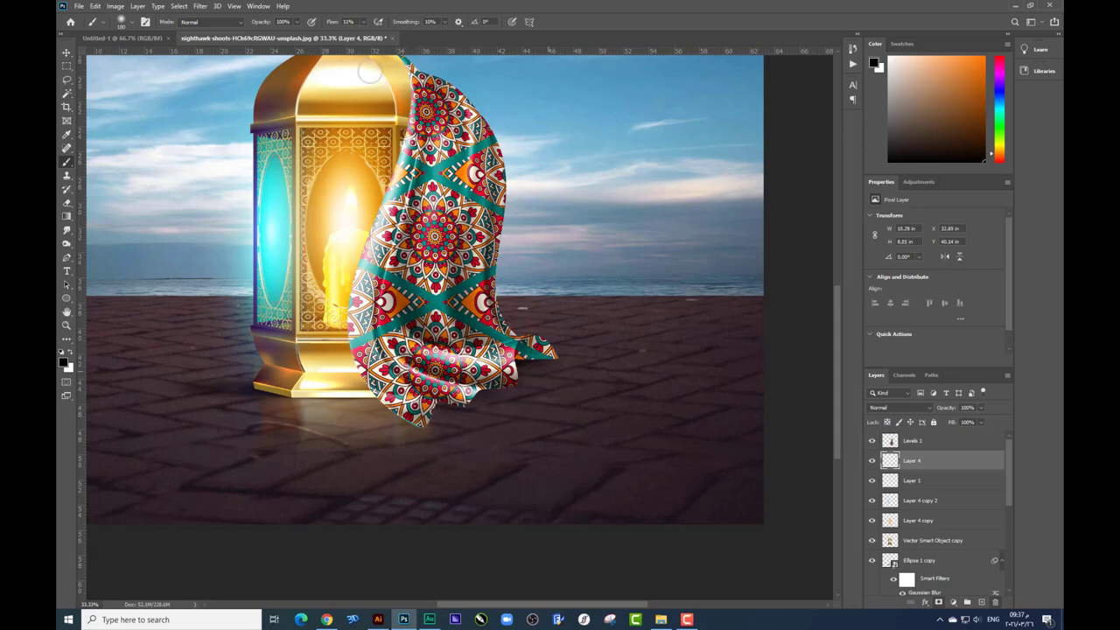
pyautogui.click(364, 21)
pyautogui.moveTo(506, 384); pyautogui.dragTo(547, 344)
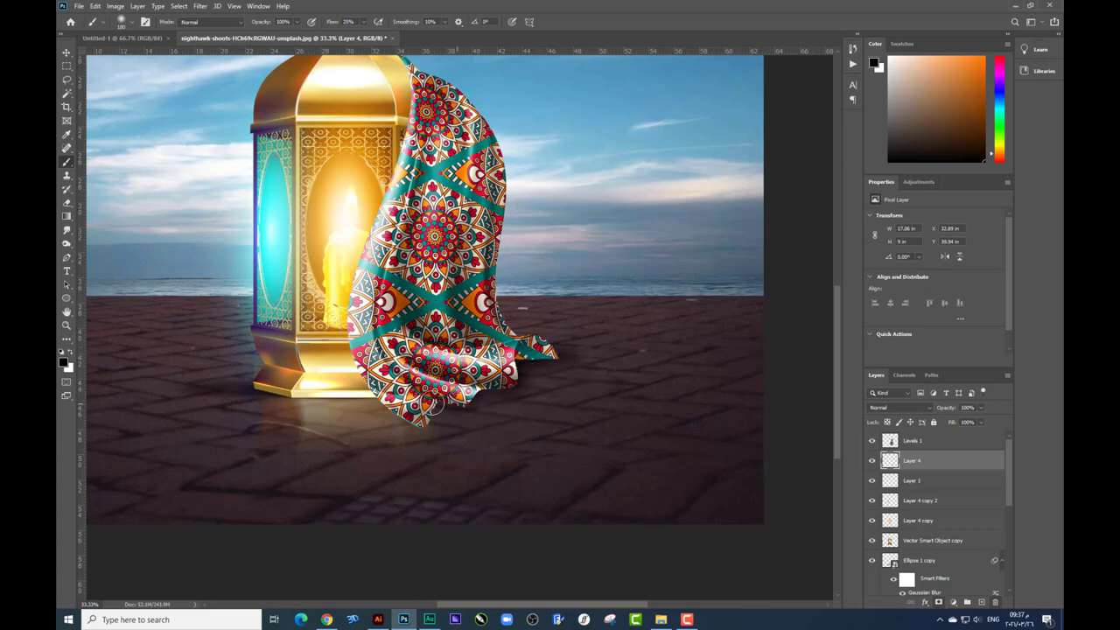
pyautogui.moveTo(445, 430); pyautogui.dragTo(437, 425)
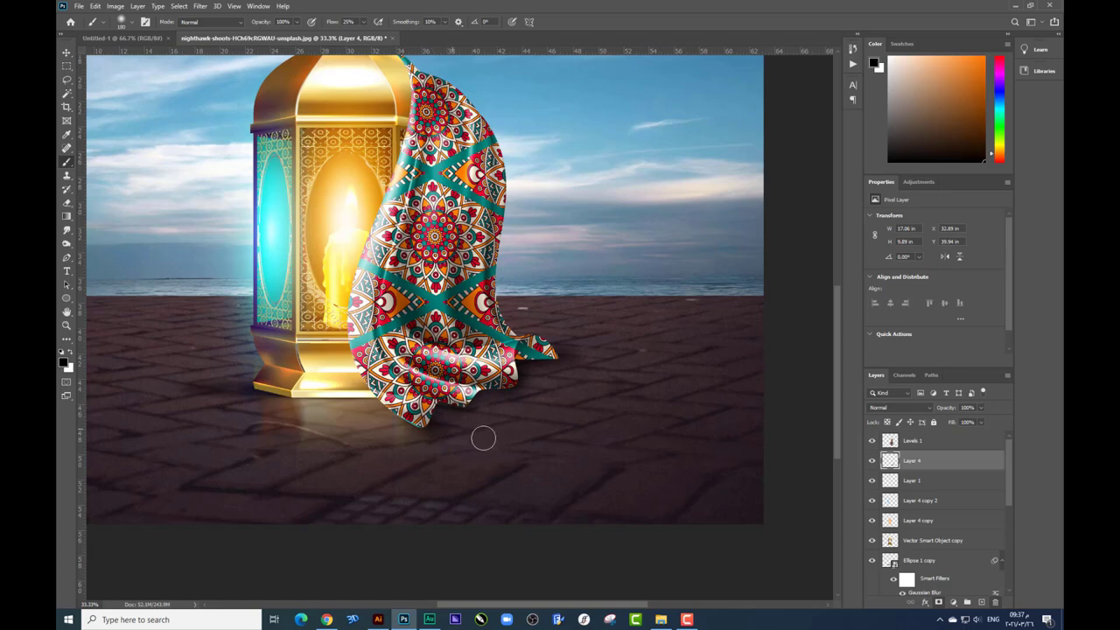
pyautogui.click(915, 442)
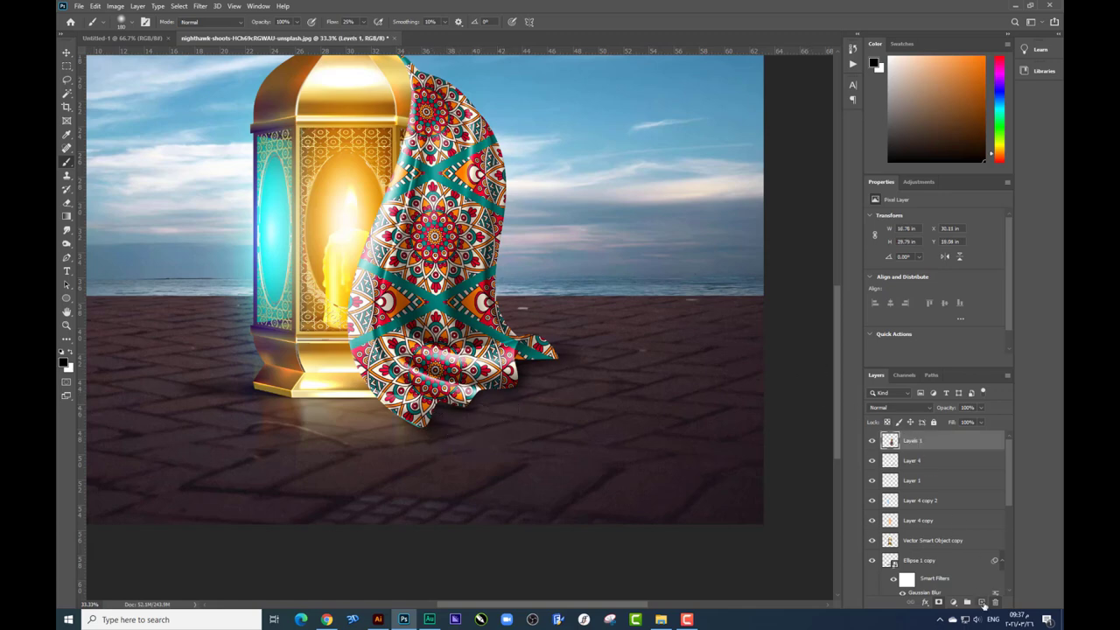
# Step: Brush a dark shadow under the cloth's lower edge on a new layer above Levels 1
pyautogui.click(982, 603)
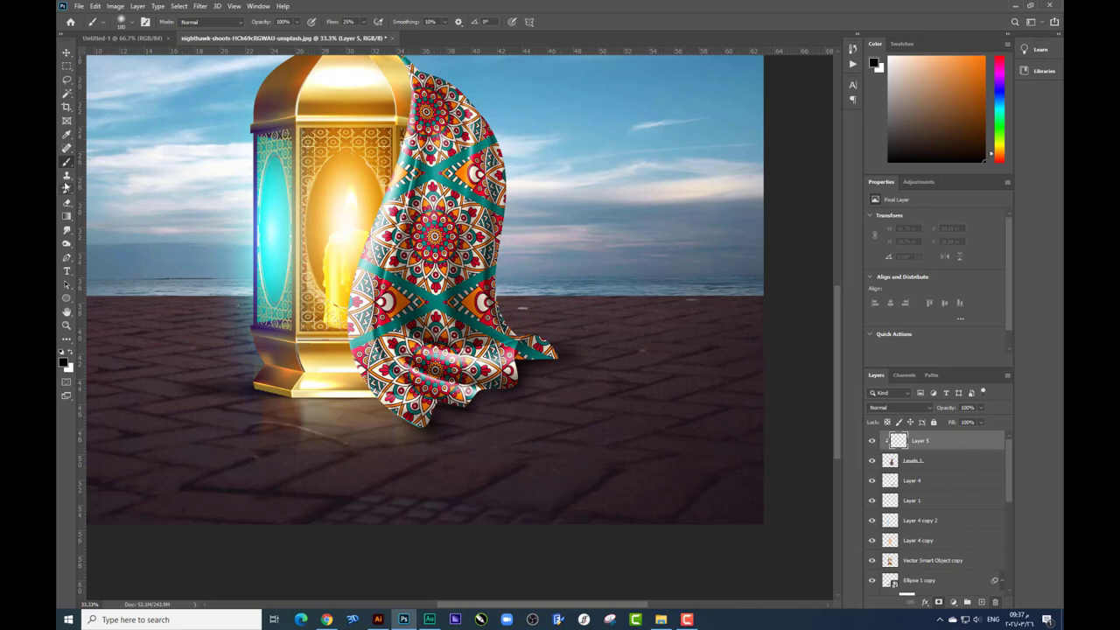
pyautogui.moveTo(440, 434)
pyautogui.mouseDown()
pyautogui.moveTo(420, 425)
pyautogui.moveTo(434, 411)
pyautogui.moveTo(525, 388)
pyautogui.moveTo(516, 366)
pyautogui.moveTo(543, 366)
pyautogui.moveTo(547, 328)
pyautogui.moveTo(571, 371)
pyautogui.mouseUp()
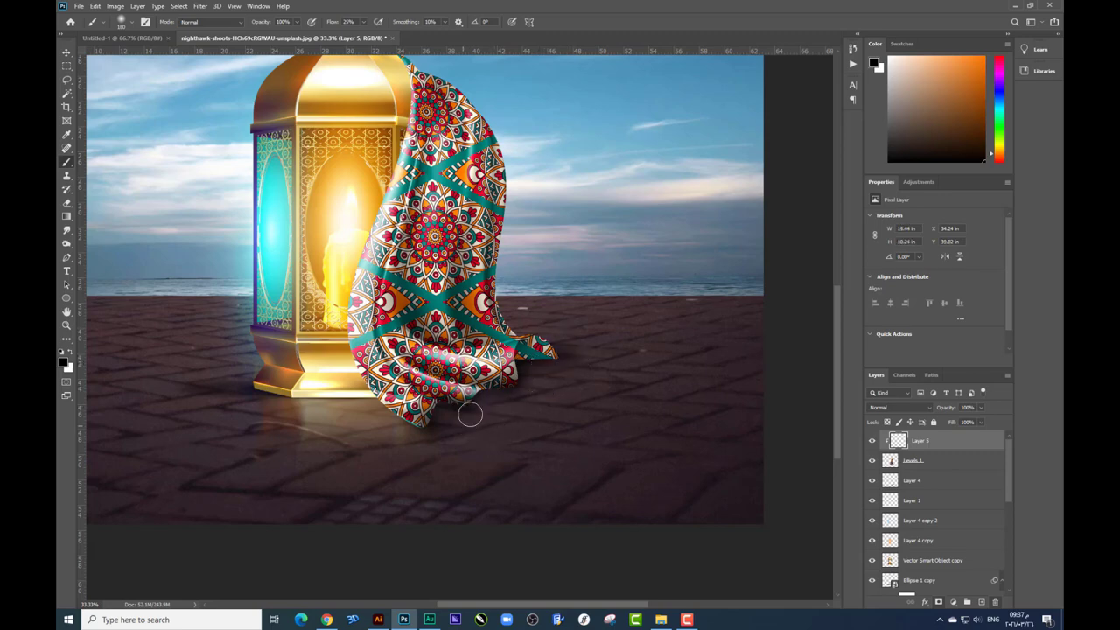
pyautogui.click(926, 481)
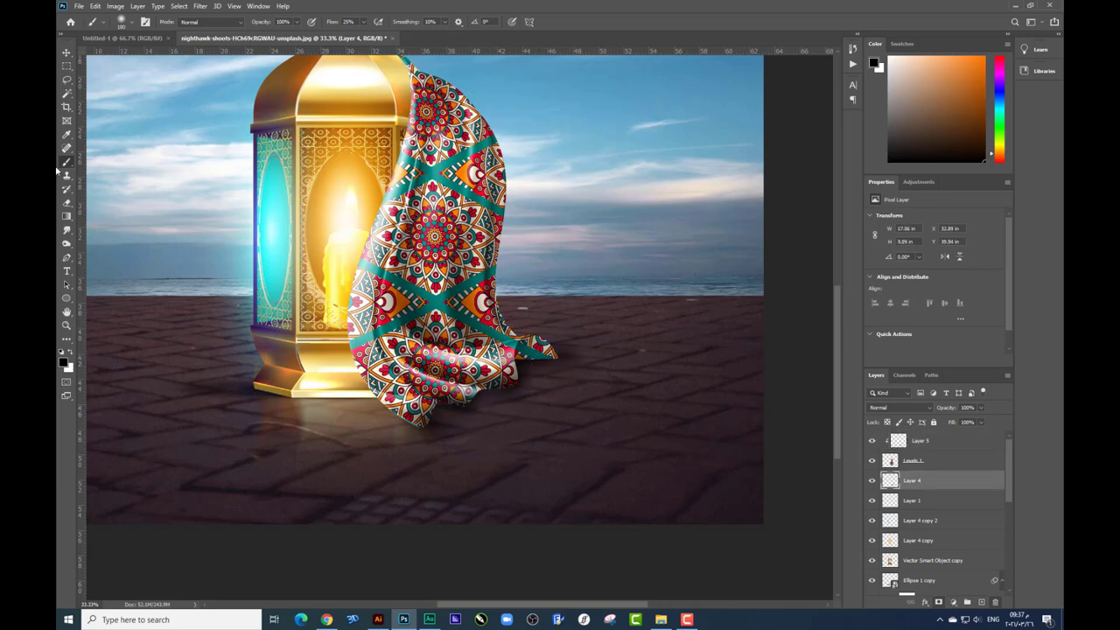
# Step: Erase stray shadow paint below the cloth tip on Layer 4 and fade it to 71%
pyautogui.click(67, 195)
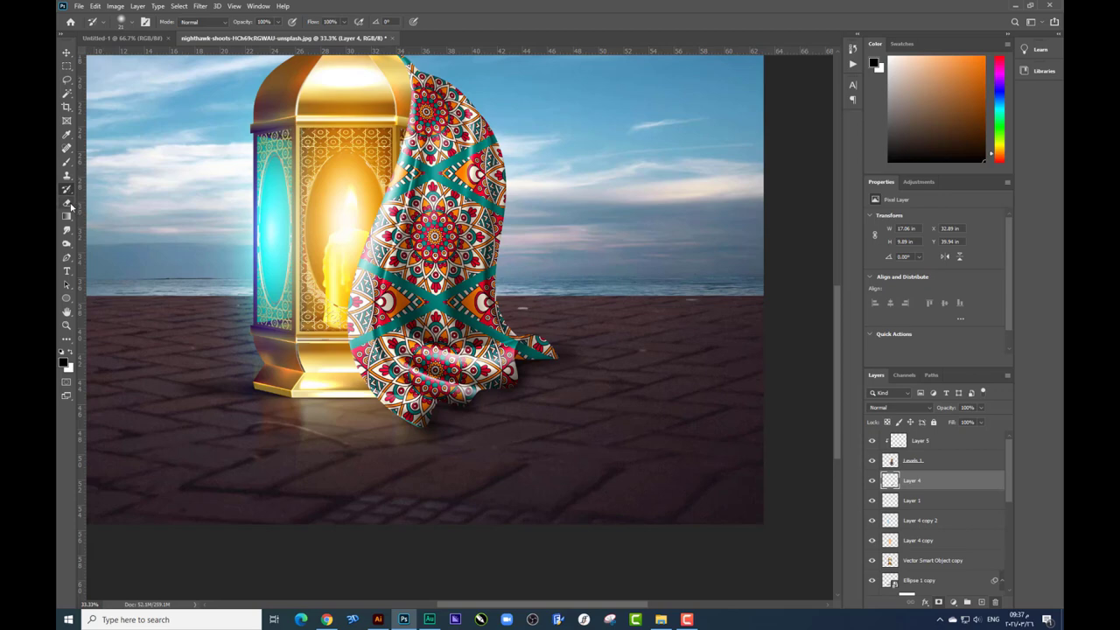
pyautogui.click(66, 203)
pyautogui.rightClick(638, 341)
pyautogui.press('Escape')
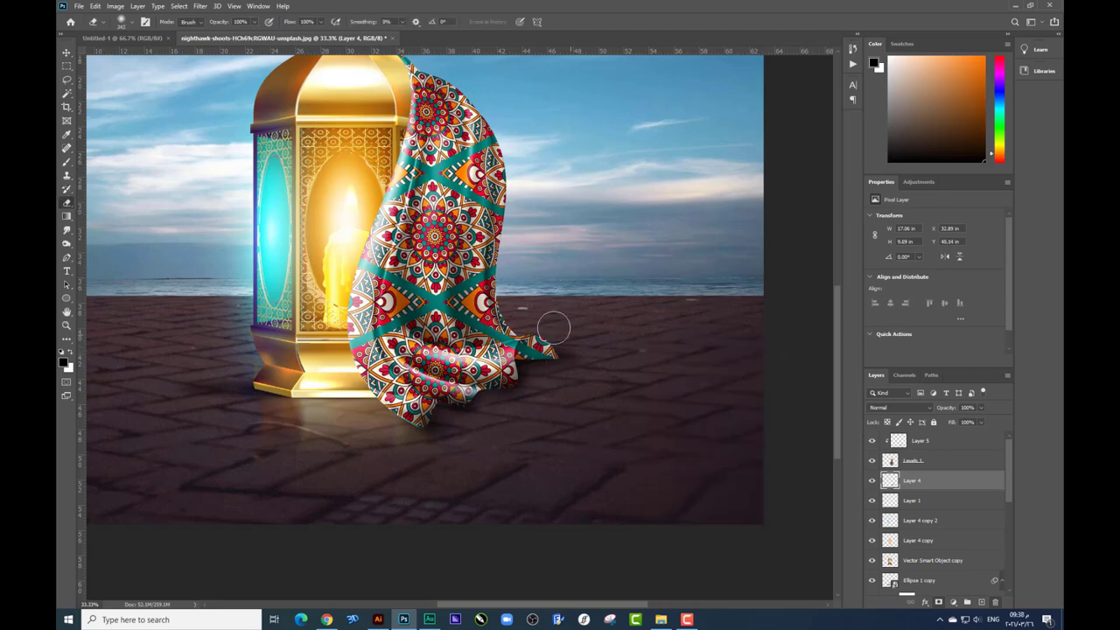
pyautogui.moveTo(392, 413); pyautogui.dragTo(462, 452)
pyautogui.moveTo(982, 413); pyautogui.dragTo(967, 424)
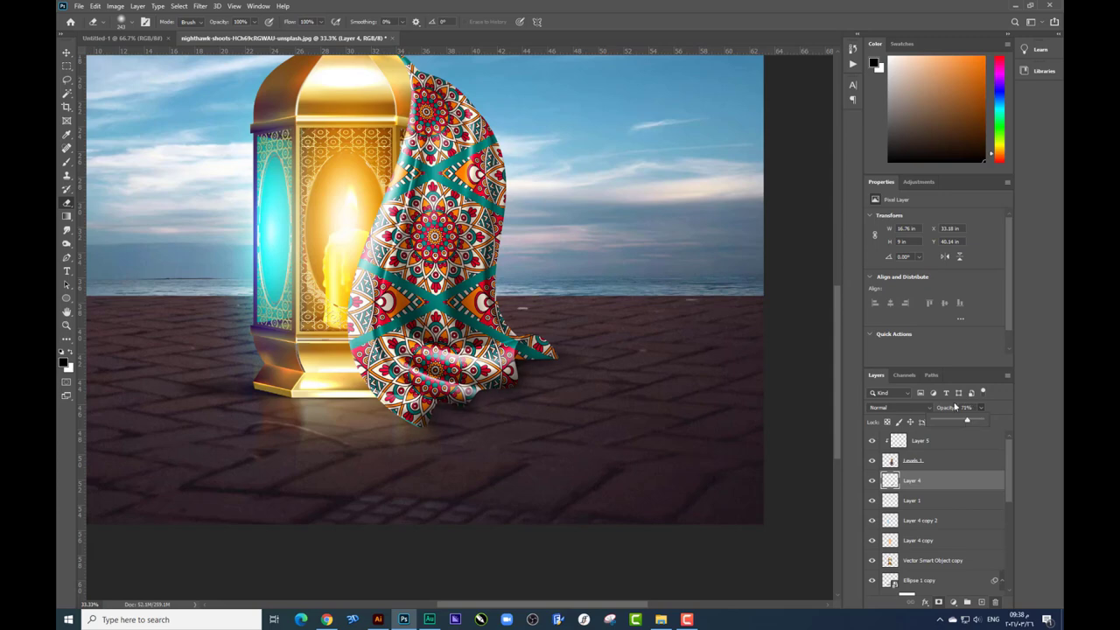
pyautogui.hotkey('ctrl', '-')
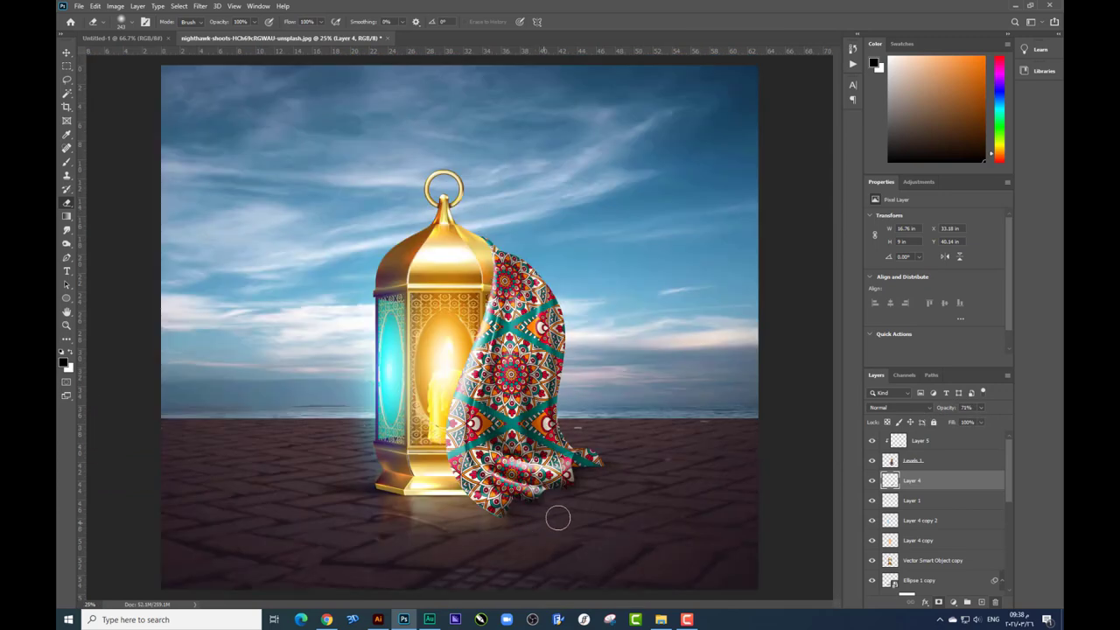
# Step: Nudge the cloth slightly left and up, then add an empty Layer 6 above Layer 4
pyautogui.click(66, 53)
pyautogui.rightClick(480, 275)
pyautogui.click(525, 281)
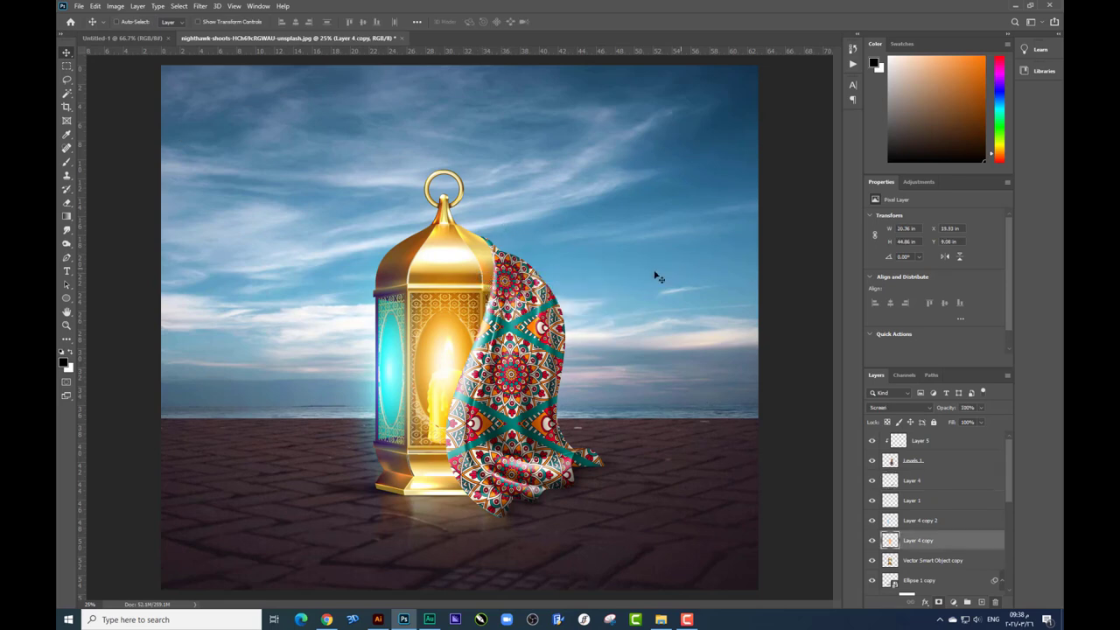
pyautogui.rightClick(564, 300)
pyautogui.click(548, 315)
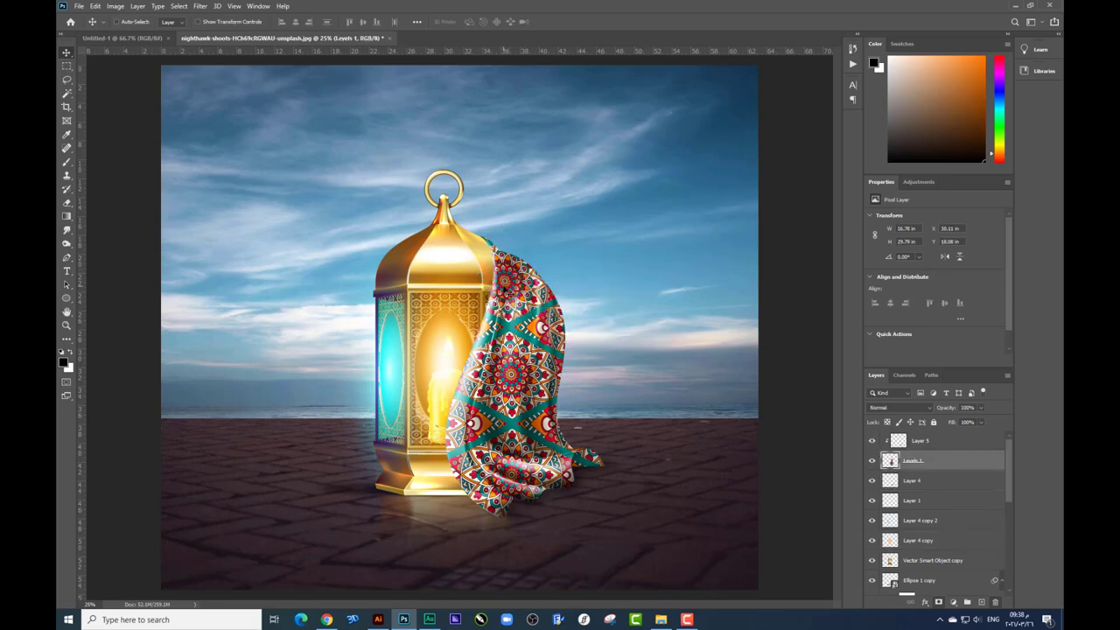
pyautogui.moveTo(507, 291); pyautogui.dragTo(500, 288)
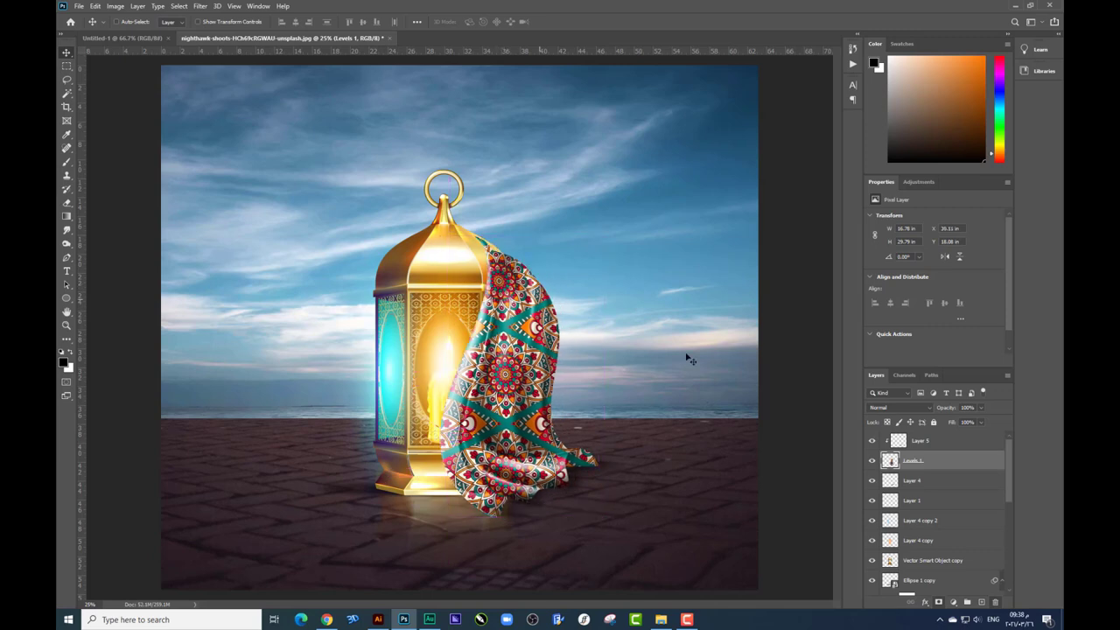
pyautogui.click(954, 481)
pyautogui.click(981, 602)
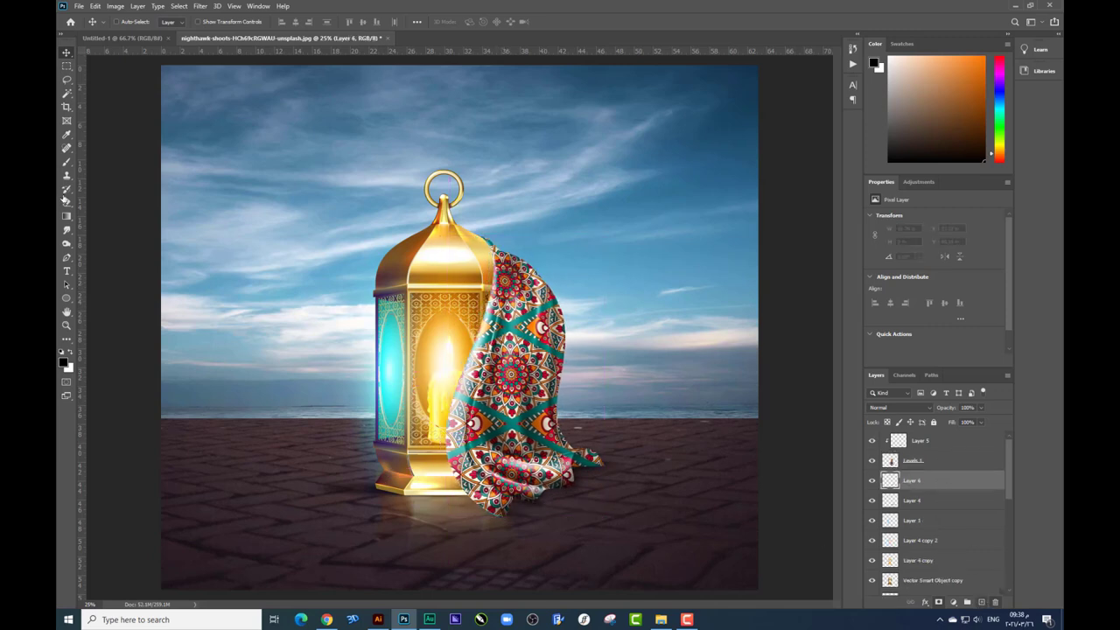
# Step: Paint shading along the cloth and lower lantern edge, placing Layer 6 below Layer 4 copy
pyautogui.click(65, 162)
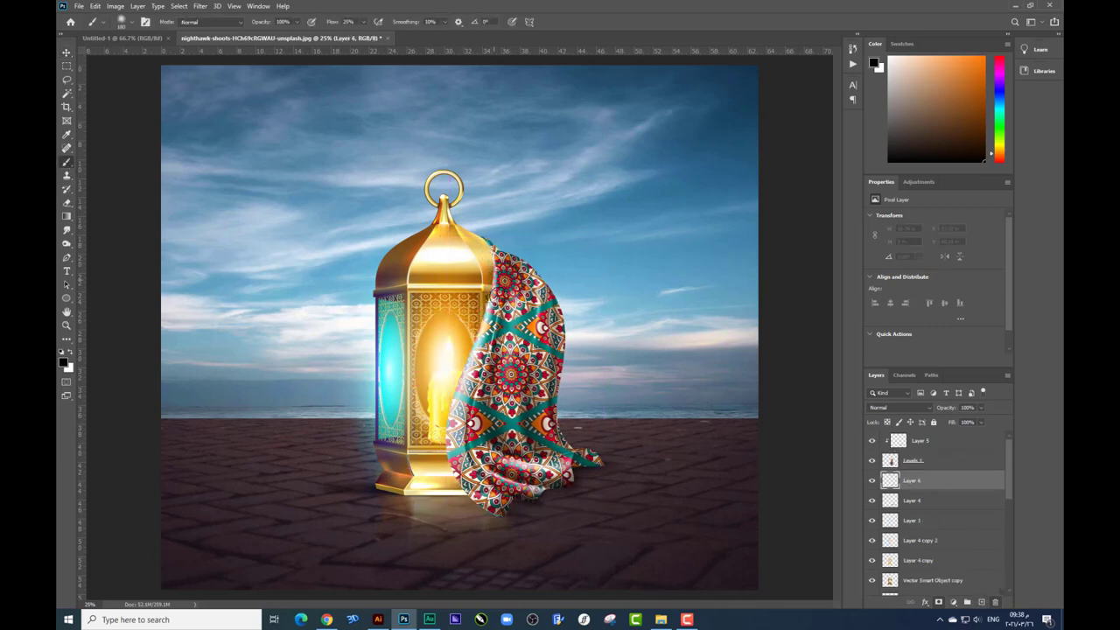
pyautogui.moveTo(486, 247)
pyautogui.mouseDown()
pyautogui.moveTo(496, 290)
pyautogui.moveTo(464, 473)
pyautogui.mouseUp()
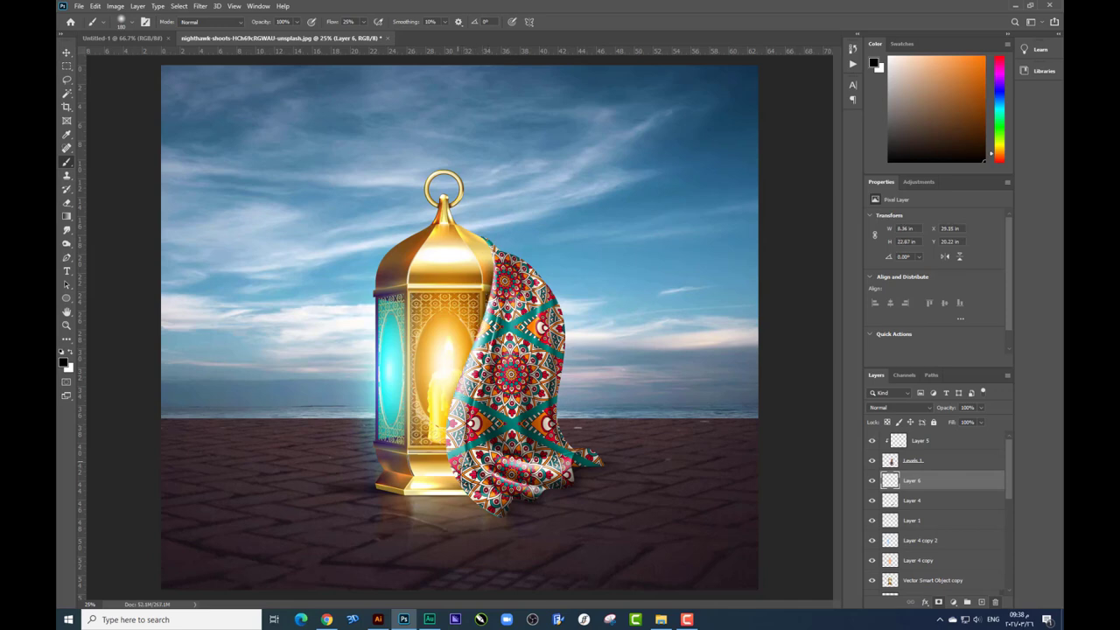
pyautogui.moveTo(457, 477); pyautogui.dragTo(482, 500)
pyautogui.moveTo(455, 451); pyautogui.dragTo(479, 494)
pyautogui.moveTo(492, 242); pyautogui.dragTo(488, 249)
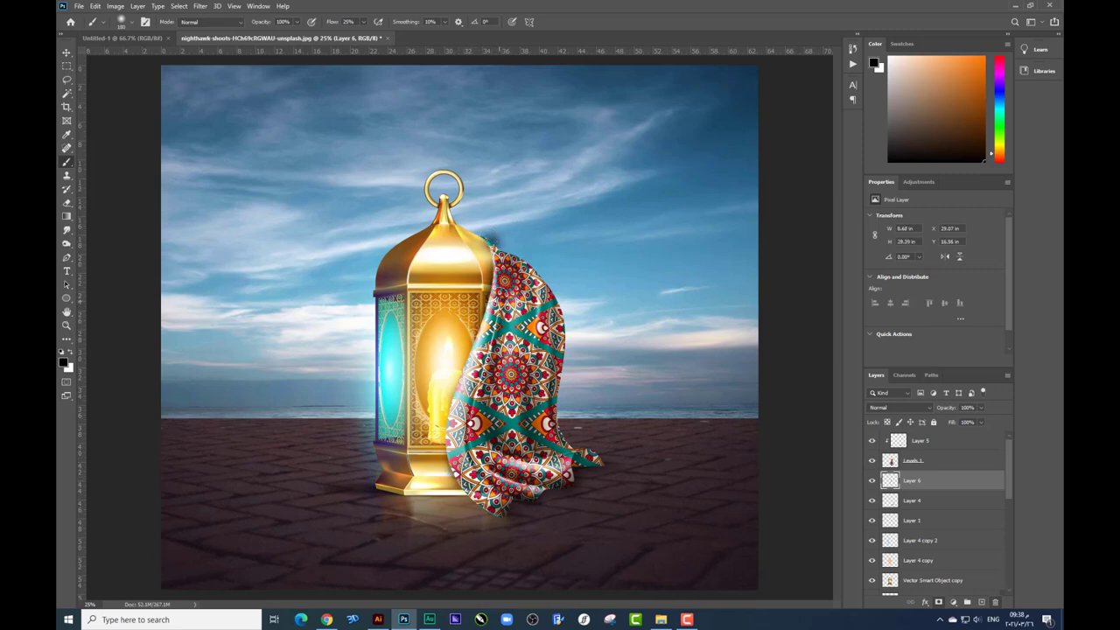
pyautogui.moveTo(915, 561); pyautogui.dragTo(915, 564)
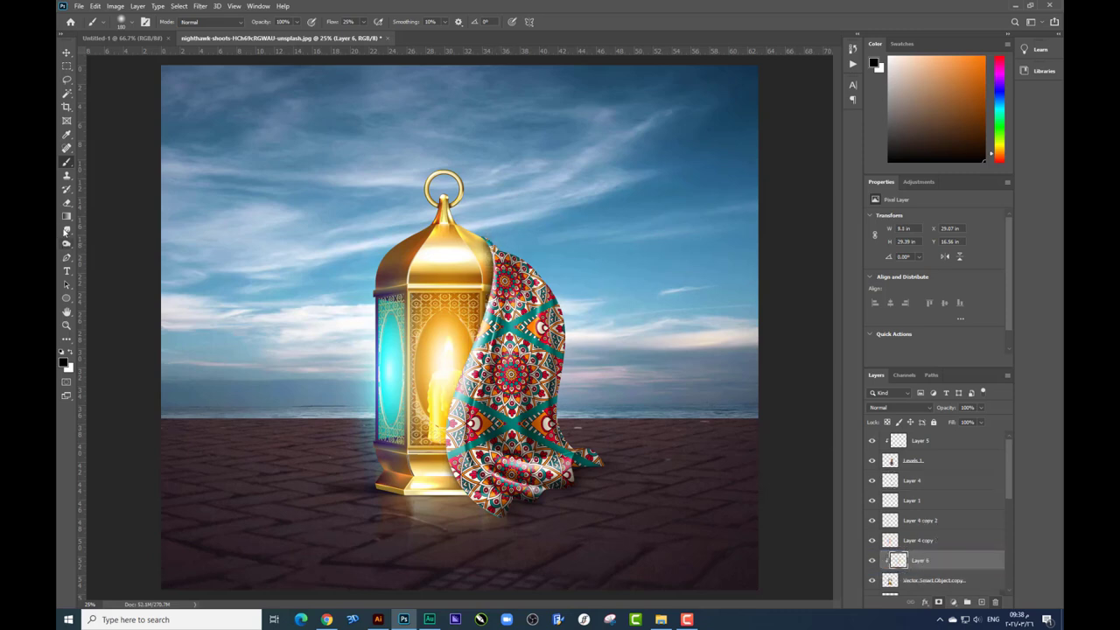
# Step: Select the sky layer and switch to the Ramadan 2021 folder in File Explorer
pyautogui.click(66, 202)
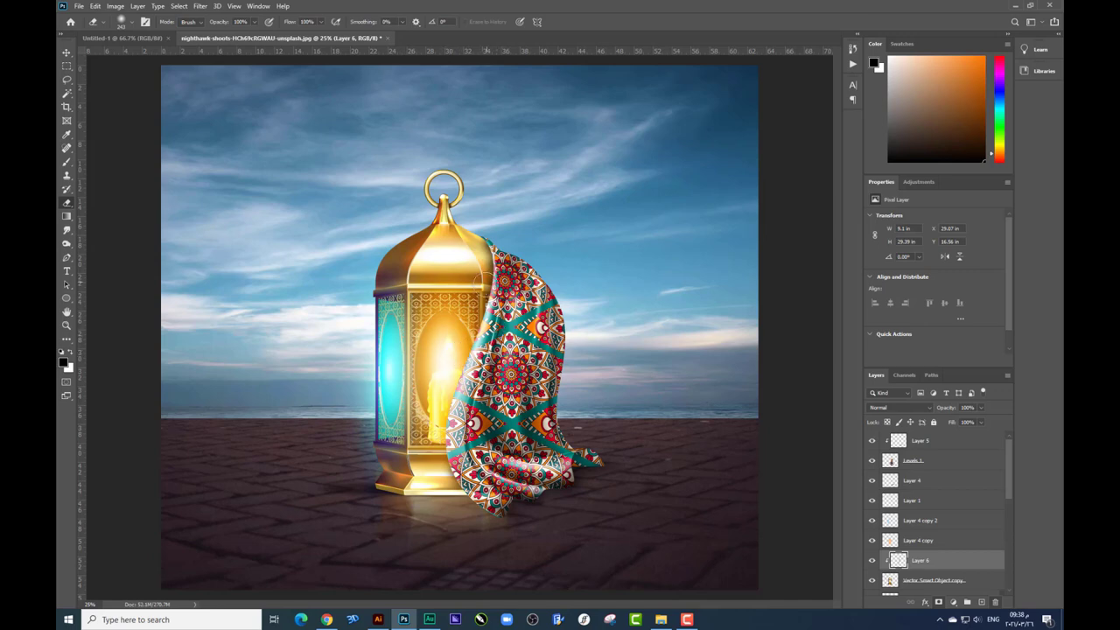
pyautogui.hotkey('ctrl', '-')
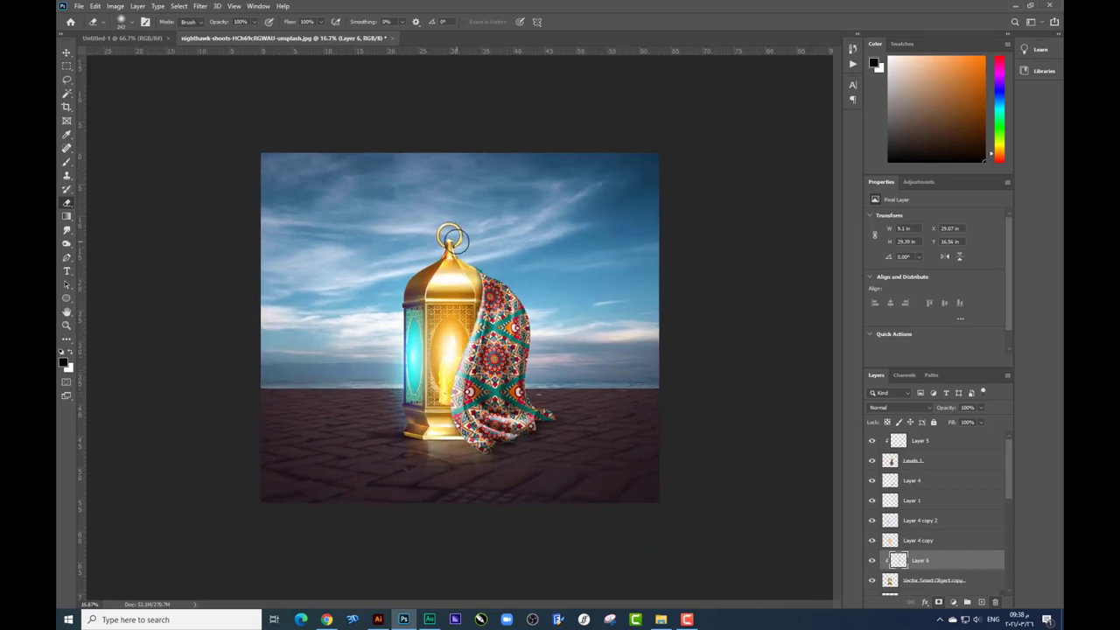
pyautogui.hotkey('ctrl', '+')
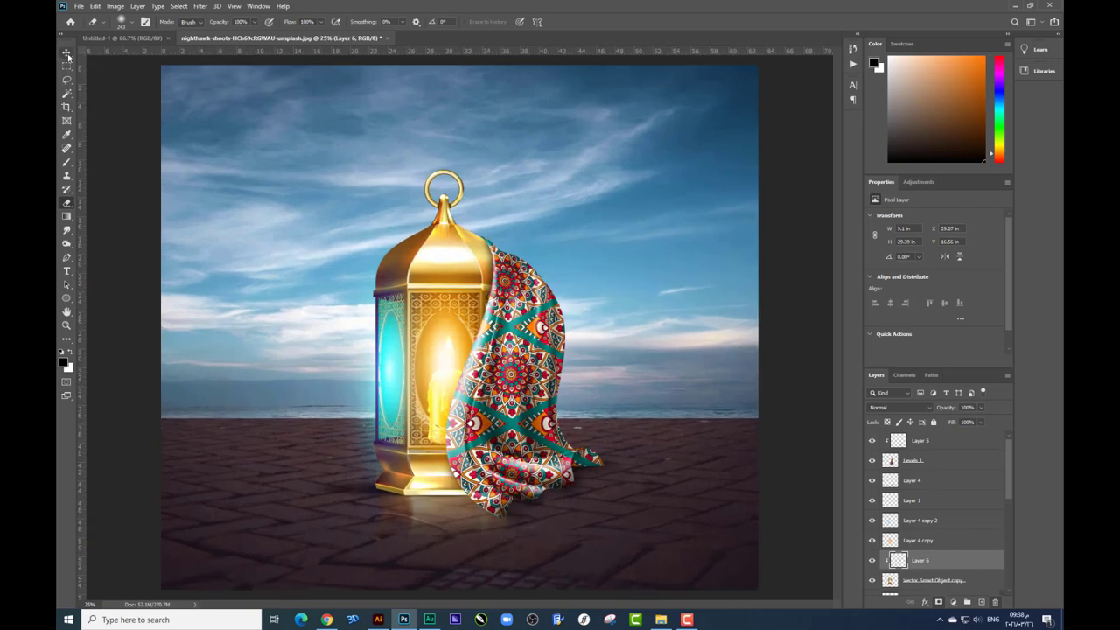
pyautogui.click(68, 55)
pyautogui.click(557, 140)
pyautogui.hotkey('alt', 'Tab')
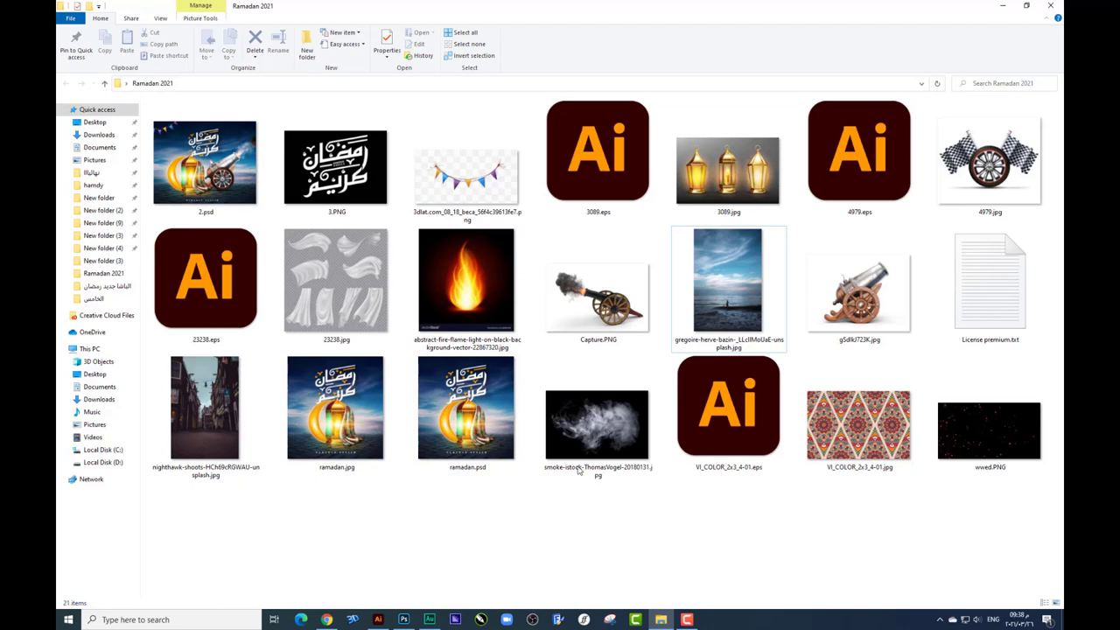
# Step: Draw a large black circle left of the lantern and move Ellipse 2 to the top
pyautogui.click(403, 619)
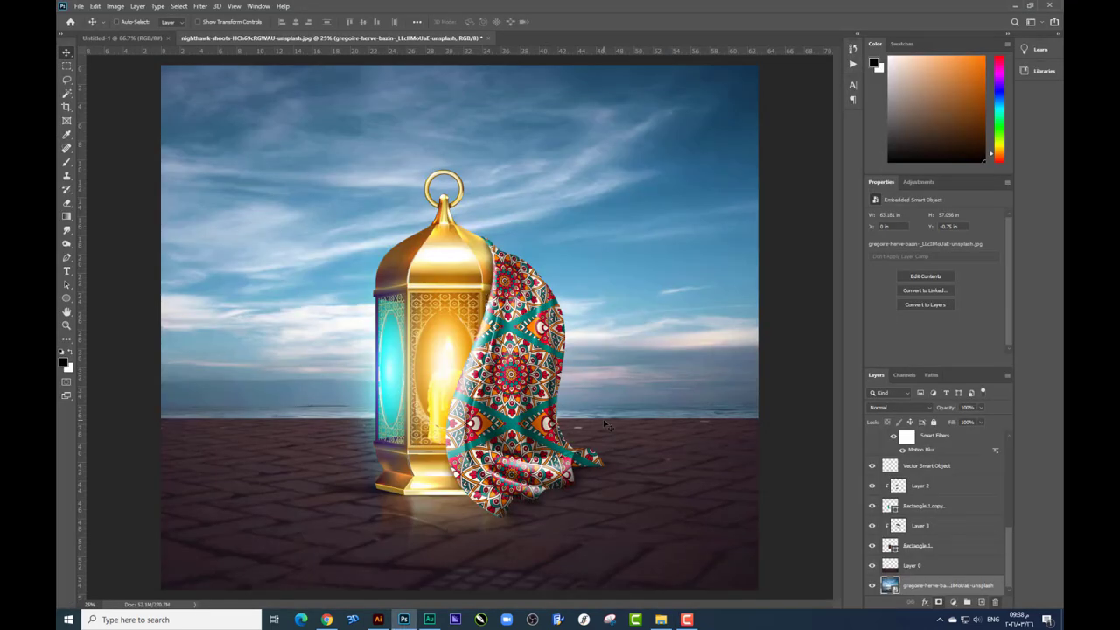
pyautogui.click(68, 298)
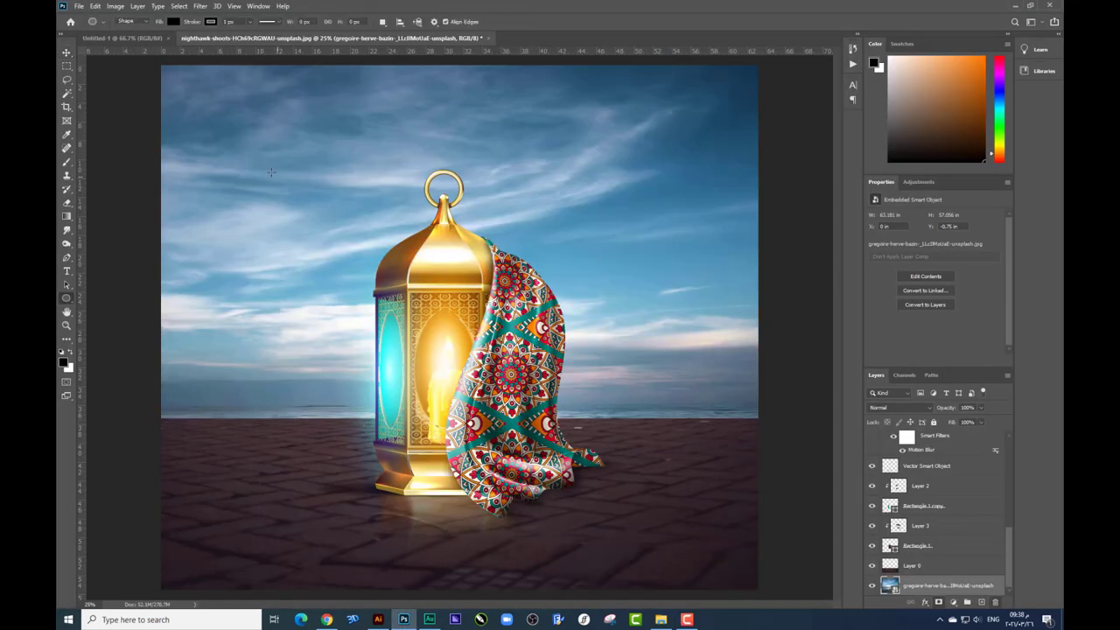
pyautogui.moveTo(259, 163); pyautogui.dragTo(502, 400)
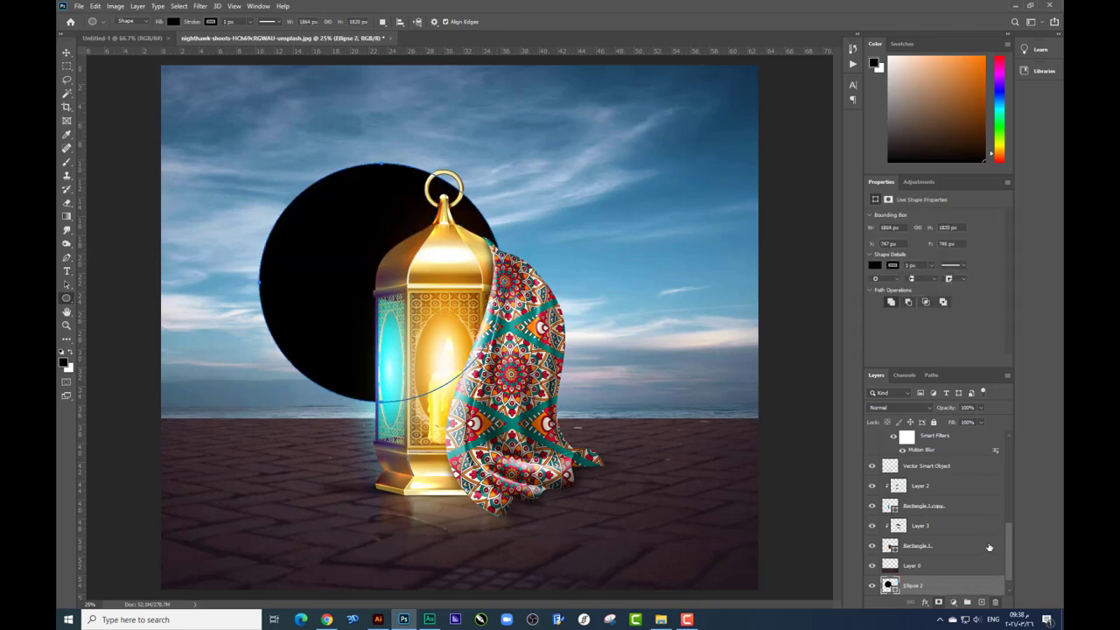
pyautogui.moveTo(939, 481)
pyautogui.mouseDown()
pyautogui.moveTo(943, 300)
pyautogui.moveTo(906, 424)
pyautogui.mouseUp()
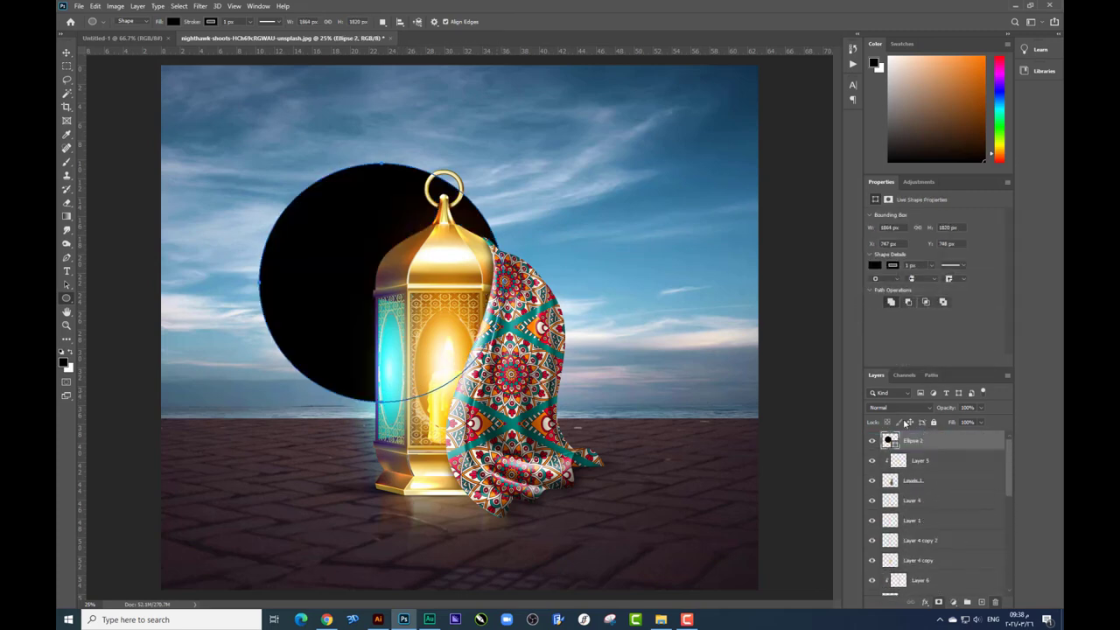
# Step: Duplicate the circle, fill the copy white, and offset it up and right
pyautogui.hotkey('ctrl', 'j')
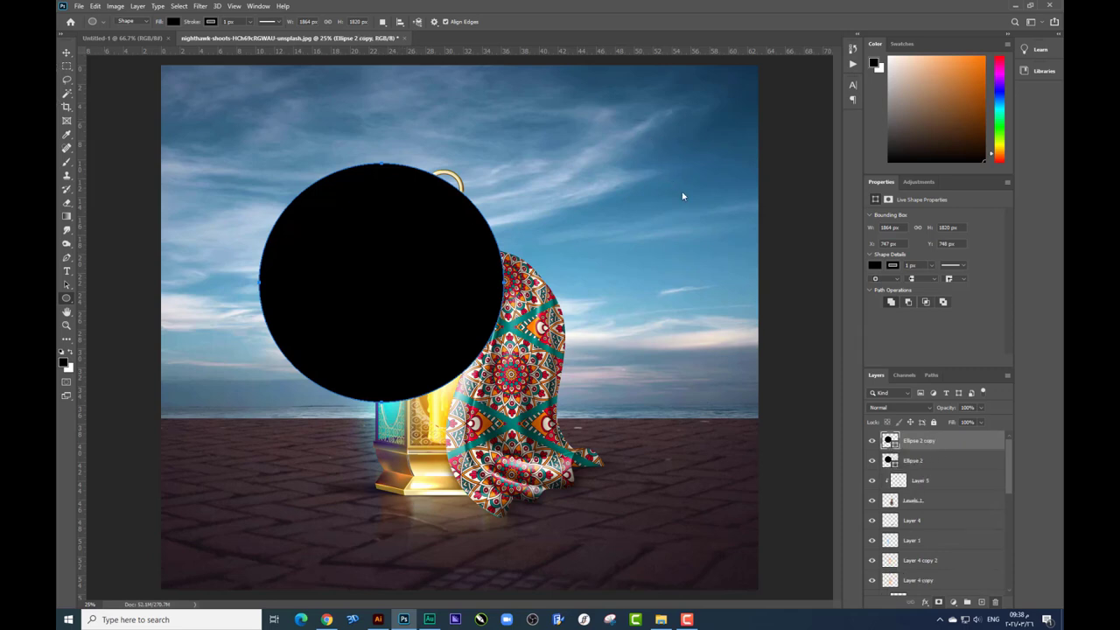
pyautogui.doubleClick(890, 440)
pyautogui.click(692, 369)
pyautogui.click(922, 365)
pyautogui.press('v')
pyautogui.moveTo(360, 224); pyautogui.dragTo(378, 200)
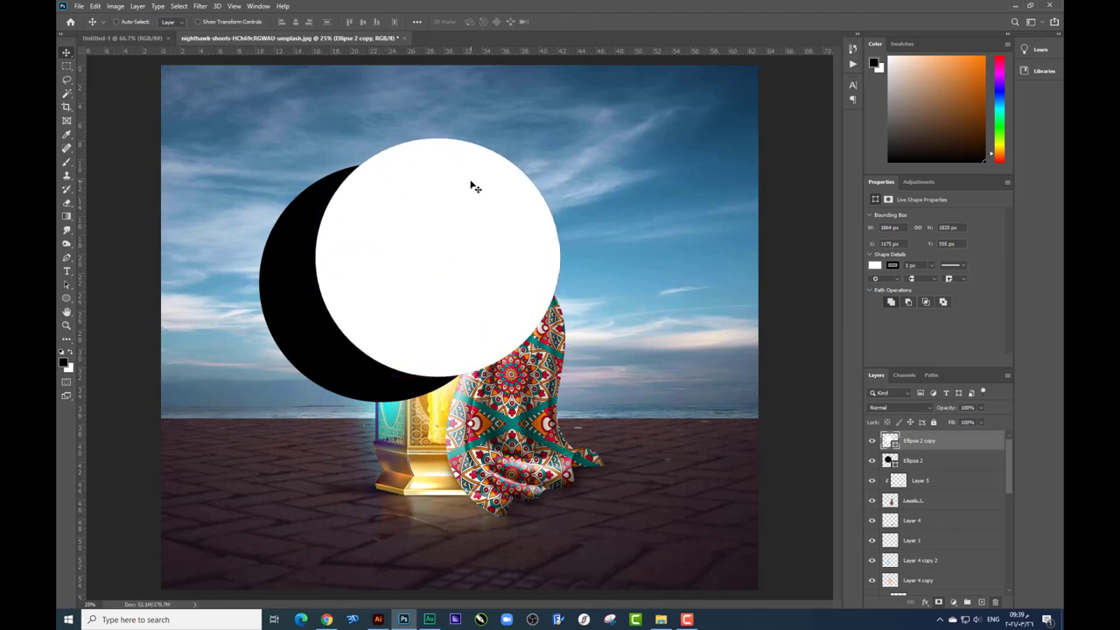
# Step: Rasterize both ellipse layers, merge them, and shift them slightly left and down
pyautogui.keyDown('shift'); pyautogui.click(921, 458); pyautogui.keyUp('shift')
pyautogui.rightClick(924, 461)
pyautogui.click(957, 171)
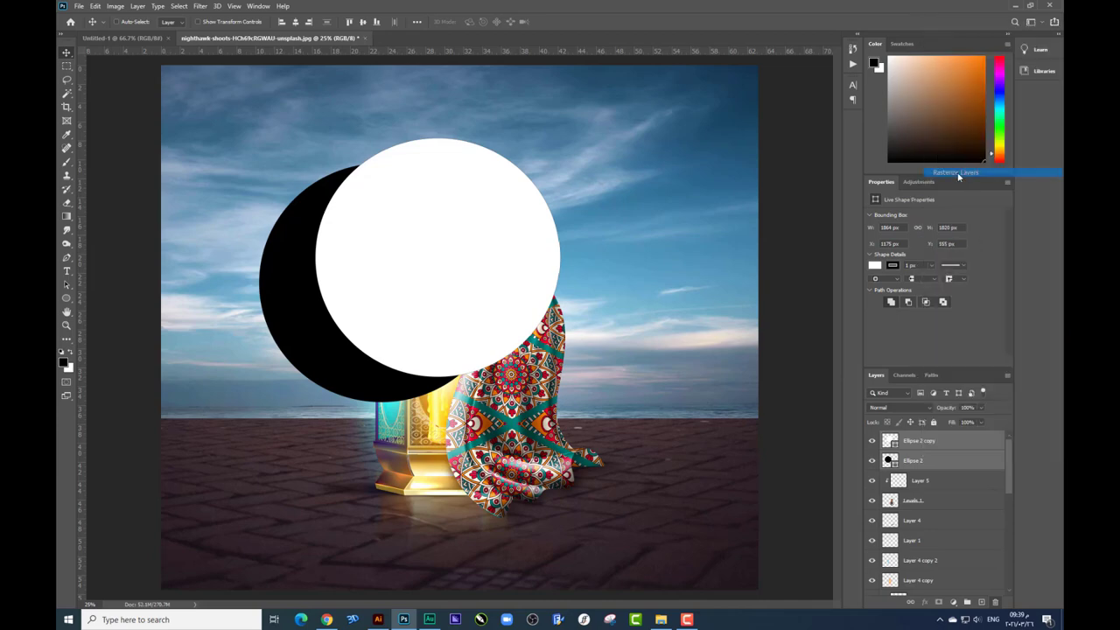
pyautogui.hotkey('ctrl', 'e')
pyautogui.moveTo(470, 250); pyautogui.dragTo(447, 260)
# Step: Delete the white disc with Magic Wand, lower the crescent about 75 px, and rotate it clockwise
pyautogui.click(66, 91)
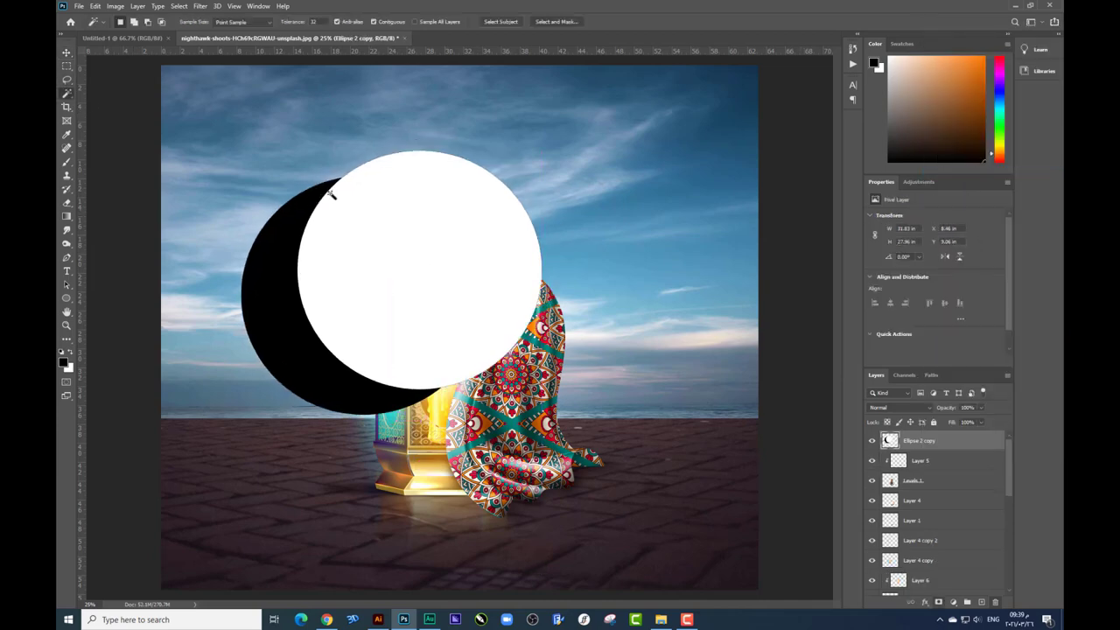
pyautogui.click(423, 234)
pyautogui.press('Delete')
pyautogui.press('v')
pyautogui.moveTo(467, 261); pyautogui.dragTo(467, 326)
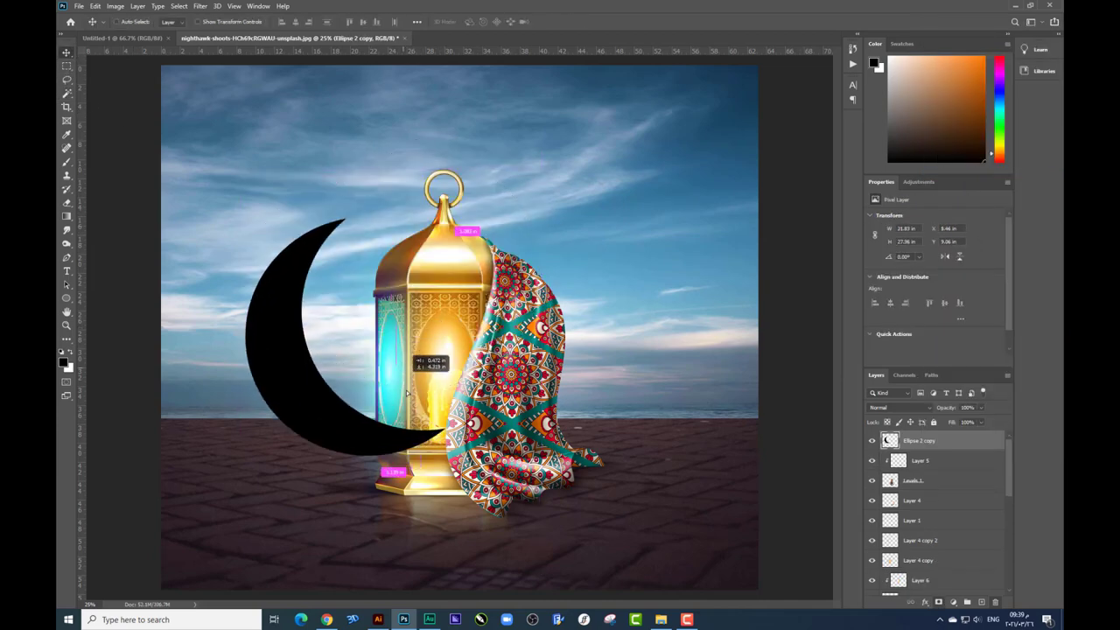
pyautogui.hotkey('ctrl', 't')
pyautogui.moveTo(662, 189); pyautogui.dragTo(667, 215)
pyautogui.press('Return')
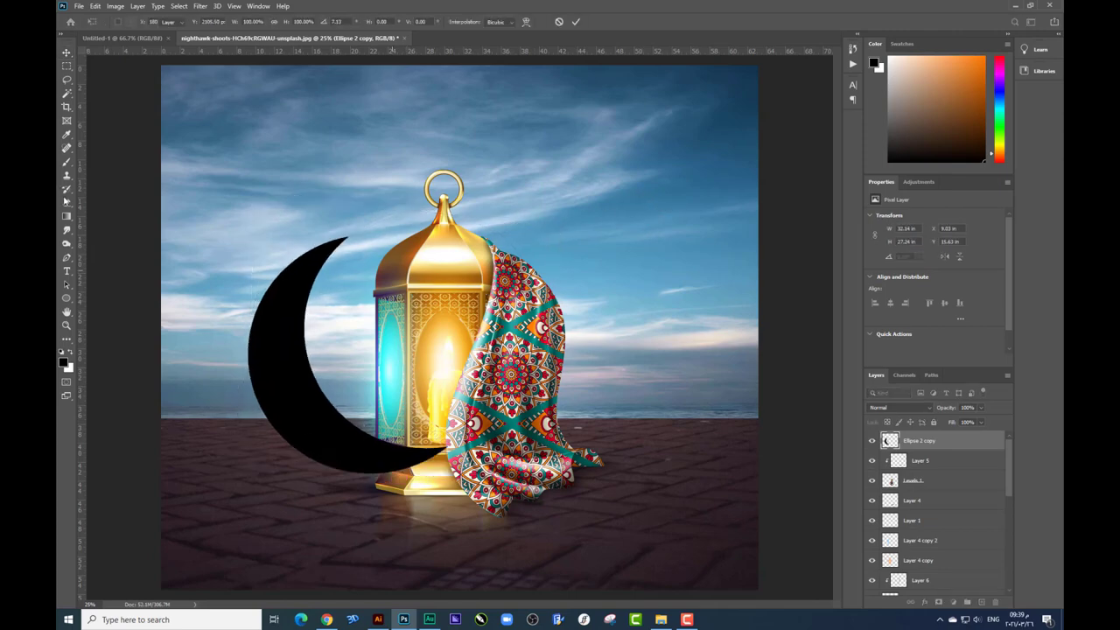
# Step: Trim the crescent's tip with a hard round eraser
pyautogui.press('e')
pyautogui.rightClick(386, 230)
pyautogui.click(396, 302)
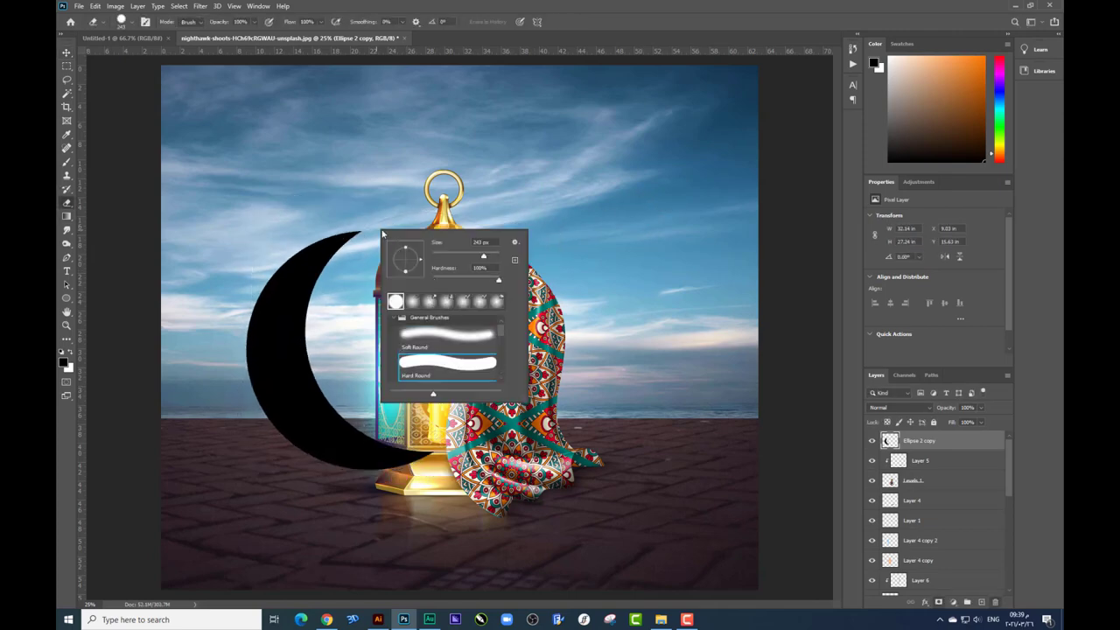
pyautogui.click(370, 220)
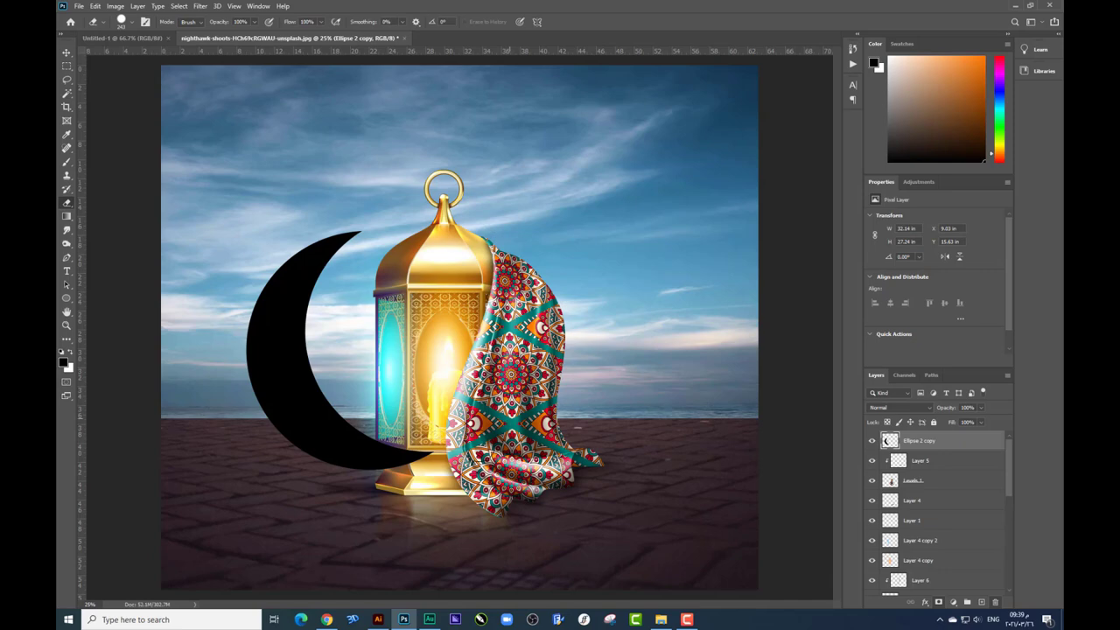
pyautogui.moveTo(477, 445); pyautogui.dragTo(446, 445)
# Step: Give the crescent a #735228 golden-brown Color Overlay and add a new Layer 7 above it
pyautogui.rightClick(910, 440)
pyautogui.click(672, 197)
pyautogui.click(681, 453)
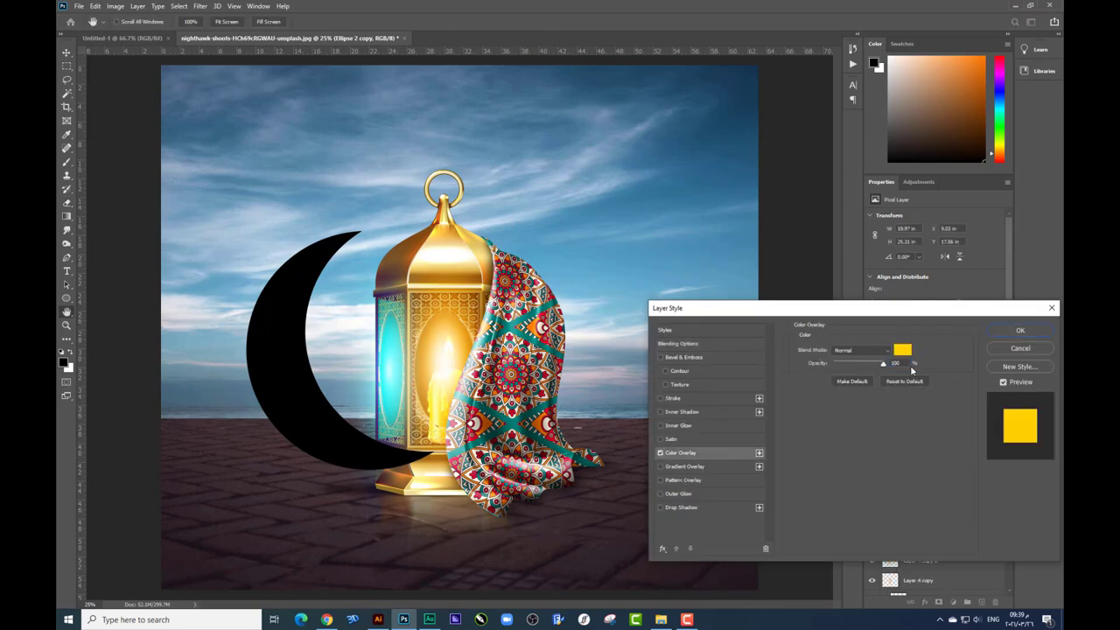
pyautogui.click(903, 350)
pyautogui.click(768, 442)
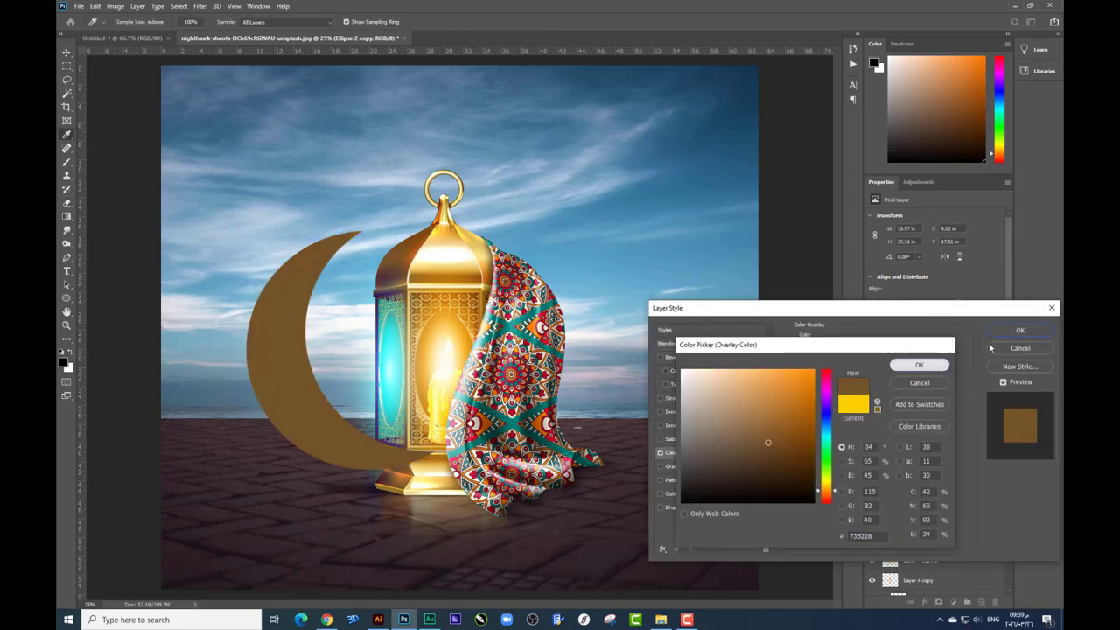
pyautogui.click(920, 365)
pyautogui.press('Return')
pyautogui.hotkey('ctrl', 'shift', 'alt', 'n')
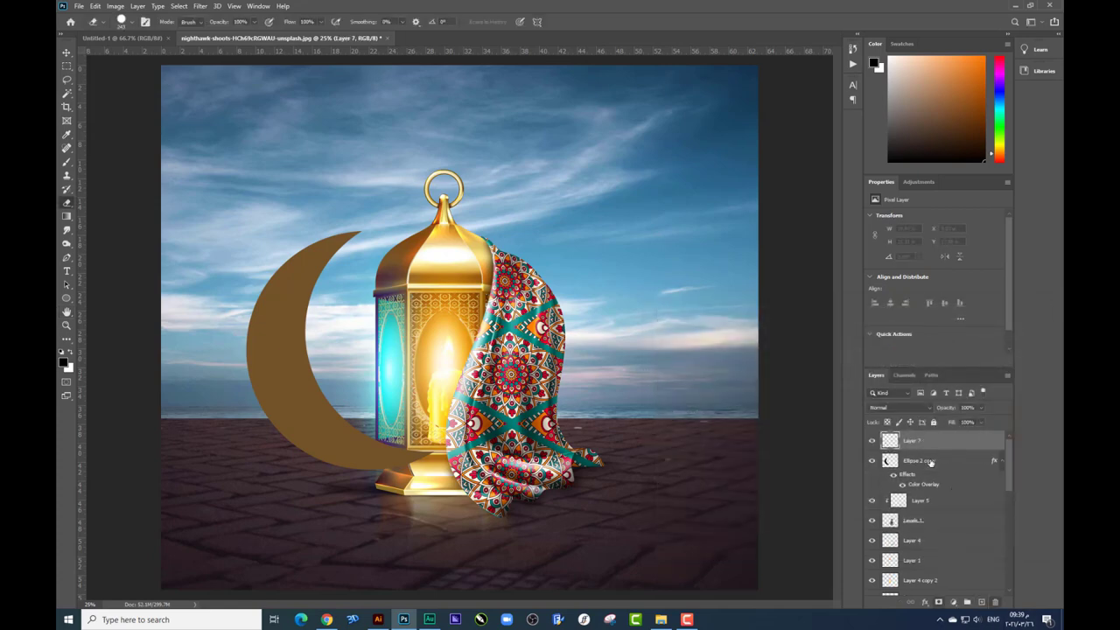
# Step: Merge the overlaid crescent into Layer 7 and pick a lighter tan foreground colour
pyautogui.hotkey('ctrl', 'e')
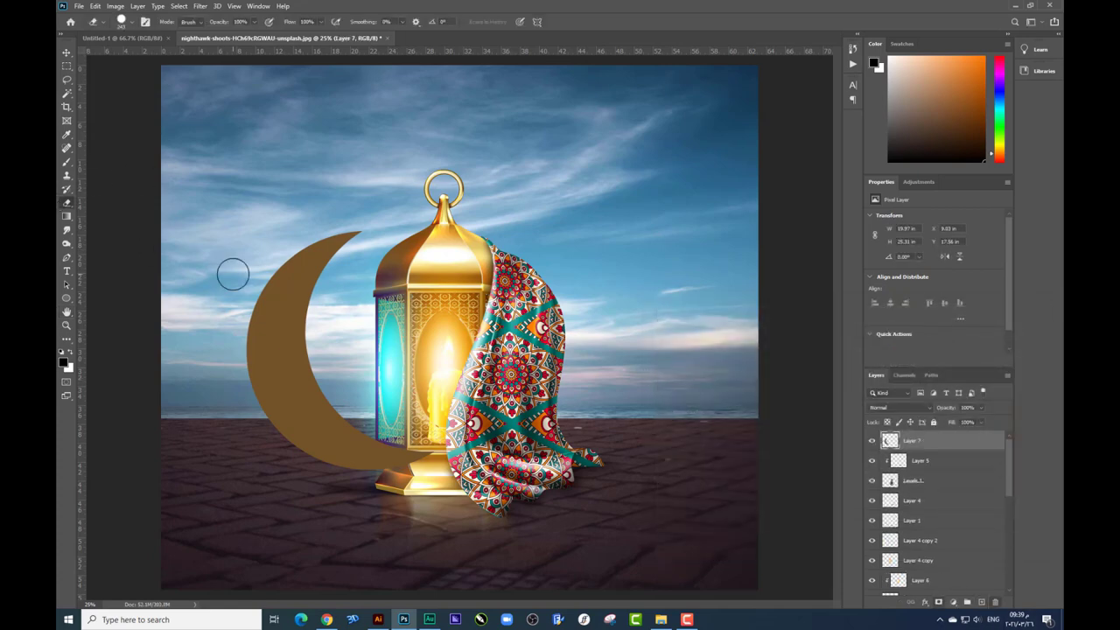
pyautogui.hotkey('shift', 'b')
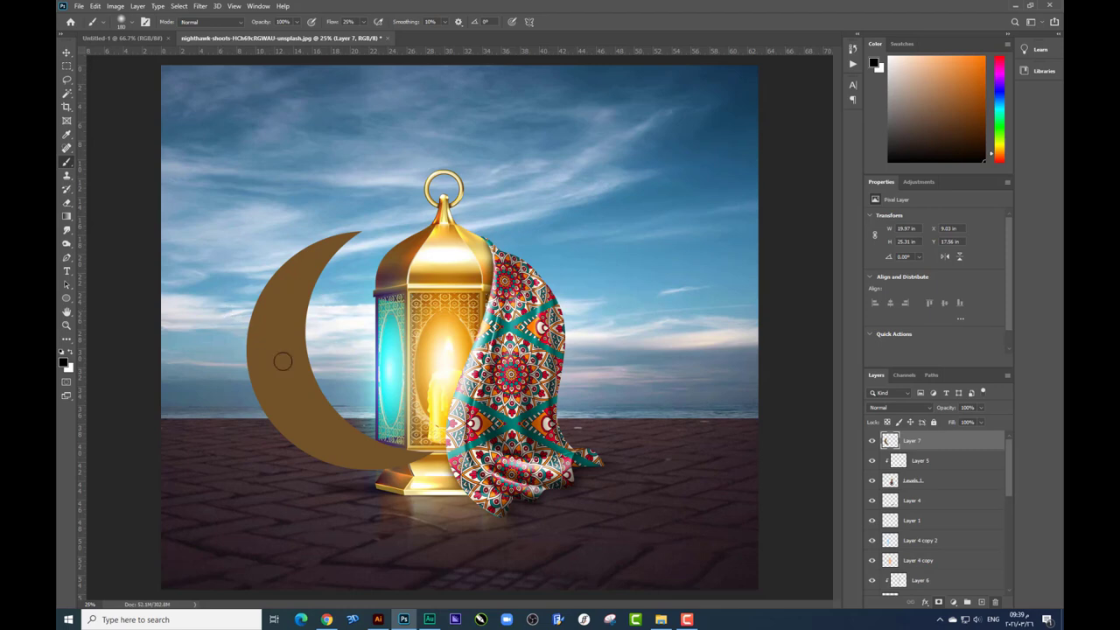
pyautogui.click(63, 362)
pyautogui.click(764, 417)
pyautogui.click(920, 365)
# Step: Adjust the brush size options while rechecking the composite's zoom
pyautogui.rightClick(461, 400)
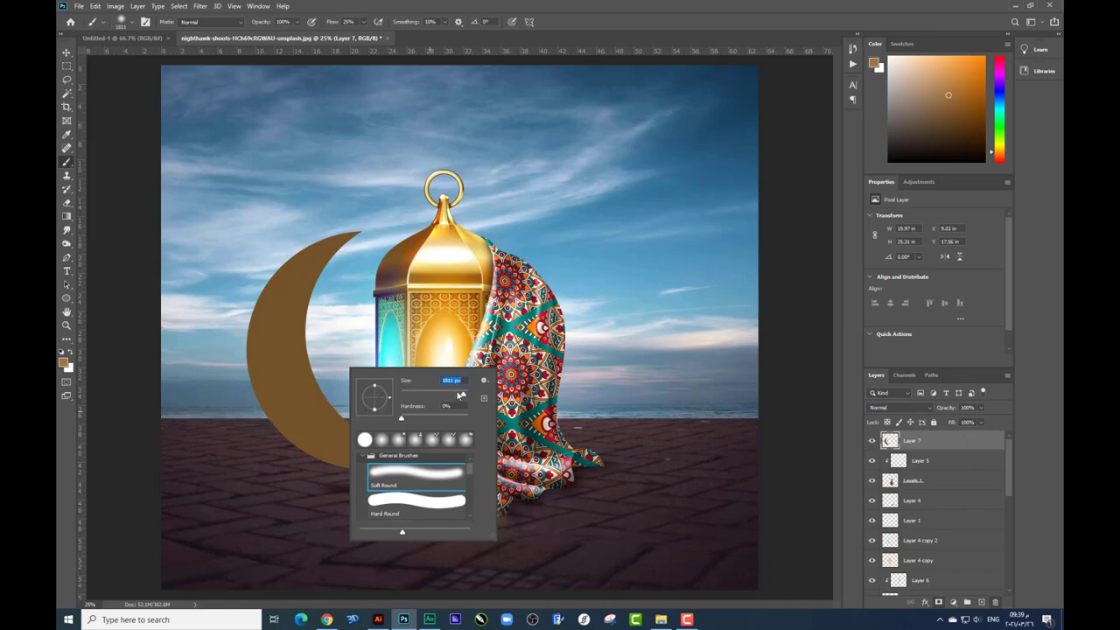
pyautogui.hotkey('alt', 'Tab')
pyautogui.hotkey('ctrl', '-')
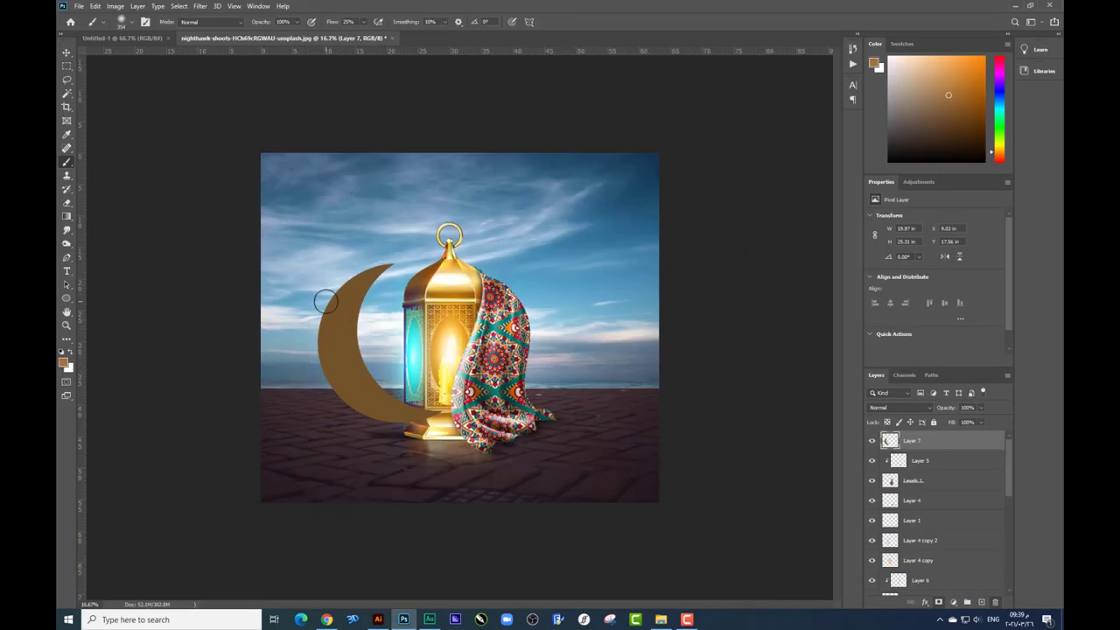
pyautogui.hotkey('ctrl', '+')
pyautogui.hotkey('ctrl', '+')
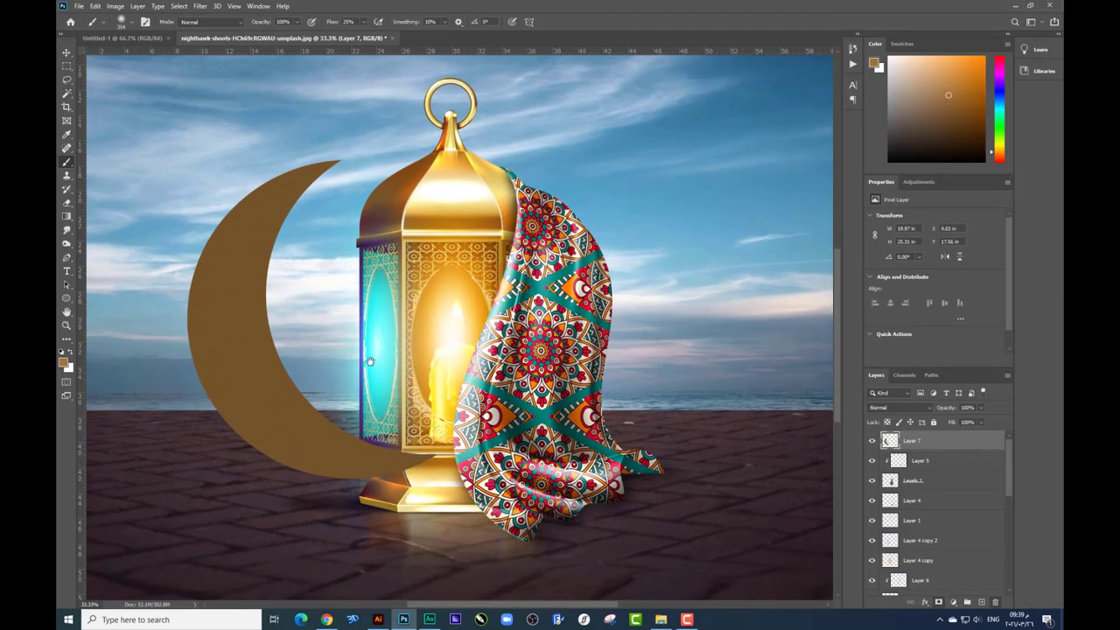
pyautogui.rightClick(442, 440)
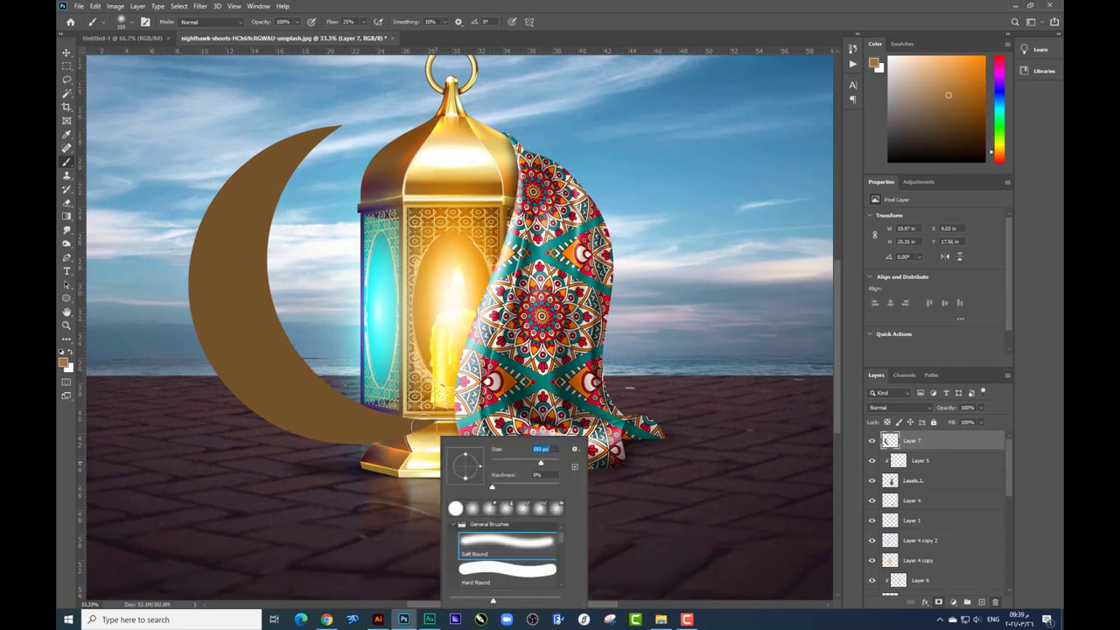
pyautogui.press('Return')
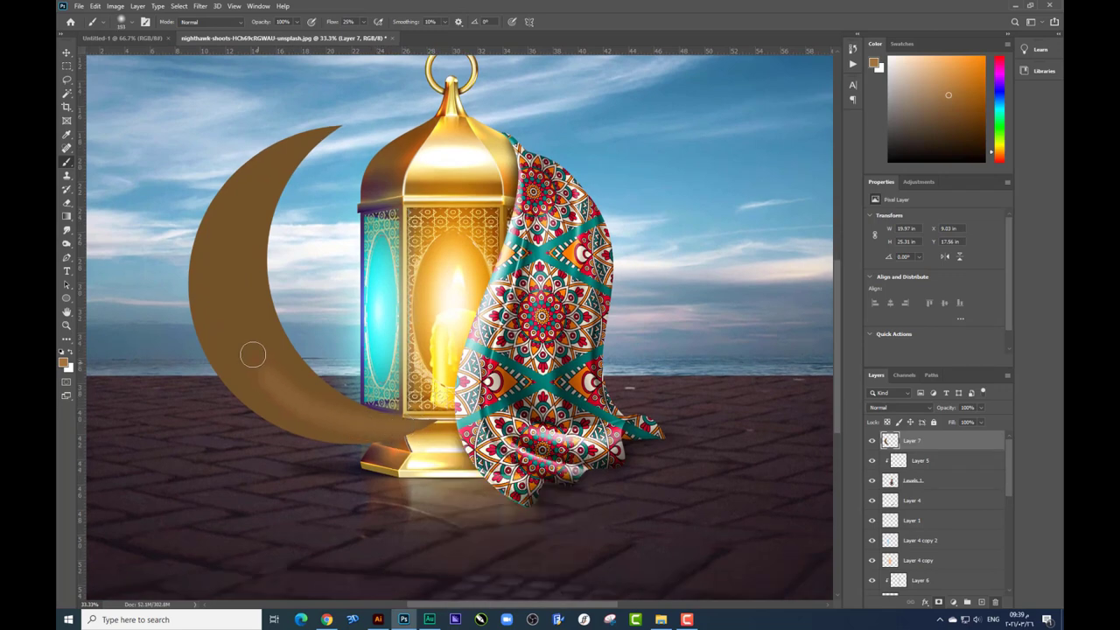
# Step: Paint a test highlight on the moon's inner curve, undo it, and add a new layer above
pyautogui.moveTo(253, 353); pyautogui.dragTo(294, 157)
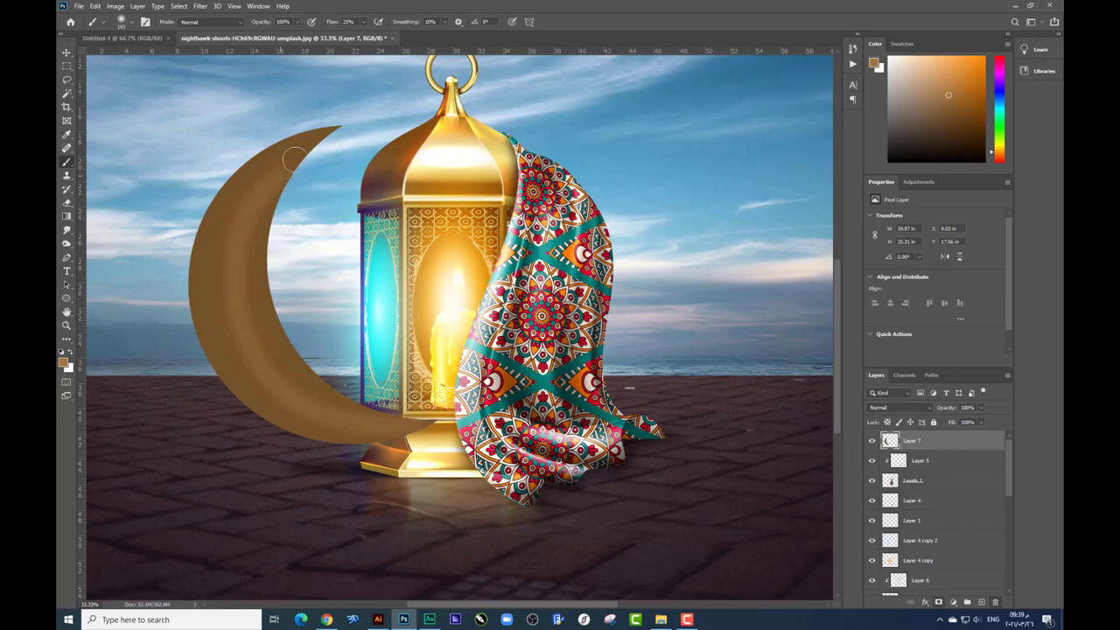
pyautogui.scroll(-1, 674, 309)
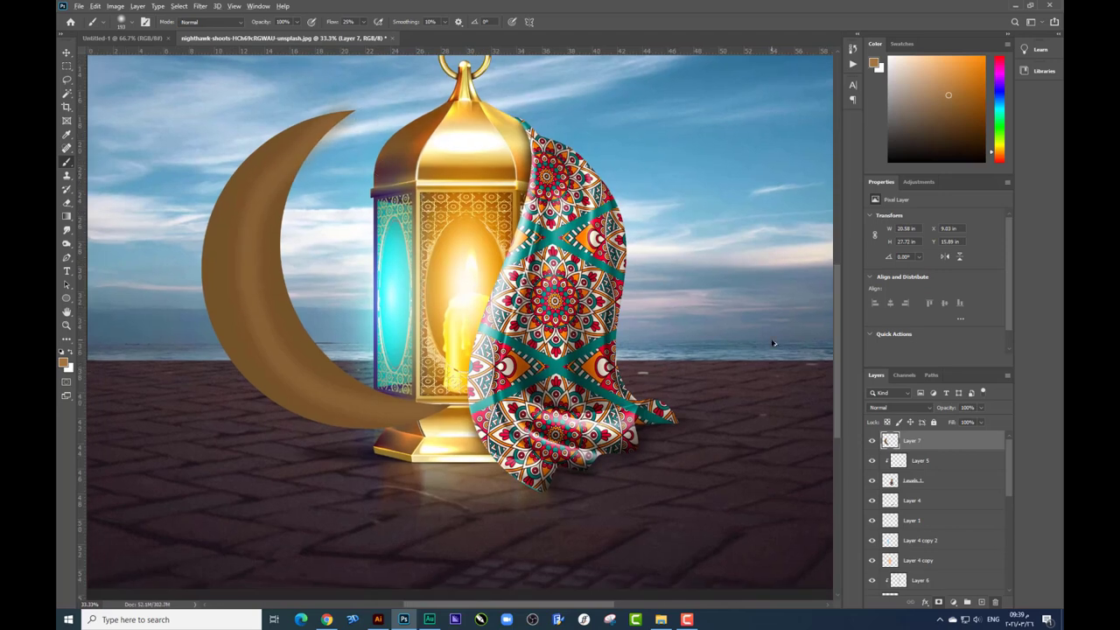
pyautogui.click(871, 440)
pyautogui.hotkey('ctrl', 'z')
pyautogui.click(980, 602)
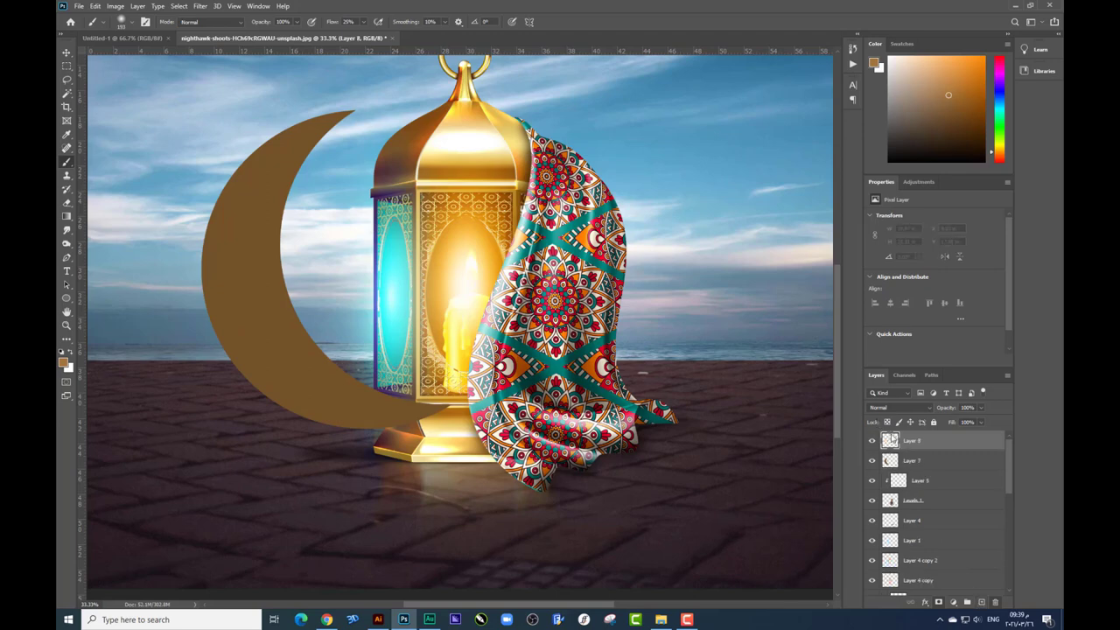
# Step: Clip Layer 8 to the moon, brush faint dark shading along its curve, and select Layer 7 too
pyautogui.keyDown('alt'); pyautogui.click(896, 451); pyautogui.keyUp('alt')
pyautogui.moveTo(440, 411)
pyautogui.mouseDown()
pyautogui.moveTo(315, 393)
pyautogui.moveTo(270, 350)
pyautogui.moveTo(252, 224)
pyautogui.moveTo(271, 183)
pyautogui.moveTo(331, 125)
pyautogui.mouseUp()
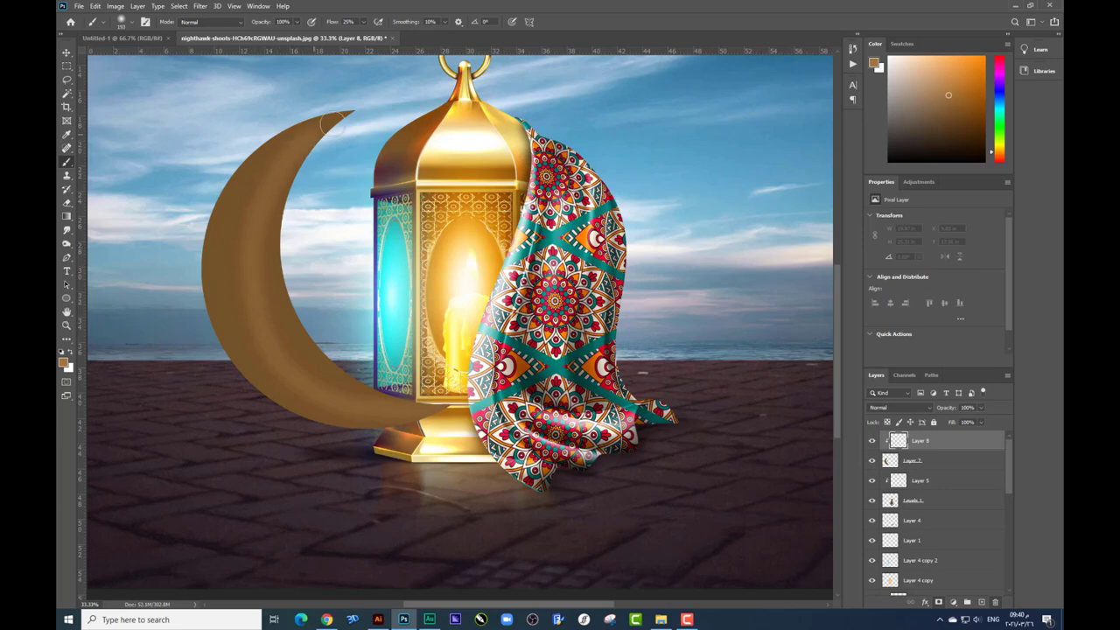
pyautogui.rightClick(372, 323)
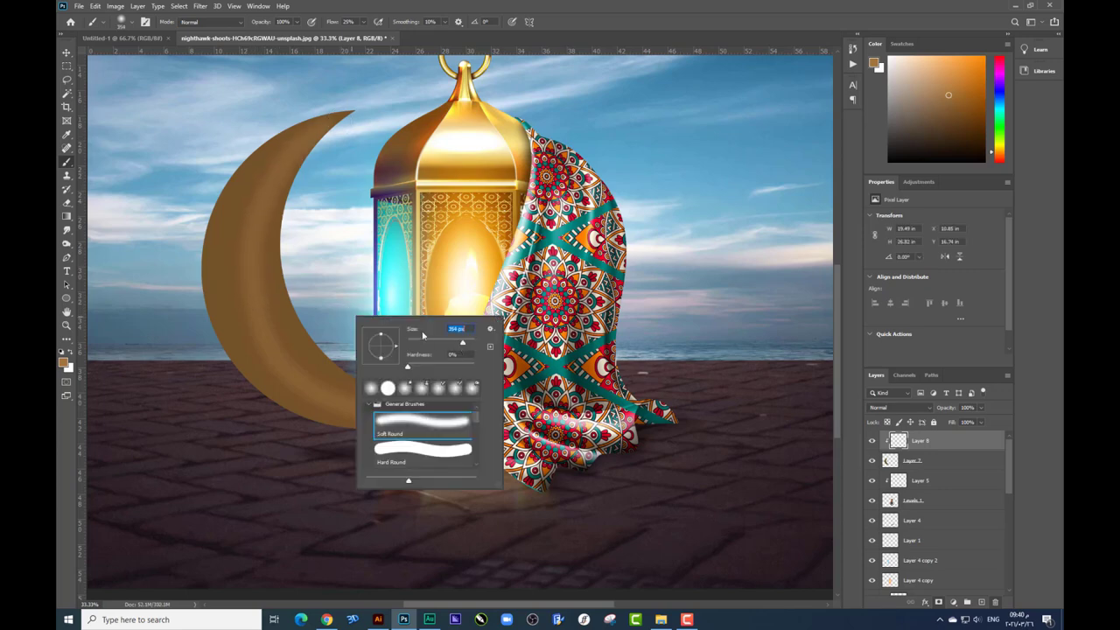
pyautogui.click(302, 137)
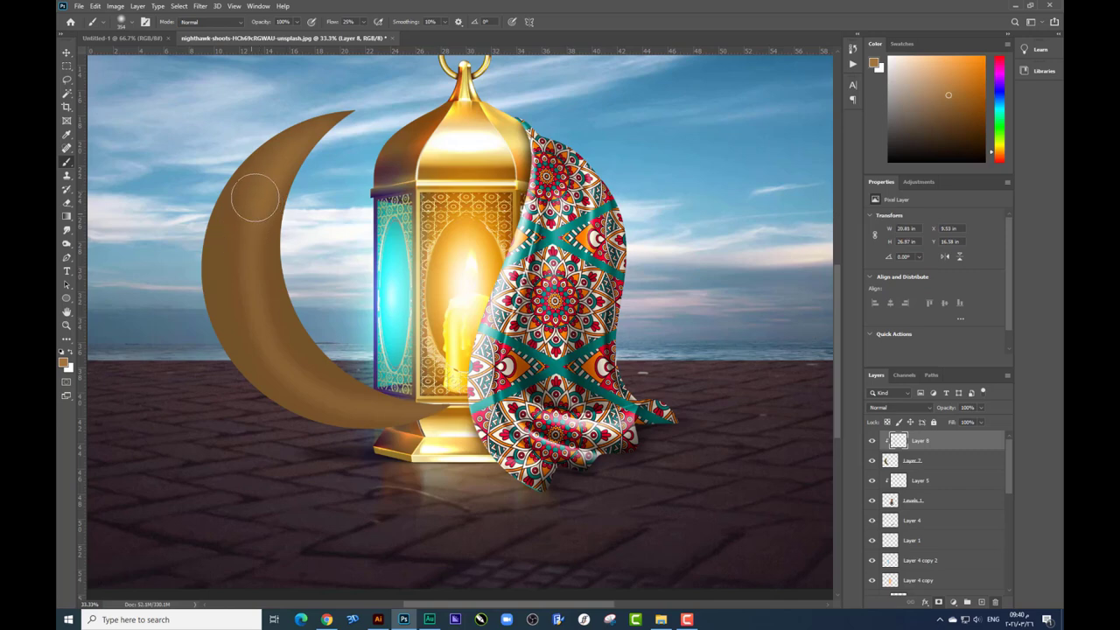
pyautogui.moveTo(281, 374); pyautogui.dragTo(421, 424)
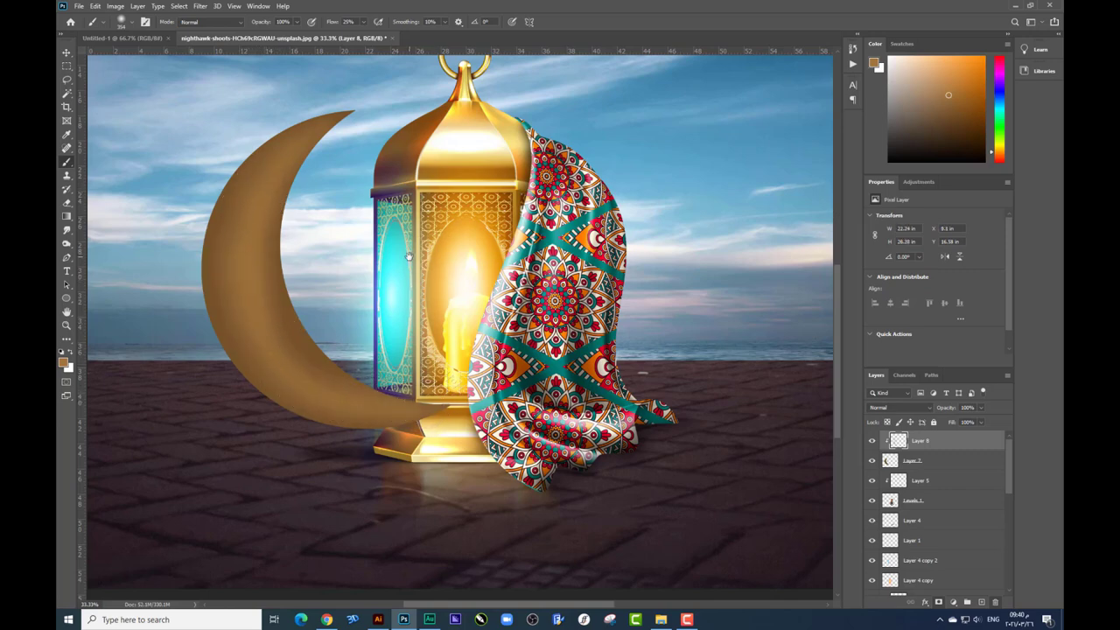
pyautogui.moveTo(456, 250); pyautogui.dragTo(500, 253)
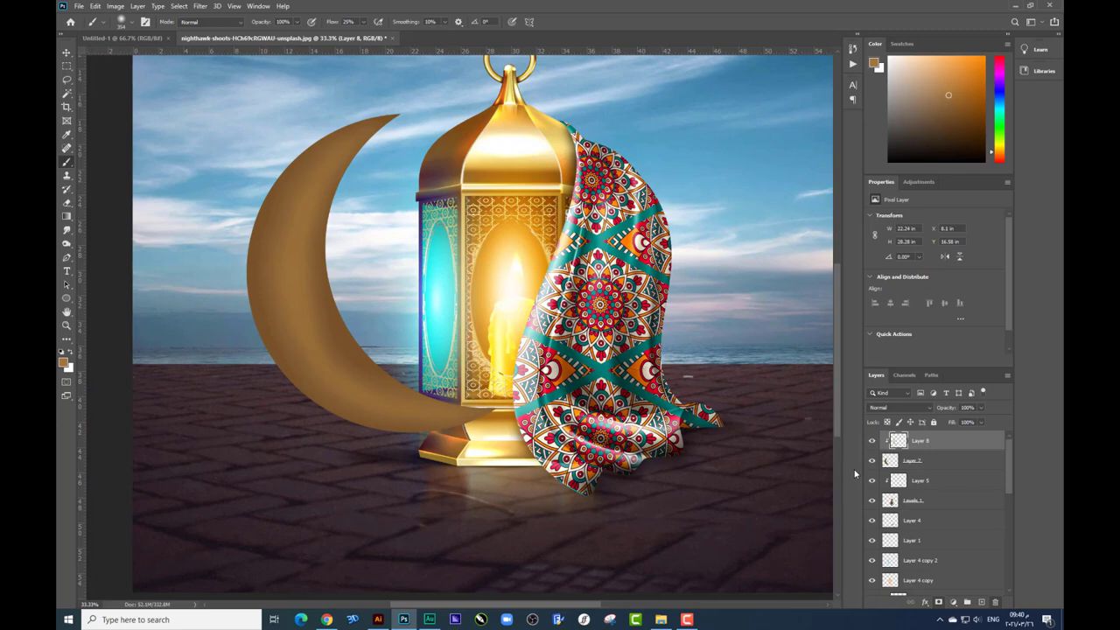
pyautogui.keyDown('ctrl'); pyautogui.click(944, 466); pyautogui.keyUp('ctrl')
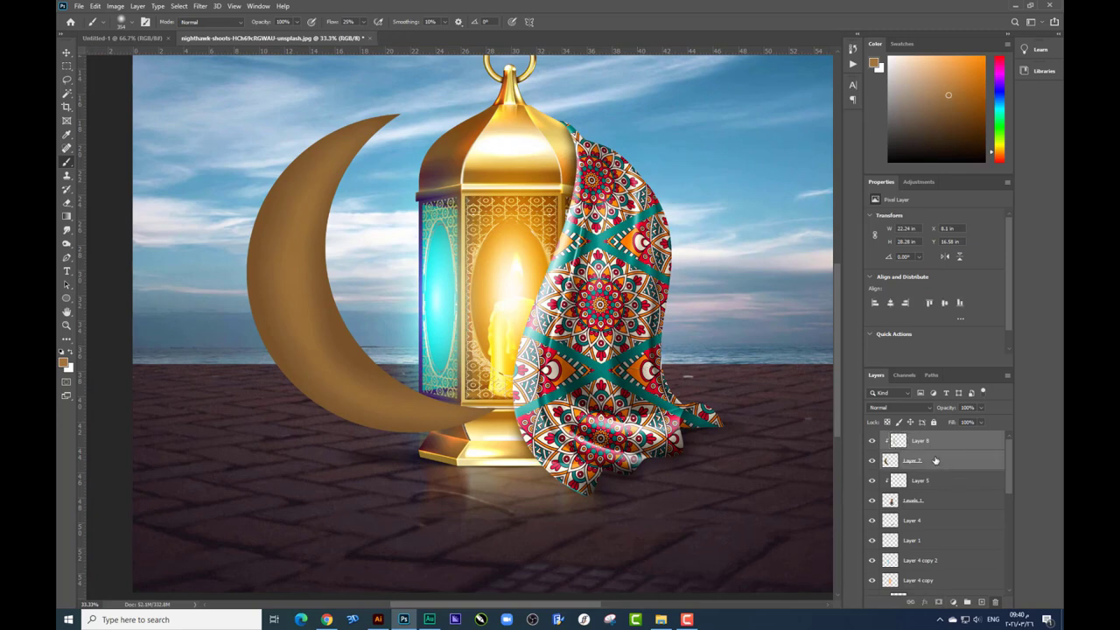
# Step: Add a clipped layer, choose a brighter gold foreground, and set a 92 px soft brush
pyautogui.click(981, 602)
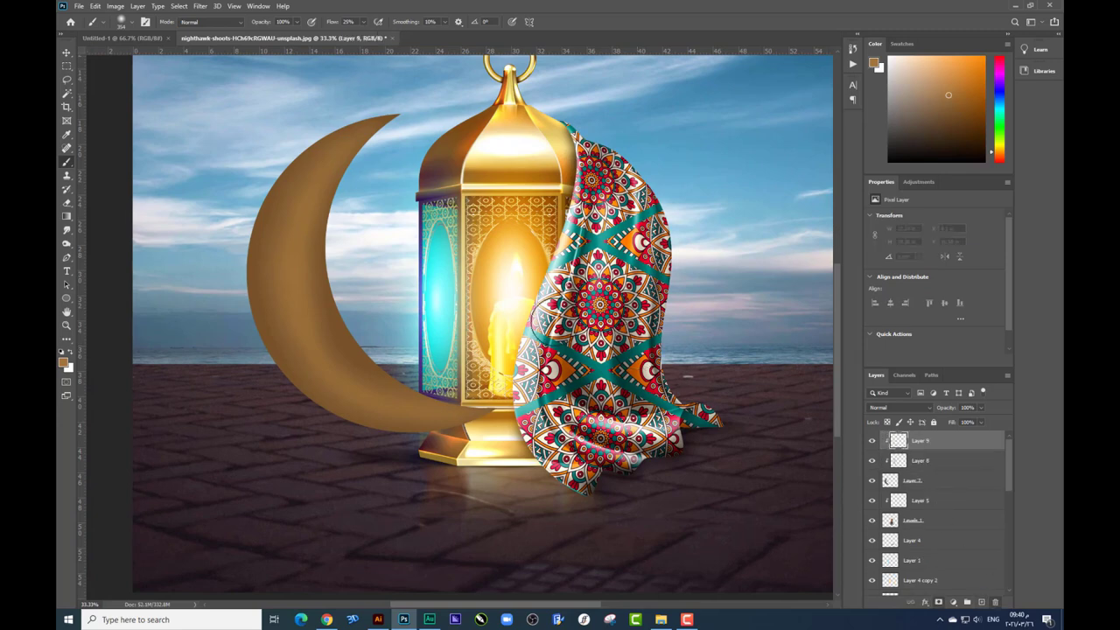
pyautogui.scroll(2, 284, 340)
pyautogui.rightClick(472, 341)
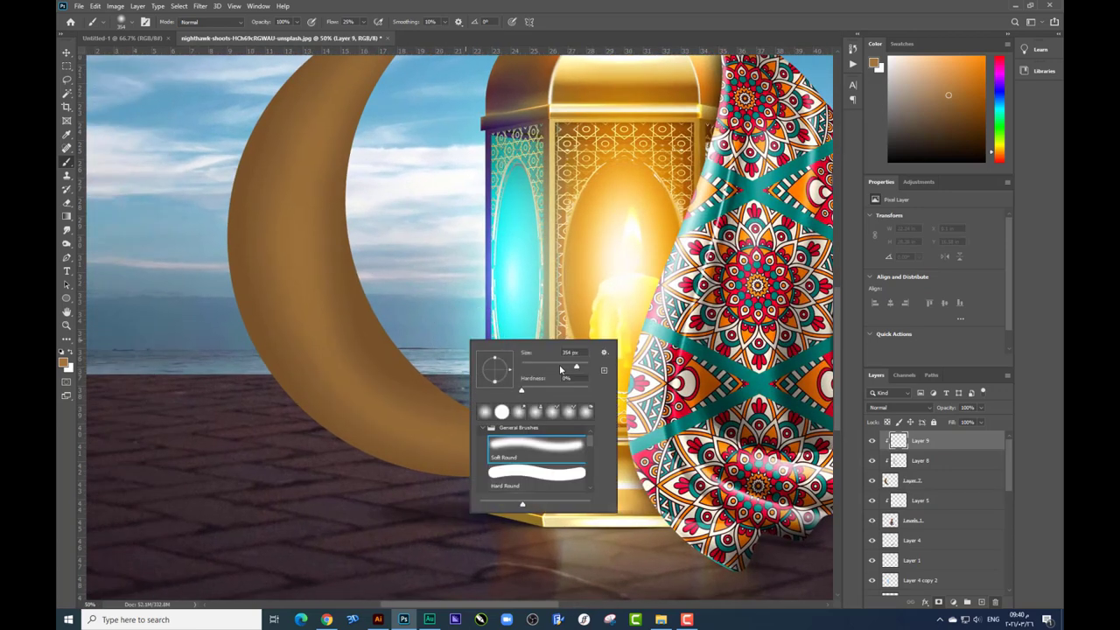
pyautogui.press('Return')
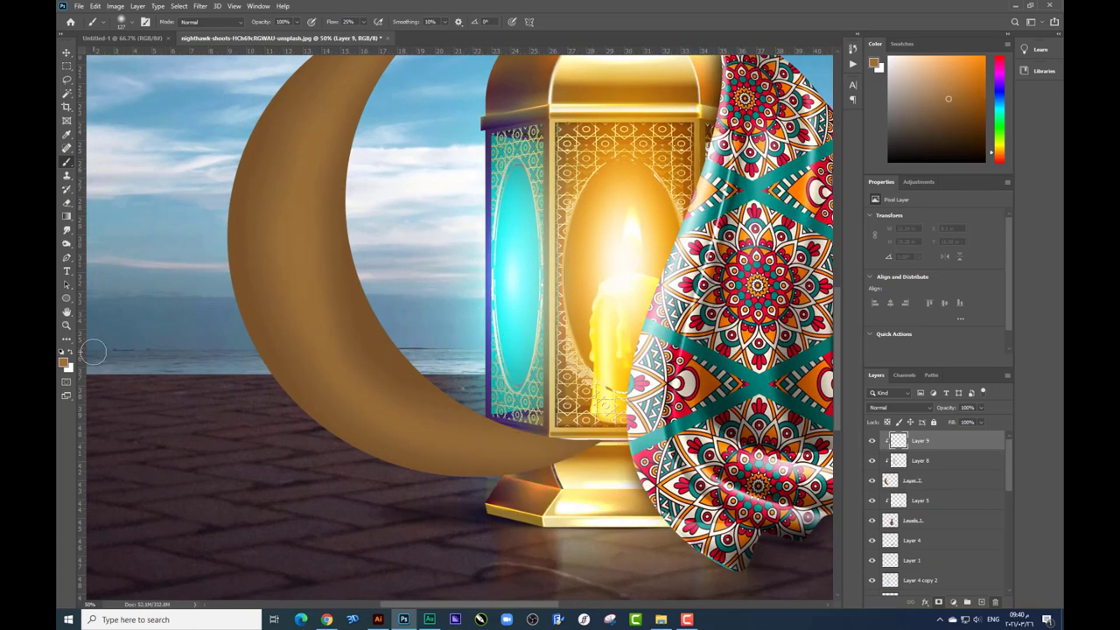
pyautogui.click(65, 364)
pyautogui.click(761, 403)
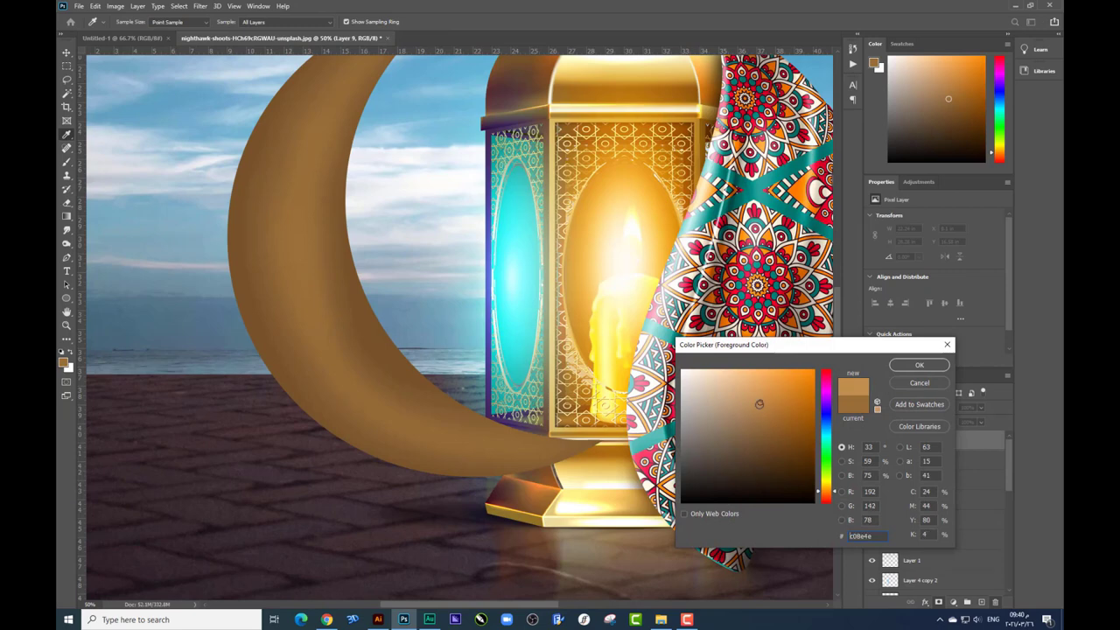
pyautogui.press('Return')
pyautogui.rightClick(574, 399)
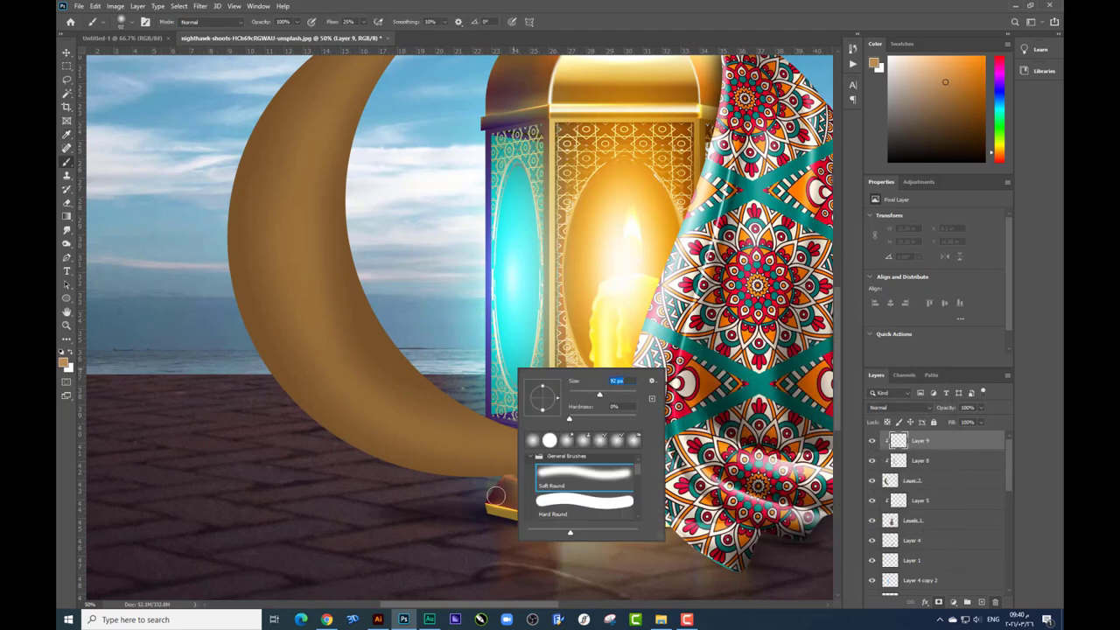
pyautogui.press('Return')
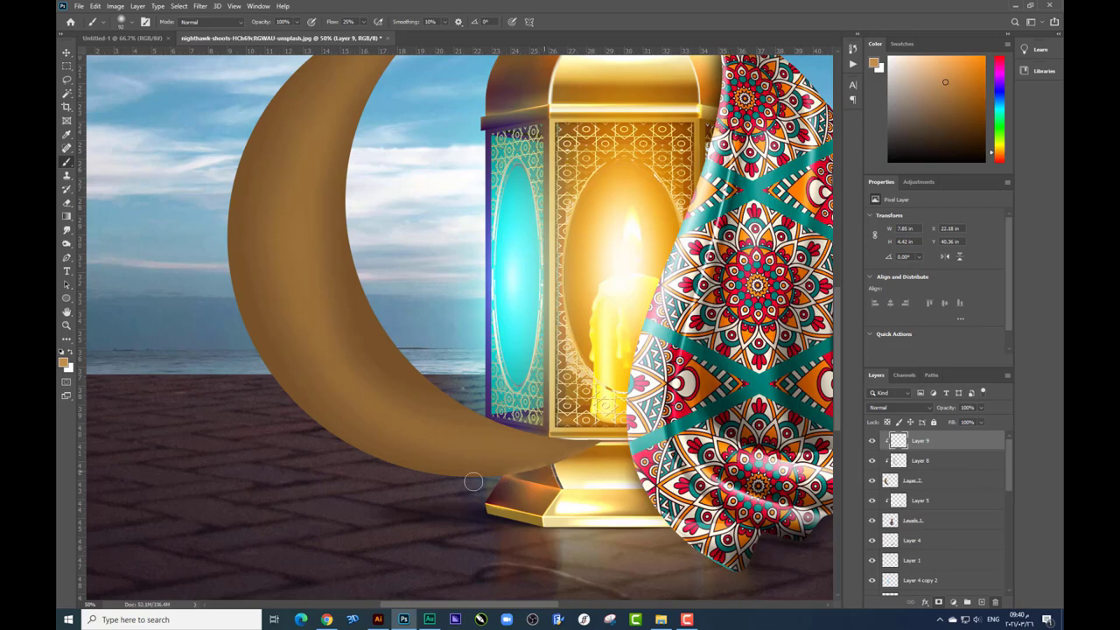
# Step: Paint warm gold highlights along the moon's lower, left and outer edges up to its tip
pyautogui.moveTo(487, 482); pyautogui.dragTo(374, 456)
pyautogui.moveTo(325, 429); pyautogui.dragTo(306, 419)
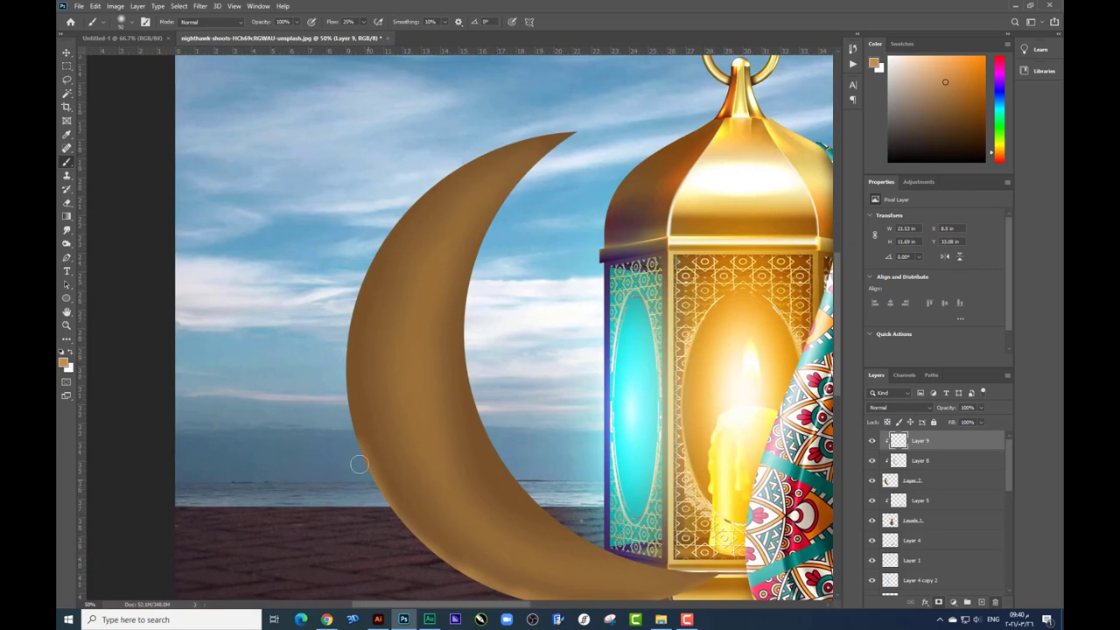
pyautogui.moveTo(349, 431)
pyautogui.mouseDown()
pyautogui.moveTo(343, 297)
pyautogui.moveTo(319, 444)
pyautogui.mouseUp()
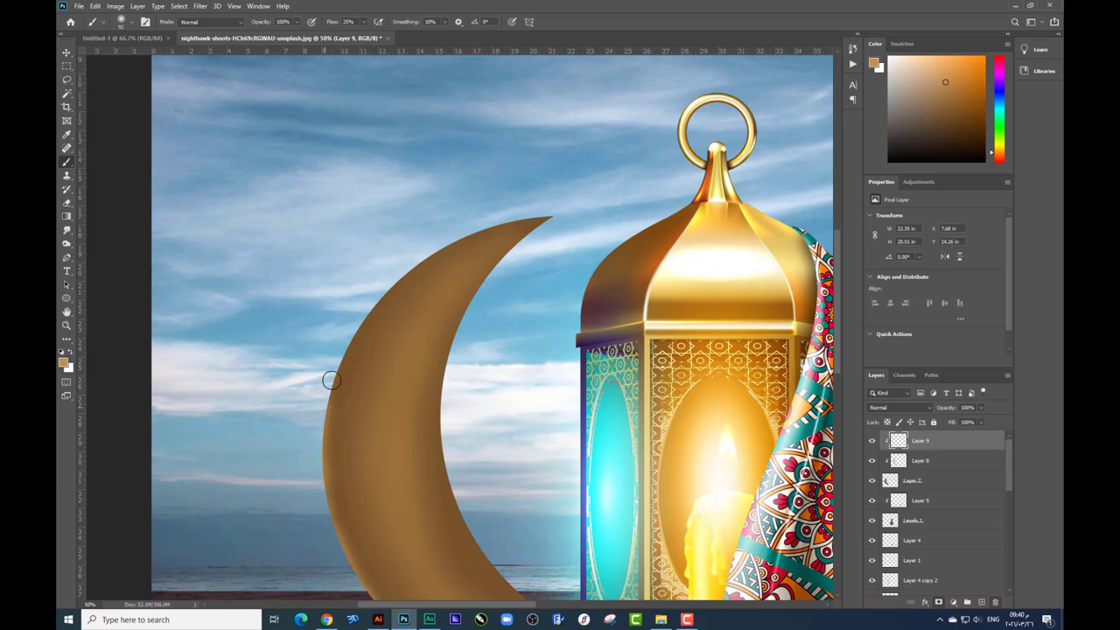
pyautogui.moveTo(331, 380)
pyautogui.mouseDown()
pyautogui.moveTo(381, 300)
pyautogui.moveTo(477, 225)
pyautogui.mouseUp()
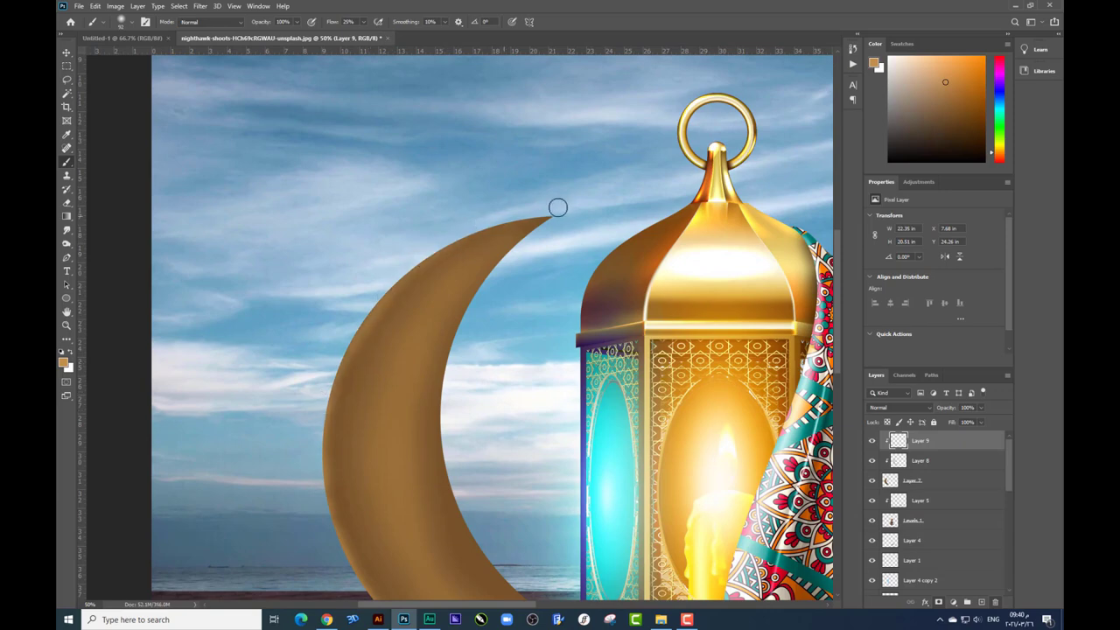
pyautogui.moveTo(557, 207); pyautogui.dragTo(470, 28)
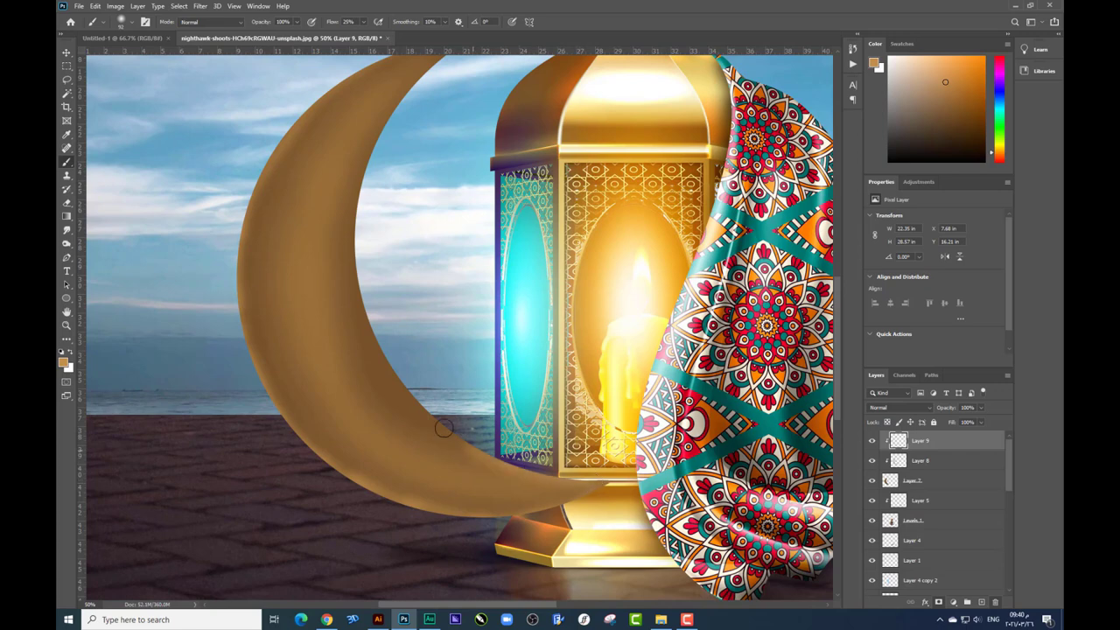
pyautogui.moveTo(420, 404); pyautogui.dragTo(505, 507)
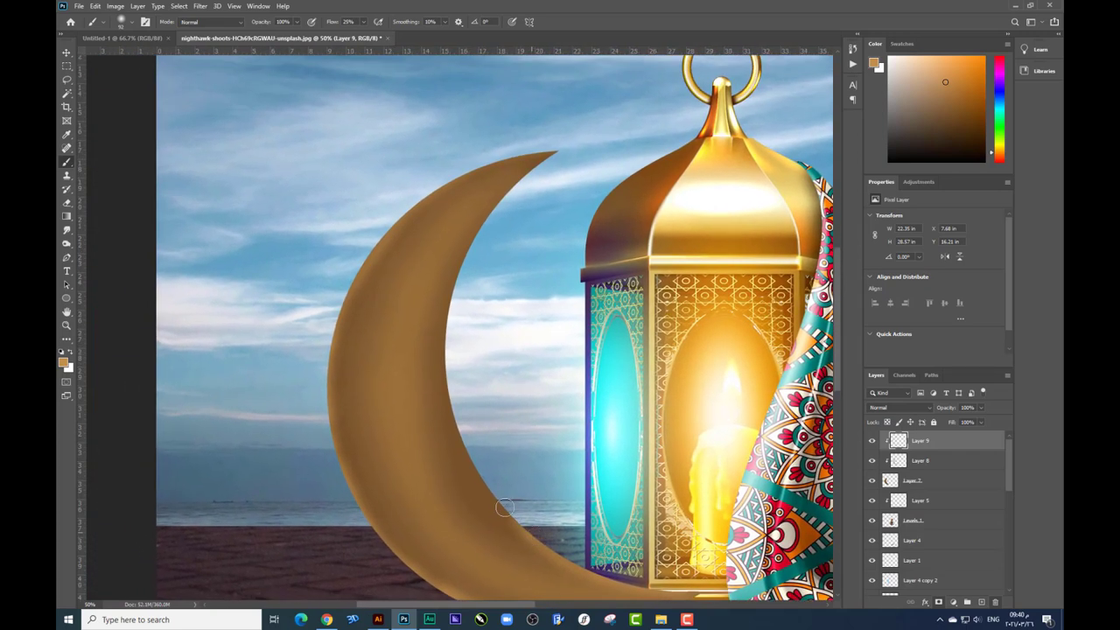
pyautogui.moveTo(456, 405); pyautogui.dragTo(466, 460)
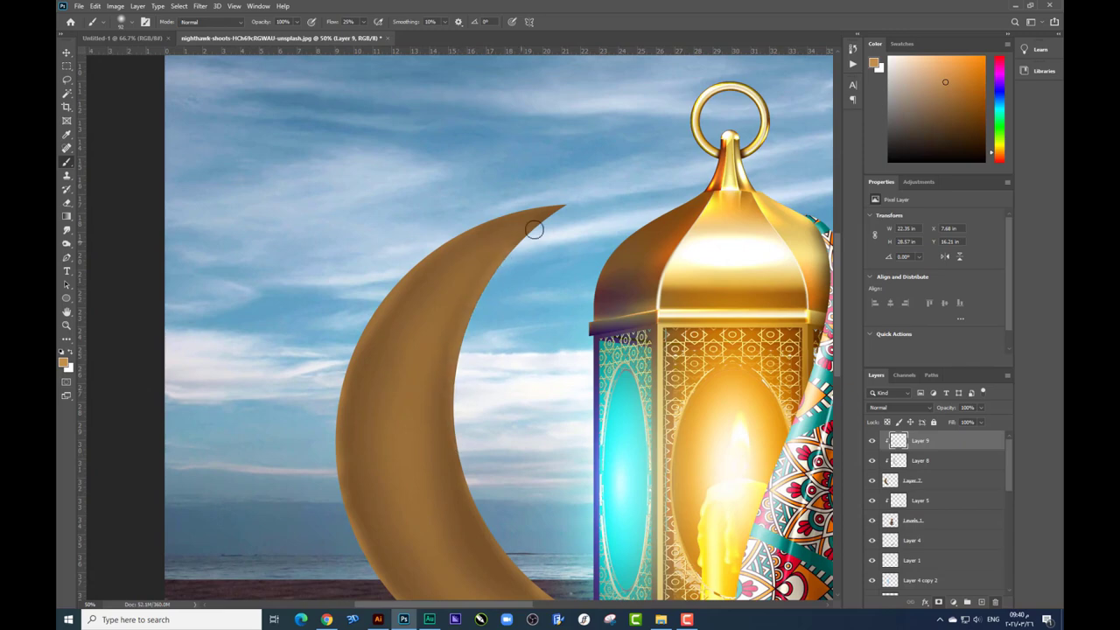
pyautogui.scroll(-5, 555, 260)
pyautogui.scroll(-3, 548, 254)
pyautogui.scroll(-3, 365, 345)
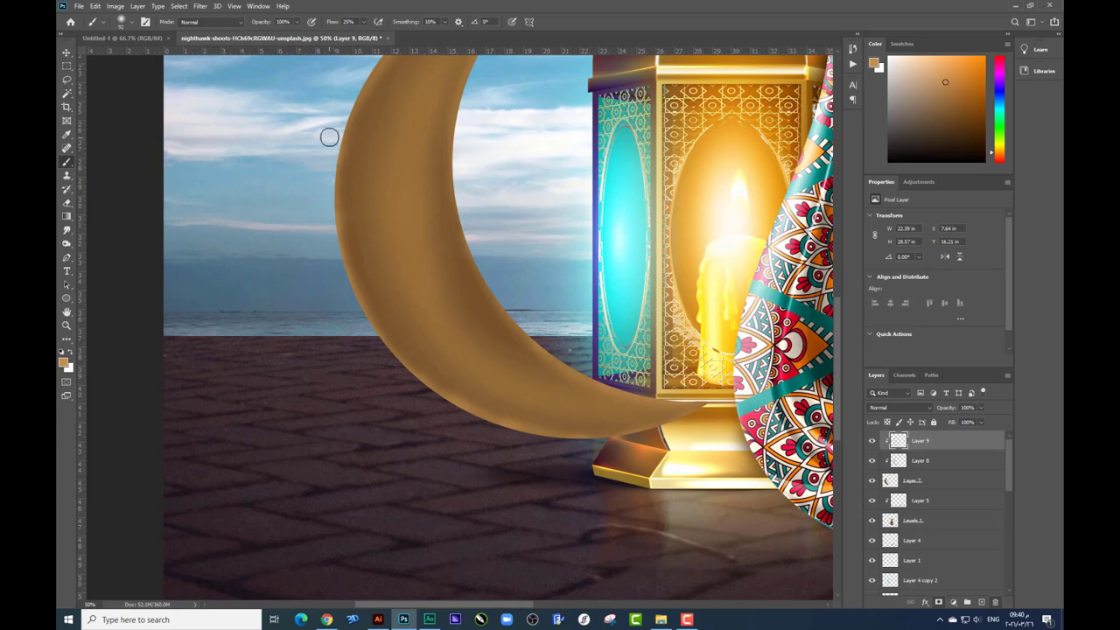
pyautogui.scroll(3, 324, 262)
pyautogui.moveTo(348, 144); pyautogui.dragTo(307, 243)
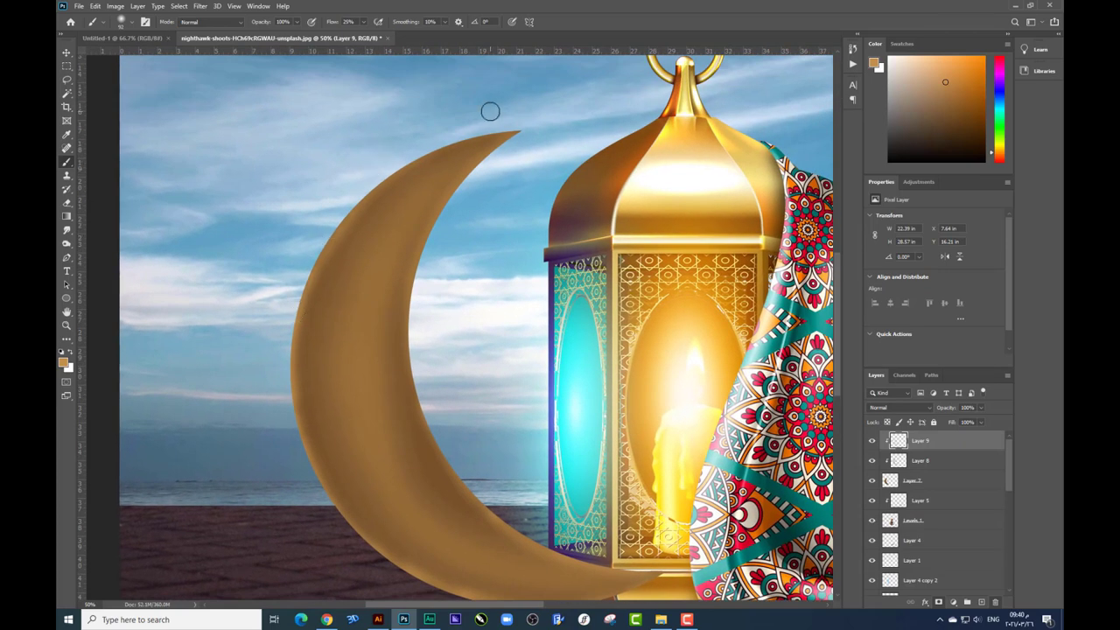
pyautogui.scroll(-1, 490, 132)
pyautogui.scroll(-3, 394, 394)
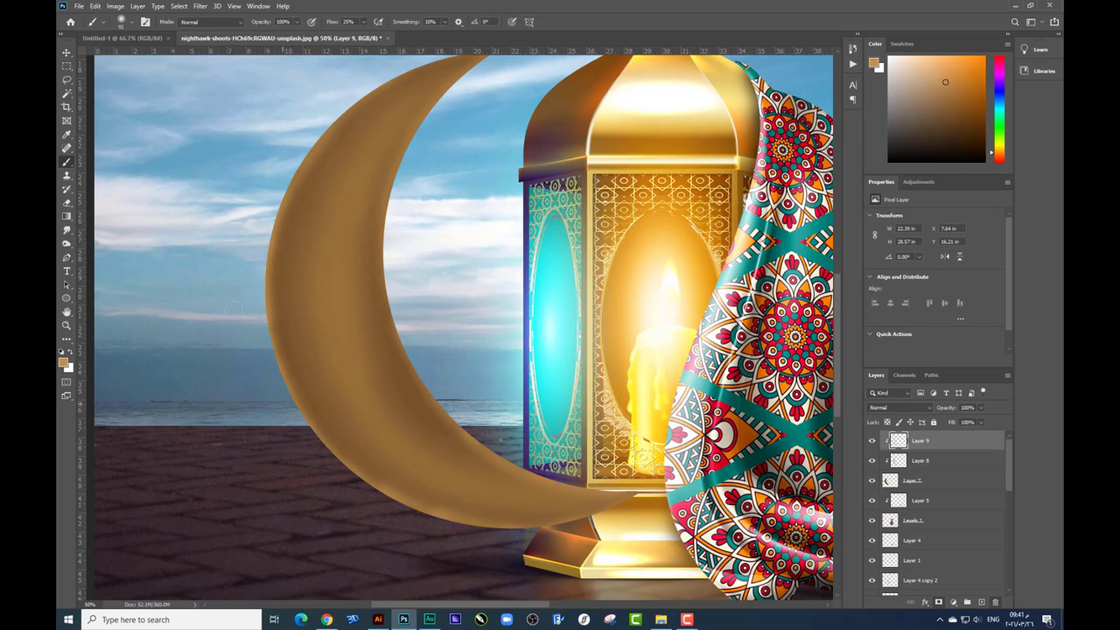
pyautogui.hotkey('ctrl', '-')
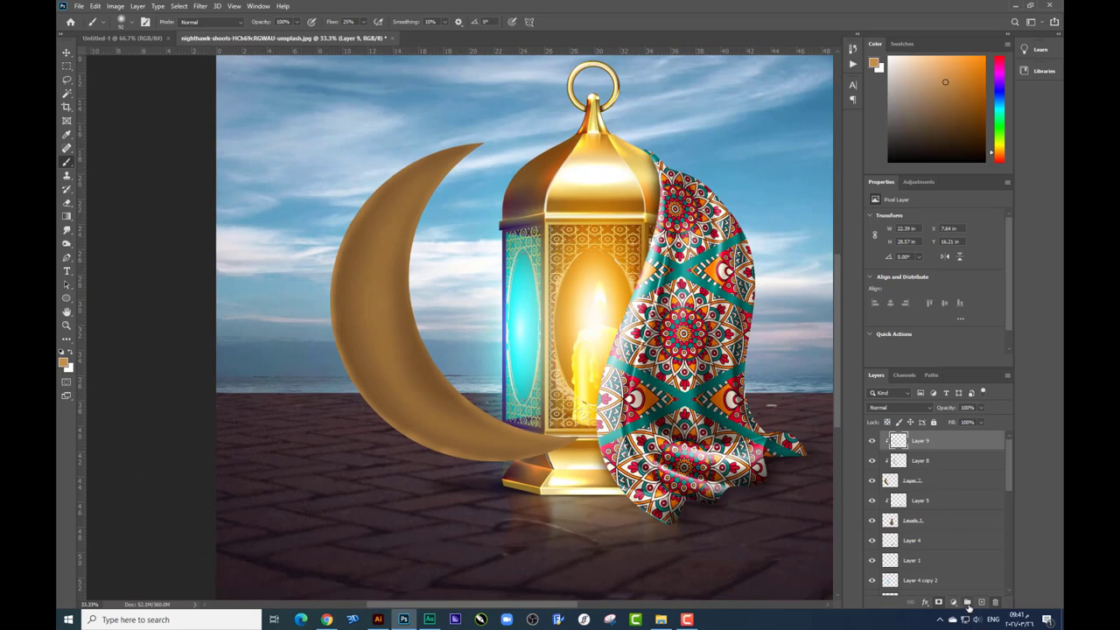
# Step: Add a Brightness/Contrast adjustment with Brightness 68 and merge the moon's layers into one
pyautogui.click(955, 602)
pyautogui.click(985, 448)
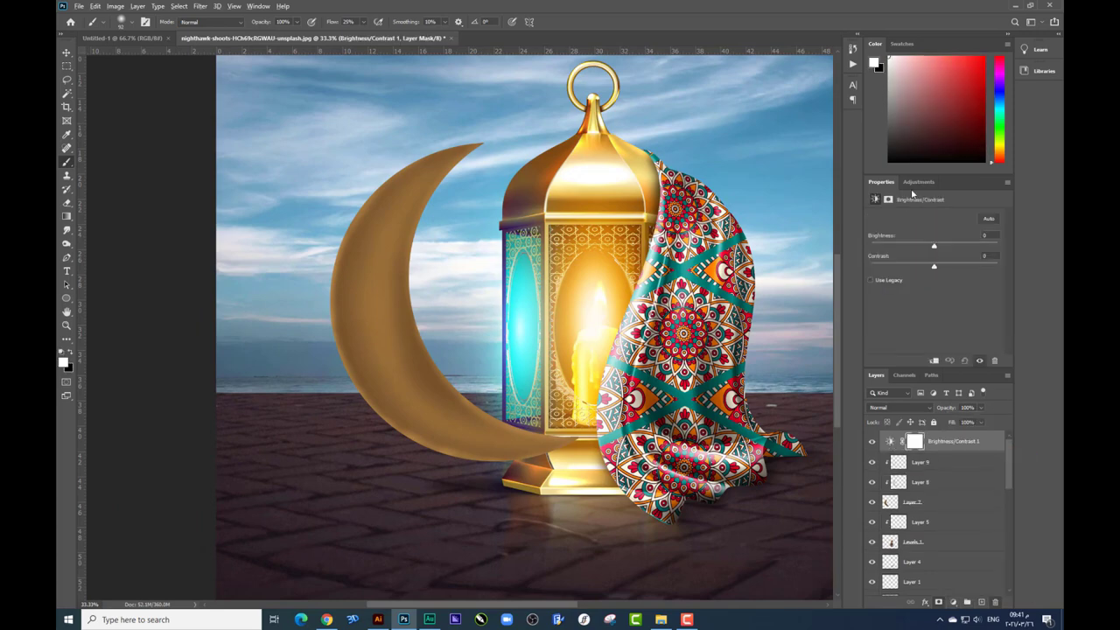
pyautogui.moveTo(934, 246); pyautogui.dragTo(961, 246)
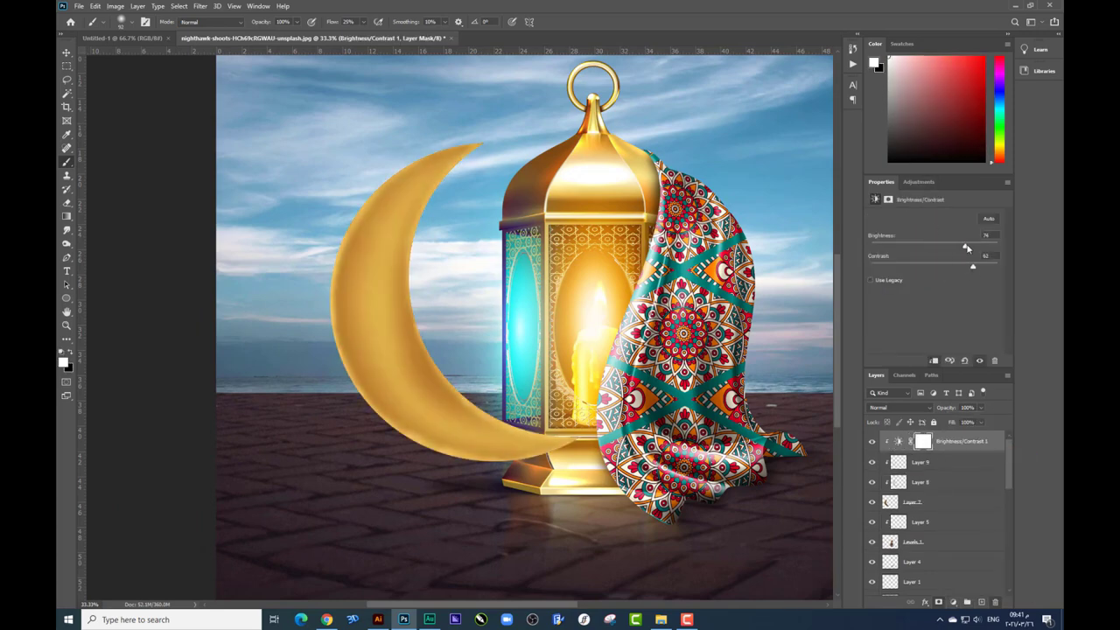
pyautogui.hotkey('ctrl', '-')
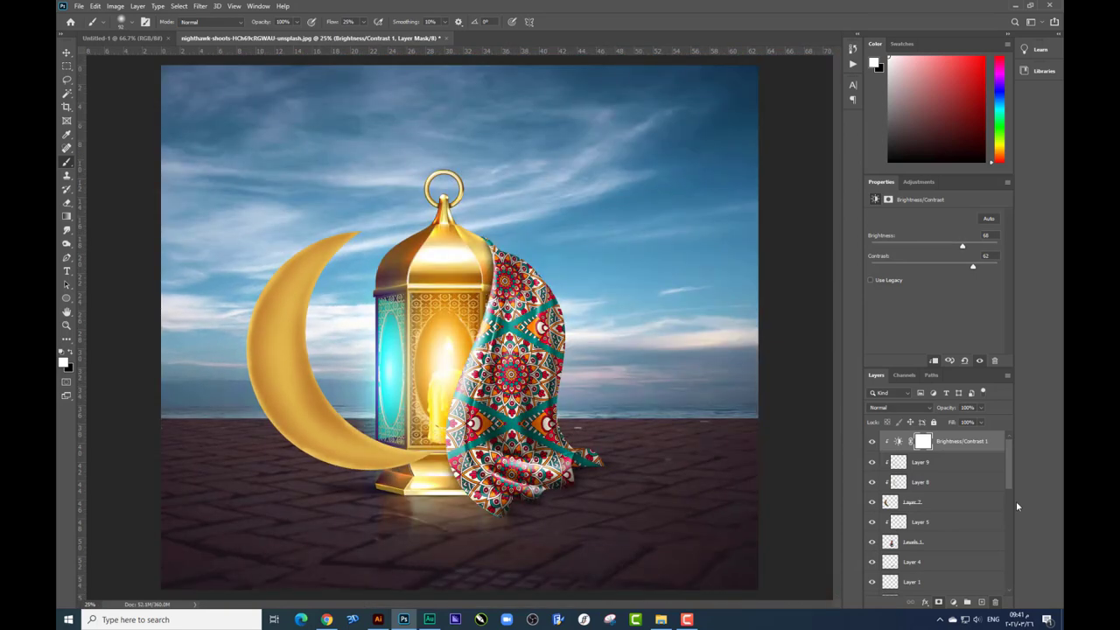
pyautogui.keyDown('shift'); pyautogui.click(936, 508); pyautogui.keyUp('shift')
pyautogui.hotkey('ctrl', 'e')
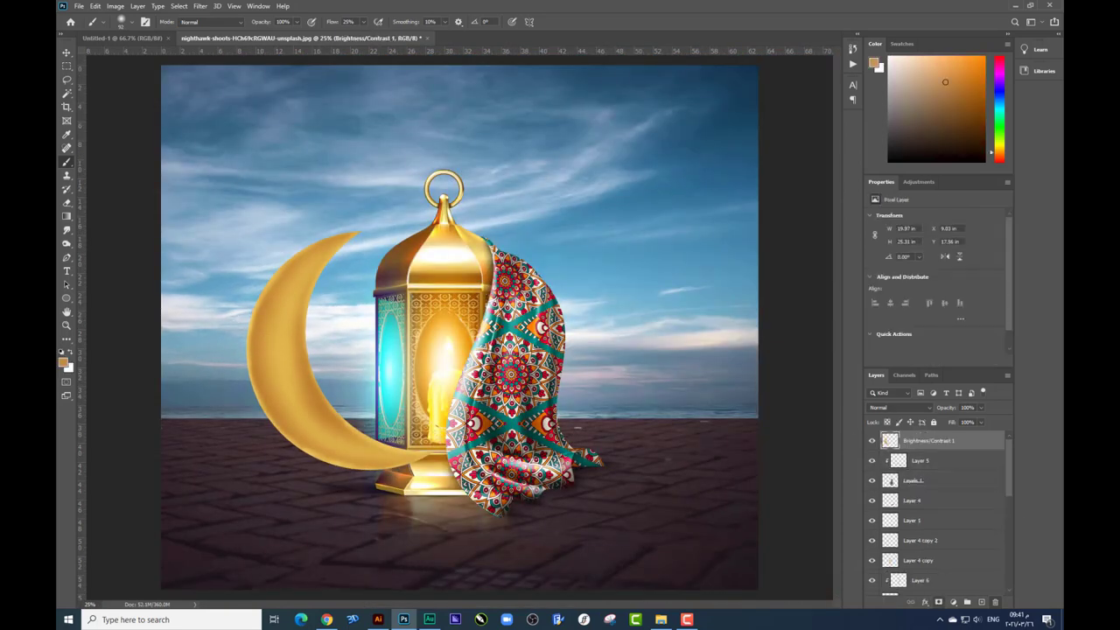
# Step: Nudge the crescent moon slightly down and place Brightness/Contrast 1 just above Layer 0
pyautogui.press('v')
pyautogui.moveTo(420, 365); pyautogui.dragTo(420, 374)
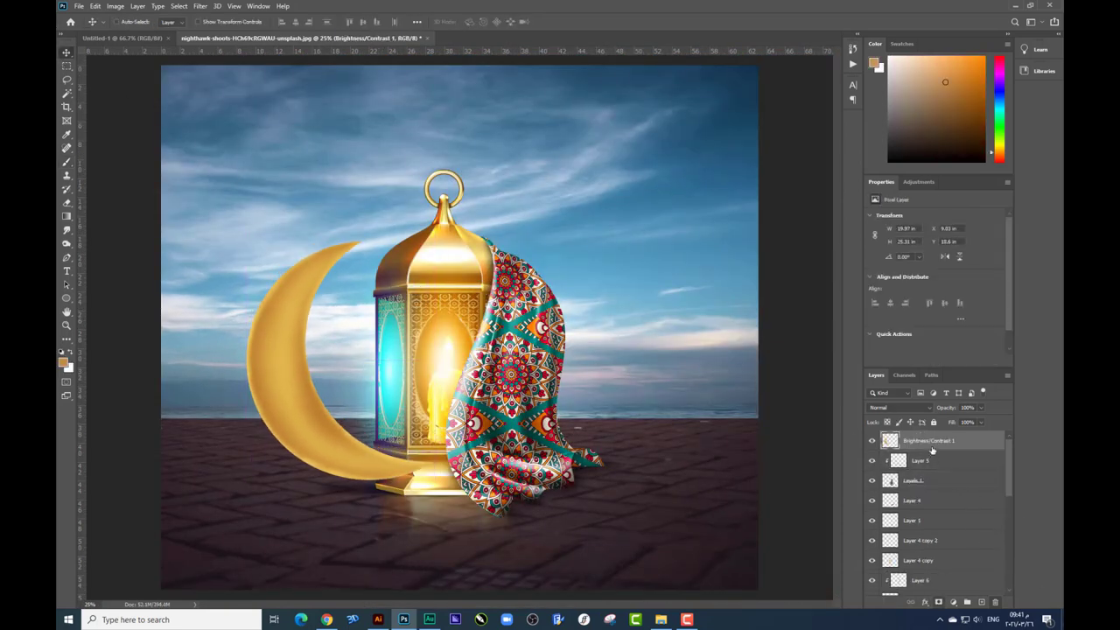
pyautogui.scroll(-3, 933, 450)
pyautogui.scroll(-3, 933, 450)
pyautogui.scroll(-3, 933, 450)
pyautogui.scroll(-3, 932, 450)
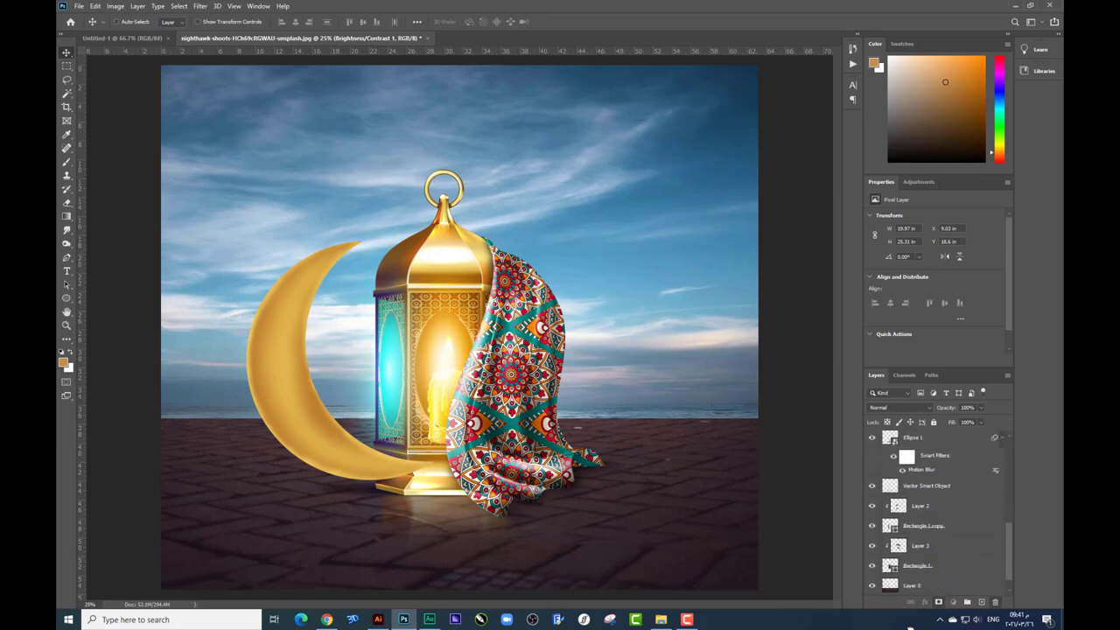
pyautogui.moveTo(908, 627); pyautogui.dragTo(928, 536)
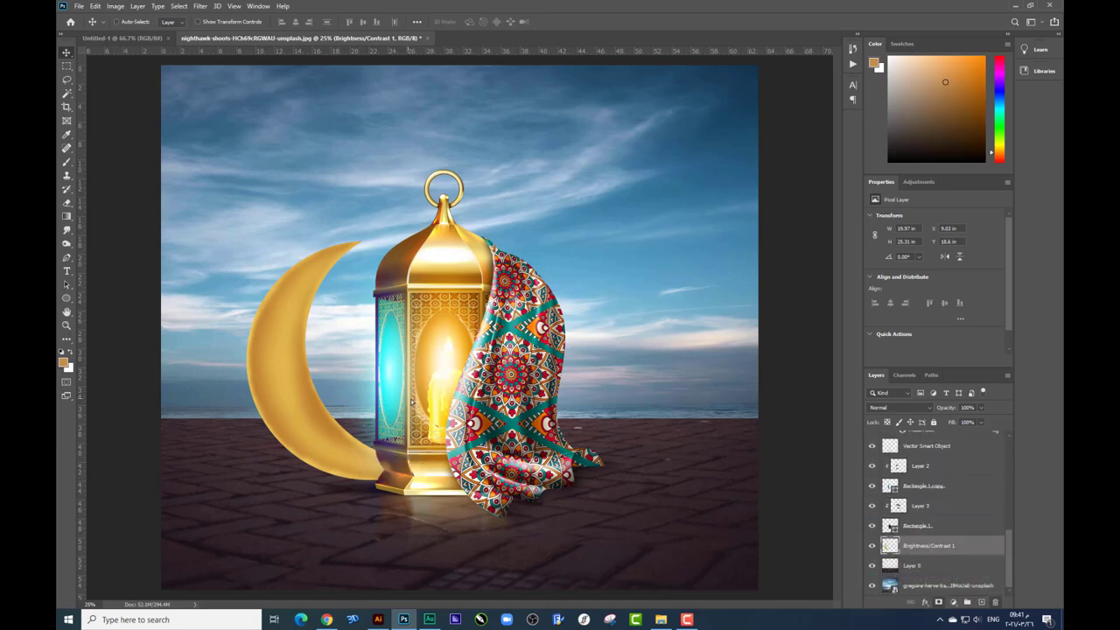
# Step: Shift the crescent moon slightly right, discarding a trial rotation
pyautogui.moveTo(411, 401); pyautogui.dragTo(419, 403)
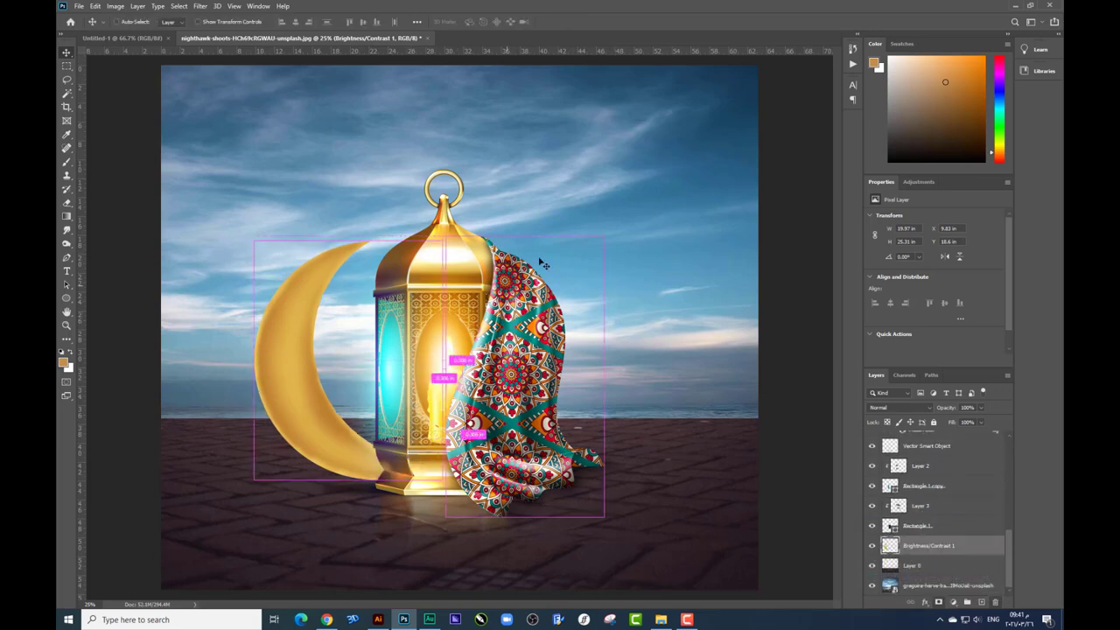
pyautogui.hotkey('ctrl', 't')
pyautogui.moveTo(541, 254); pyautogui.dragTo(412, 280)
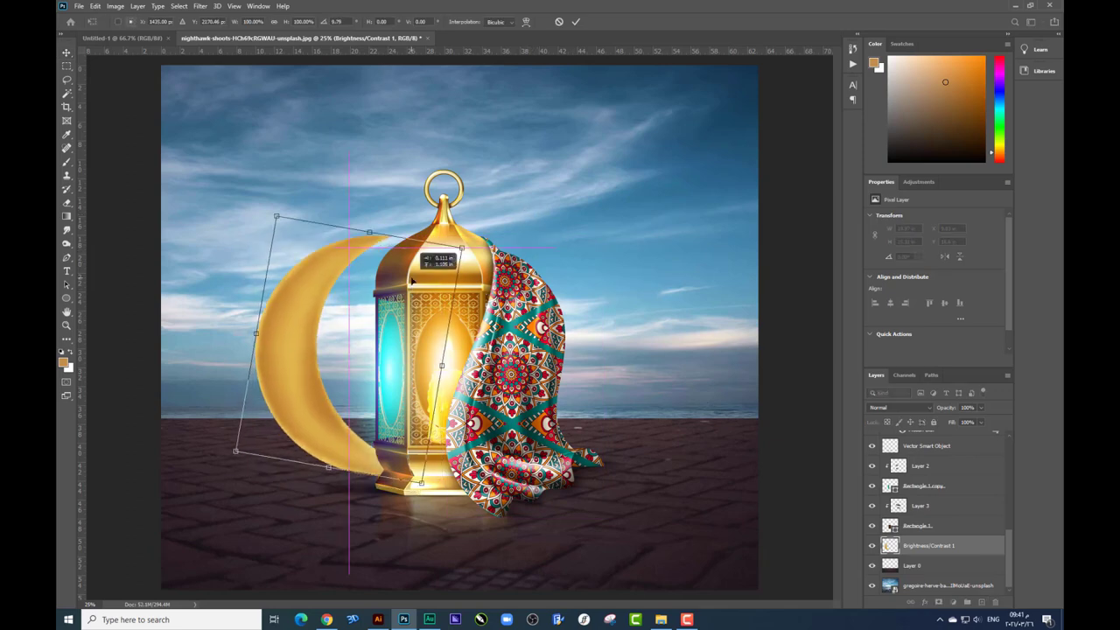
pyautogui.press('Escape')
pyautogui.moveTo(470, 295); pyautogui.dragTo(470, 299)
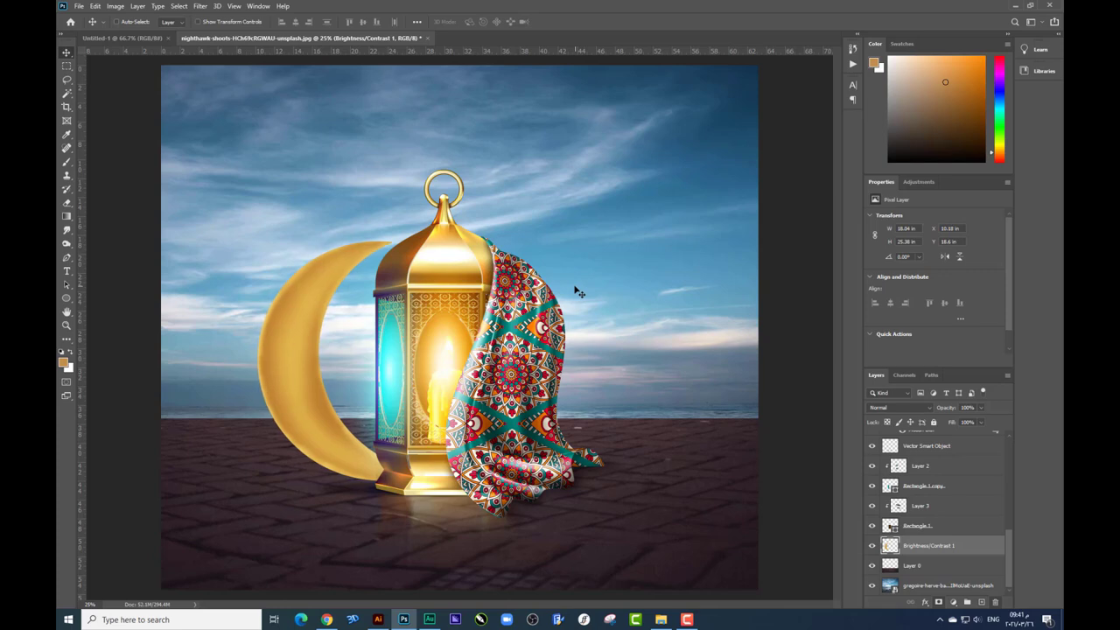
pyautogui.hotkey('shift', 'Right')
# Step: Copy the lantern glow layer onto the crescent moon, keeping it upright
pyautogui.rightClick(454, 357)
pyautogui.click(473, 360)
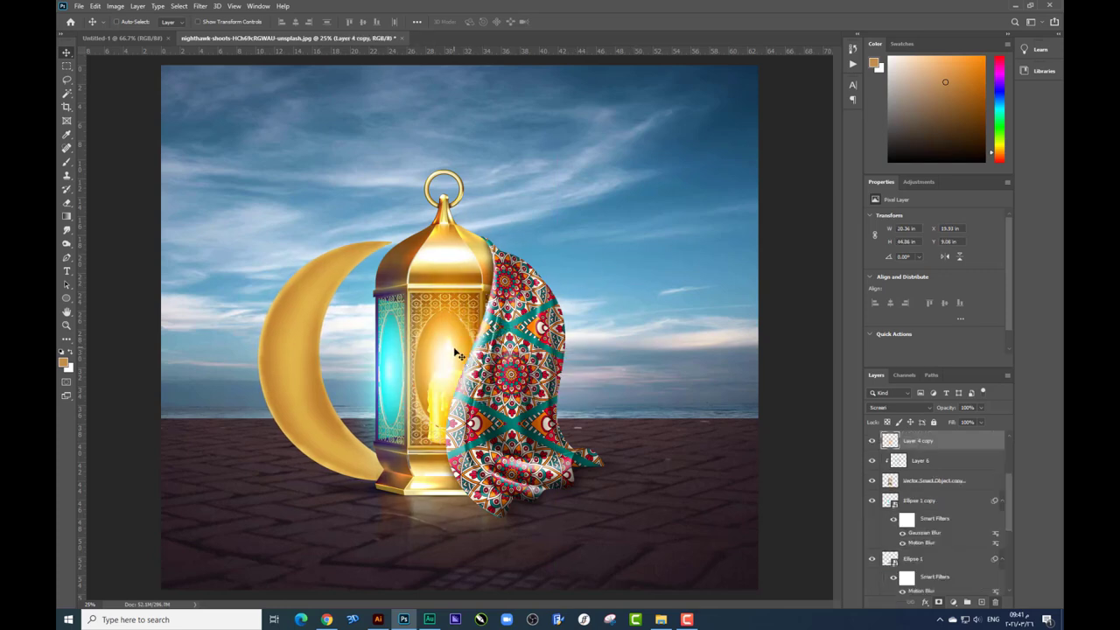
pyautogui.moveTo(473, 328); pyautogui.dragTo(350, 352)
pyautogui.hotkey('ctrl', 't')
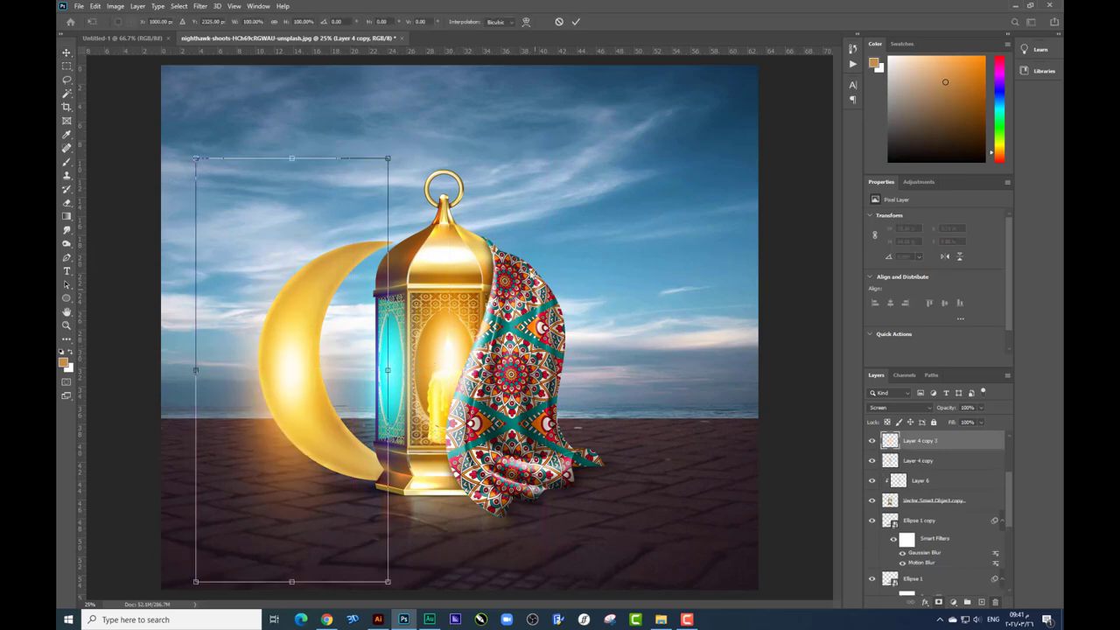
pyautogui.press('Return')
pyautogui.hotkey('ctrl', 't')
pyautogui.moveTo(375, 396); pyautogui.dragTo(367, 372)
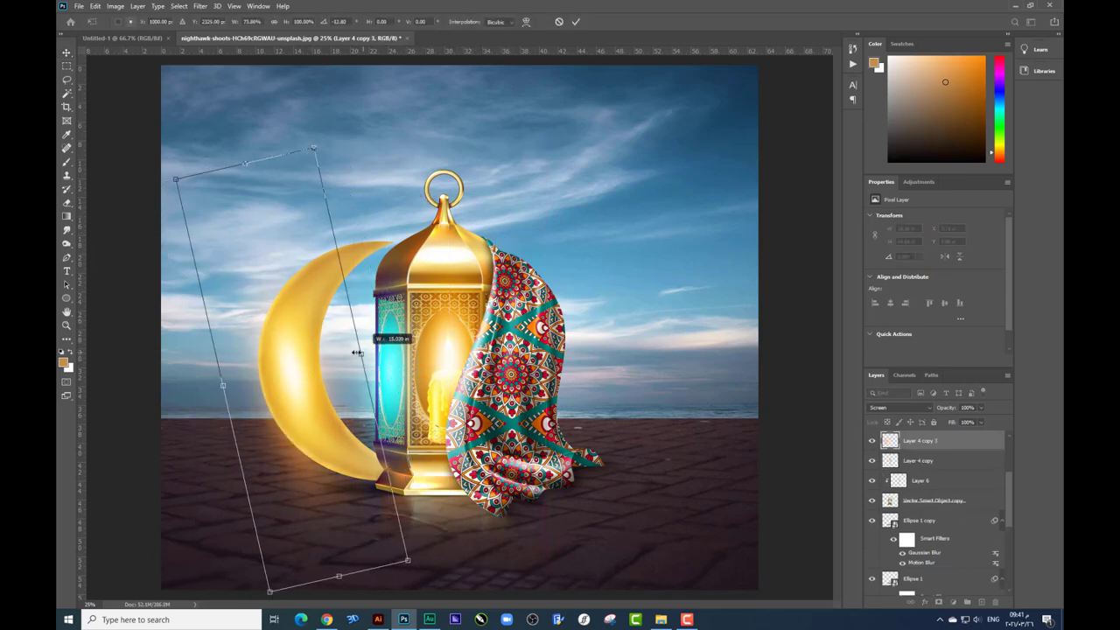
pyautogui.moveTo(385, 348); pyautogui.dragTo(388, 369)
# Step: Warp the glow copy so it curves along the lantern's left side toward the lamp
pyautogui.rightClick(300, 359)
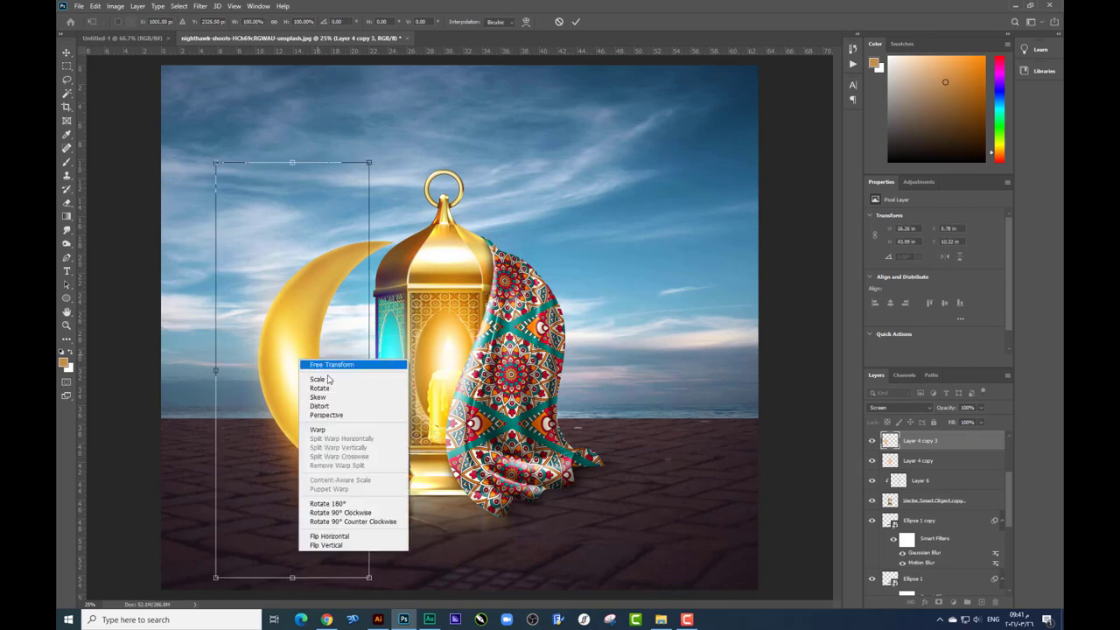
pyautogui.click(317, 430)
pyautogui.moveTo(263, 225); pyautogui.dragTo(325, 213)
pyautogui.moveTo(342, 263); pyautogui.dragTo(306, 295)
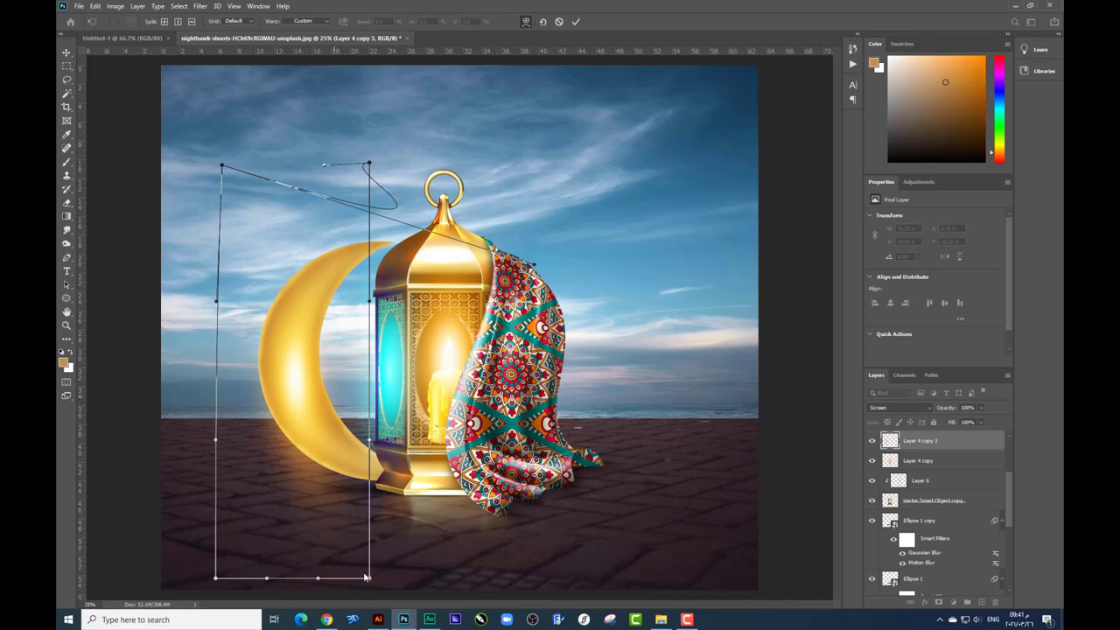
pyautogui.moveTo(370, 577); pyautogui.dragTo(440, 494)
pyautogui.moveTo(377, 402); pyautogui.dragTo(358, 410)
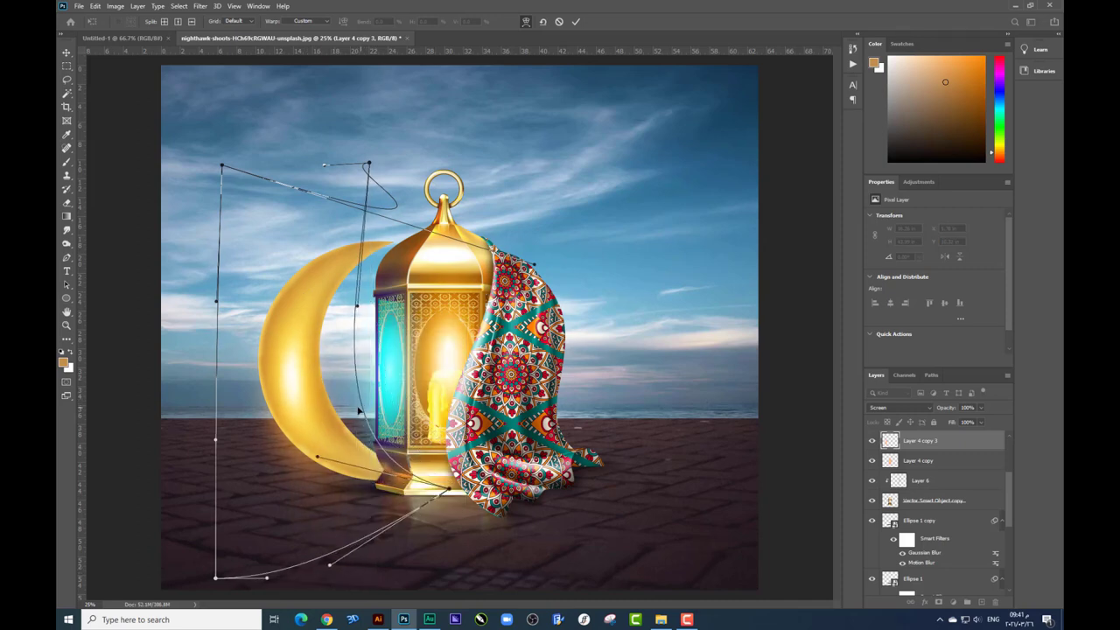
pyautogui.moveTo(345, 539); pyautogui.dragTo(341, 393)
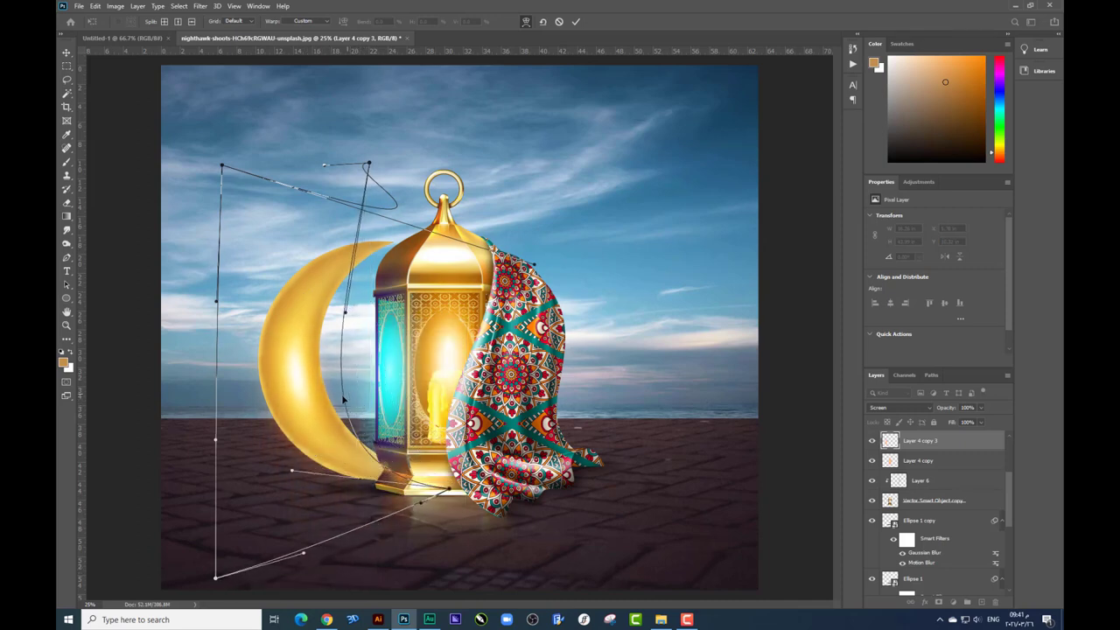
pyautogui.hotkey('ctrl', 'h')
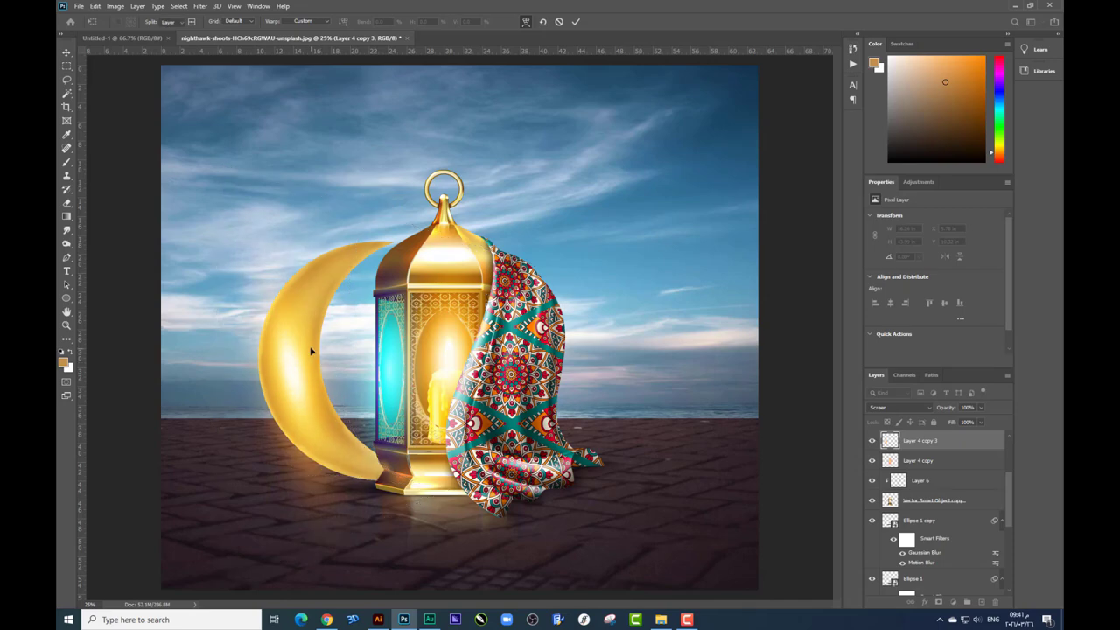
pyautogui.press('Return')
pyautogui.hotkey('ctrl', '-')
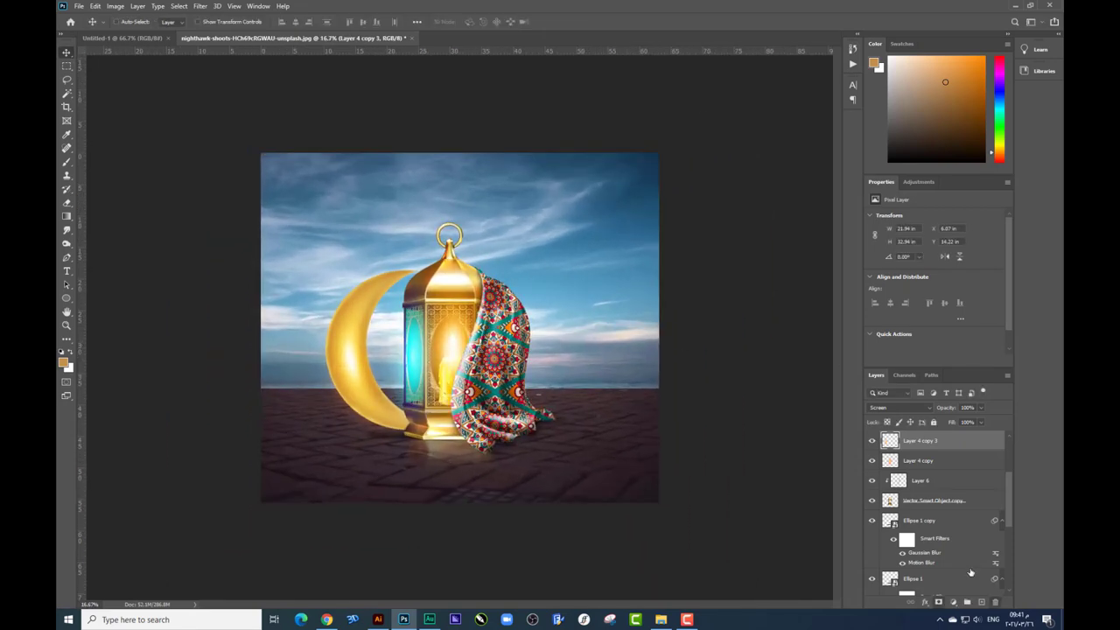
# Step: Paint a soft orange brush dab, sampled from the image, on a new empty layer
pyautogui.click(982, 602)
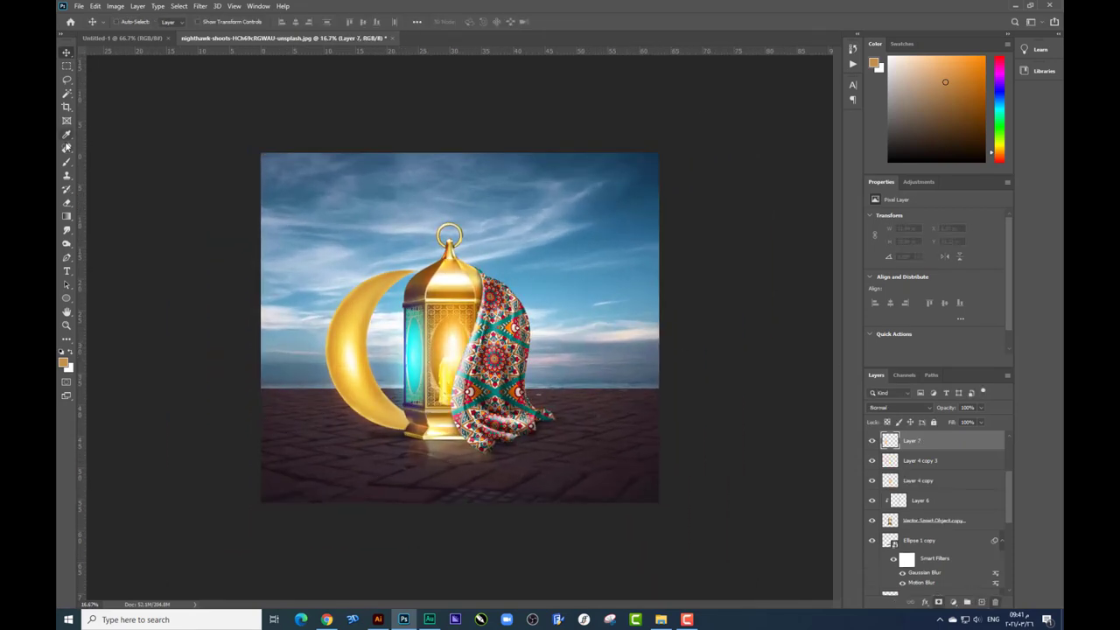
pyautogui.click(66, 134)
pyautogui.click(63, 362)
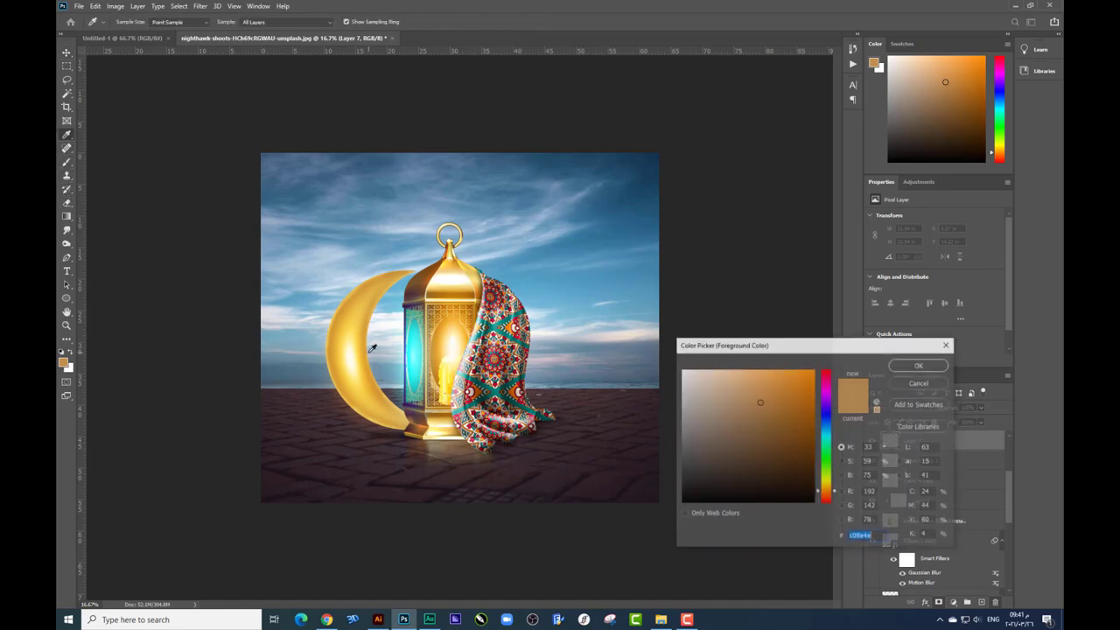
pyautogui.click(372, 350)
pyautogui.press('Return')
pyautogui.press('b')
pyautogui.rightClick(355, 352)
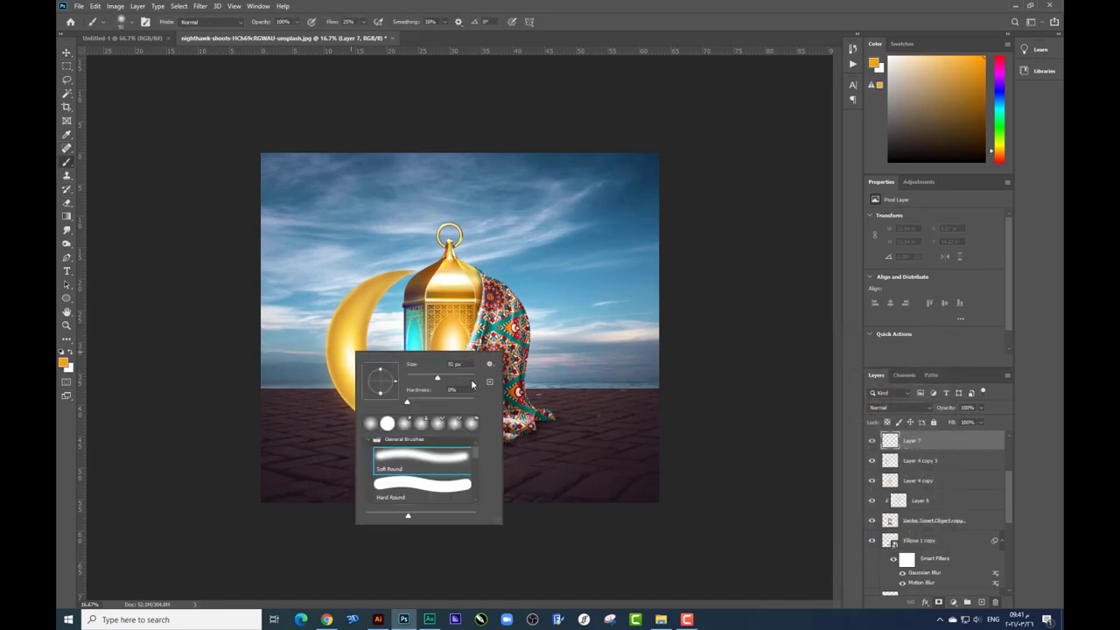
pyautogui.press('Return')
pyautogui.click(356, 334)
# Step: Enlarge the orange dab over the moon and lantern and blend it as Screen
pyautogui.hotkey('ctrl', 't')
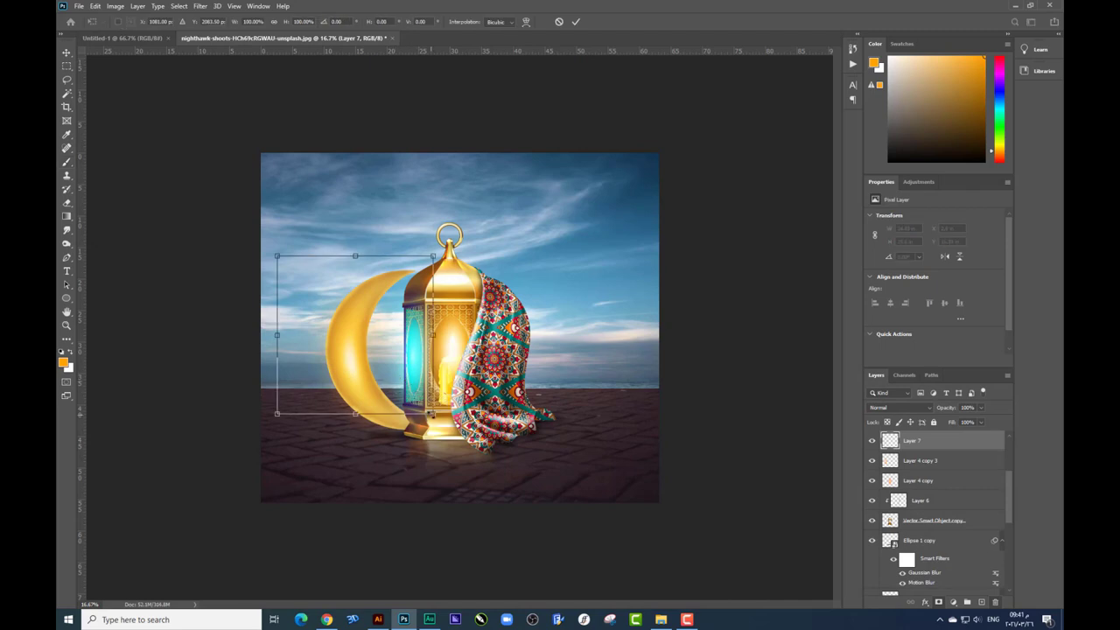
pyautogui.moveTo(436, 416); pyautogui.dragTo(560, 515)
pyautogui.press('Return')
pyautogui.click(901, 408)
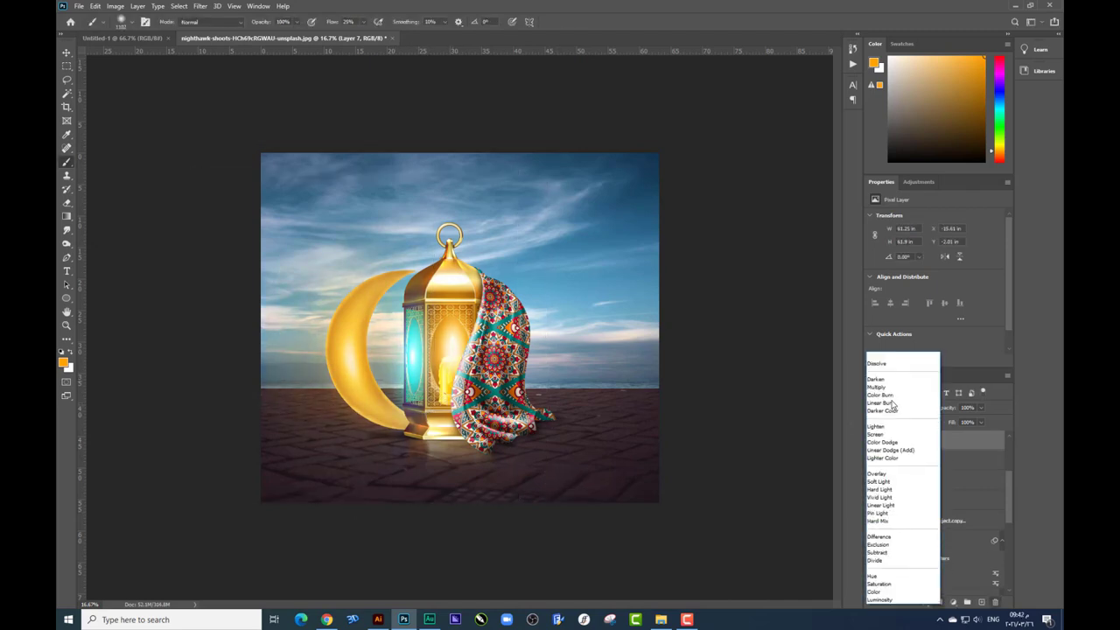
pyautogui.click(871, 442)
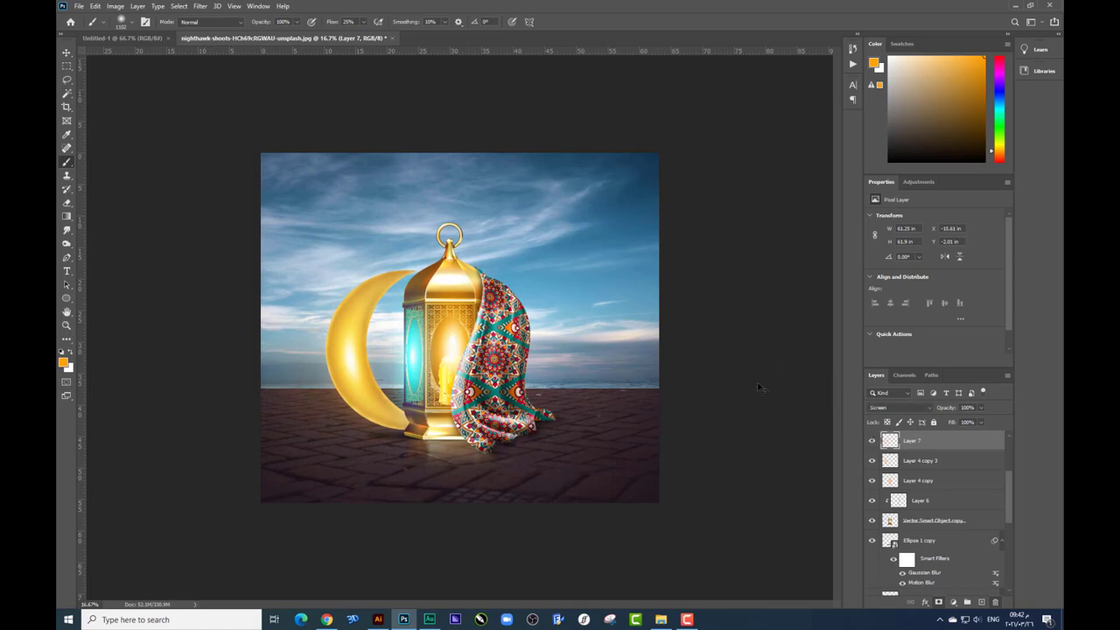
# Step: Shrink the orange glow to about 77% and select the background photo layer
pyautogui.hotkey('ctrl', '-')
pyautogui.hotkey('ctrl', 't')
pyautogui.moveTo(525, 186); pyautogui.dragTo(490, 219)
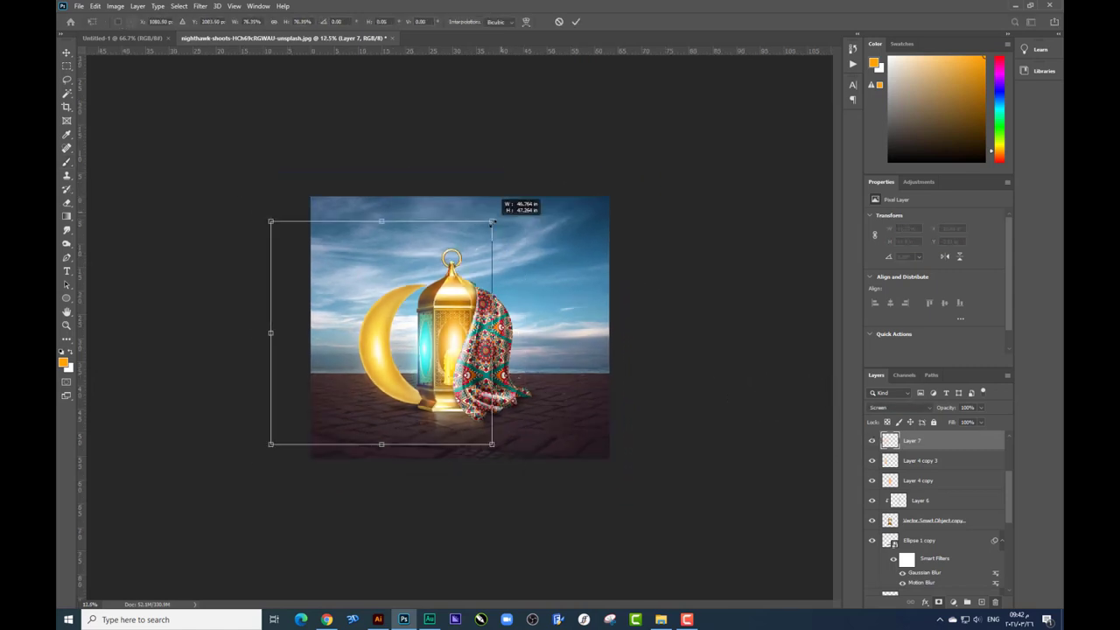
pyautogui.press('Return')
pyautogui.hotkey('ctrl', '+')
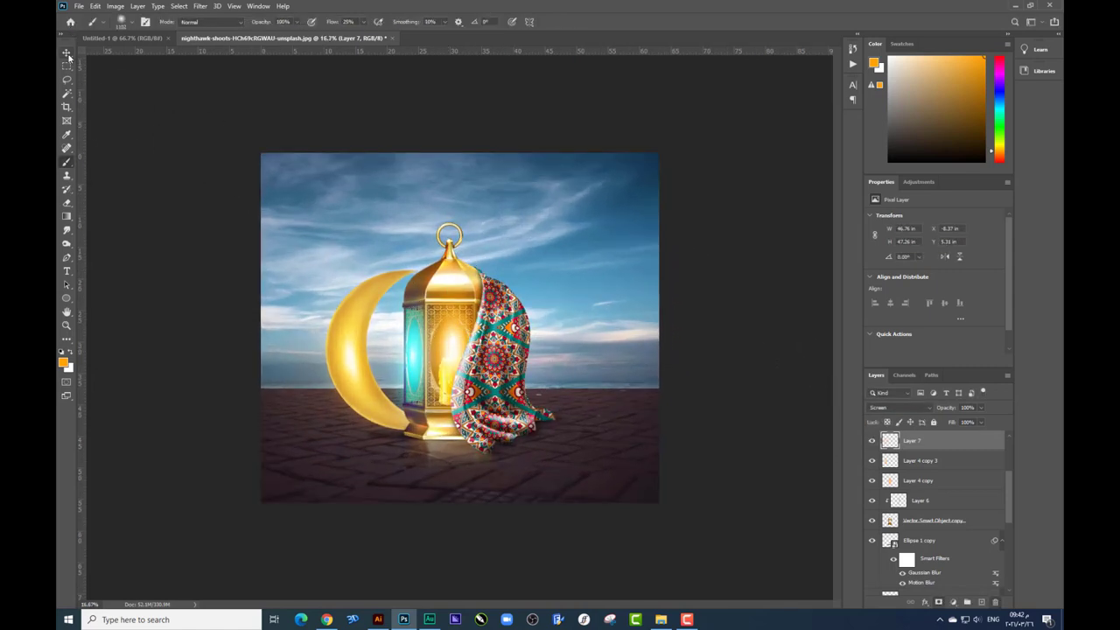
pyautogui.click(66, 52)
pyautogui.rightClick(623, 440)
pyautogui.click(643, 455)
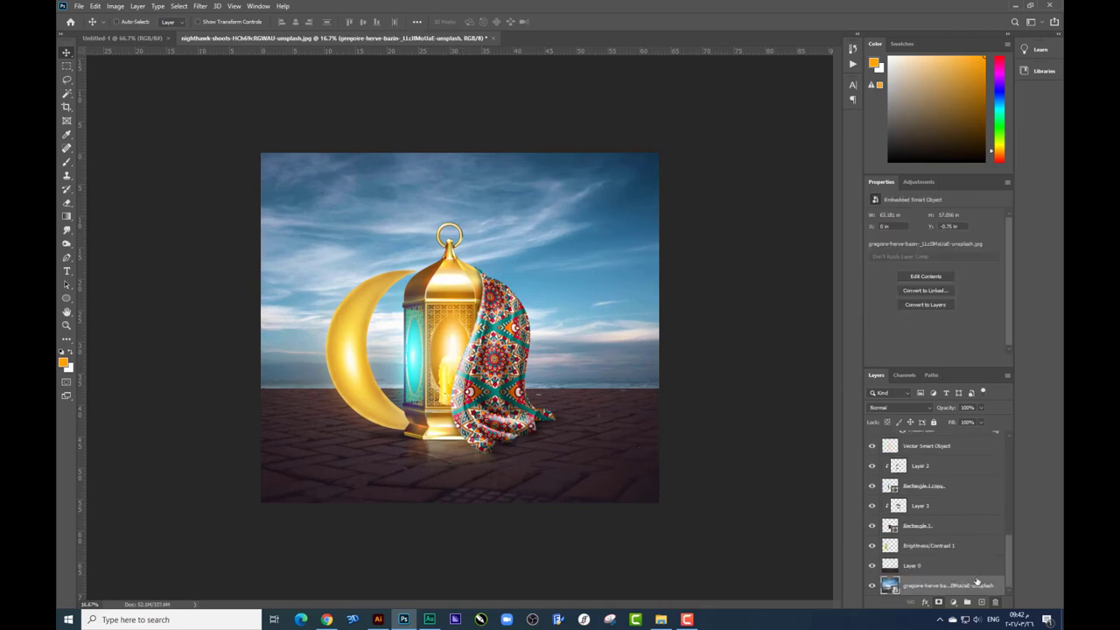
# Step: Reposition Layer 0's pavement and soft-erase its top edge along the horizon
pyautogui.click(915, 565)
pyautogui.moveTo(588, 412); pyautogui.dragTo(644, 428)
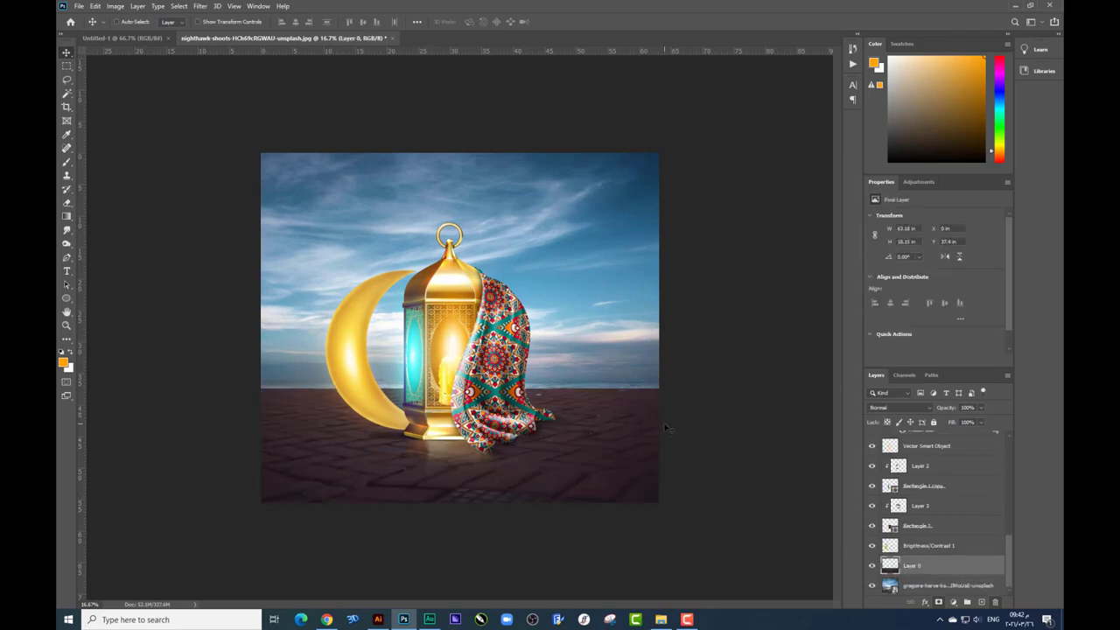
pyautogui.hotkey('ctrl', 't')
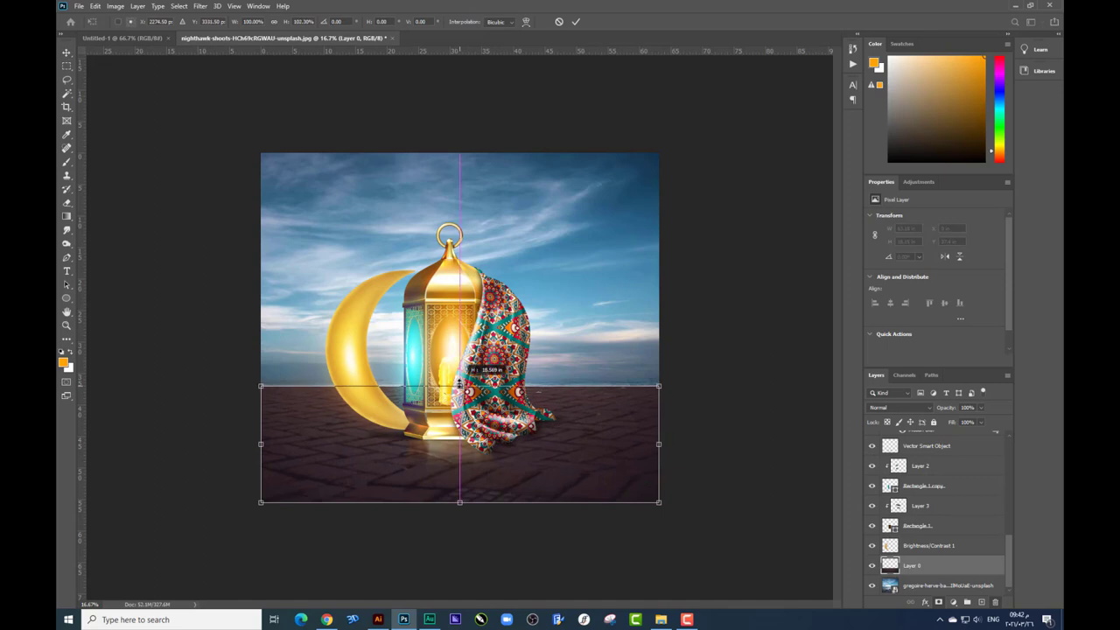
pyautogui.press('Return')
pyautogui.press('e')
pyautogui.rightClick(683, 370)
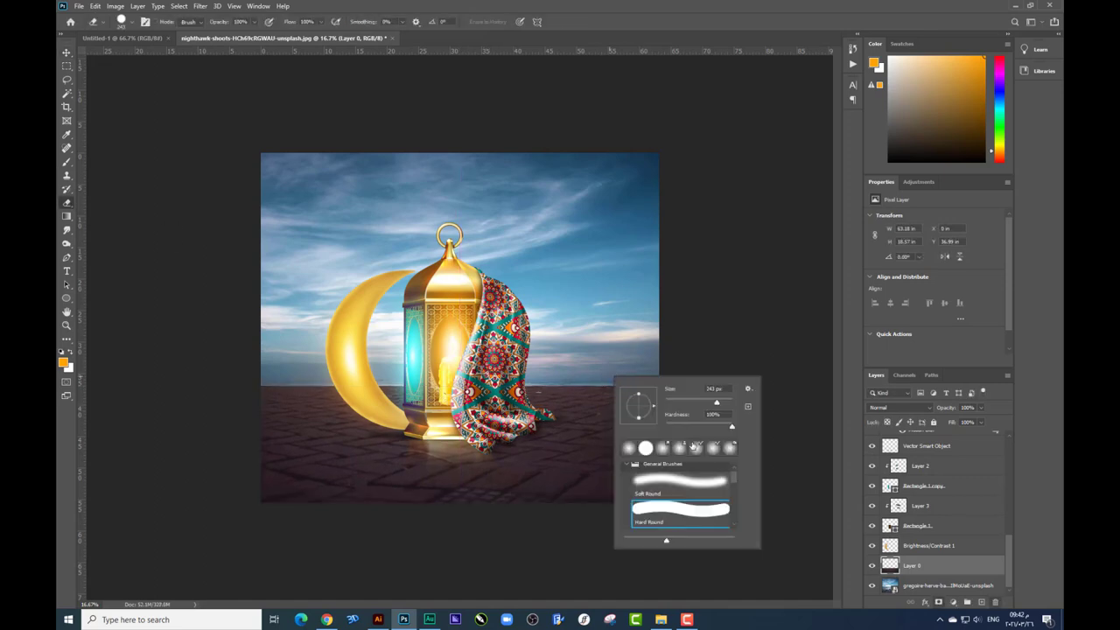
pyautogui.click(630, 368)
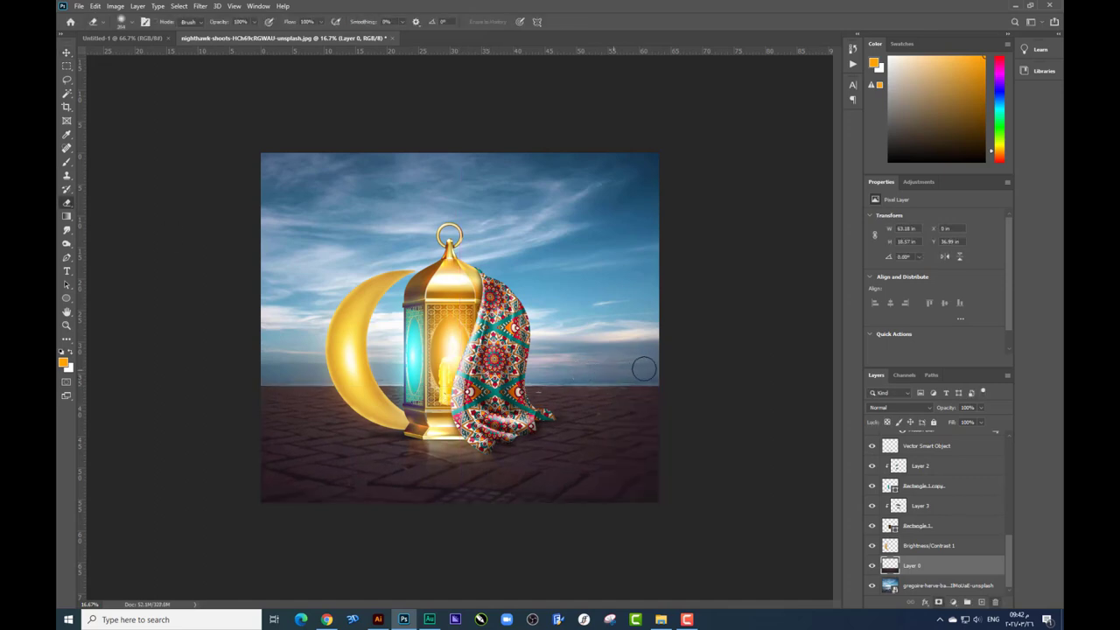
pyautogui.moveTo(665, 388); pyautogui.dragTo(543, 388)
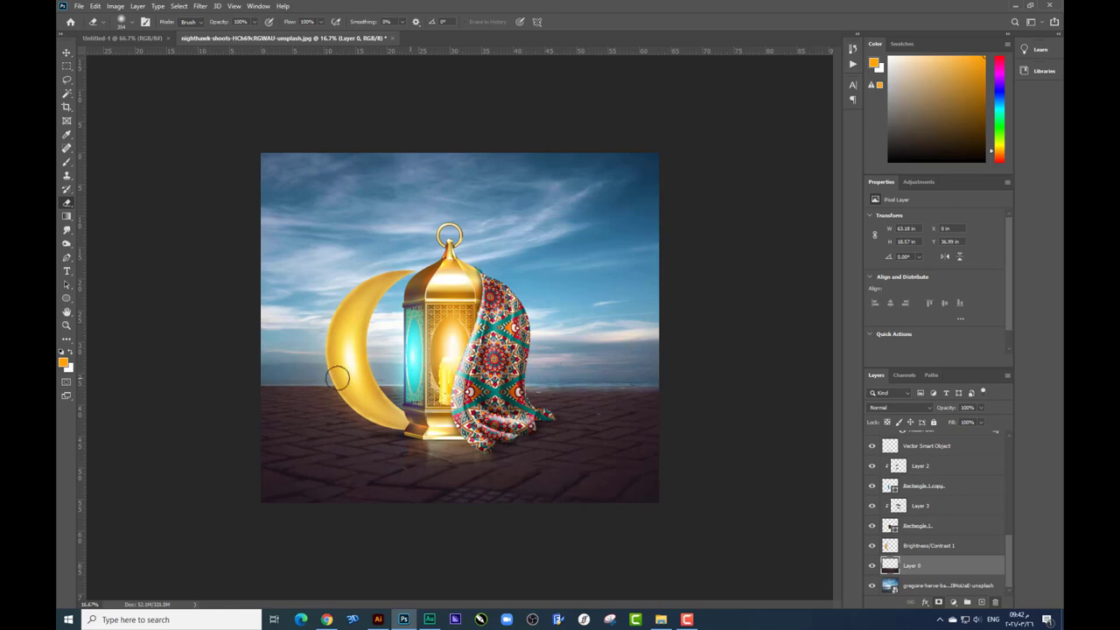
pyautogui.moveTo(338, 378); pyautogui.dragTo(267, 381)
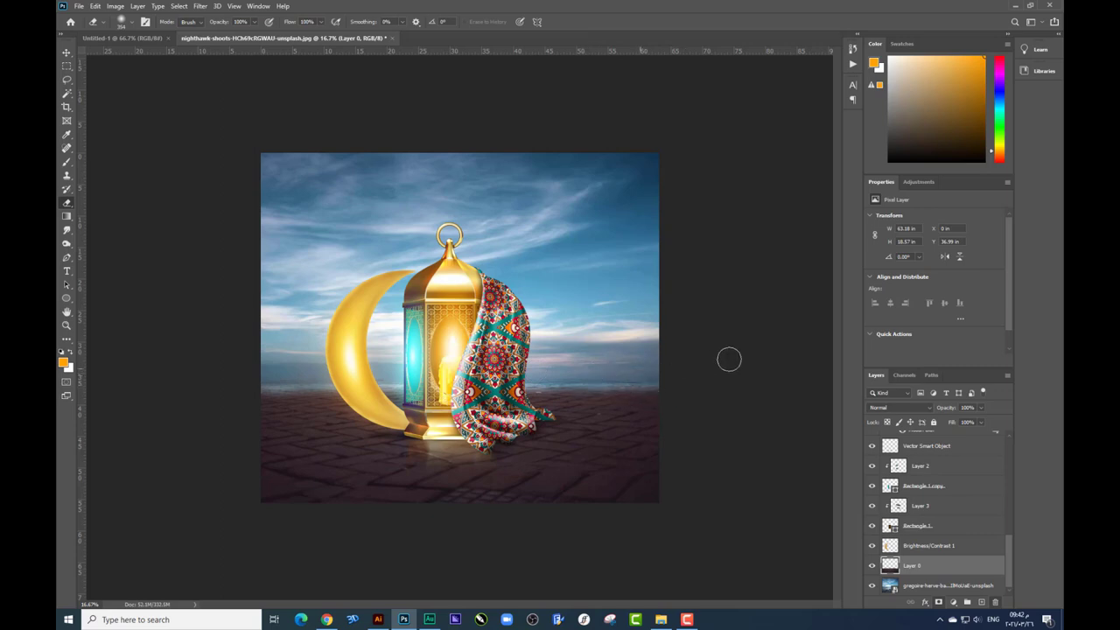
# Step: Stretch the floor slightly taller and erase more of the right horizon edge
pyautogui.hotkey('ctrl', 't')
pyautogui.moveTo(458, 384); pyautogui.dragTo(458, 377)
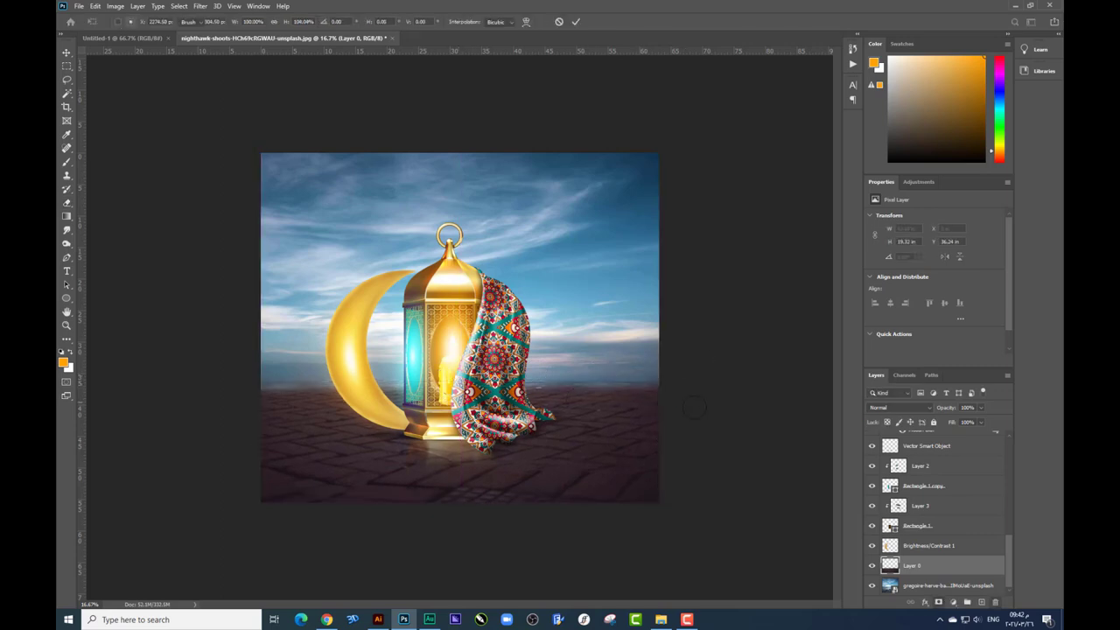
pyautogui.press('Return')
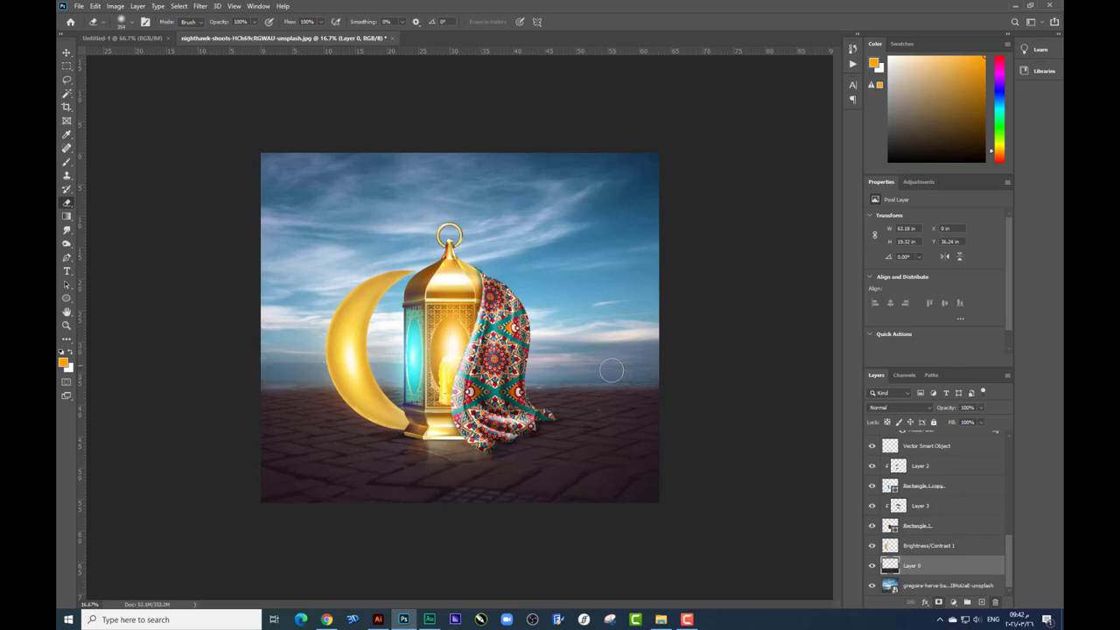
pyautogui.moveTo(572, 379); pyautogui.dragTo(598, 379)
pyautogui.click(66, 54)
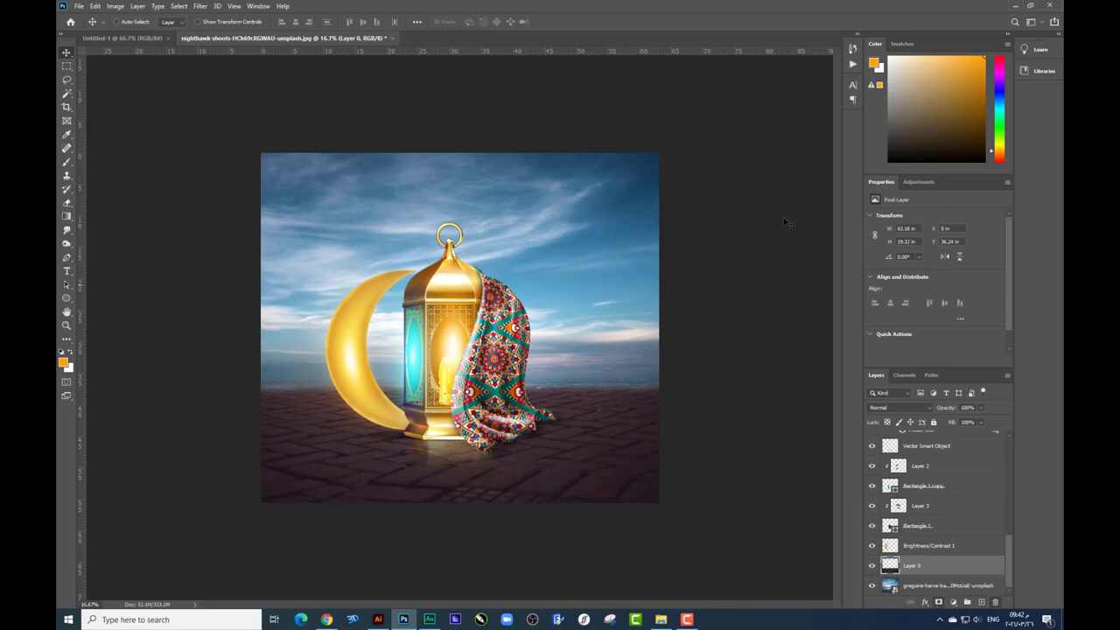
pyautogui.click(954, 602)
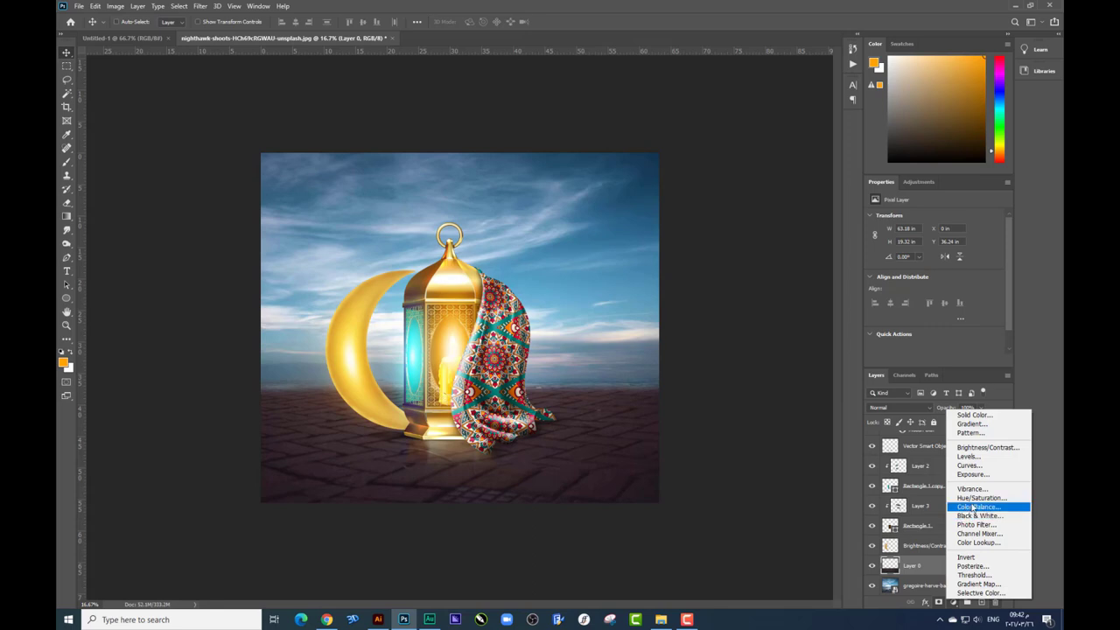
# Step: Add a colorized Hue/Saturation adjustment (209/39/-17) blended as Color for a blue pavement tint
pyautogui.click(973, 496)
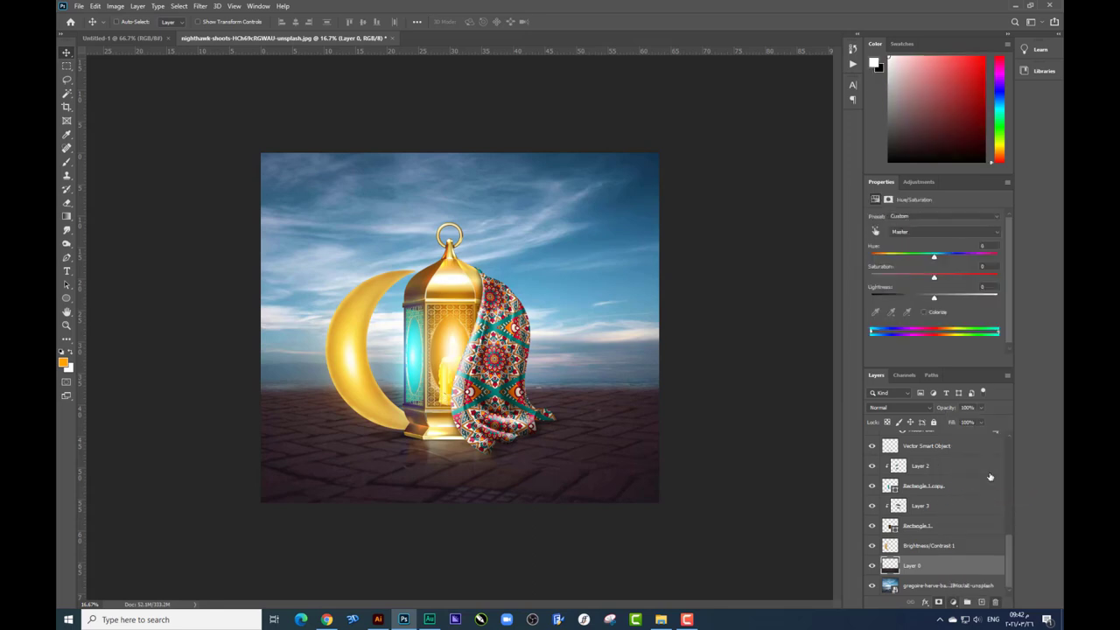
pyautogui.click(936, 312)
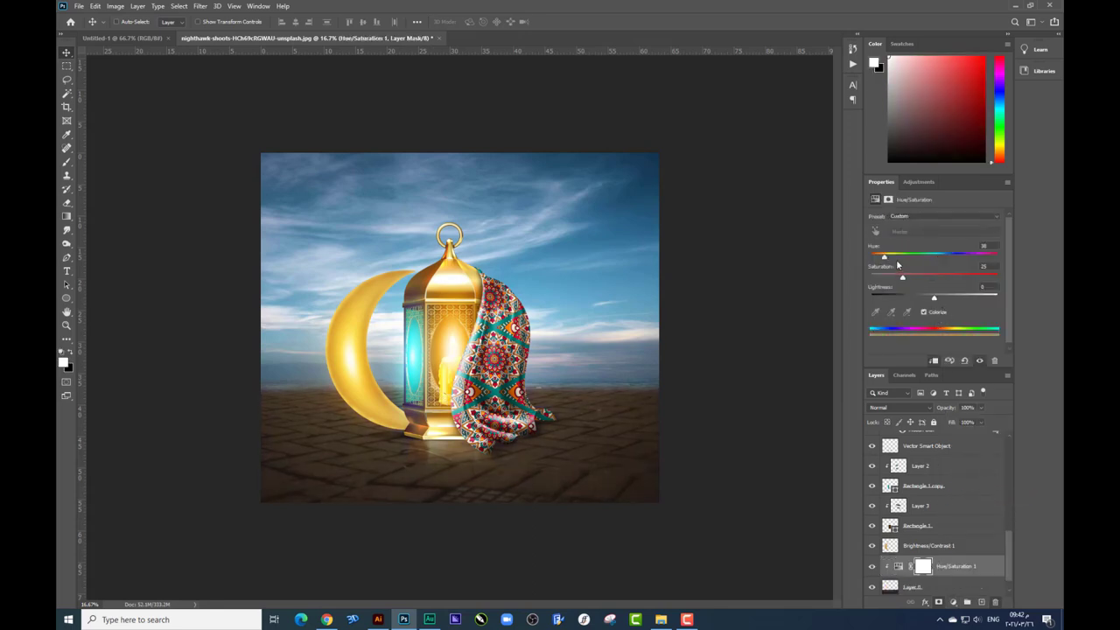
pyautogui.moveTo(935, 299); pyautogui.dragTo(924, 299)
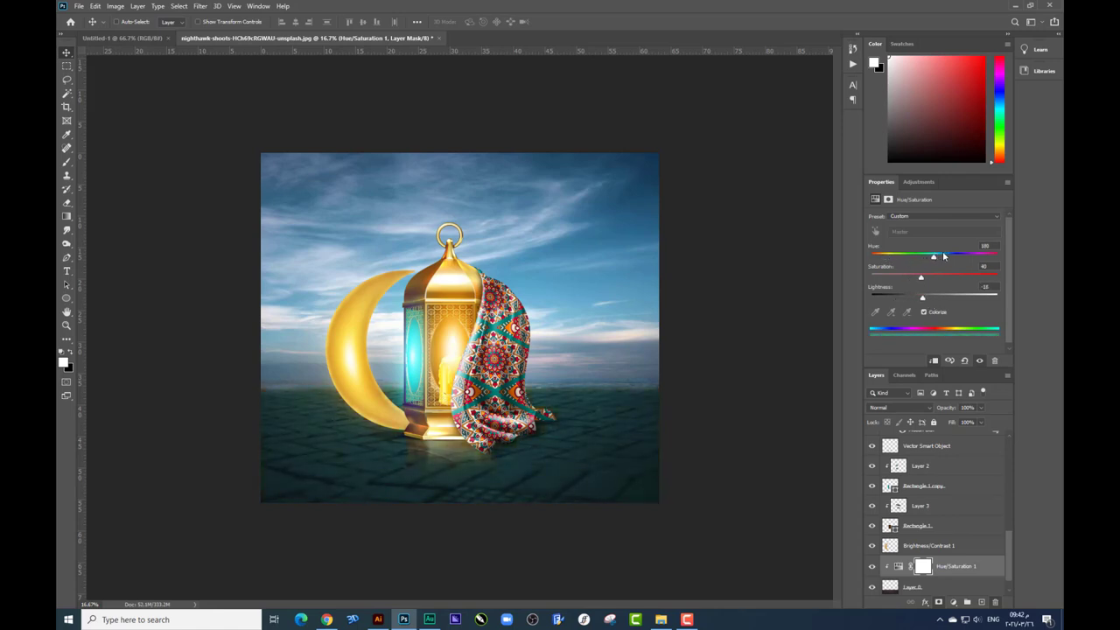
pyautogui.moveTo(945, 255); pyautogui.dragTo(938, 255)
pyautogui.moveTo(923, 299); pyautogui.dragTo(934, 300)
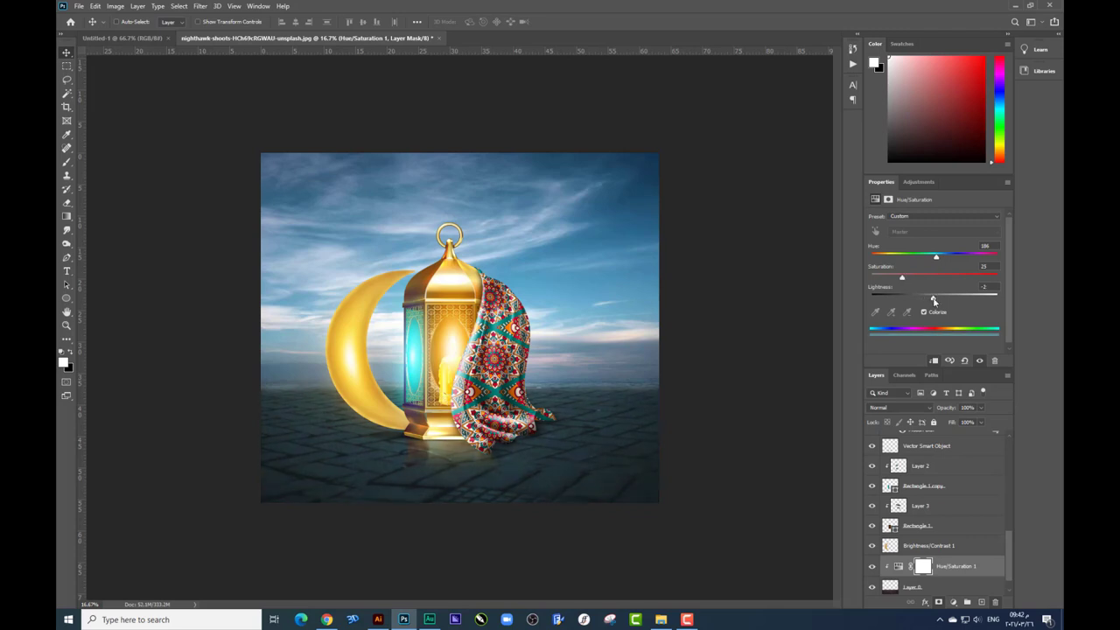
pyautogui.click(882, 408)
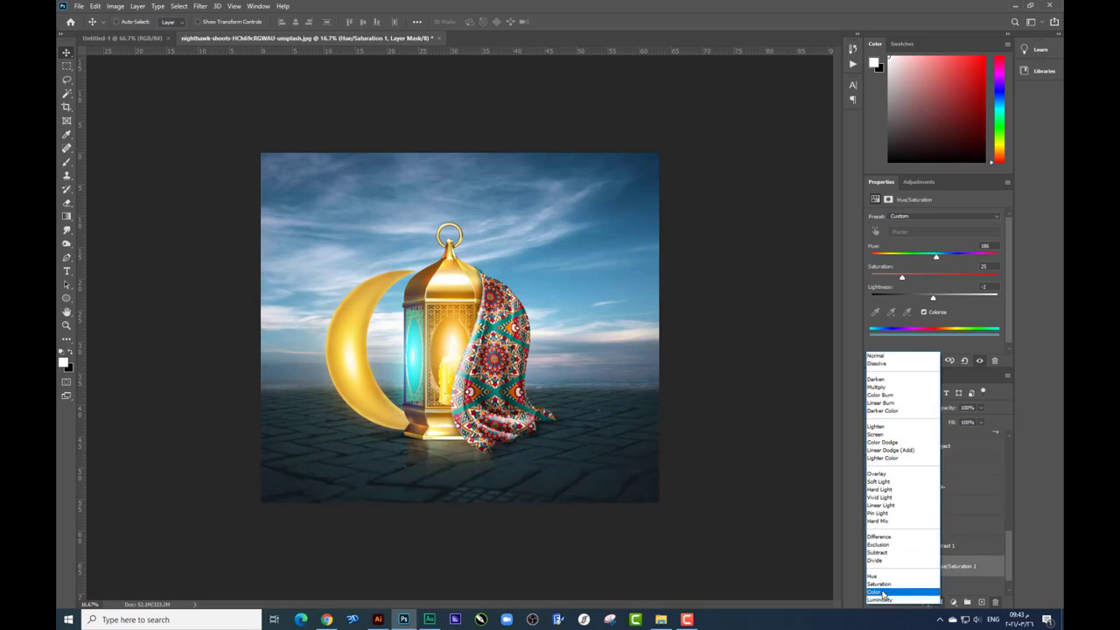
pyautogui.click(873, 592)
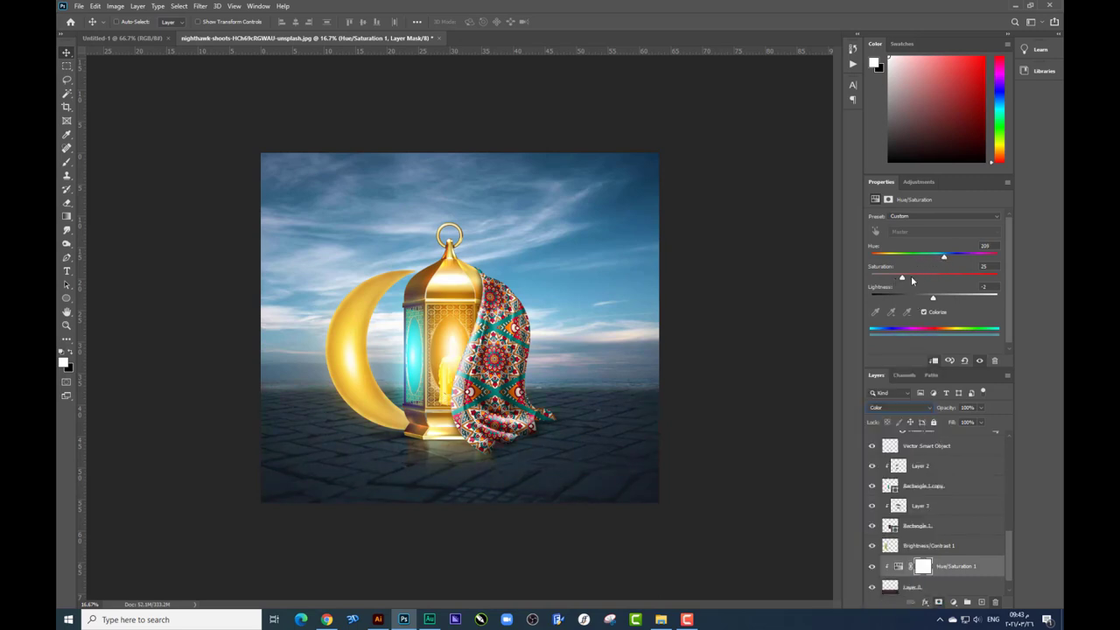
pyautogui.moveTo(928, 299)
pyautogui.mouseDown()
pyautogui.moveTo(956, 298)
pyautogui.moveTo(925, 297)
pyautogui.mouseUp()
# Step: Pull the ground layer's top edge to the horizon and add Layer 8 above Hue/Saturation 1
pyautogui.scroll(-1, 932, 580)
pyautogui.click(914, 567)
pyautogui.hotkey('ctrl', 't')
pyautogui.moveTo(459, 381); pyautogui.dragTo(458, 378)
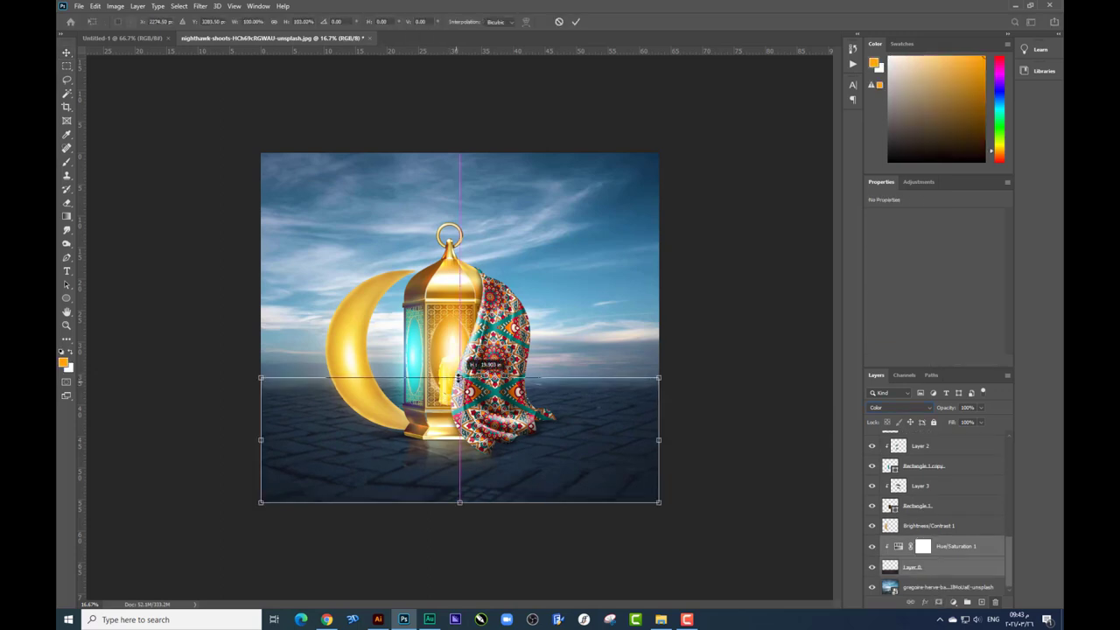
pyautogui.press('Return')
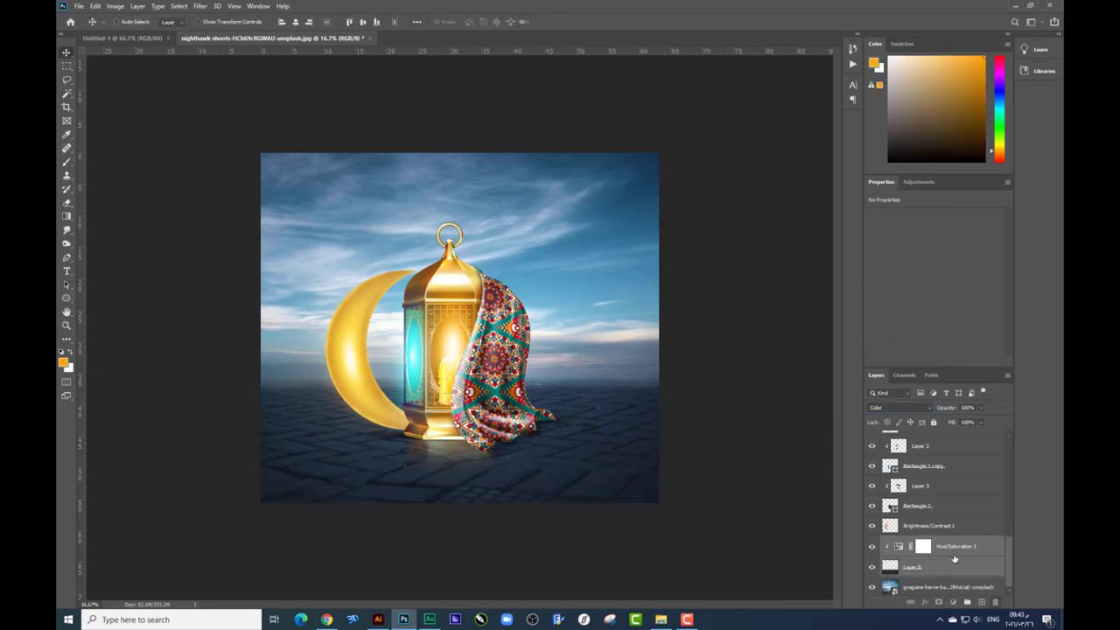
pyautogui.click(954, 551)
pyautogui.moveTo(927, 567); pyautogui.dragTo(928, 538)
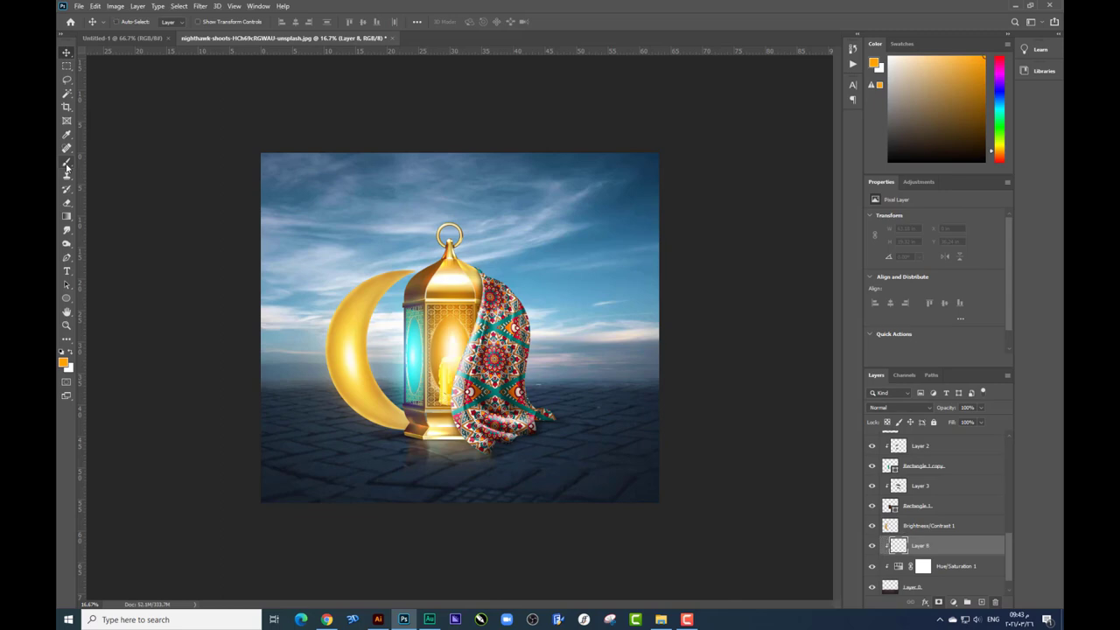
# Step: Paint a light blue haze across the horizon on Layer 8
pyautogui.click(63, 363)
pyautogui.click(513, 230)
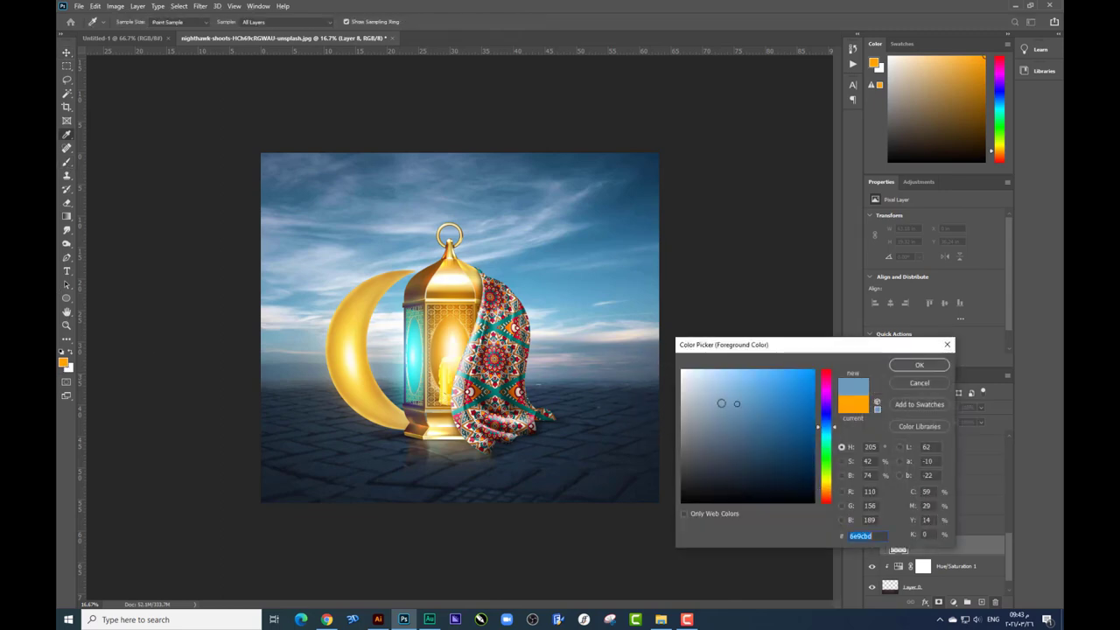
pyautogui.click(713, 370)
pyautogui.press('Return')
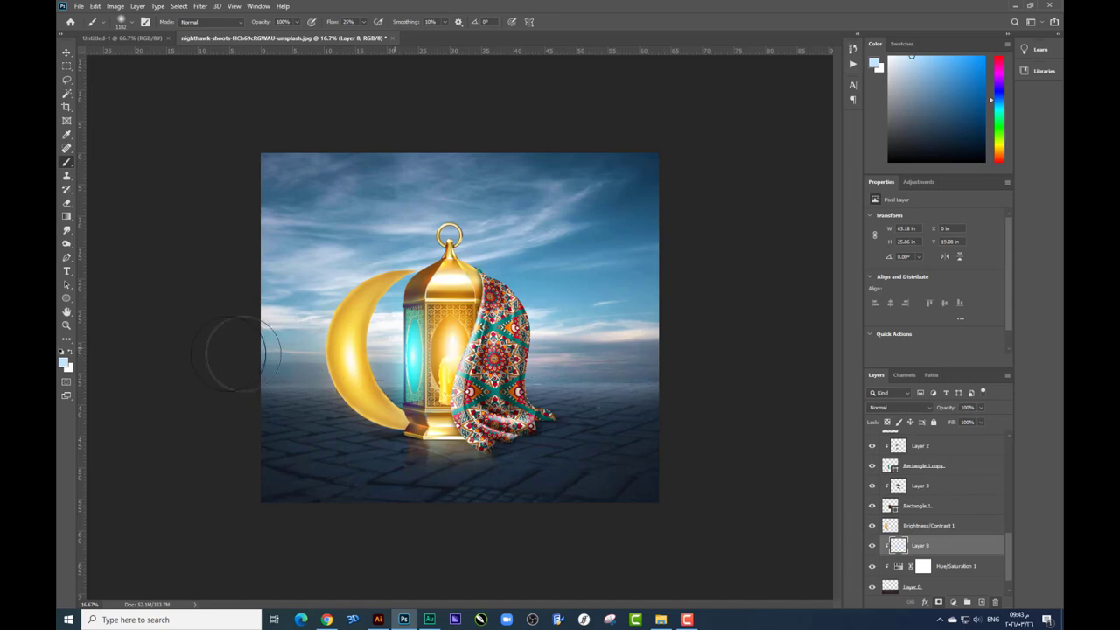
pyautogui.moveTo(236, 354); pyautogui.dragTo(302, 354)
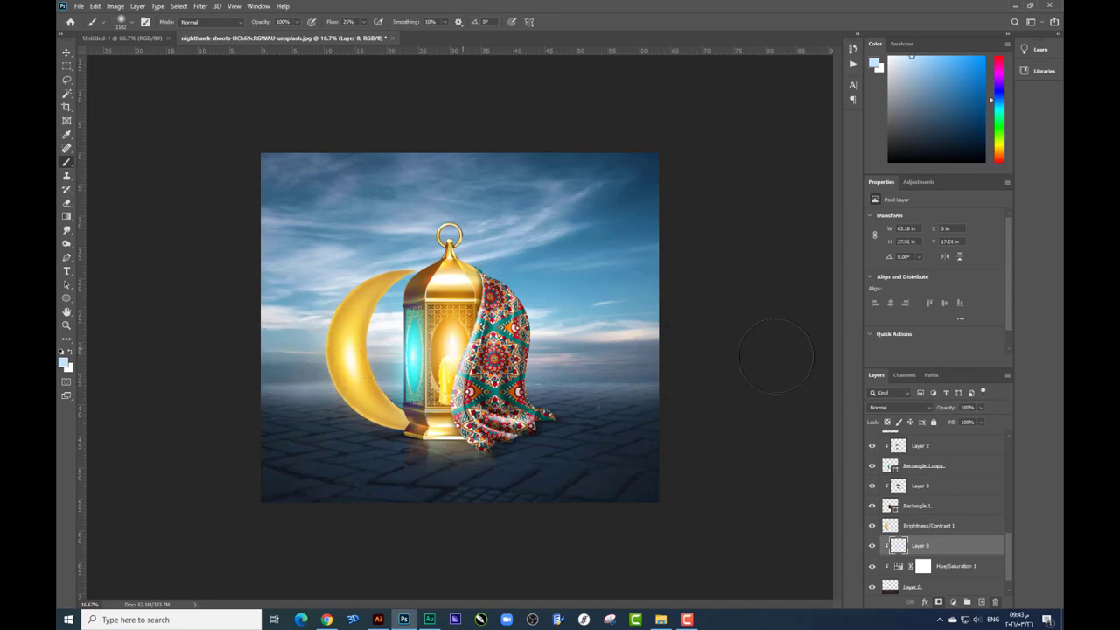
# Step: Set Layer 8's Blend If Underlying slider to 42 to hide haze over darker areas
pyautogui.rightClick(944, 542)
pyautogui.click(972, 116)
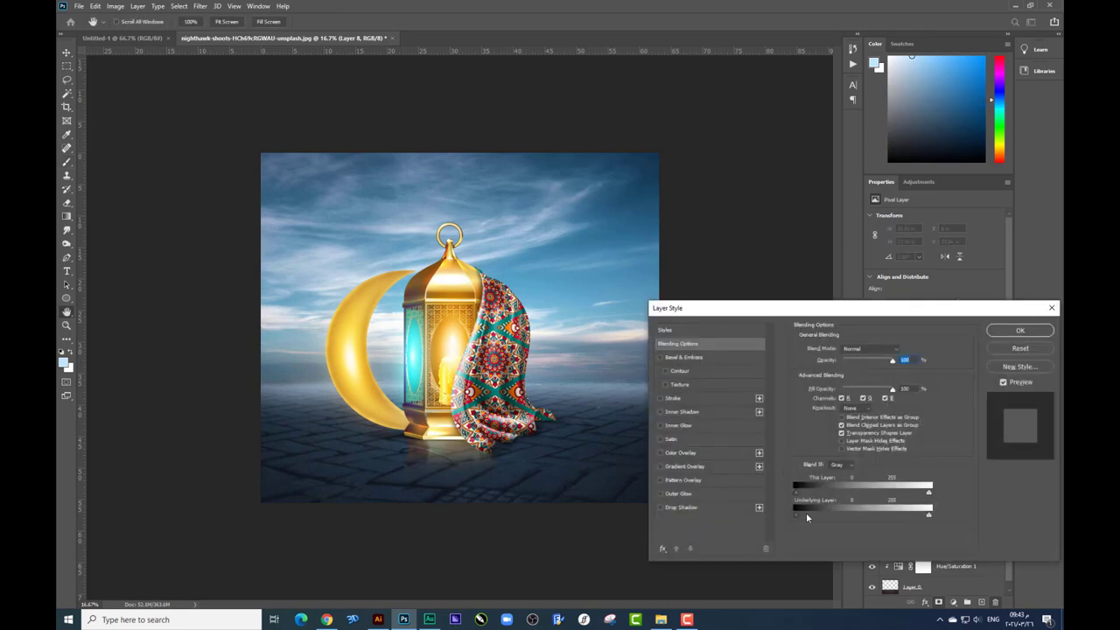
pyautogui.moveTo(817, 516); pyautogui.dragTo(833, 508)
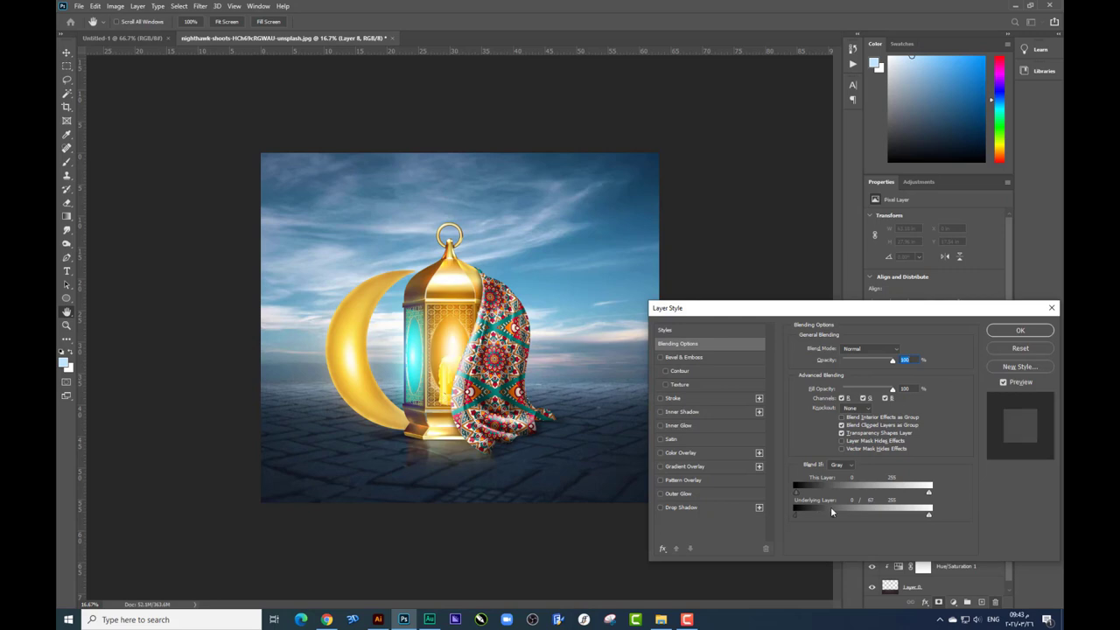
pyautogui.click(1020, 331)
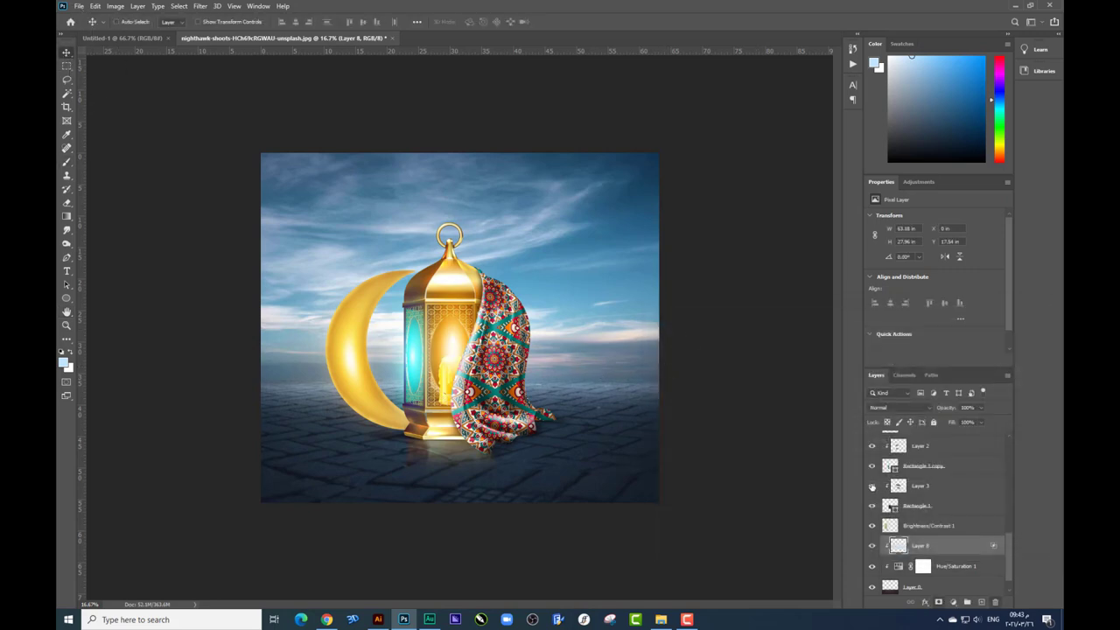
# Step: Move the lantern, moon and cloth layers slightly right, then select Layer 5 alone
pyautogui.scroll(-1, 947, 564)
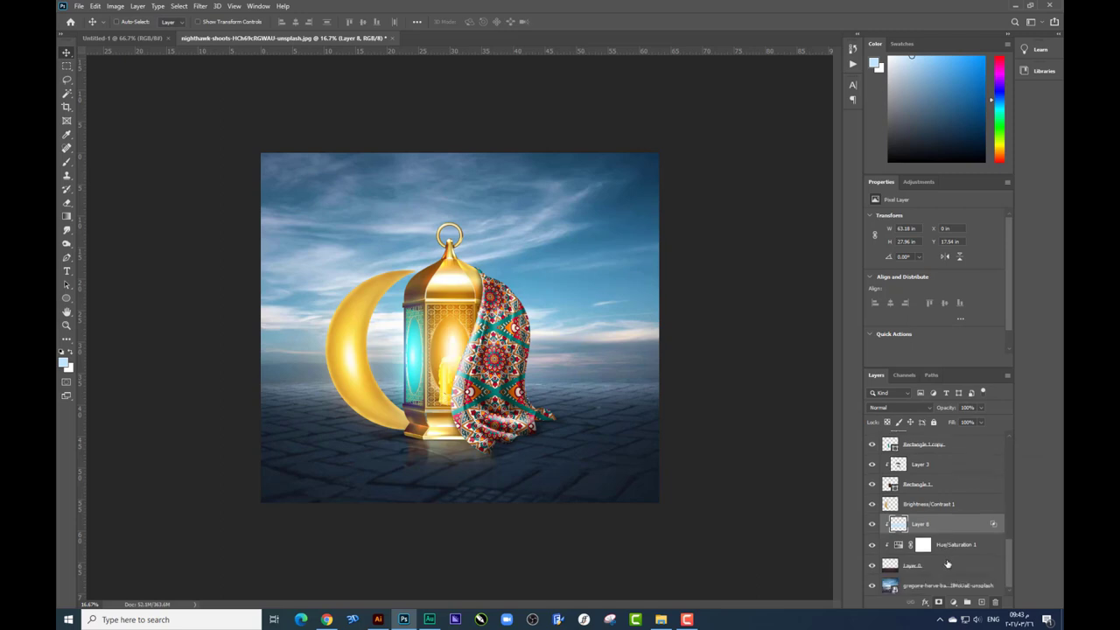
pyautogui.click(952, 511)
pyautogui.scroll(3, 941, 490)
pyautogui.scroll(3, 932, 464)
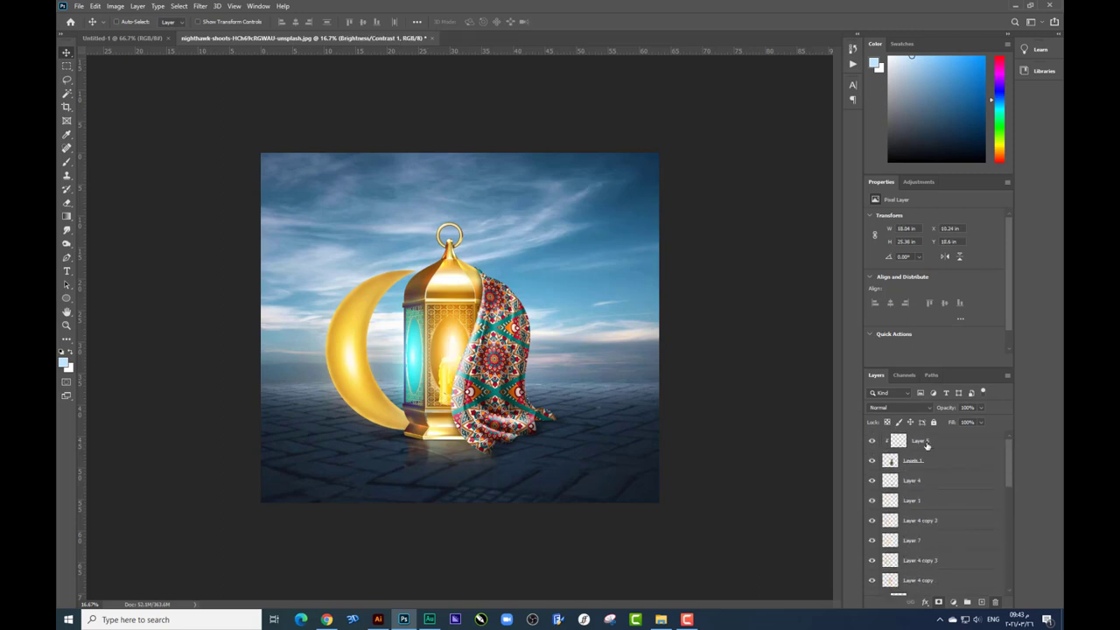
pyautogui.keyDown('shift'); pyautogui.click(938, 441); pyautogui.keyUp('shift')
pyautogui.moveTo(523, 387); pyautogui.dragTo(595, 417)
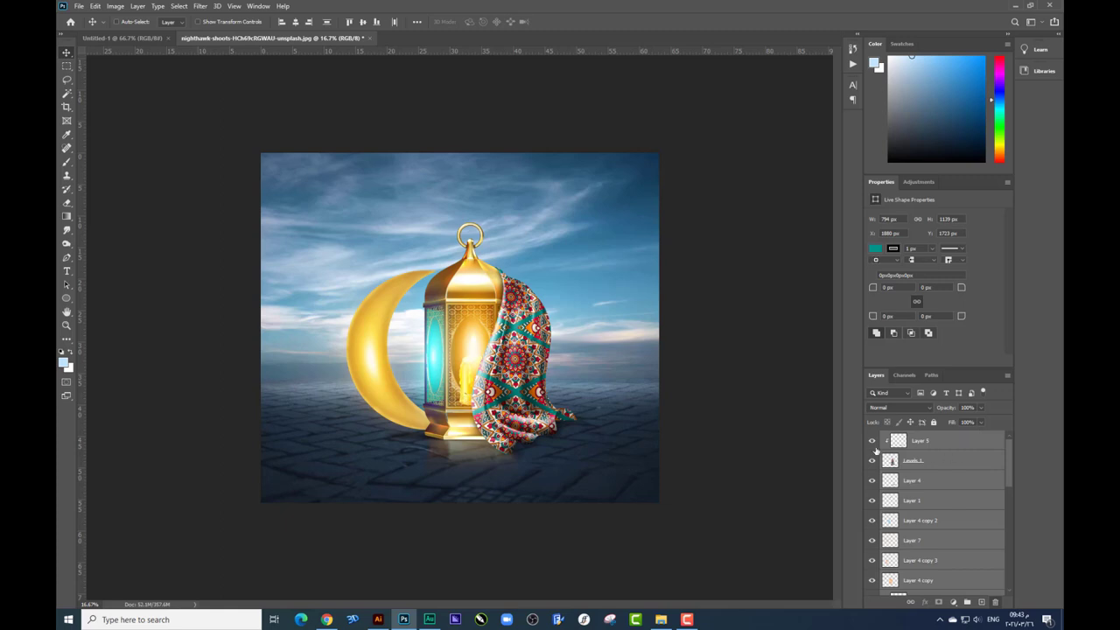
pyautogui.click(918, 441)
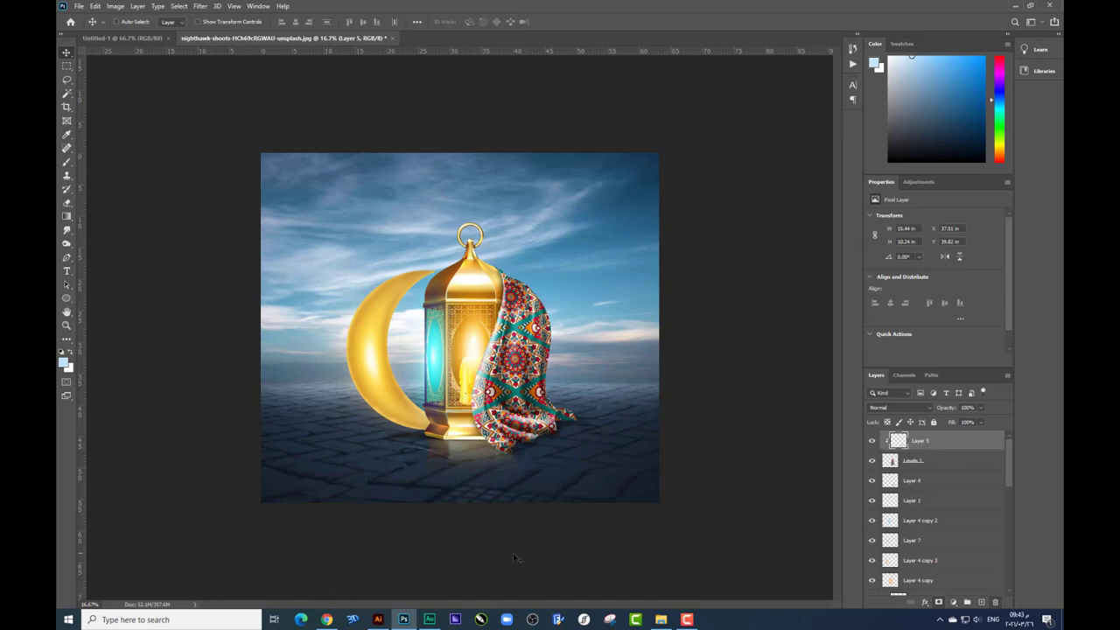
# Step: Drag the sparkle image wwed.PNG from the source folder into the composition
pyautogui.hotkey('ctrl', '+')
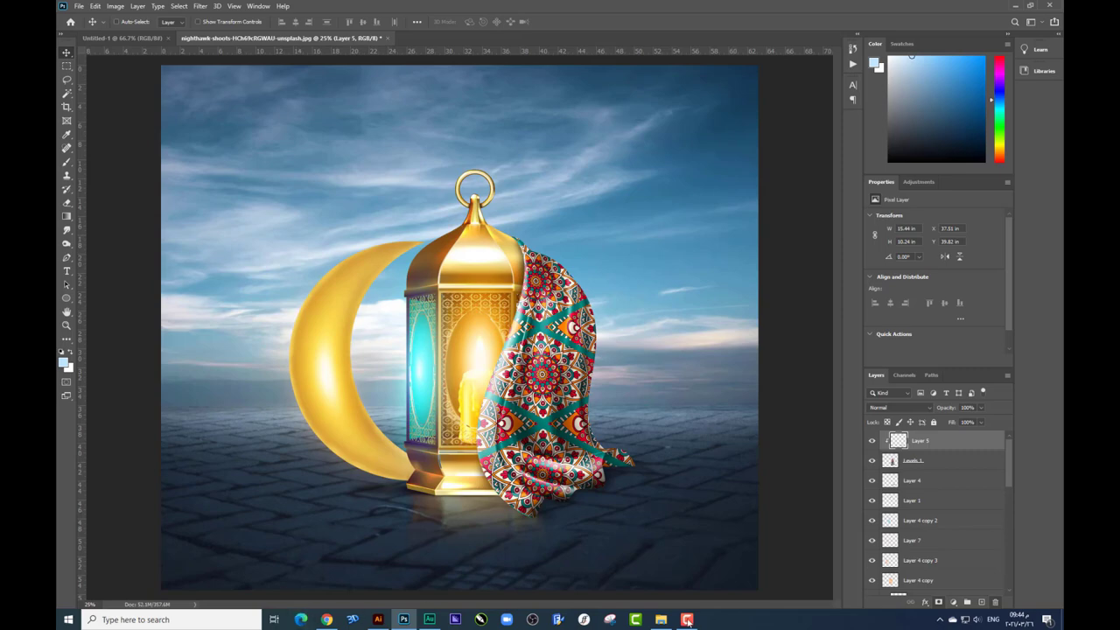
pyautogui.click(661, 620)
pyautogui.click(988, 447)
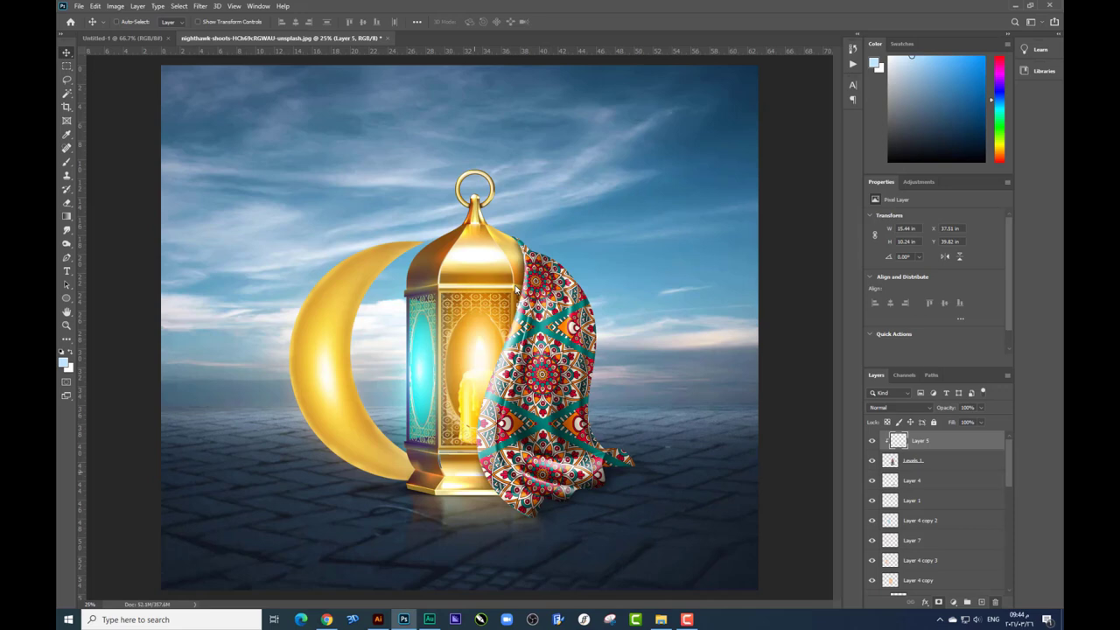
pyautogui.moveTo(509, 583); pyautogui.dragTo(459, 328)
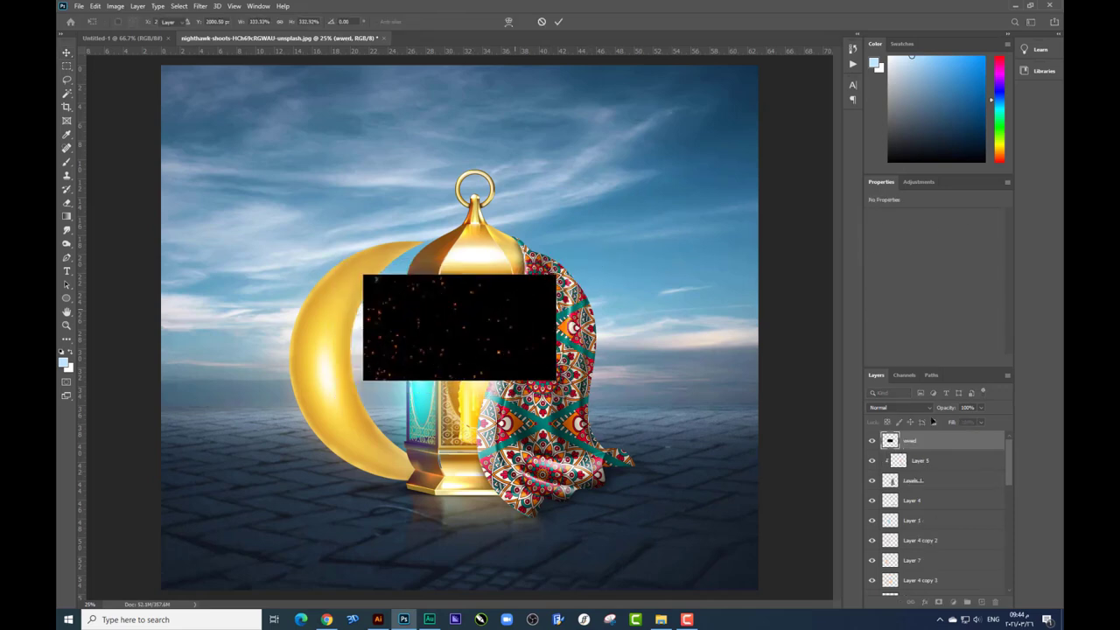
# Step: Place the sparkle image, blend it as Screen and enlarge it over the lantern and moon
pyautogui.press('Return')
pyautogui.click(902, 408)
pyautogui.click(903, 442)
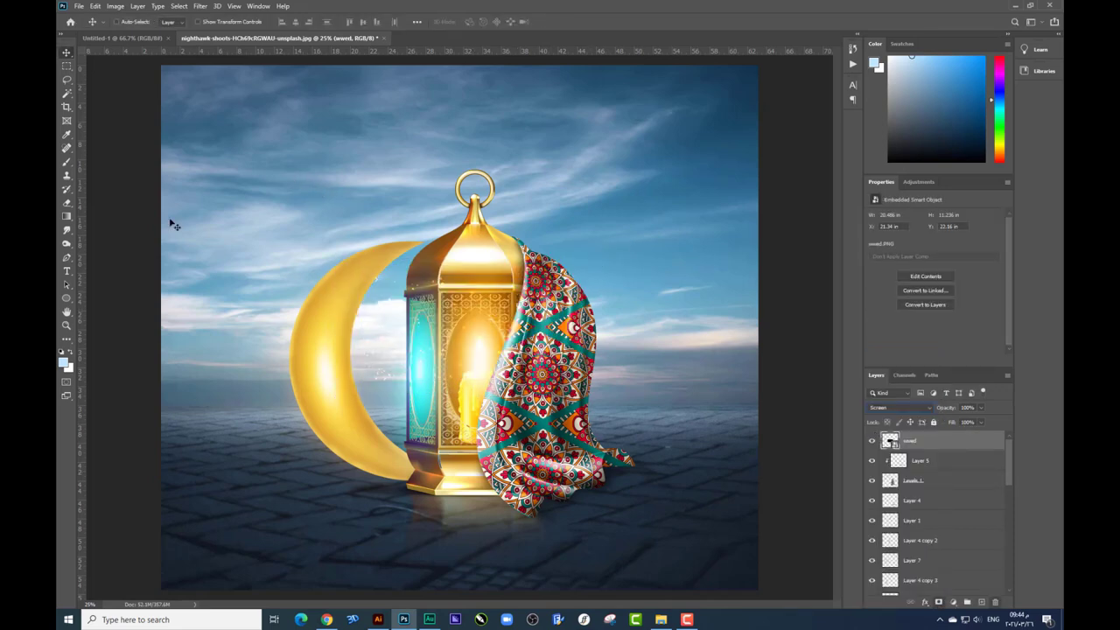
pyautogui.hotkey('ctrl', 't')
pyautogui.moveTo(450, 252); pyautogui.dragTo(615, 258)
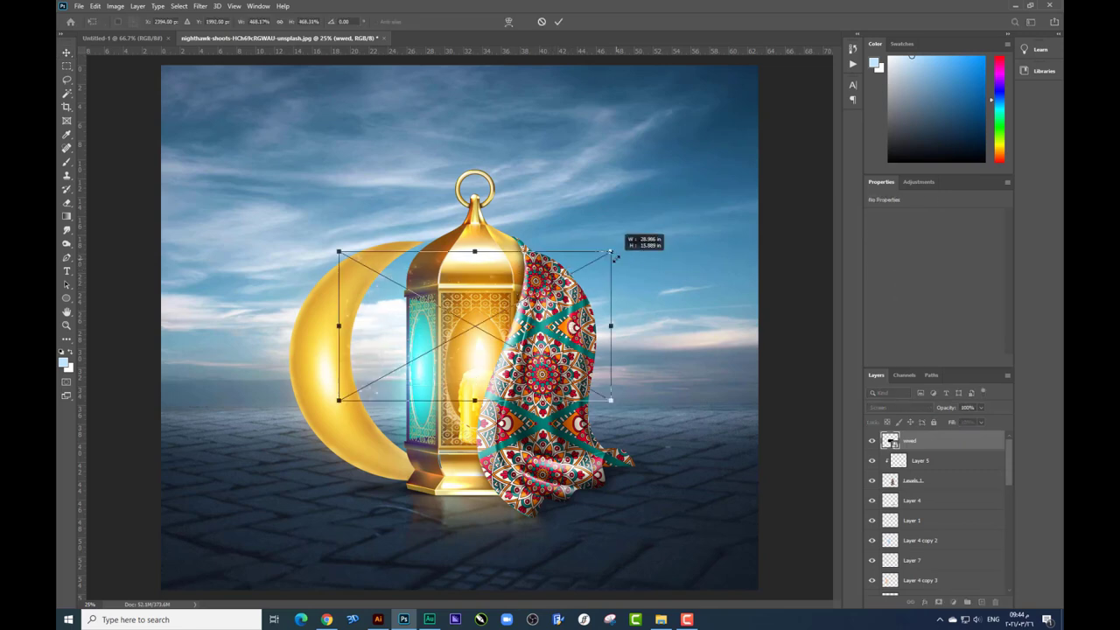
pyautogui.press('Return')
# Step: Desaturate the sparkles fully and erase a stray sparkle on the moon
pyautogui.hotkey('ctrl', 'u')
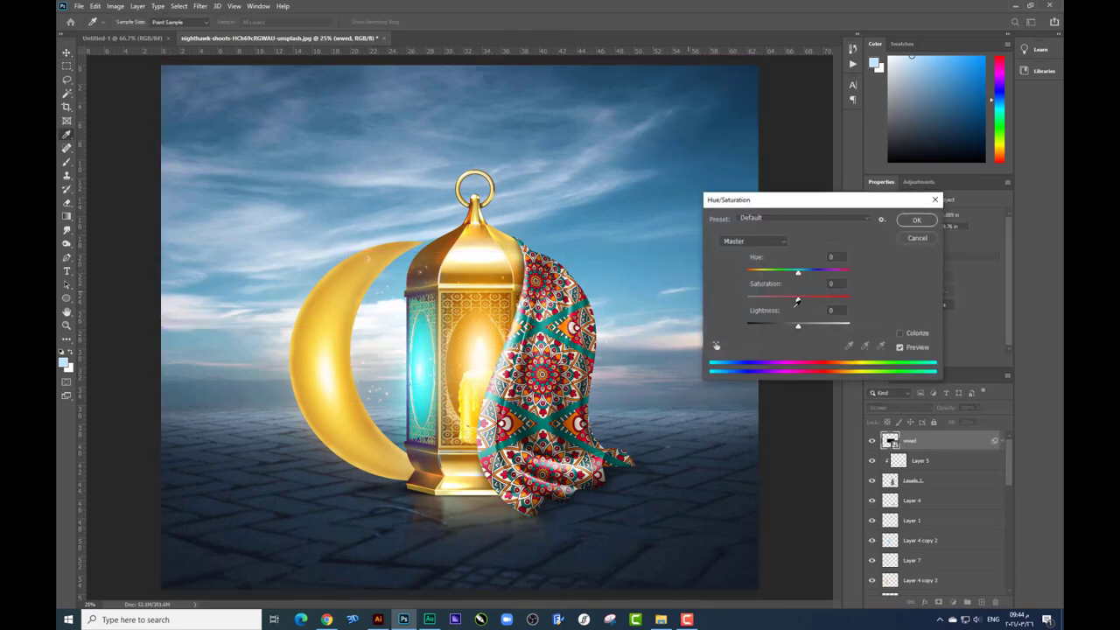
pyautogui.moveTo(798, 302); pyautogui.dragTo(694, 298)
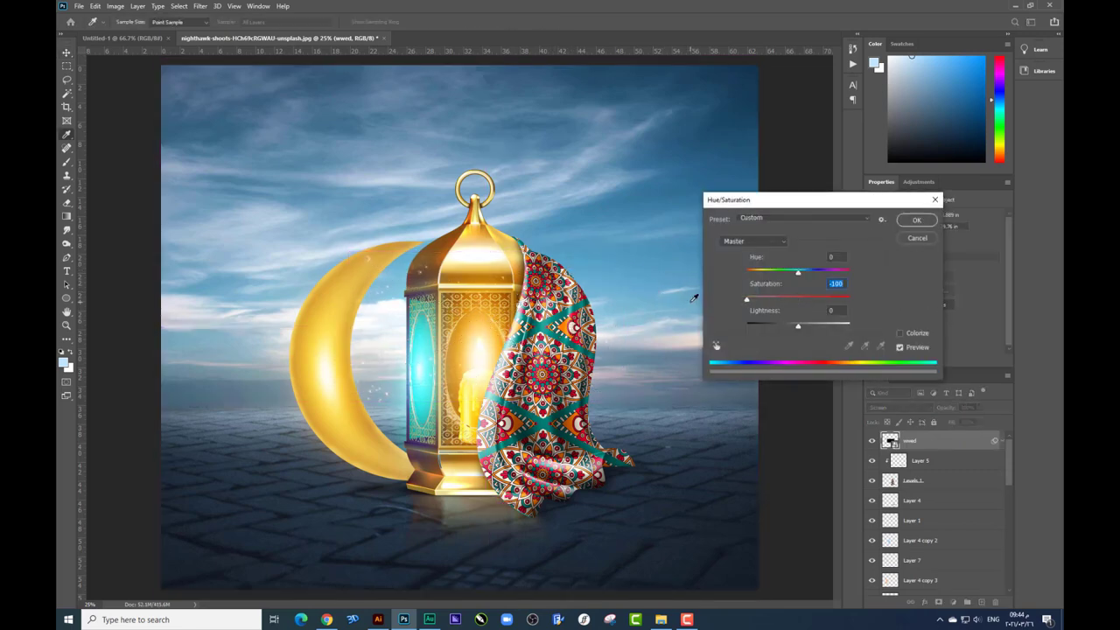
pyautogui.press('Return')
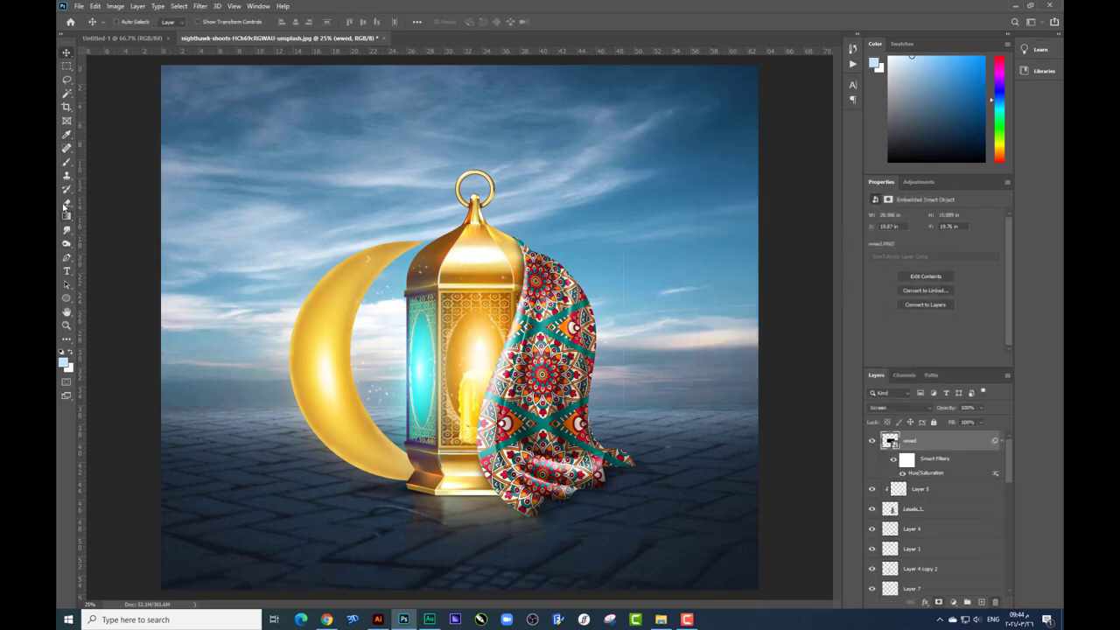
pyautogui.click(65, 203)
pyautogui.rightClick(487, 271)
pyautogui.click(583, 251)
pyautogui.press('Return')
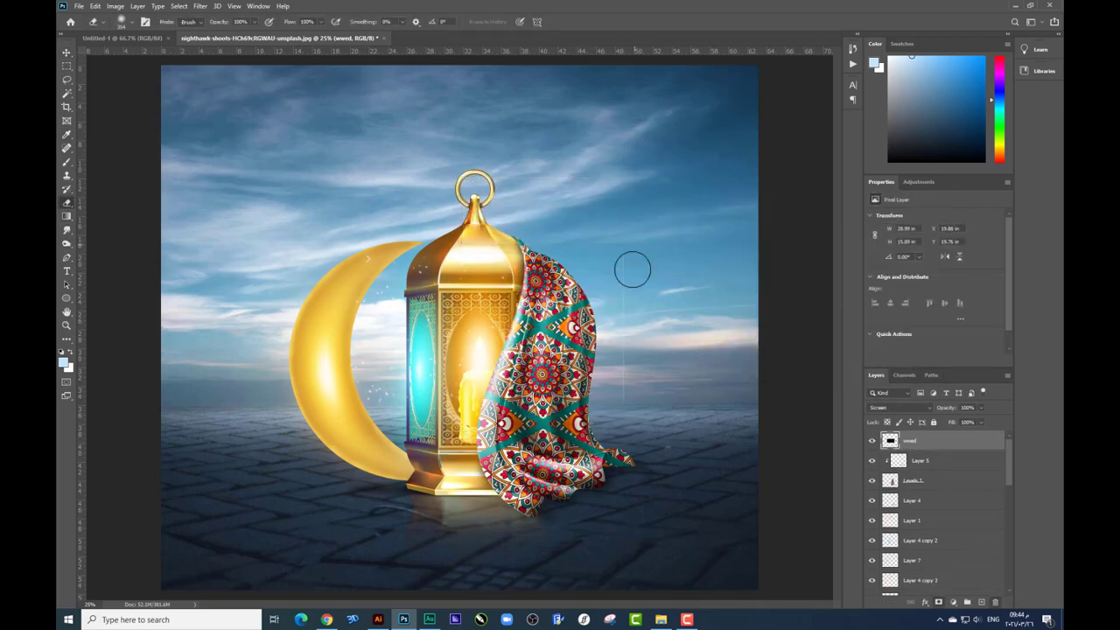
pyautogui.moveTo(362, 237); pyautogui.dragTo(343, 245)
# Step: Duplicate and merge the sparkle layers, setting the result back to Screen
pyautogui.hotkey('ctrl', 'j')
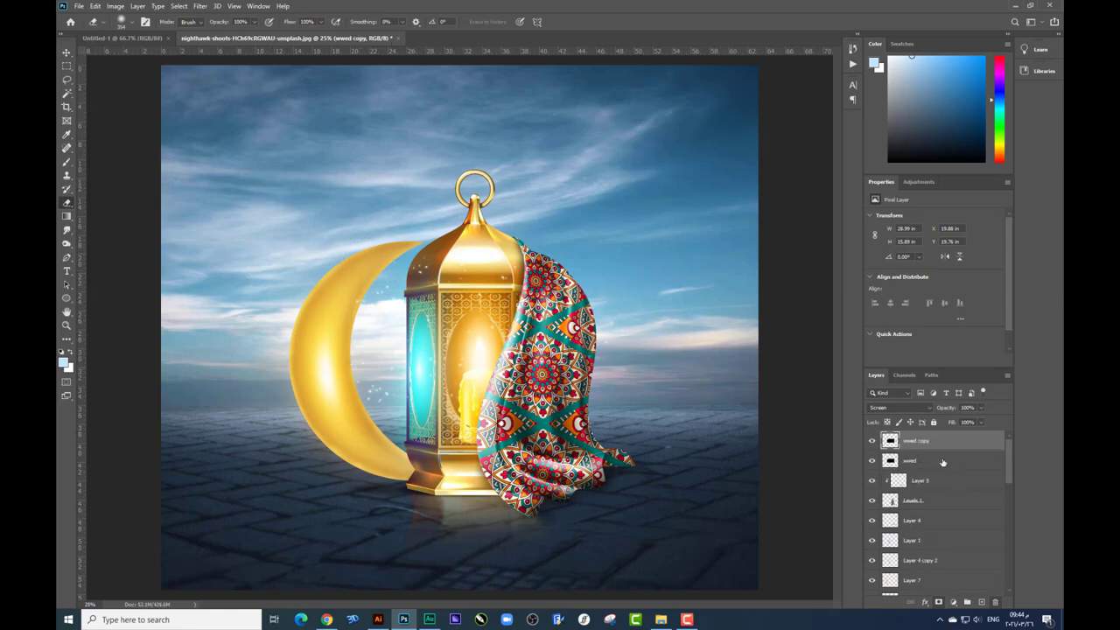
pyautogui.hotkey('ctrl', 'e')
pyautogui.click(889, 408)
pyautogui.click(893, 444)
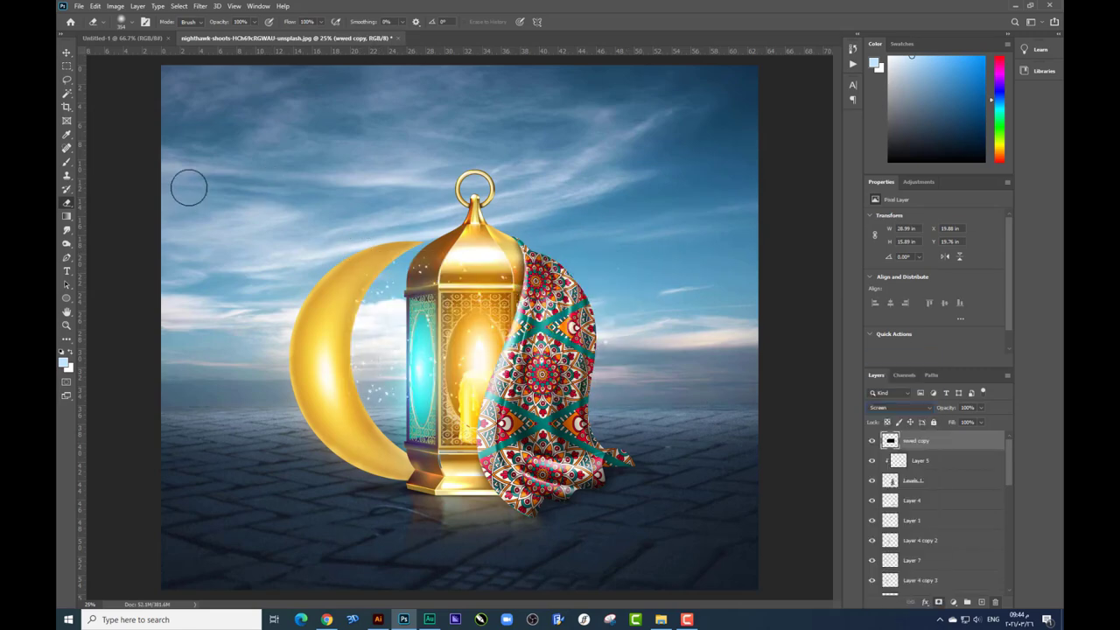
# Step: Shift the sparkle overlay down and right, then nudge it back up slightly
pyautogui.click(66, 53)
pyautogui.moveTo(490, 280); pyautogui.dragTo(516, 320)
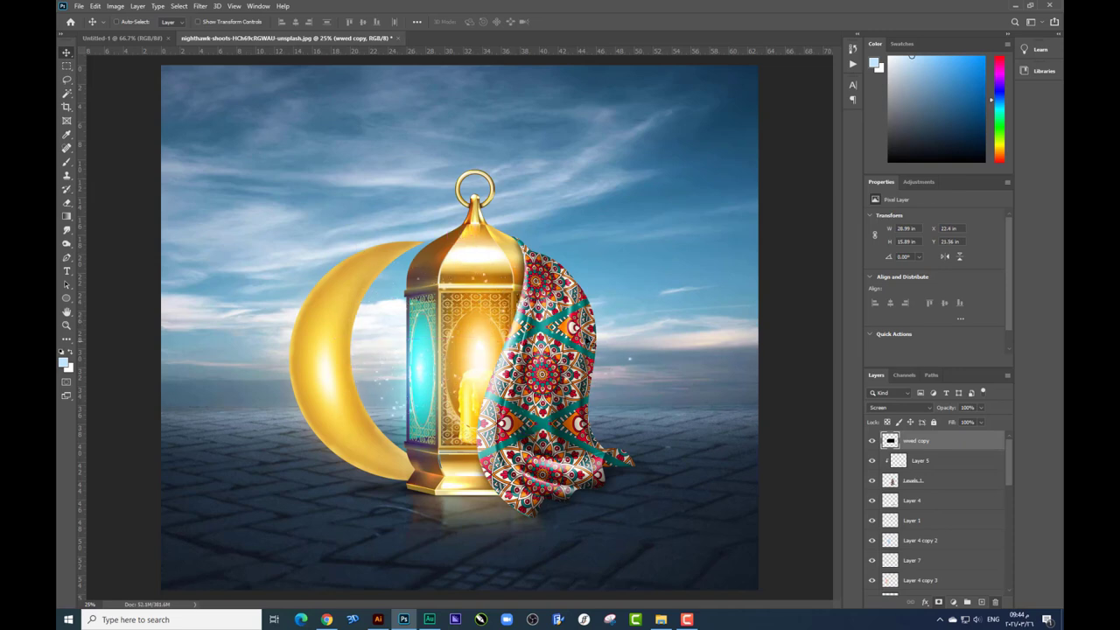
pyautogui.moveTo(590, 341); pyautogui.dragTo(591, 323)
pyautogui.click(66, 202)
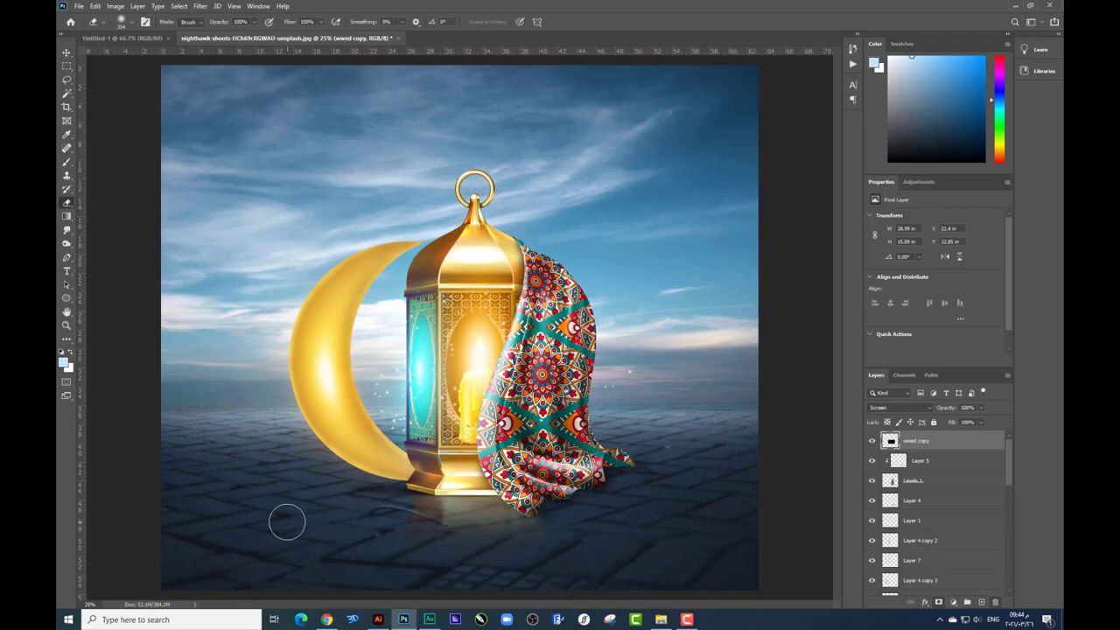
pyautogui.click(660, 620)
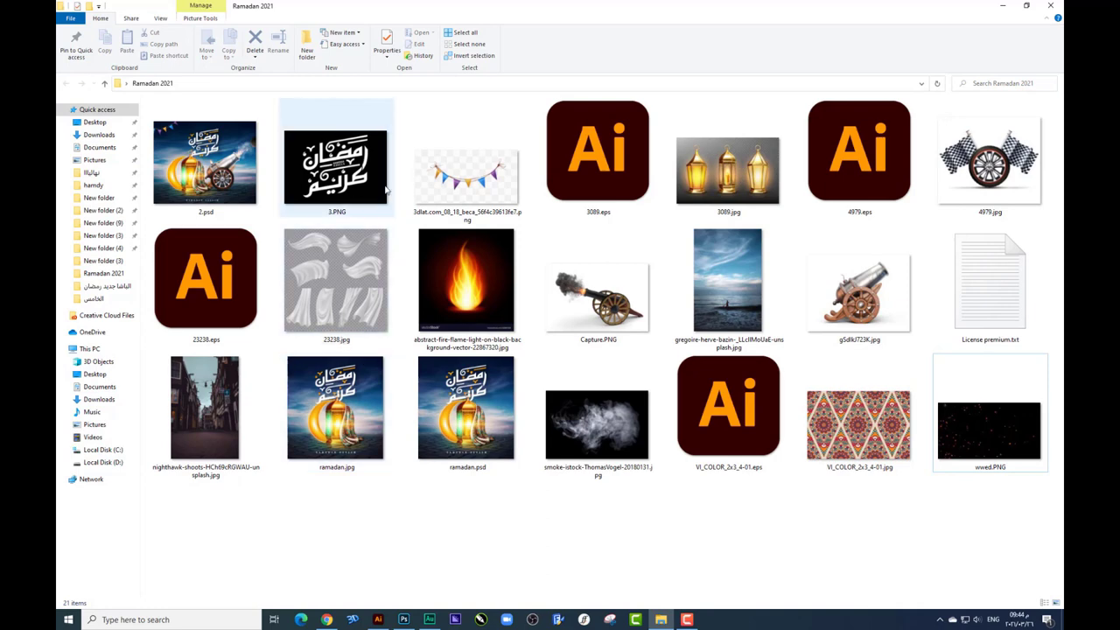
# Step: Inspect the 4979.jpg wheel and gSdlkJ723K.jpg cannon images, then go back to Photoshop
pyautogui.click(993, 195)
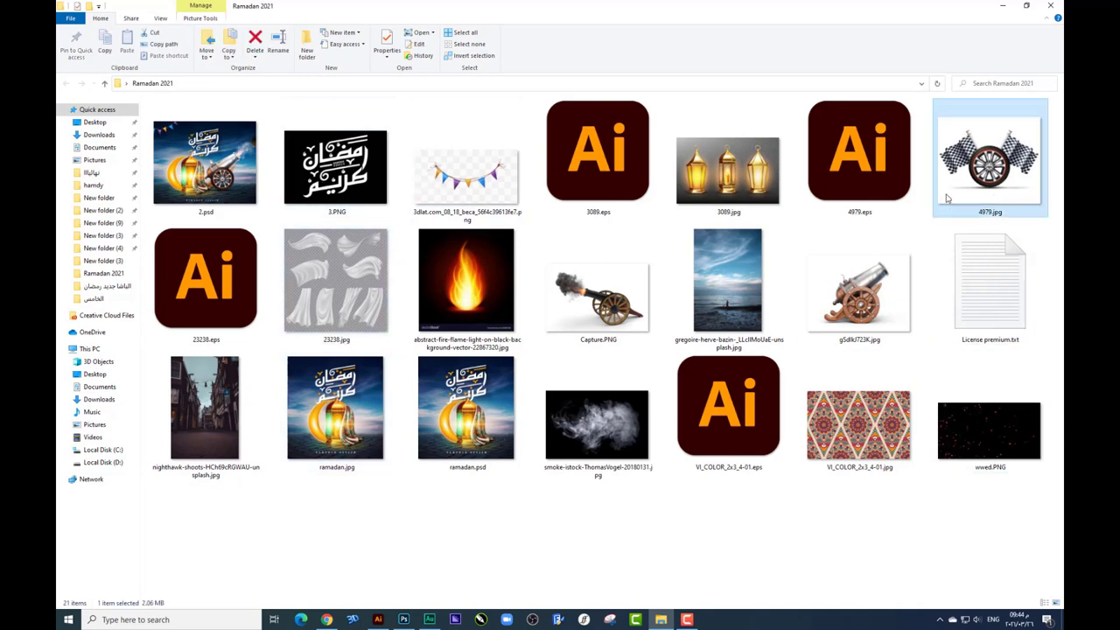
pyautogui.click(867, 296)
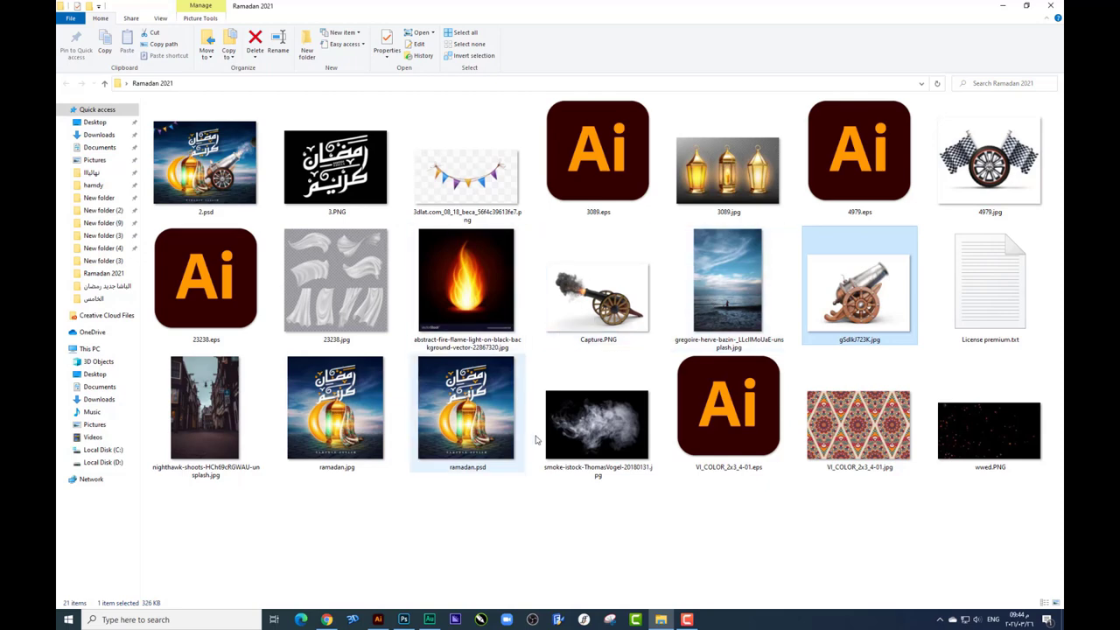
pyautogui.click(494, 512)
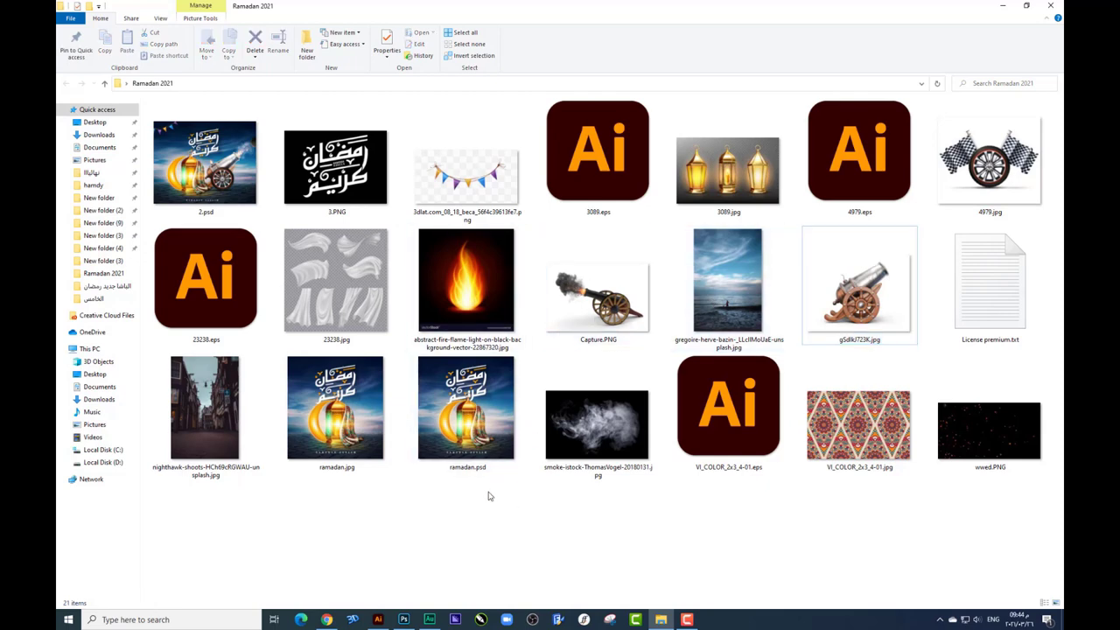
pyautogui.click(406, 619)
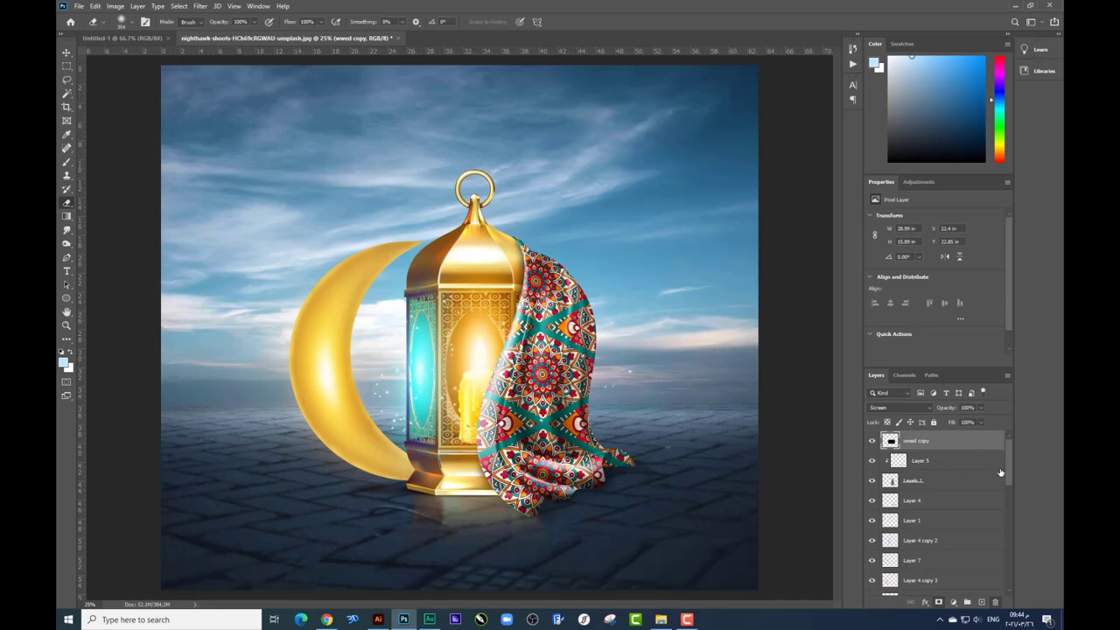
# Step: Add a Color Lookup adjustment layer using the Crisp_Warm.look 3D LUT
pyautogui.hotkey('ctrl', '-')
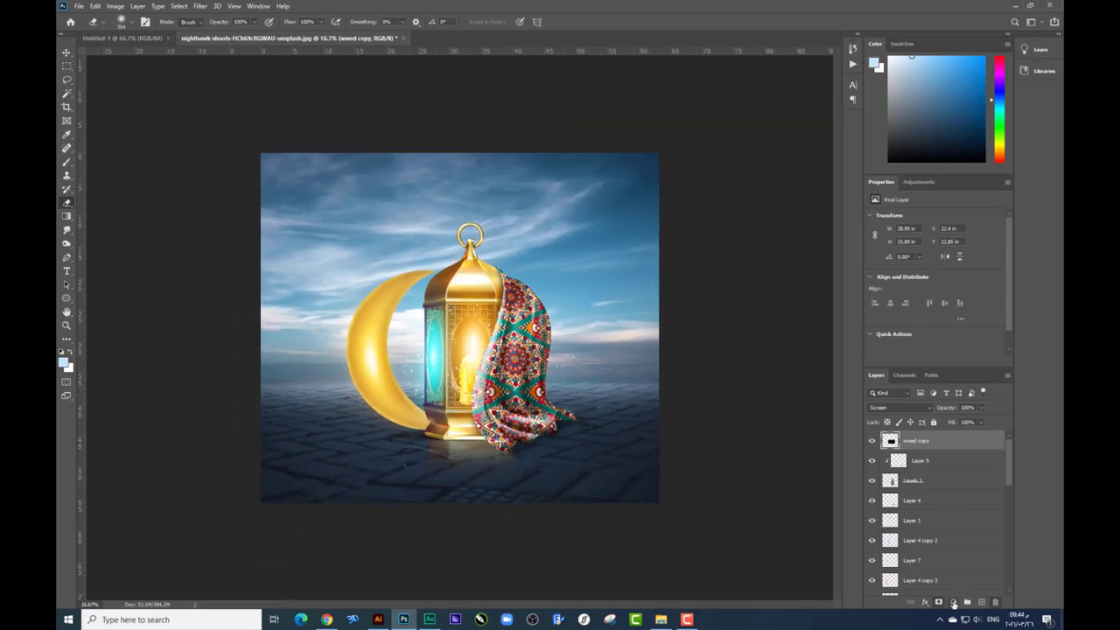
pyautogui.click(953, 605)
pyautogui.click(977, 551)
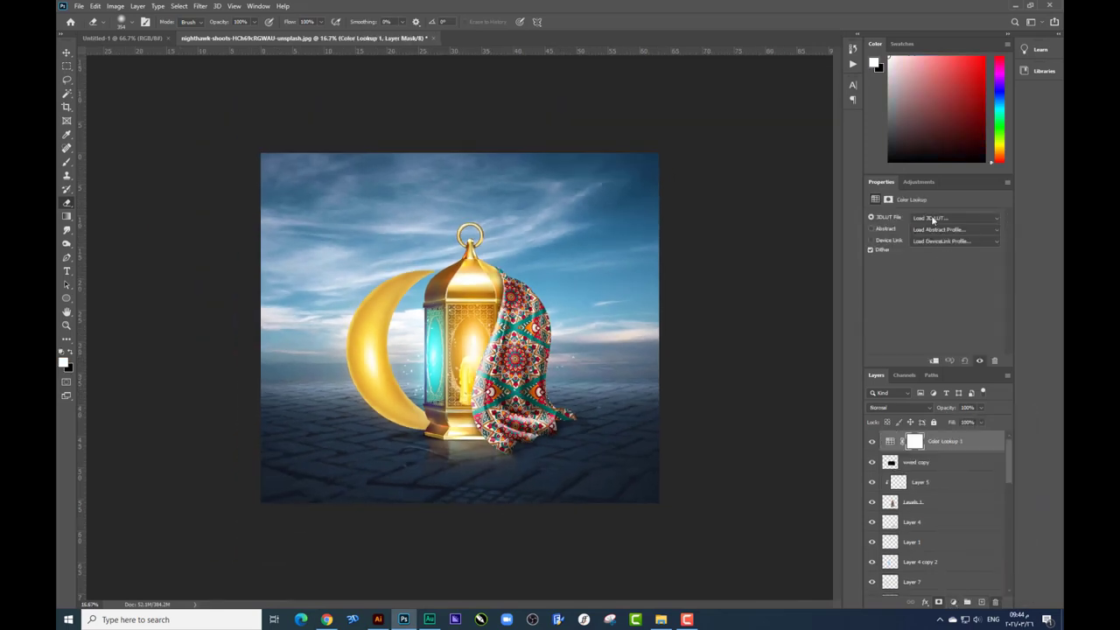
pyautogui.click(933, 219)
pyautogui.click(934, 266)
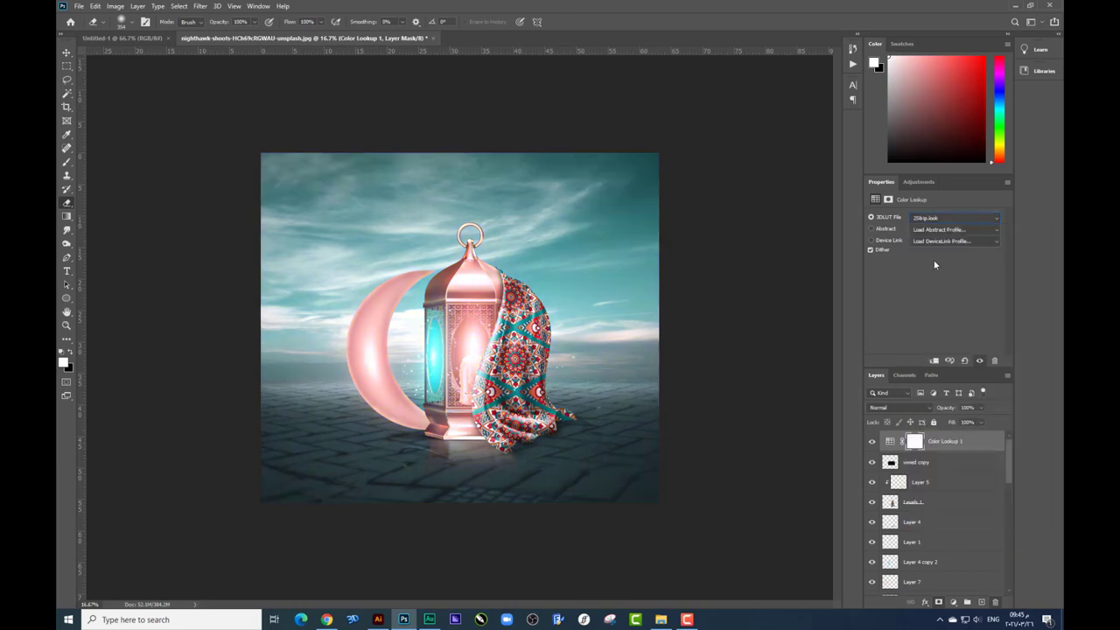
pyautogui.press('Down')
pyautogui.press('Down')
pyautogui.press('Down')
pyautogui.press('Down')
pyautogui.press('Down')
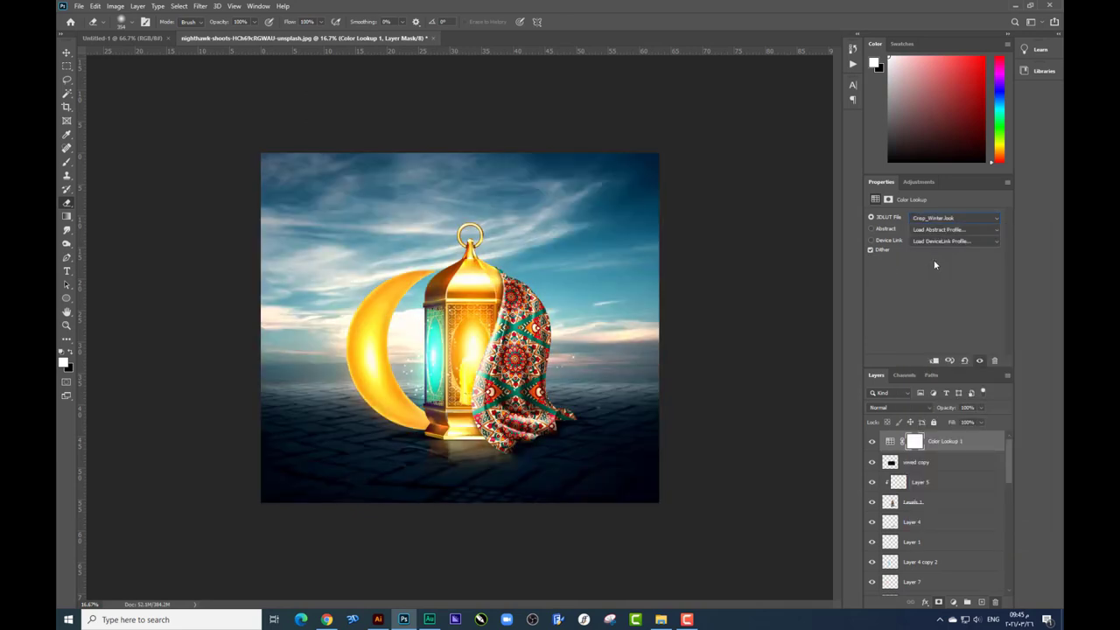
pyautogui.press('Up')
# Step: Blend the Color Lookup layer as Soft Light at 42% opacity
pyautogui.click(900, 408)
pyautogui.click(901, 483)
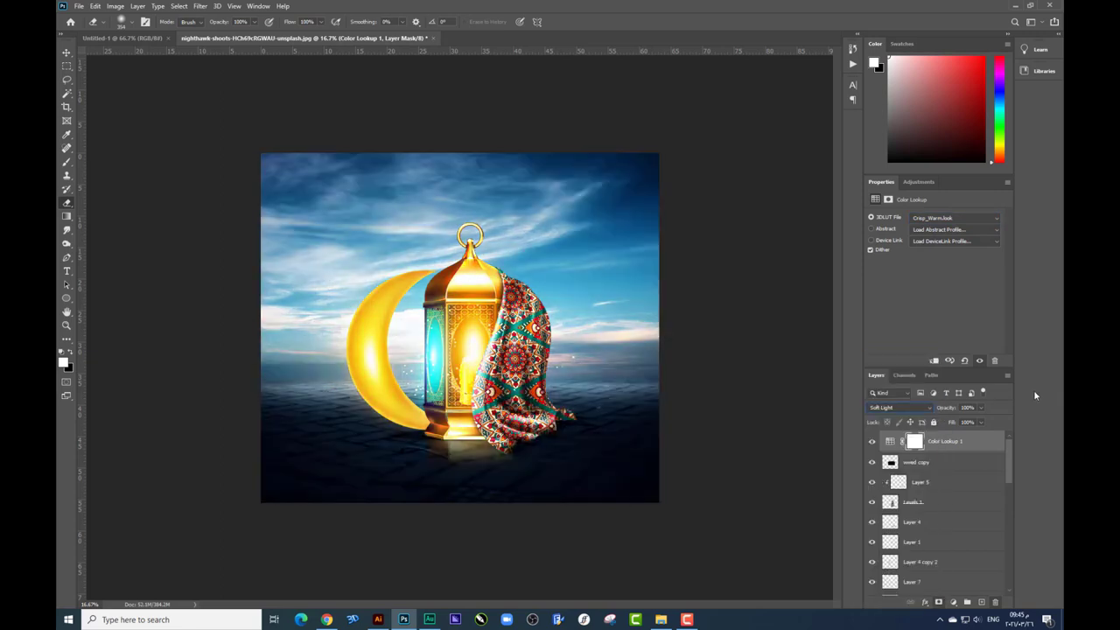
pyautogui.moveTo(981, 408); pyautogui.dragTo(948, 423)
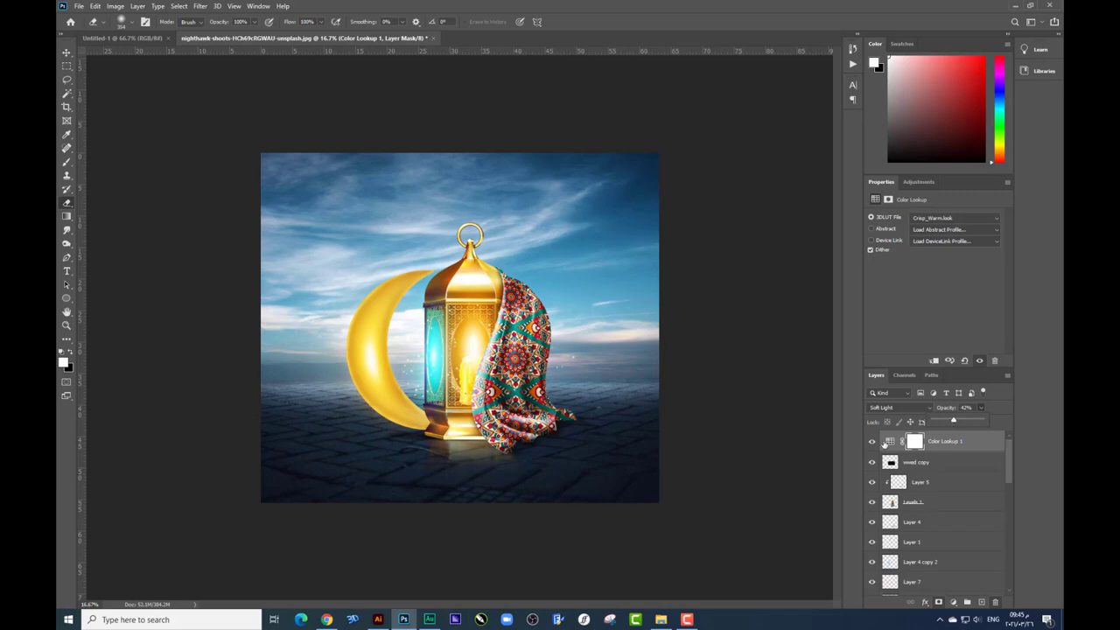
pyautogui.moveTo(1010, 473); pyautogui.dragTo(1019, 575)
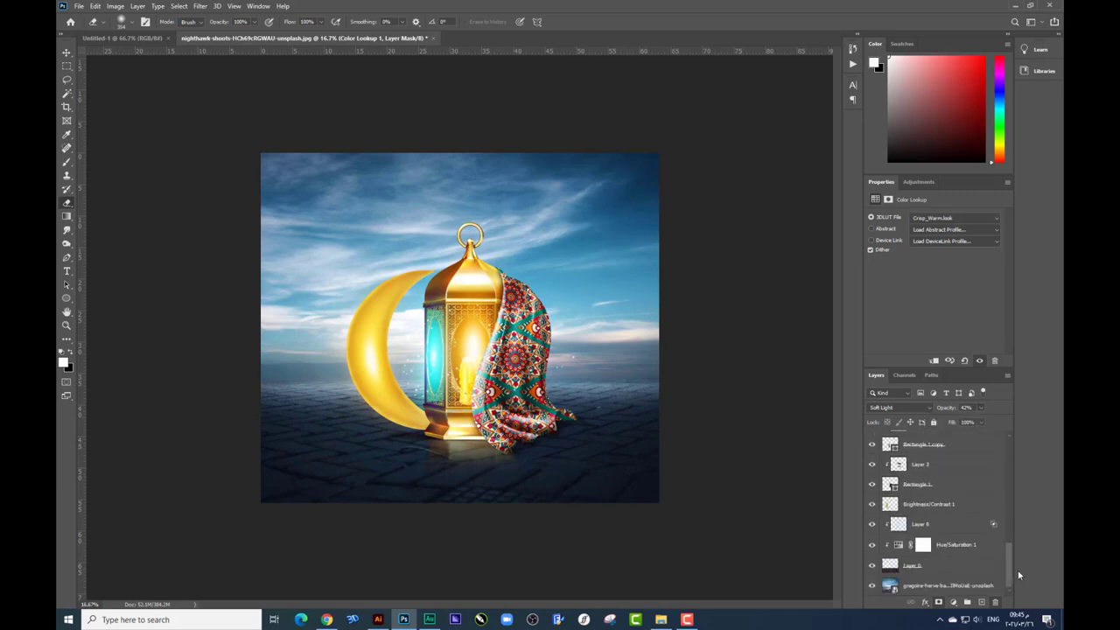
# Step: Add a new layer above the background photo and set up a large soft black brush
pyautogui.click(942, 589)
pyautogui.click(981, 602)
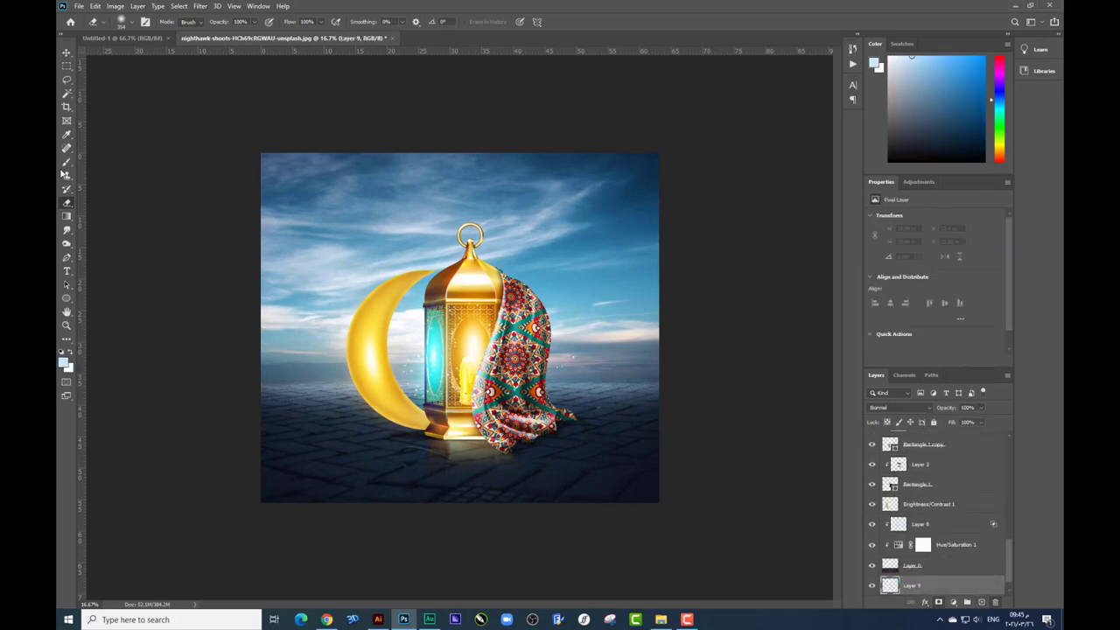
pyautogui.press('i')
pyautogui.click(63, 362)
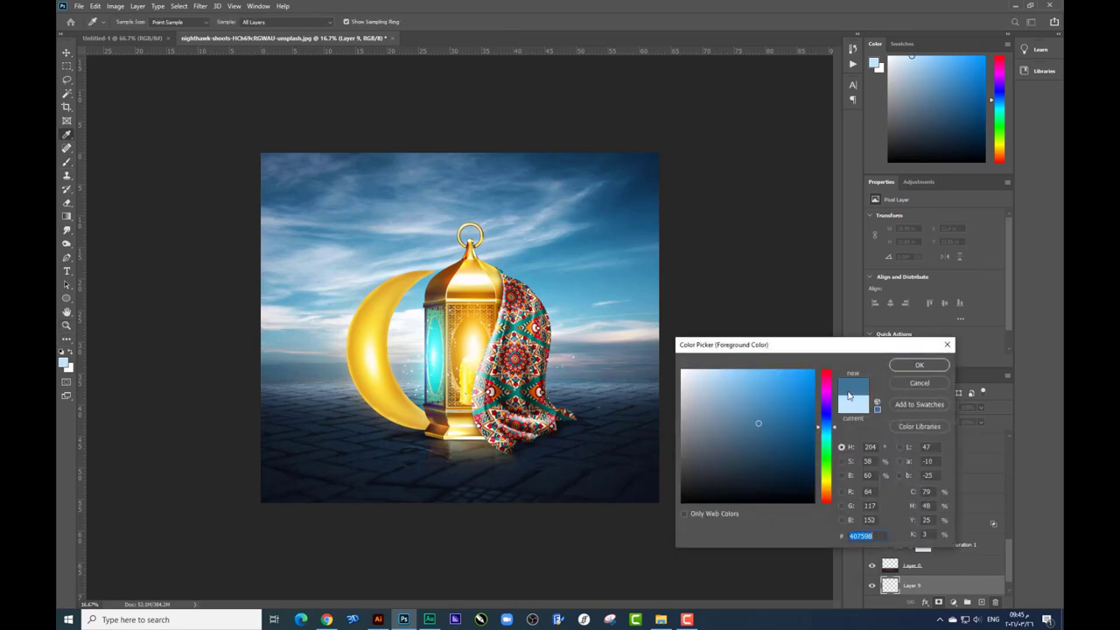
pyautogui.press('Escape')
pyautogui.press('b')
pyautogui.press('d')
pyautogui.rightClick(623, 254)
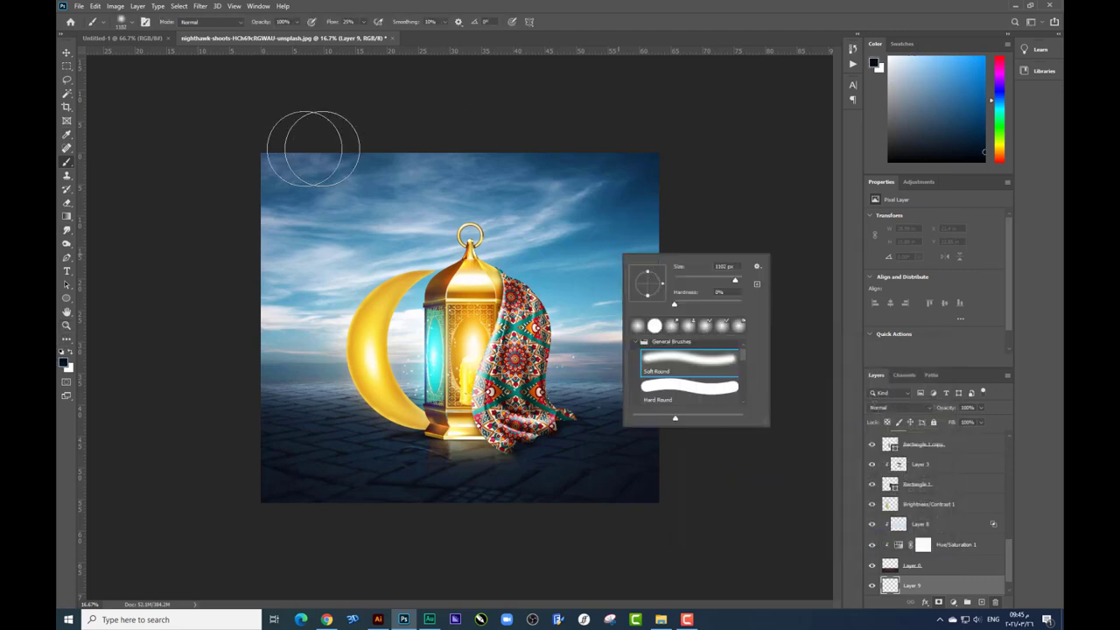
# Step: Squash the dark layer toward the top of the sky and stretch it slightly wider
pyautogui.press('Escape')
pyautogui.hotkey('ctrl', 't')
pyautogui.moveTo(460, 502); pyautogui.dragTo(461, 352)
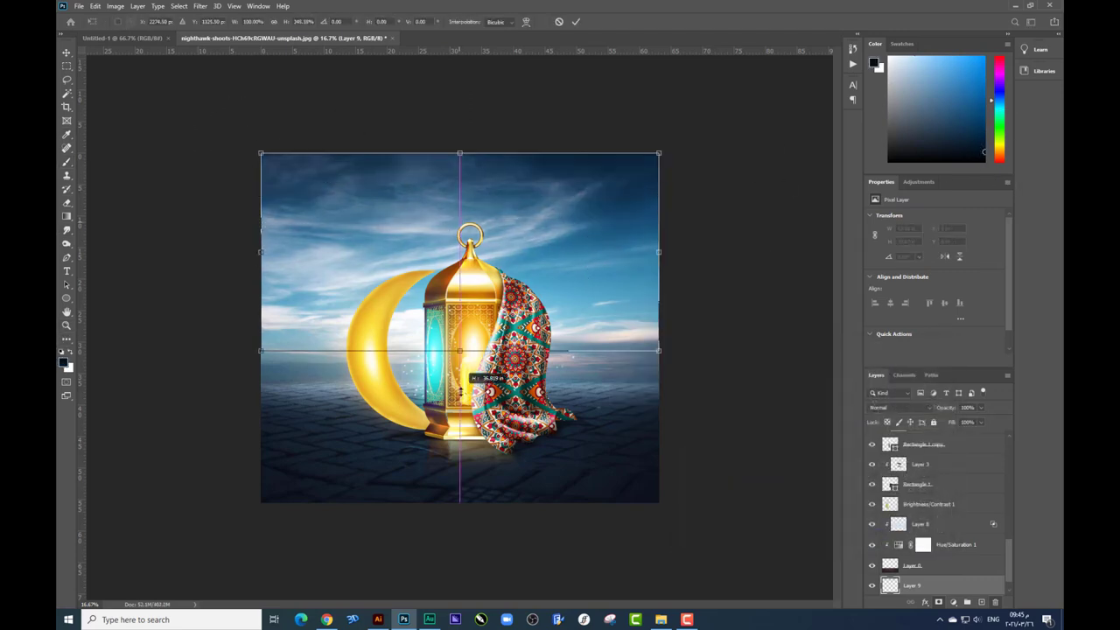
pyautogui.press('Return')
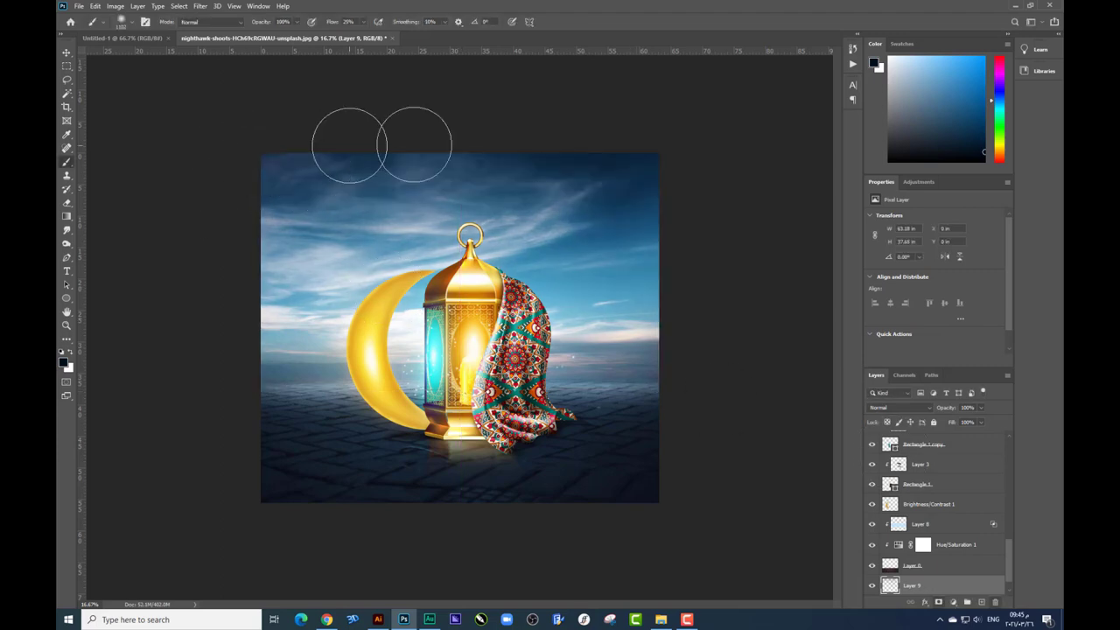
pyautogui.click(66, 54)
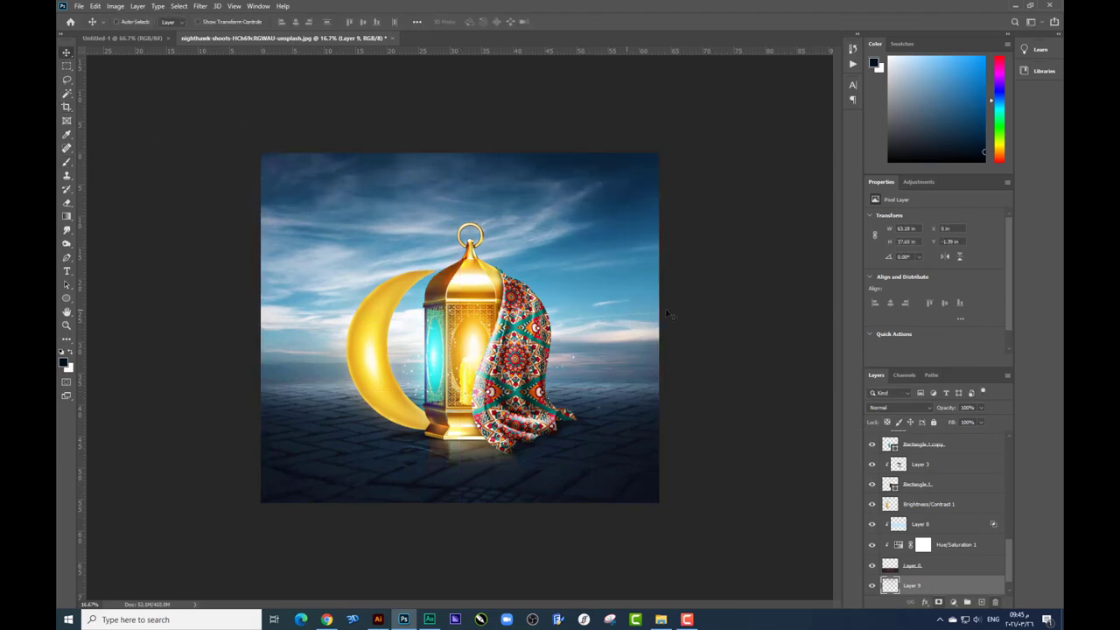
pyautogui.hotkey('ctrl', 't')
pyautogui.moveTo(660, 313); pyautogui.dragTo(670, 262)
pyautogui.press('Return')
pyautogui.scroll(5, 945, 525)
pyautogui.scroll(5, 945, 508)
# Step: Add a Brightness/Contrast layer above Color Lookup 1 with brightness -14 and contrast 5
pyautogui.click(915, 442)
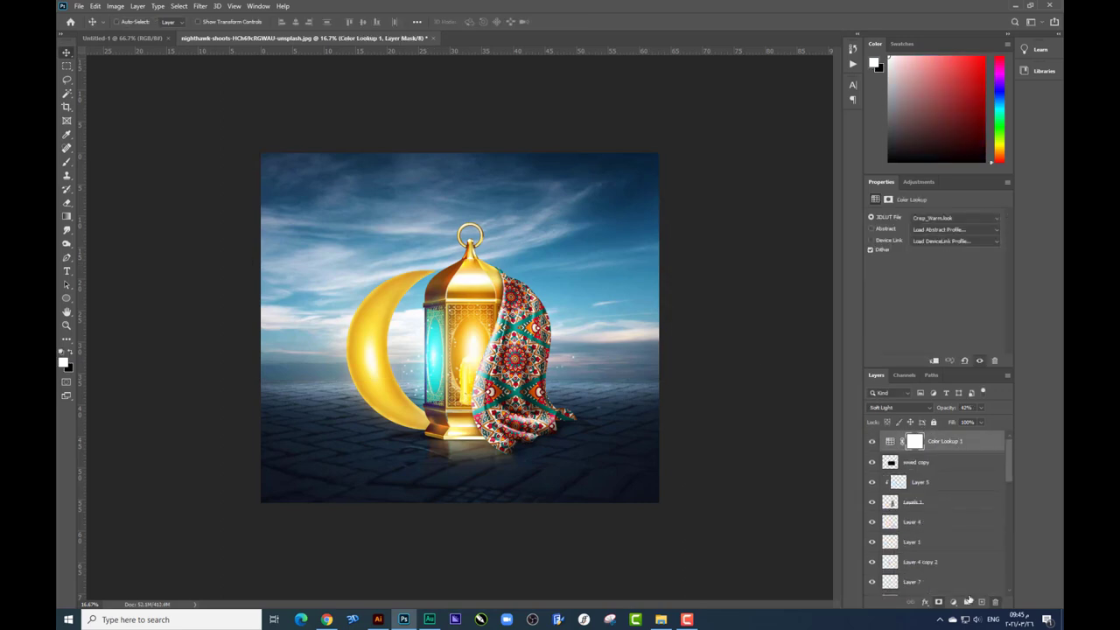
pyautogui.click(953, 603)
pyautogui.click(985, 451)
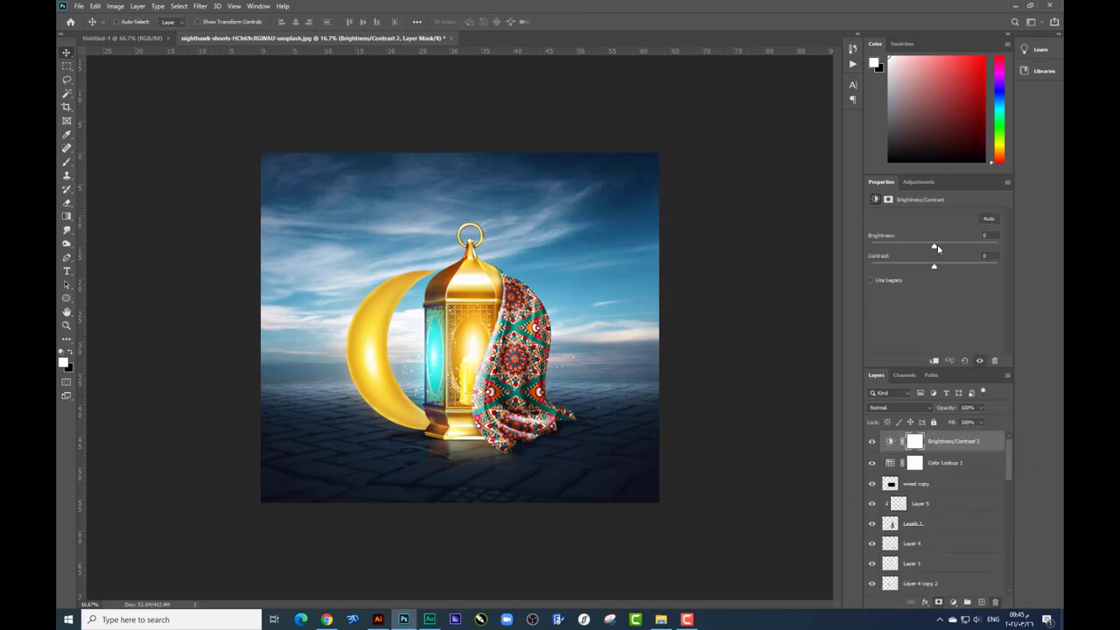
pyautogui.moveTo(937, 248); pyautogui.dragTo(929, 249)
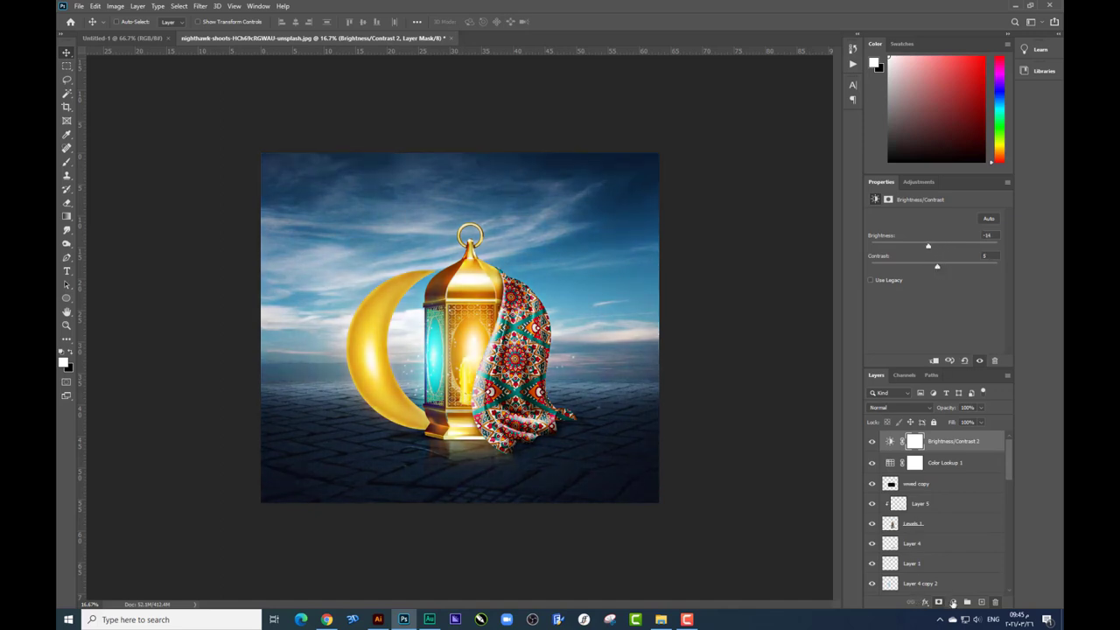
# Step: Add a Hue/Saturation layer shifting the overall hue to -2
pyautogui.click(953, 603)
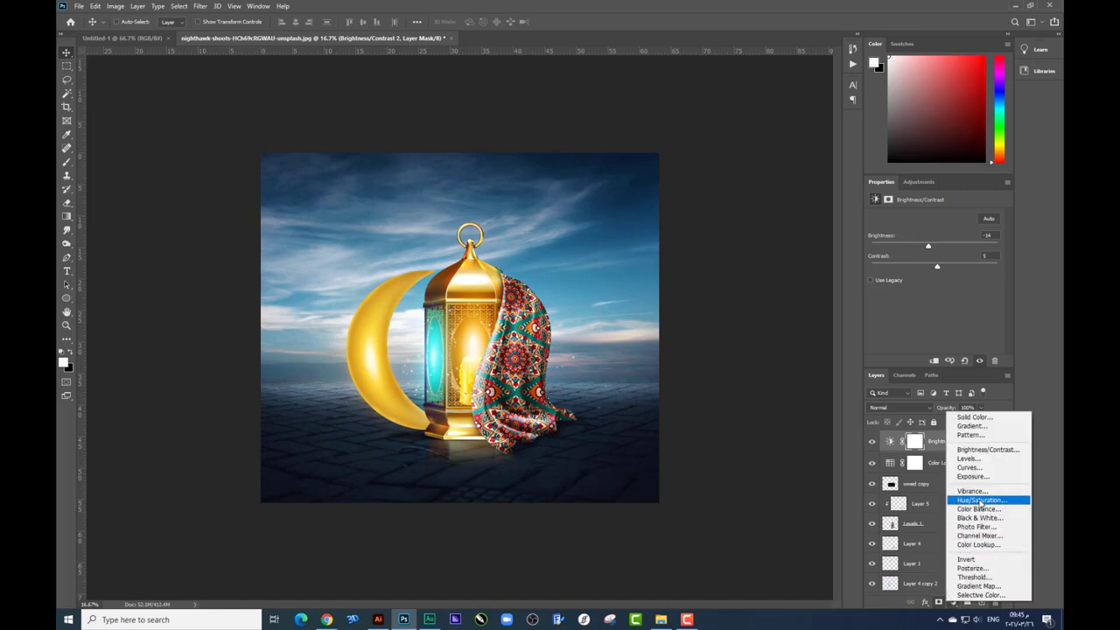
pyautogui.click(978, 500)
pyautogui.moveTo(937, 258); pyautogui.dragTo(929, 259)
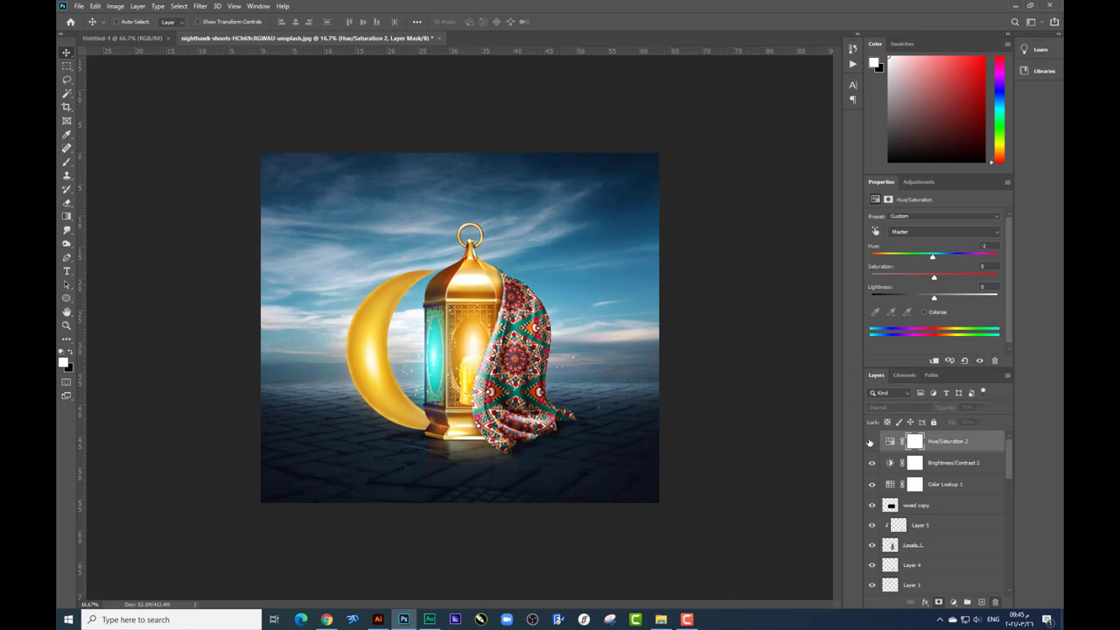
pyautogui.click(952, 610)
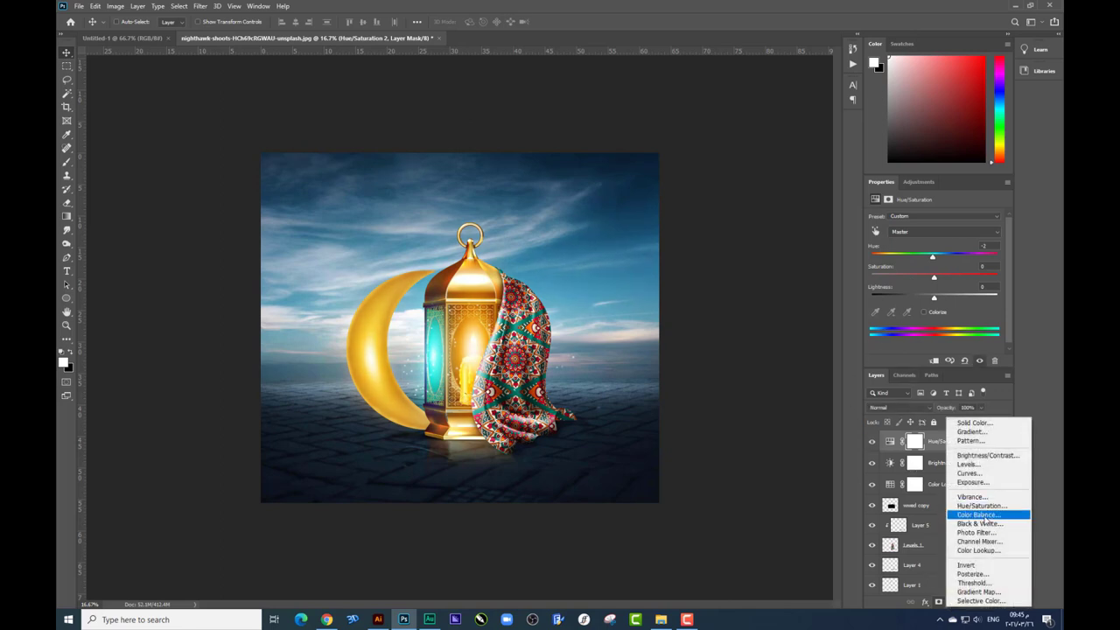
# Step: Add a Color Balance layer pushing midtones toward red (+24), toggling it to compare
pyautogui.click(975, 513)
pyautogui.moveTo(923, 241); pyautogui.dragTo(916, 259)
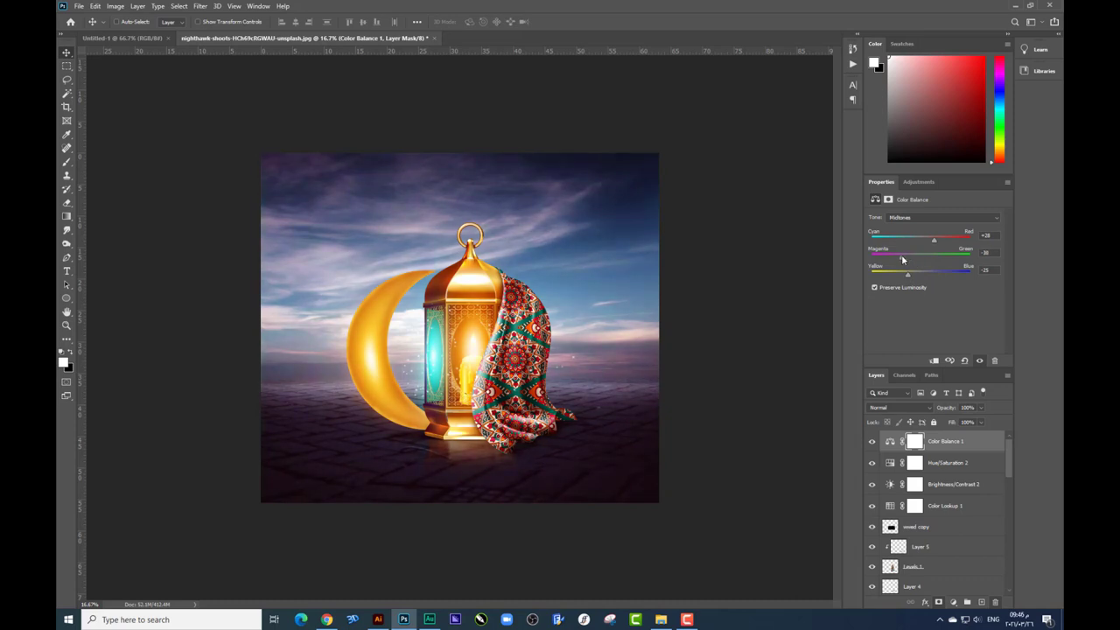
pyautogui.moveTo(903, 260)
pyautogui.mouseDown()
pyautogui.moveTo(878, 260)
pyautogui.moveTo(917, 259)
pyautogui.mouseUp()
pyautogui.click(871, 442)
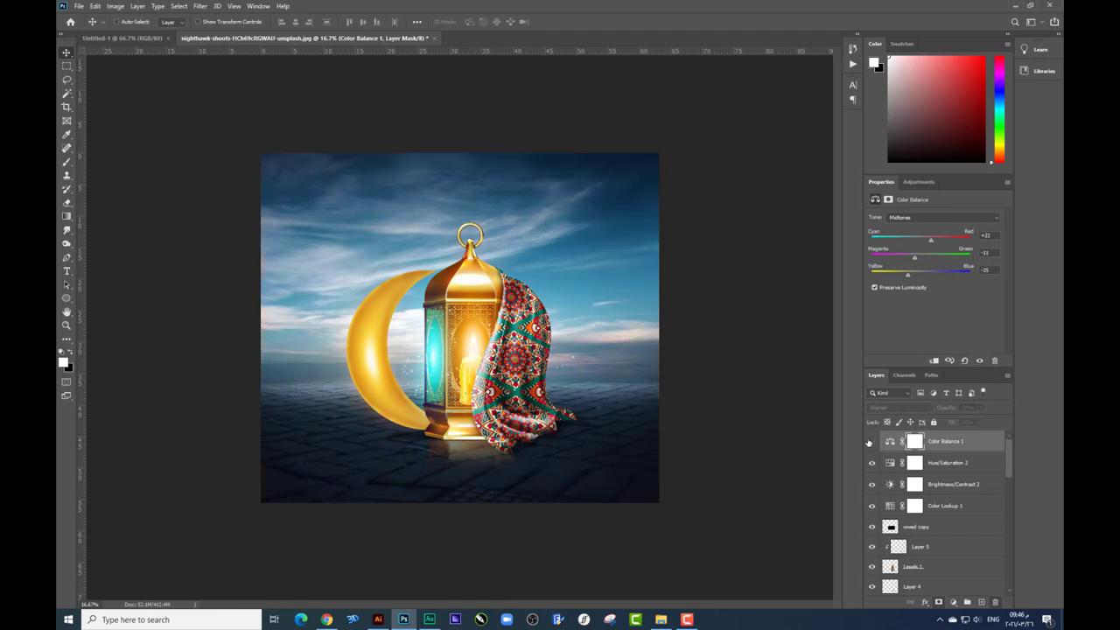
pyautogui.click(871, 442)
pyautogui.click(870, 442)
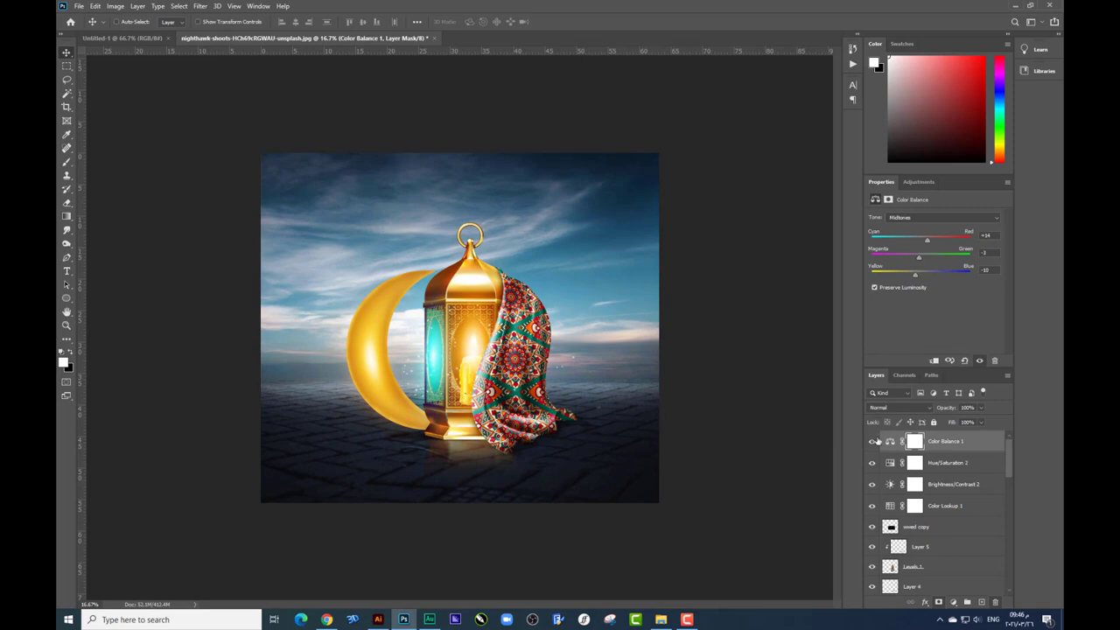
# Step: Select the lantern, crescent and cloth layers together and move them left
pyautogui.hotkey('ctrl', '-')
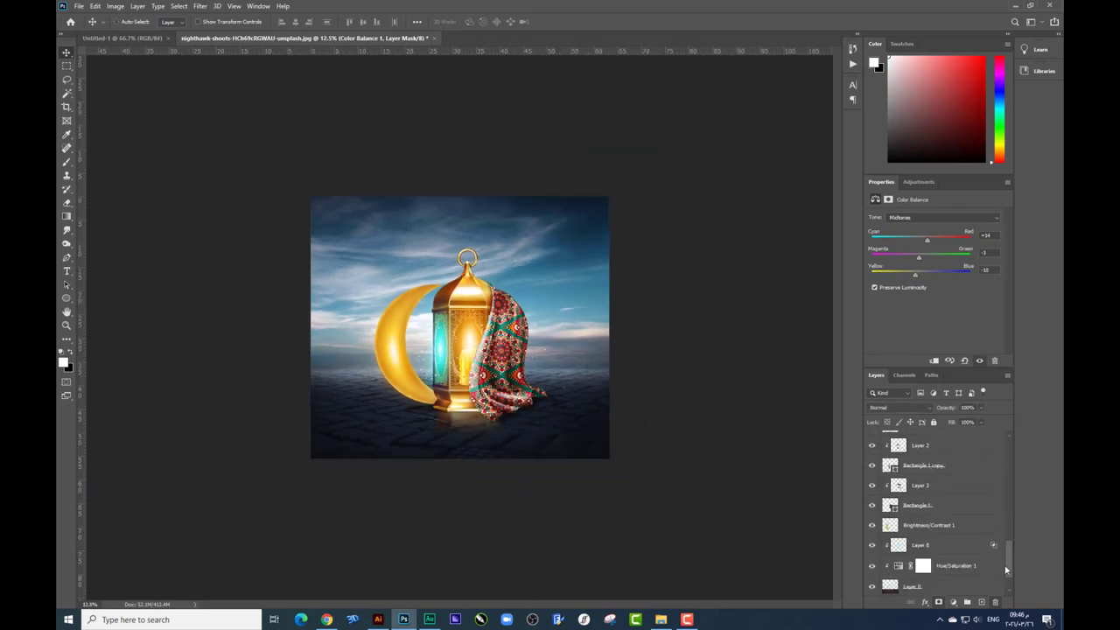
pyautogui.scroll(-10, 984, 494)
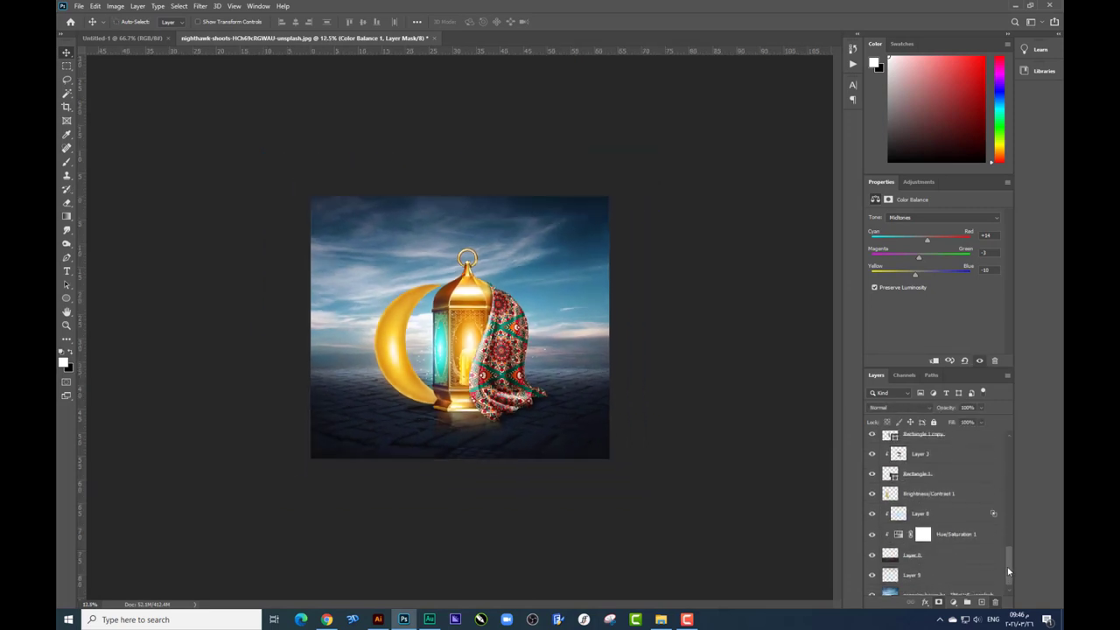
pyautogui.keyDown('shift'); pyautogui.click(940, 511); pyautogui.keyUp('shift')
pyautogui.moveTo(547, 388)
pyautogui.mouseDown()
pyautogui.moveTo(523, 388)
pyautogui.moveTo(531, 377)
pyautogui.mouseUp()
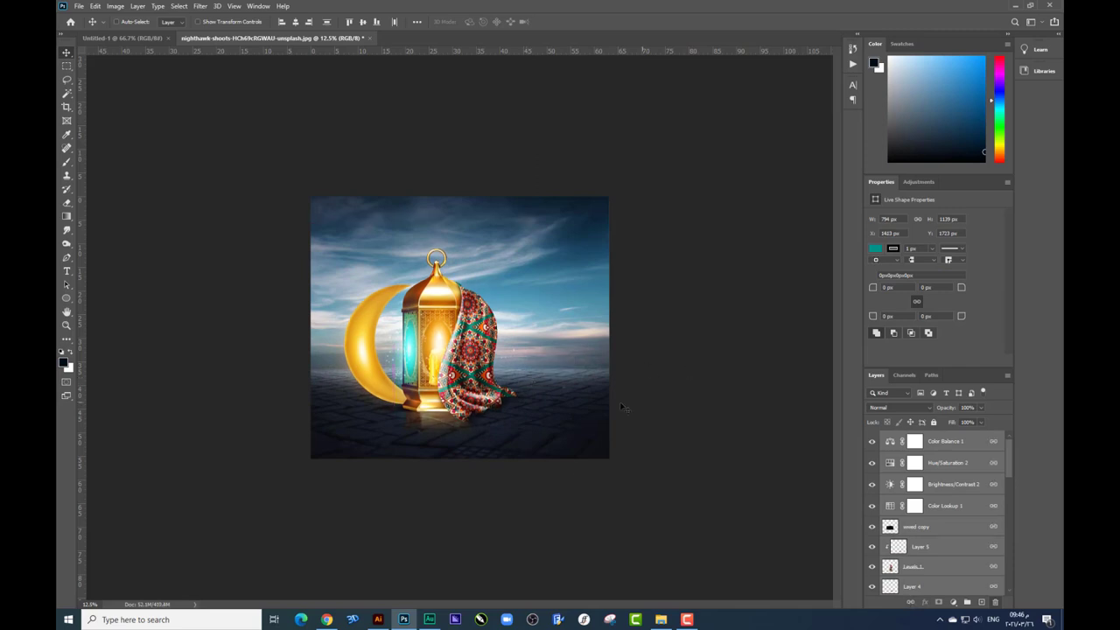
# Step: Crop-extend the canvas past the image's right side
pyautogui.press('c')
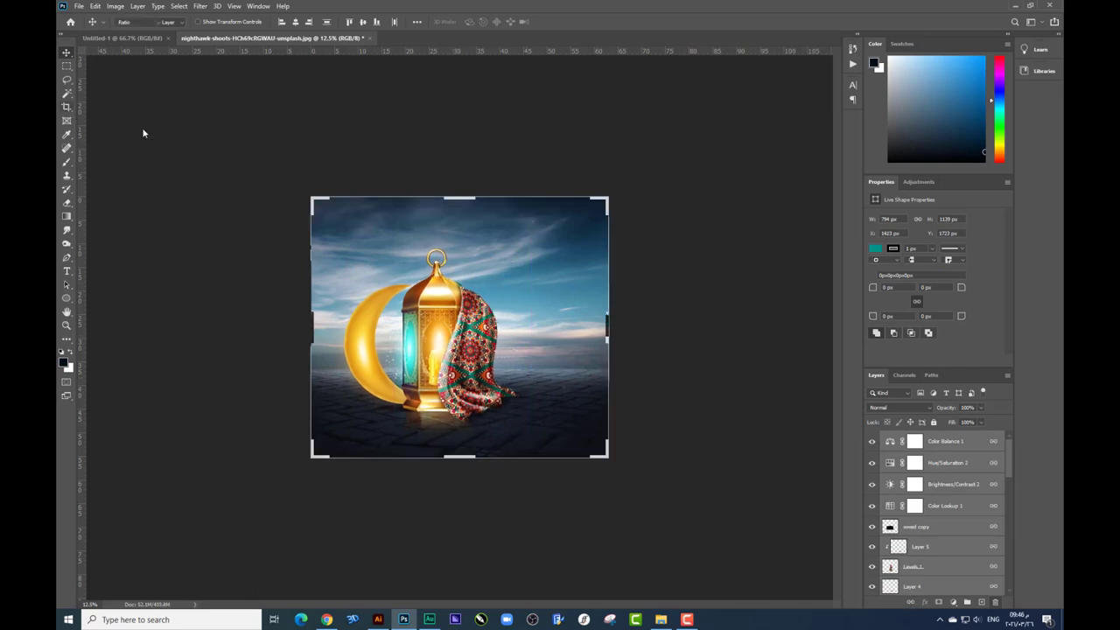
pyautogui.moveTo(608, 328); pyautogui.dragTo(649, 328)
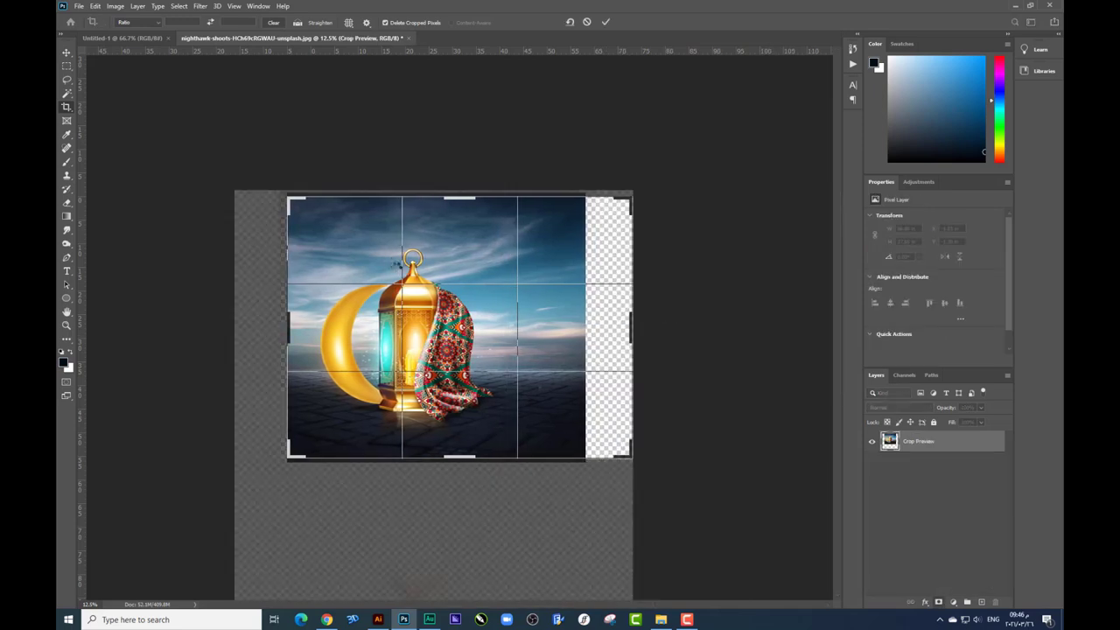
pyautogui.press('Return')
pyautogui.press('v')
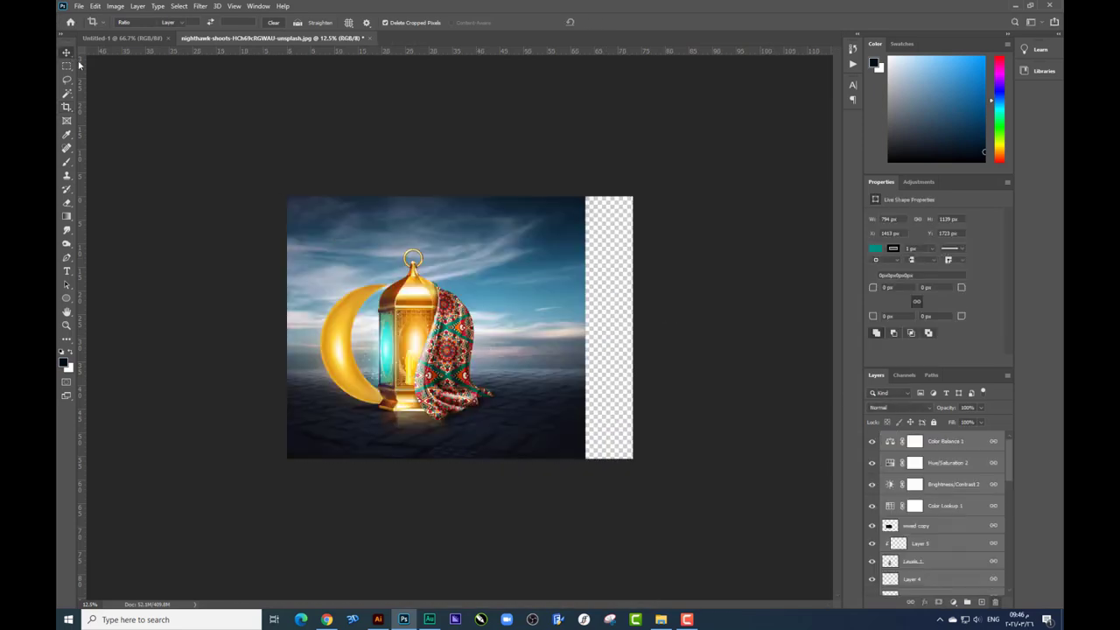
# Step: Stretch Layer 0 across the new transparent strip on the right
pyautogui.scroll(-5, 963, 525)
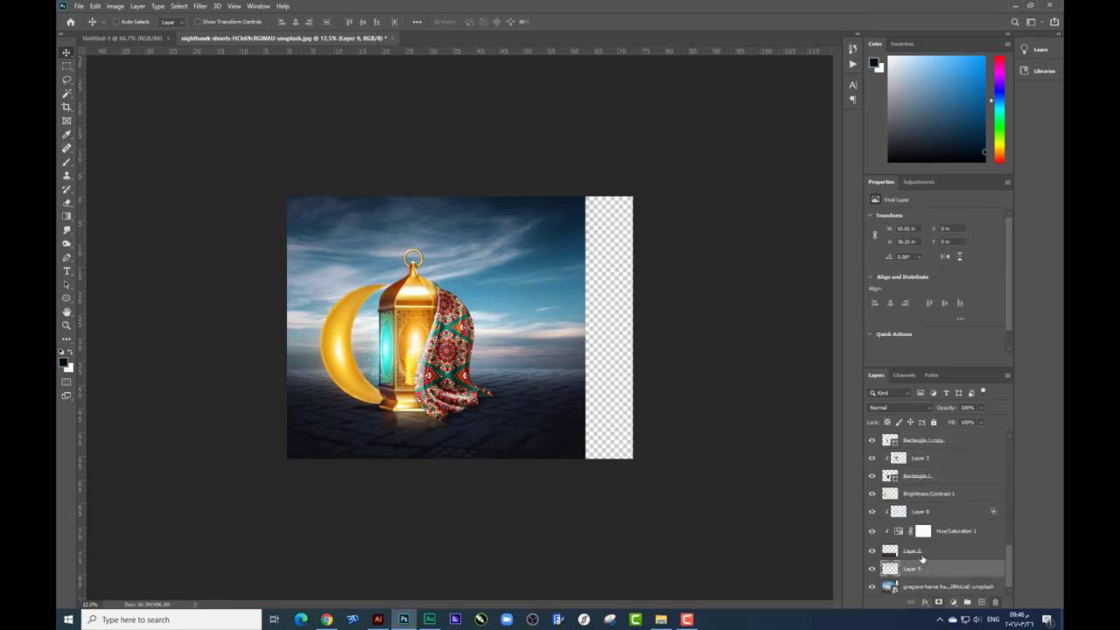
pyautogui.click(928, 551)
pyautogui.hotkey('ctrl', 't')
pyautogui.moveTo(592, 347); pyautogui.dragTo(632, 328)
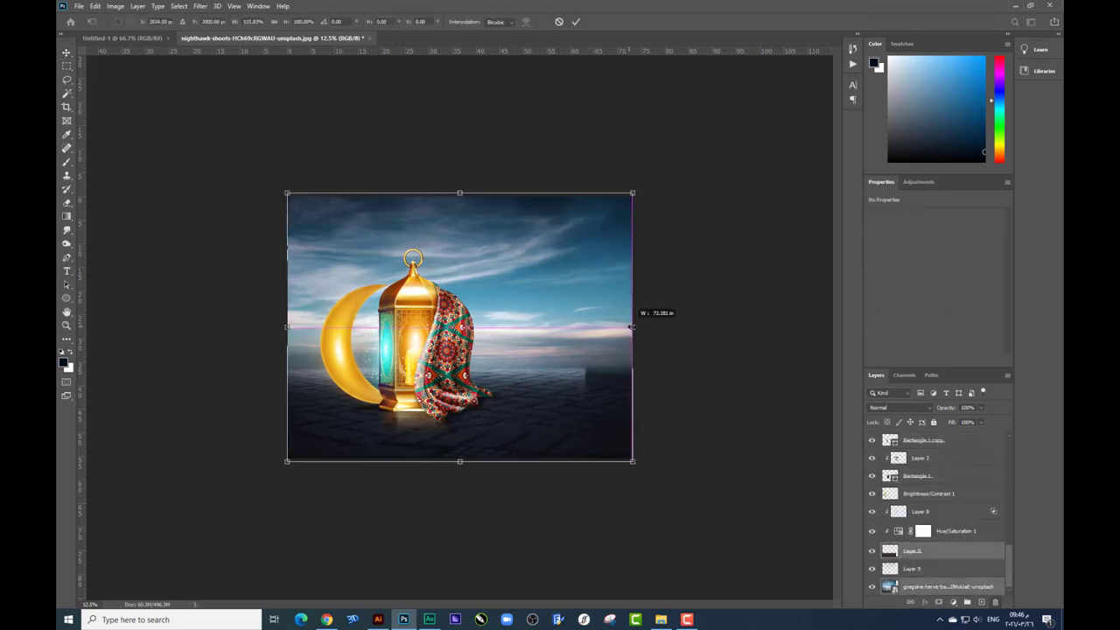
pyautogui.press('Return')
# Step: Stretch Layer 8 and Layer 9 out to the image's new right edge
pyautogui.click(921, 511)
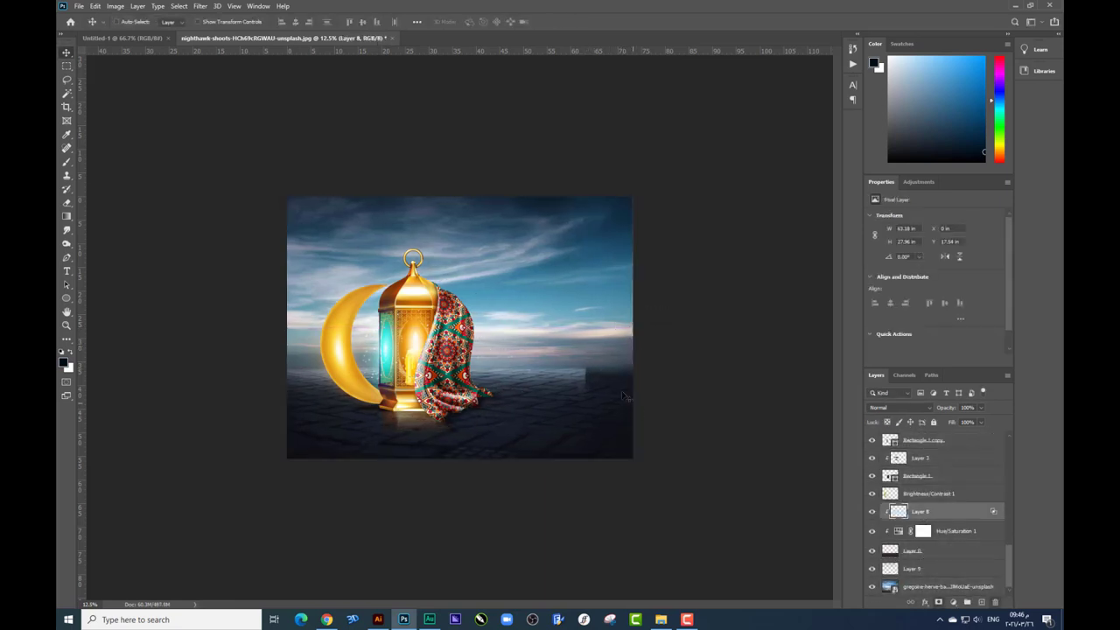
pyautogui.hotkey('ctrl', 't')
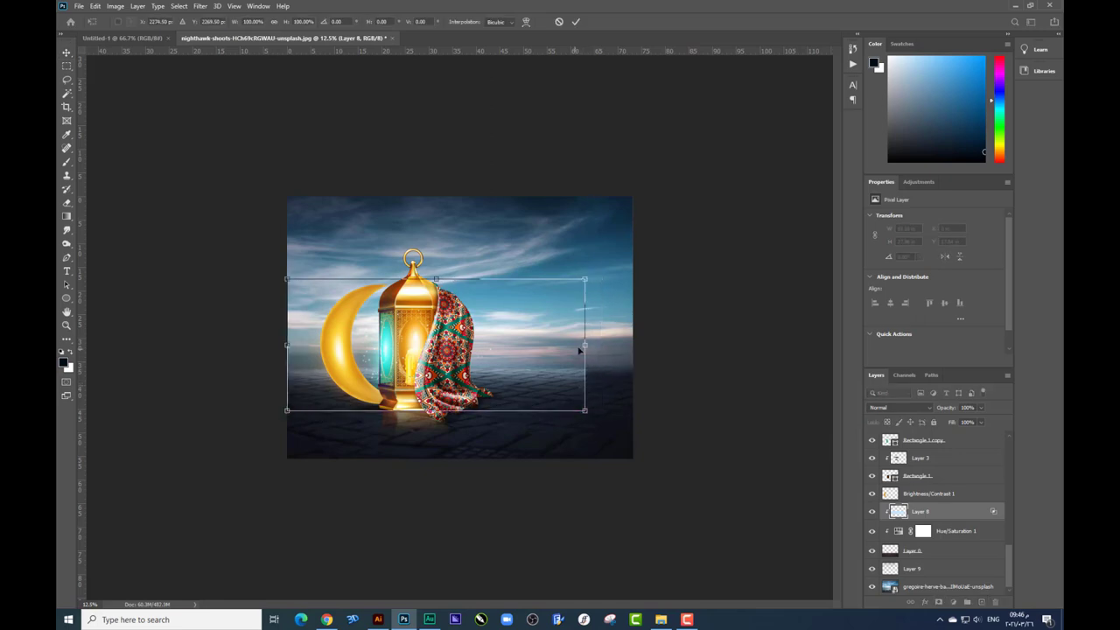
pyautogui.moveTo(599, 384); pyautogui.dragTo(614, 339)
pyautogui.press('Return')
pyautogui.rightClick(543, 219)
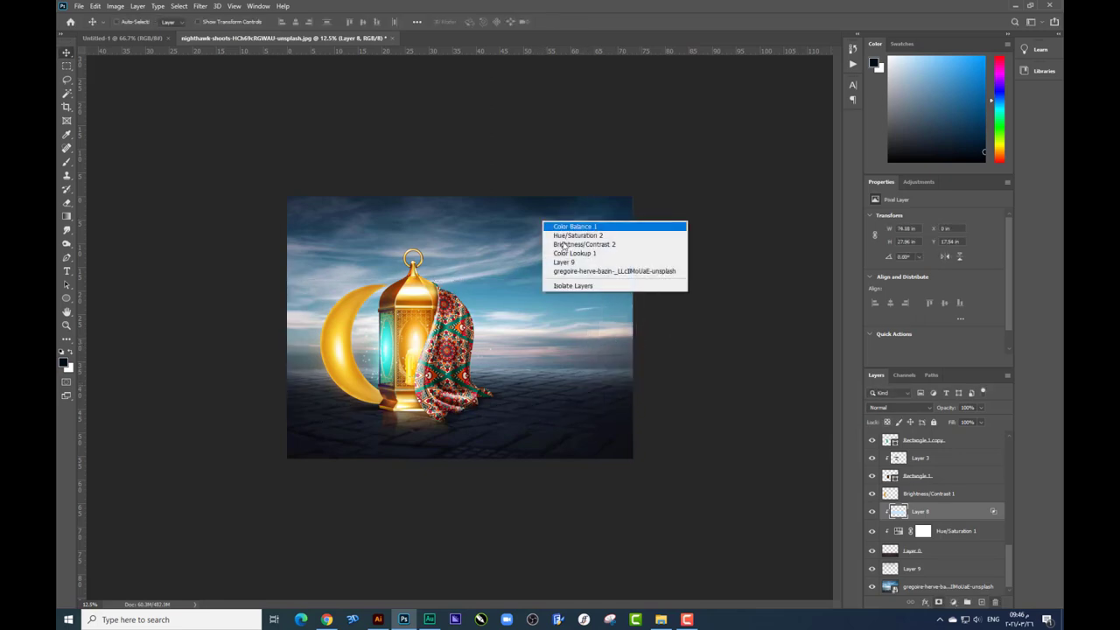
pyautogui.click(564, 254)
pyautogui.hotkey('ctrl', 't')
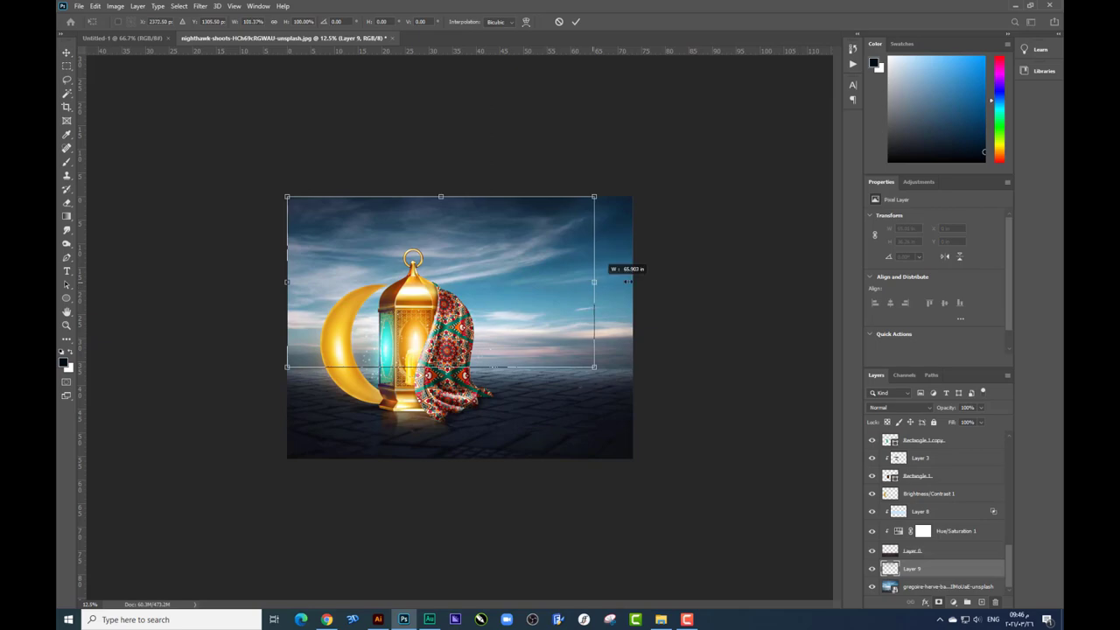
pyautogui.moveTo(596, 286); pyautogui.dragTo(632, 285)
# Step: Drag the car-tyre wheel group from Illustrator's 4979 document over to Photoshop
pyautogui.click(378, 619)
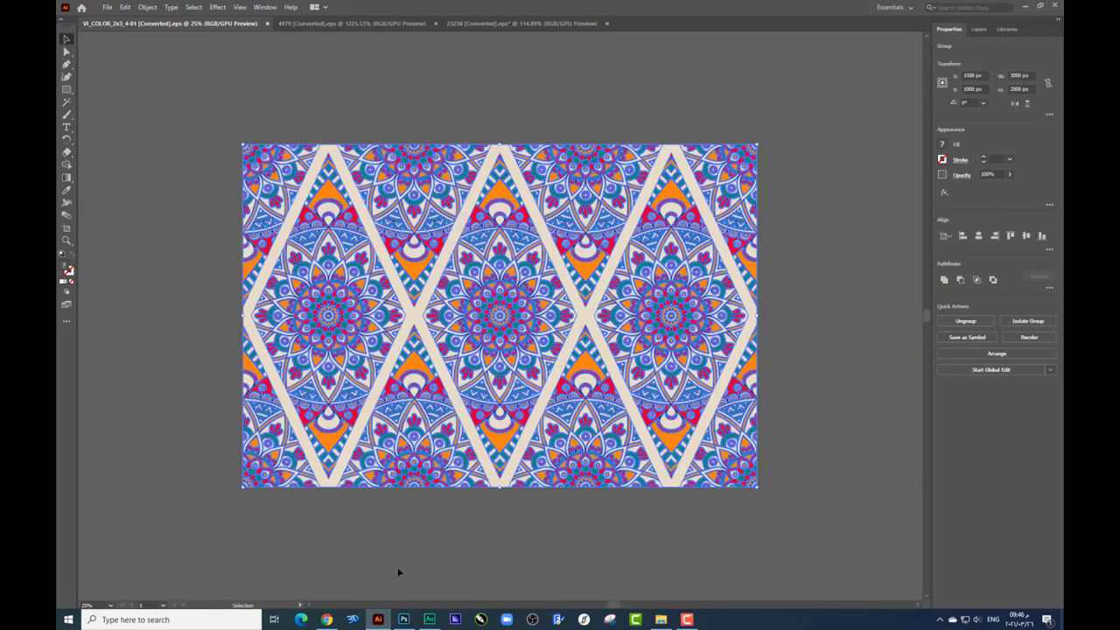
pyautogui.click(333, 23)
pyautogui.click(526, 89)
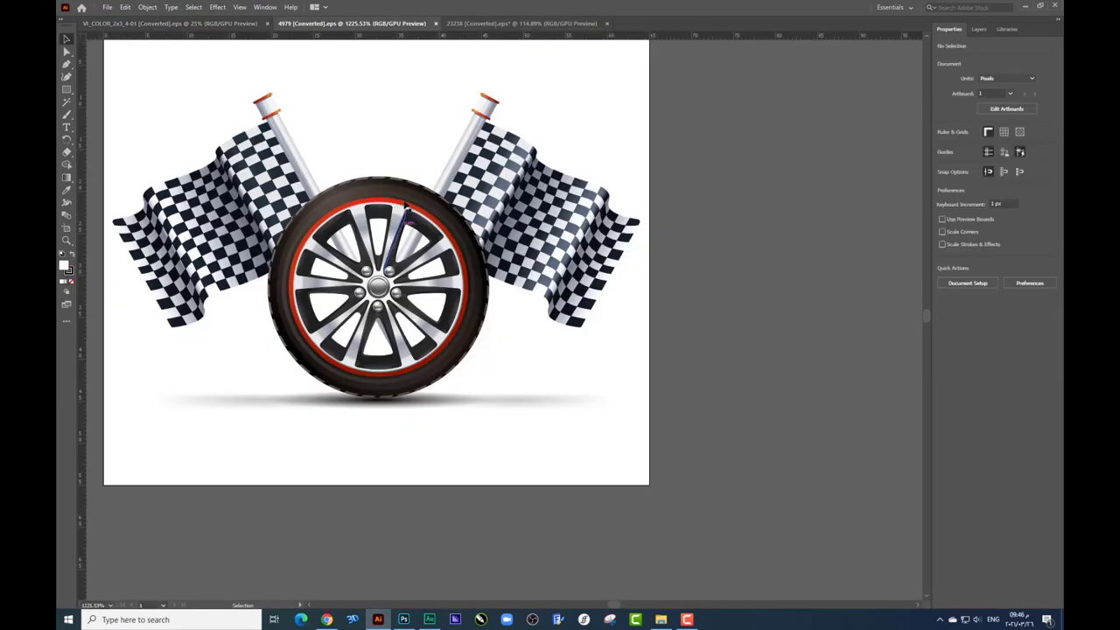
pyautogui.moveTo(408, 204); pyautogui.dragTo(470, 294)
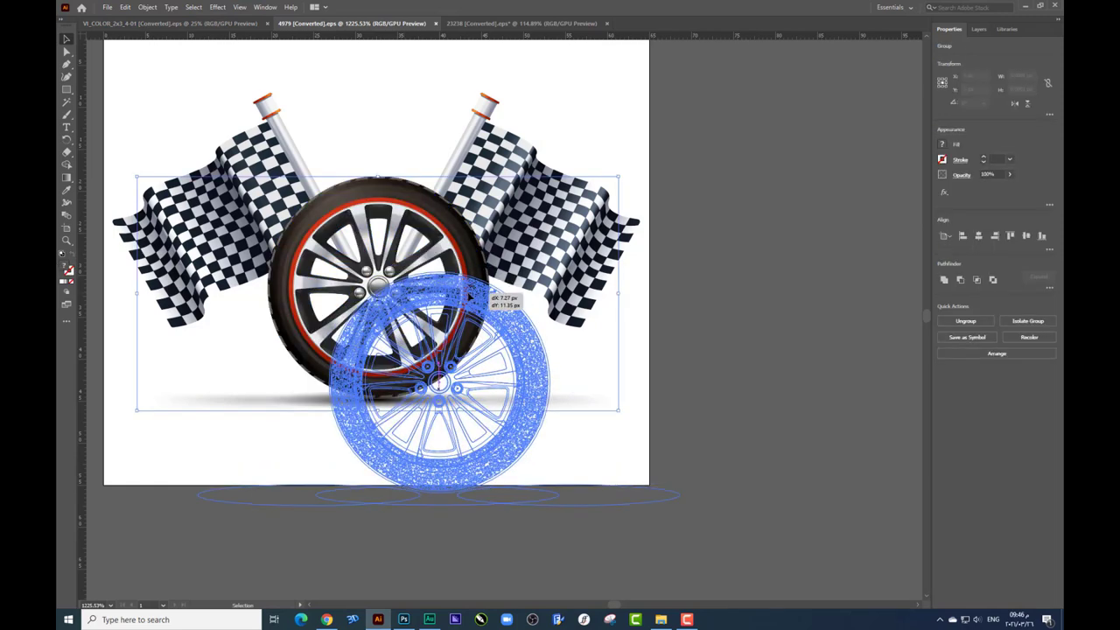
pyautogui.click(403, 620)
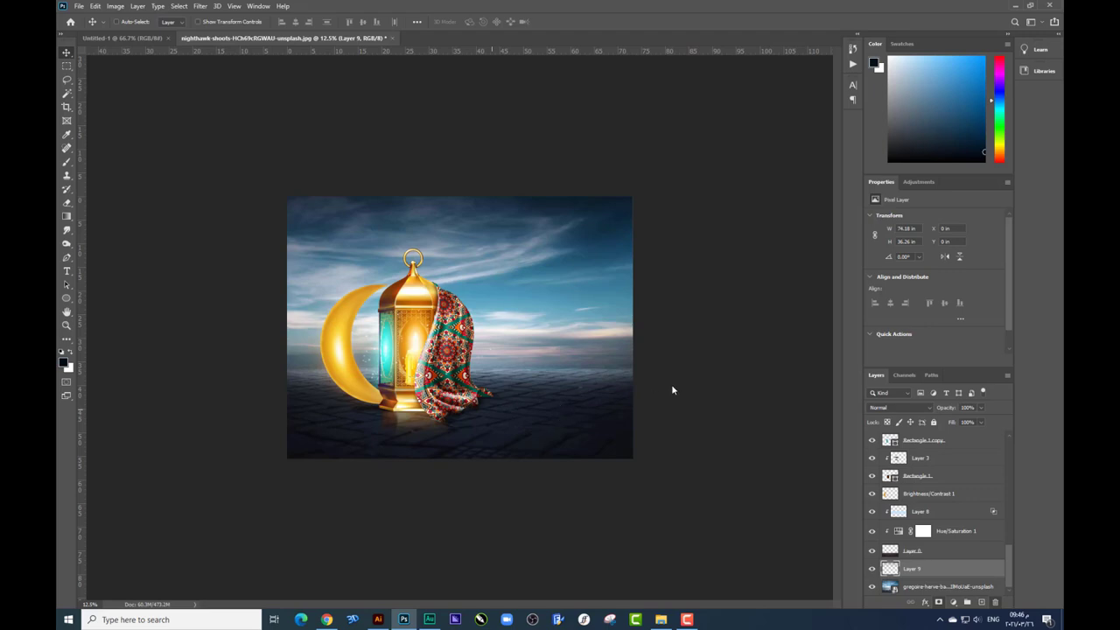
# Step: Paste the wheel as a Vector Smart Object and enlarge it
pyautogui.hotkey('ctrl', 'v')
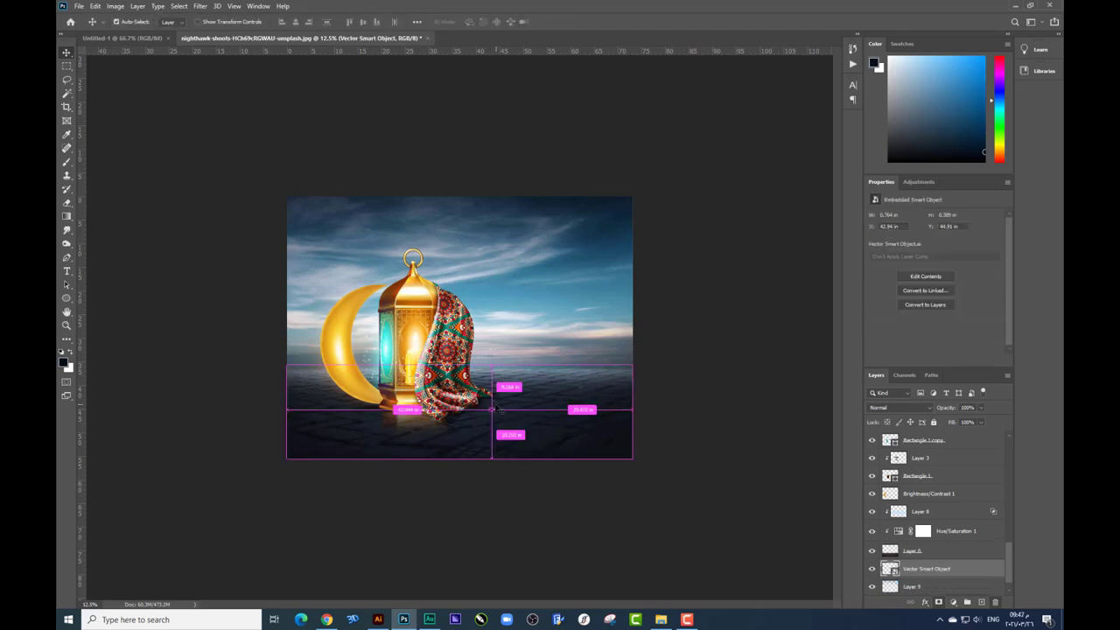
pyautogui.moveTo(569, 349); pyautogui.dragTo(607, 321)
pyautogui.press('Return')
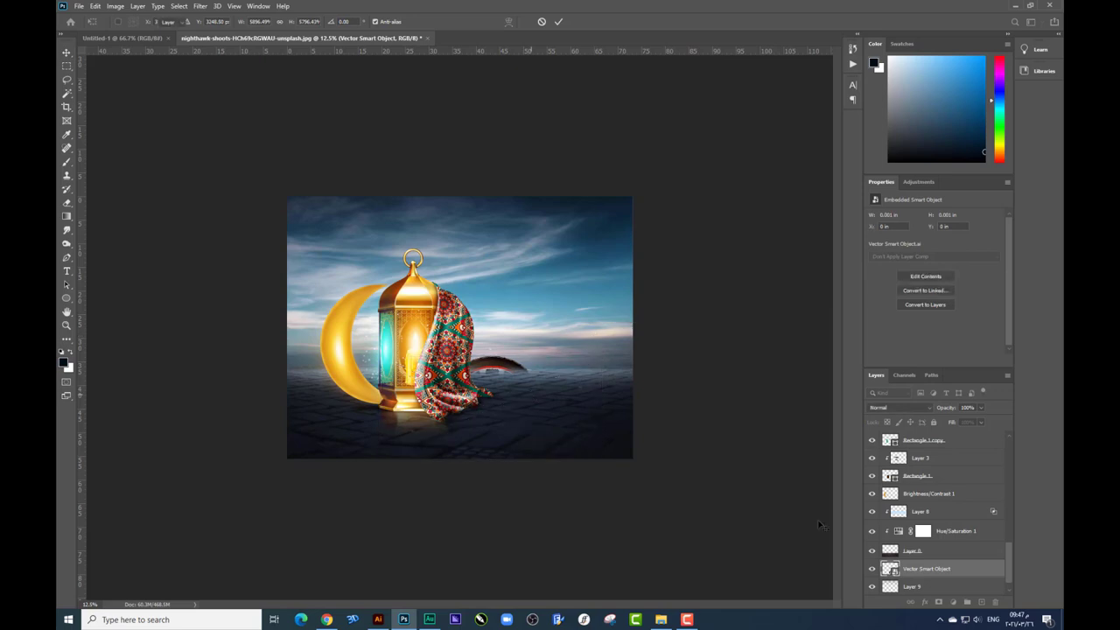
# Step: Move the wheel layer to the top and set it on the pavement right of the cloth
pyautogui.moveTo(925, 569); pyautogui.dragTo(907, 340)
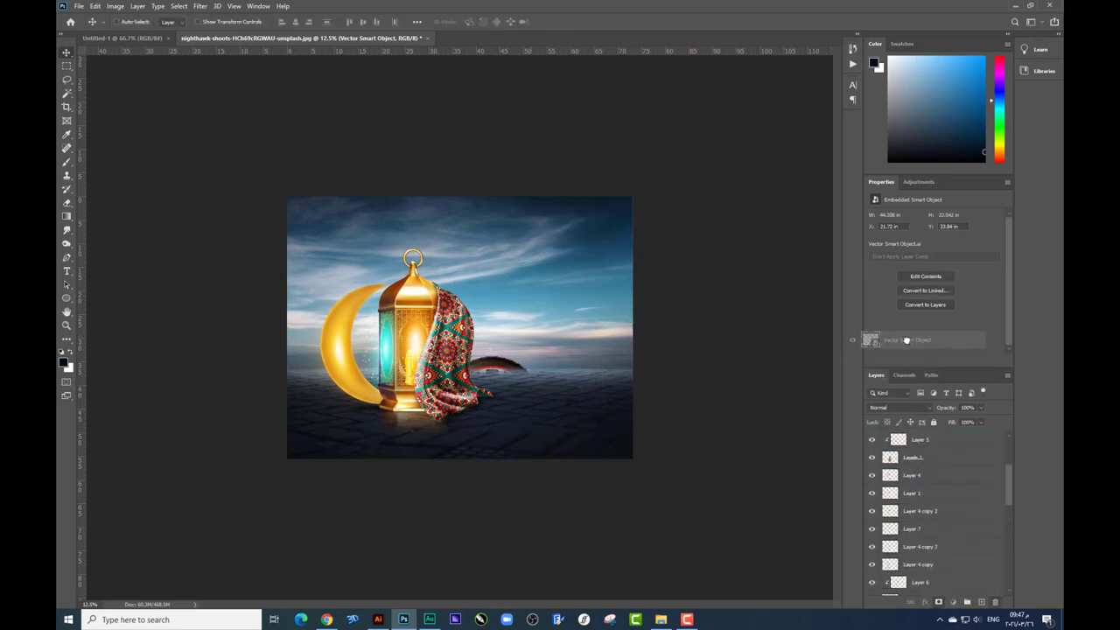
pyautogui.moveTo(907, 339); pyautogui.dragTo(910, 439)
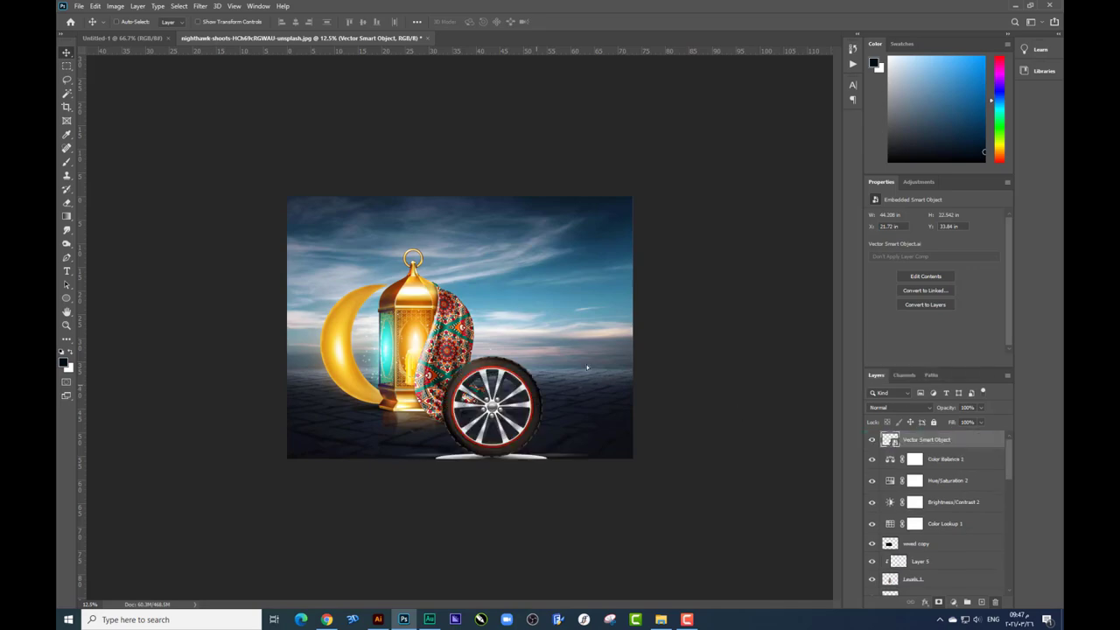
pyautogui.moveTo(500, 385); pyautogui.dragTo(550, 385)
pyautogui.hotkey('ctrl', '+')
pyautogui.hotkey('ctrl', '+')
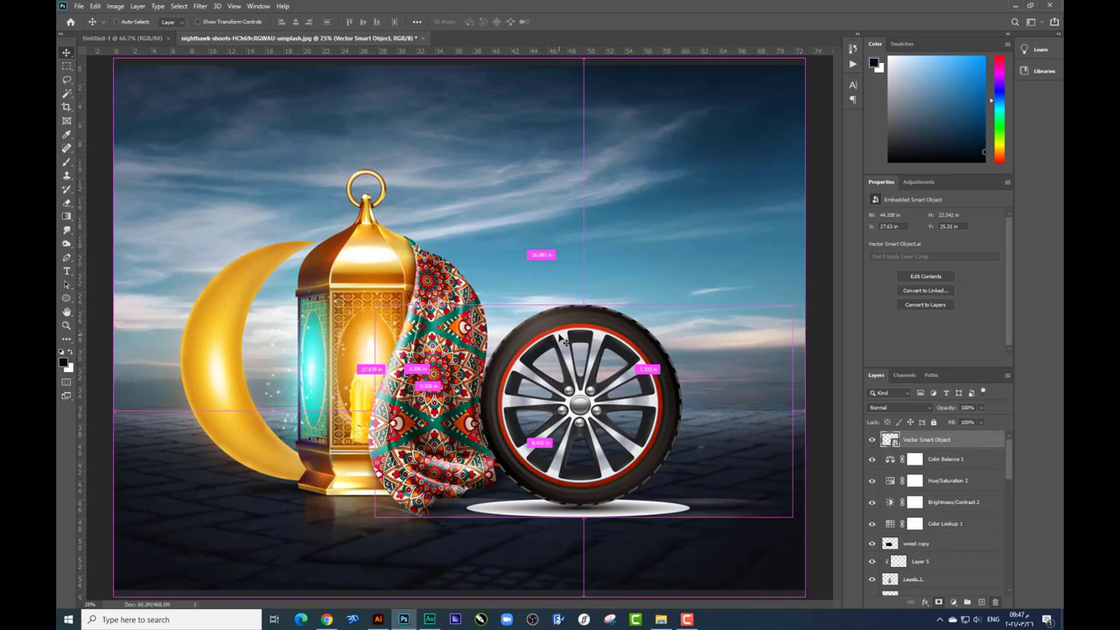
pyautogui.hotkey('ctrl', '+')
pyautogui.hotkey('ctrl', '+')
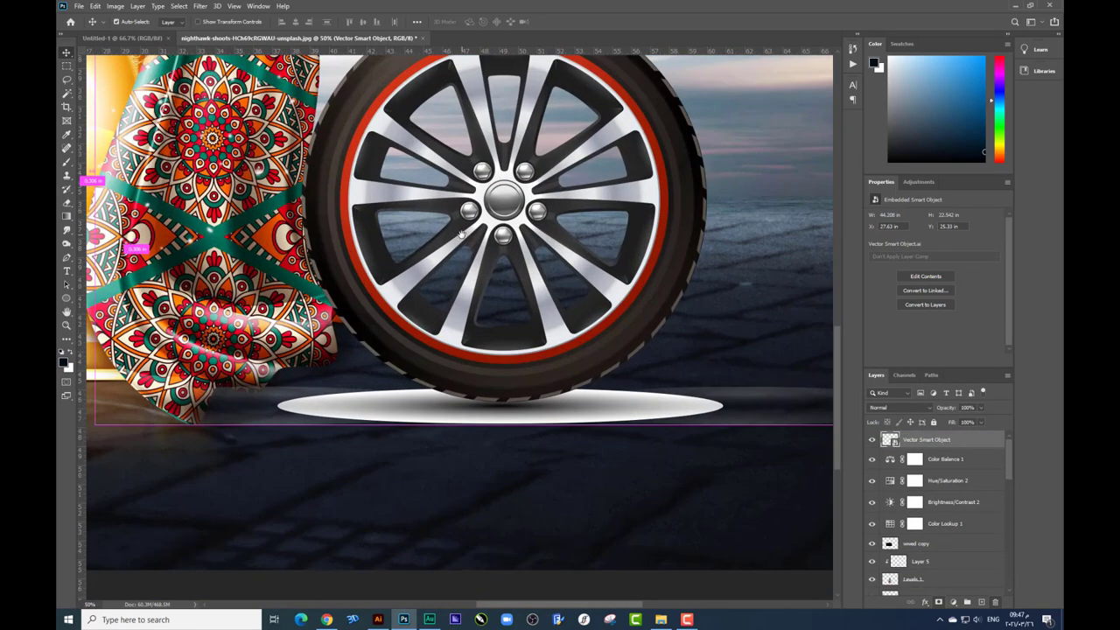
# Step: Trace a pen path around the ellipse beneath the wheel and turn it into a selection
pyautogui.click(66, 259)
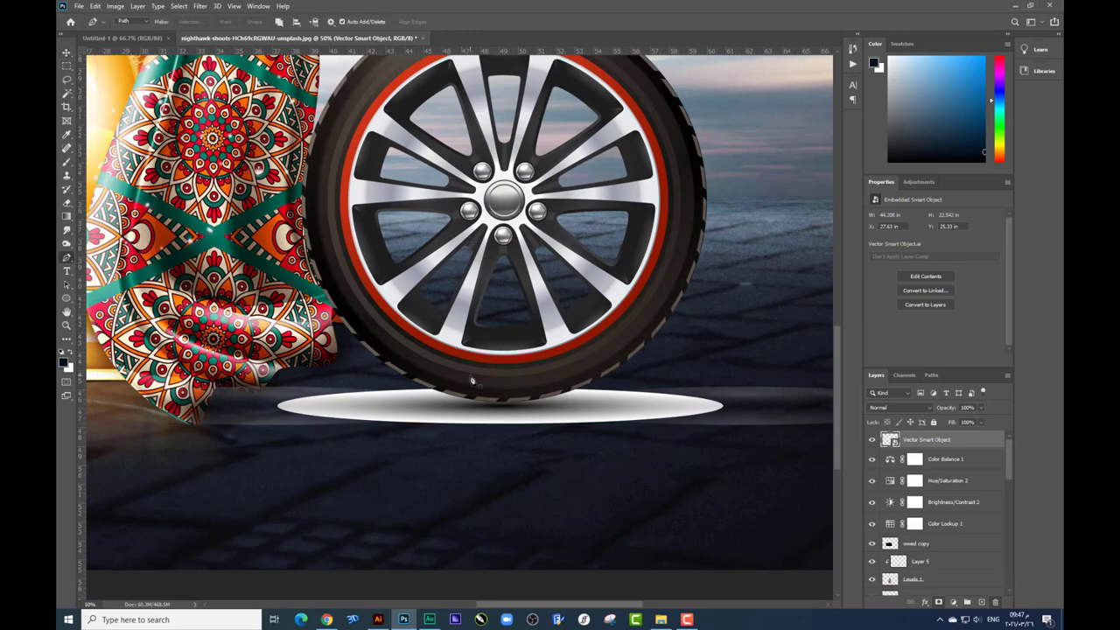
pyautogui.hotkey('ctrl', '+')
pyautogui.hotkey('ctrl', '+')
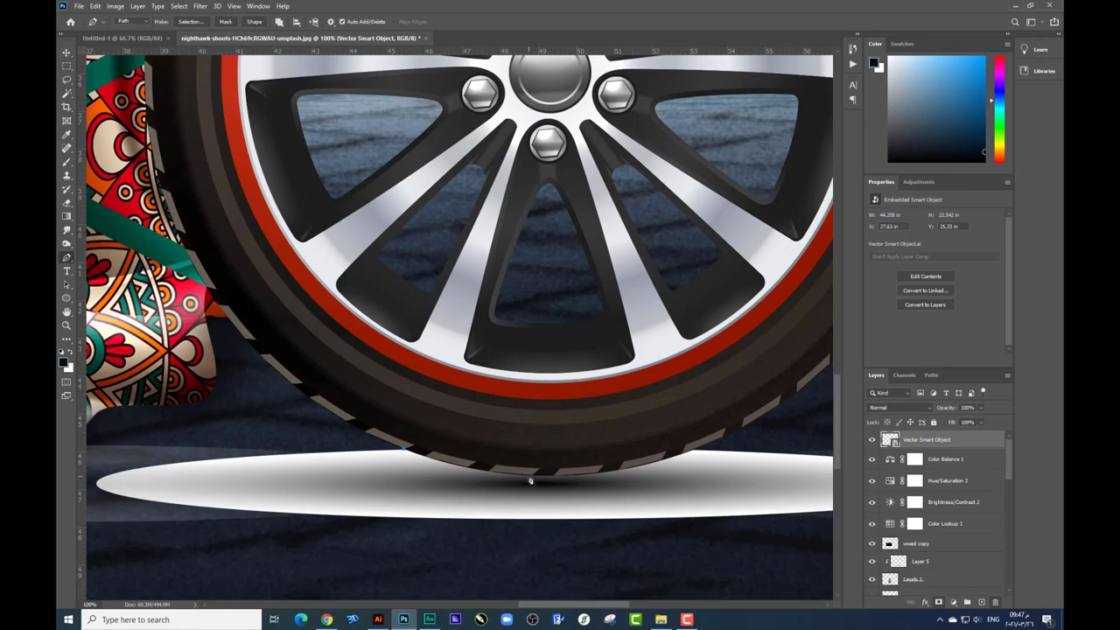
pyautogui.moveTo(530, 480); pyautogui.dragTo(594, 481)
pyautogui.hotkey('ctrl', '-')
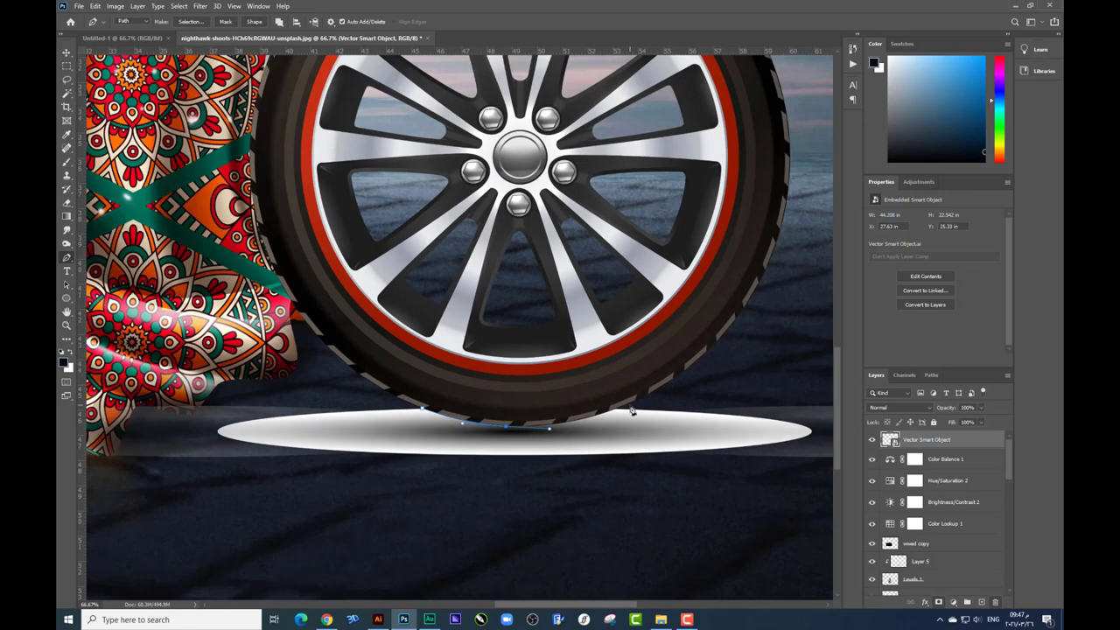
pyautogui.hotkey('ctrl', '-')
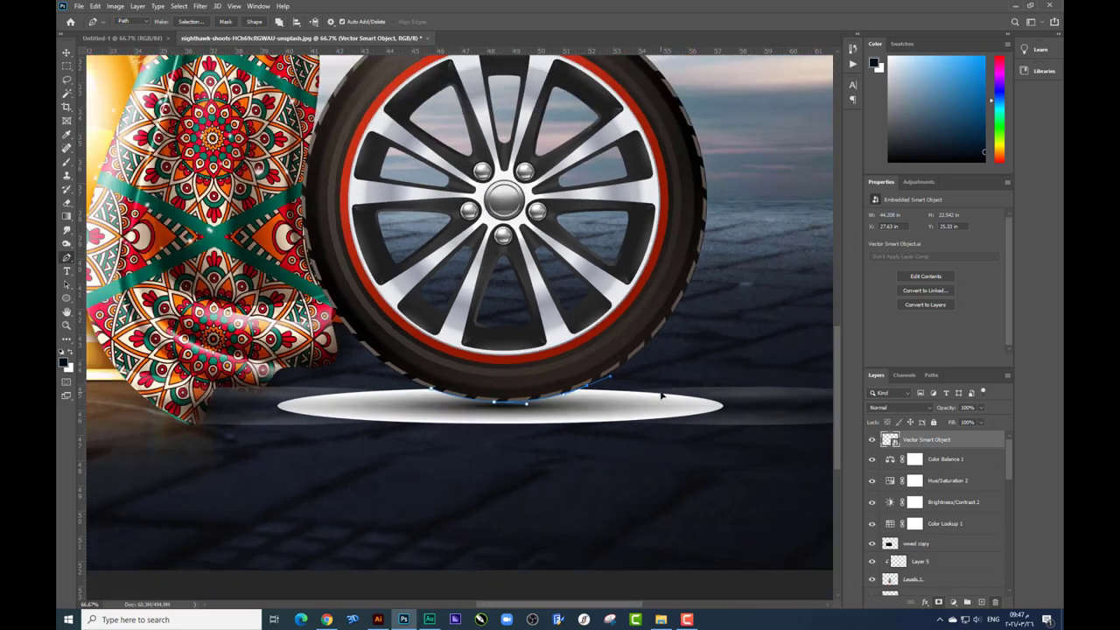
pyautogui.hotkey('ctrl', '-')
pyautogui.moveTo(792, 329); pyautogui.dragTo(801, 350)
pyautogui.moveTo(814, 427); pyautogui.dragTo(810, 455)
pyautogui.moveTo(510, 523); pyautogui.dragTo(458, 528)
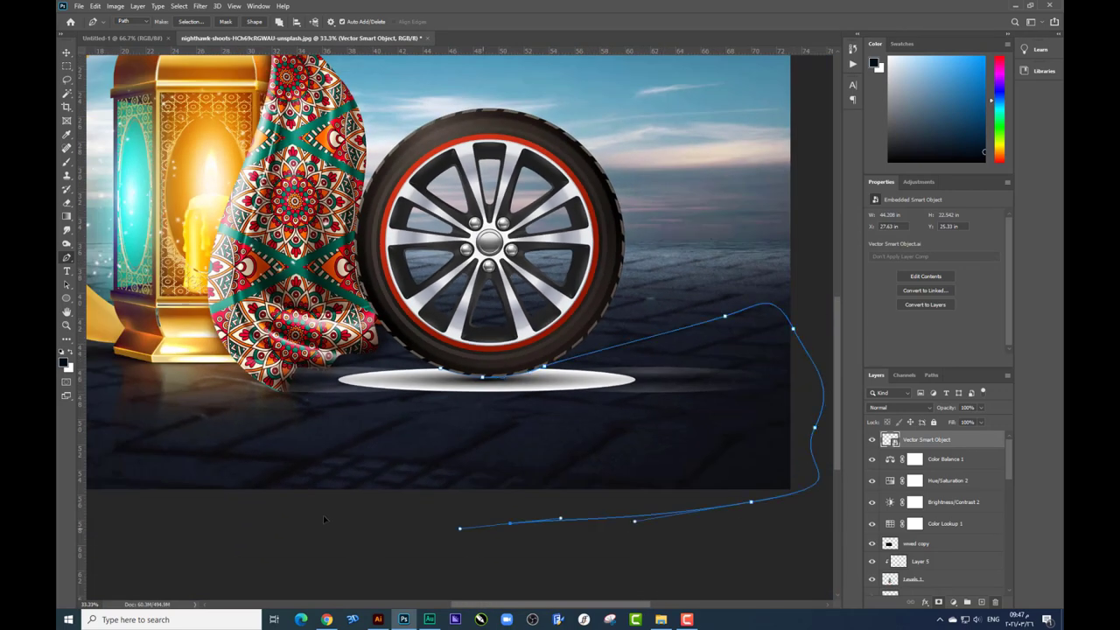
pyautogui.moveTo(263, 506); pyautogui.dragTo(219, 490)
pyautogui.click(109, 368)
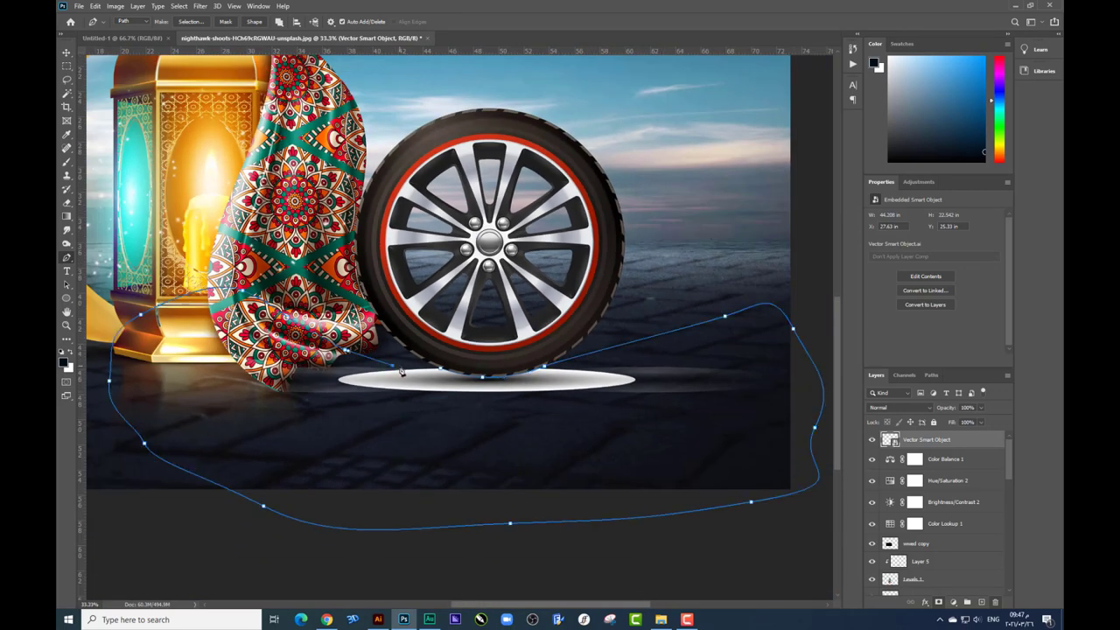
pyautogui.hotkey('ctrl', 'Return')
# Step: Rasterize the wheel layer and cut the selected ellipse onto new Layer 10 via Layer Via Cut
pyautogui.click(67, 65)
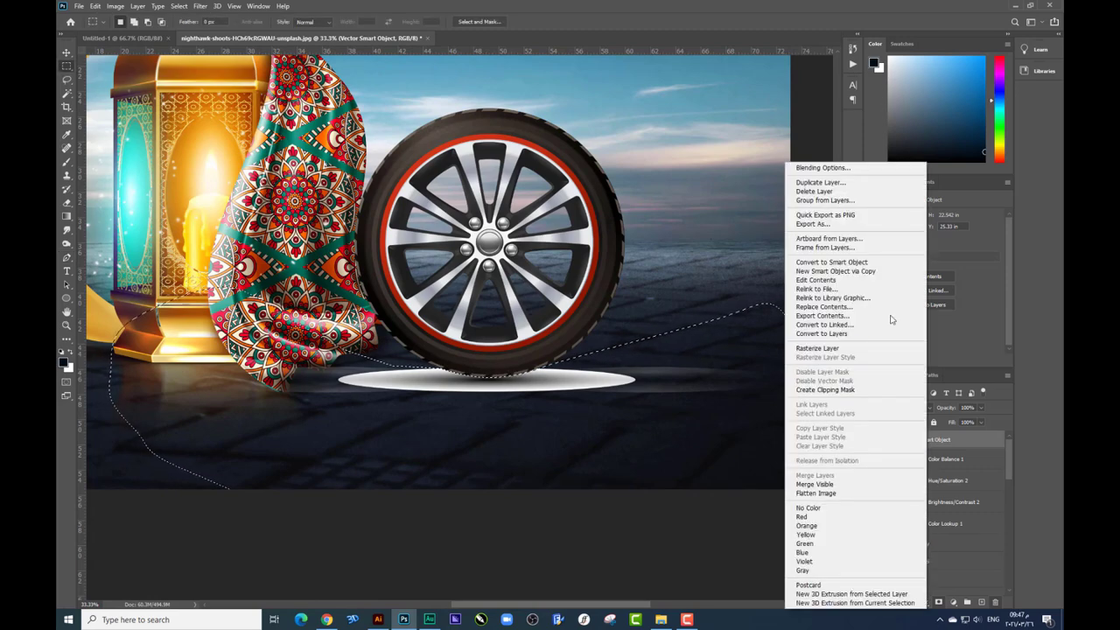
pyautogui.rightClick(924, 439)
pyautogui.click(830, 350)
pyautogui.rightClick(472, 352)
pyautogui.rightClick(451, 399)
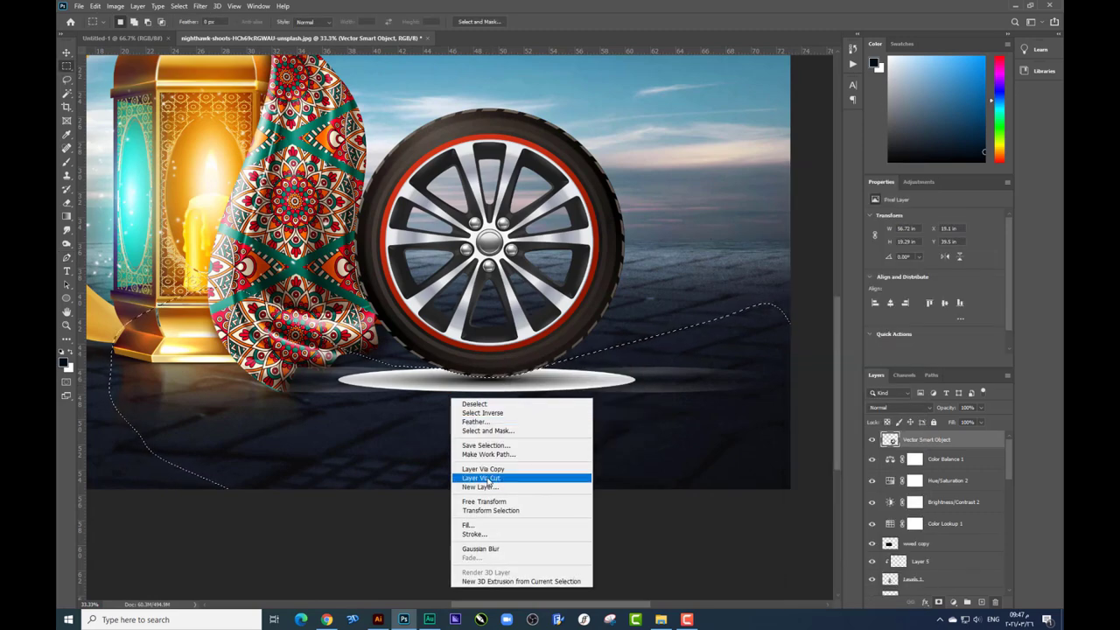
pyautogui.click(492, 479)
# Step: Set Layer 10 and its copy to Multiply and move them beneath the wheel
pyautogui.click(66, 53)
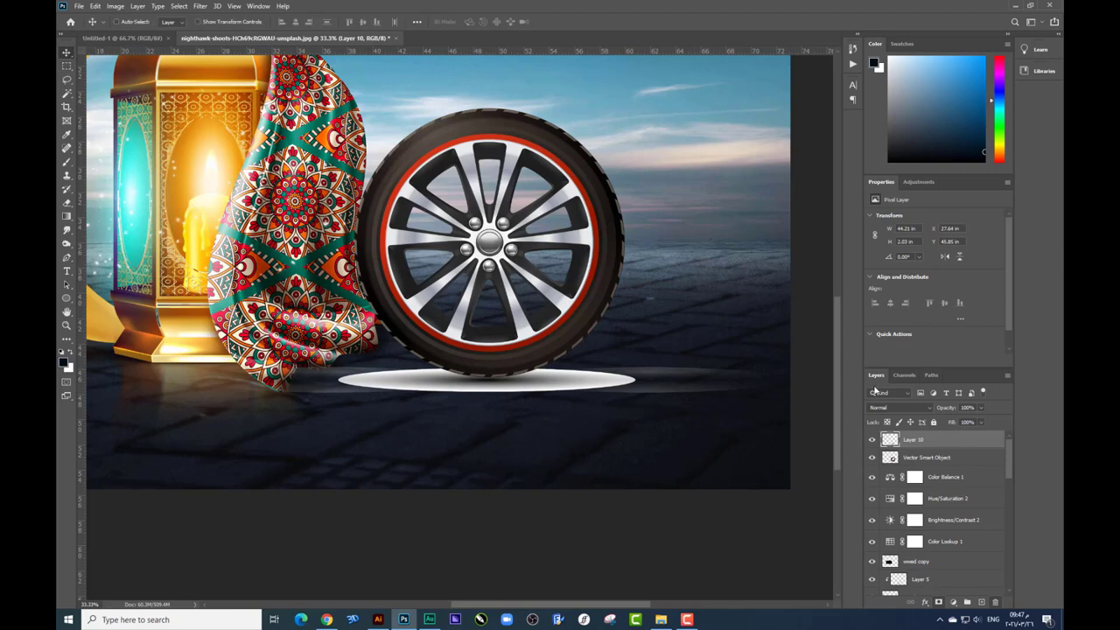
pyautogui.click(892, 407)
pyautogui.click(877, 386)
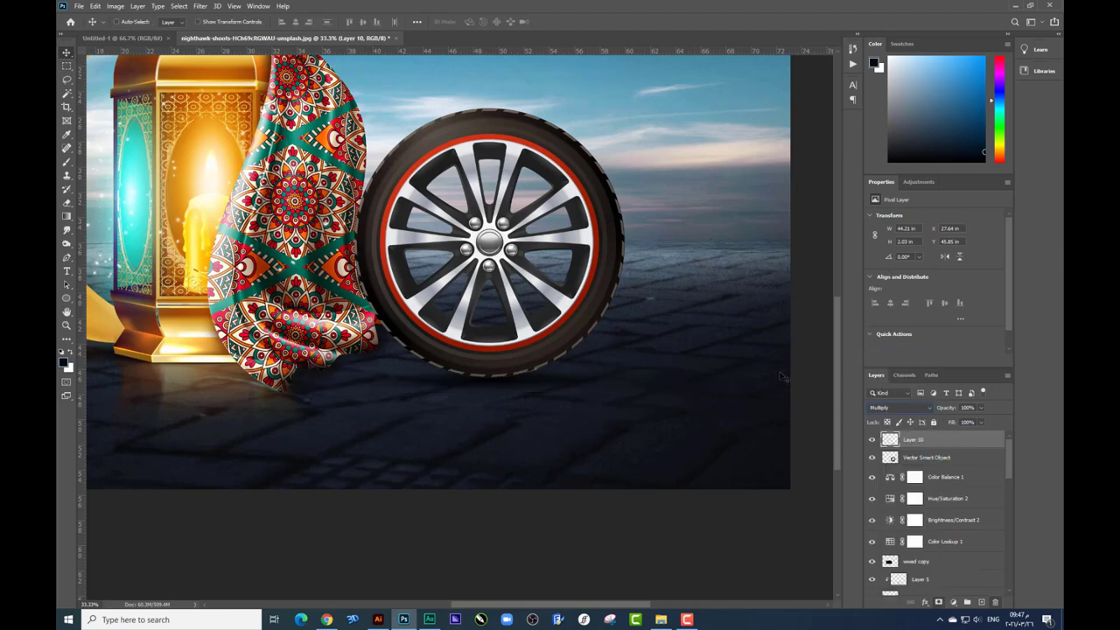
pyautogui.keyDown('shift'); pyautogui.click(916, 459); pyautogui.keyUp('shift')
pyautogui.moveTo(916, 460); pyautogui.dragTo(948, 490)
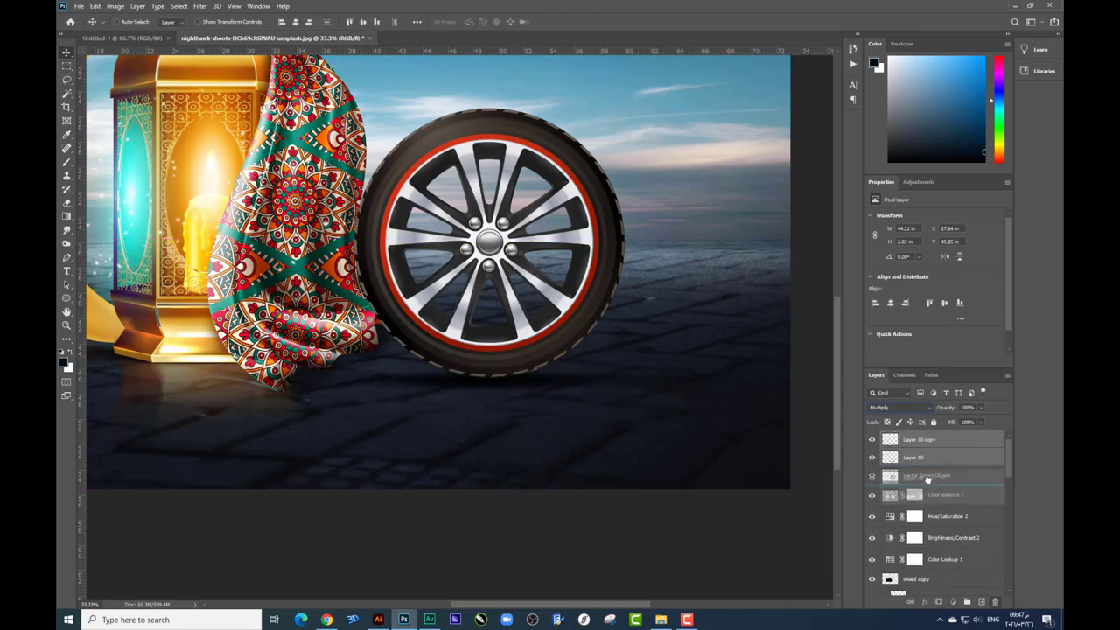
pyautogui.click(940, 460)
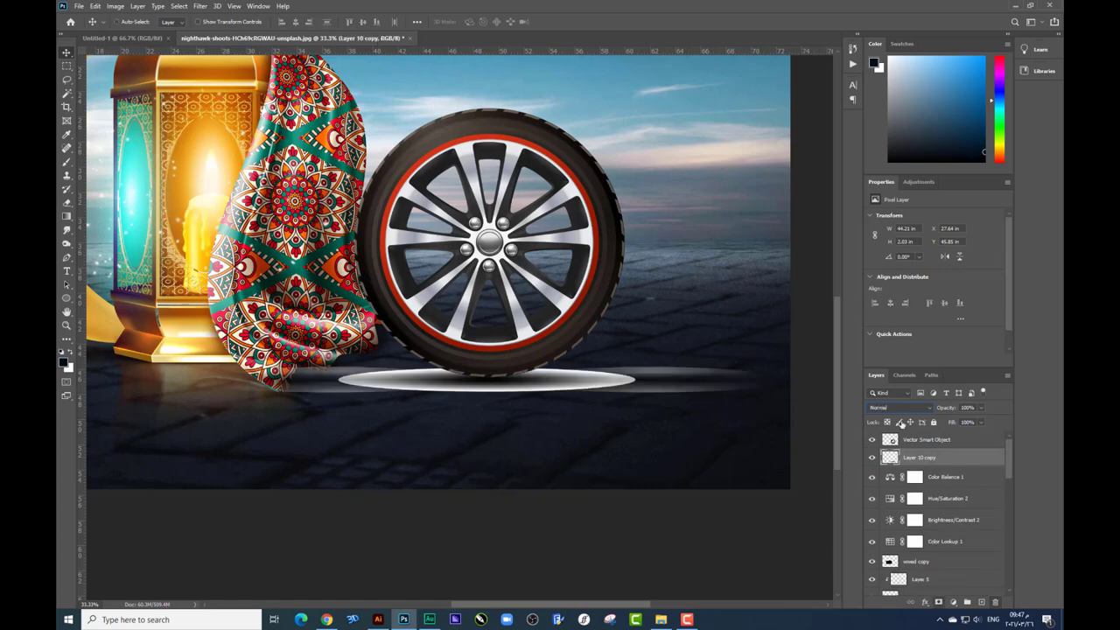
pyautogui.click(899, 408)
pyautogui.click(891, 388)
# Step: Convert the wheel and the Layer 10 copy shadow into smart objects
pyautogui.click(915, 439)
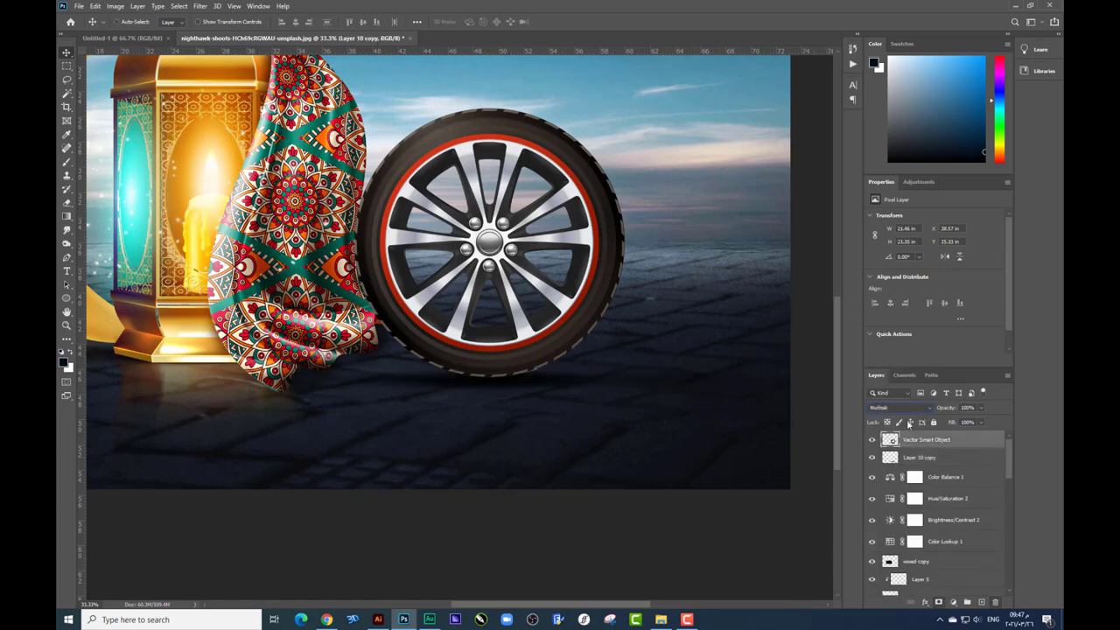
pyautogui.rightClick(914, 439)
pyautogui.click(940, 309)
pyautogui.moveTo(585, 207); pyautogui.dragTo(594, 151)
pyautogui.rightClick(915, 458)
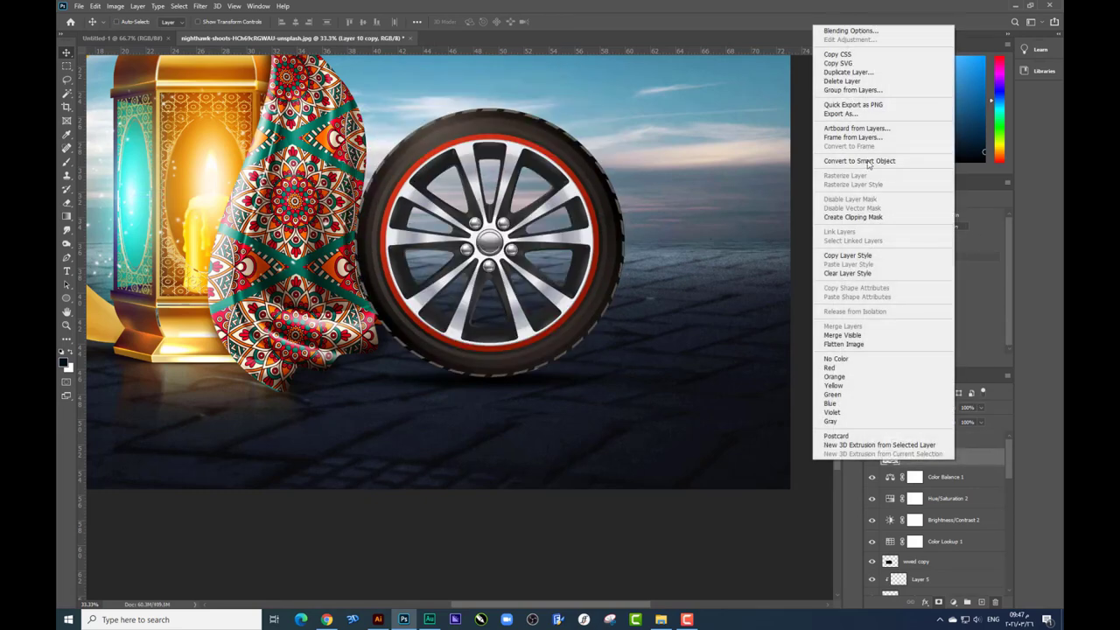
pyautogui.click(870, 160)
# Step: Shrink the wheel and its shadow slightly, then open gSdIkJ723K.jpg as a new document
pyautogui.hotkey('ctrl', '-')
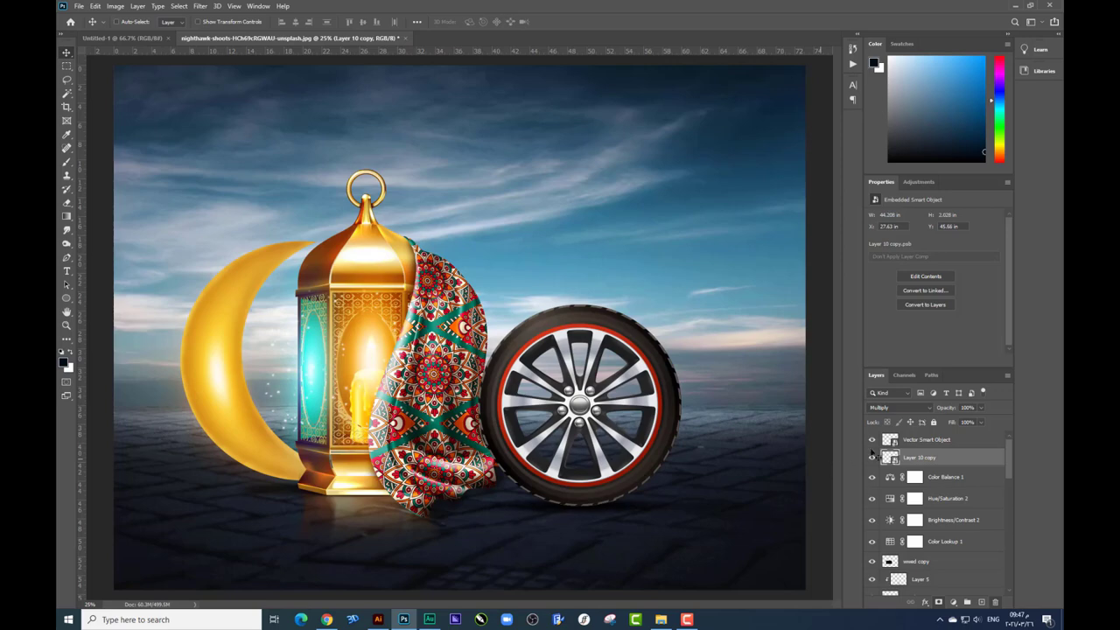
pyautogui.keyDown('shift'); pyautogui.click(931, 440); pyautogui.keyUp('shift')
pyautogui.hotkey('ctrl', 't')
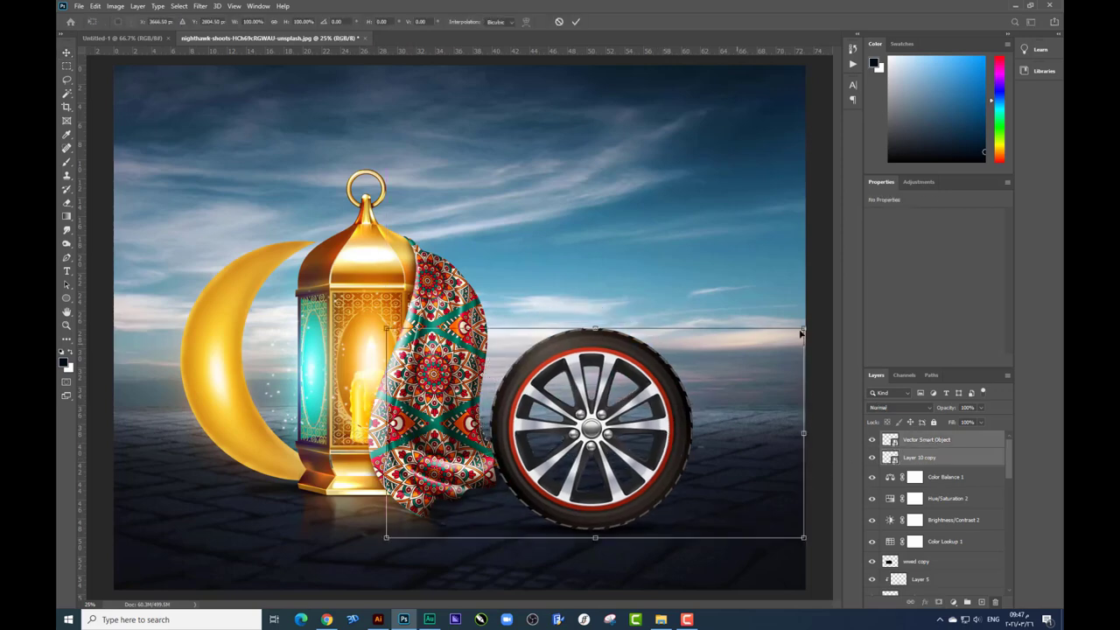
pyautogui.moveTo(800, 329); pyautogui.dragTo(768, 348)
pyautogui.press('Return')
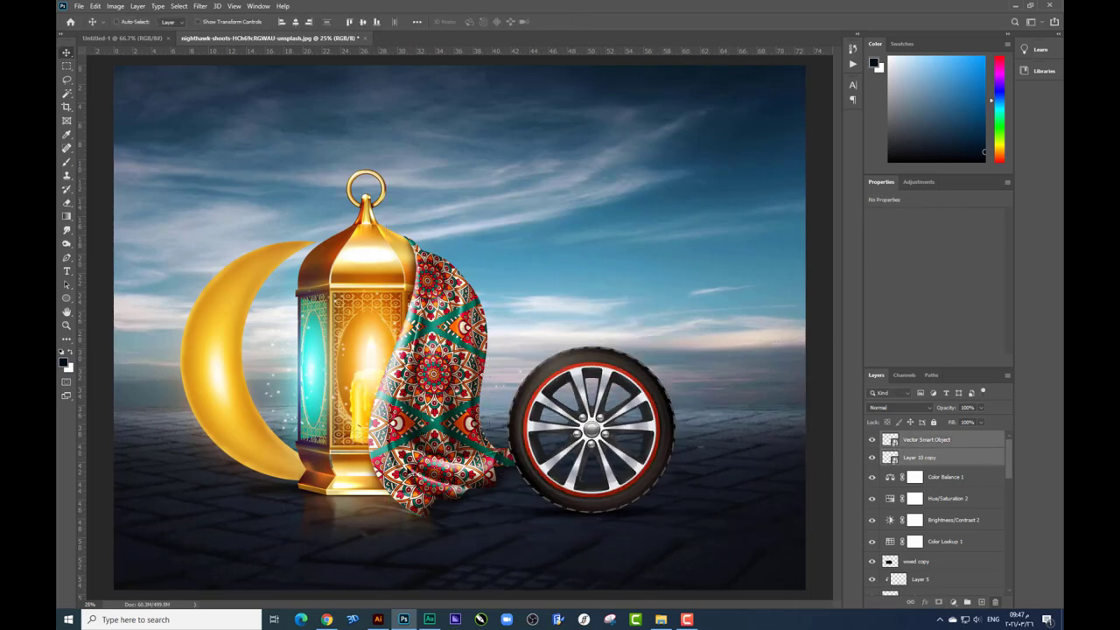
pyautogui.click(661, 618)
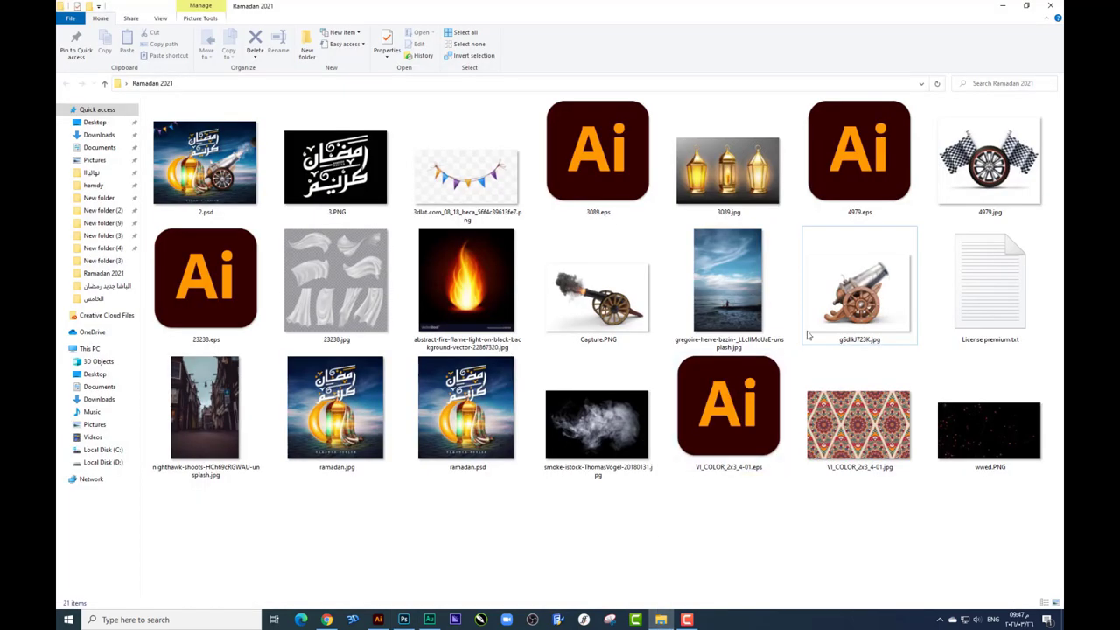
pyautogui.moveTo(847, 296); pyautogui.dragTo(623, 12)
# Step: Magic-wand the white background, unlock it as Layer 0 and delete it
pyautogui.press('w')
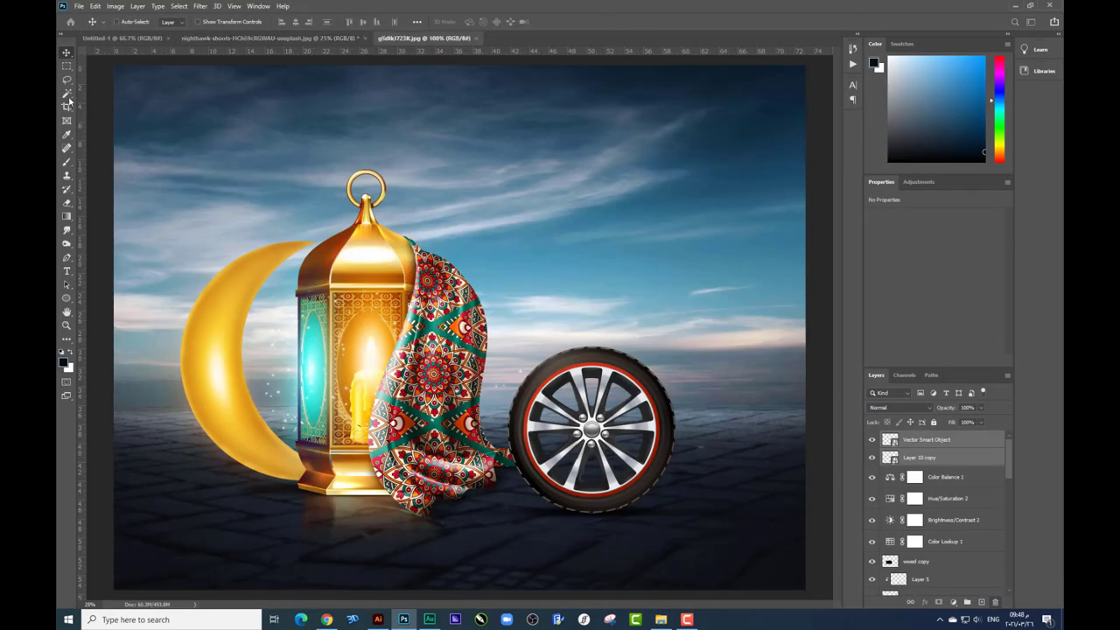
pyautogui.click(533, 178)
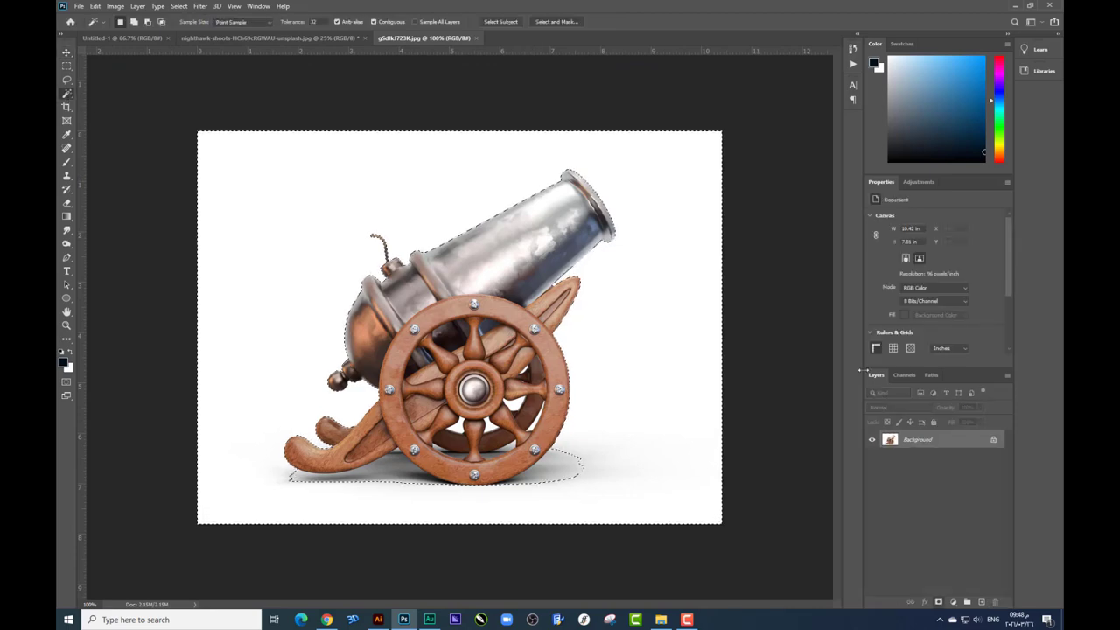
pyautogui.doubleClick(895, 442)
pyautogui.press('Return')
pyautogui.press('Delete')
pyautogui.hotkey('ctrl', 'd')
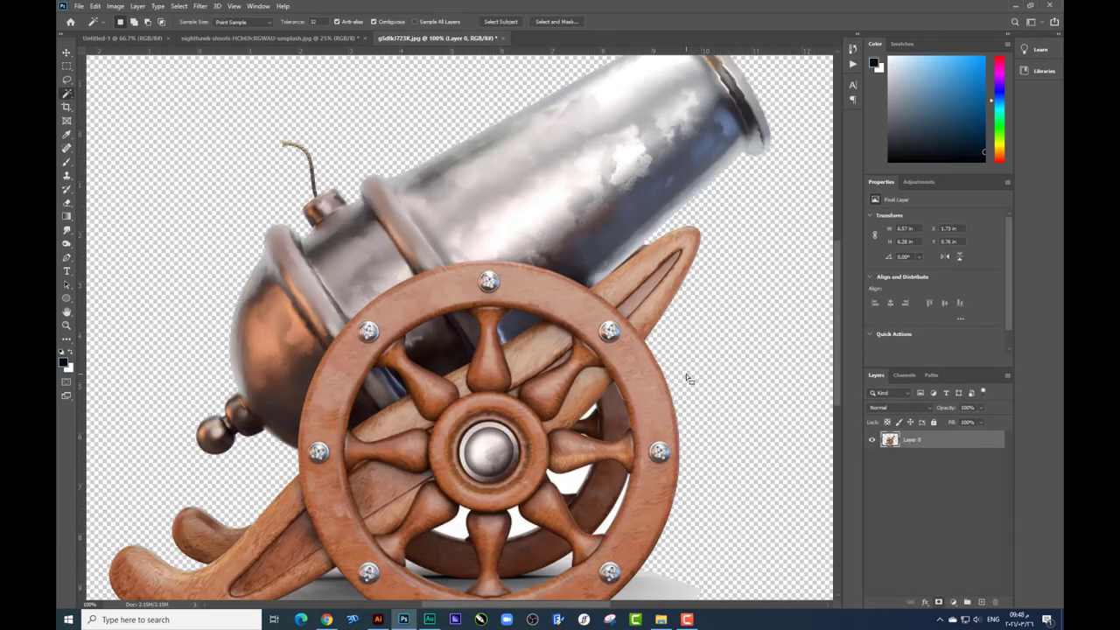
# Step: Select the four white gaps between the cannon wheel's spokes with the Magic Wand
pyautogui.hotkey('ctrl', '-')
pyautogui.hotkey('ctrl', '+')
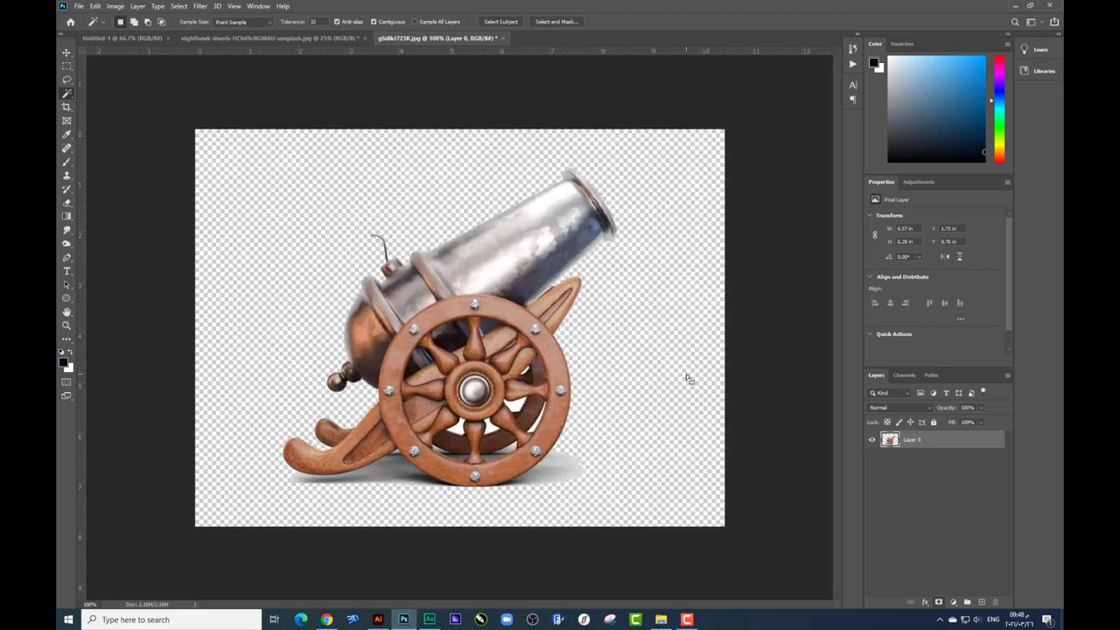
pyautogui.hotkey('ctrl', '+')
pyautogui.scroll(-2, 613, 276)
pyautogui.keyDown('shift'); pyautogui.click(473, 409); pyautogui.keyUp('shift')
pyautogui.keyDown('shift'); pyautogui.click(543, 404); pyautogui.keyUp('shift')
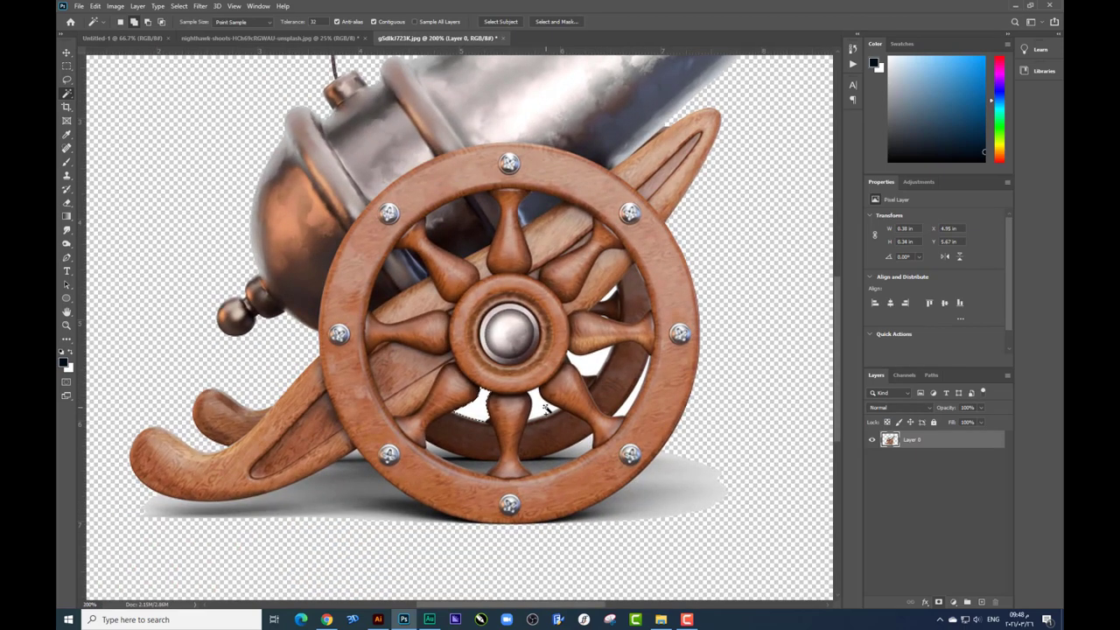
pyautogui.keyDown('shift'); pyautogui.click(582, 361); pyautogui.keyUp('shift')
pyautogui.keyDown('shift'); pyautogui.click(632, 394); pyautogui.keyUp('shift')
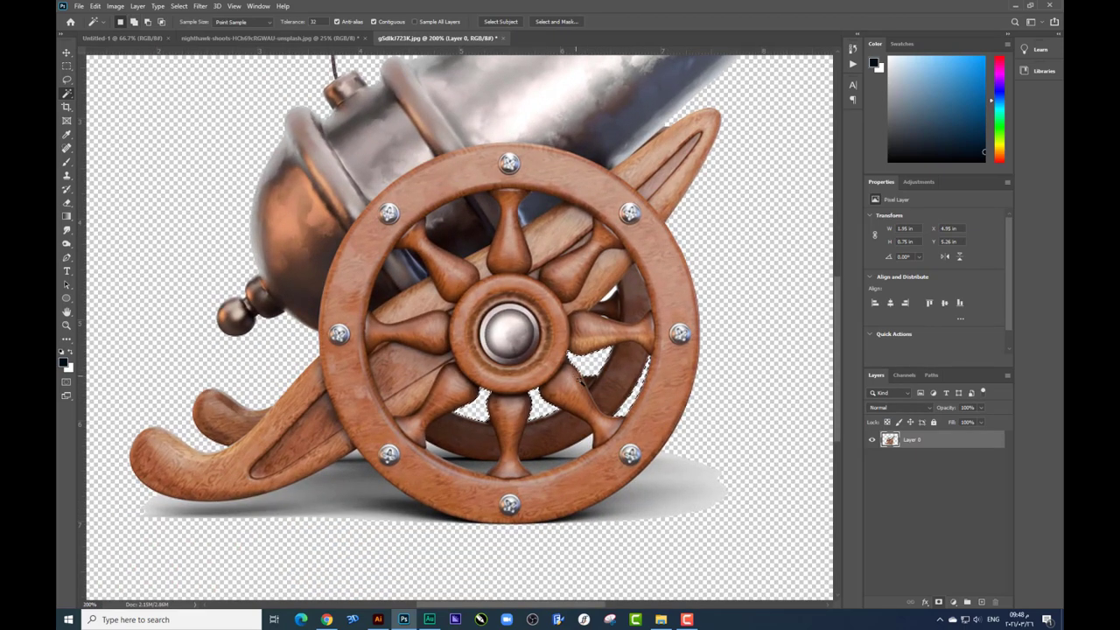
pyautogui.scroll(-2, 672, 408)
pyautogui.hscroll(-2, 673, 408)
# Step: Trace a Pen path along the cannon's base and the wheel's bottom edge
pyautogui.click(66, 257)
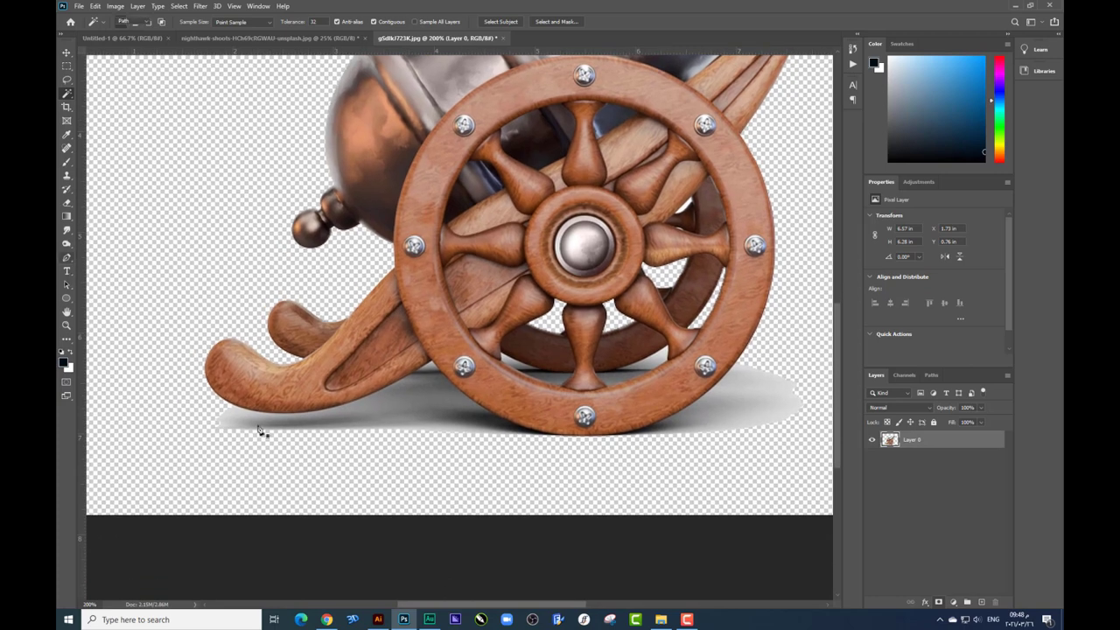
pyautogui.click(229, 403)
pyautogui.moveTo(294, 416); pyautogui.dragTo(323, 412)
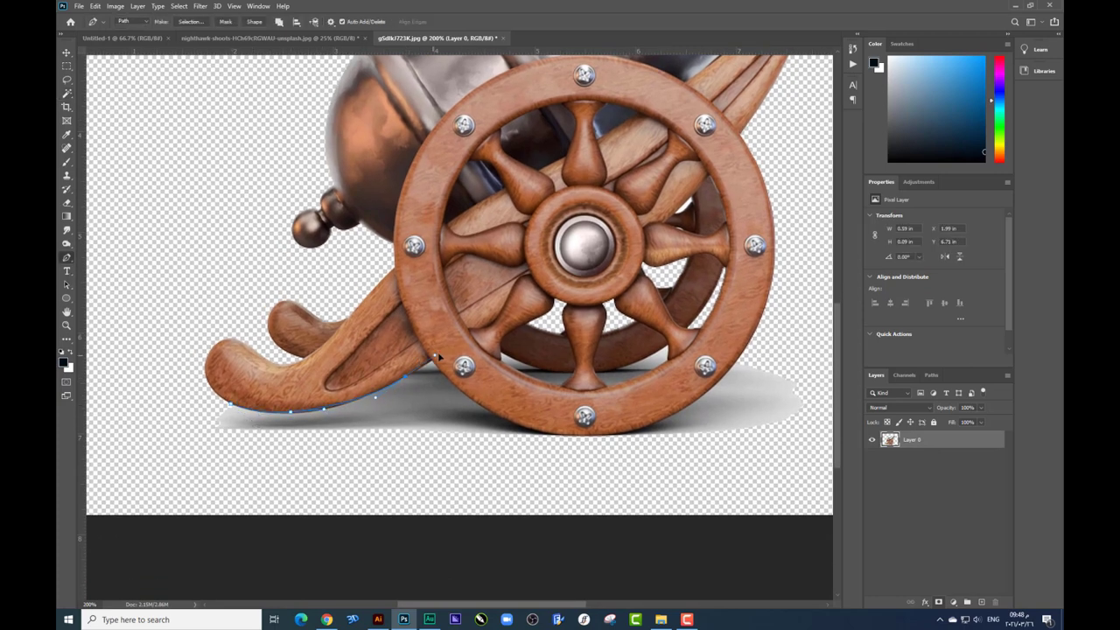
pyautogui.moveTo(437, 357); pyautogui.dragTo(444, 350)
pyautogui.moveTo(525, 429); pyautogui.dragTo(626, 444)
pyautogui.moveTo(741, 360); pyautogui.dragTo(778, 300)
# Step: Extend the path around the cannon's ground shadow and close it at the start point
pyautogui.hotkey('ctrl', '-')
pyautogui.moveTo(654, 427); pyautogui.dragTo(675, 470)
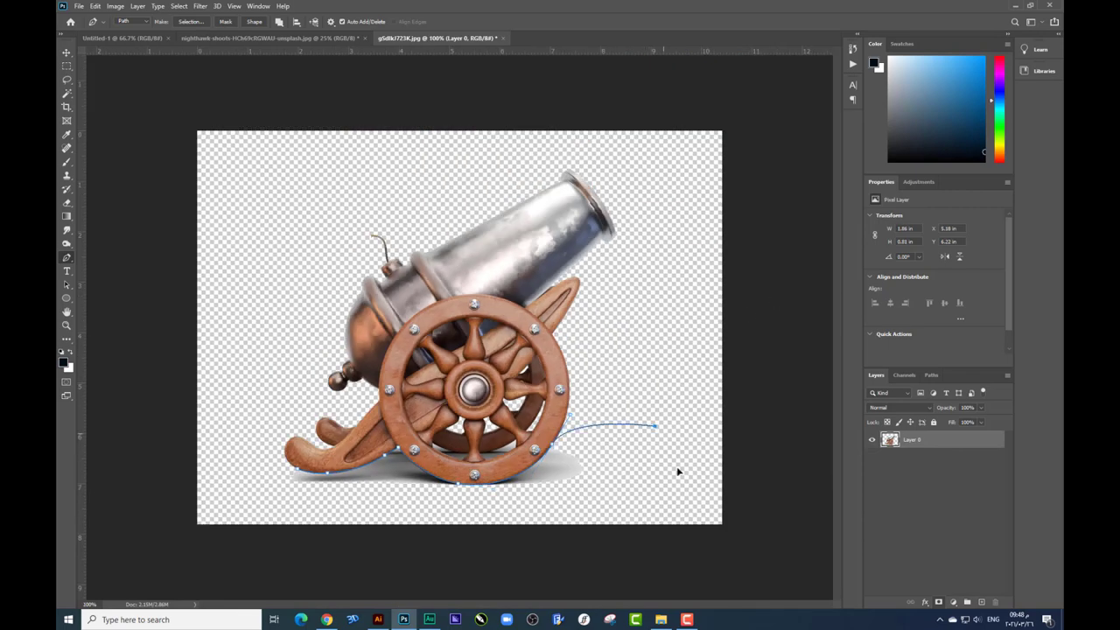
pyautogui.moveTo(656, 522); pyautogui.dragTo(560, 560)
pyautogui.click(437, 563)
pyautogui.moveTo(262, 539); pyautogui.dragTo(254, 525)
pyautogui.click(225, 472)
# Step: Turn the shadow path into a selection and cut it onto its own layer, Layer 1
pyautogui.hotkey('ctrl', 'Return')
pyautogui.press('m')
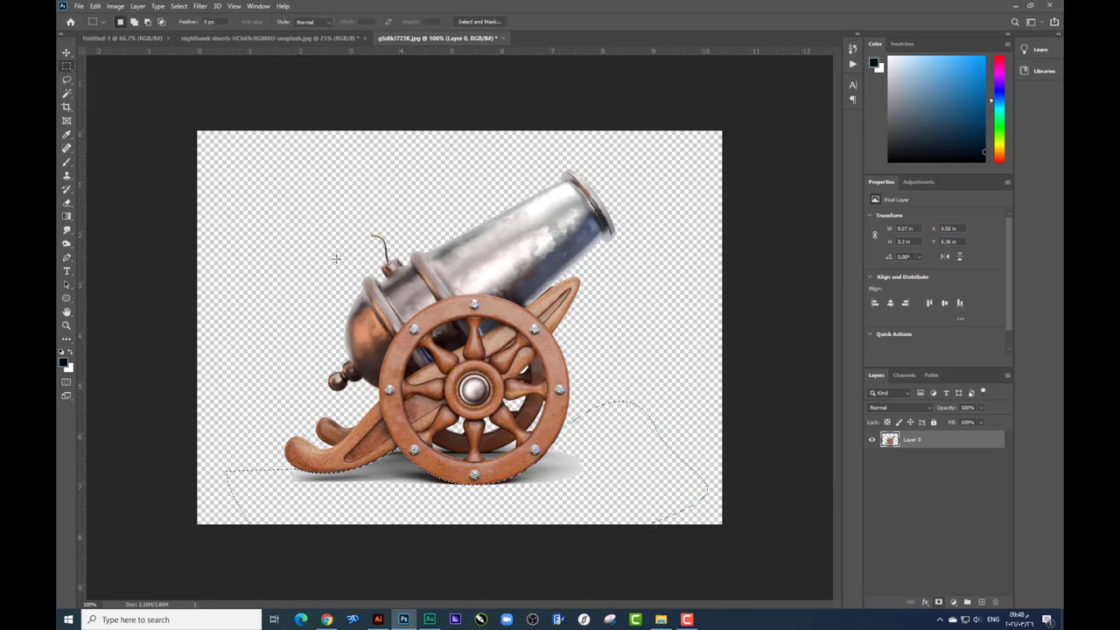
pyautogui.rightClick(427, 407)
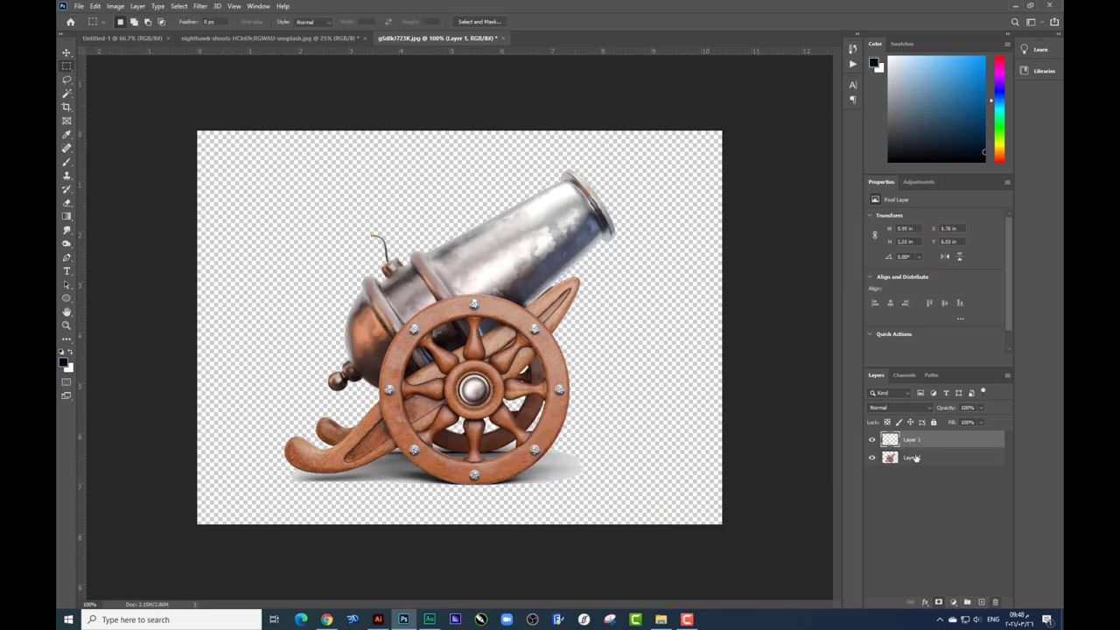
# Step: Drag both the cannon and shadow layers into the seaside composite
pyautogui.keyDown('shift'); pyautogui.click(910, 457); pyautogui.keyUp('shift')
pyautogui.press('v')
pyautogui.moveTo(388, 163)
pyautogui.mouseDown()
pyautogui.moveTo(161, 44)
pyautogui.moveTo(126, 39)
pyautogui.moveTo(251, 70)
pyautogui.moveTo(294, 38)
pyautogui.moveTo(537, 359)
pyautogui.mouseUp()
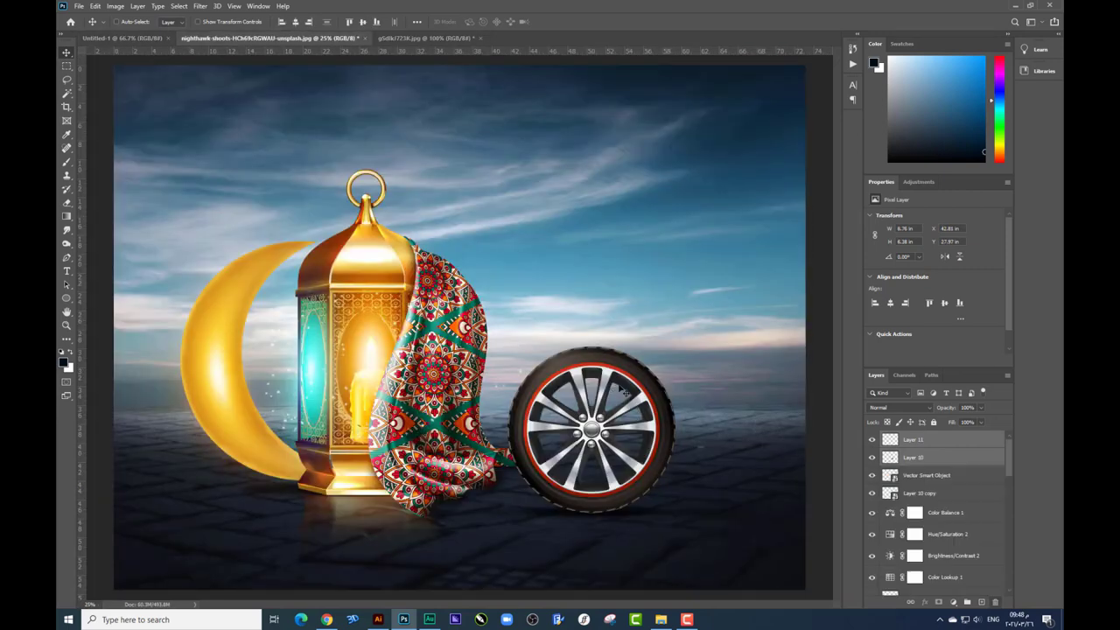
# Step: Convert Layers 10 and 11 to smart objects and place them beneath the wheel
pyautogui.click(932, 460)
pyautogui.rightClick(932, 462)
pyautogui.click(960, 170)
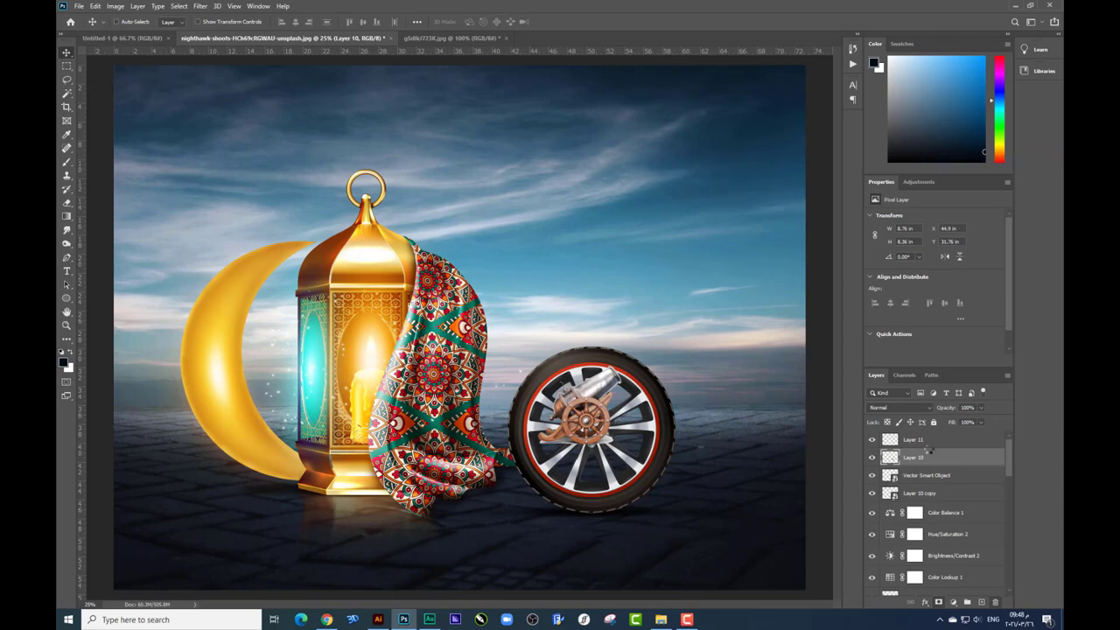
pyautogui.rightClick(920, 440)
pyautogui.click(963, 143)
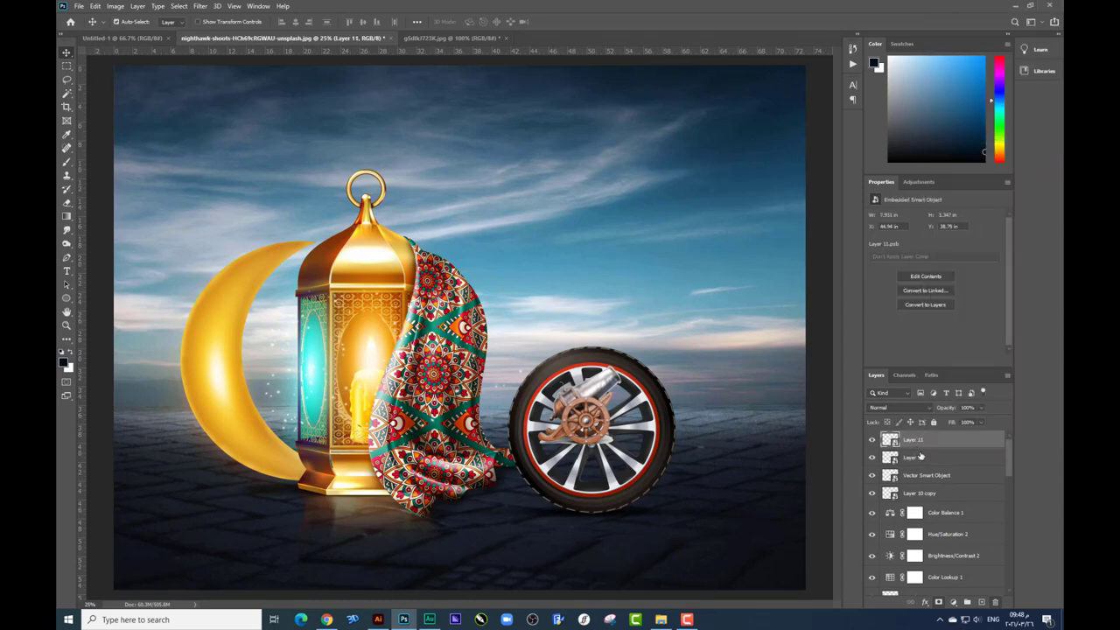
pyautogui.keyDown('shift'); pyautogui.click(921, 456); pyautogui.keyUp('shift')
pyautogui.moveTo(925, 482); pyautogui.dragTo(925, 500)
# Step: Enlarge the cannon, move Layer 11 behind the wheel, and set it to Multiply
pyautogui.hotkey('ctrl', 't')
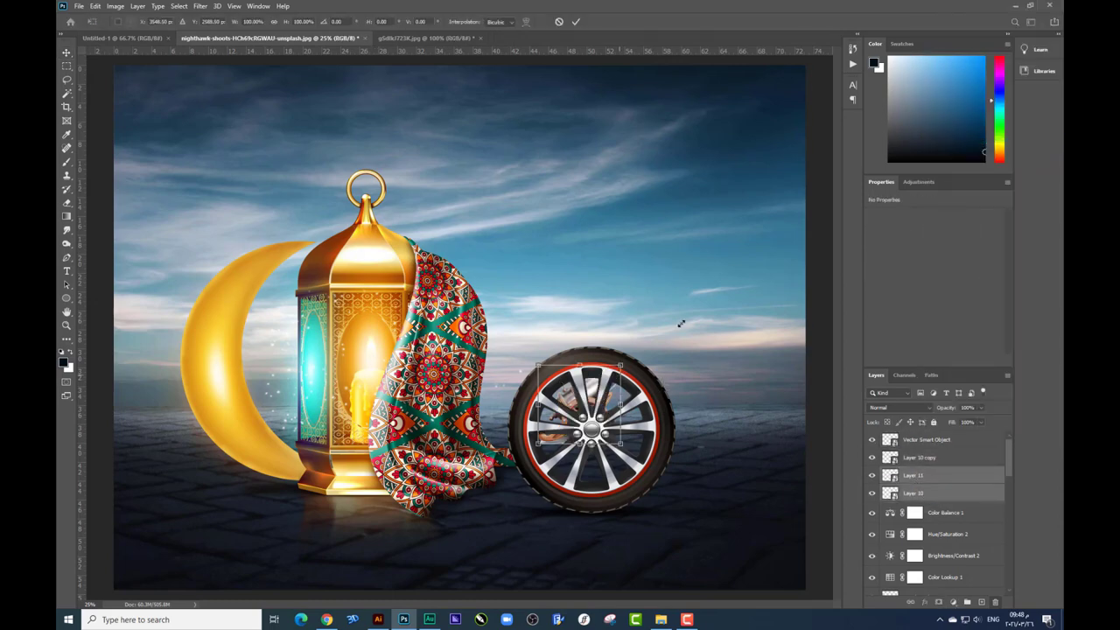
pyautogui.moveTo(681, 324); pyautogui.dragTo(706, 275)
pyautogui.press('Escape')
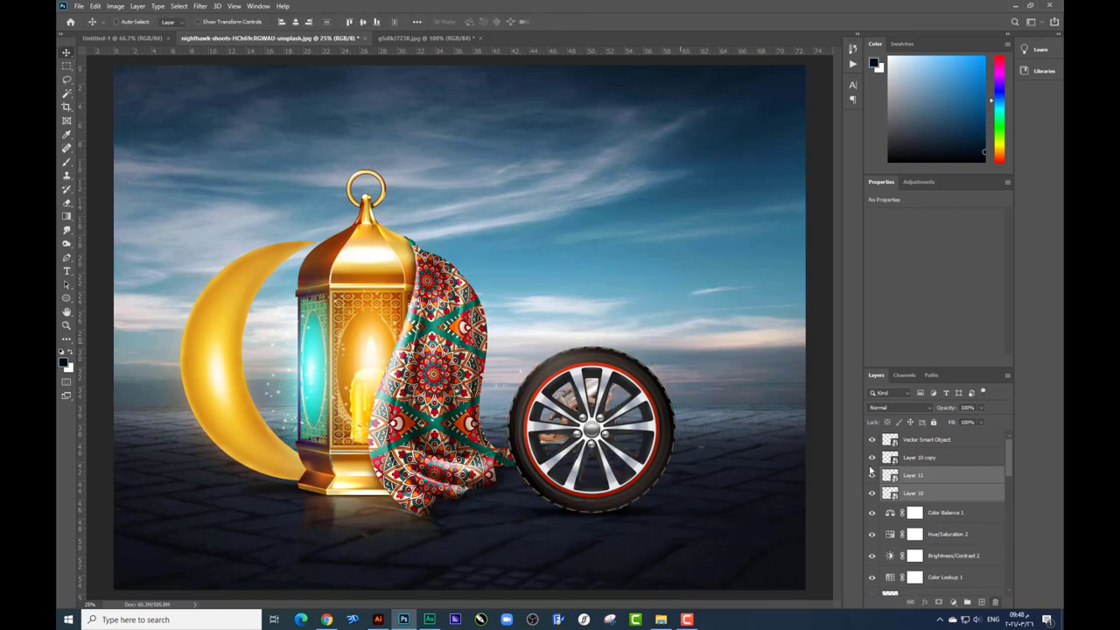
pyautogui.click(910, 475)
pyautogui.moveTo(630, 376); pyautogui.dragTo(681, 516)
pyautogui.click(900, 408)
pyautogui.click(886, 392)
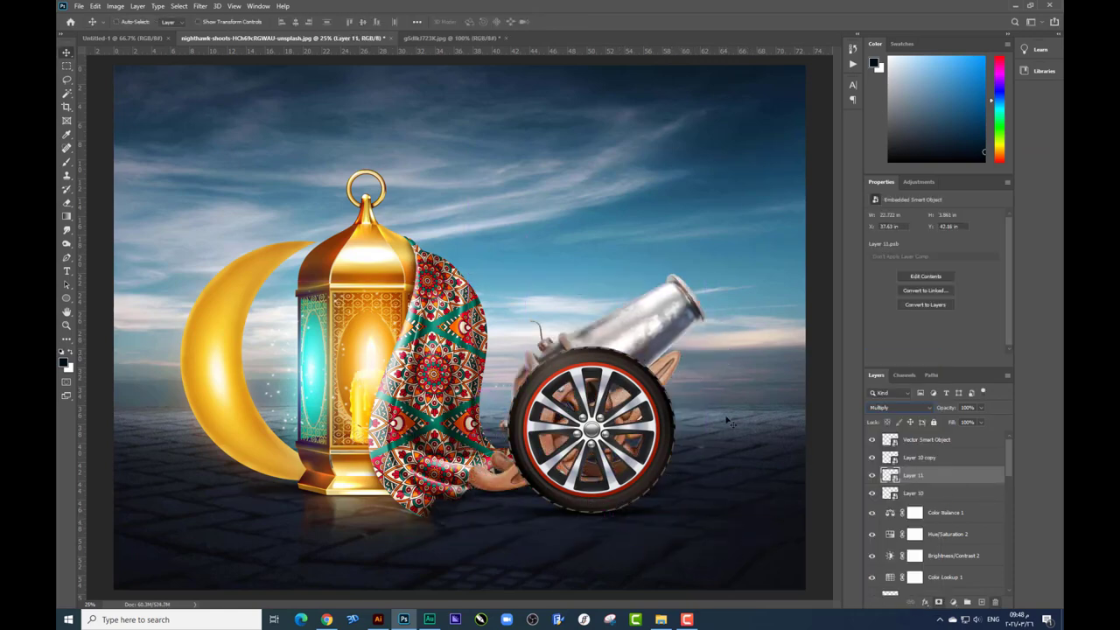
# Step: Move the tyre in front of the cannon and shrink it to about 73%
pyautogui.rightClick(622, 427)
pyautogui.rightClick(650, 408)
pyautogui.click(667, 415)
pyautogui.moveTo(667, 415); pyautogui.dragTo(678, 425)
pyautogui.hotkey('ctrl', 't')
pyautogui.moveTo(684, 522)
pyautogui.mouseDown()
pyautogui.moveTo(665, 507)
pyautogui.moveTo(644, 514)
pyautogui.mouseUp()
pyautogui.press('Return')
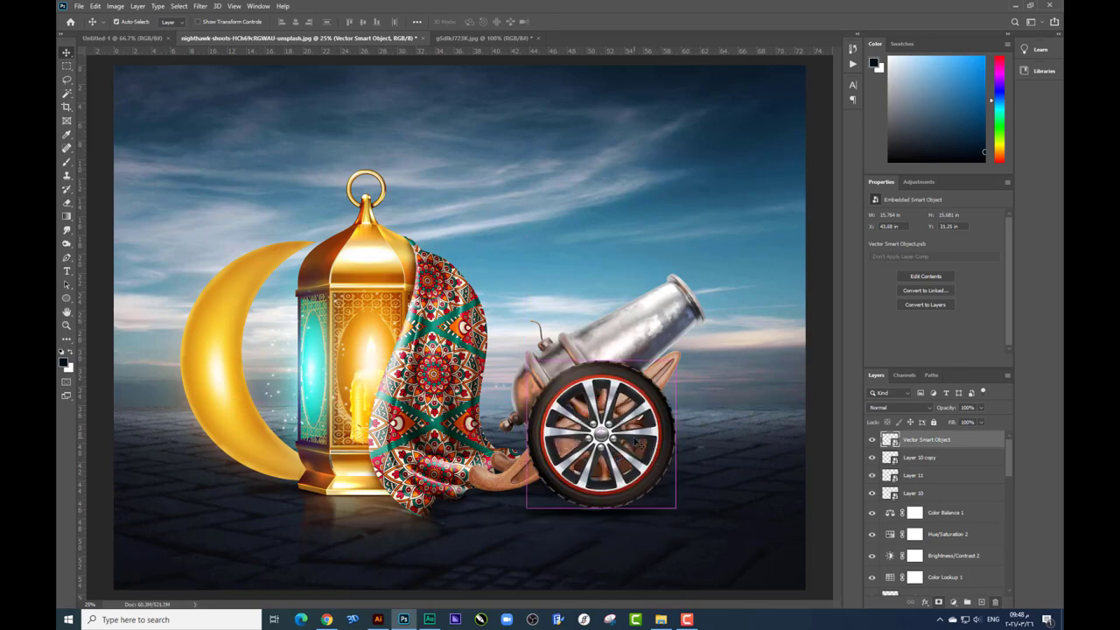
# Step: Select Layer 10 with the wooden wheel and hide the tyre to reveal it
pyautogui.scroll(1, 700, 525)
pyautogui.scroll(1, 657, 481)
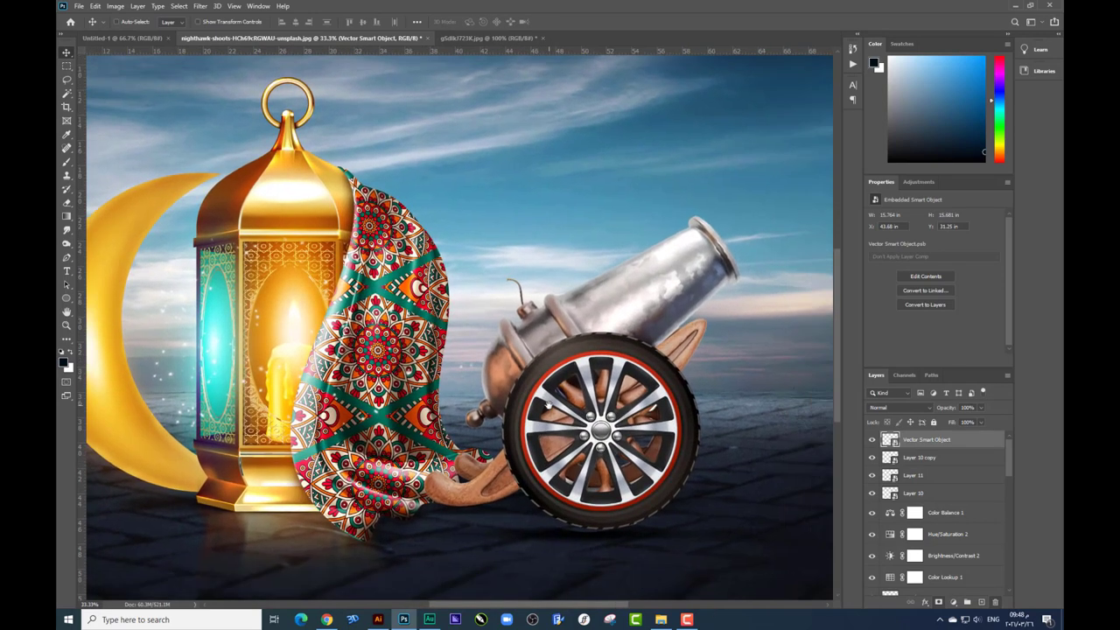
pyautogui.scroll(1, 595, 420)
pyautogui.scroll(1, 505, 359)
pyautogui.scroll(1, 505, 359)
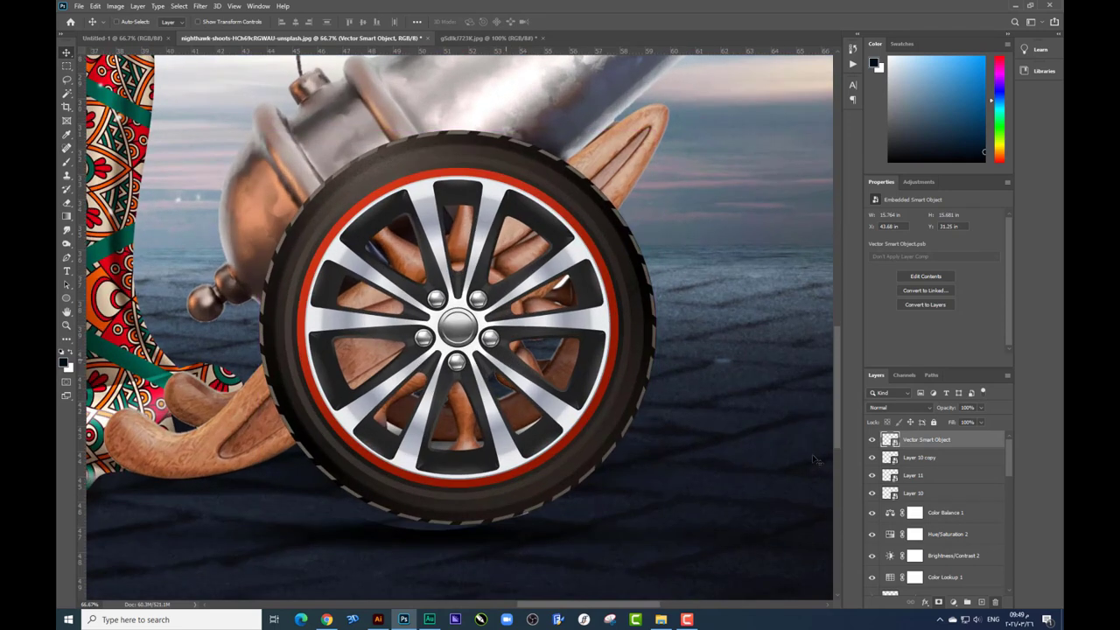
pyautogui.click(906, 459)
pyautogui.moveTo(606, 168)
pyautogui.mouseDown()
pyautogui.moveTo(625, 160)
pyautogui.moveTo(596, 170)
pyautogui.mouseUp()
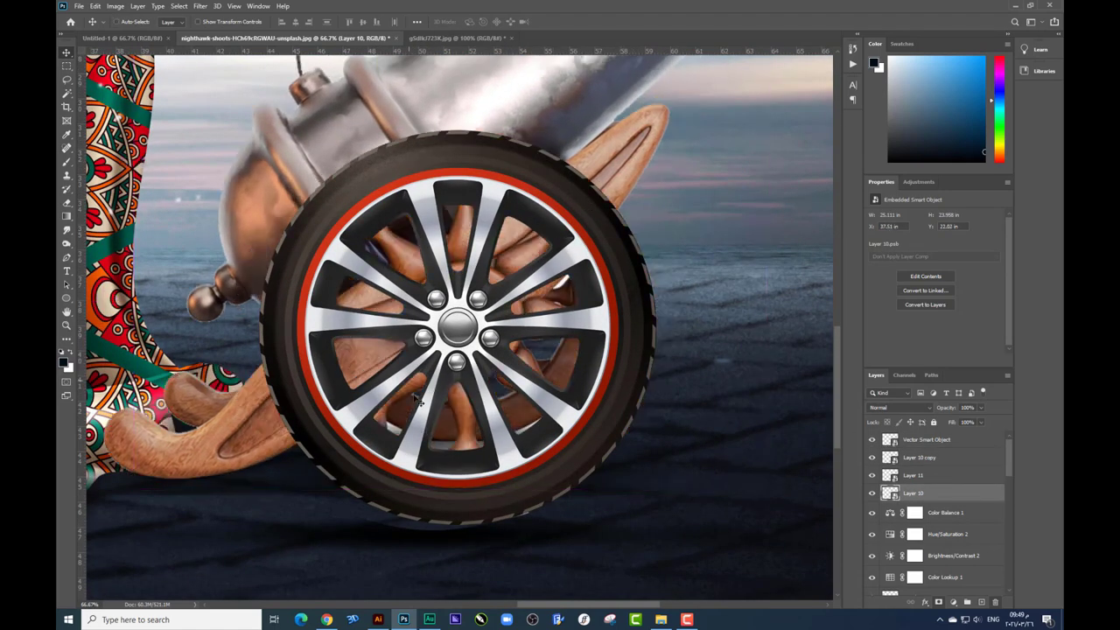
pyautogui.click(66, 257)
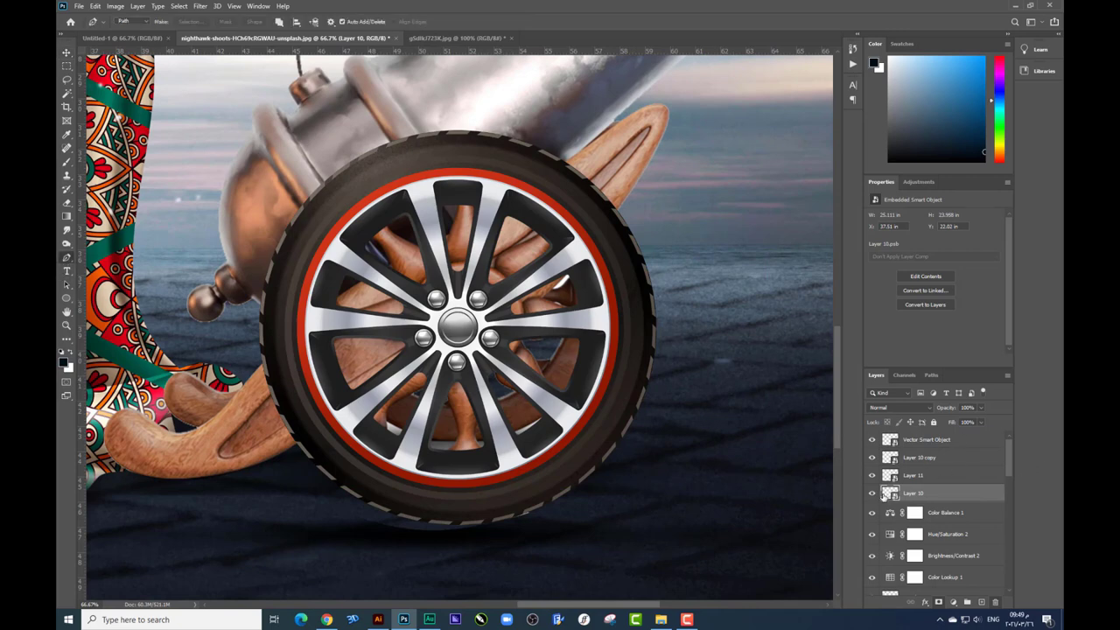
pyautogui.click(873, 440)
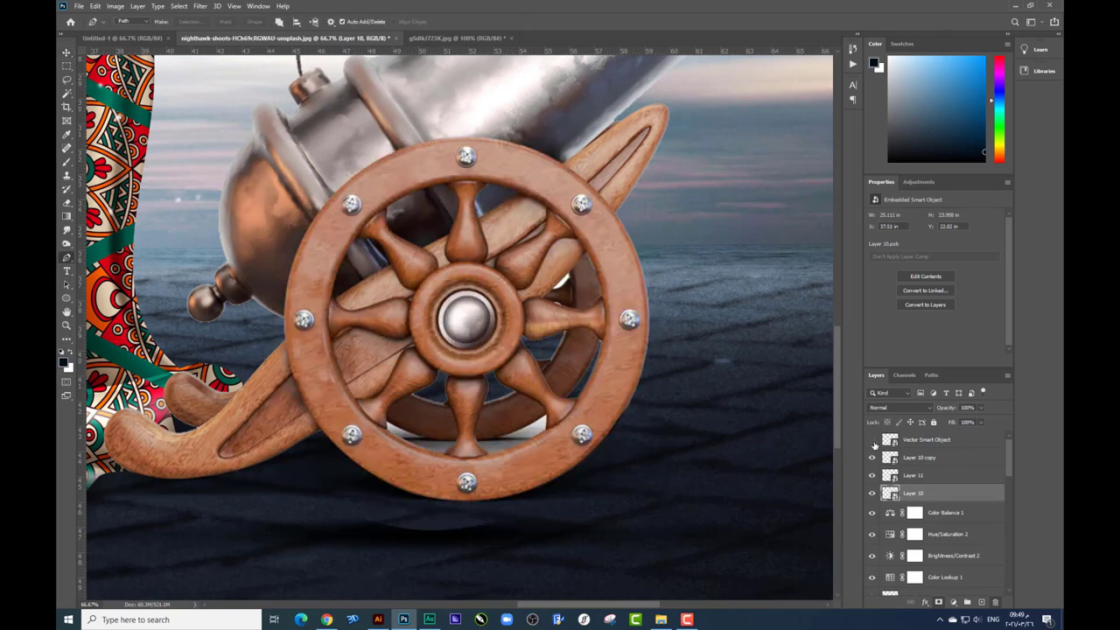
# Step: Trace a Pen path around the wooden wheel's lower part and make it a selection
pyautogui.click(317, 432)
pyautogui.click(439, 353)
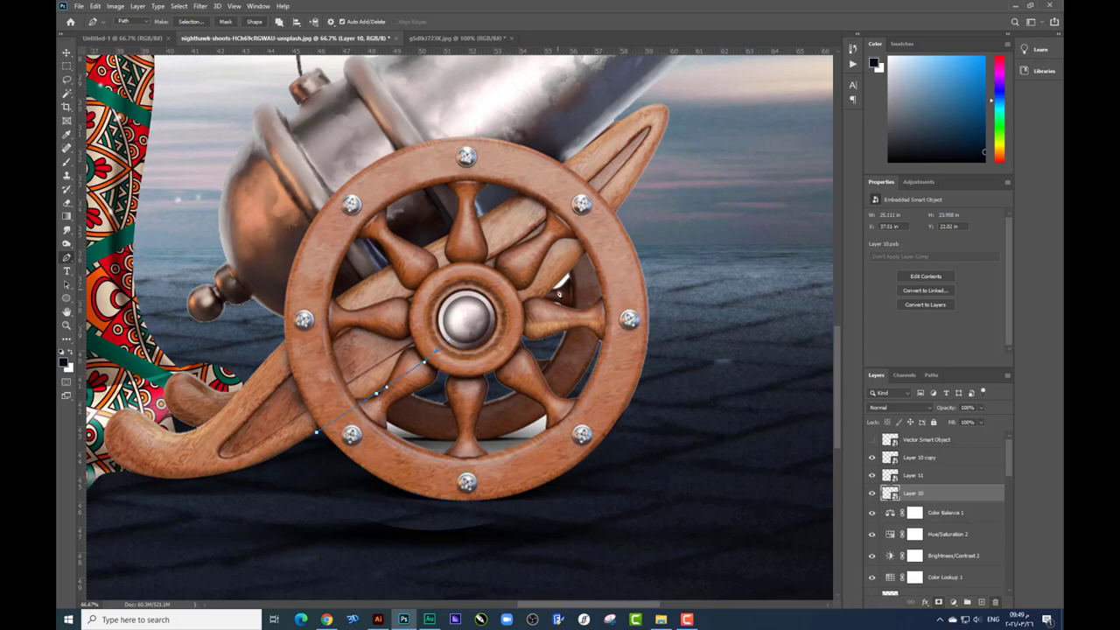
pyautogui.moveTo(560, 282); pyautogui.dragTo(579, 261)
pyautogui.moveTo(632, 189); pyautogui.dragTo(651, 157)
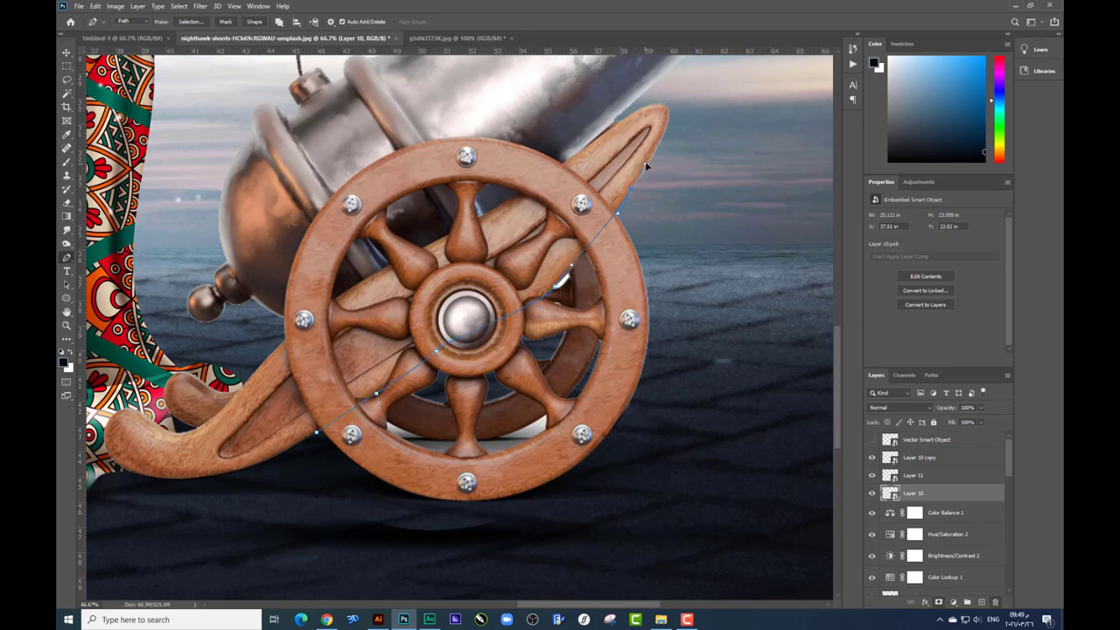
pyautogui.click(758, 371)
pyautogui.click(462, 555)
pyautogui.click(300, 493)
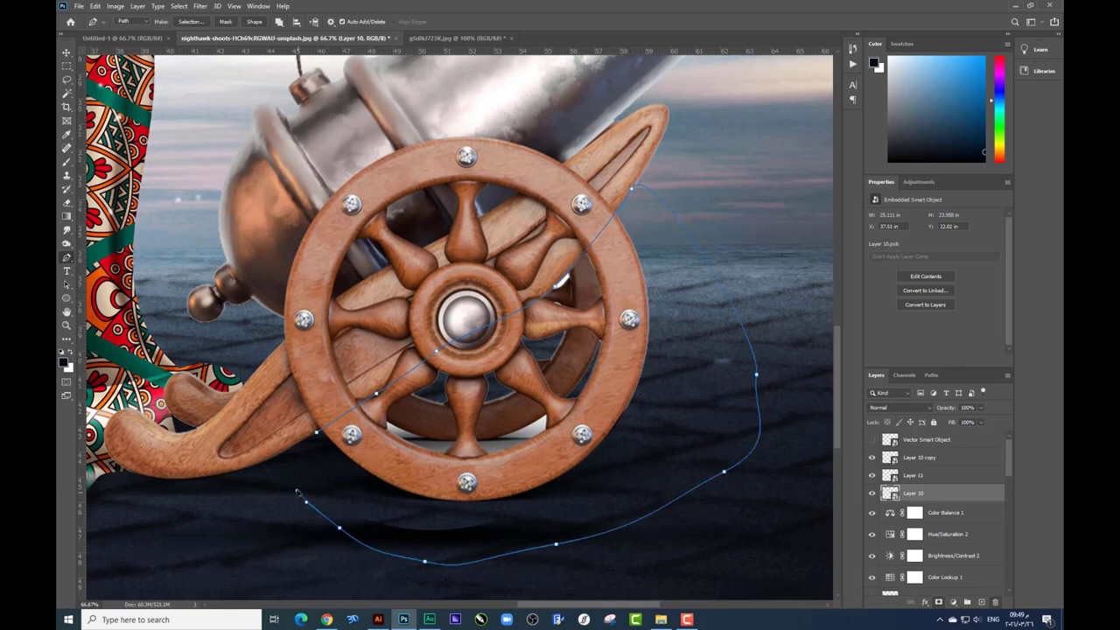
pyautogui.hotkey('ctrl', 'Return')
# Step: Rasterize Layer 10, delete the selected wheel area, deselect, and show the tyre again
pyautogui.press('Delete')
pyautogui.press('Return')
pyautogui.rightClick(913, 493)
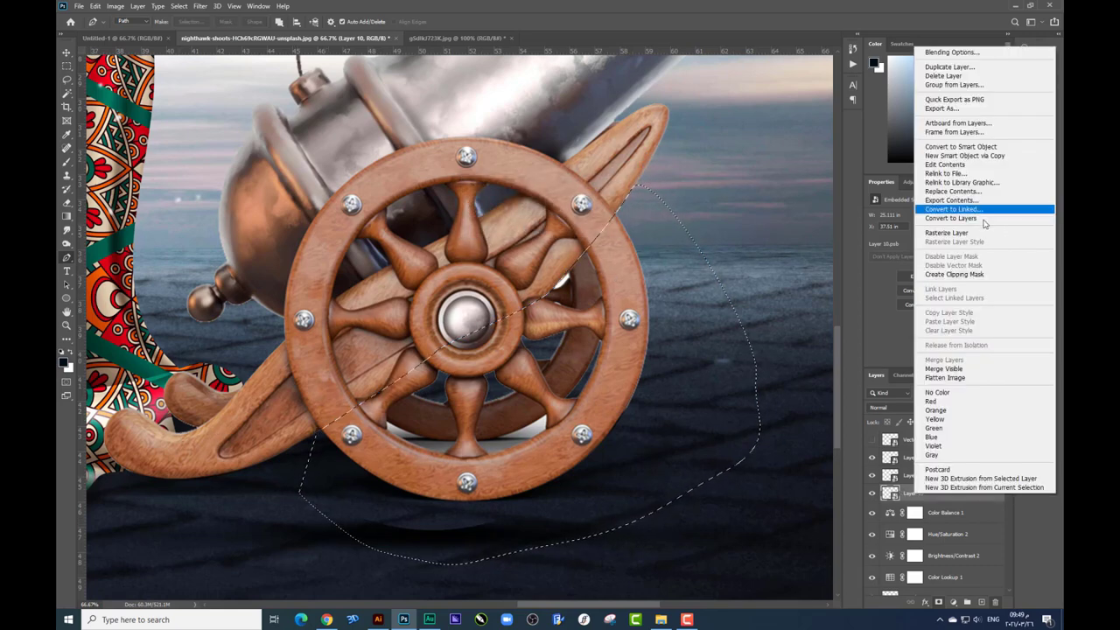
pyautogui.click(984, 229)
pyautogui.press('Delete')
pyautogui.hotkey('ctrl', 'd')
pyautogui.click(871, 439)
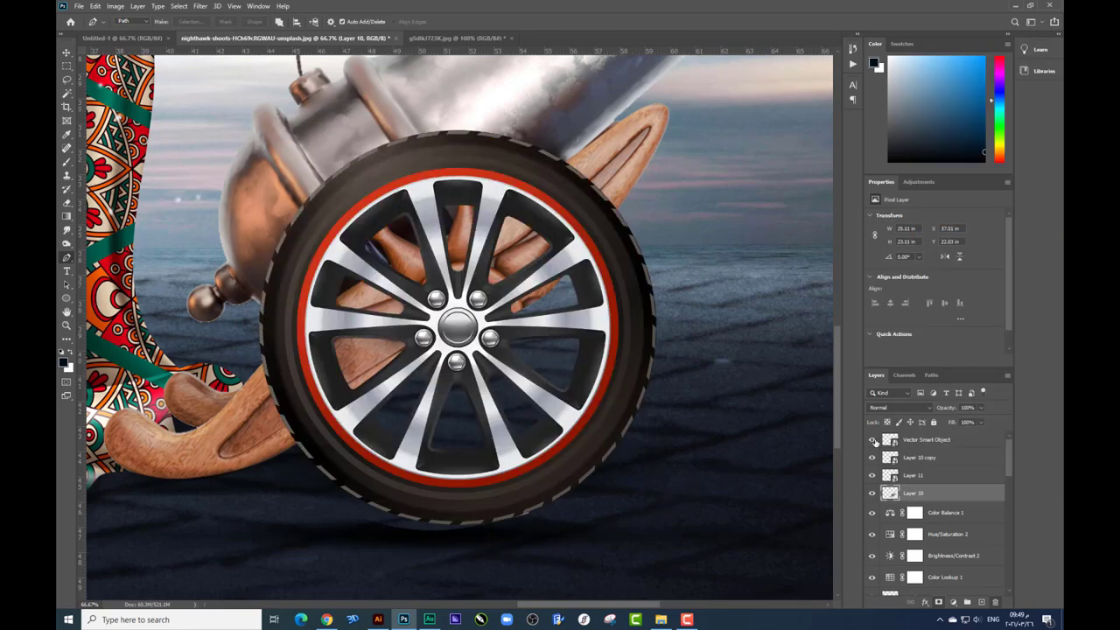
pyautogui.hotkey('ctrl', '-')
pyautogui.hscroll(-2, 557, 314)
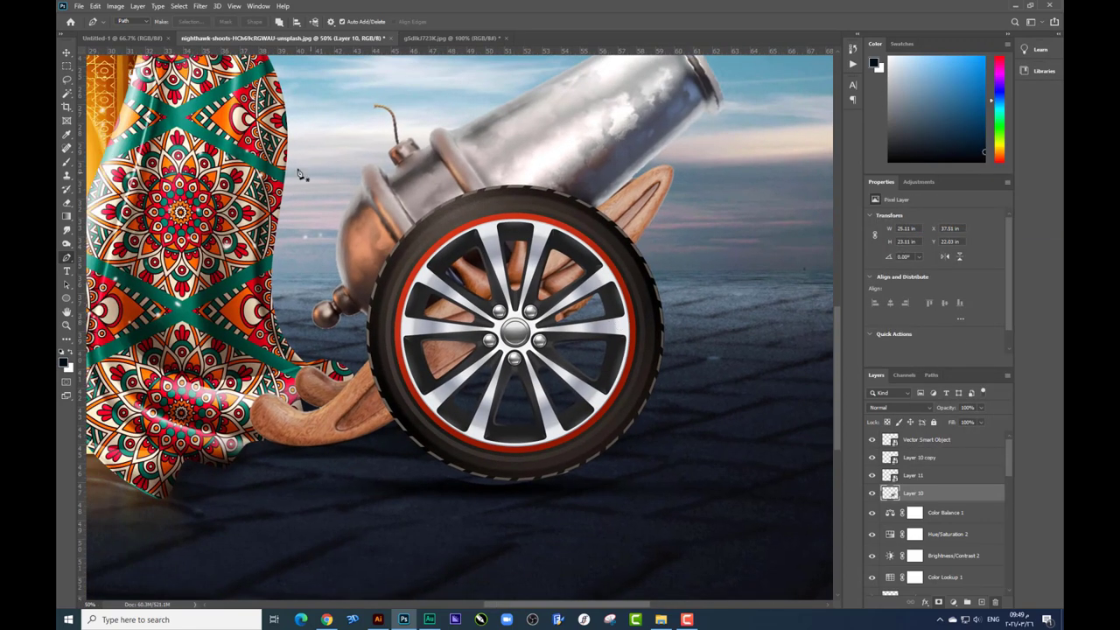
# Step: Duplicate the tyre Vector Smart Object layer with Ctrl+J
pyautogui.press('v')
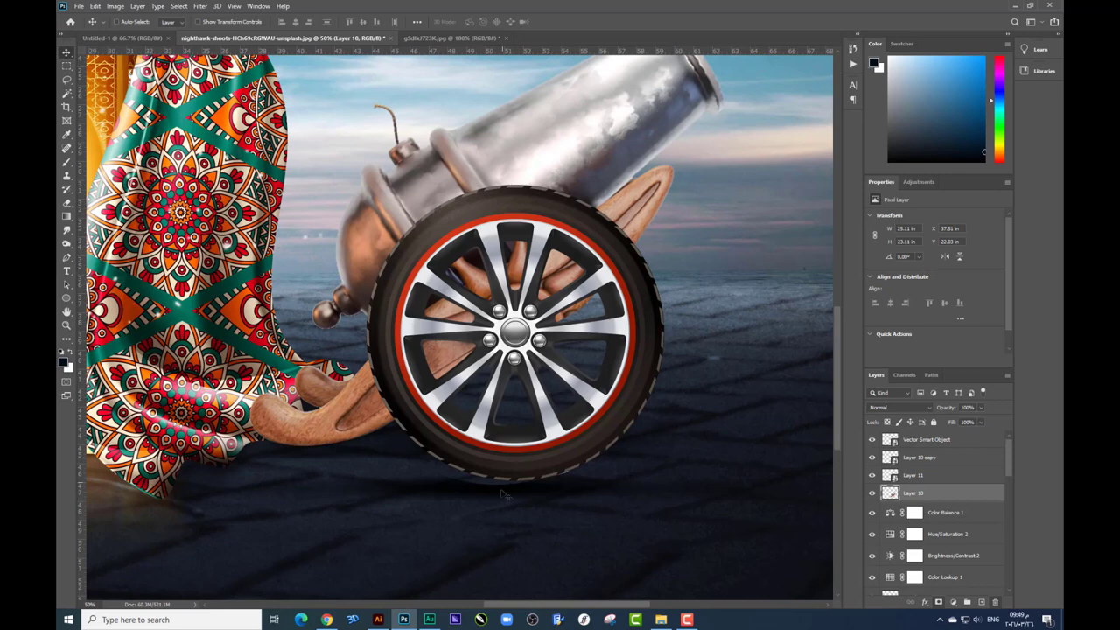
pyautogui.keyDown('ctrl'); pyautogui.click(514, 499); pyautogui.keyUp('ctrl')
pyautogui.moveTo(617, 366); pyautogui.dragTo(604, 401)
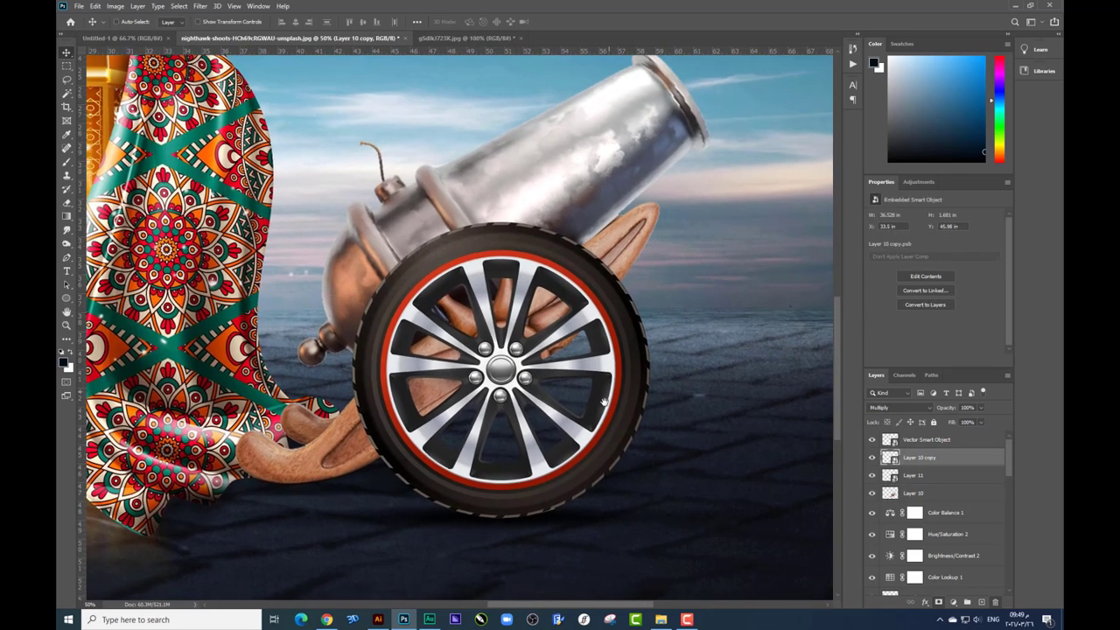
pyautogui.rightClick(598, 289)
pyautogui.click(612, 295)
pyautogui.hotkey('ctrl', 'j')
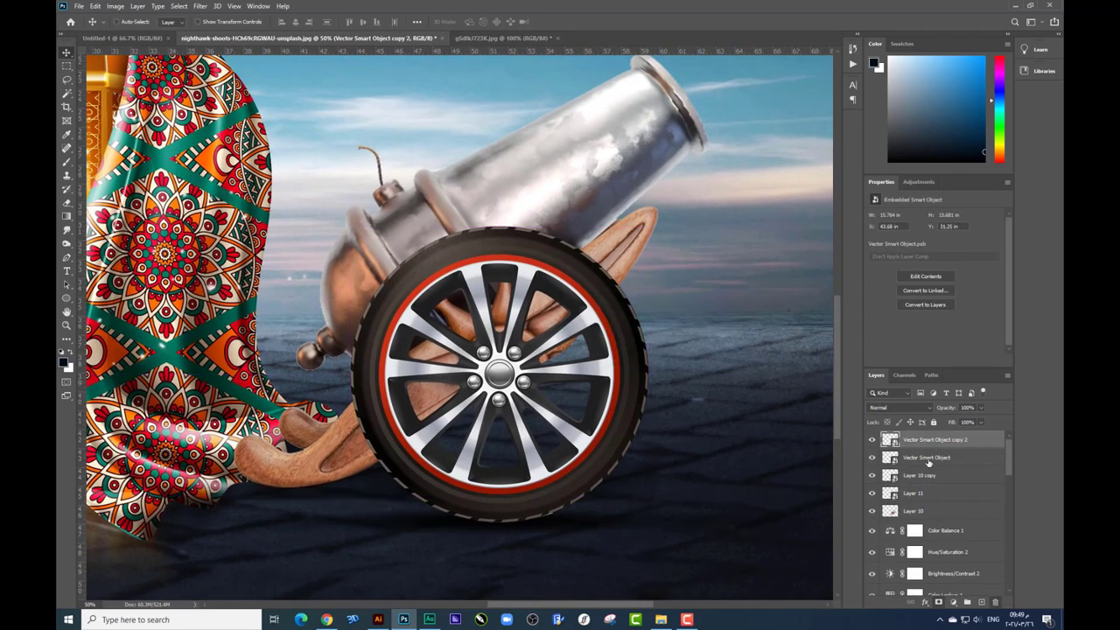
pyautogui.click(929, 459)
pyautogui.moveTo(563, 281); pyautogui.dragTo(734, 255)
pyautogui.hotkey('ctrl', 'z')
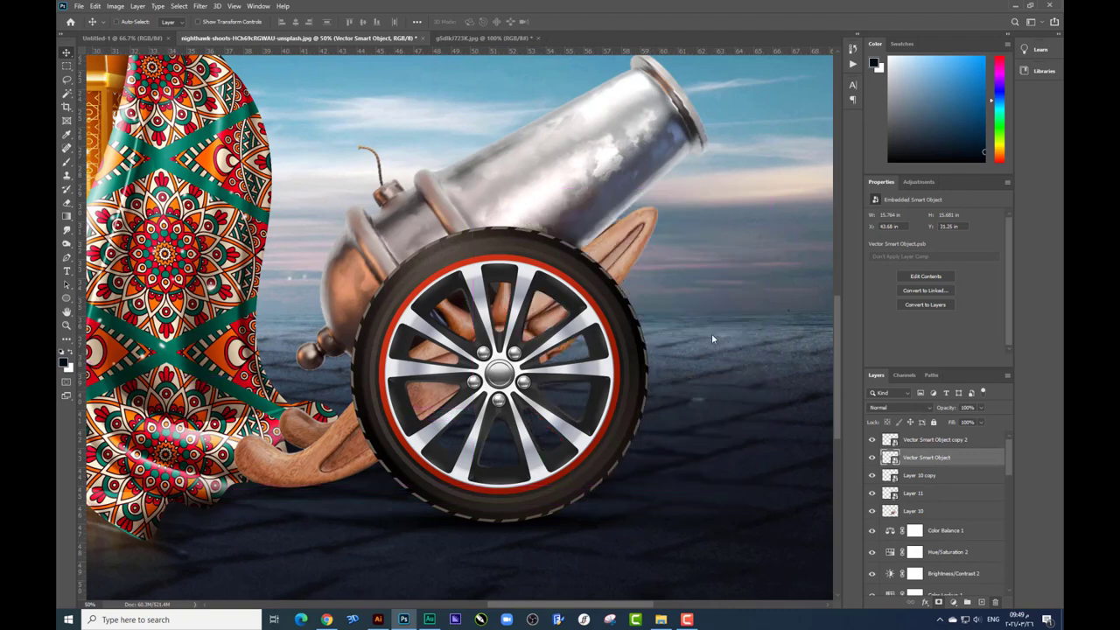
# Step: Apply Hue/Saturation to the lower tyre copy and scale it down slightly
pyautogui.hotkey('ctrl', 'u')
pyautogui.press('Return')
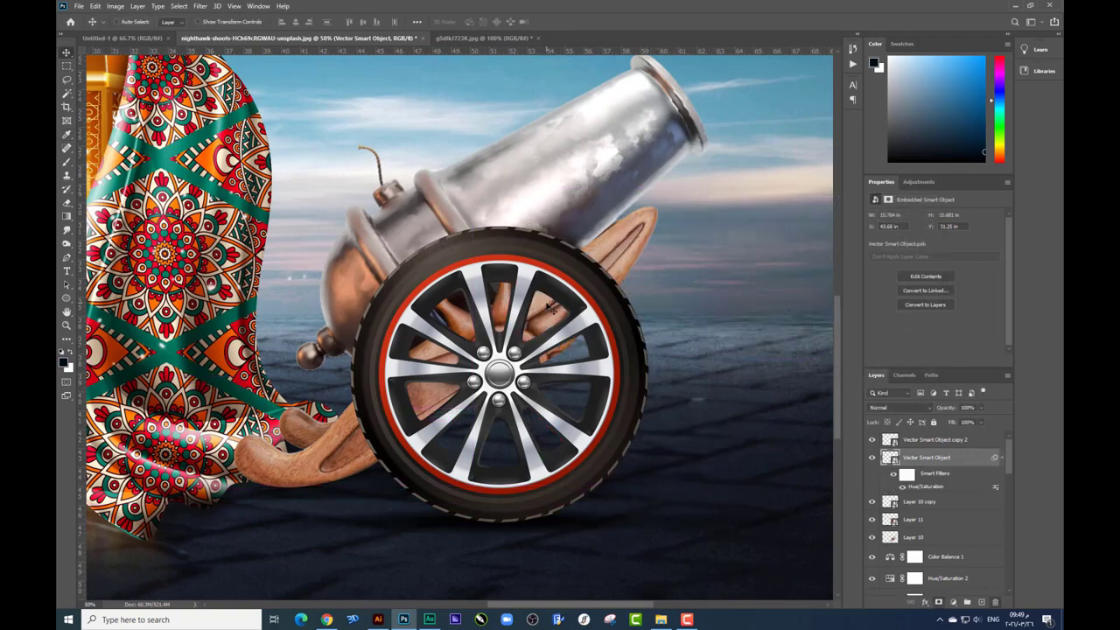
pyautogui.hotkey('ctrl', 't')
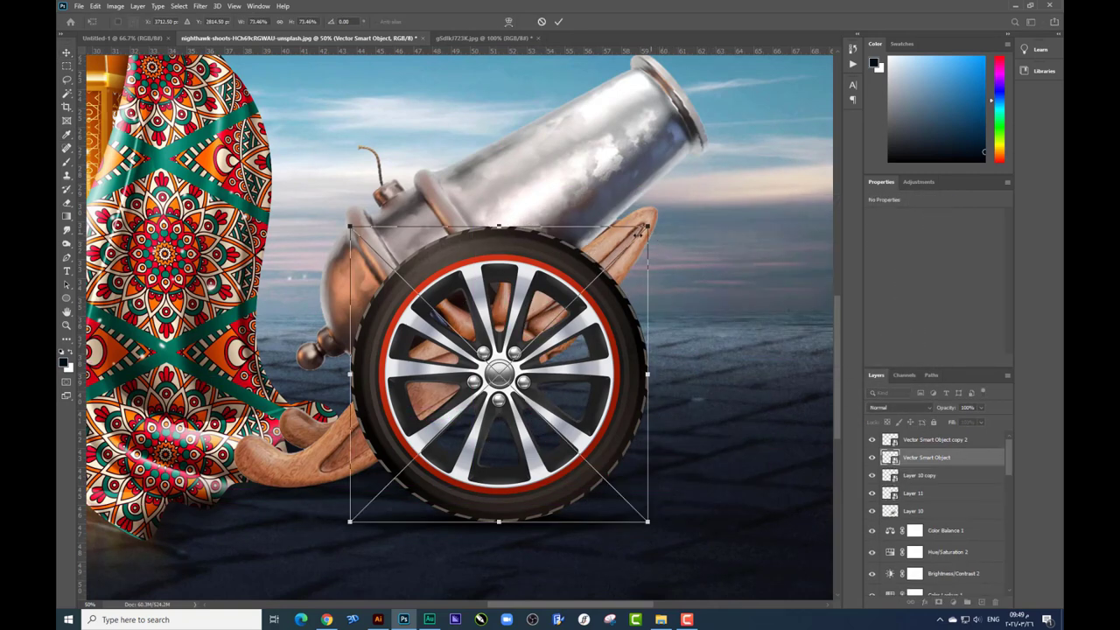
pyautogui.moveTo(630, 243); pyautogui.dragTo(629, 238)
pyautogui.press('Return')
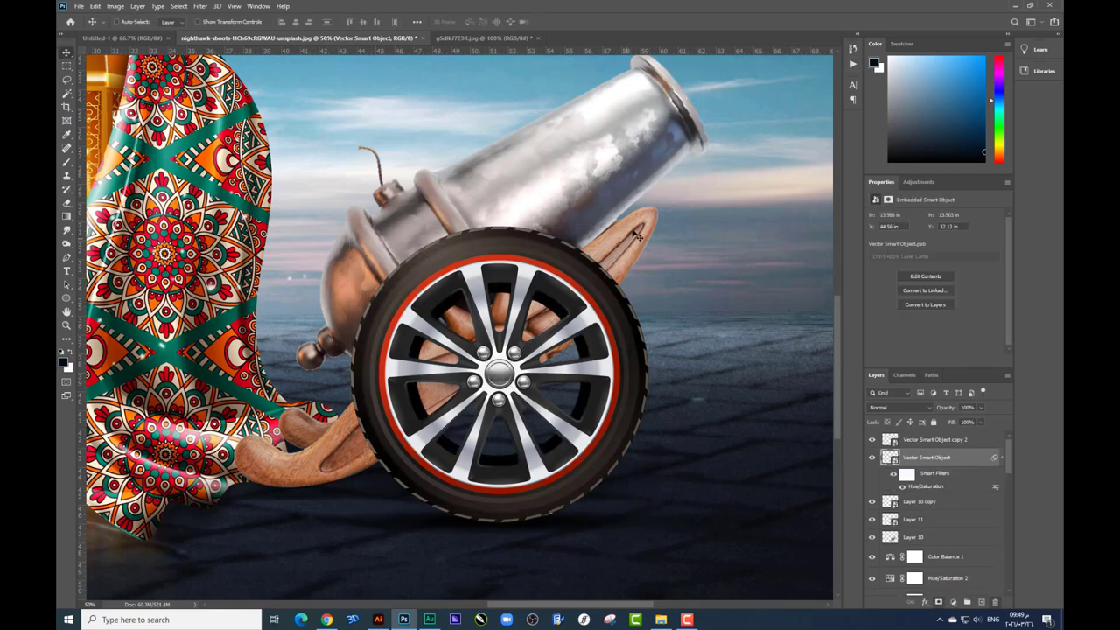
# Step: Blur the lower tyre copy with a Gaussian Blur of radius about 58
pyautogui.click(199, 6)
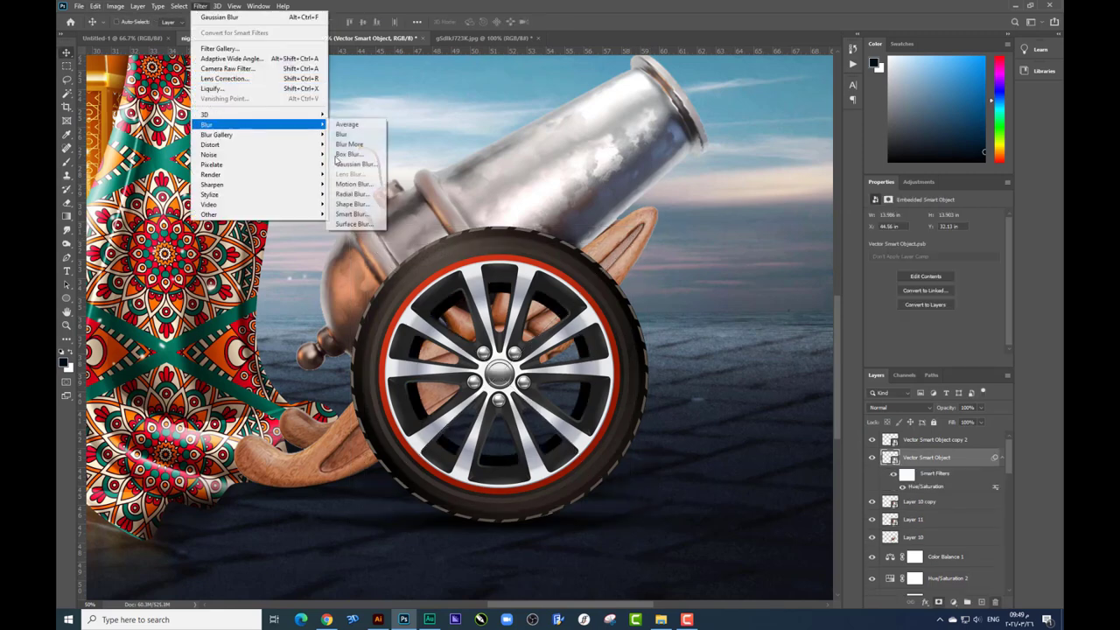
pyautogui.click(357, 172)
pyautogui.moveTo(694, 311)
pyautogui.mouseDown()
pyautogui.moveTo(719, 312)
pyautogui.moveTo(707, 312)
pyautogui.mouseUp()
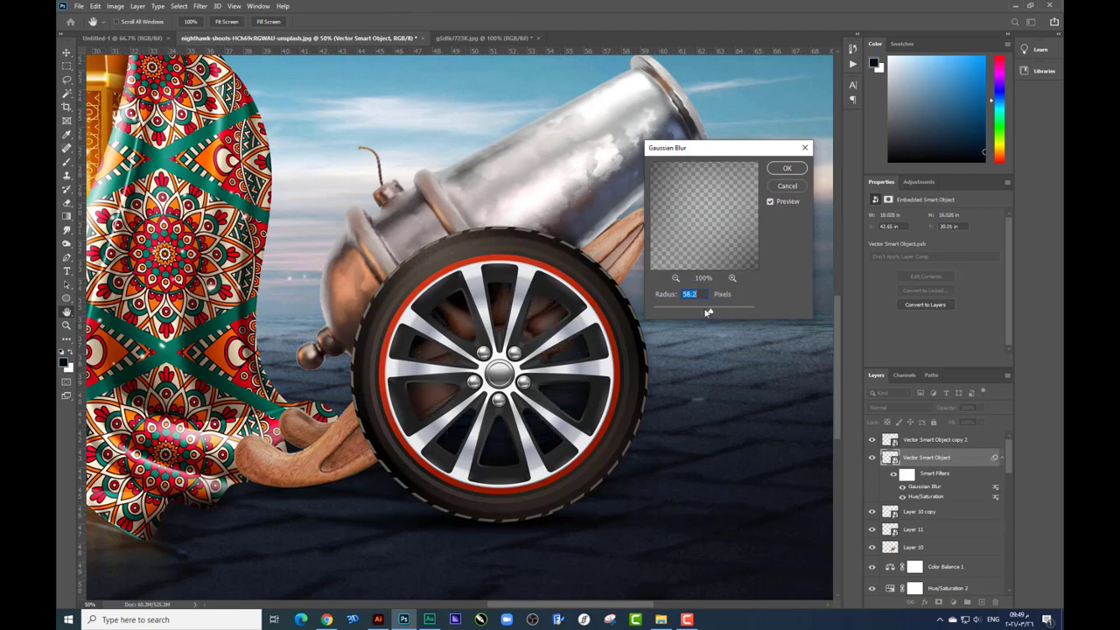
pyautogui.press('Return')
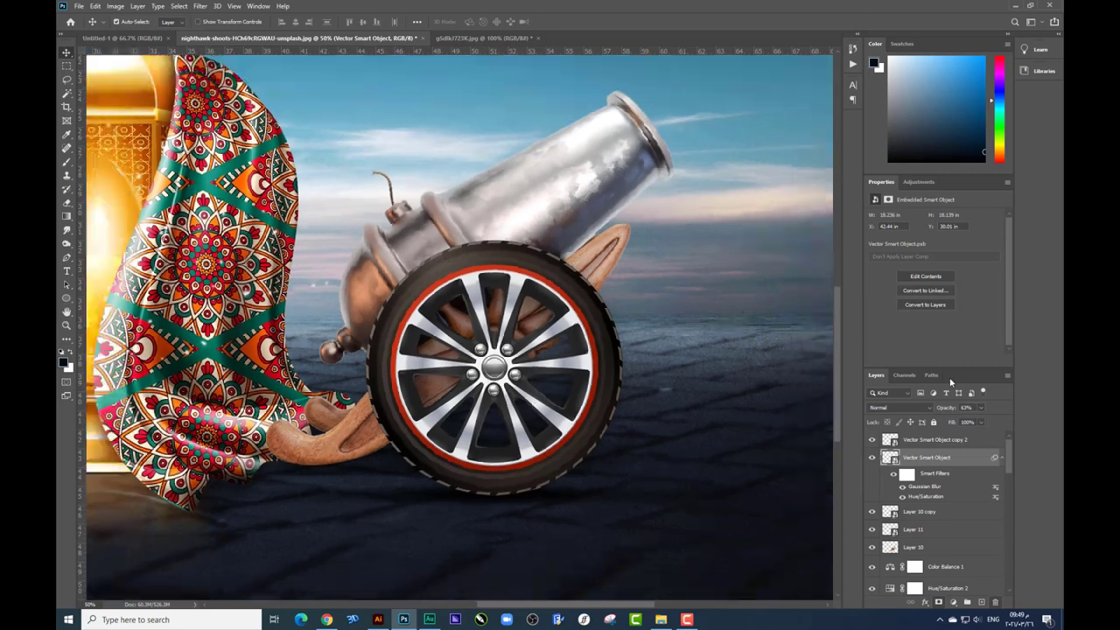
pyautogui.hotkey('ctrl', '-')
pyautogui.hotkey('ctrl', '-')
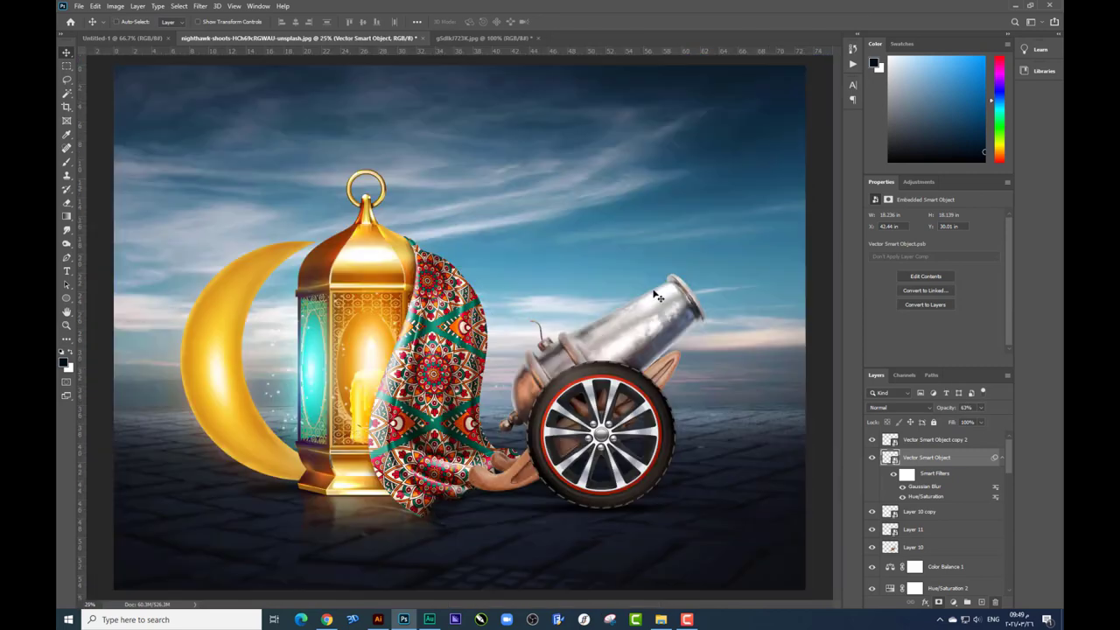
# Step: Select all cannon layers, from Layer 10 to Vector Smart Object copy 2, and shift them up and left
pyautogui.click(667, 314)
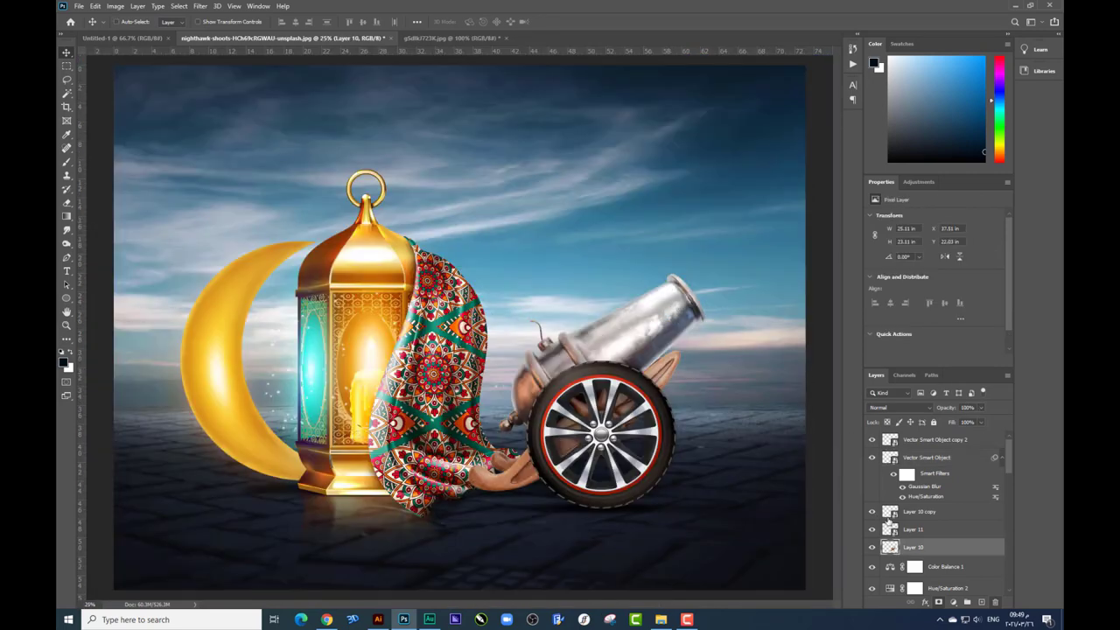
pyautogui.keyDown('shift'); pyautogui.click(935, 439); pyautogui.keyUp('shift')
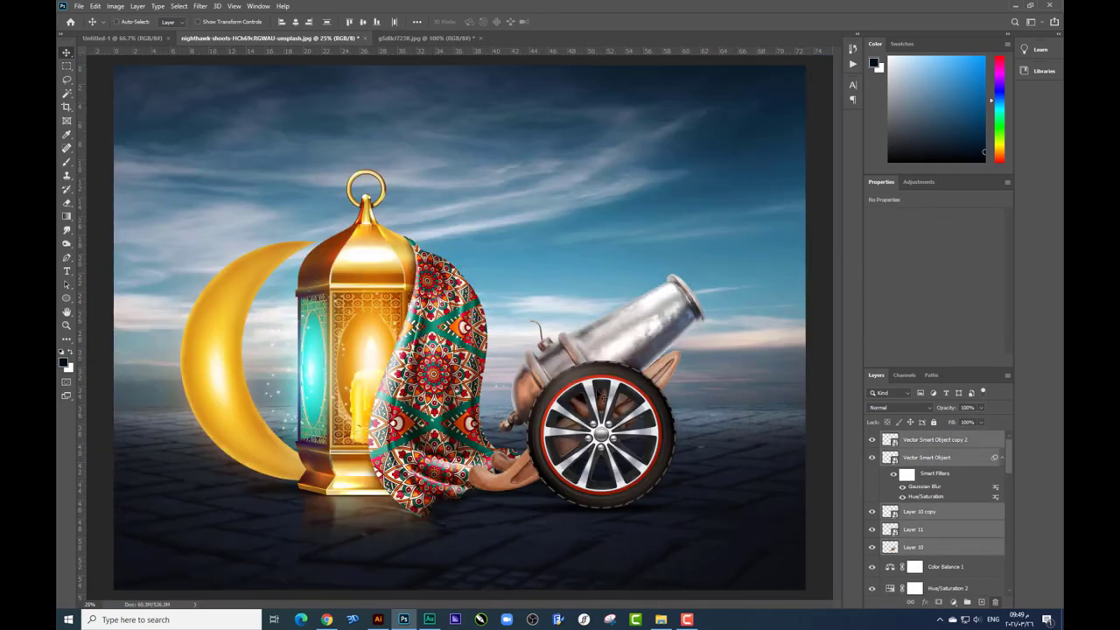
pyautogui.moveTo(611, 400); pyautogui.dragTo(604, 333)
pyautogui.moveTo(602, 385); pyautogui.dragTo(607, 387)
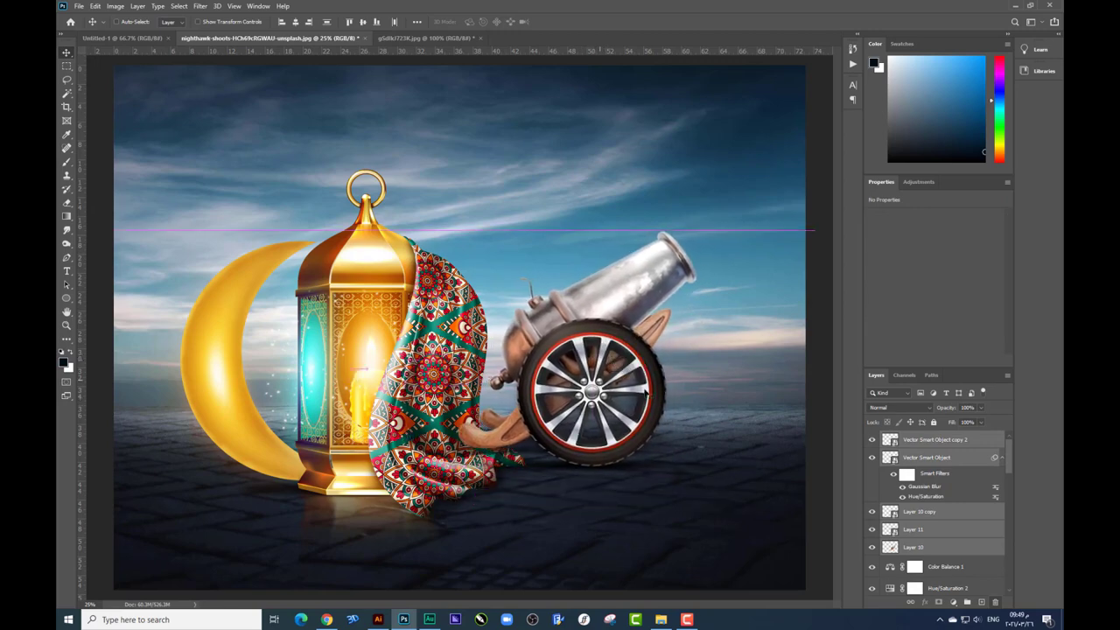
pyautogui.scroll(-1, 914, 444)
pyautogui.scroll(-2, 914, 444)
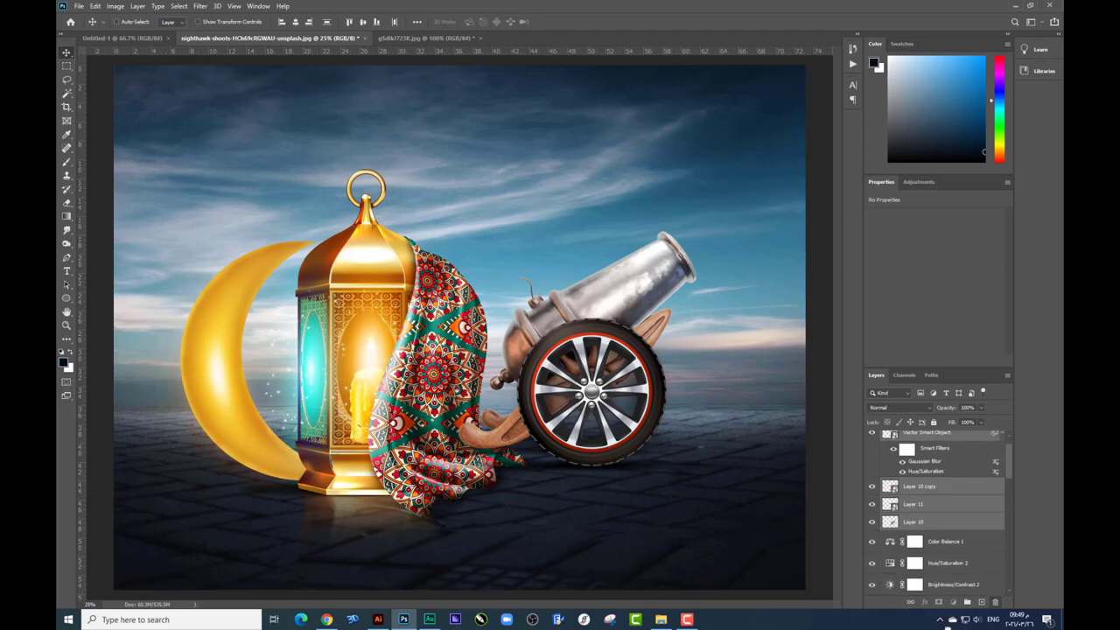
pyautogui.scroll(-2, 914, 445)
pyautogui.scroll(-2, 914, 444)
pyautogui.scroll(-2, 971, 535)
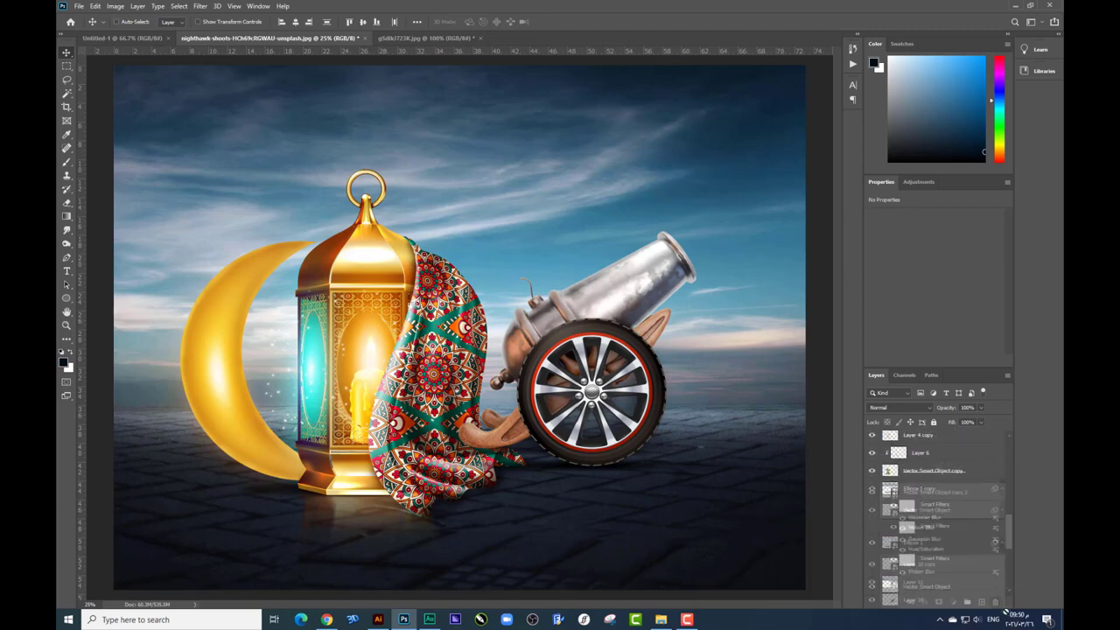
pyautogui.scroll(-2, 971, 536)
pyautogui.scroll(-2, 970, 536)
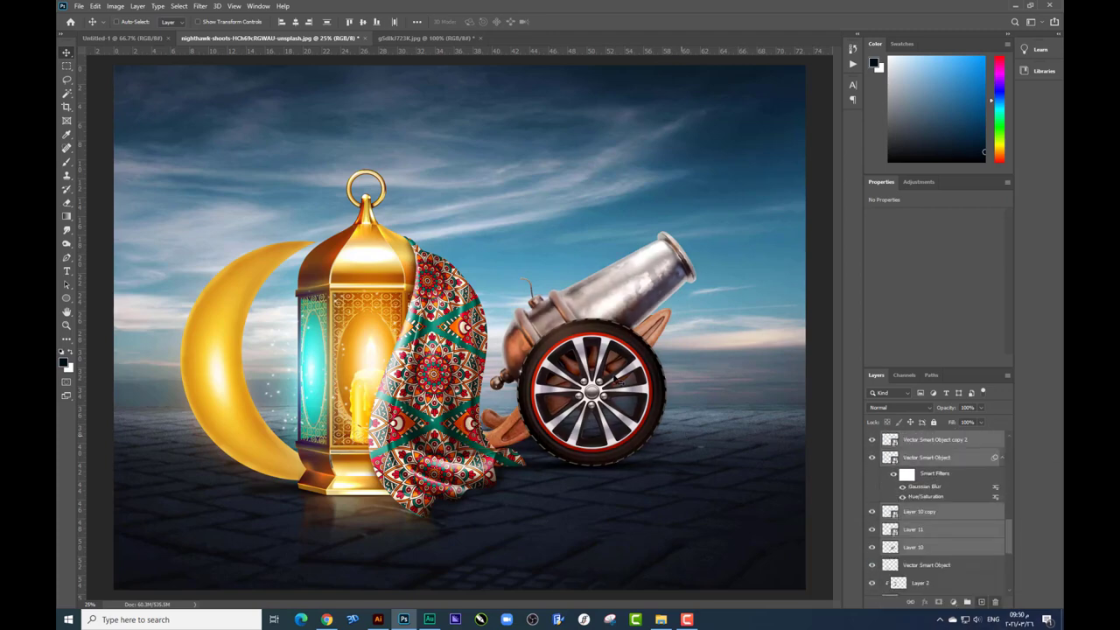
pyautogui.moveTo(616, 382)
pyautogui.mouseDown()
pyautogui.moveTo(606, 377)
pyautogui.moveTo(643, 387)
pyautogui.mouseUp()
pyautogui.click(945, 553)
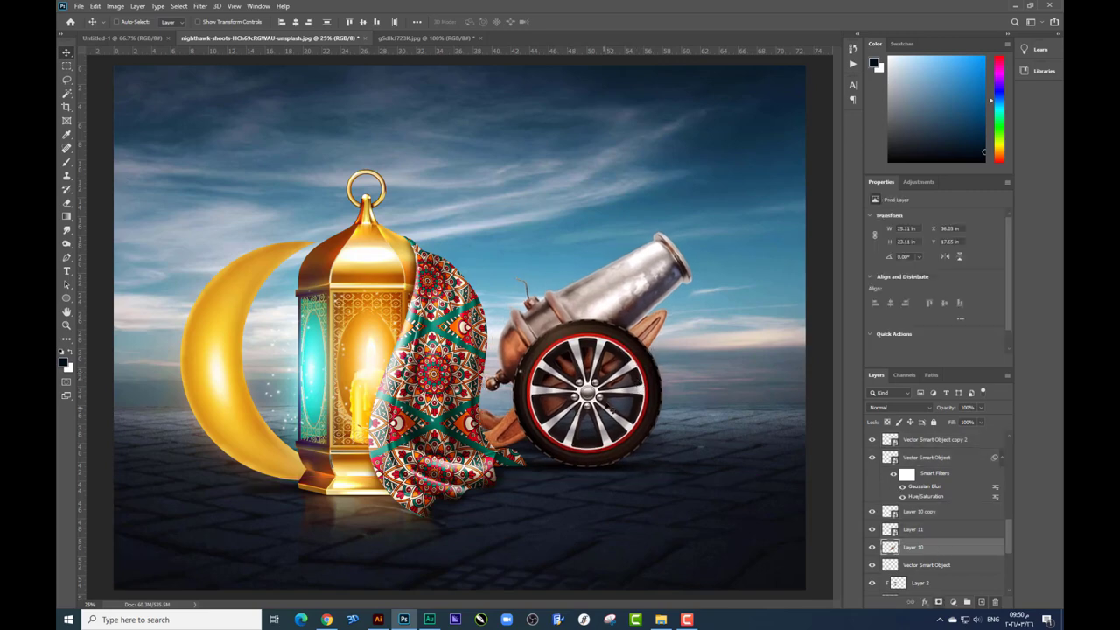
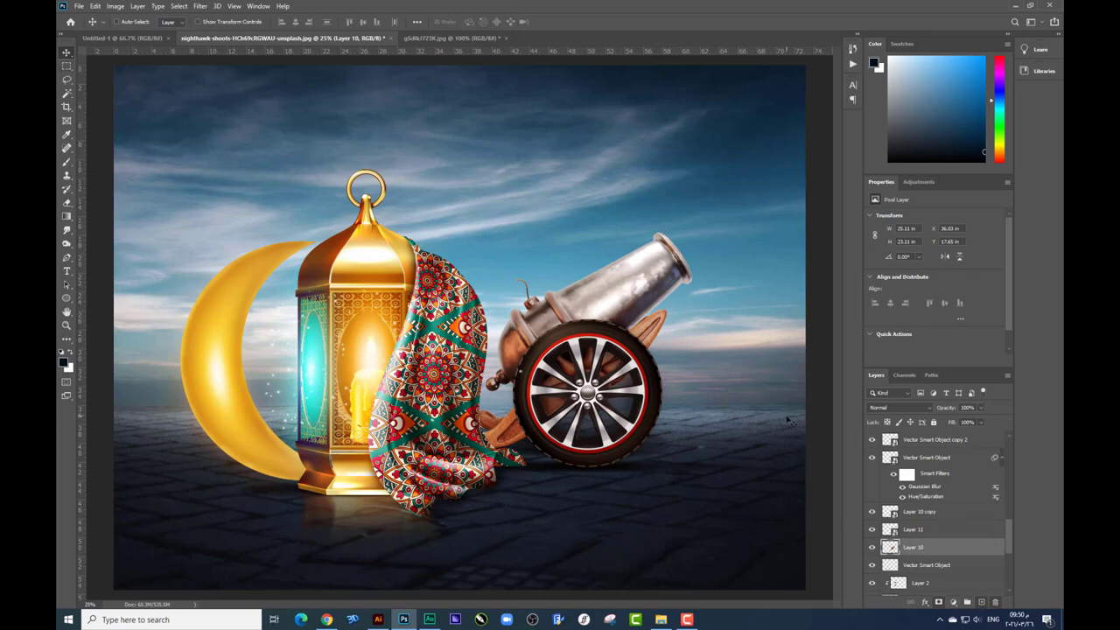
# Step: Zoom out to the whole poster, then zoom in to 25% on the lantern and cannon
pyautogui.hotkey('ctrl', '-')
pyautogui.rightClick(489, 329)
pyautogui.press('Escape')
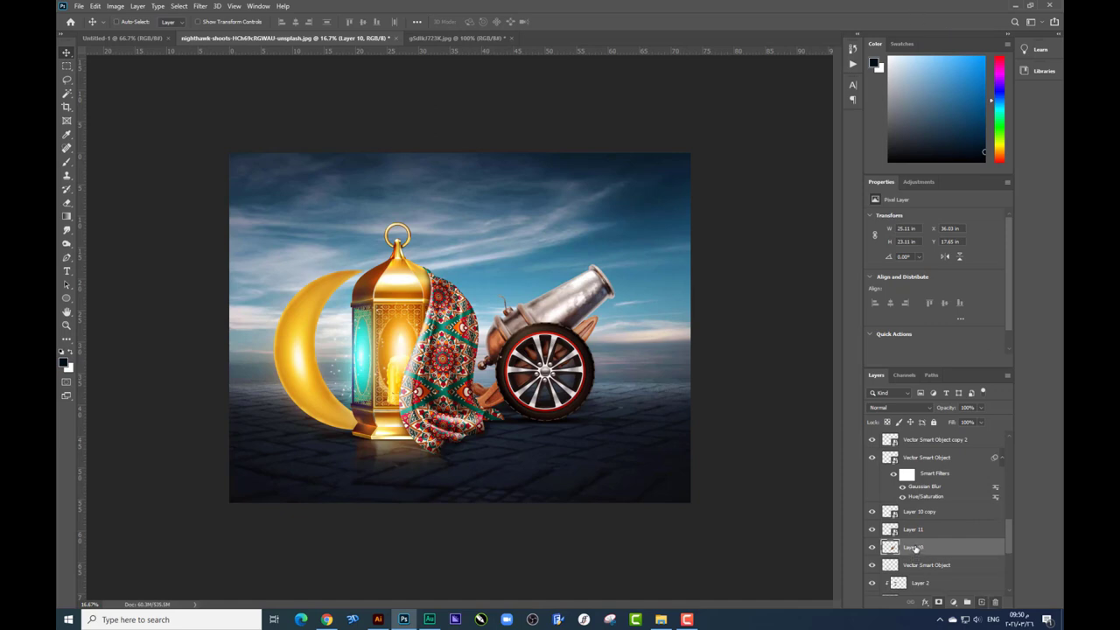
pyautogui.hotkey('alt', ']')
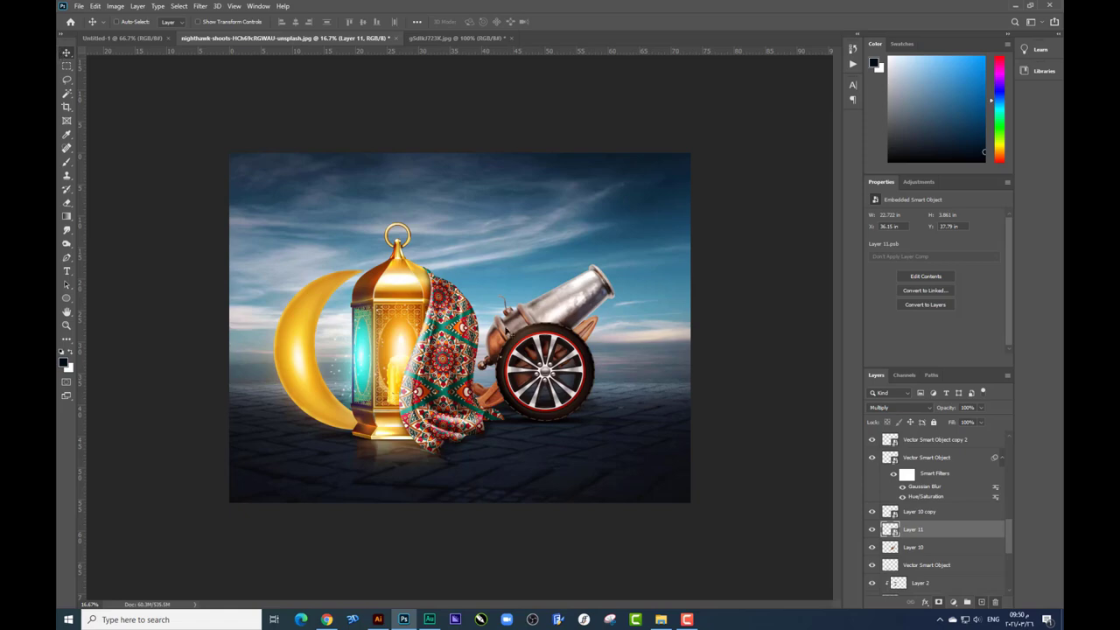
pyautogui.hotkey('ctrl', '+')
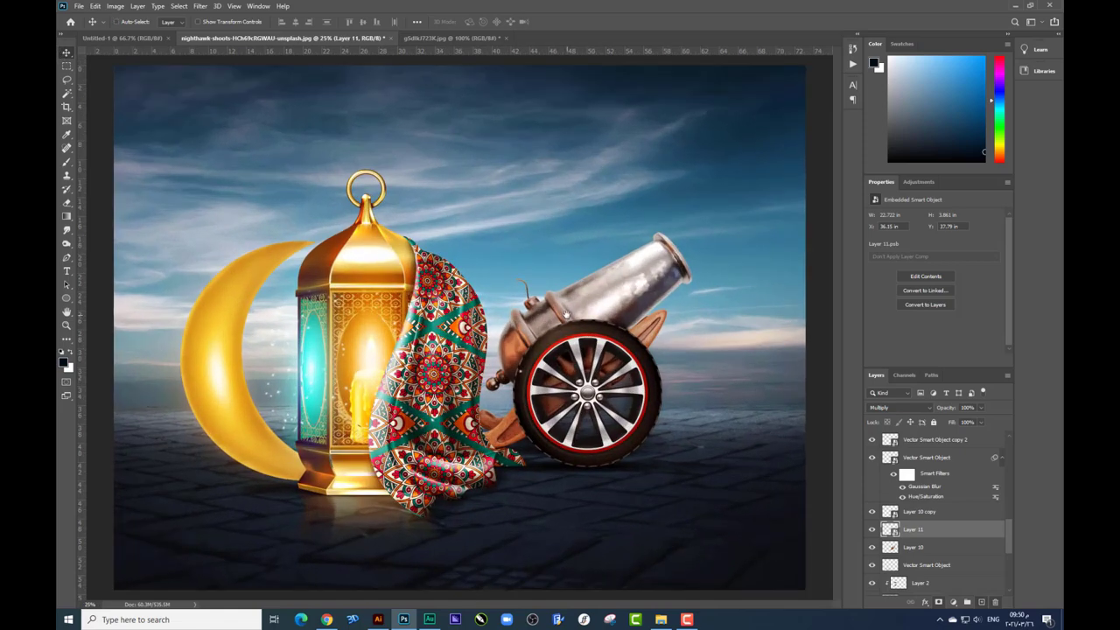
pyautogui.hotkey('ctrl', '+')
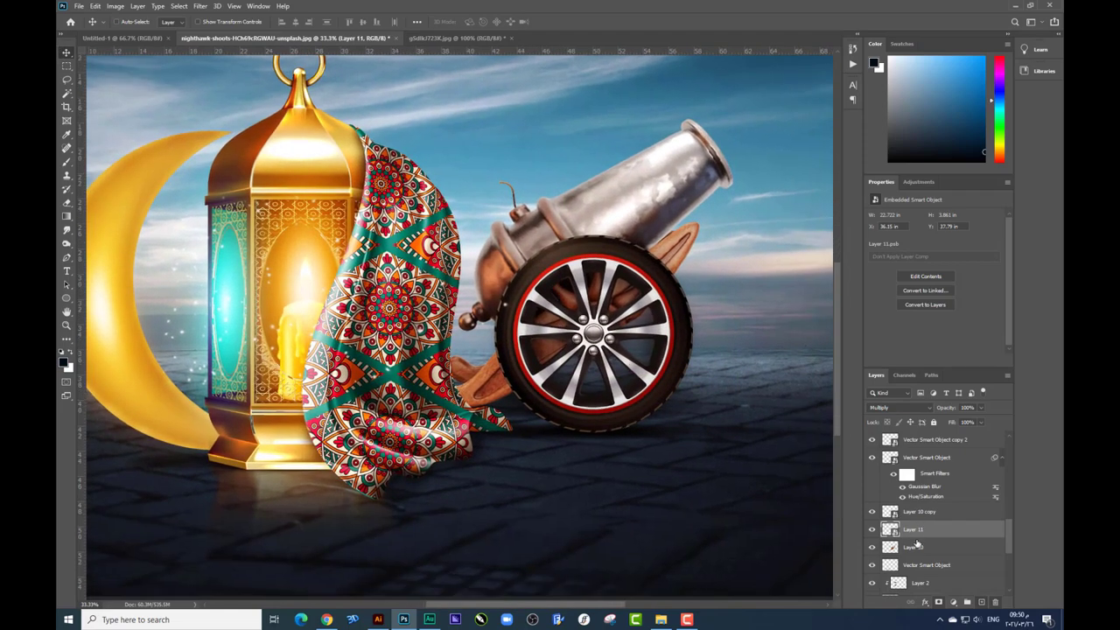
# Step: Keep the Layers panel shown and duplicate the Multiply-blended Layer 11 as Layer 11 copy
pyautogui.click(916, 546)
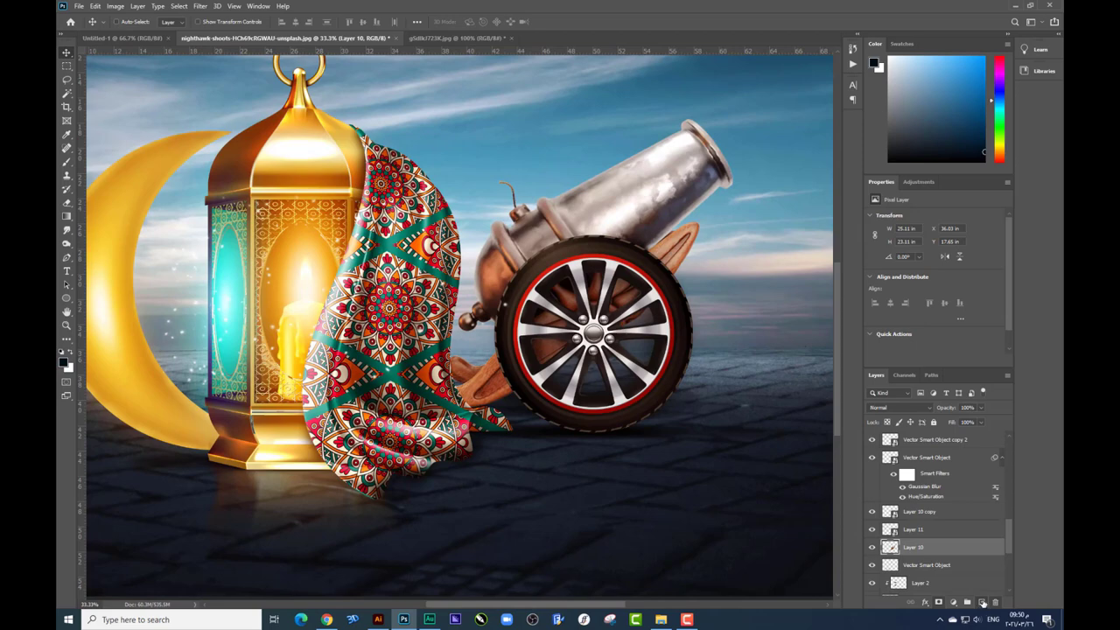
pyautogui.click(259, 6)
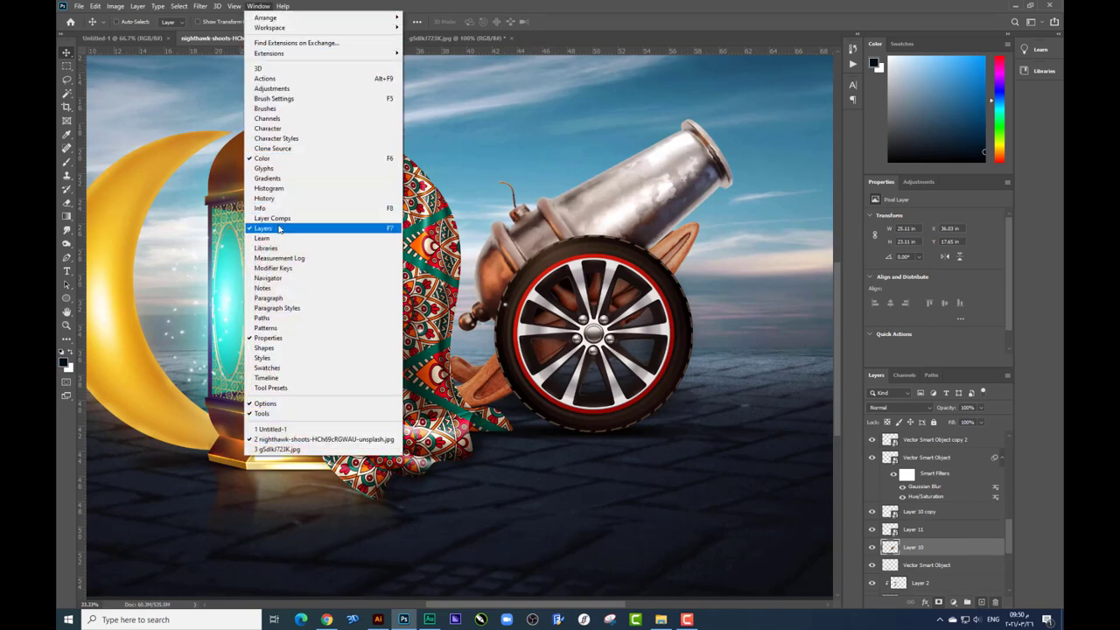
pyautogui.click(334, 229)
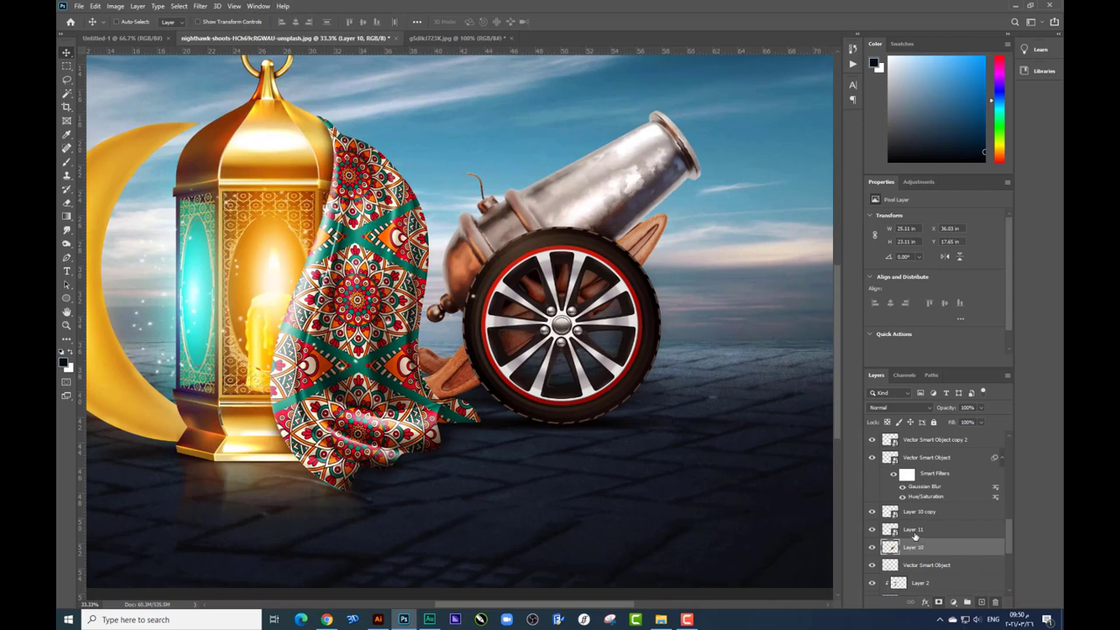
pyautogui.click(914, 533)
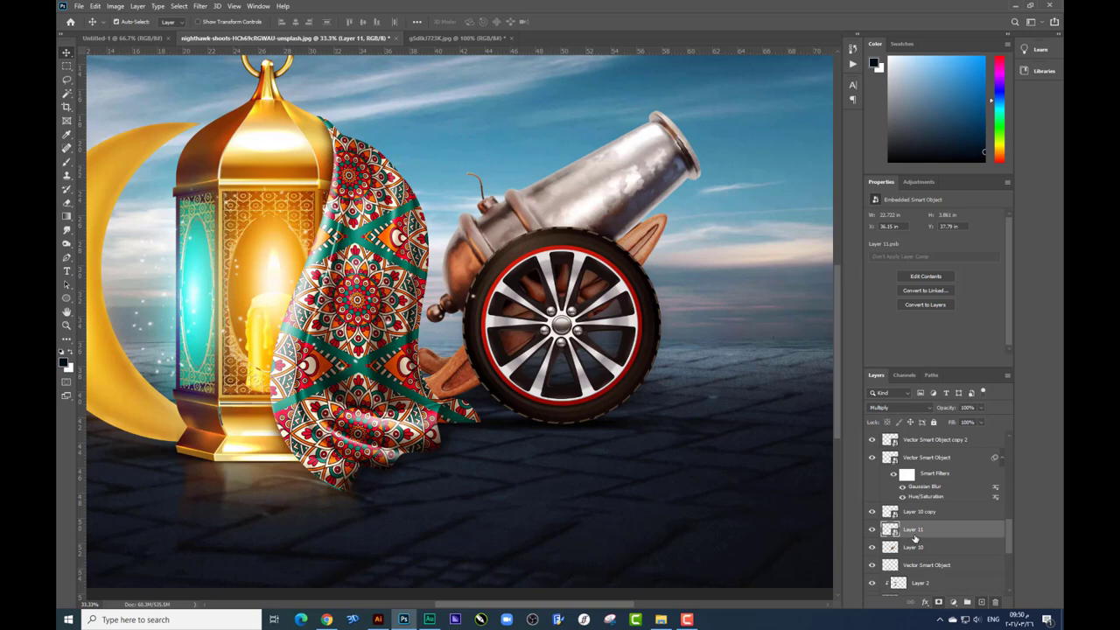
pyautogui.hotkey('ctrl', 'j')
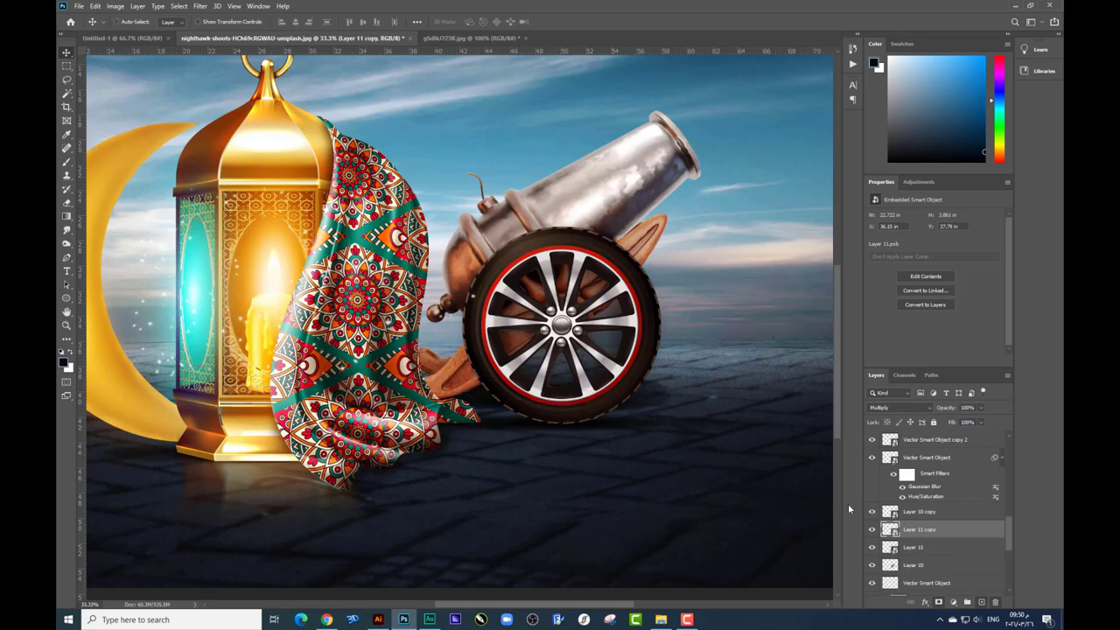
# Step: Move Layer 11 copy beneath Layer 11 and rasterize it for painting
pyautogui.moveTo(932, 531); pyautogui.dragTo(932, 553)
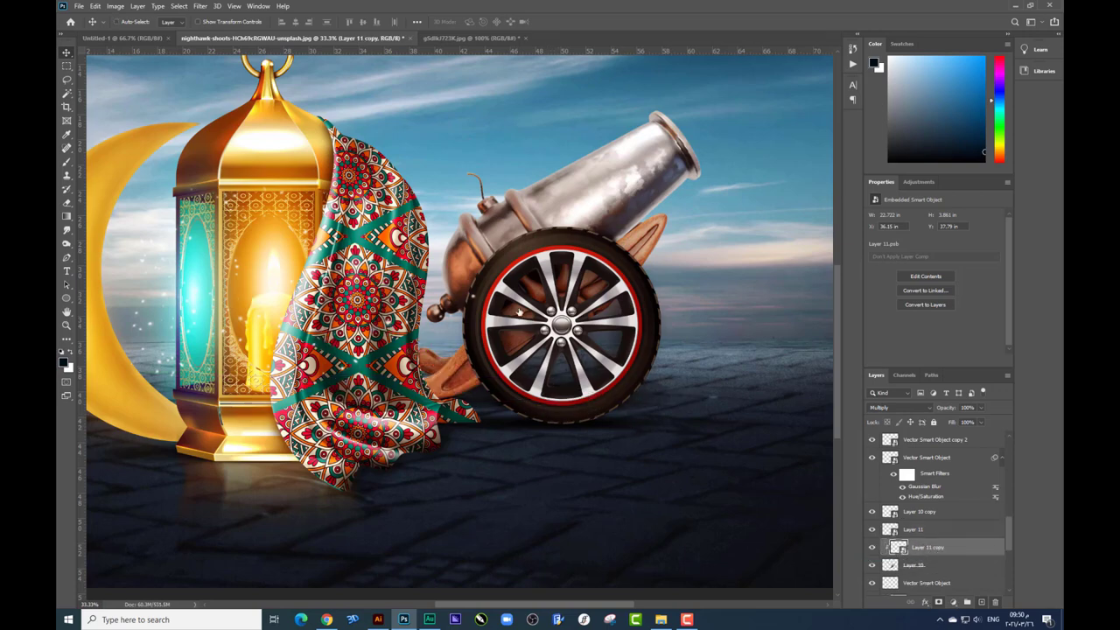
pyautogui.moveTo(473, 330); pyautogui.dragTo(469, 276)
pyautogui.click(67, 163)
pyautogui.click(405, 345)
pyautogui.press('Return')
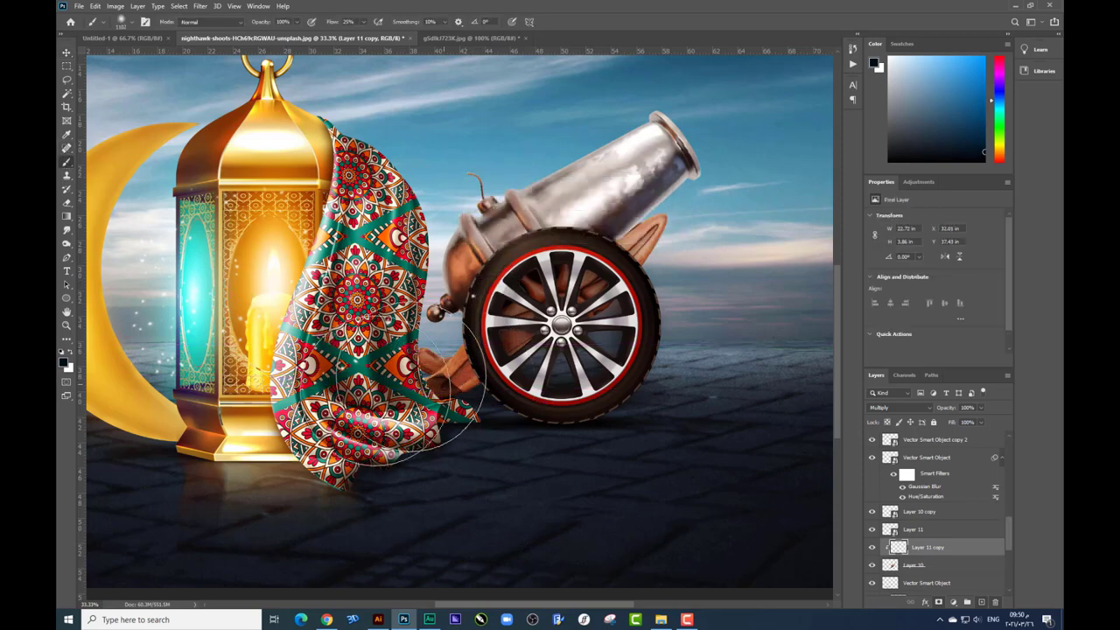
# Step: Brush darker shadow on Layer 11 copy under the cloth and cannon base
pyautogui.moveTo(395, 452)
pyautogui.mouseDown()
pyautogui.moveTo(437, 426)
pyautogui.moveTo(437, 412)
pyautogui.mouseUp()
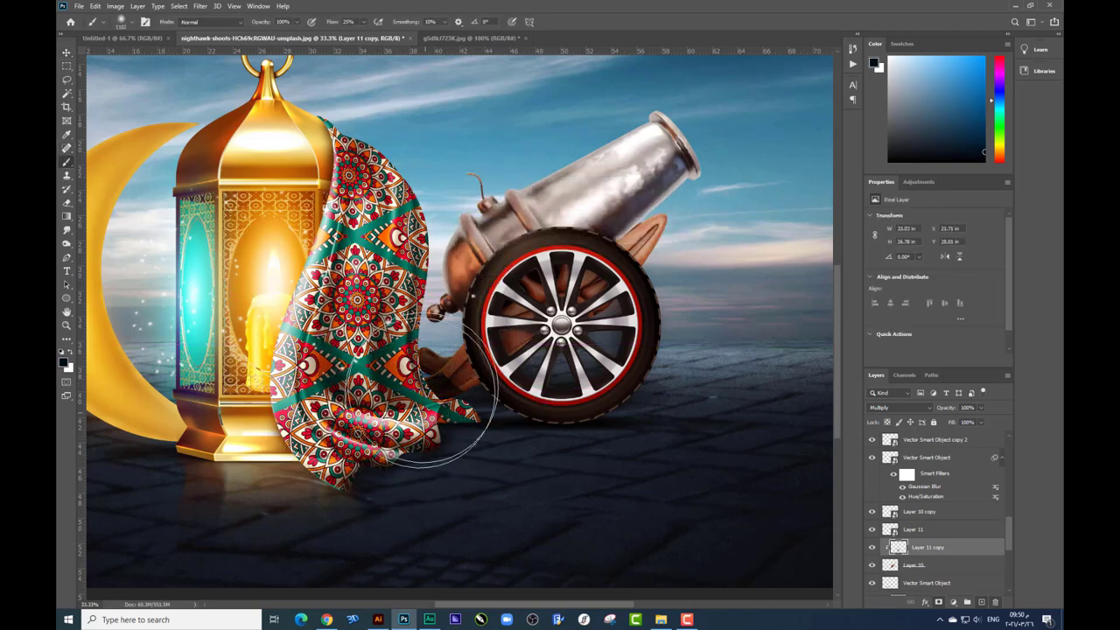
pyautogui.click(66, 202)
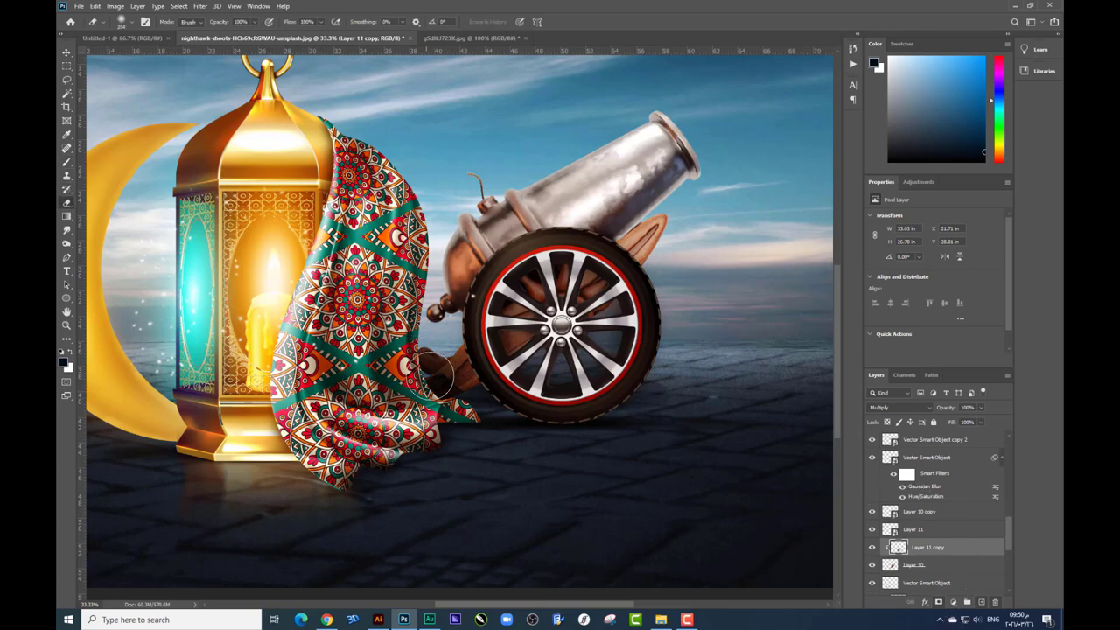
pyautogui.click(68, 162)
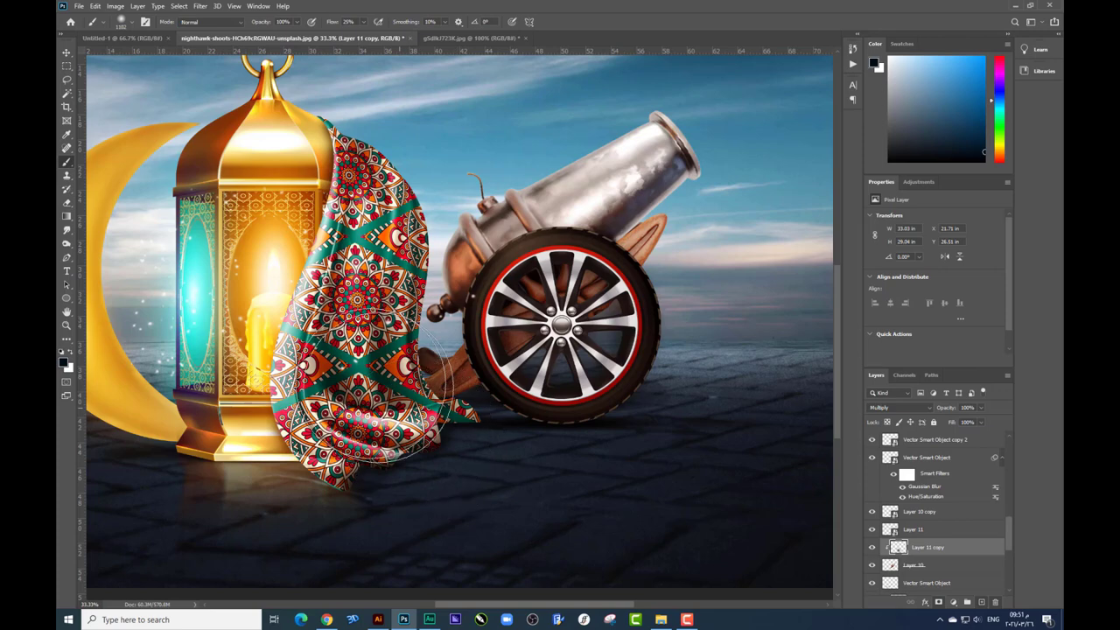
pyautogui.hotkey('ctrl', '-')
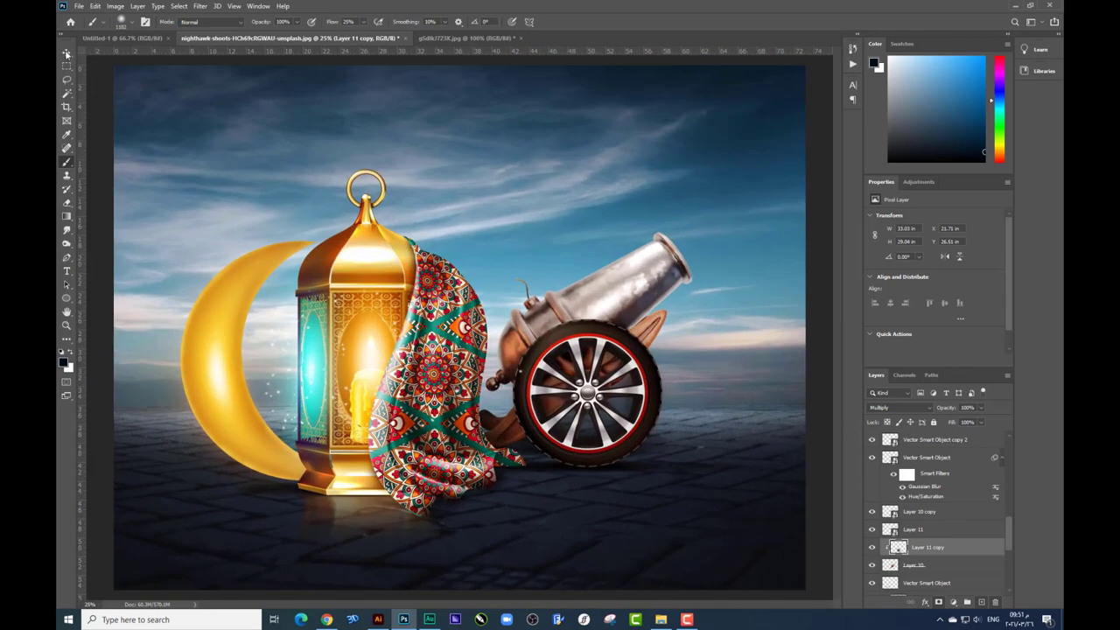
pyautogui.click(66, 53)
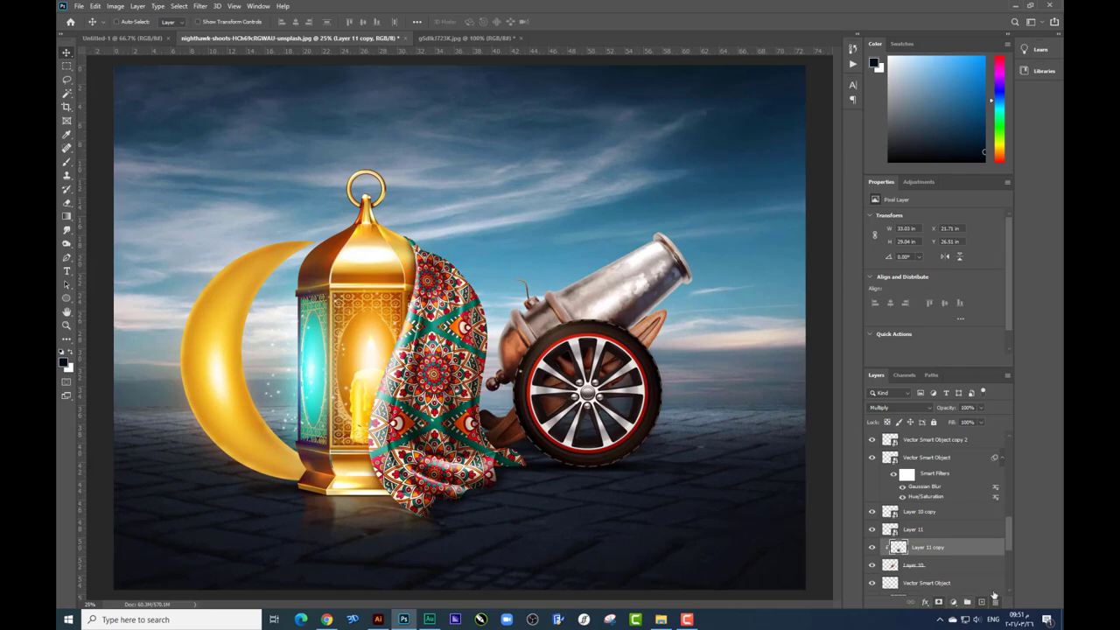
# Step: Select the layers from Rectangle 1 copy to Brightness/Contrast 1 and move the moon, lantern, cloth and cannon right and down
pyautogui.scroll(-1, 1008, 535)
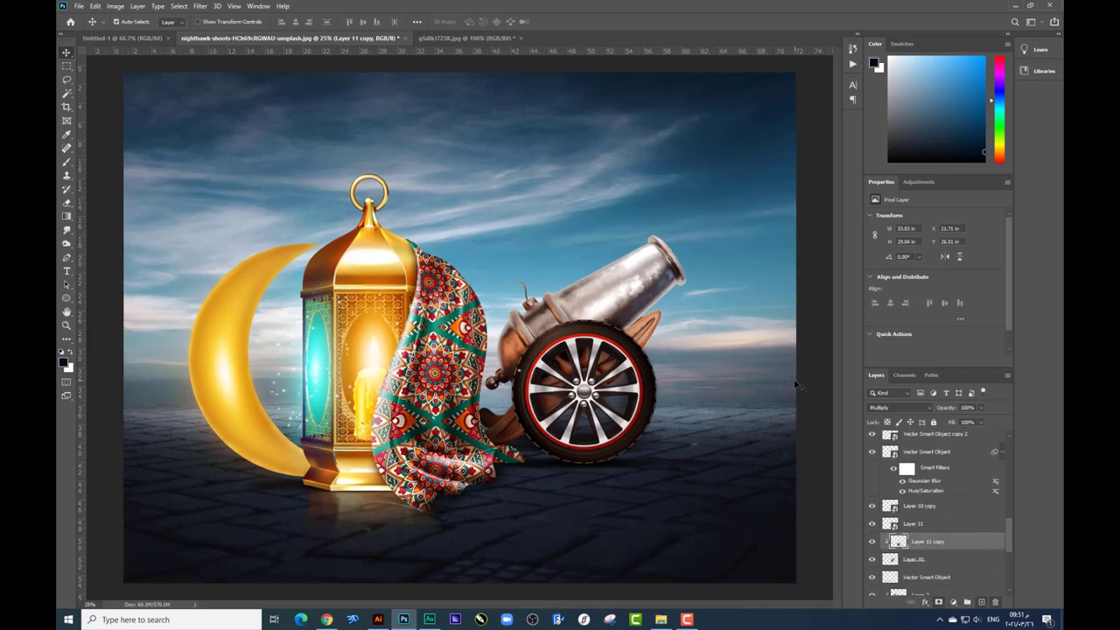
pyautogui.hotkey('ctrl', '-')
pyautogui.scroll(2, 1010, 517)
pyautogui.scroll(2, 1011, 517)
pyautogui.scroll(2, 1011, 518)
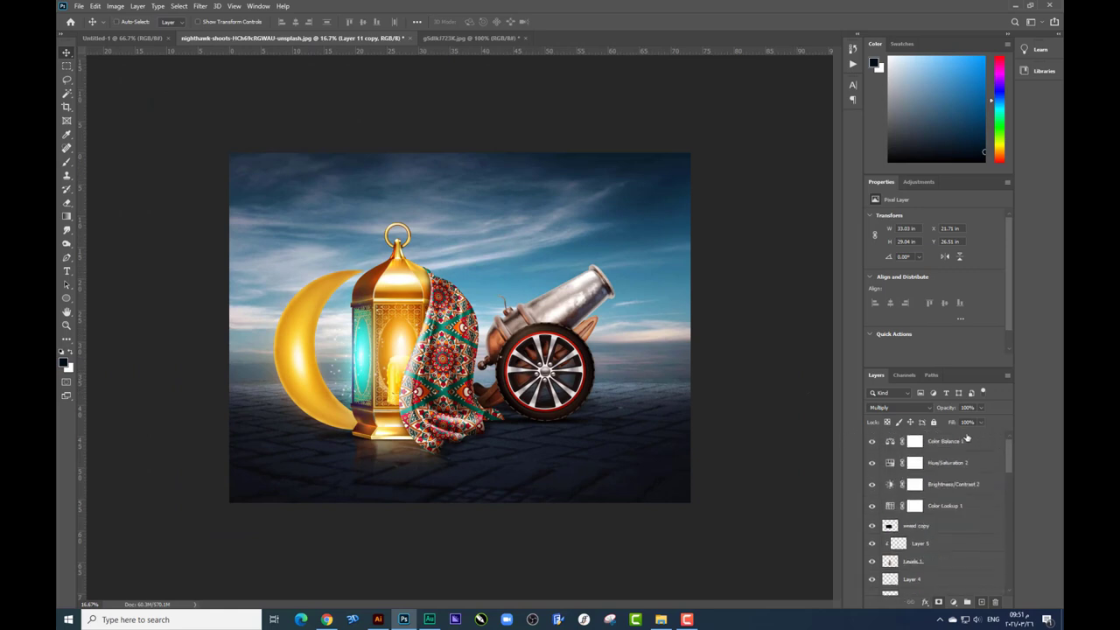
pyautogui.click(997, 448)
pyautogui.scroll(-3, 996, 450)
pyautogui.scroll(-3, 938, 543)
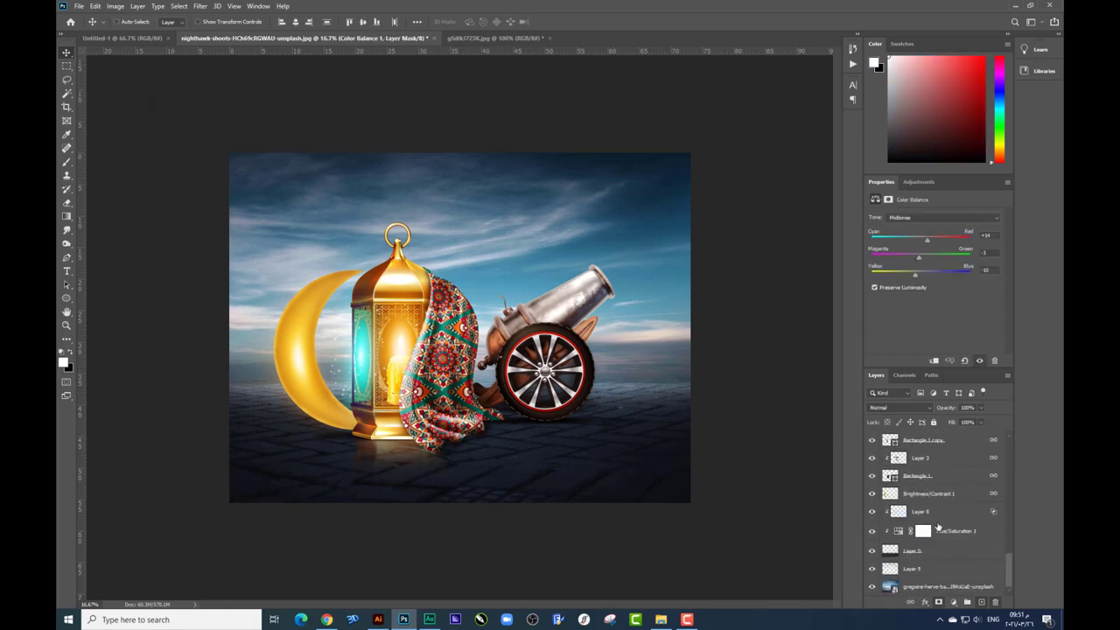
pyautogui.keyDown('shift'); pyautogui.click(927, 495); pyautogui.keyUp('shift')
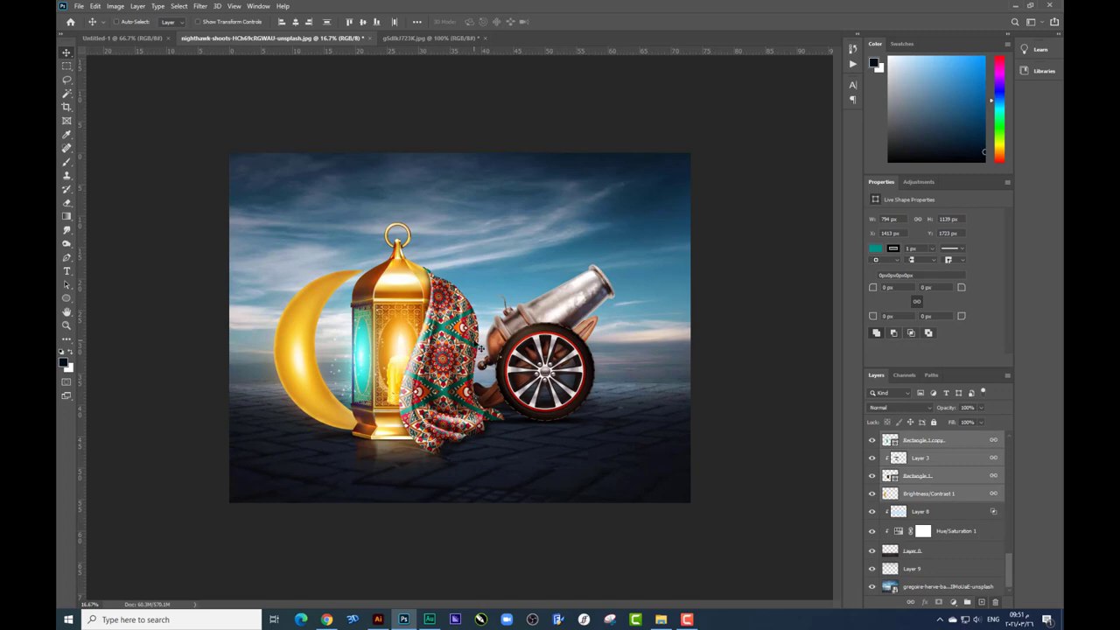
pyautogui.moveTo(480, 349)
pyautogui.mouseDown()
pyautogui.moveTo(613, 378)
pyautogui.moveTo(623, 391)
pyautogui.mouseUp()
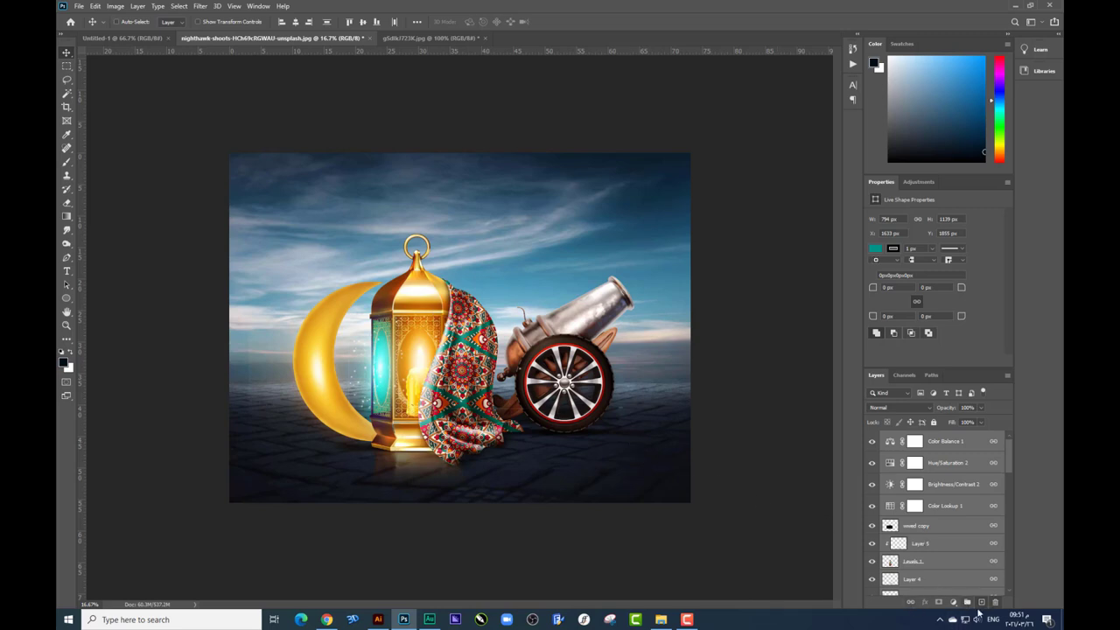
# Step: Select the top Color Balance 1 layer and drop the flame JPG from the Ramadan 2021 folder onto the poster
pyautogui.click(962, 526)
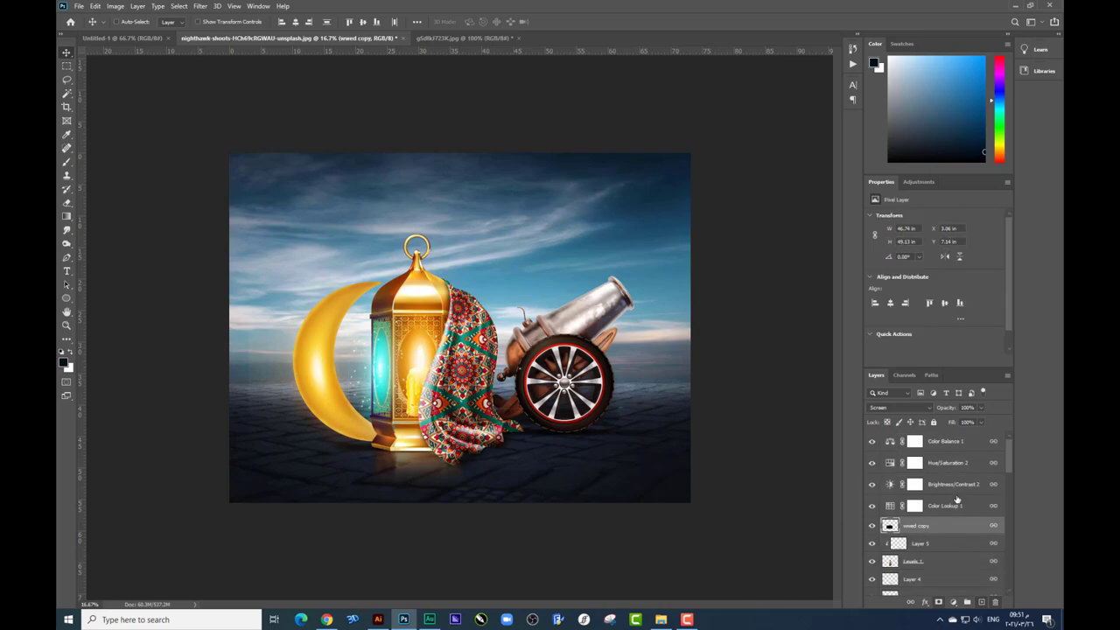
pyautogui.hotkey('alt', '.')
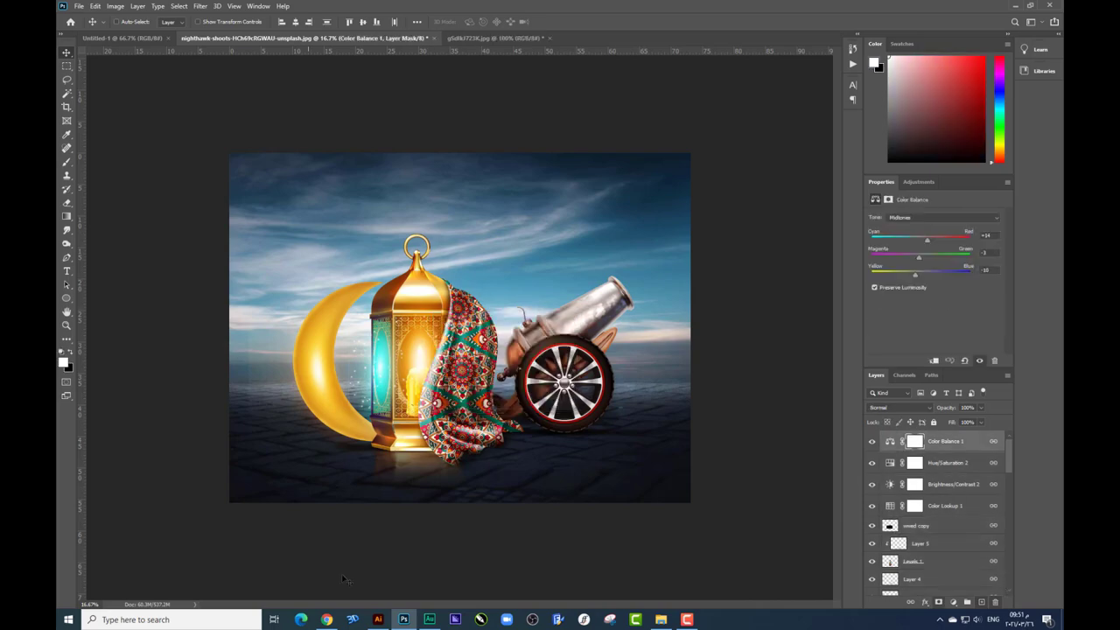
pyautogui.click(661, 620)
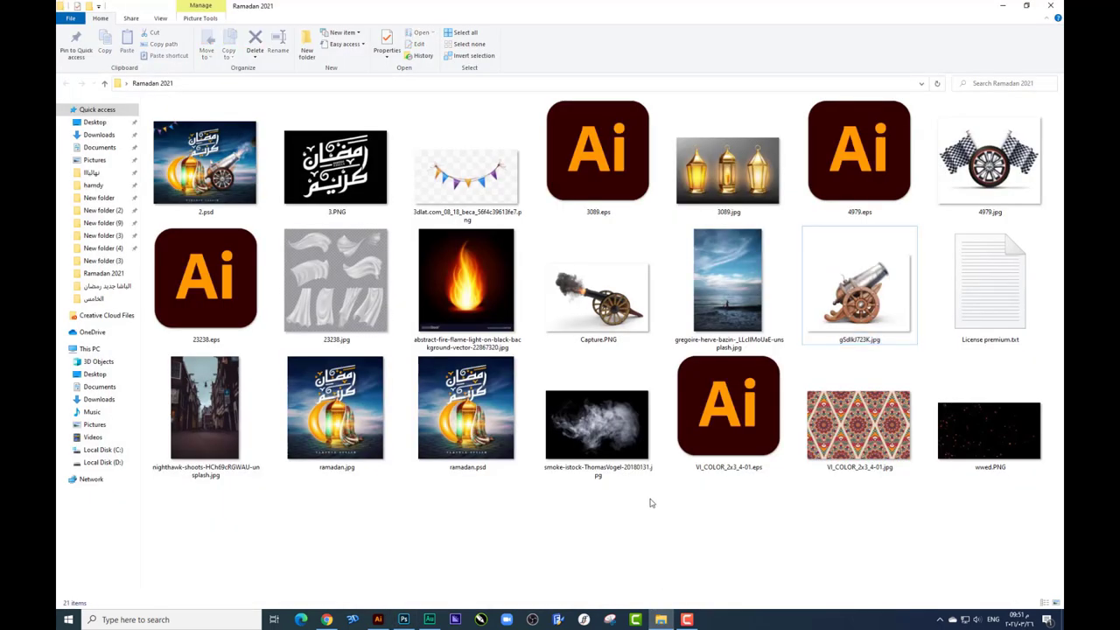
pyautogui.moveTo(474, 308); pyautogui.dragTo(461, 609)
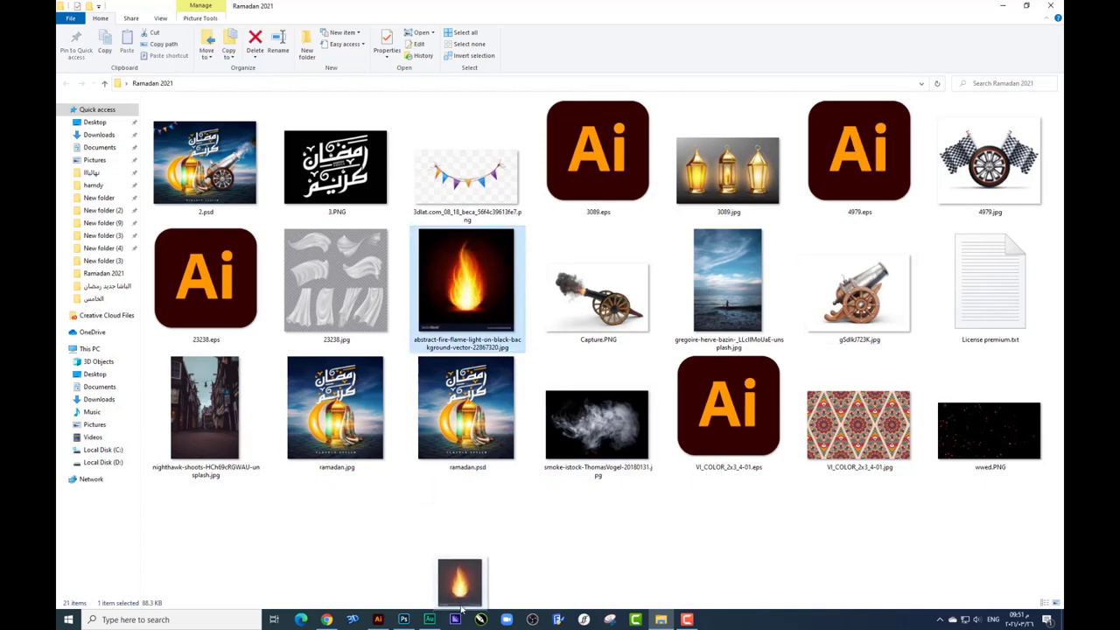
pyautogui.moveTo(461, 609); pyautogui.dragTo(513, 338)
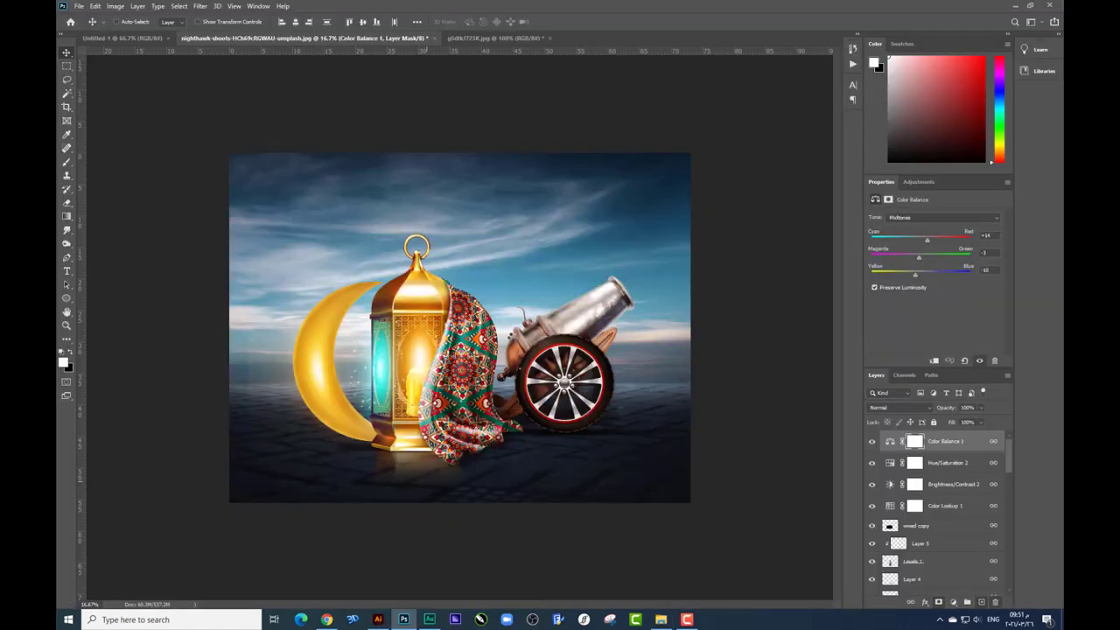
pyautogui.moveTo(425, 50); pyautogui.dragTo(457, 324)
# Step: Place the flame image, set it to Screen blending and move it toward the cannon's fuse
pyautogui.press('Return')
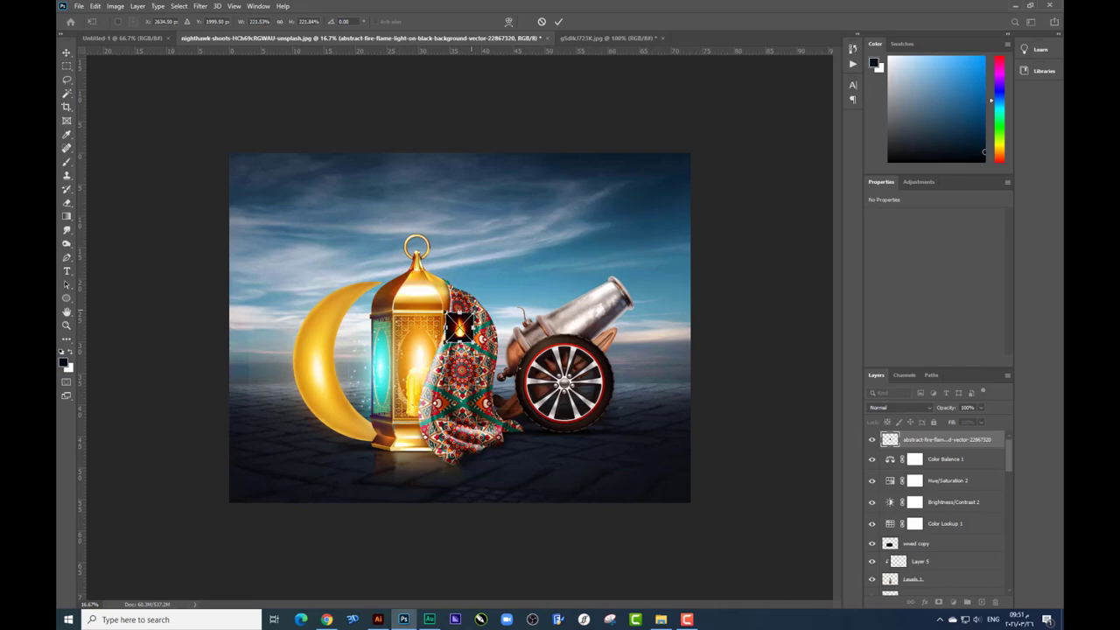
pyautogui.hotkey('ctrl', '+')
pyautogui.hotkey('ctrl', '+')
pyautogui.moveTo(402, 319); pyautogui.dragTo(513, 282)
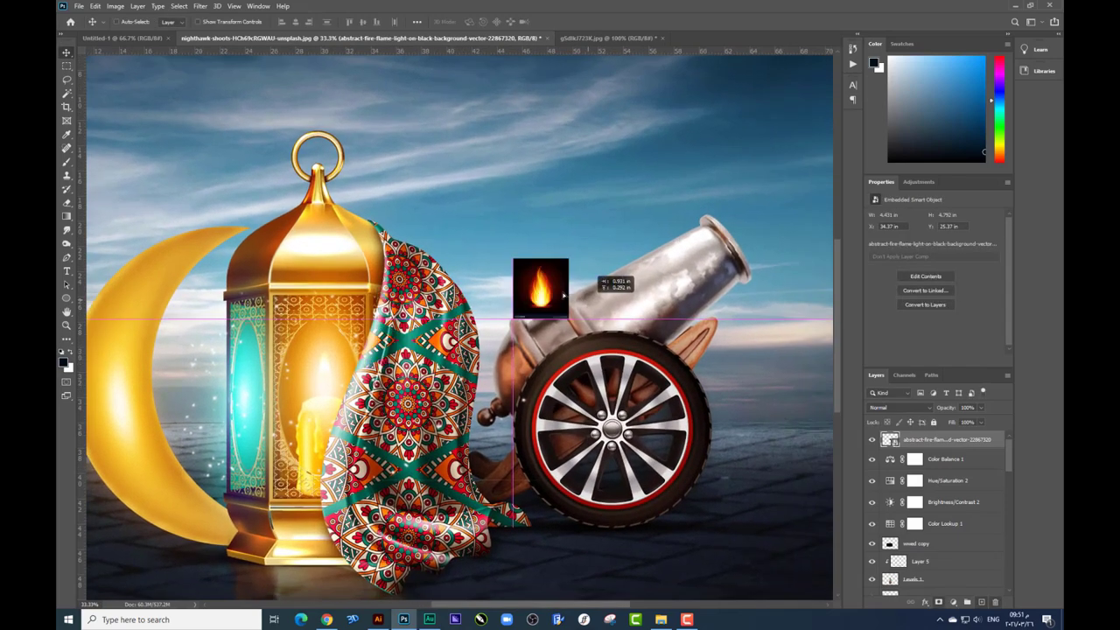
pyautogui.click(892, 407)
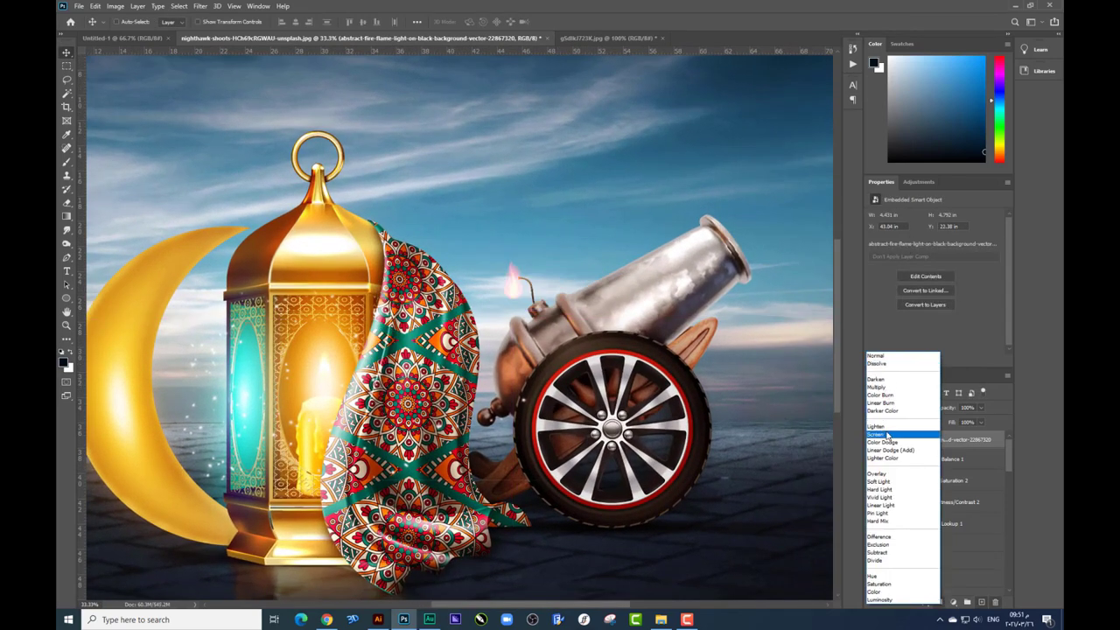
pyautogui.click(876, 434)
pyautogui.moveTo(518, 277)
pyautogui.mouseDown()
pyautogui.moveTo(529, 270)
pyautogui.moveTo(685, 382)
pyautogui.mouseUp()
# Step: Rasterize the fire flame layer and position the flame on the cannon's fuse
pyautogui.click(68, 67)
pyautogui.press('Delete')
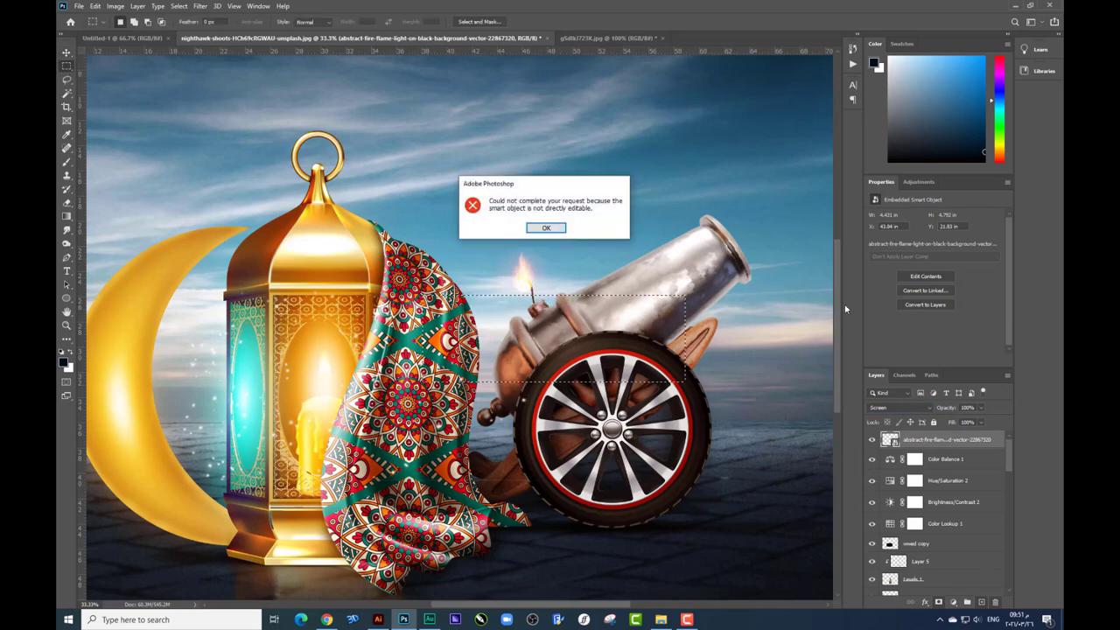
pyautogui.press('Return')
pyautogui.rightClick(958, 440)
pyautogui.click(884, 347)
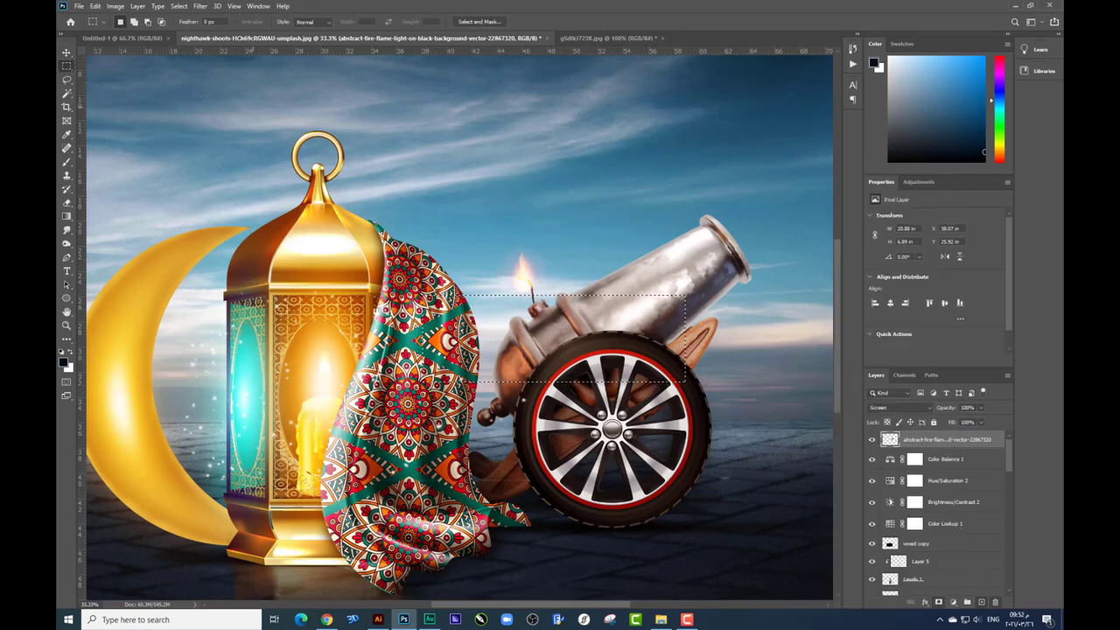
pyautogui.click(66, 52)
pyautogui.moveTo(630, 282)
pyautogui.mouseDown()
pyautogui.moveTo(637, 273)
pyautogui.moveTo(636, 287)
pyautogui.mouseUp()
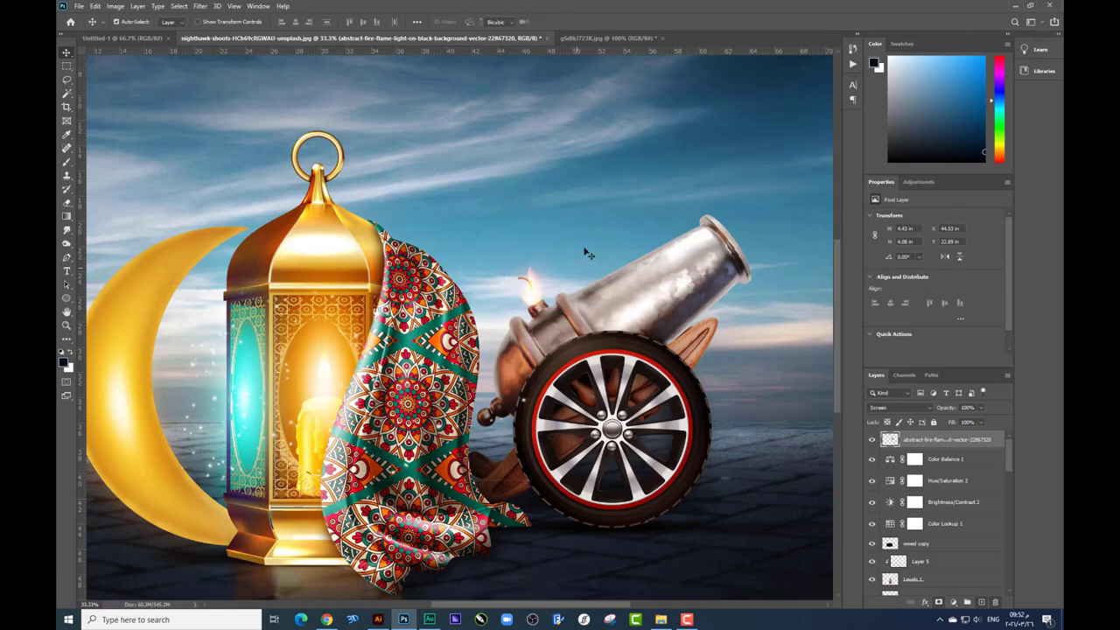
pyautogui.moveTo(583, 250); pyautogui.dragTo(548, 299)
# Step: Select Layer 10 and erase with a soft round Eraser brush to soften the flame's edges
pyautogui.rightClick(637, 299)
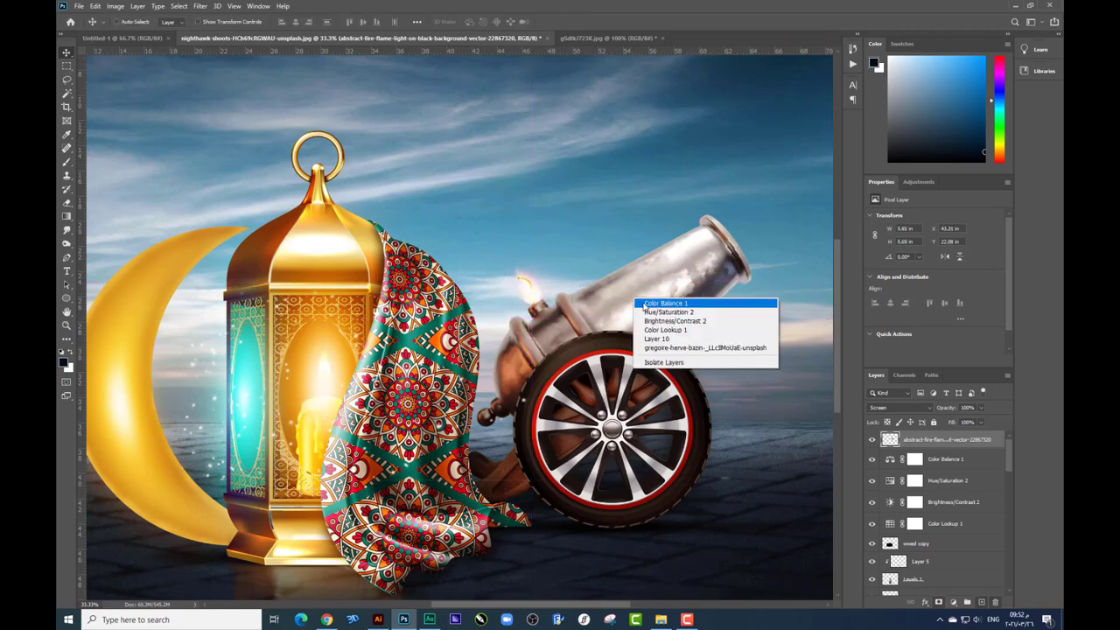
pyautogui.click(665, 331)
pyautogui.rightClick(687, 308)
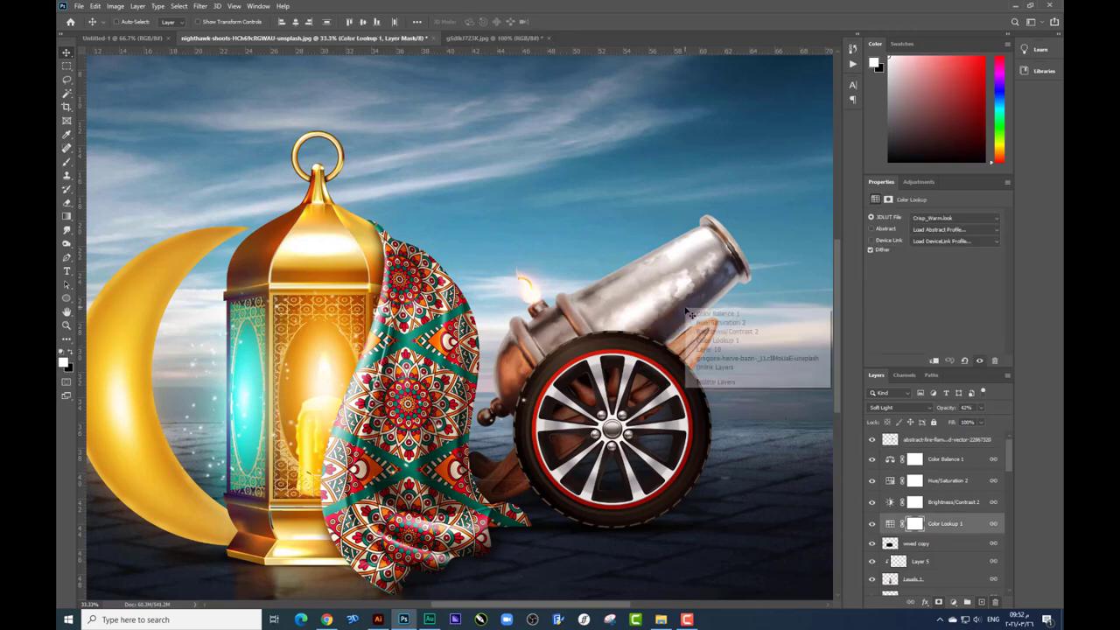
pyautogui.click(713, 346)
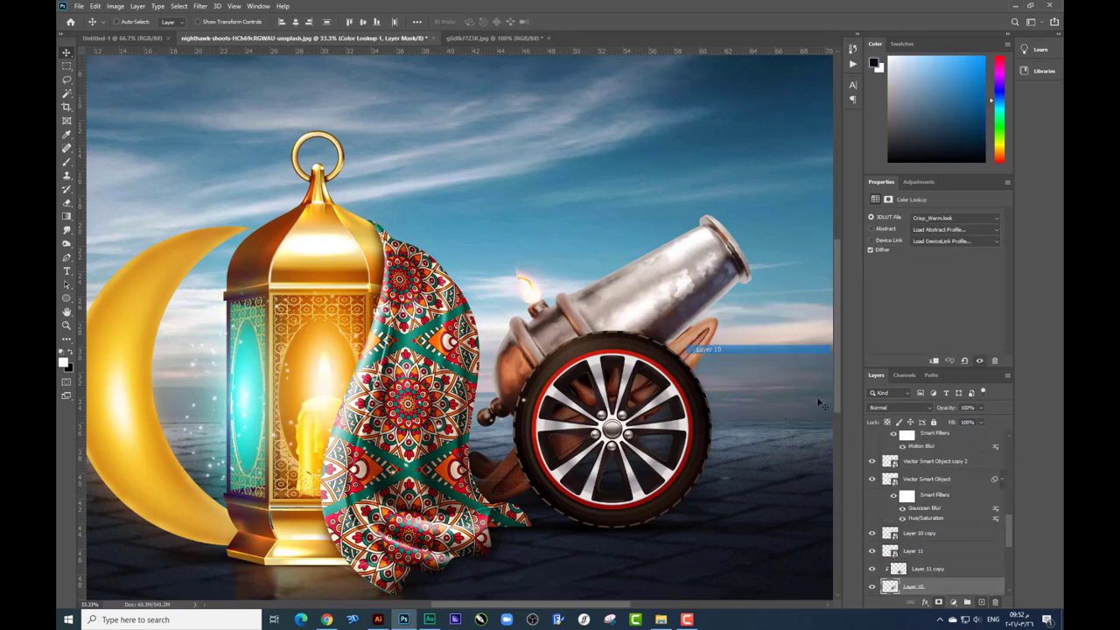
pyautogui.click(66, 204)
pyautogui.rightClick(557, 275)
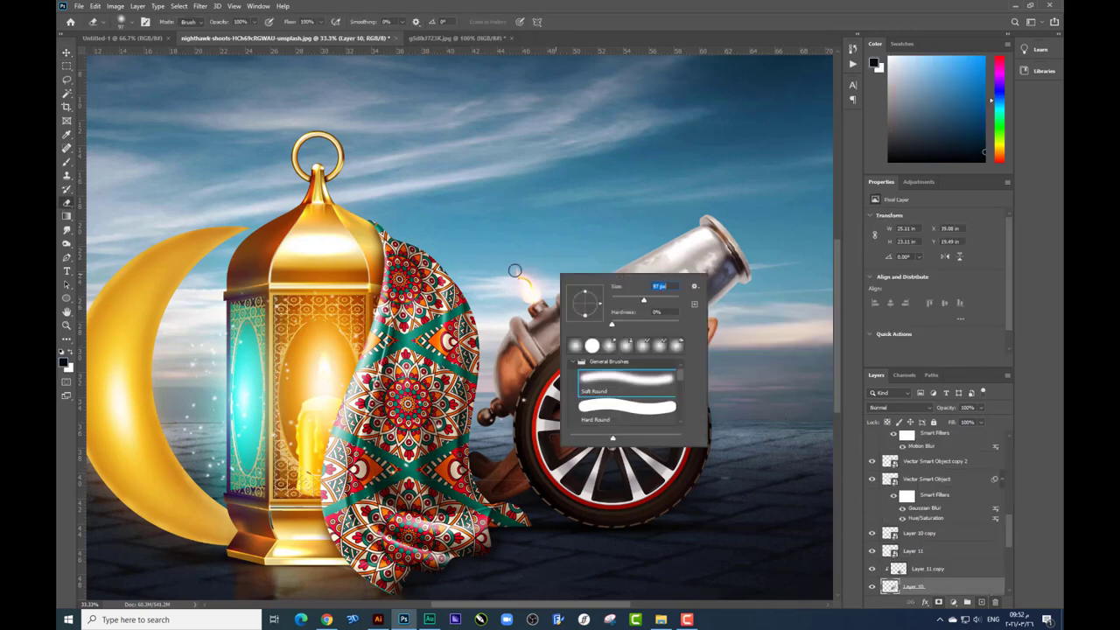
pyautogui.press('Return')
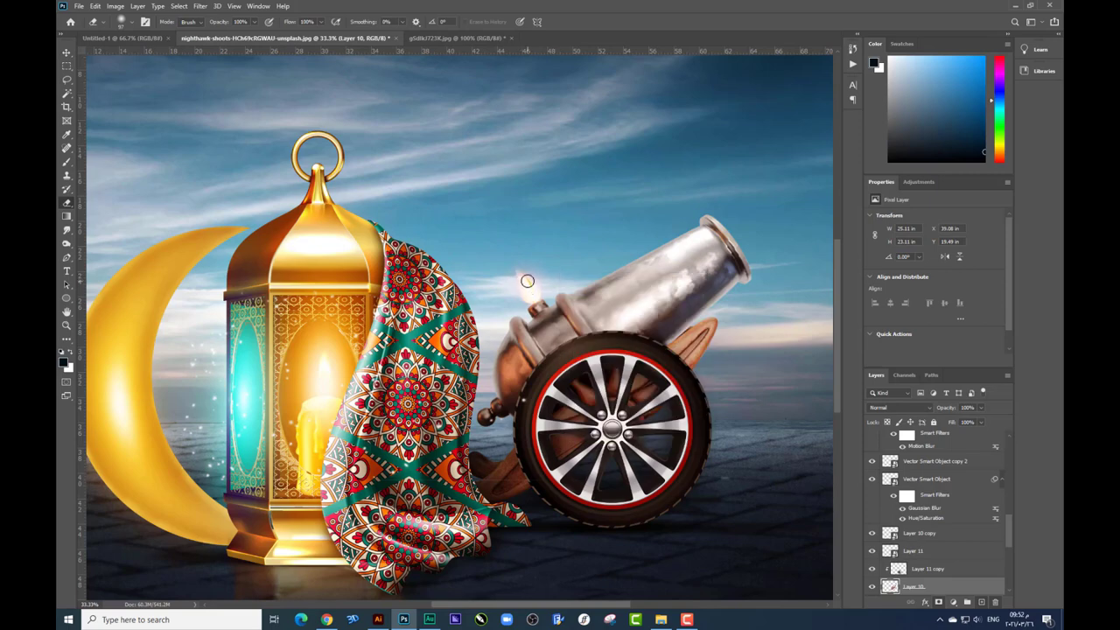
pyautogui.hscroll(-2, 665, 324)
pyautogui.hscroll(1, 666, 324)
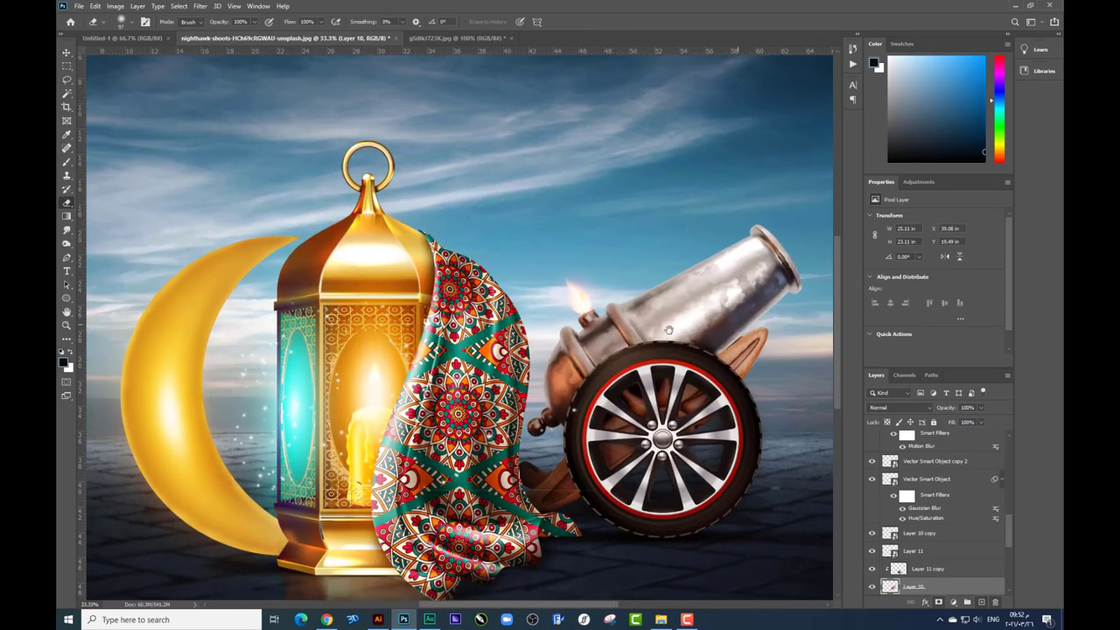
pyautogui.hscroll(3, 665, 324)
pyautogui.hscroll(2, 665, 324)
# Step: Open Capture.PNG from the Ramadan 2021 folder as its own document and zoom out
pyautogui.click(67, 53)
pyautogui.hscroll(2, 507, 166)
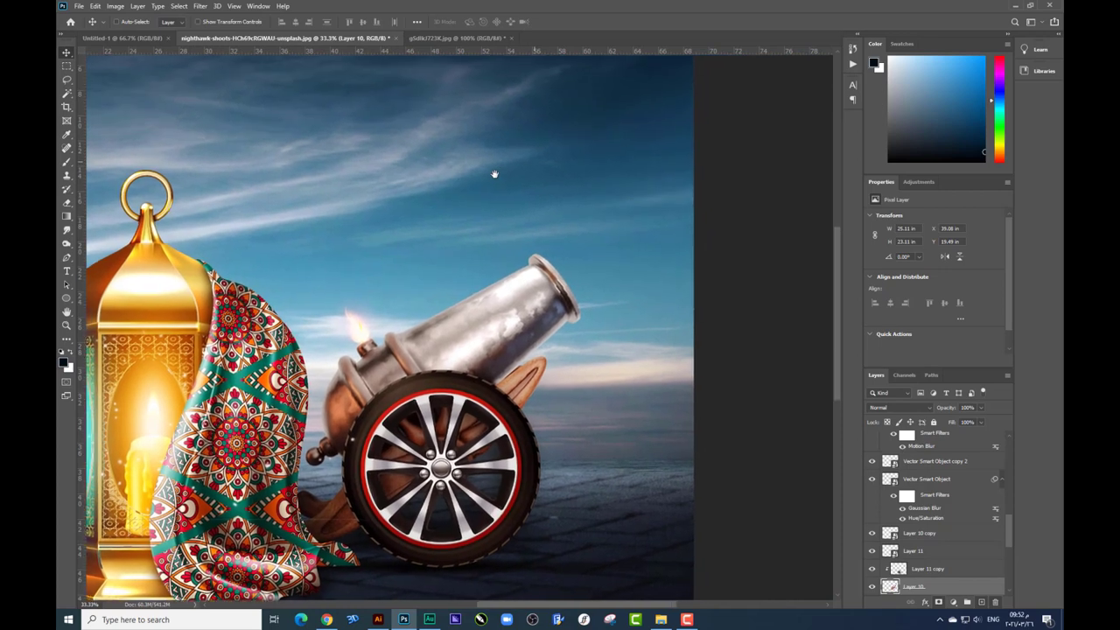
pyautogui.scroll(1, 495, 175)
pyautogui.click(660, 619)
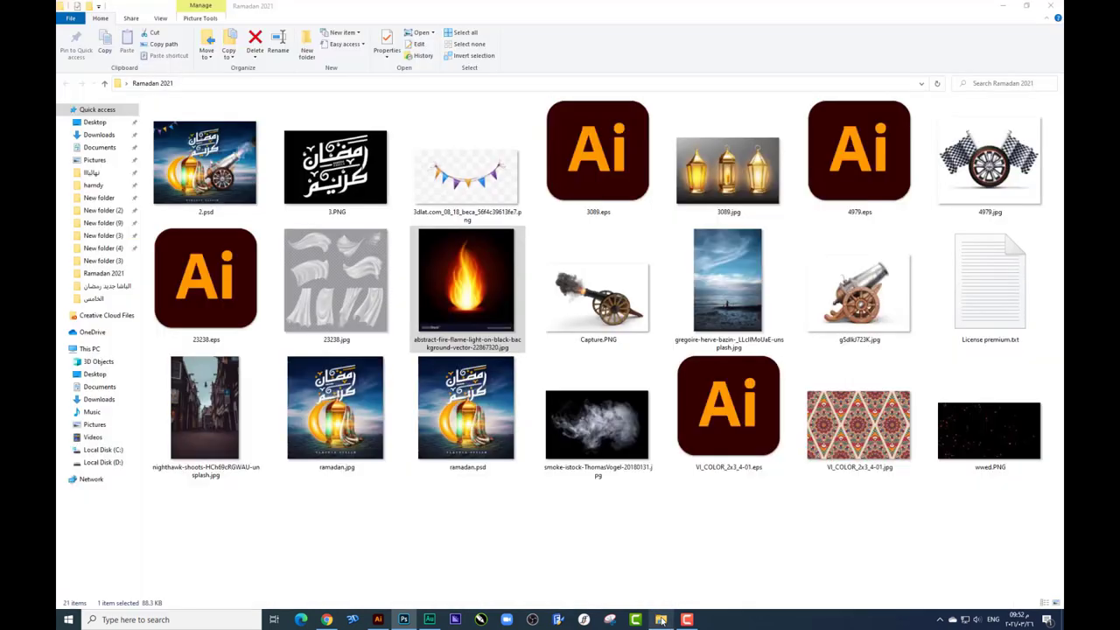
pyautogui.moveTo(598, 288); pyautogui.dragTo(655, 19)
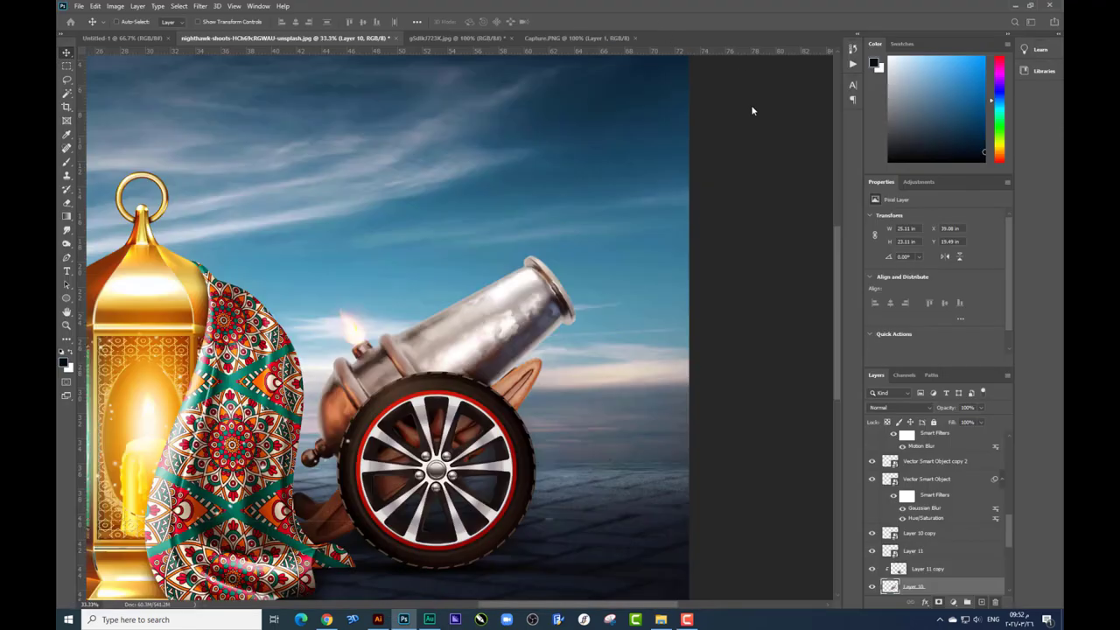
pyautogui.hotkey('ctrl', '-')
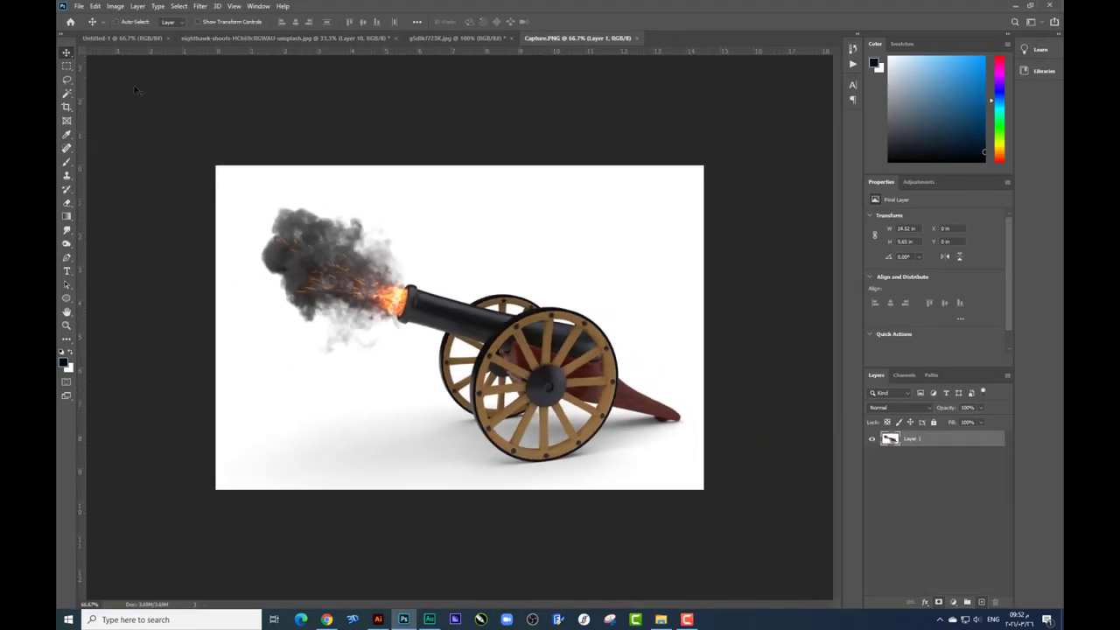
# Step: Marquee-select the smoke and muzzle fire in Capture.PNG and drag it into the poster
pyautogui.press('m')
pyautogui.moveTo(227, 186); pyautogui.dragTo(417, 371)
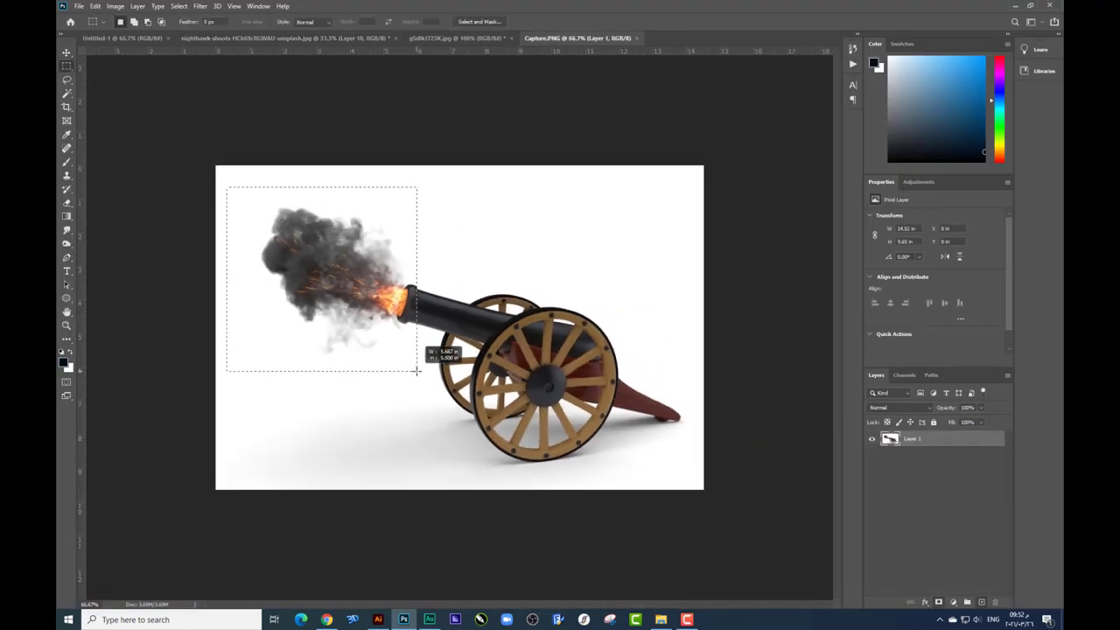
pyautogui.click(67, 53)
pyautogui.moveTo(81, 70); pyautogui.dragTo(460, 28)
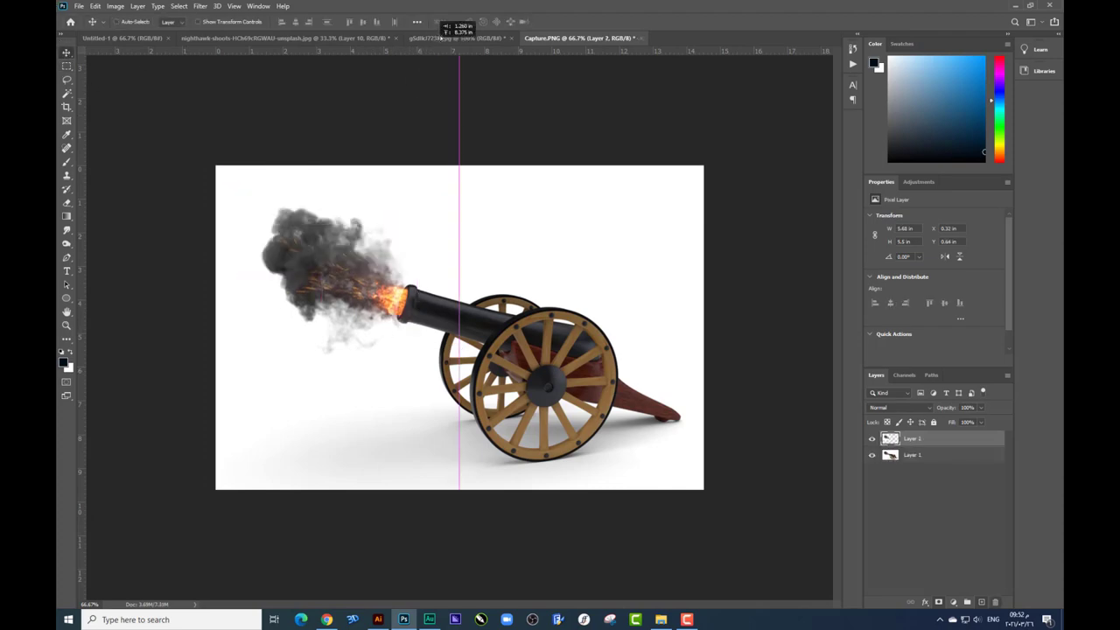
pyautogui.click(442, 38)
pyautogui.click(371, 38)
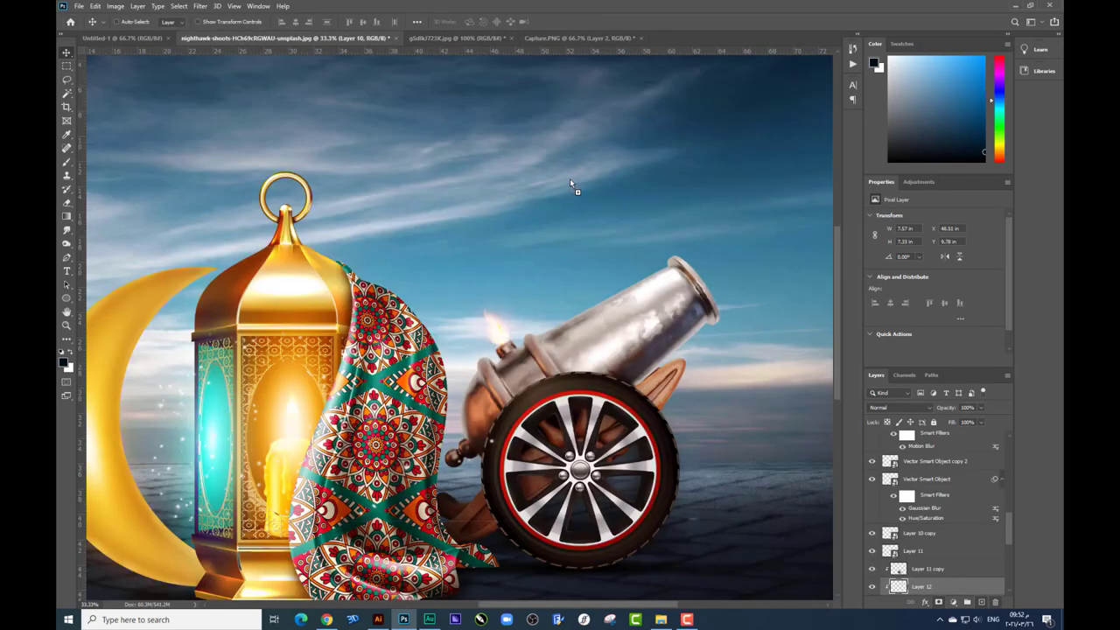
pyautogui.hotkey('ctrl', '-')
pyautogui.moveTo(630, 302)
pyautogui.mouseDown()
pyautogui.moveTo(792, 369)
pyautogui.moveTo(890, 470)
pyautogui.mouseUp()
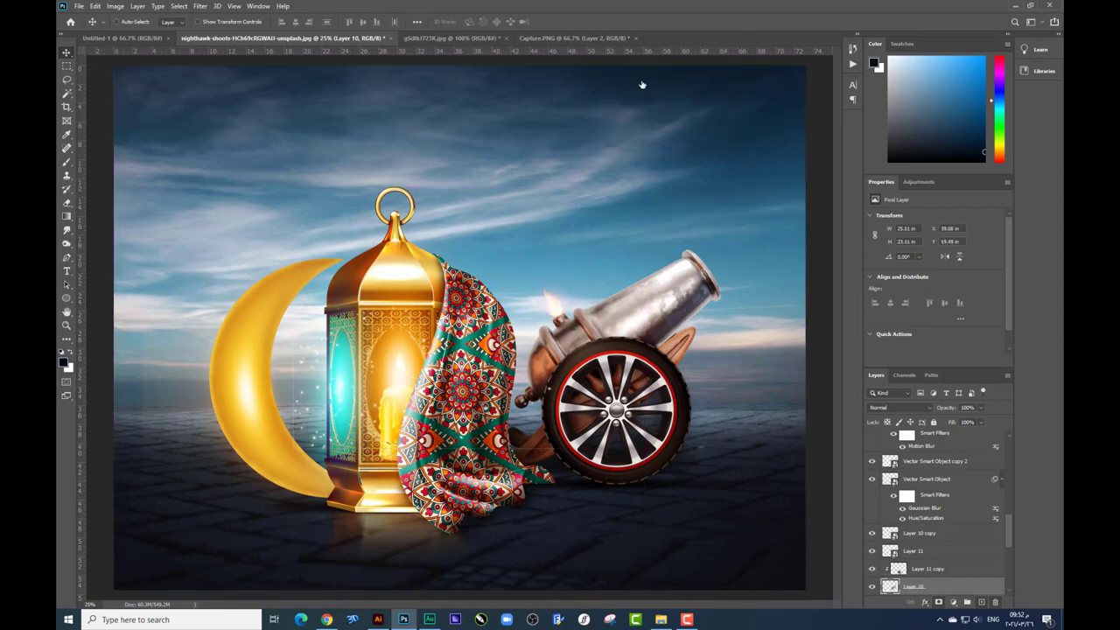
pyautogui.scroll(5, 945, 508)
pyautogui.scroll(5, 1000, 436)
pyautogui.click(963, 440)
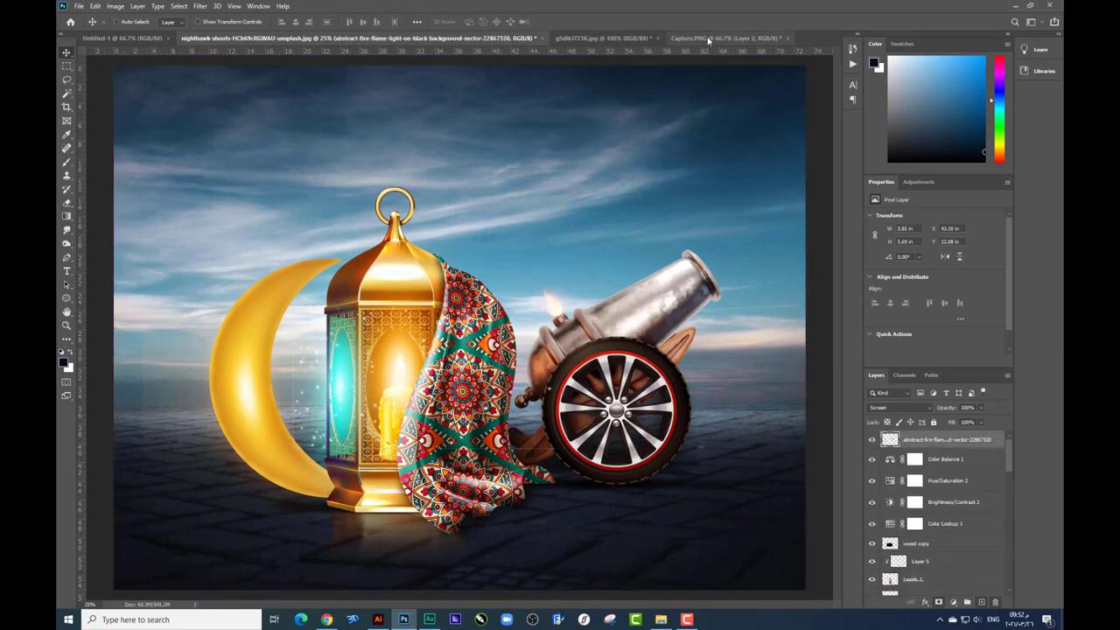
pyautogui.click(709, 39)
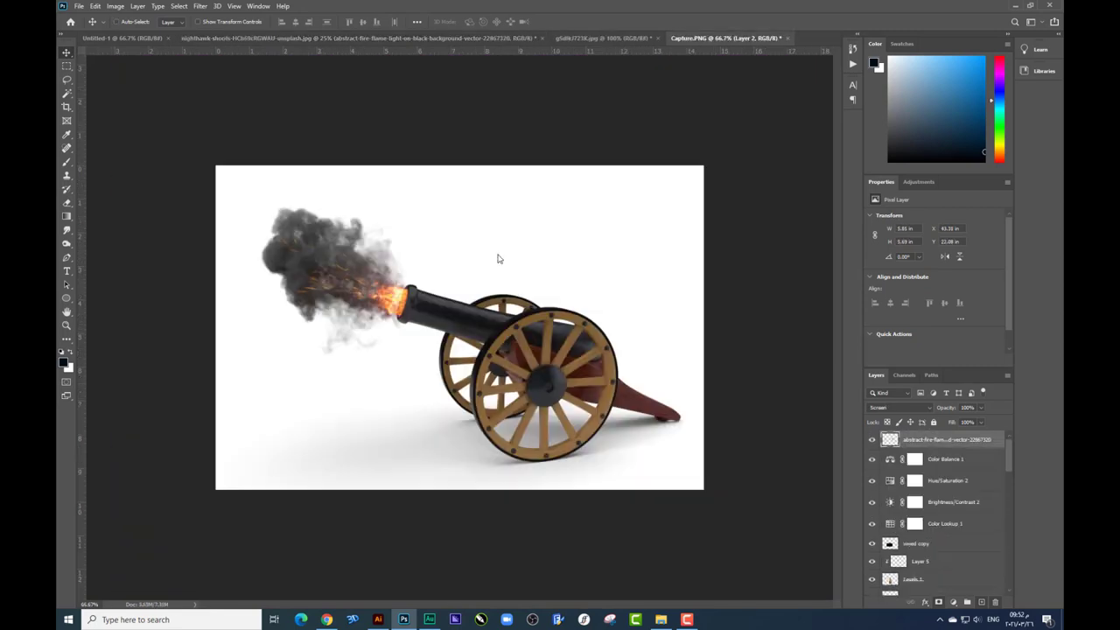
pyautogui.click(531, 39)
# Step: Flip the smoke horizontally, then enlarge and rotate it over the cannon's muzzle
pyautogui.hotkey('ctrl', 't')
pyautogui.rightClick(680, 227)
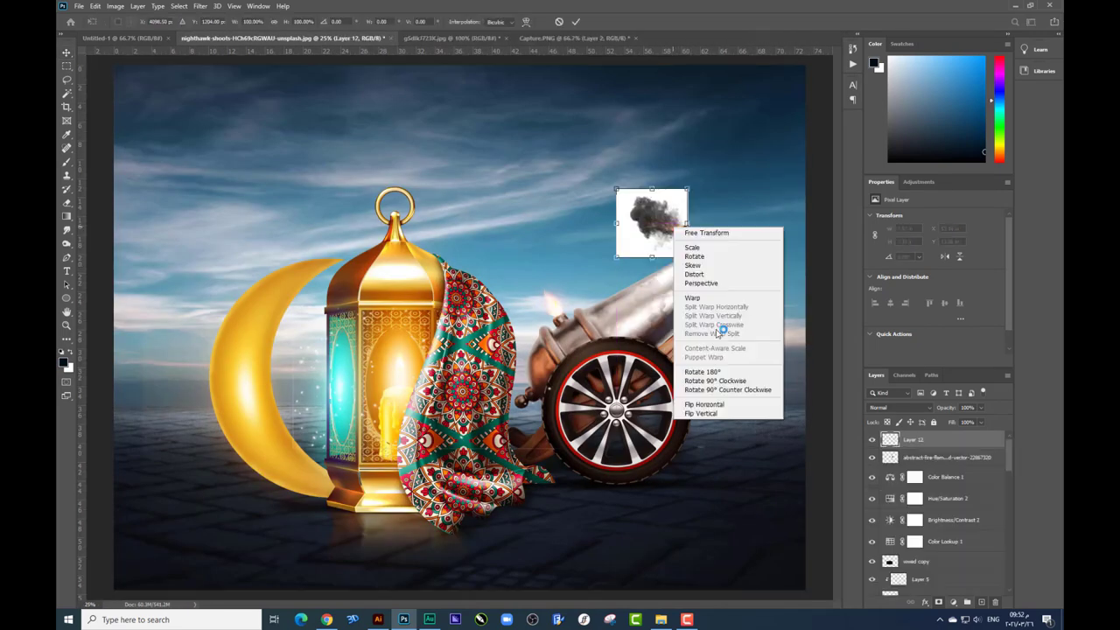
pyautogui.click(716, 371)
pyautogui.rightClick(686, 364)
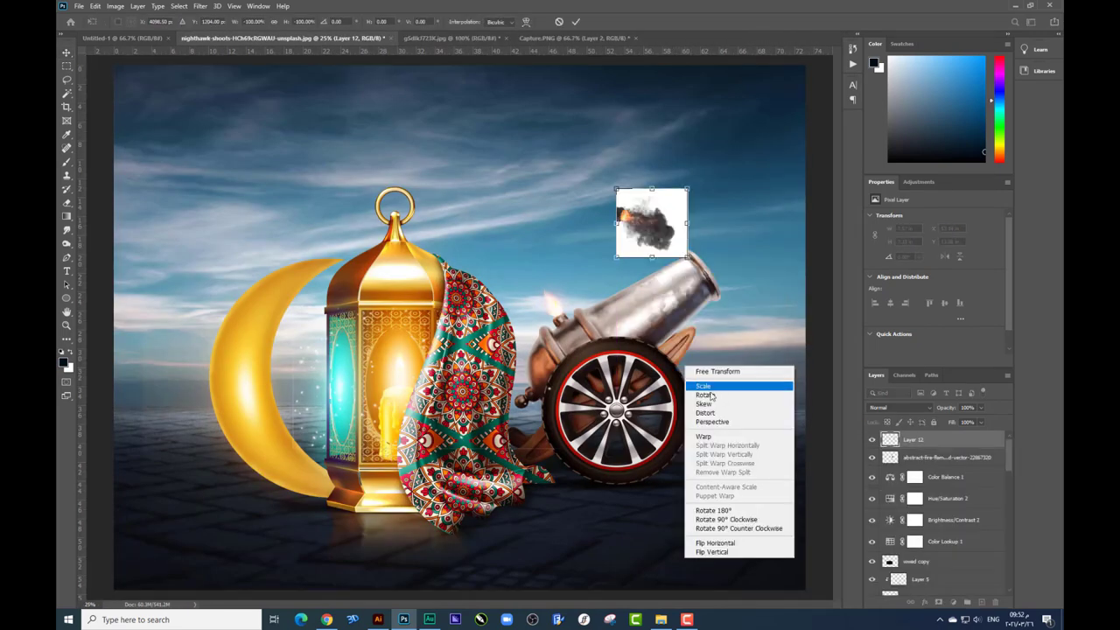
pyautogui.click(700, 543)
pyautogui.moveTo(684, 188)
pyautogui.mouseDown()
pyautogui.moveTo(693, 237)
pyautogui.moveTo(659, 259)
pyautogui.mouseUp()
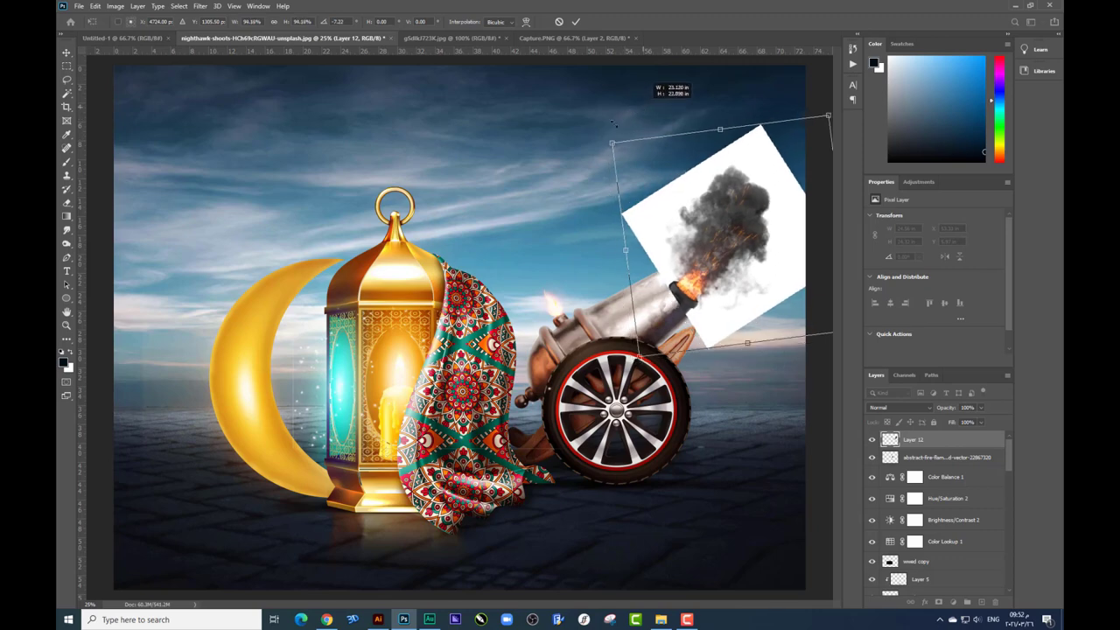
pyautogui.moveTo(623, 115); pyautogui.dragTo(691, 281)
pyautogui.press('Return')
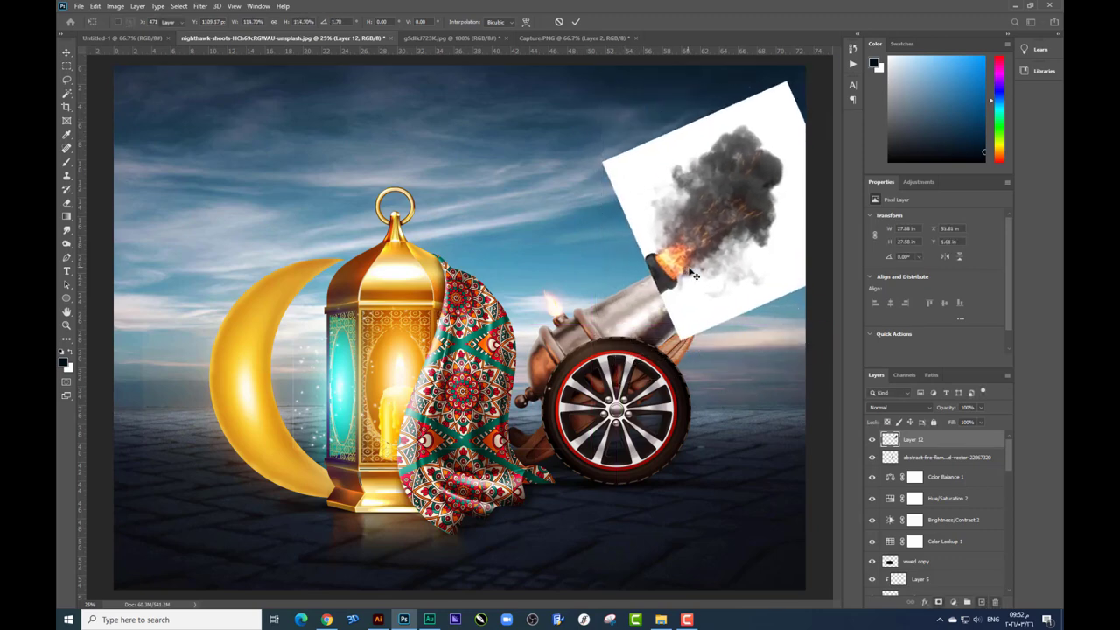
# Step: Keep Layer 12 on Normal blending and line the smoke up with the cannon's muzzle
pyautogui.click(899, 408)
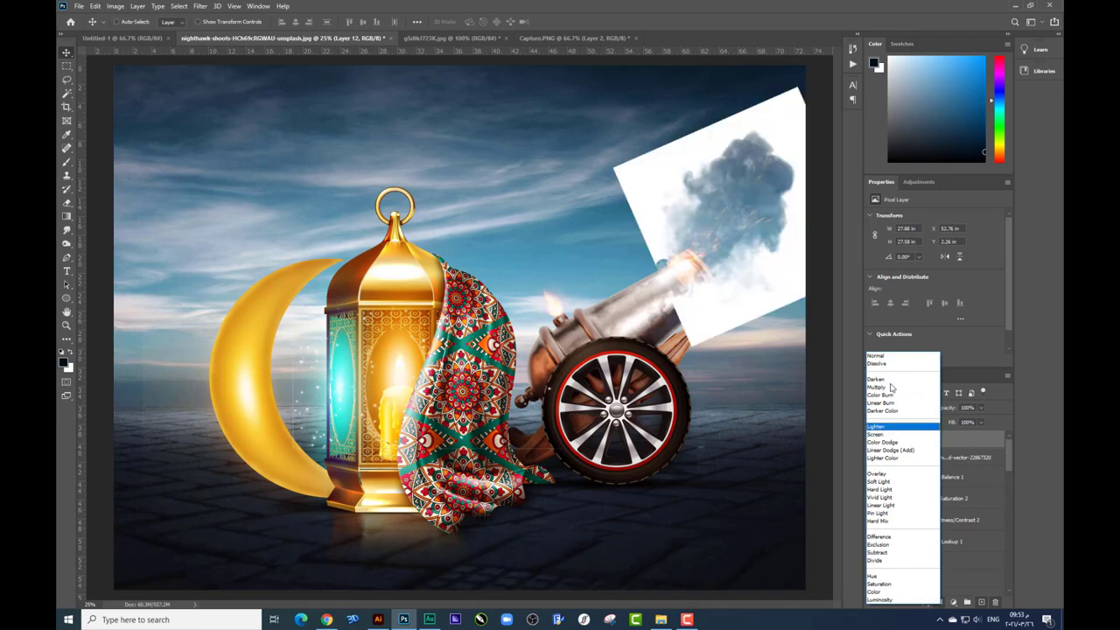
pyautogui.click(879, 357)
pyautogui.moveTo(647, 260); pyautogui.dragTo(555, 273)
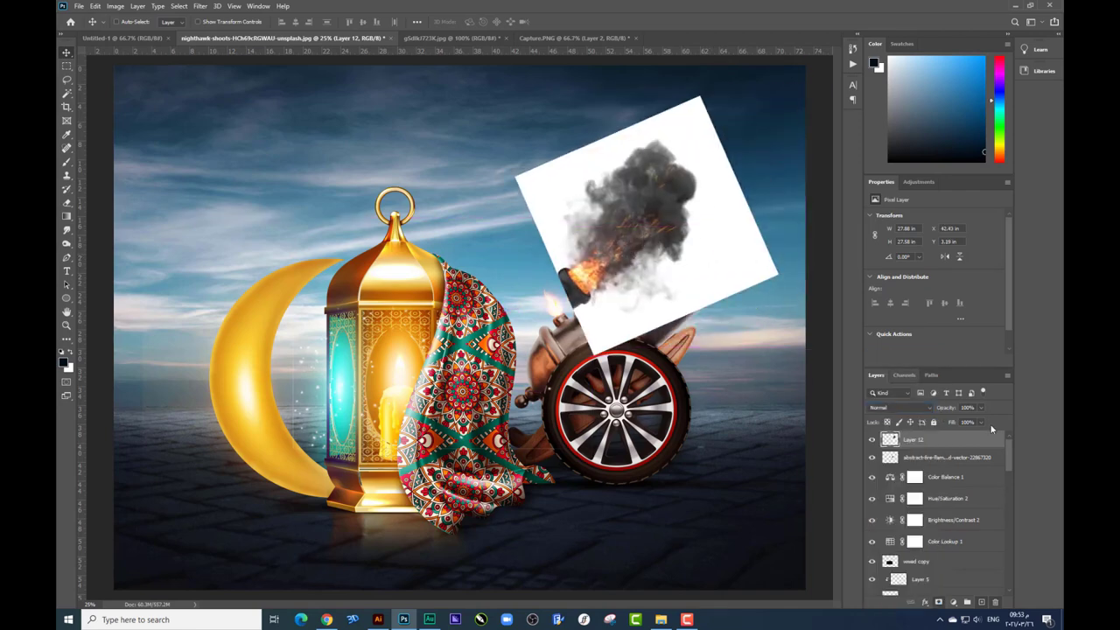
# Step: Adjust Layer 12's Blend If sliders so the smoke's white background disappears
pyautogui.rightClick(943, 439)
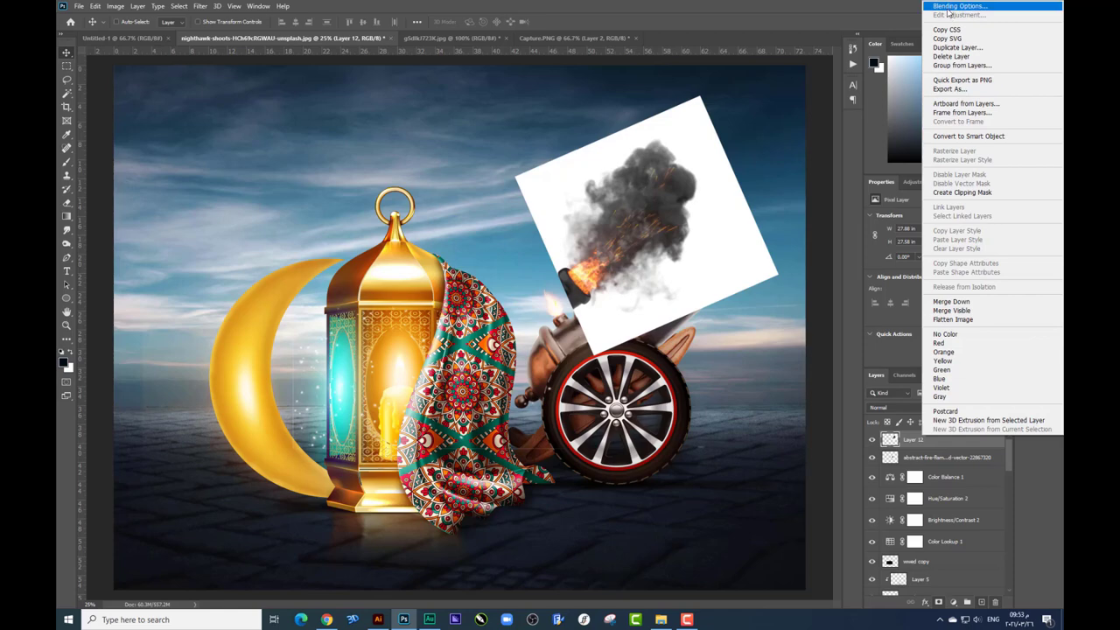
pyautogui.click(873, 86)
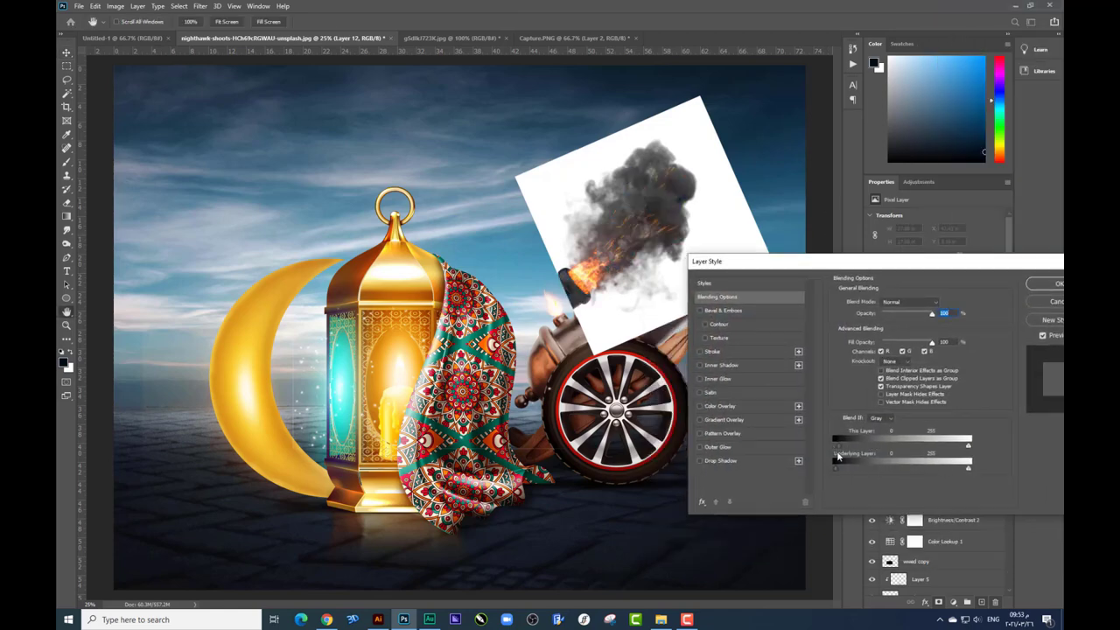
pyautogui.moveTo(878, 468); pyautogui.dragTo(838, 468)
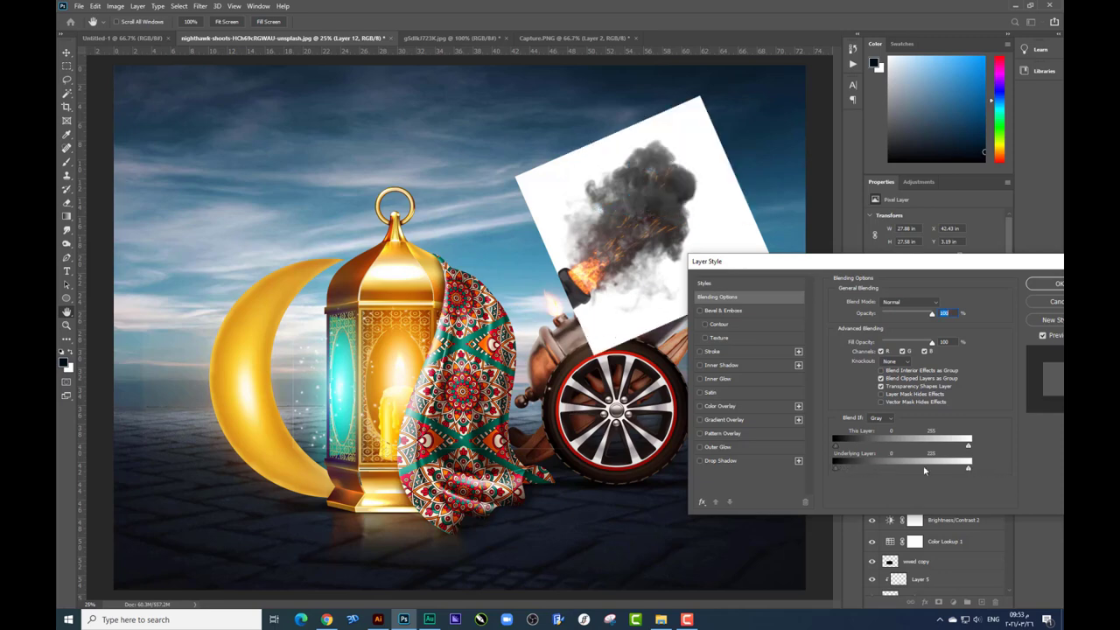
pyautogui.moveTo(968, 469)
pyautogui.mouseDown()
pyautogui.moveTo(953, 445)
pyautogui.moveTo(914, 446)
pyautogui.mouseUp()
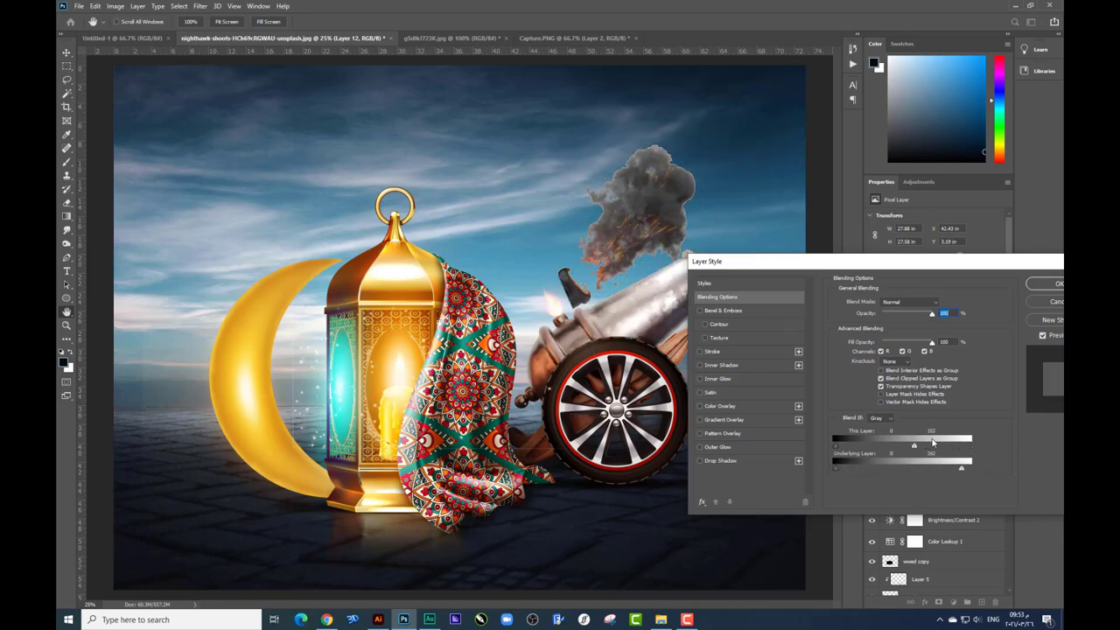
pyautogui.moveTo(915, 446)
pyautogui.mouseDown()
pyautogui.moveTo(968, 446)
pyautogui.moveTo(930, 449)
pyautogui.mouseUp()
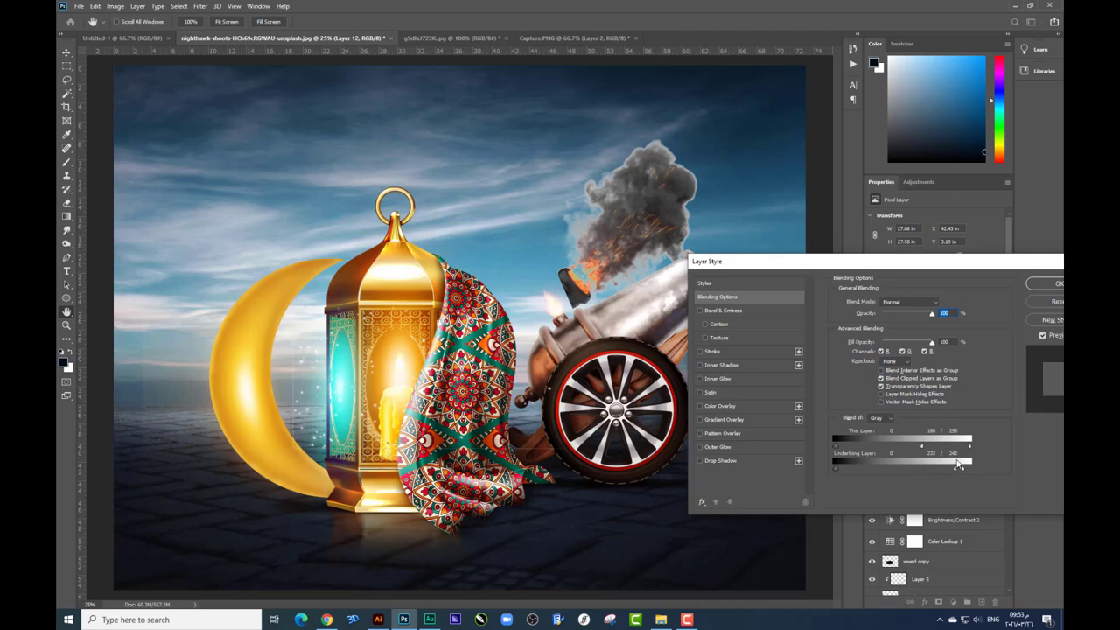
pyautogui.moveTo(835, 446); pyautogui.dragTo(857, 446)
pyautogui.click(1033, 291)
# Step: Move the smoke up-left and add a Brightness/Contrast adjustment that darkens it
pyautogui.moveTo(695, 223); pyautogui.dragTo(647, 201)
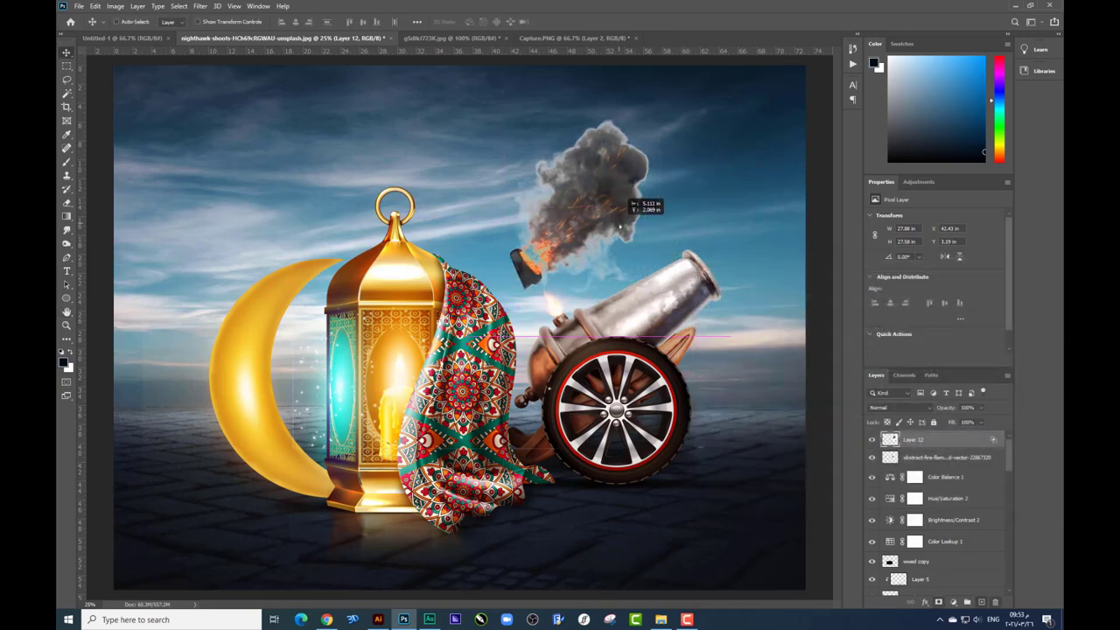
pyautogui.click(953, 602)
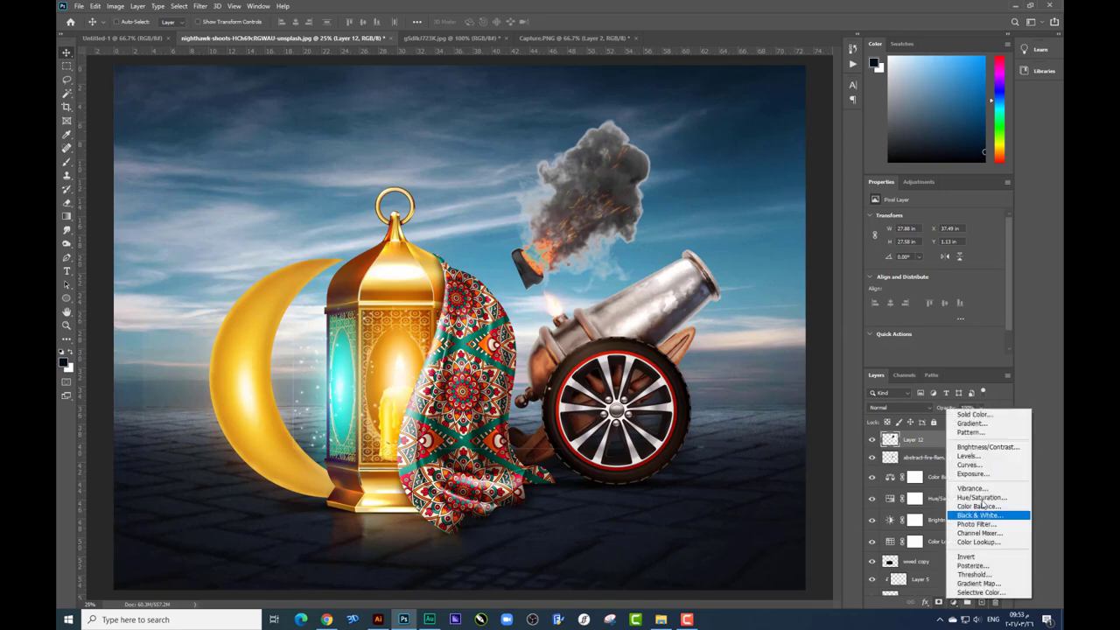
pyautogui.click(987, 447)
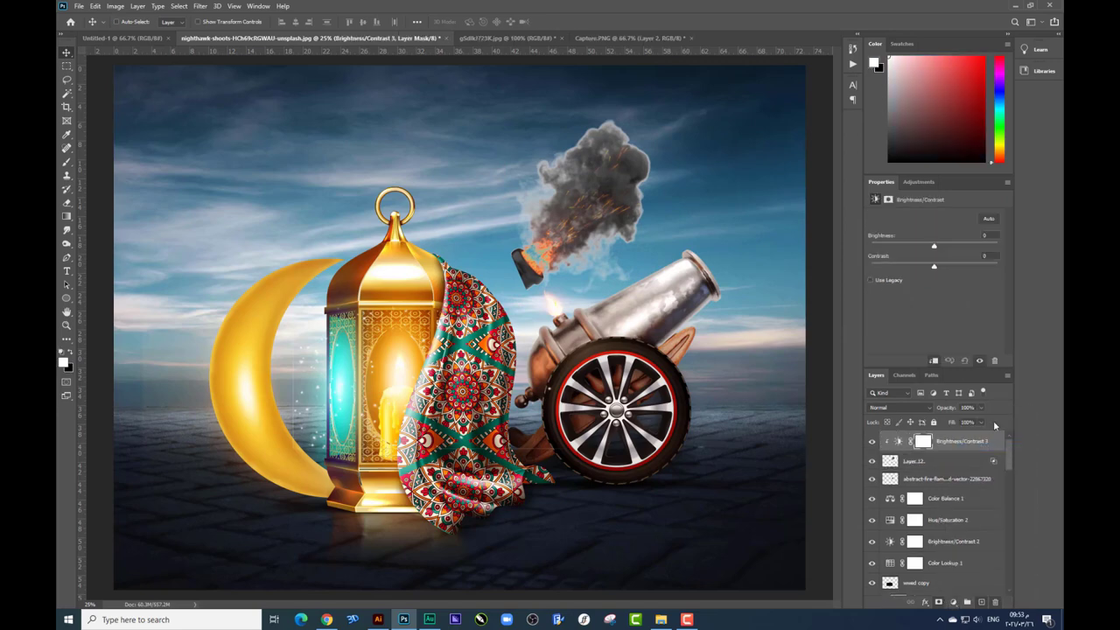
pyautogui.click(956, 266)
pyautogui.moveTo(960, 245)
pyautogui.mouseDown()
pyautogui.moveTo(903, 245)
pyautogui.moveTo(921, 249)
pyautogui.mouseUp()
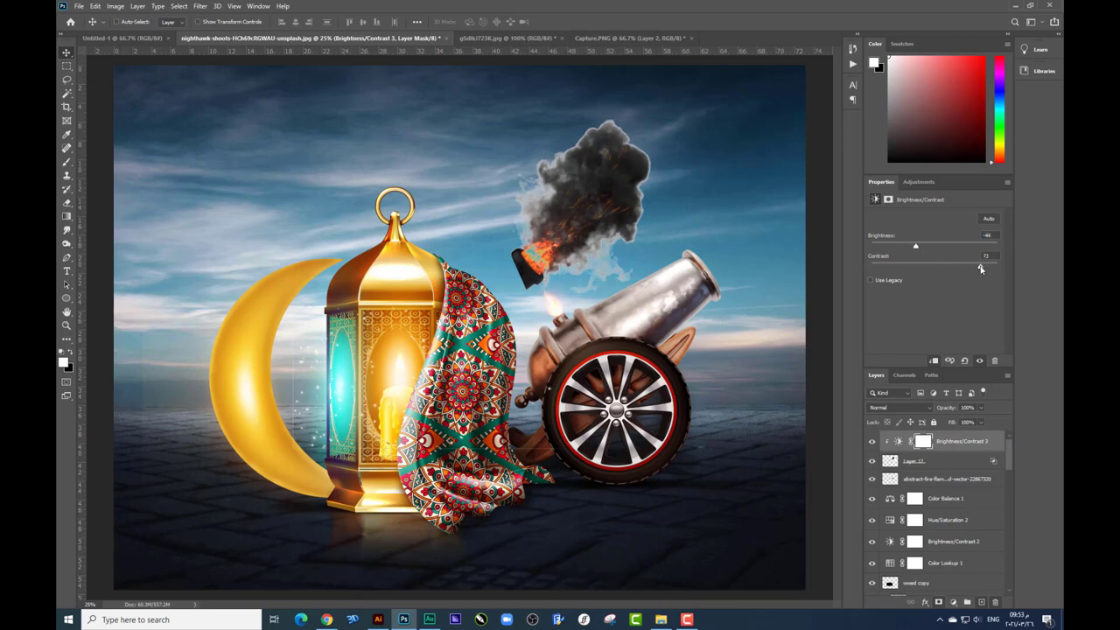
# Step: Shift the smoke slightly and add a second Brightness/Contrast (brightness -150, contrast -27)
pyautogui.click(932, 464)
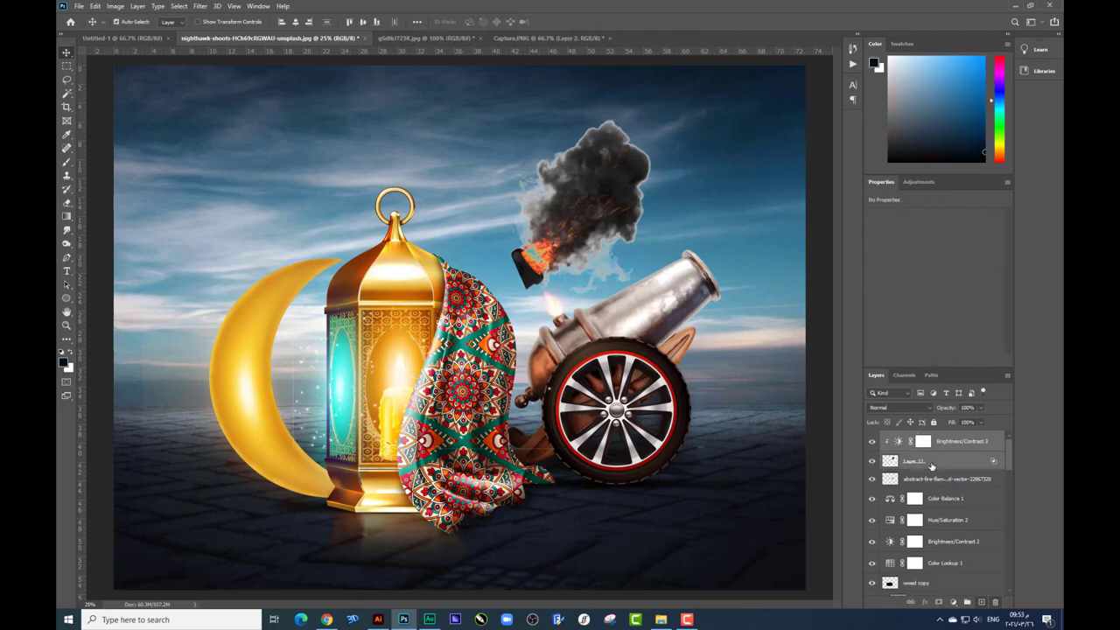
pyautogui.click(891, 407)
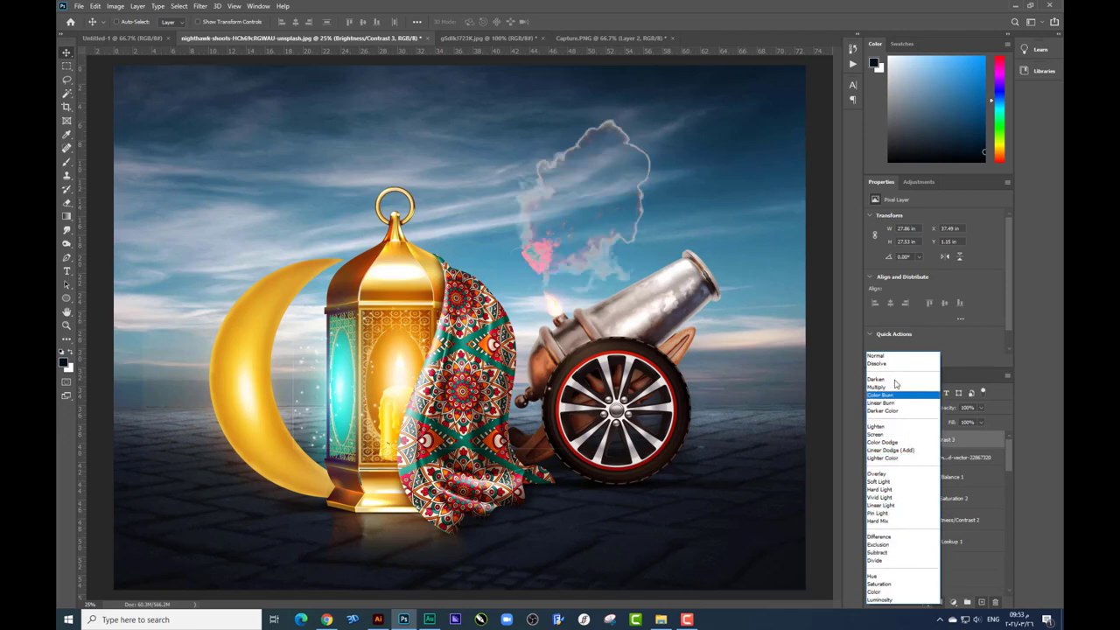
pyautogui.press('Escape')
pyautogui.moveTo(657, 257); pyautogui.dragTo(652, 265)
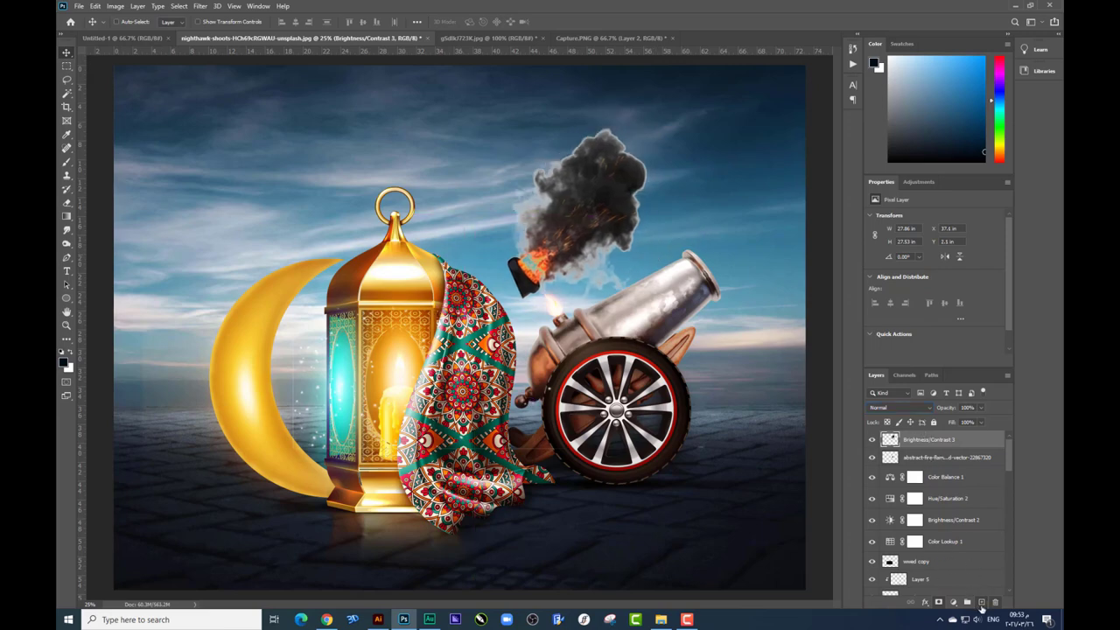
pyautogui.click(952, 601)
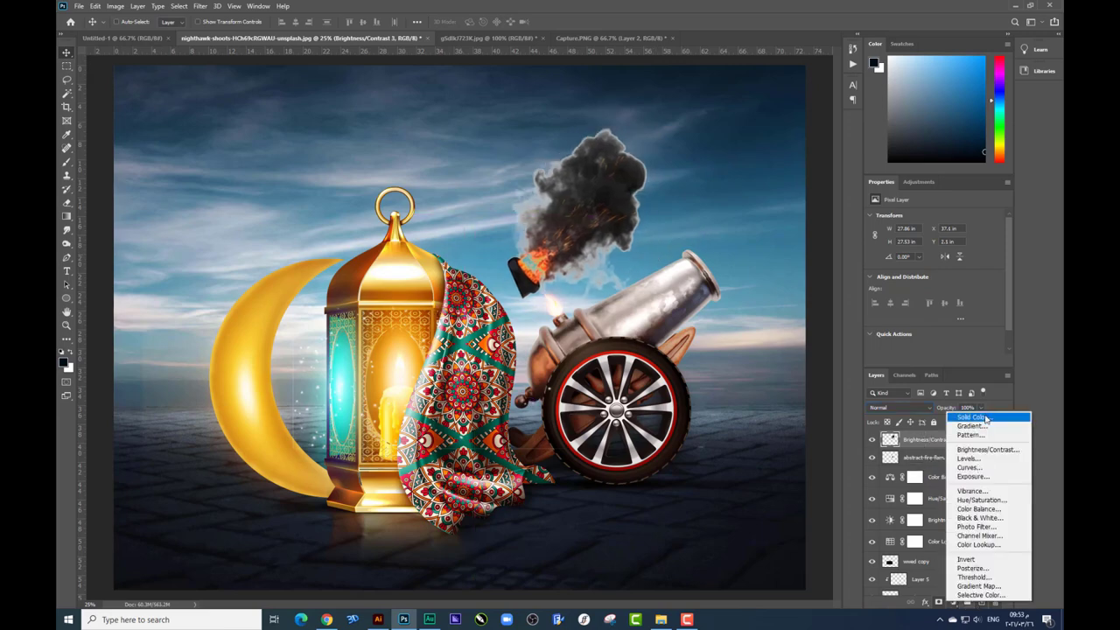
pyautogui.click(985, 451)
pyautogui.moveTo(934, 245); pyautogui.dragTo(909, 246)
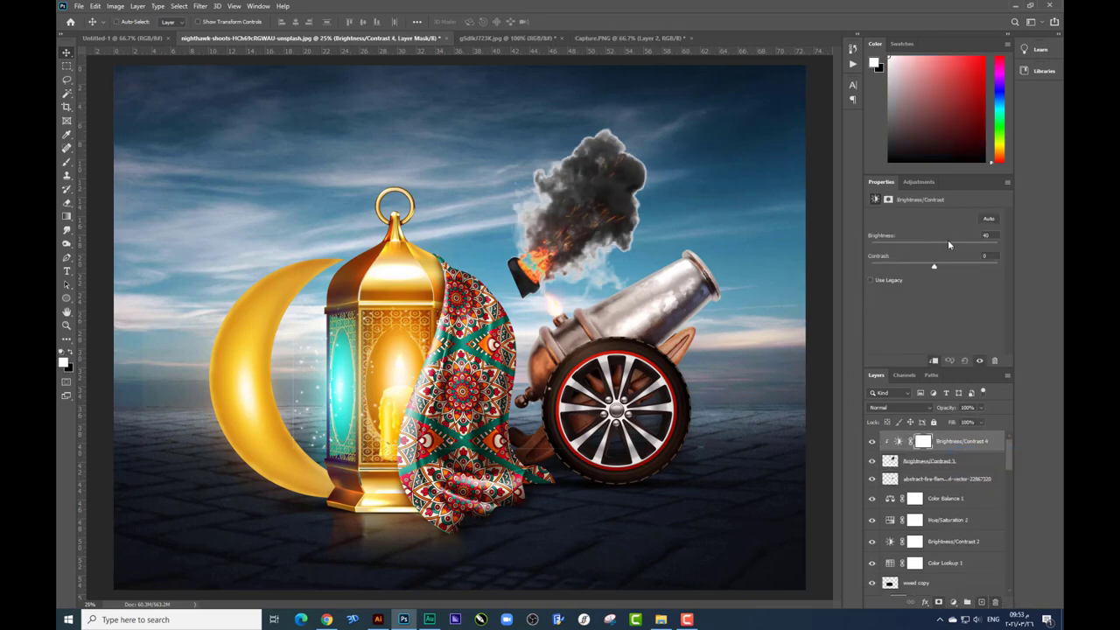
pyautogui.moveTo(965, 271)
pyautogui.mouseDown()
pyautogui.moveTo(916, 269)
pyautogui.moveTo(906, 246)
pyautogui.mouseUp()
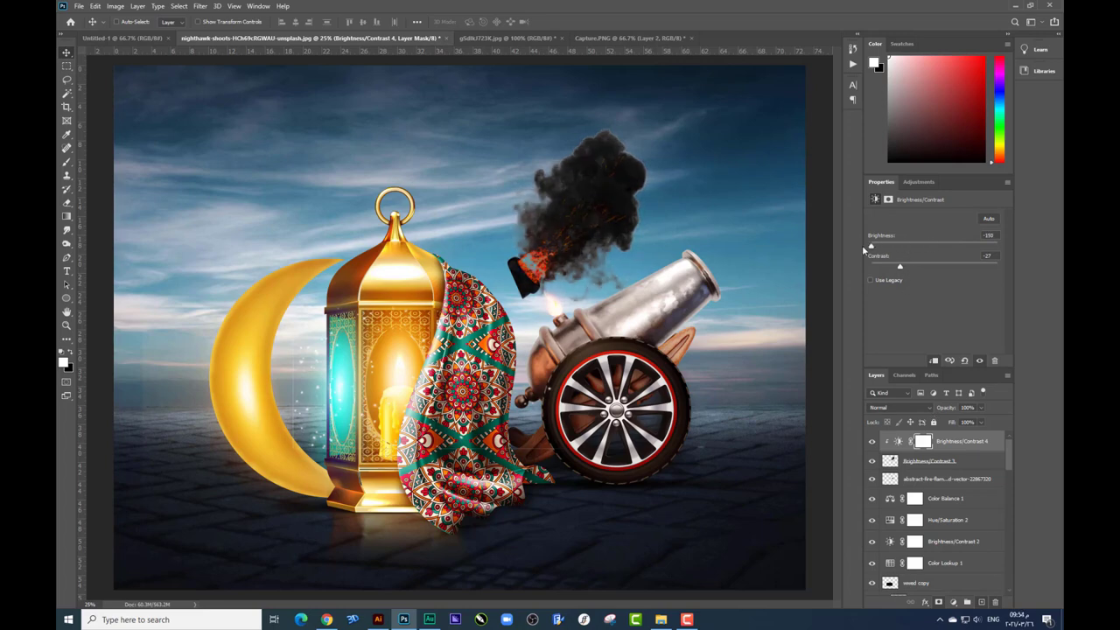
pyautogui.click(952, 463)
# Step: Merge the adjustment into the smoke, then add Levels (input white 131, output white 176) and merge it
pyautogui.hotkey('ctrl', 'e')
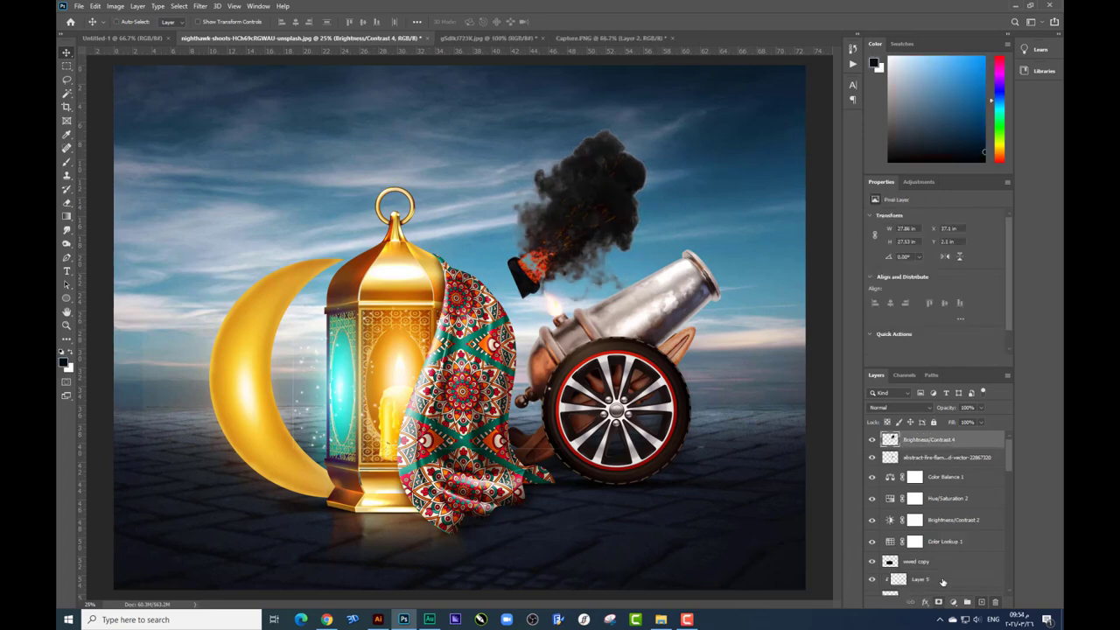
pyautogui.click(953, 602)
pyautogui.click(969, 421)
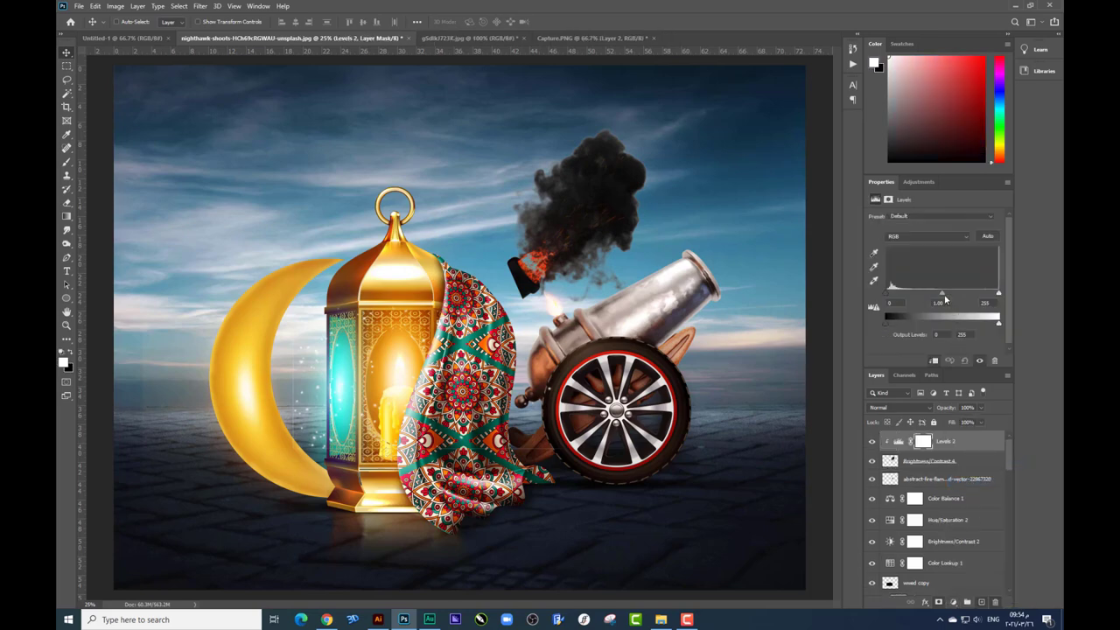
pyautogui.moveTo(941, 292); pyautogui.dragTo(929, 292)
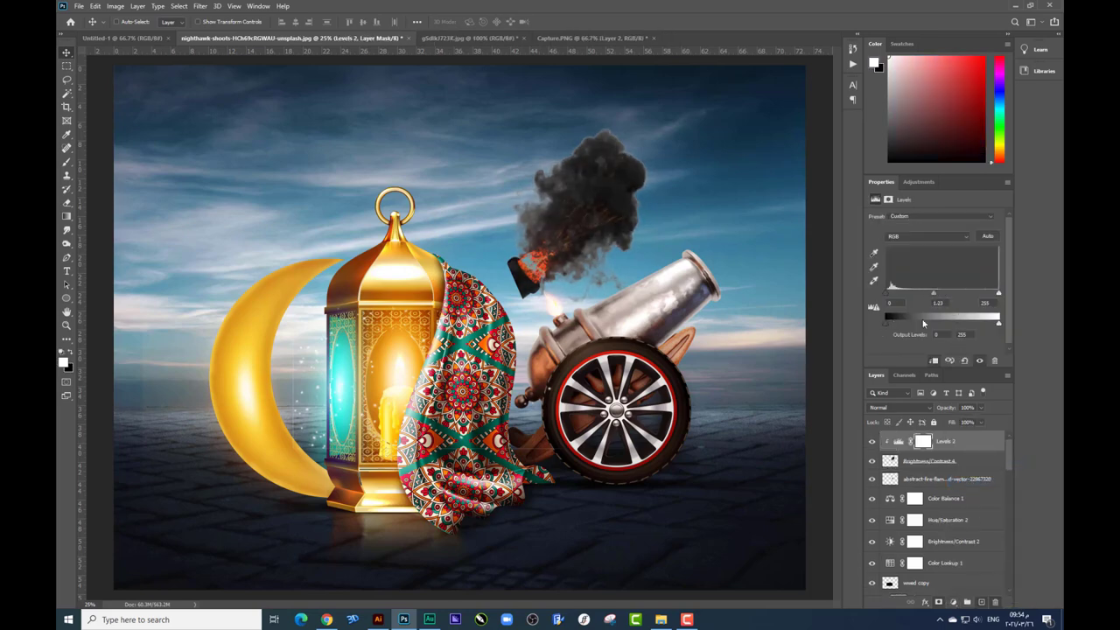
pyautogui.moveTo(998, 324); pyautogui.dragTo(963, 324)
pyautogui.moveTo(891, 289); pyautogui.dragTo(896, 292)
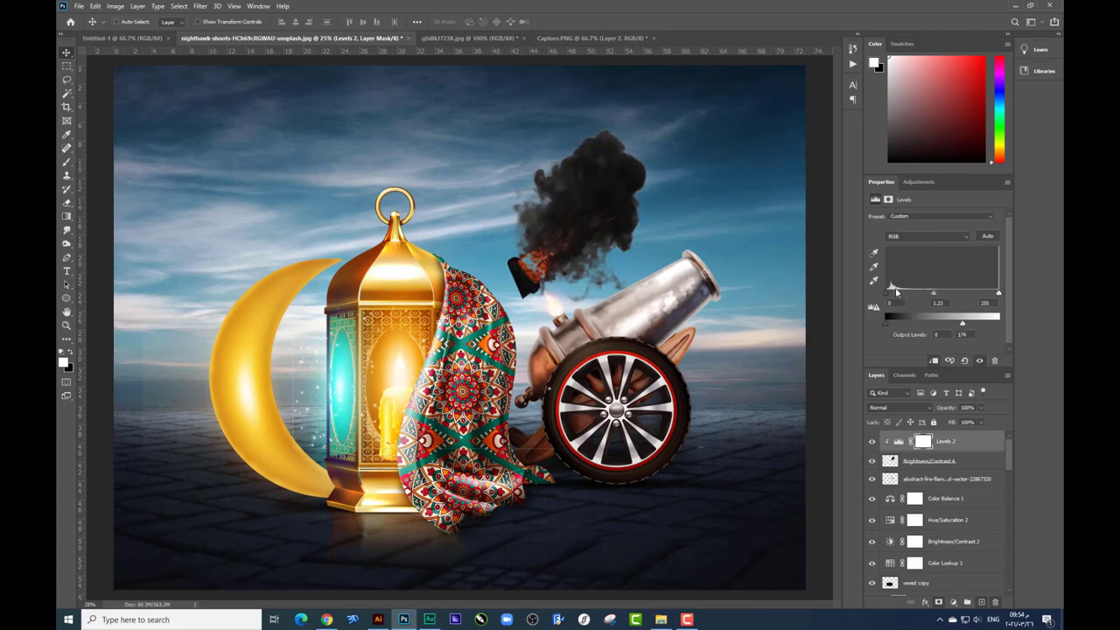
pyautogui.moveTo(987, 296); pyautogui.dragTo(941, 294)
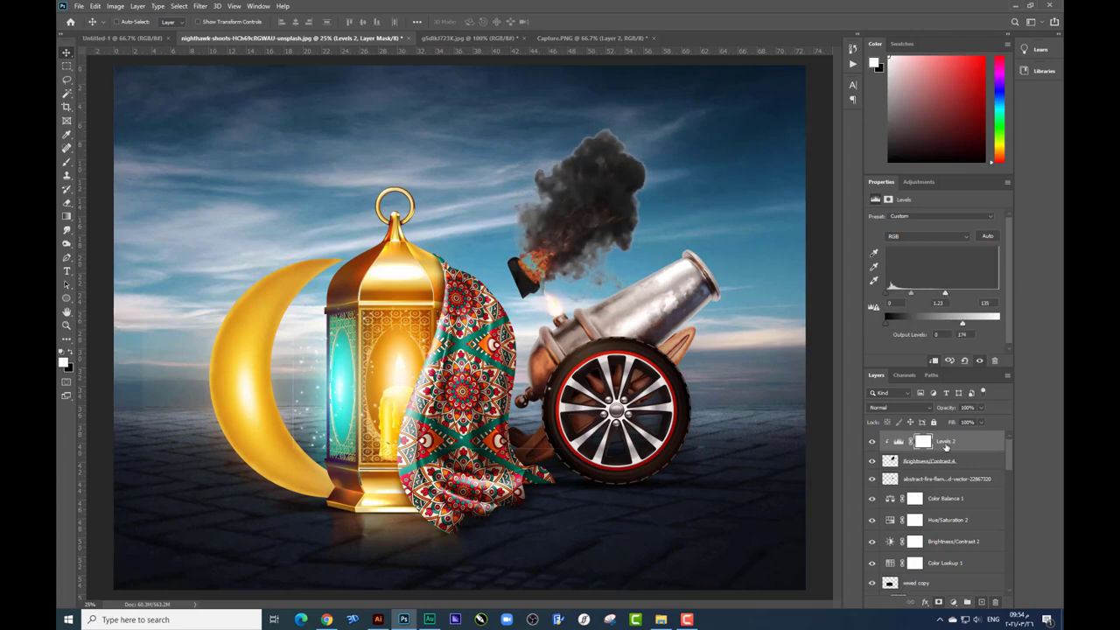
pyautogui.hotkey('ctrl', 'e')
pyautogui.click(902, 407)
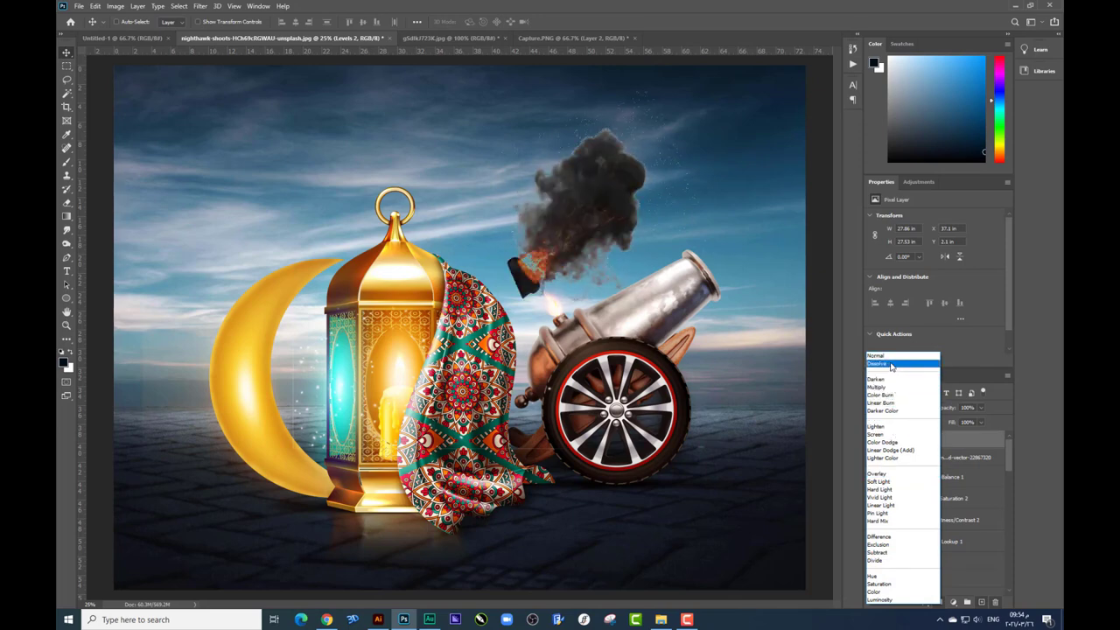
# Step: Try Dissolve and then Multiply blending on the smoke, adjusting its Blend If sliders
pyautogui.click(892, 366)
pyautogui.rightClick(931, 447)
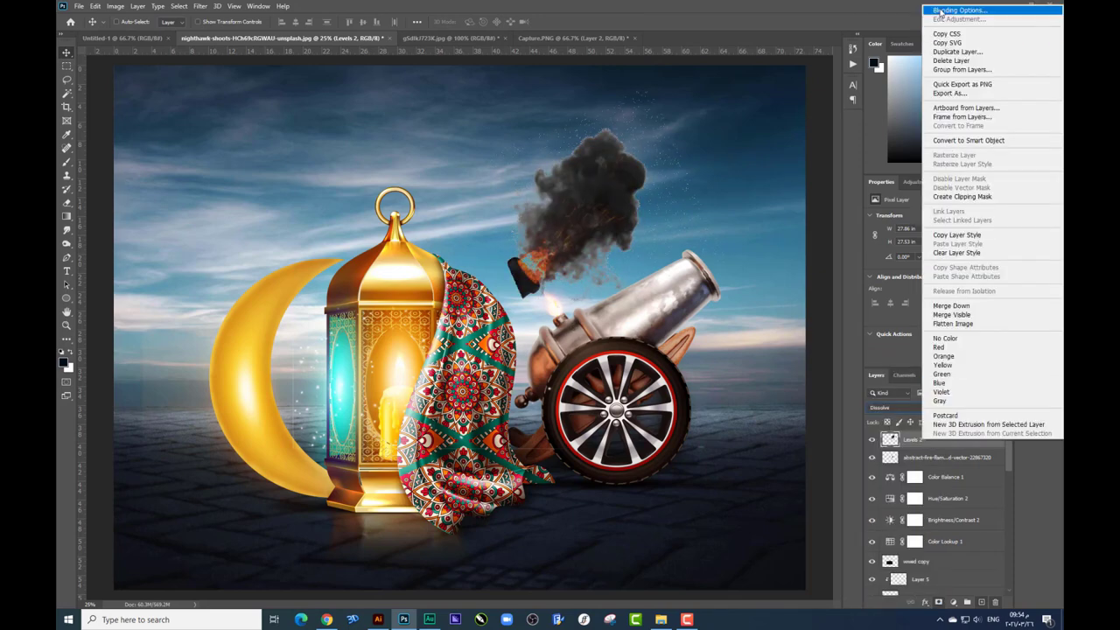
pyautogui.click(766, 342)
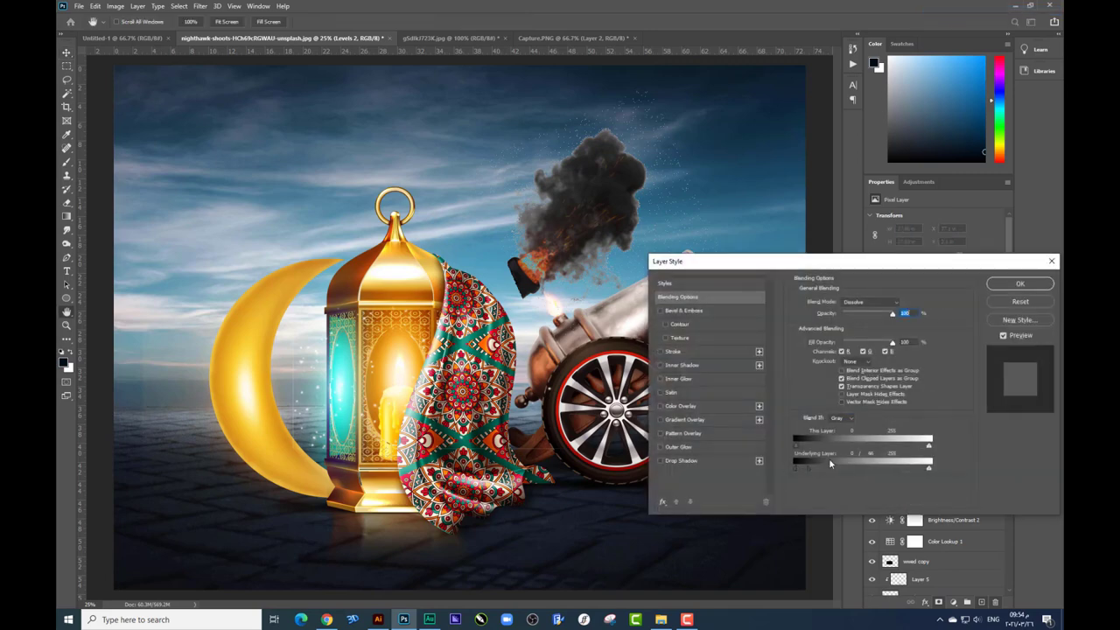
pyautogui.moveTo(814, 465); pyautogui.dragTo(859, 465)
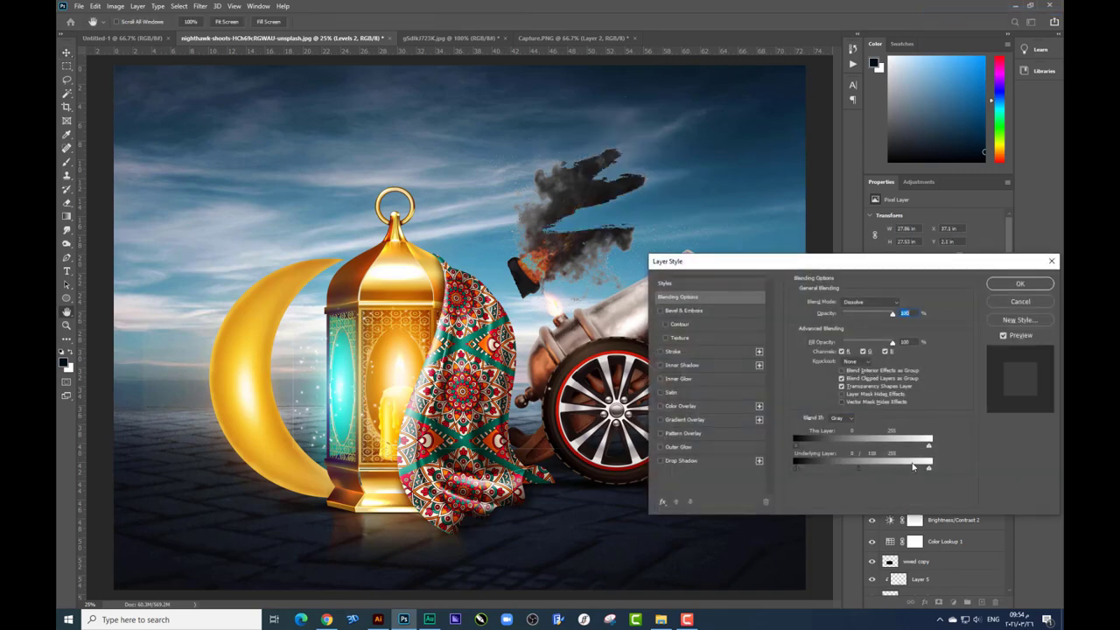
pyautogui.moveTo(928, 468); pyautogui.dragTo(796, 444)
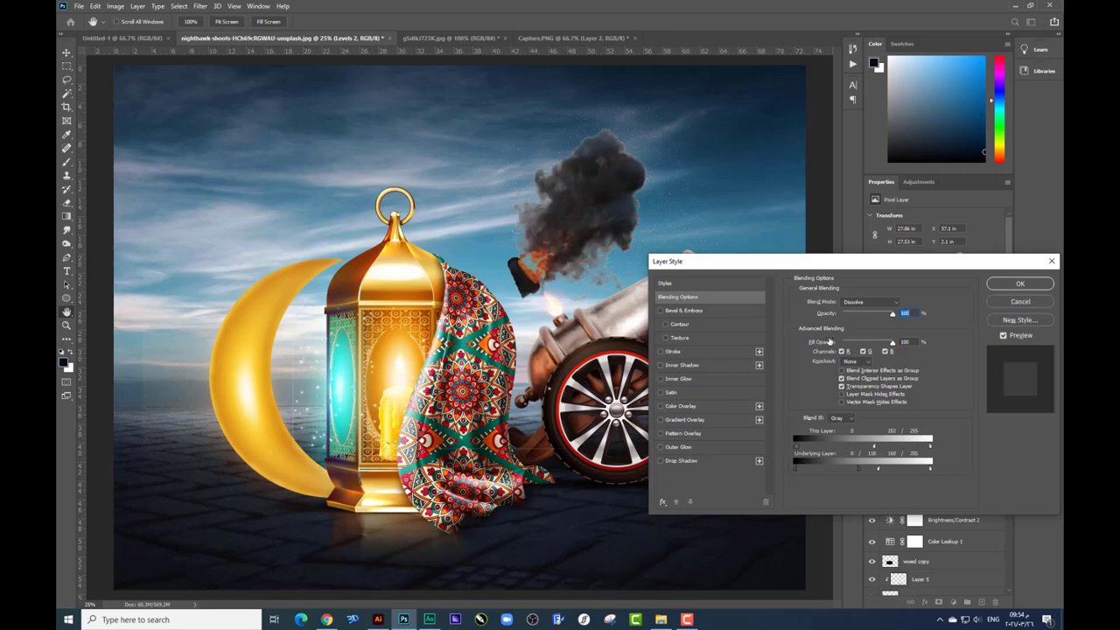
pyautogui.click(870, 302)
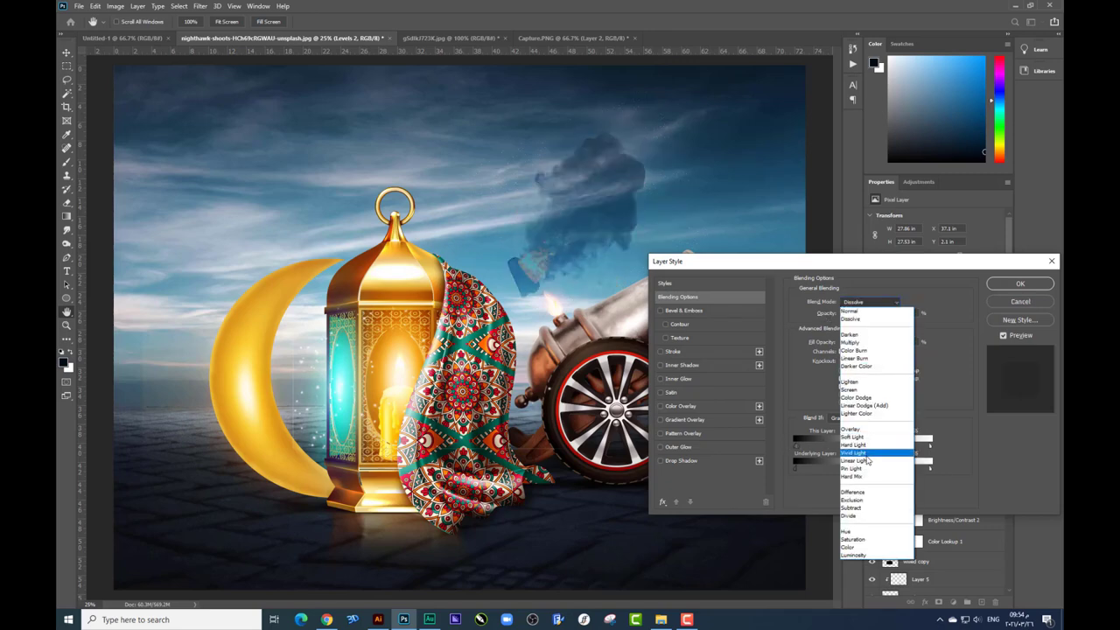
pyautogui.click(871, 342)
pyautogui.click(1010, 299)
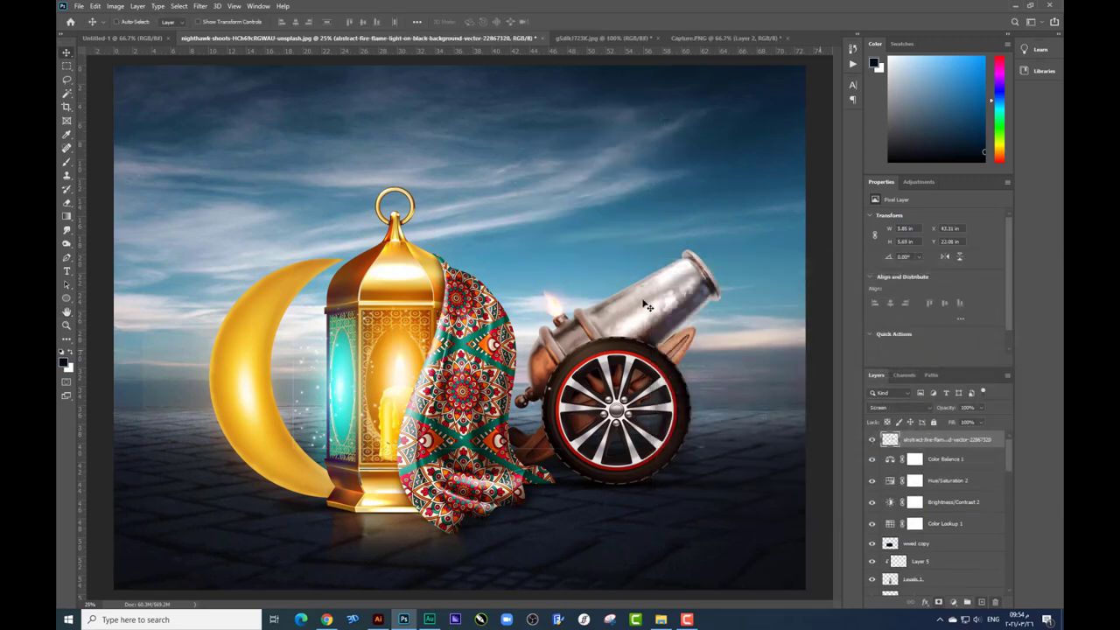
# Step: Bring Capture.PNG's smoke burst into the poster as Layer 12, enlarge it slightly and rotate it 180°
pyautogui.click(726, 39)
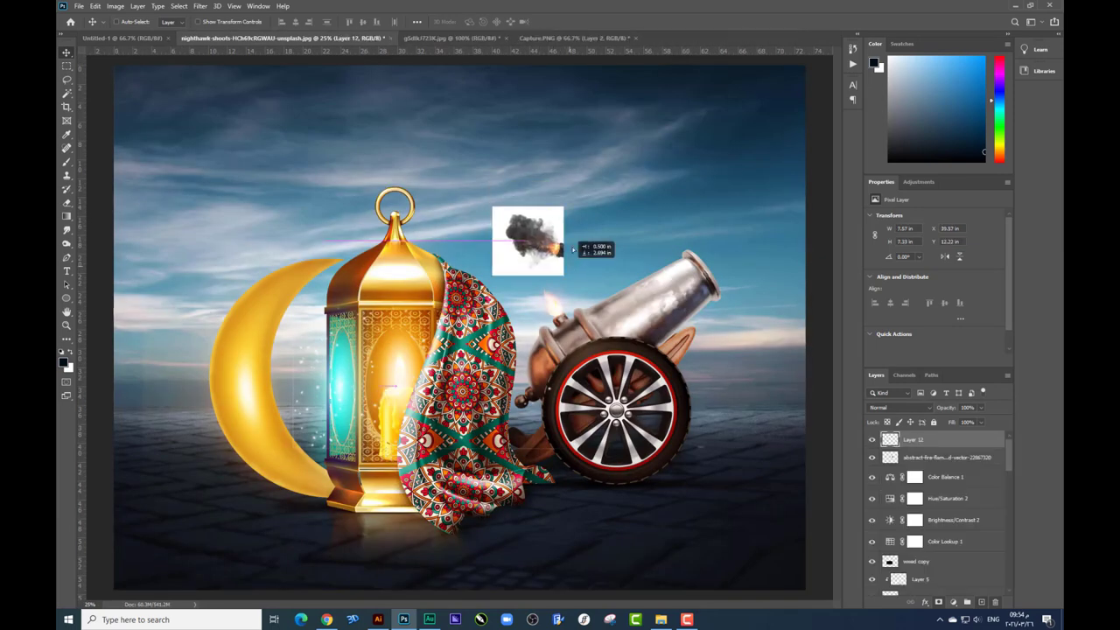
pyautogui.moveTo(523, 38); pyautogui.dragTo(538, 253)
pyautogui.hotkey('ctrl', 't')
pyautogui.moveTo(649, 173); pyautogui.dragTo(657, 163)
pyautogui.rightClick(601, 205)
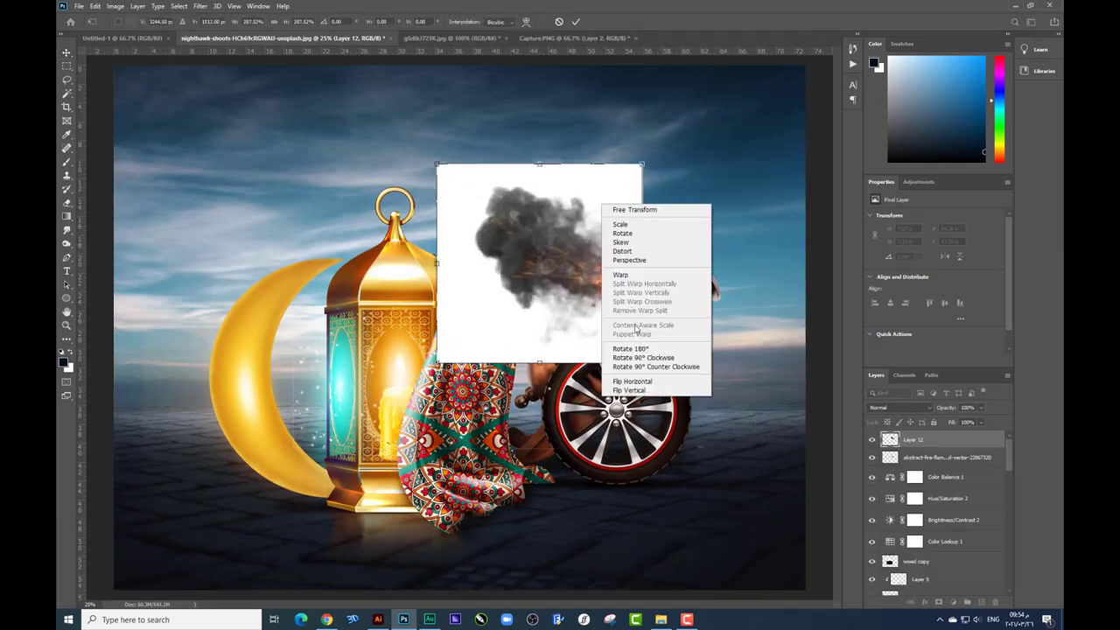
pyautogui.click(645, 349)
pyautogui.rightClick(643, 317)
# Step: Flip the smoke vertically, place it at the cannon muzzle, and Blend-If away its white background
pyautogui.click(630, 503)
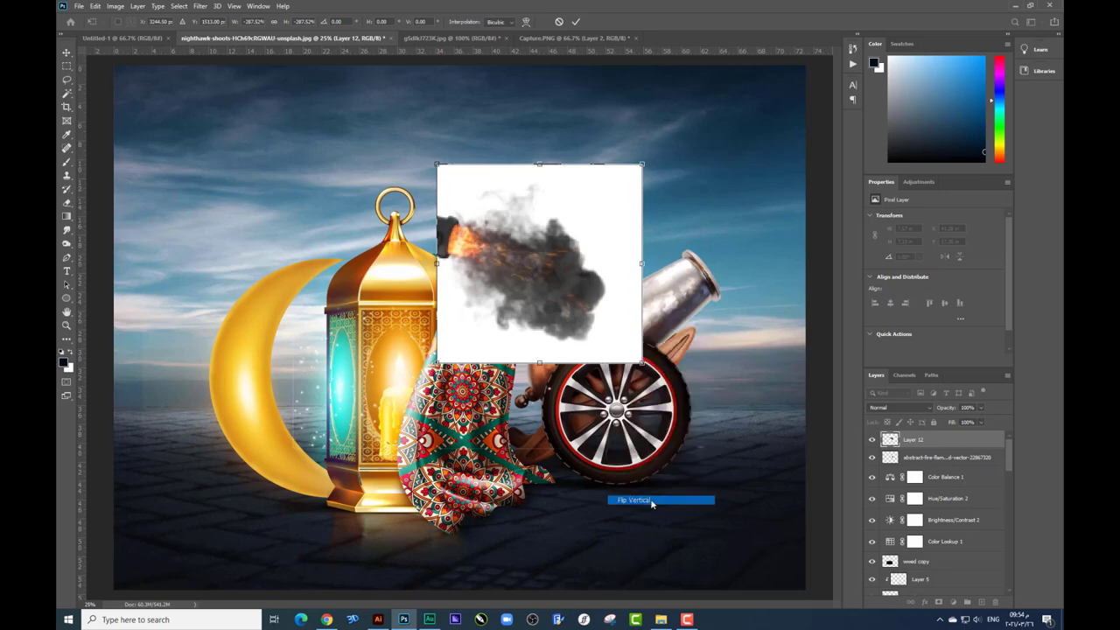
pyautogui.moveTo(545, 287); pyautogui.dragTo(568, 278)
pyautogui.rightClick(923, 440)
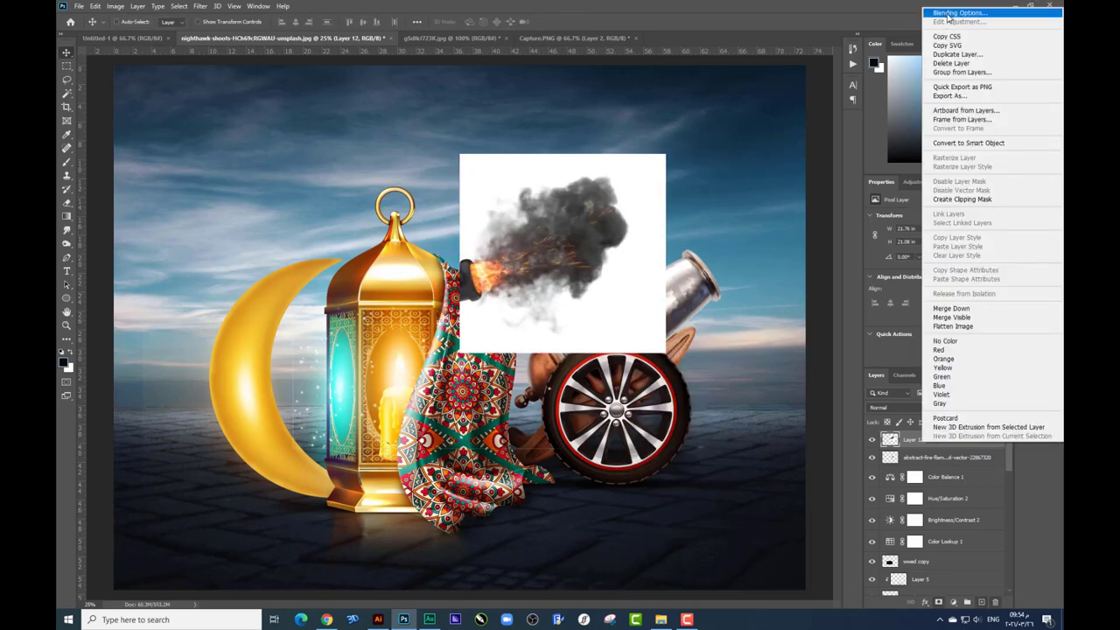
pyautogui.click(862, 254)
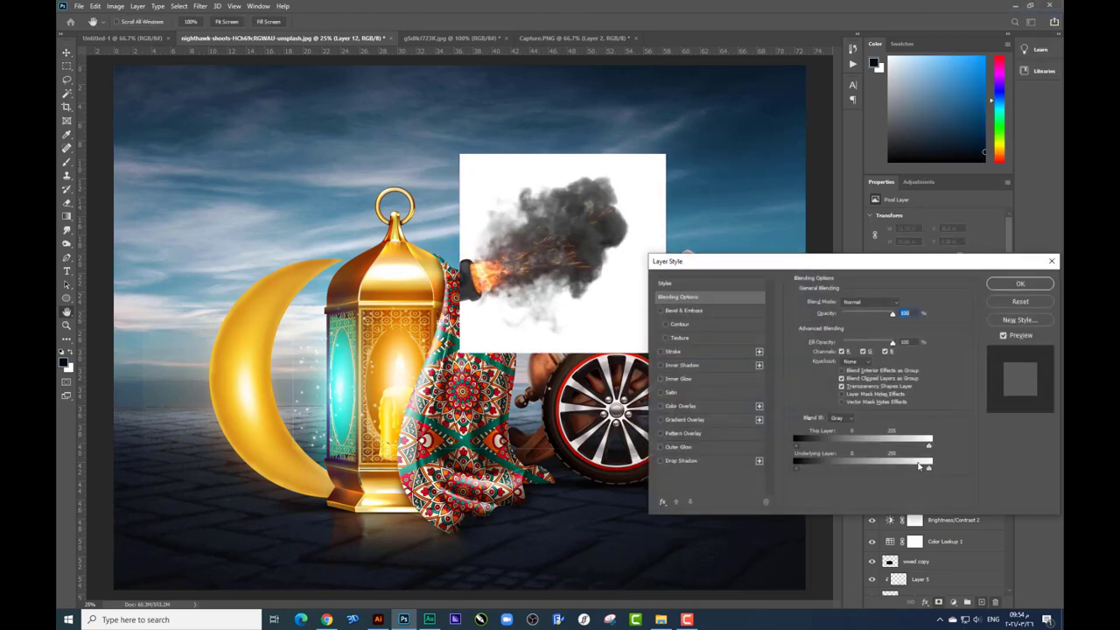
pyautogui.moveTo(897, 473); pyautogui.dragTo(841, 470)
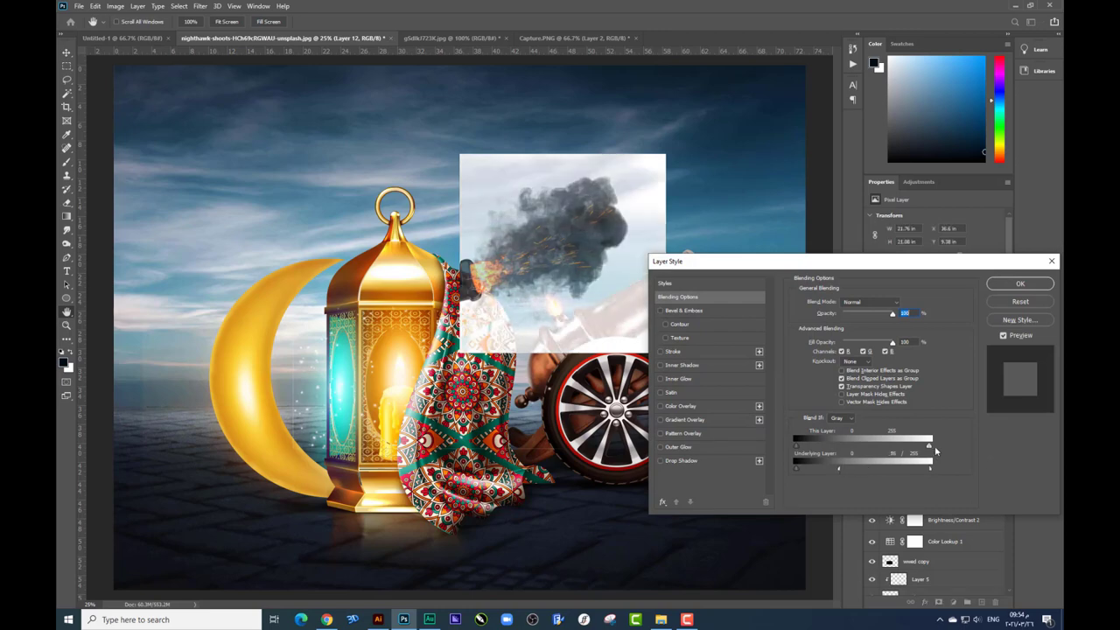
pyautogui.moveTo(930, 445); pyautogui.dragTo(848, 446)
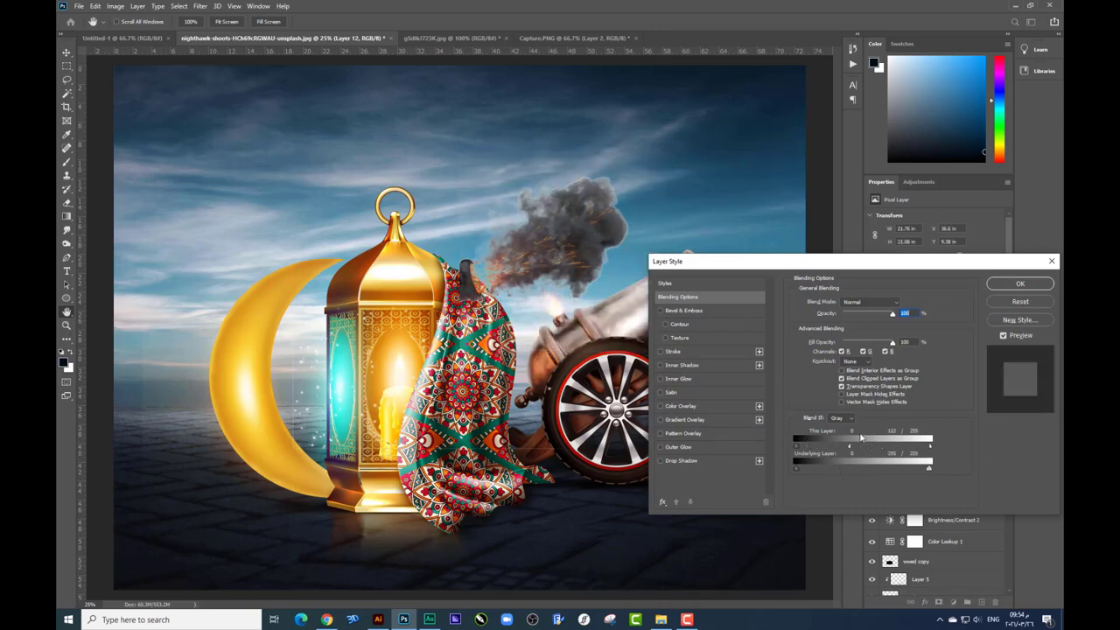
pyautogui.press('Return')
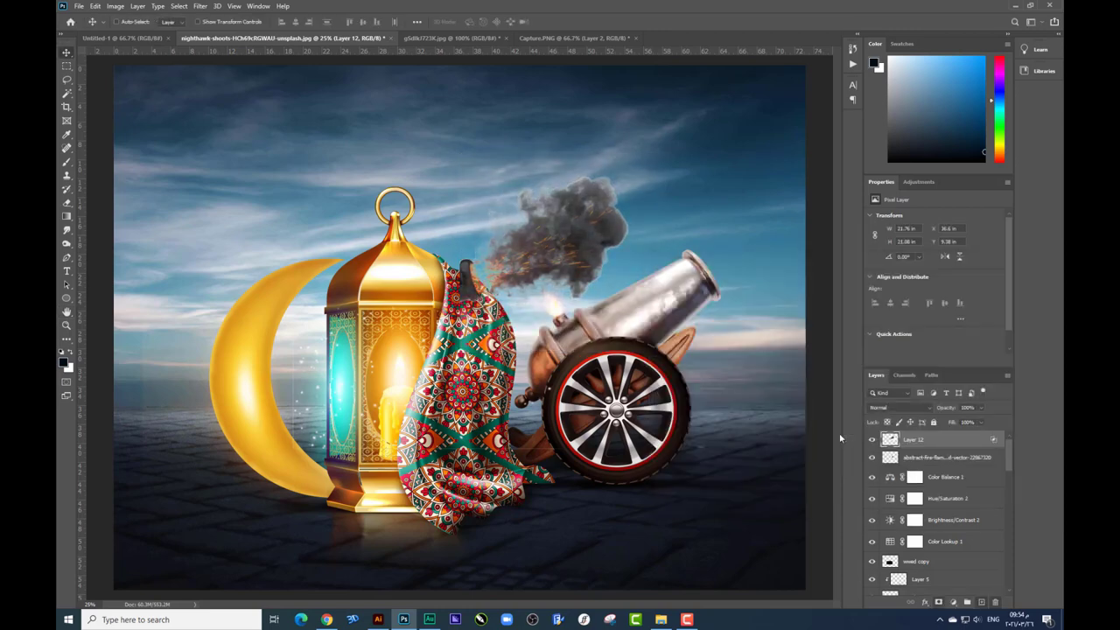
pyautogui.click(954, 603)
# Step: Brighten the smoke with a raised Curves adjustment and set the smoke layer to Screen
pyautogui.click(967, 471)
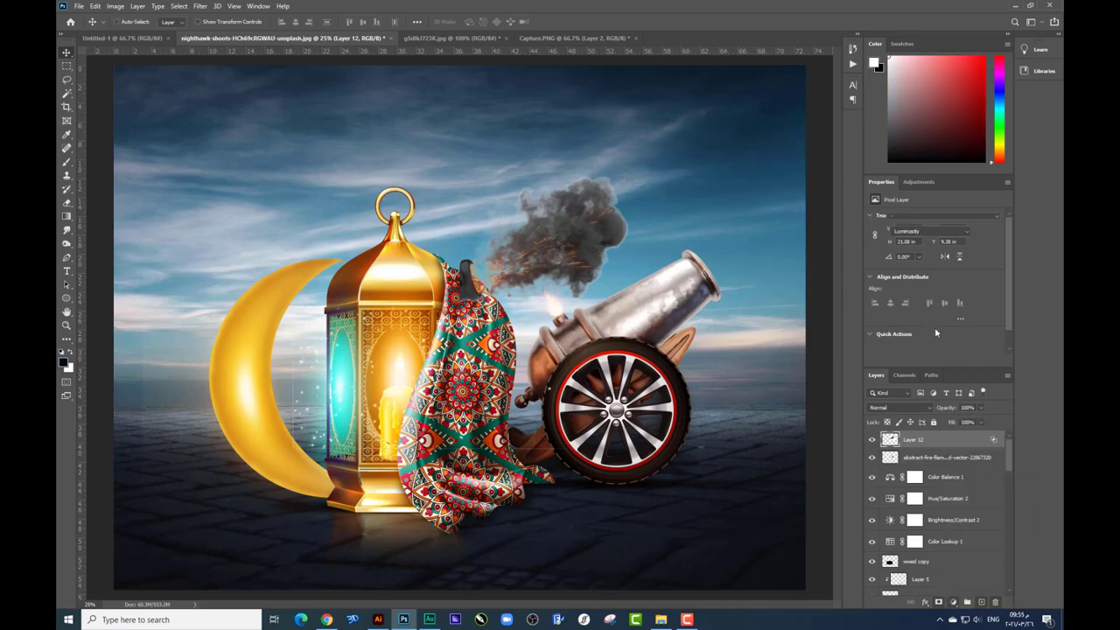
pyautogui.moveTo(944, 295)
pyautogui.mouseDown()
pyautogui.moveTo(945, 309)
pyautogui.moveTo(964, 260)
pyautogui.mouseUp()
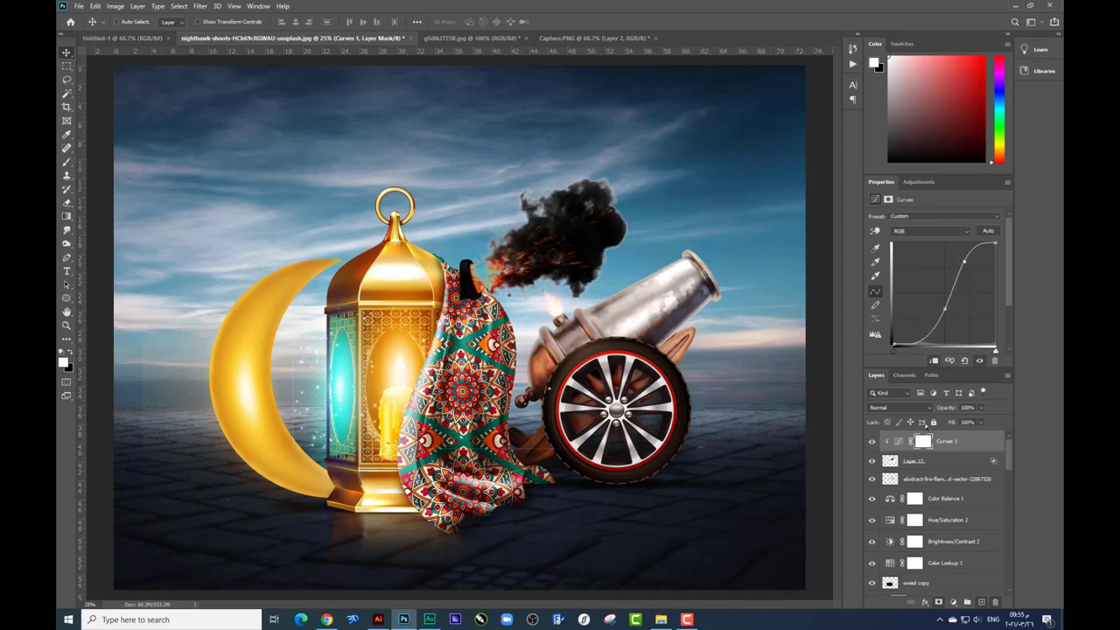
pyautogui.click(920, 462)
pyautogui.click(902, 408)
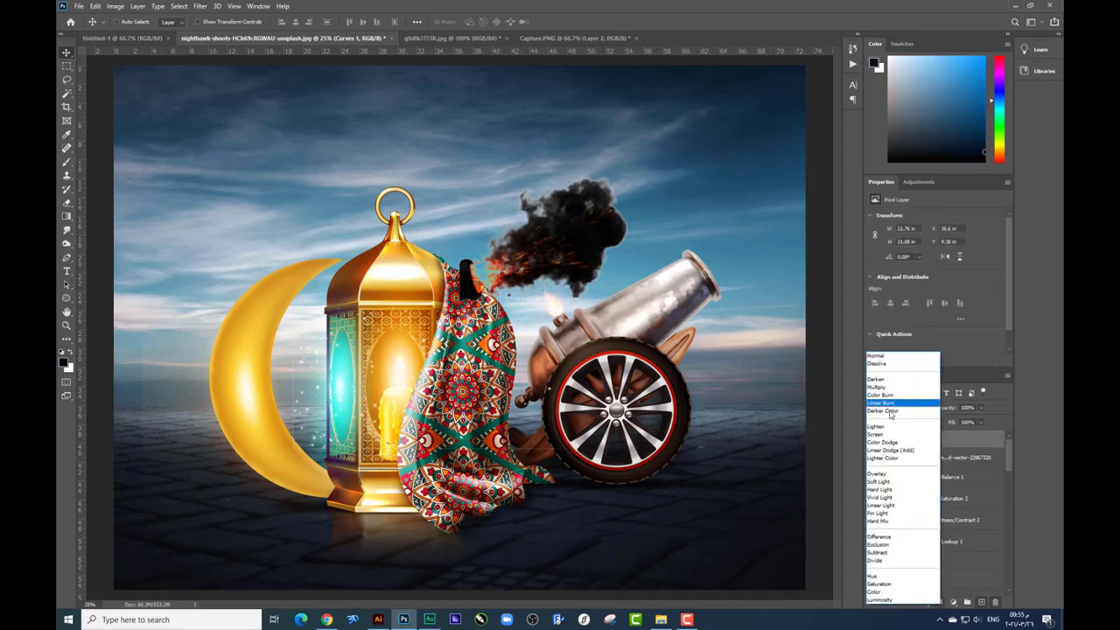
pyautogui.click(881, 434)
# Step: Move and rotate the Screen-blended smoke so it angles up-right from the muzzle
pyautogui.moveTo(569, 227); pyautogui.dragTo(744, 201)
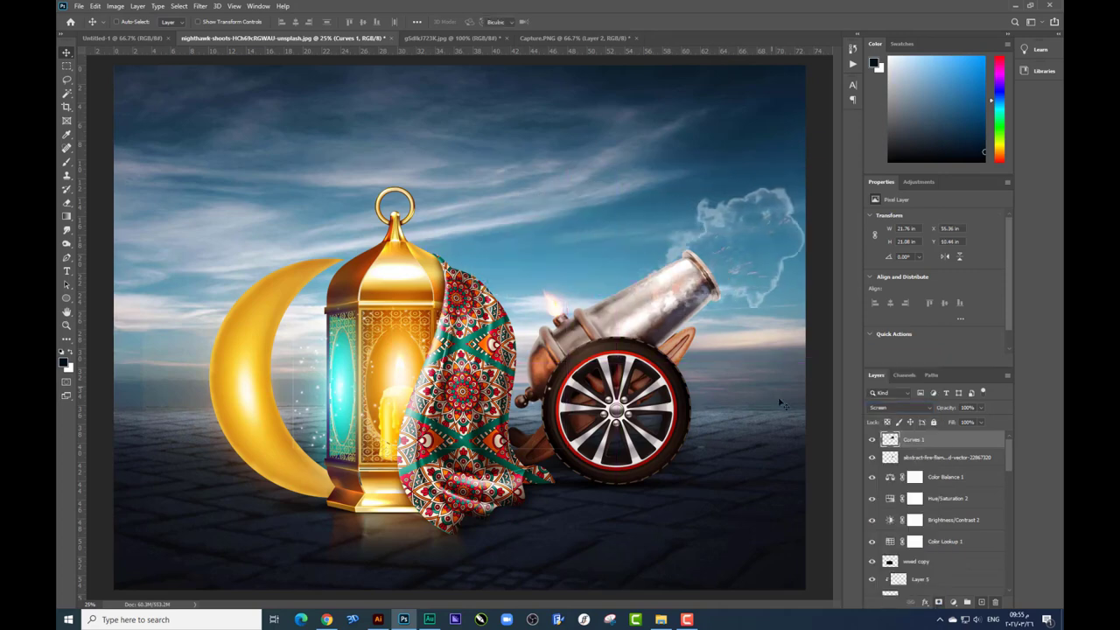
pyautogui.hotkey('ctrl', 't')
pyautogui.moveTo(823, 354); pyautogui.dragTo(757, 297)
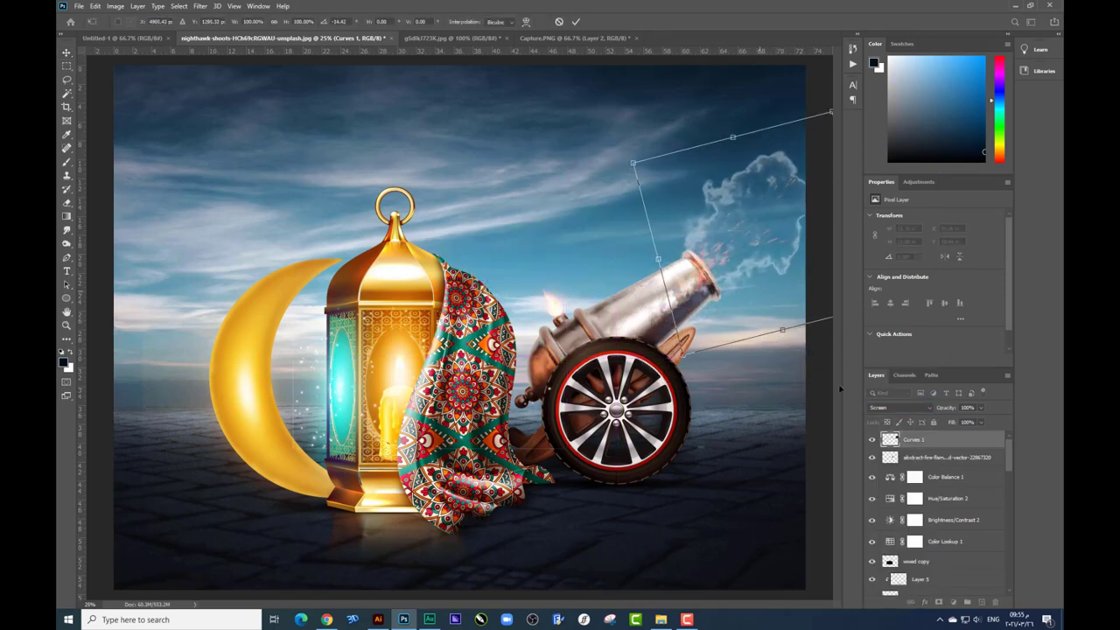
pyautogui.press('Return')
pyautogui.click(902, 408)
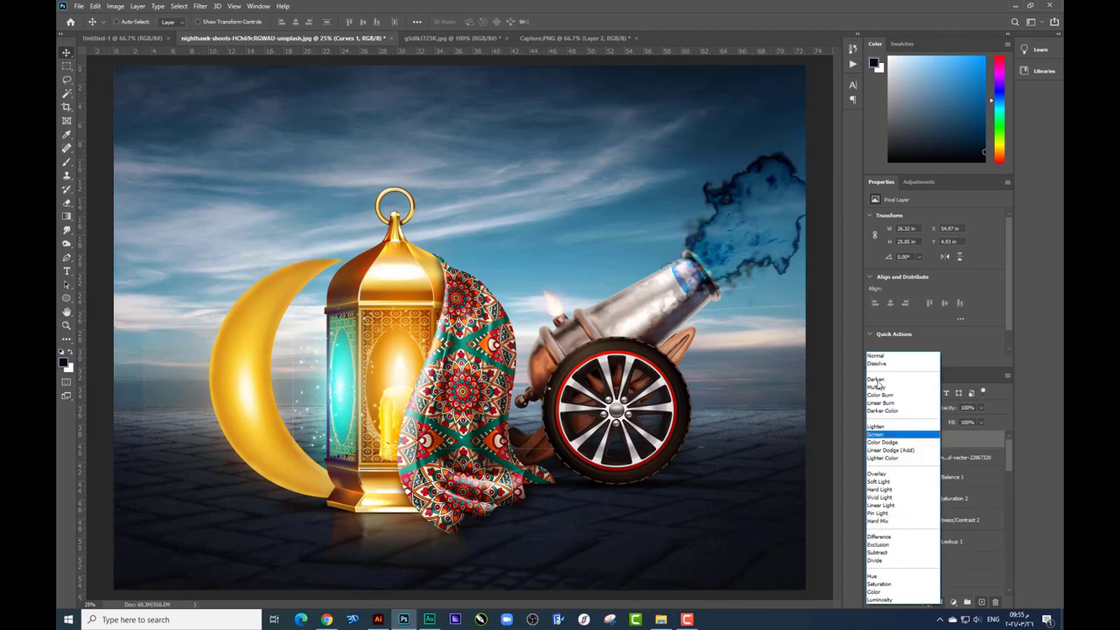
pyautogui.click(878, 435)
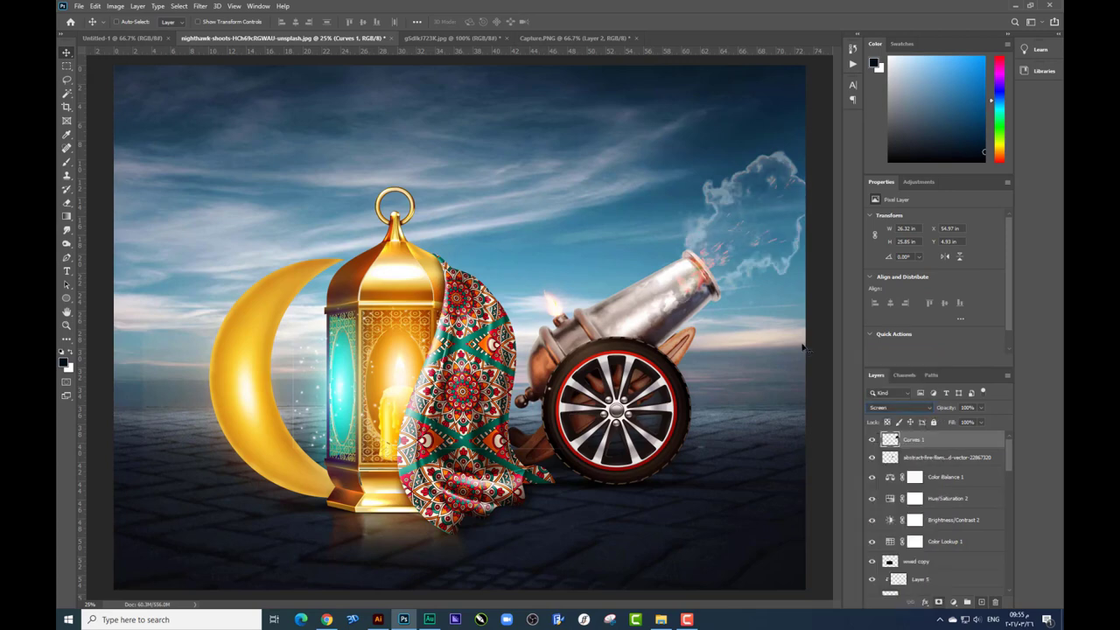
pyautogui.moveTo(774, 263); pyautogui.dragTo(775, 254)
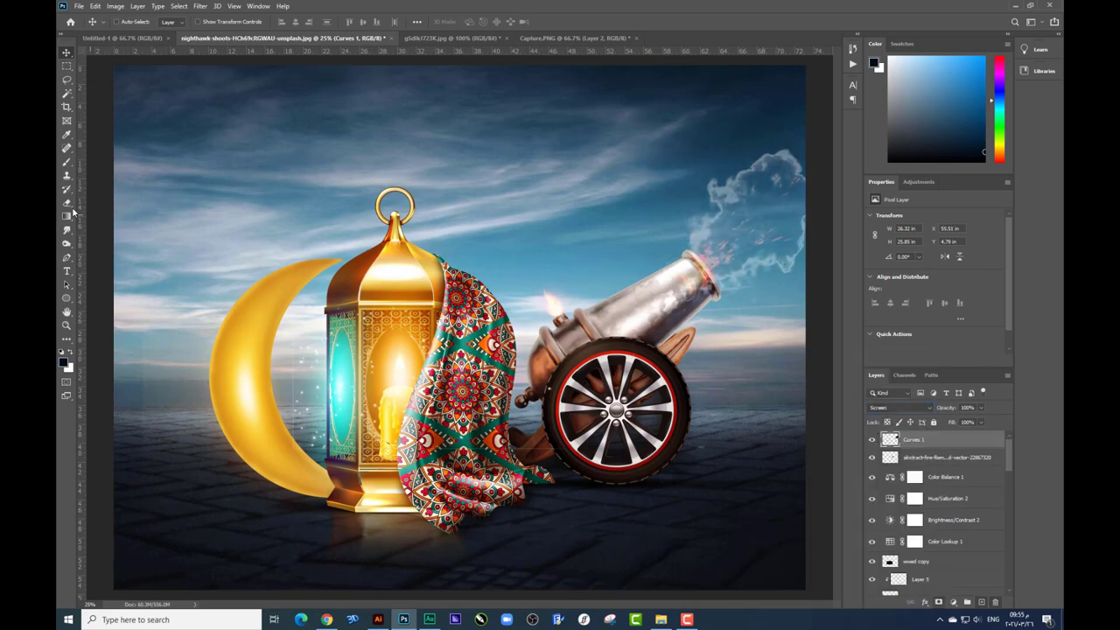
# Step: Try erasing the smoke and undo it, then drag the smoke JPG in from File Explorer
pyautogui.click(70, 205)
pyautogui.rightClick(758, 272)
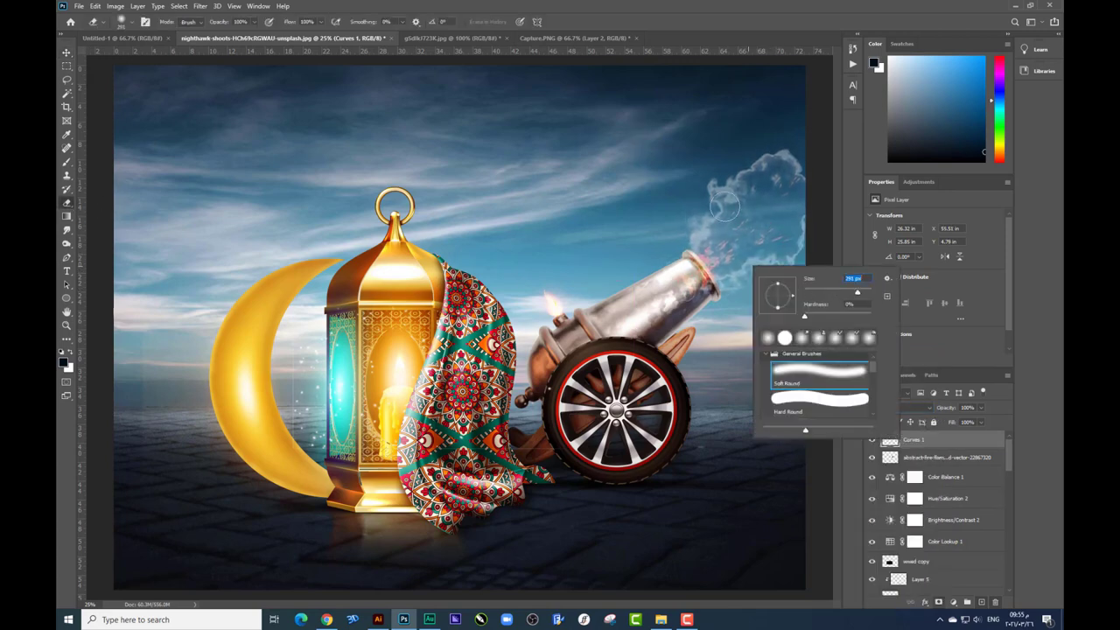
pyautogui.press('Return')
pyautogui.hotkey('ctrl', 'z')
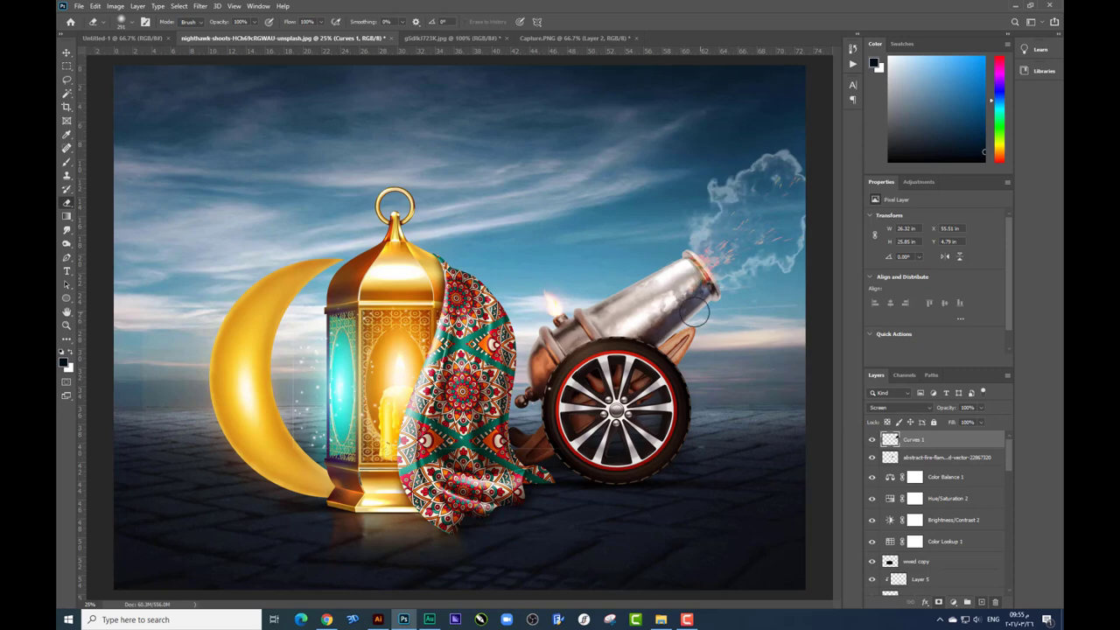
pyautogui.click(66, 56)
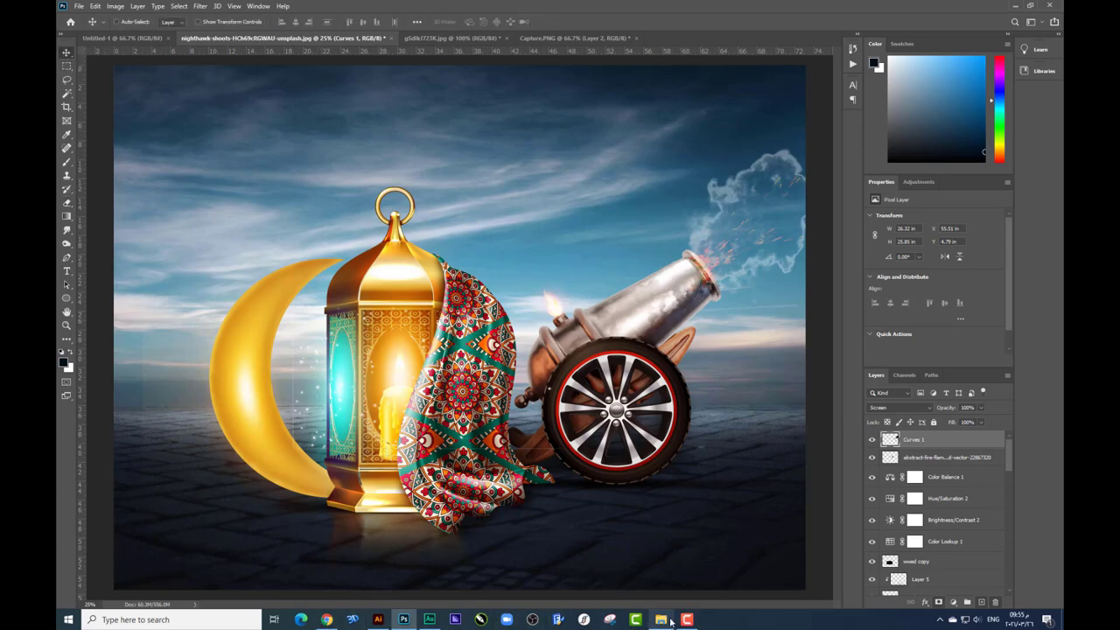
pyautogui.click(662, 620)
pyautogui.moveTo(598, 420); pyautogui.dragTo(454, 619)
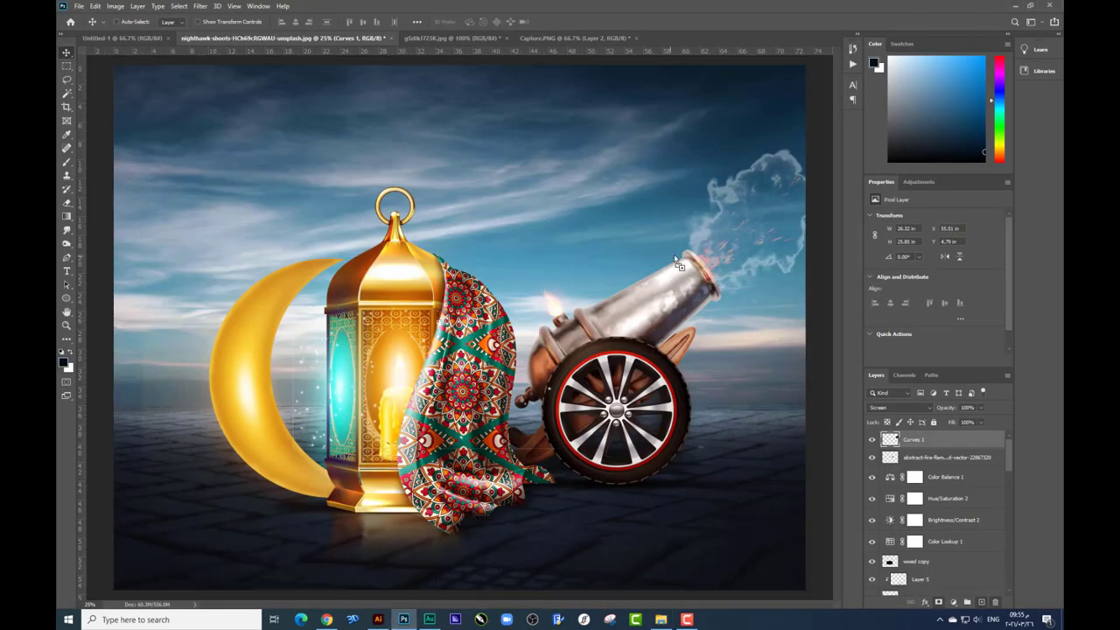
# Step: Place the smoke photo, rotating and enlarging it to follow the barrel over the muzzle
pyautogui.moveTo(454, 618); pyautogui.dragTo(710, 262)
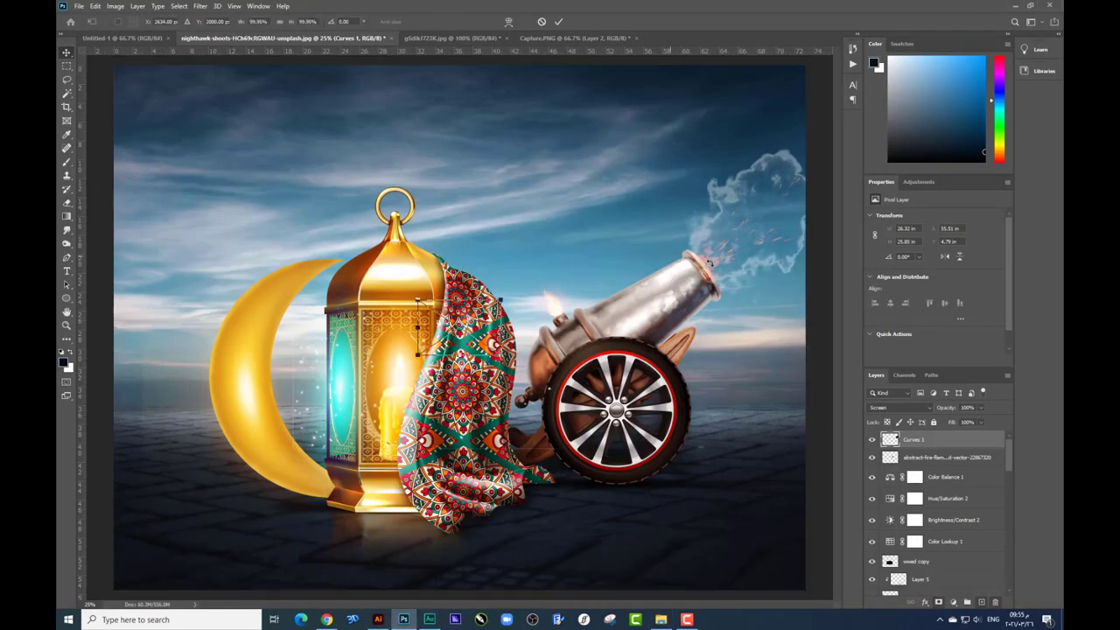
pyautogui.moveTo(536, 309); pyautogui.dragTo(508, 236)
pyautogui.moveTo(518, 335); pyautogui.dragTo(612, 297)
pyautogui.moveTo(475, 338); pyautogui.dragTo(674, 288)
pyautogui.moveTo(775, 184); pyautogui.dragTo(816, 151)
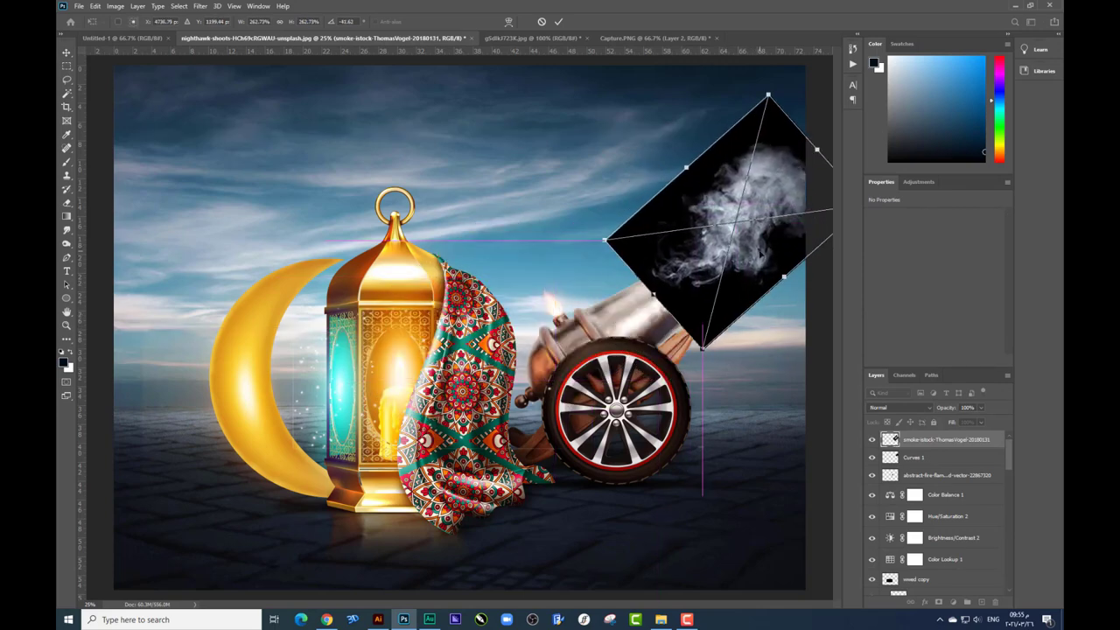
pyautogui.press('Return')
# Step: Move the smoke photo below the Curves layer, set it to Screen, and lower it to the muzzle
pyautogui.moveTo(941, 441); pyautogui.dragTo(941, 464)
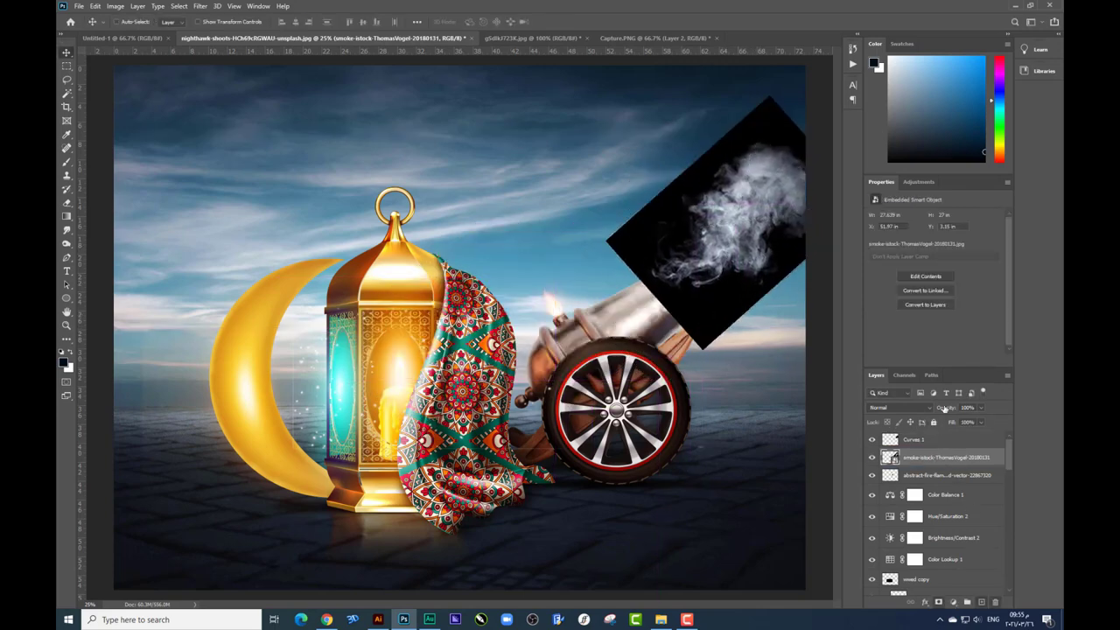
pyautogui.click(884, 408)
pyautogui.click(901, 438)
pyautogui.moveTo(775, 312)
pyautogui.mouseDown()
pyautogui.moveTo(780, 300)
pyautogui.moveTo(767, 335)
pyautogui.mouseUp()
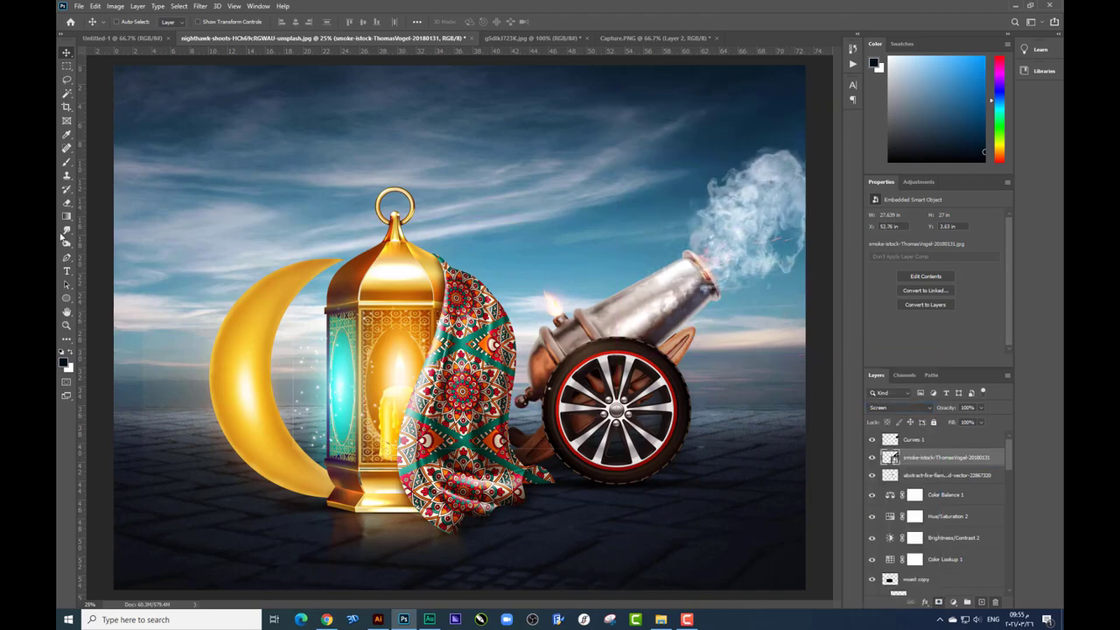
# Step: Rasterize the smoke photo, erase it over the barrel, and duplicate Curves 1
pyautogui.click(67, 203)
pyautogui.click(702, 274)
pyautogui.press('Return')
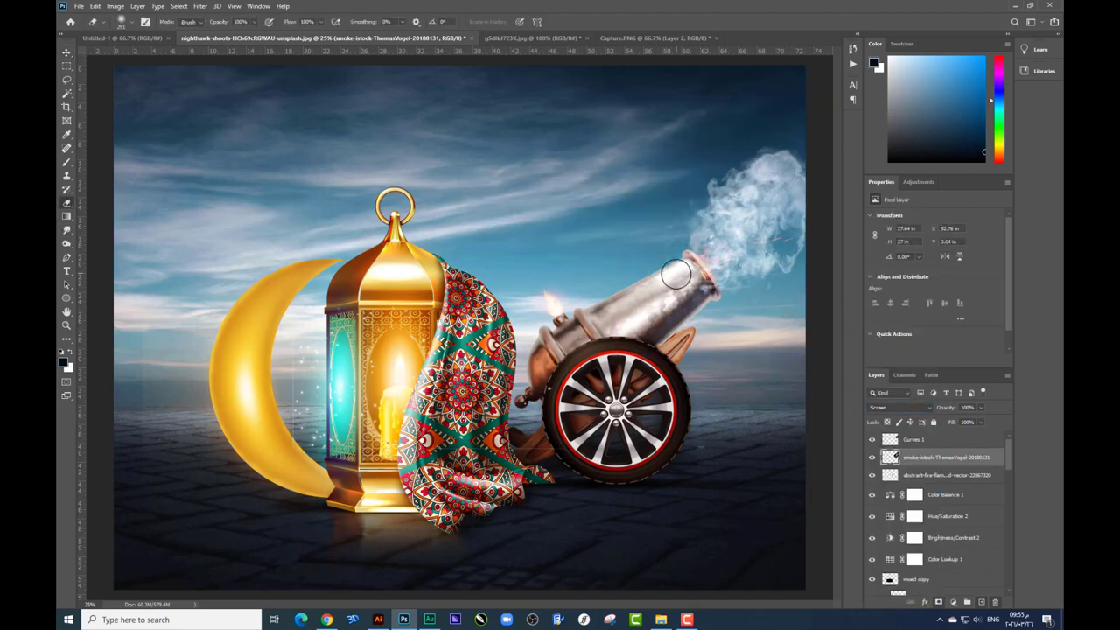
pyautogui.moveTo(683, 280); pyautogui.dragTo(700, 302)
pyautogui.click(936, 439)
pyautogui.hotkey('ctrl', 'j')
pyautogui.hotkey('ctrl', 'j')
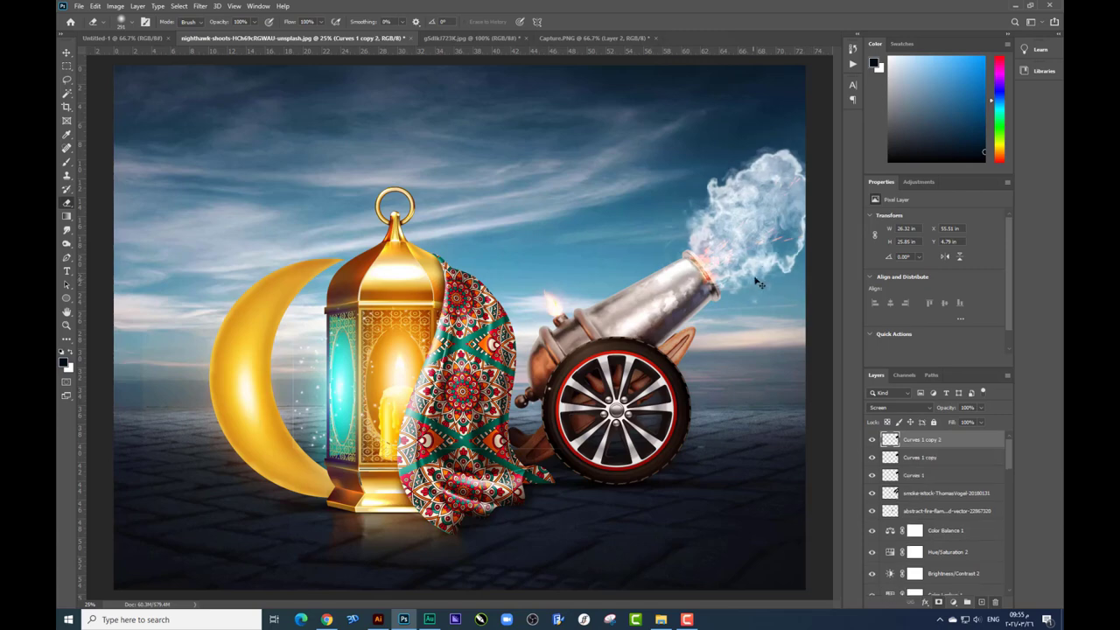
# Step: Set the three Curves layers to Screen, erase smoke above the muzzle, and add another Curves copy
pyautogui.keyDown('shift'); pyautogui.click(921, 475); pyautogui.keyUp('shift')
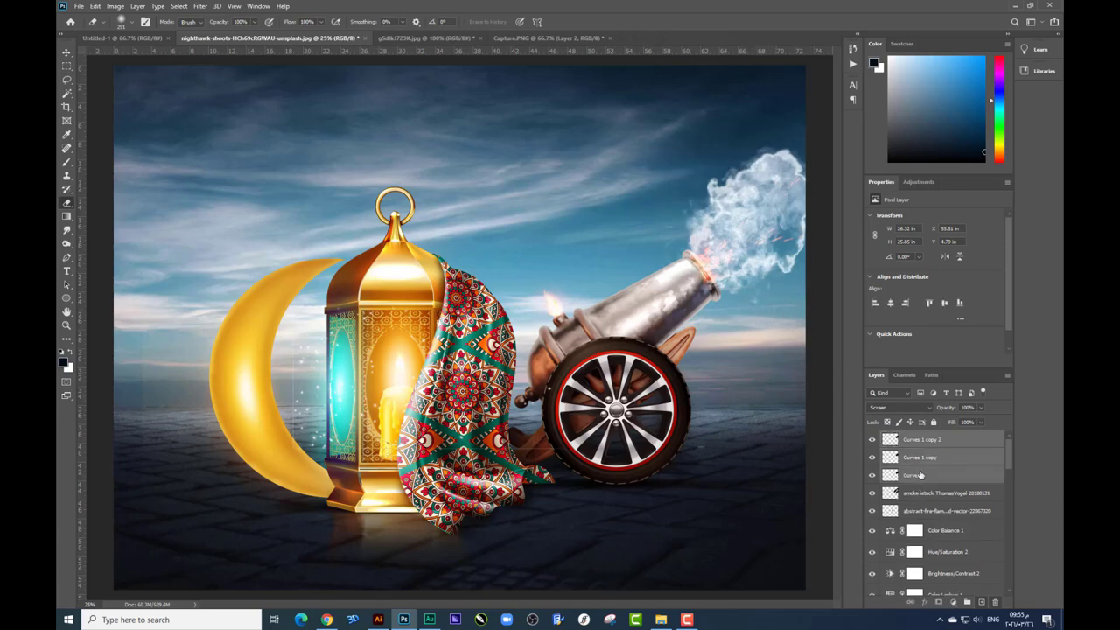
pyautogui.click(888, 407)
pyautogui.click(879, 434)
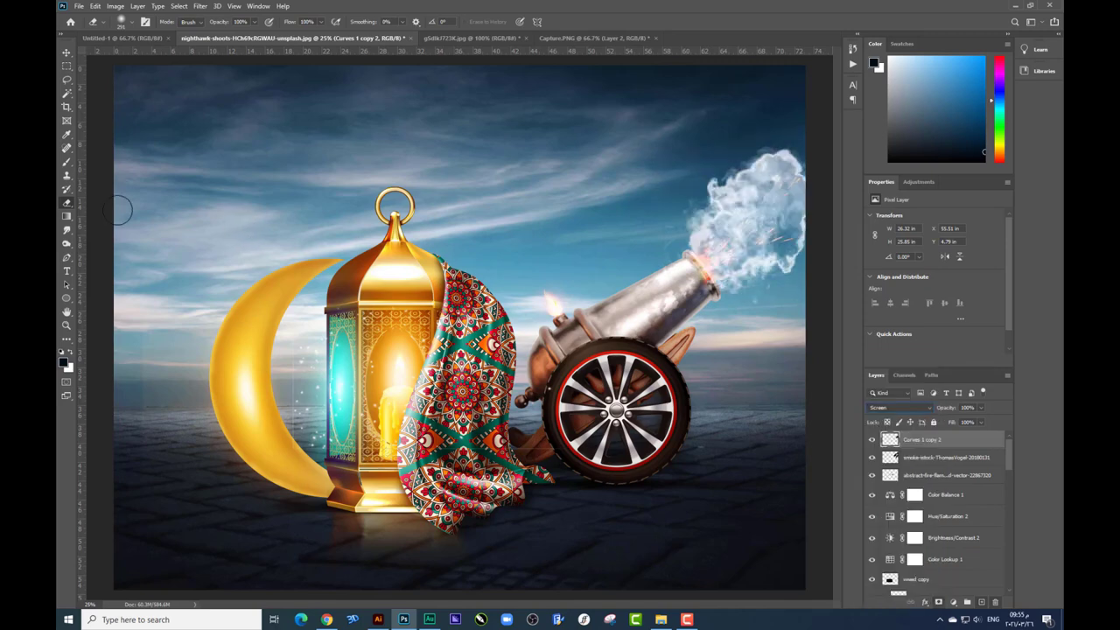
pyautogui.moveTo(740, 308)
pyautogui.mouseDown()
pyautogui.moveTo(752, 272)
pyautogui.moveTo(791, 255)
pyautogui.moveTo(687, 206)
pyautogui.moveTo(712, 207)
pyautogui.moveTo(687, 232)
pyautogui.moveTo(731, 182)
pyautogui.mouseUp()
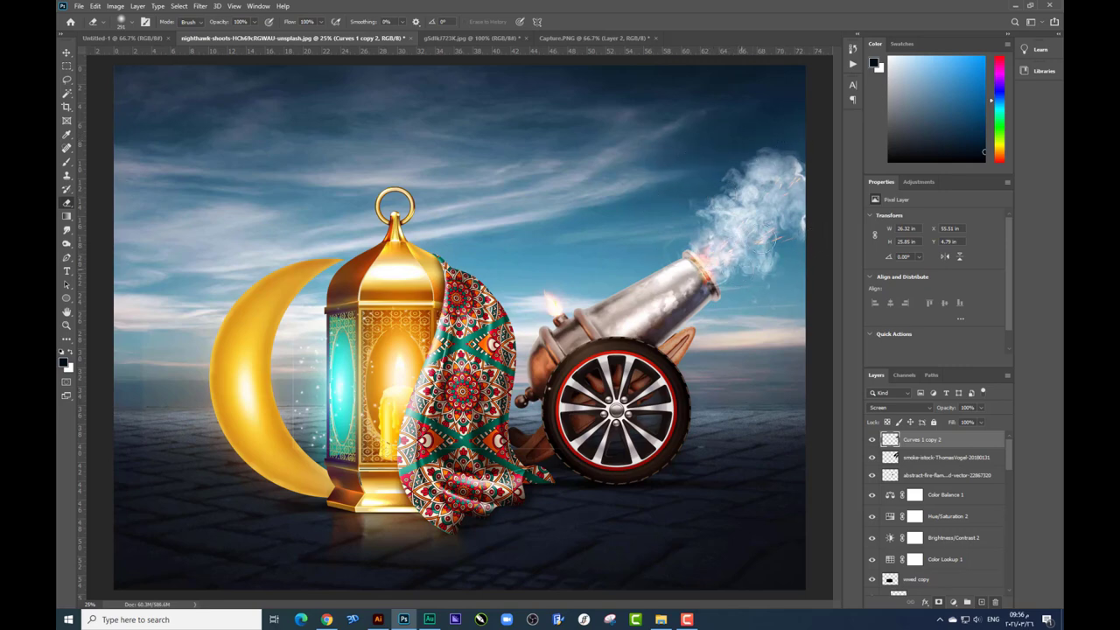
pyautogui.hotkey('ctrl', 'j')
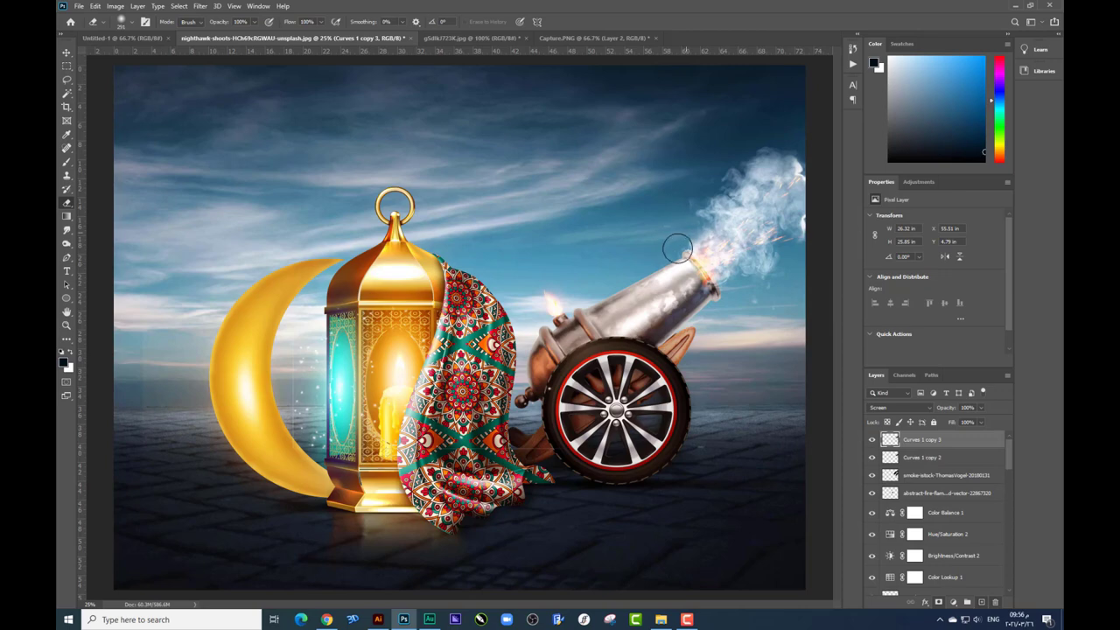
pyautogui.moveTo(809, 271); pyautogui.dragTo(811, 226)
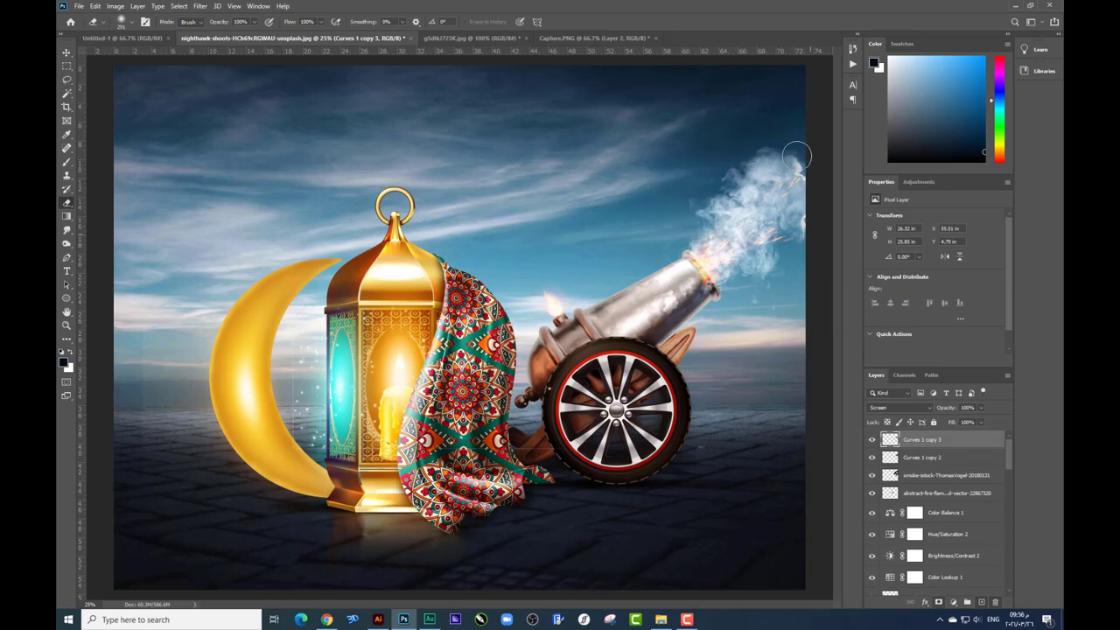
# Step: Lower the smoke photo to about 70% opacity and nudge the smoke layers slightly up-right
pyautogui.click(981, 408)
pyautogui.click(933, 475)
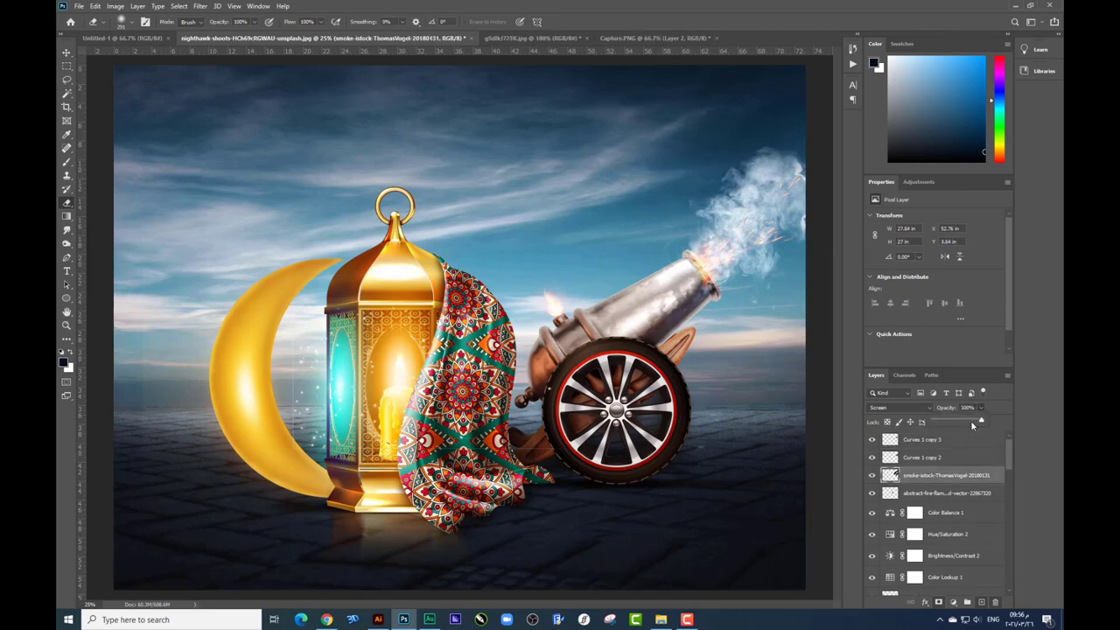
pyautogui.moveTo(971, 425); pyautogui.dragTo(969, 421)
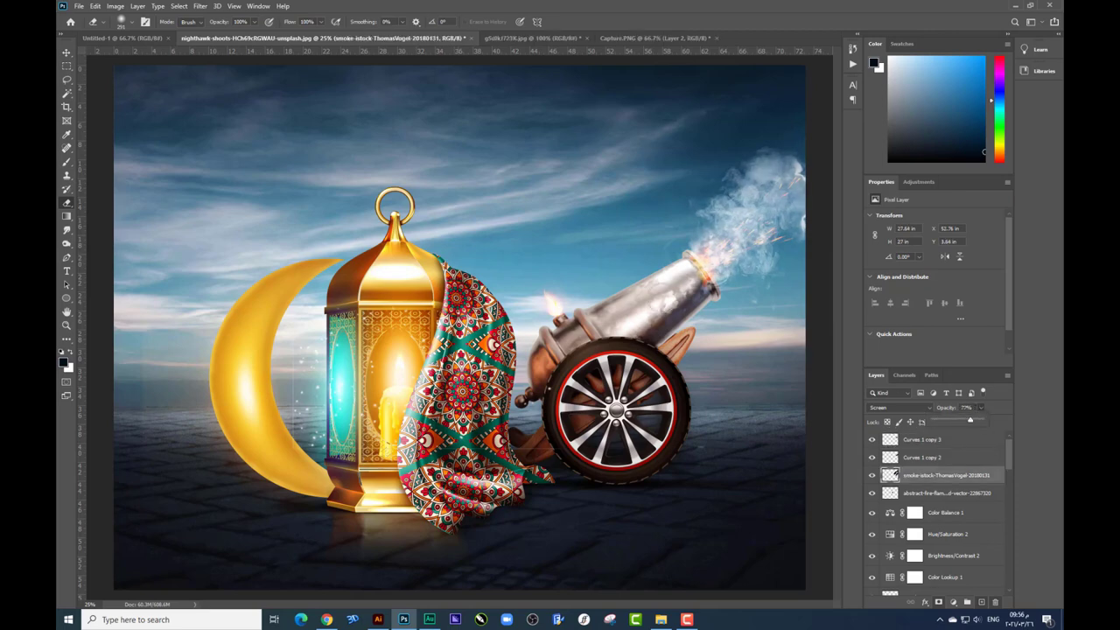
pyautogui.click(66, 53)
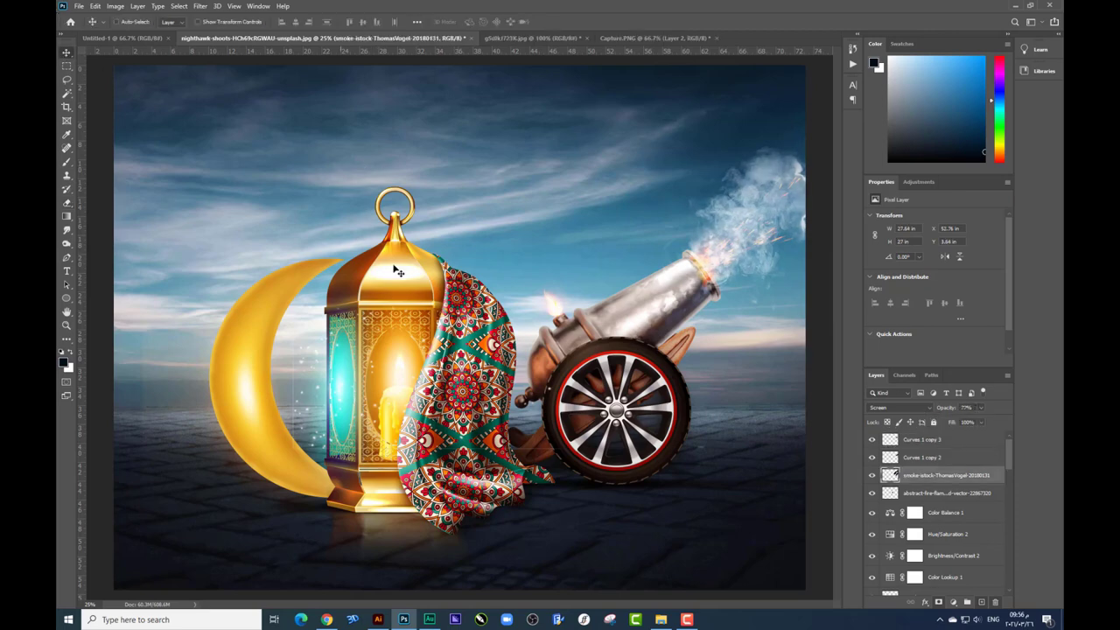
pyautogui.click(932, 444)
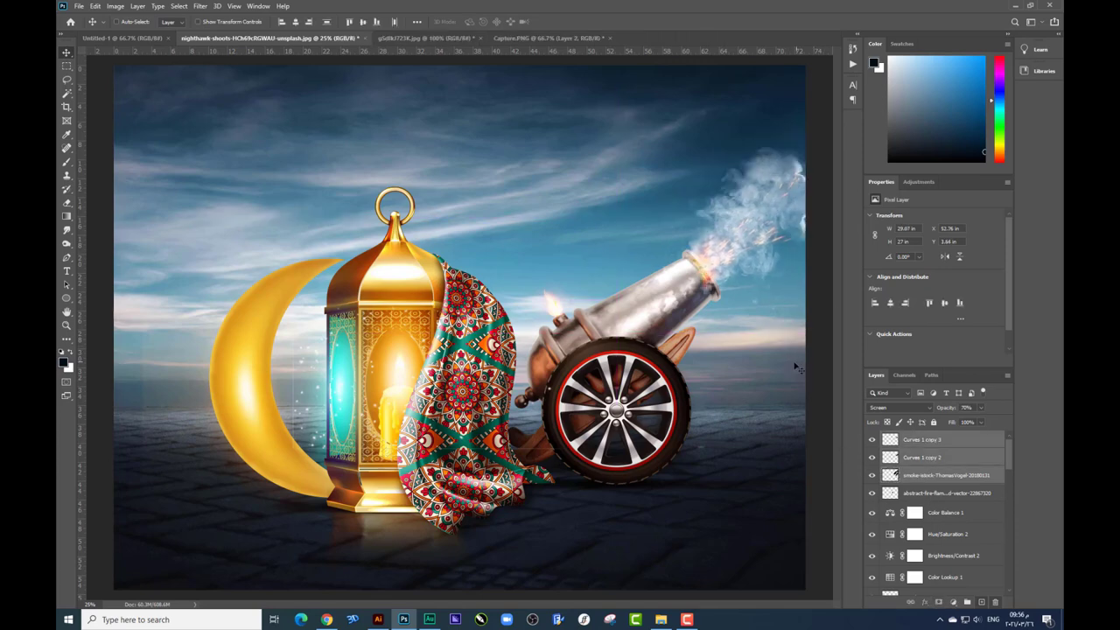
pyautogui.hotkey('ctrl', 't')
pyautogui.moveTo(725, 321); pyautogui.dragTo(735, 317)
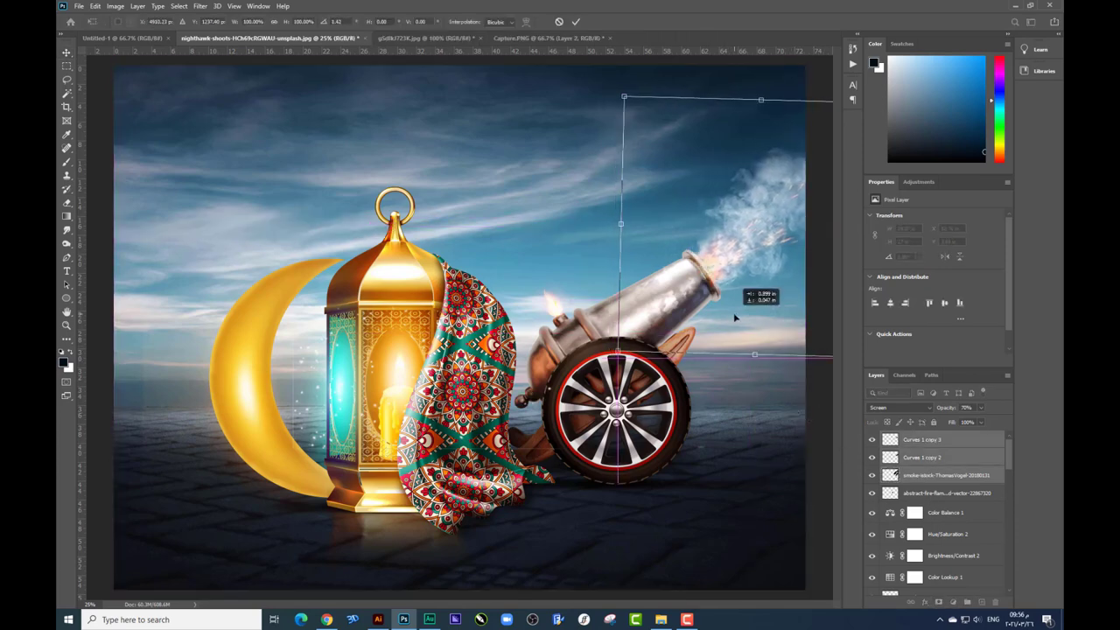
pyautogui.press('Return')
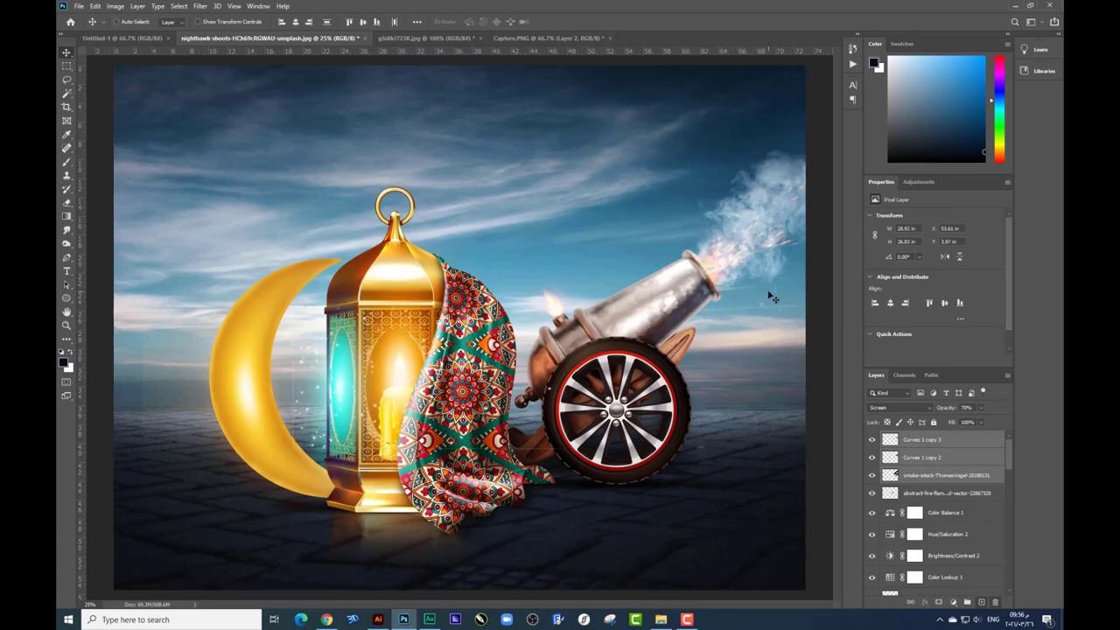
pyautogui.rightClick(727, 385)
# Step: Draw a black circle at the top-right edge and move Ellipse 2 to the top of the layer stack
pyautogui.click(770, 429)
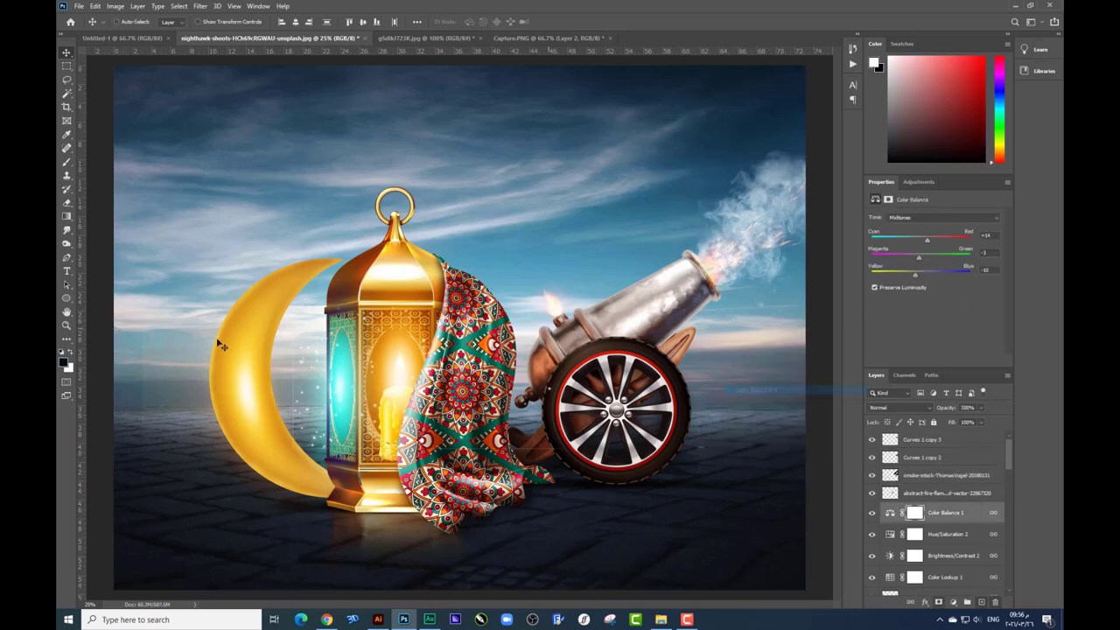
pyautogui.click(66, 297)
pyautogui.click(63, 362)
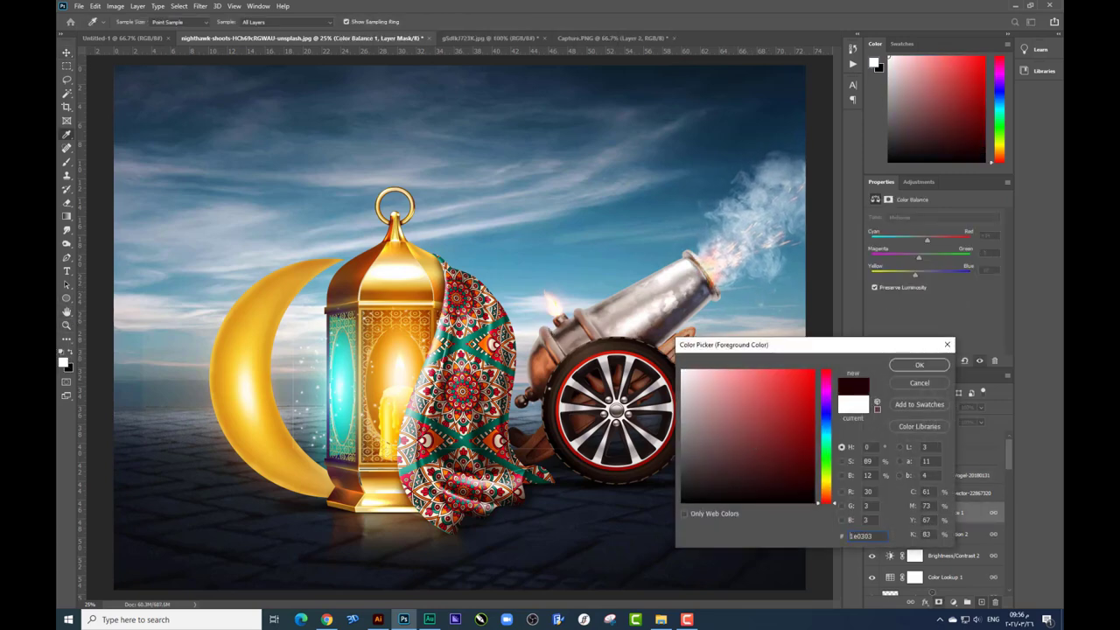
pyautogui.press('Return')
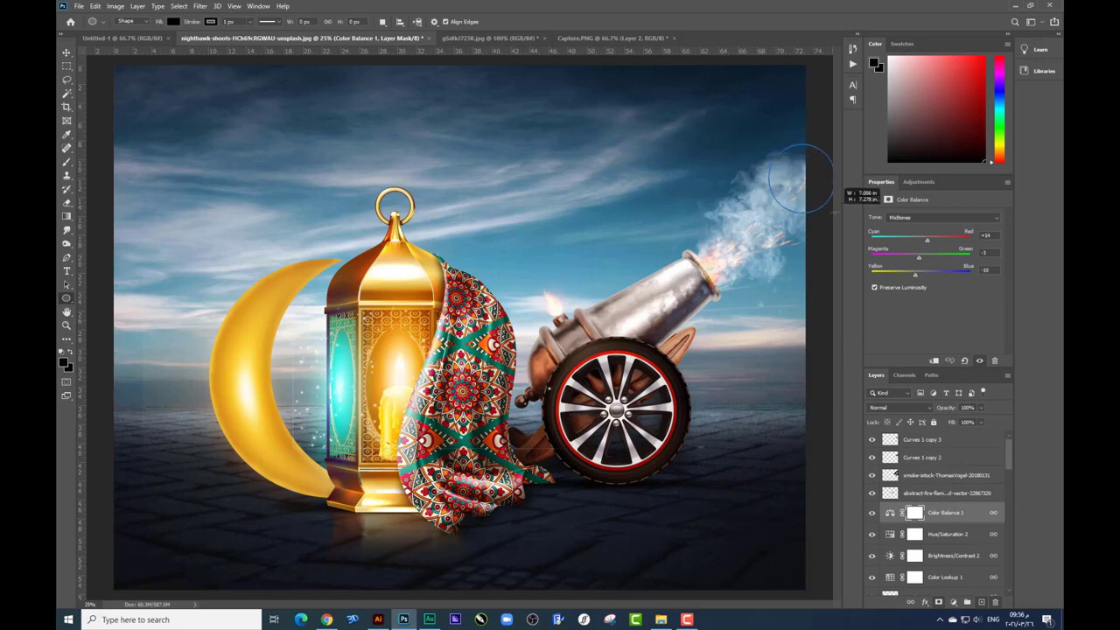
pyautogui.moveTo(768, 144); pyautogui.dragTo(836, 210)
pyautogui.press('v')
pyautogui.moveTo(746, 190); pyautogui.dragTo(752, 196)
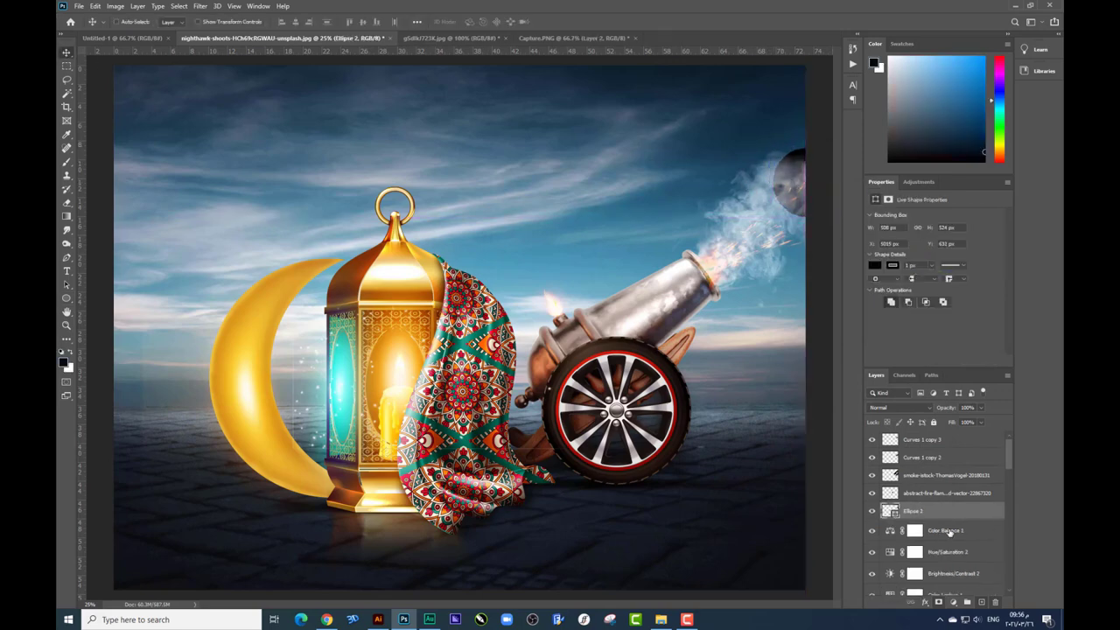
pyautogui.moveTo(943, 435); pyautogui.dragTo(944, 438)
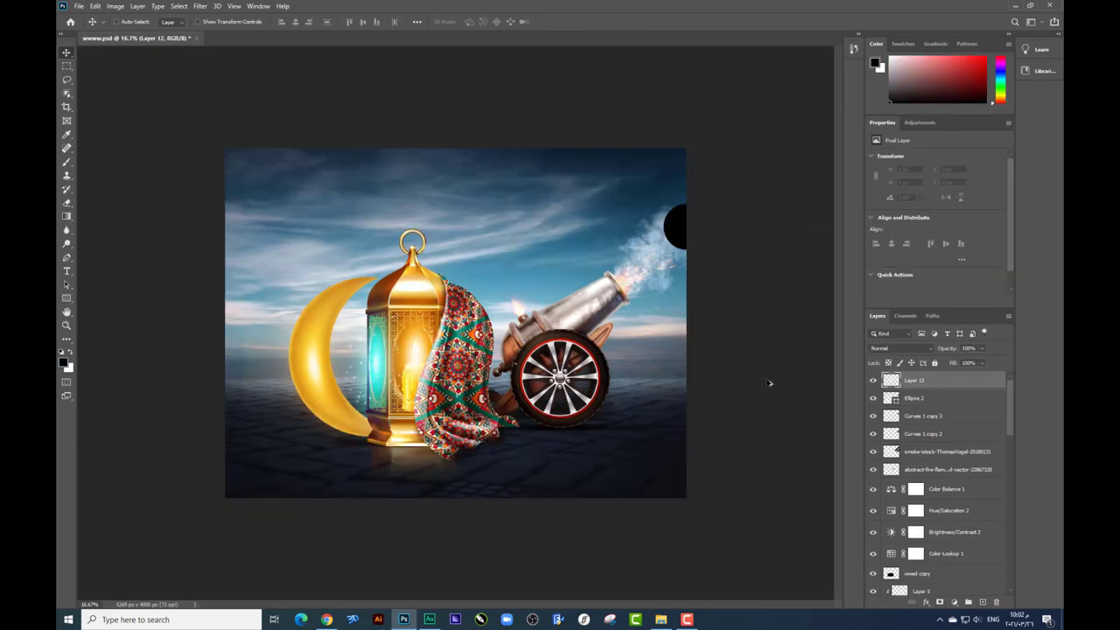
# Step: Paint soft dark-grey shading down the black ball's edge with a brush
pyautogui.click(67, 163)
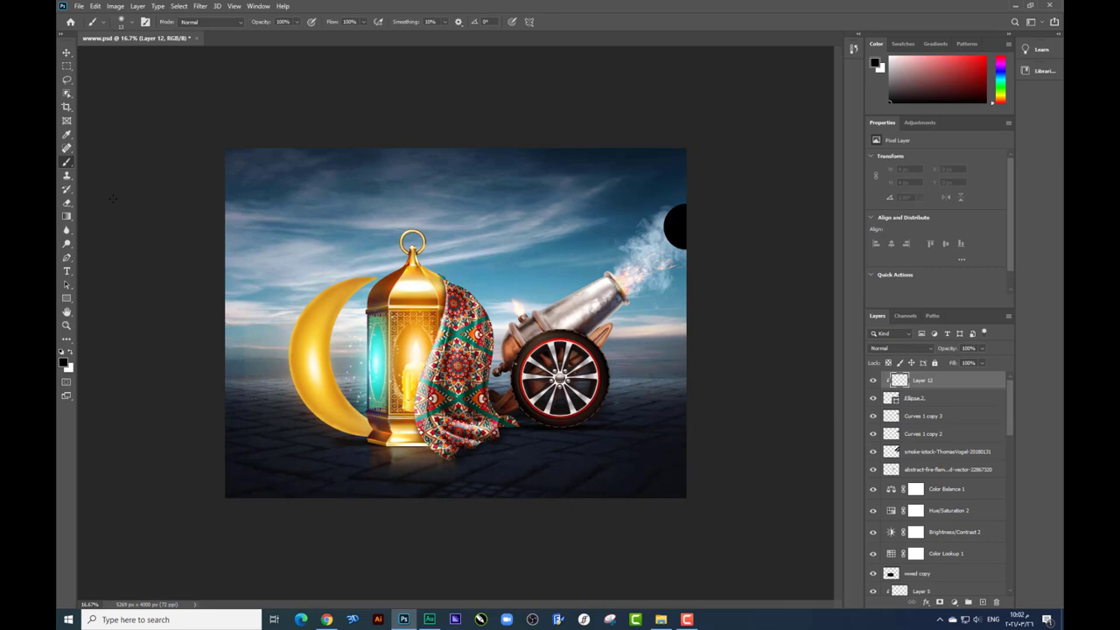
pyautogui.click(64, 362)
pyautogui.click(421, 243)
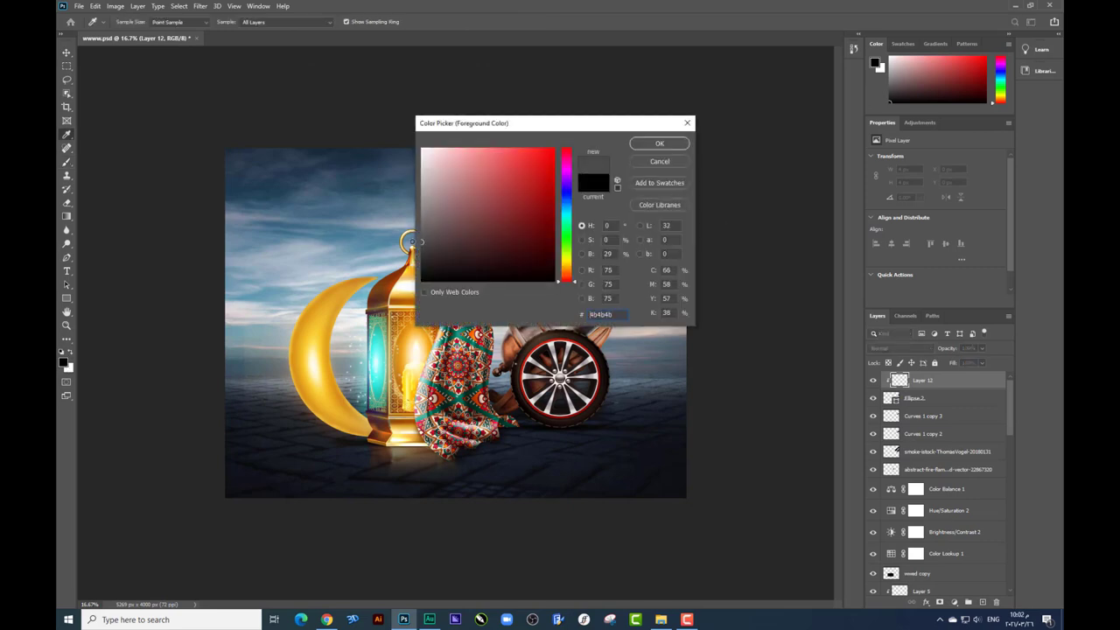
pyautogui.click(656, 143)
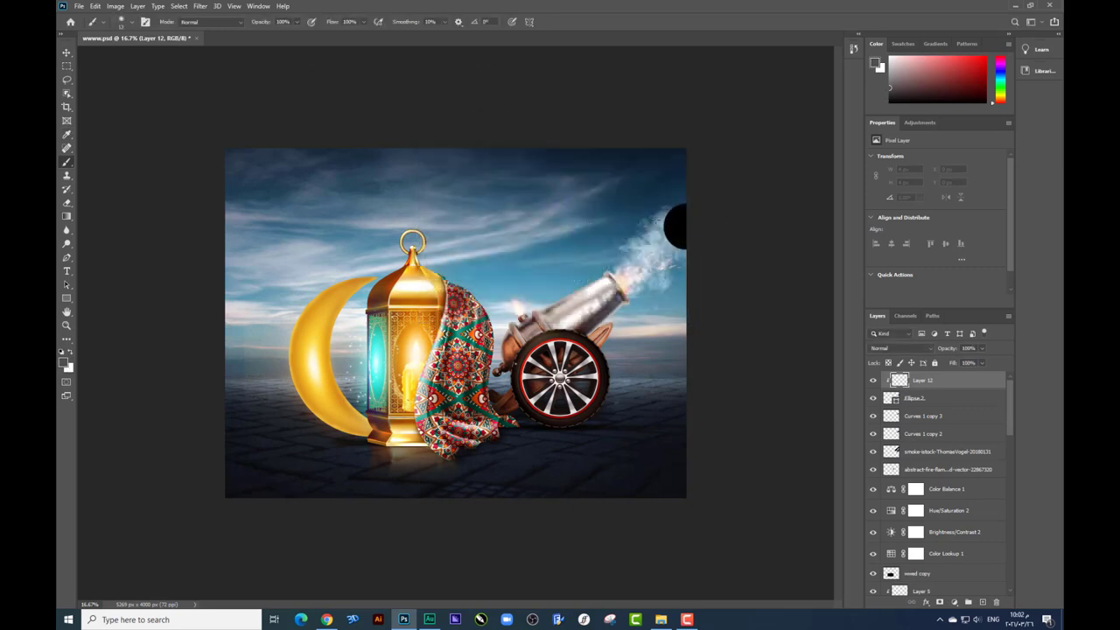
pyautogui.press('Tab')
pyautogui.rightClick(656, 217)
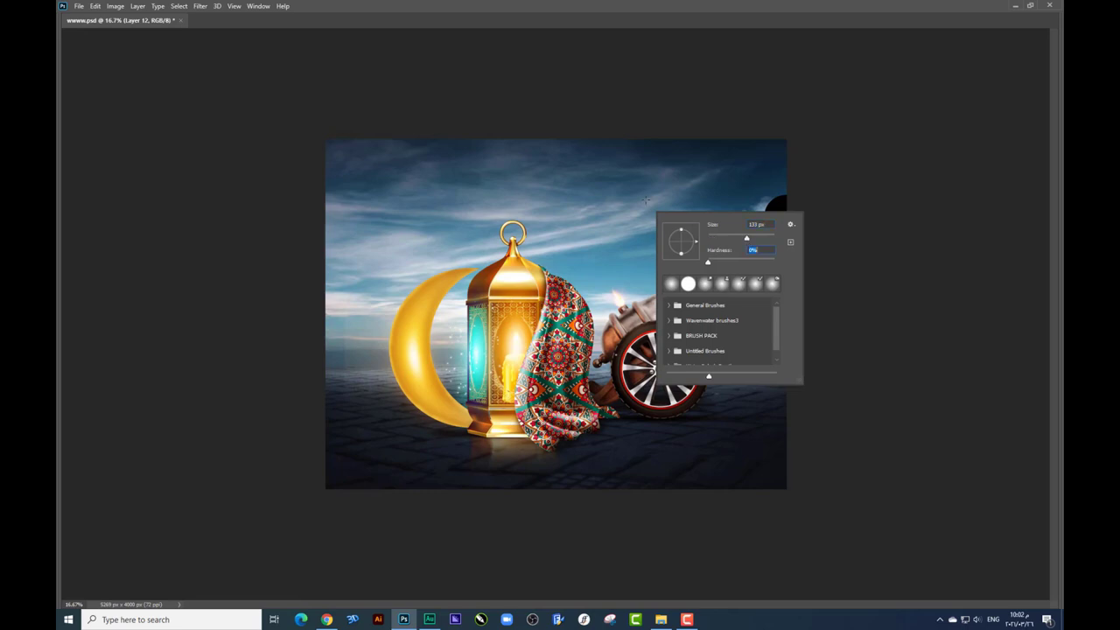
pyautogui.press('Escape')
pyautogui.press('Tab')
pyautogui.rightClick(652, 197)
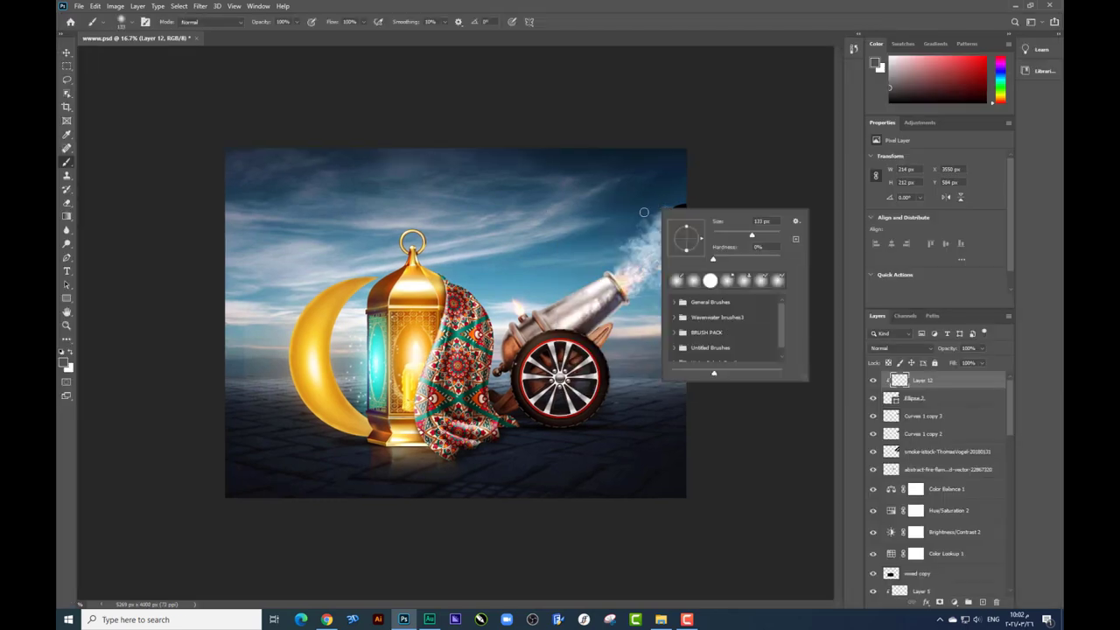
pyautogui.press('Escape')
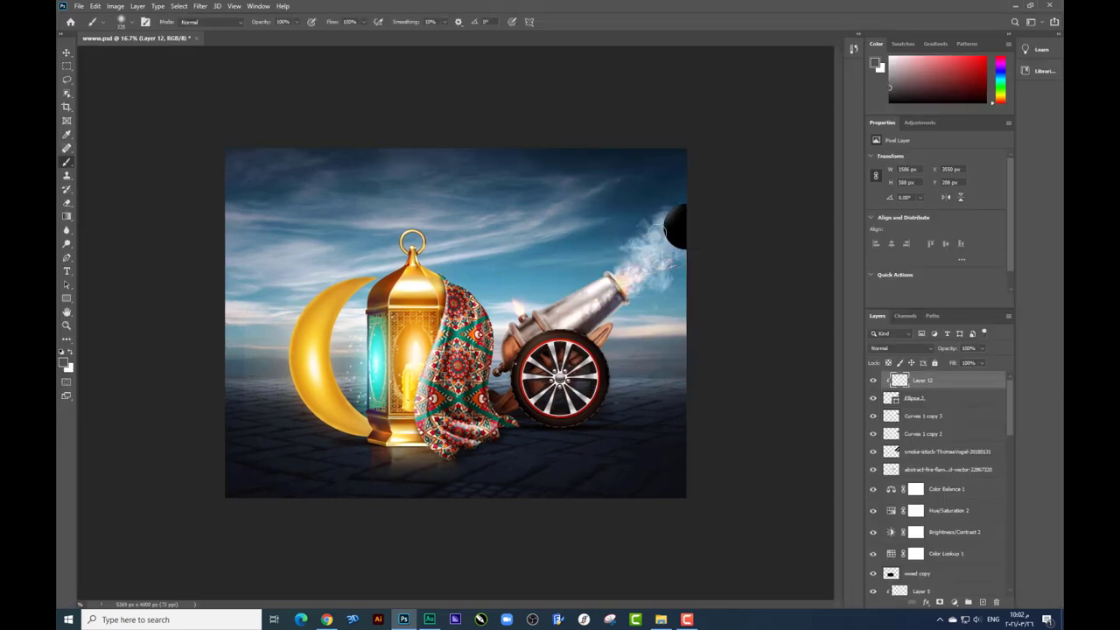
pyautogui.moveTo(655, 237); pyautogui.dragTo(670, 251)
# Step: Set Layer 12 to 75% opacity and duplicate it as Layer 13 at 42%
pyautogui.hotkey('ctrl', '+')
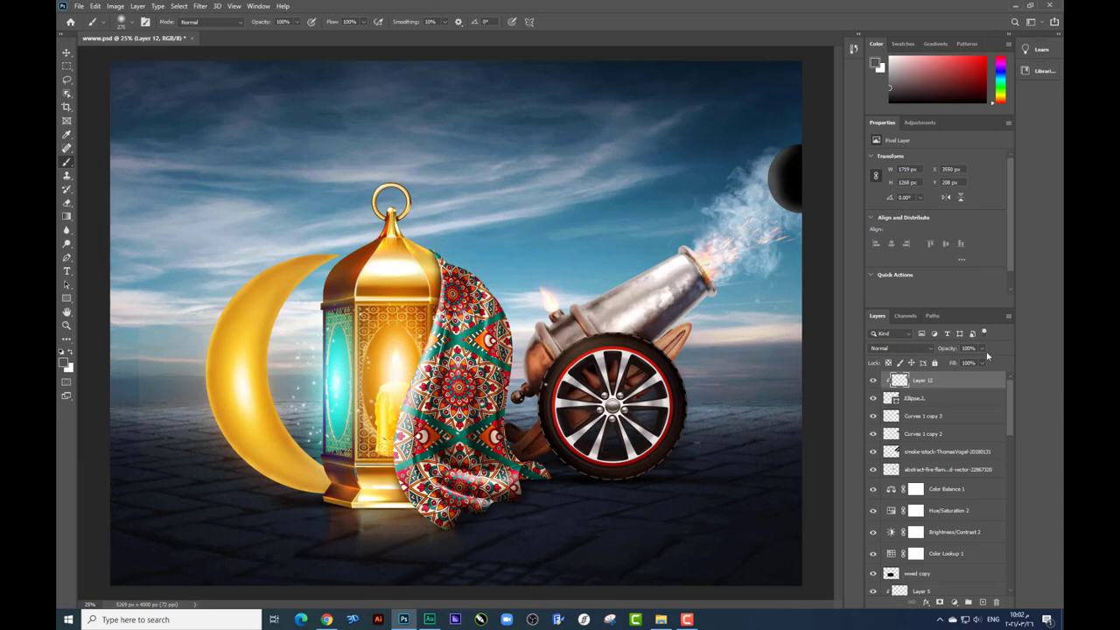
pyautogui.click(982, 350)
pyautogui.click(960, 362)
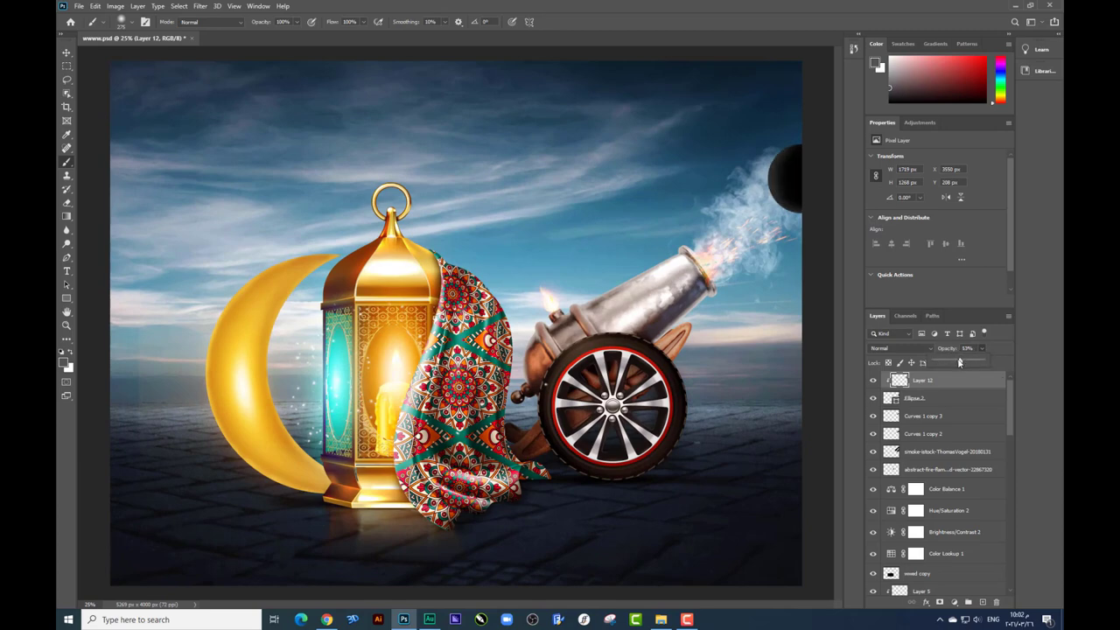
pyautogui.moveTo(960, 362); pyautogui.dragTo(972, 362)
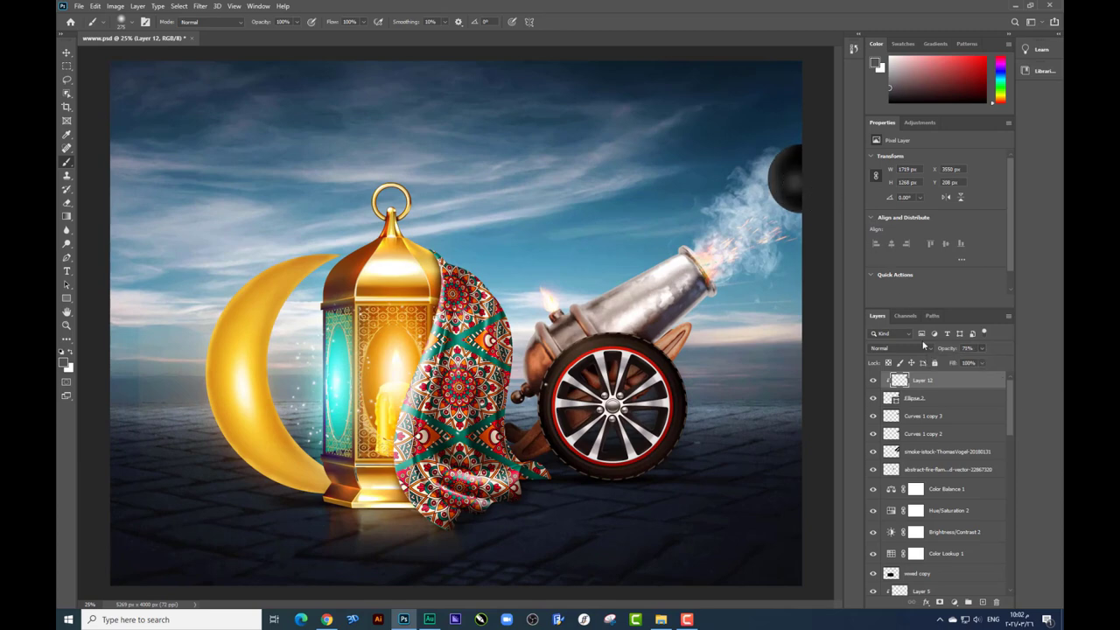
pyautogui.hotkey('ctrl', 'j')
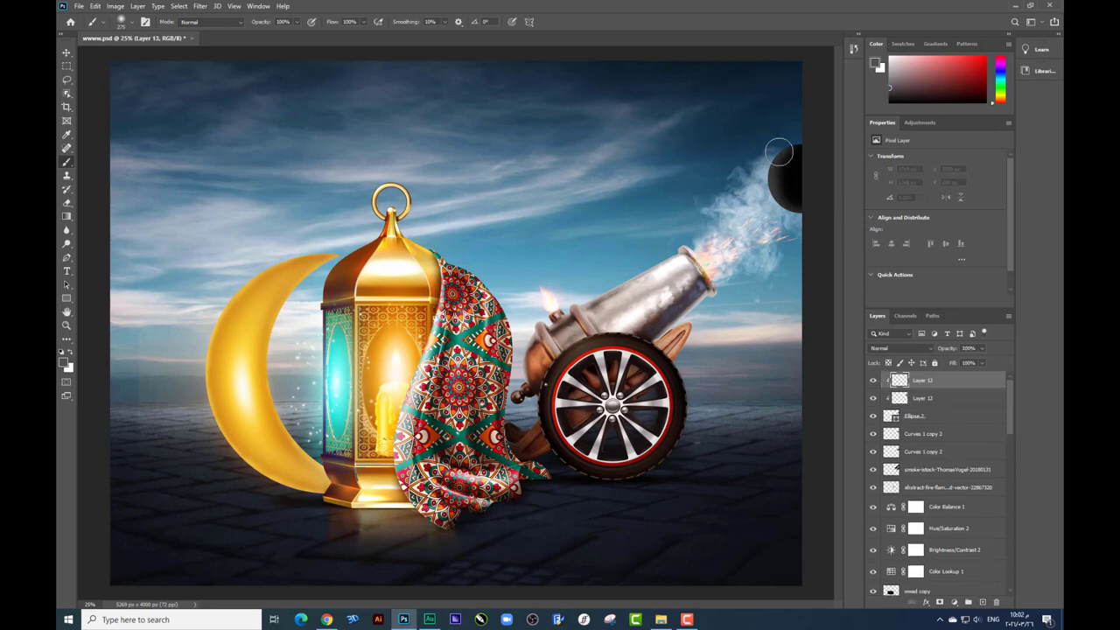
pyautogui.hotkey('ctrl', 't')
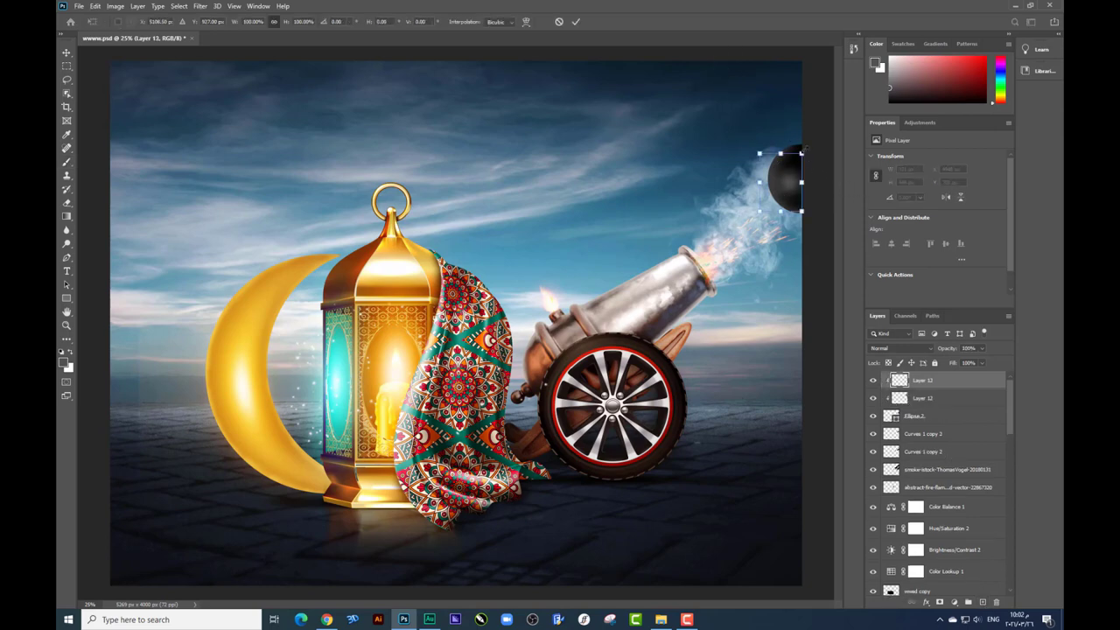
pyautogui.press('Return')
pyautogui.click(982, 349)
pyautogui.moveTo(985, 363); pyautogui.dragTo(951, 362)
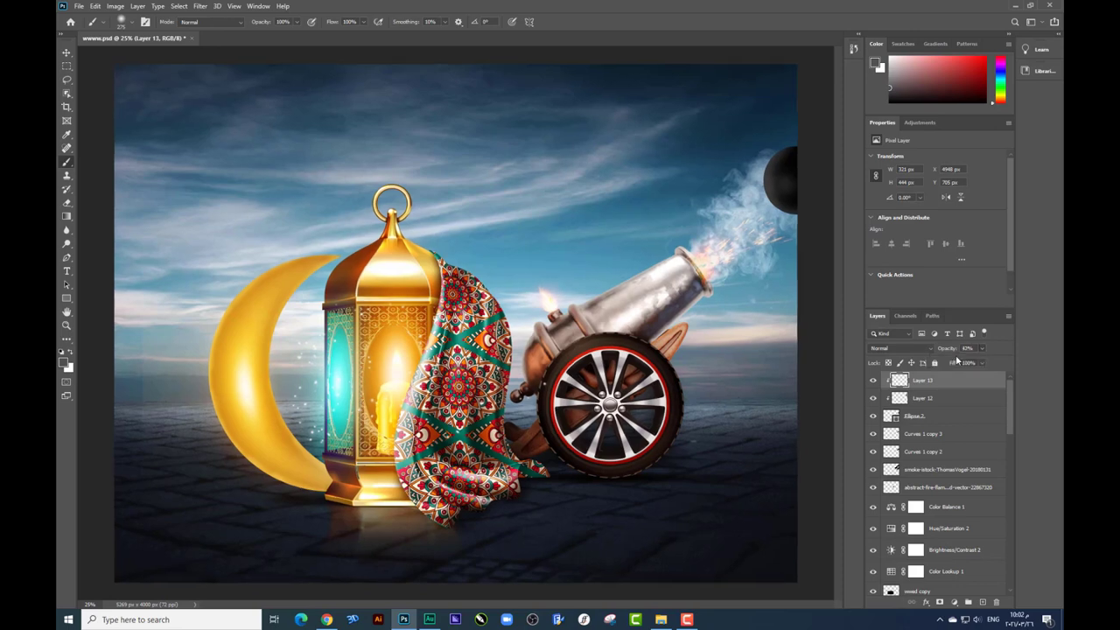
# Step: Stretch Layer 13's shading over the ball, then drag 3.PNG into Photoshop to open it
pyautogui.hotkey('ctrl', '-')
pyautogui.hotkey('ctrl', 't')
pyautogui.moveTo(688, 221); pyautogui.dragTo(687, 204)
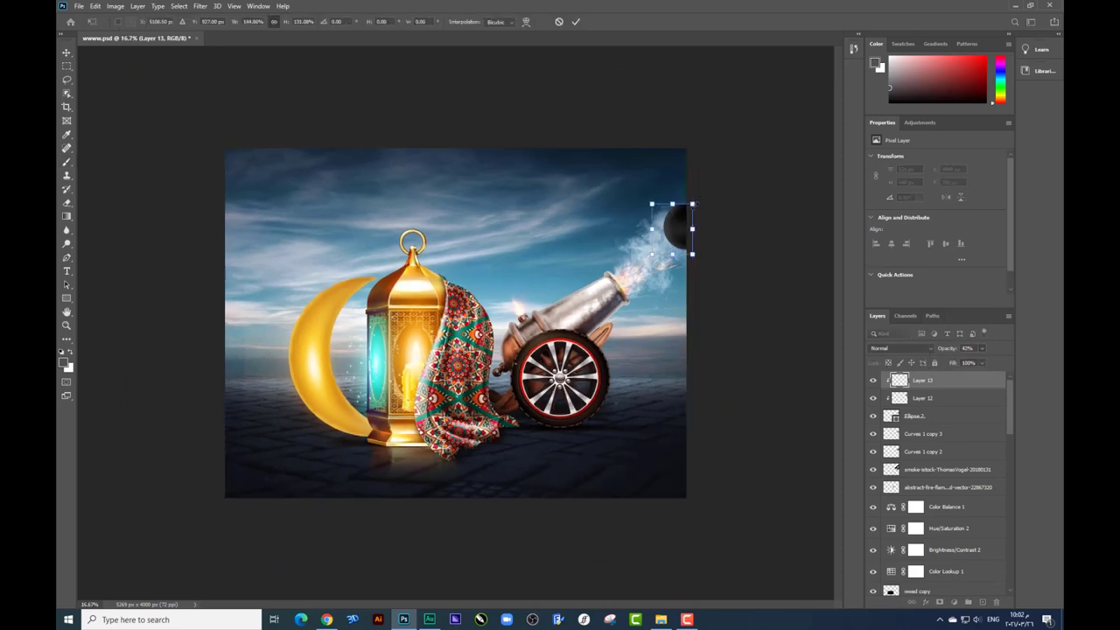
pyautogui.press('Return')
pyautogui.click(66, 54)
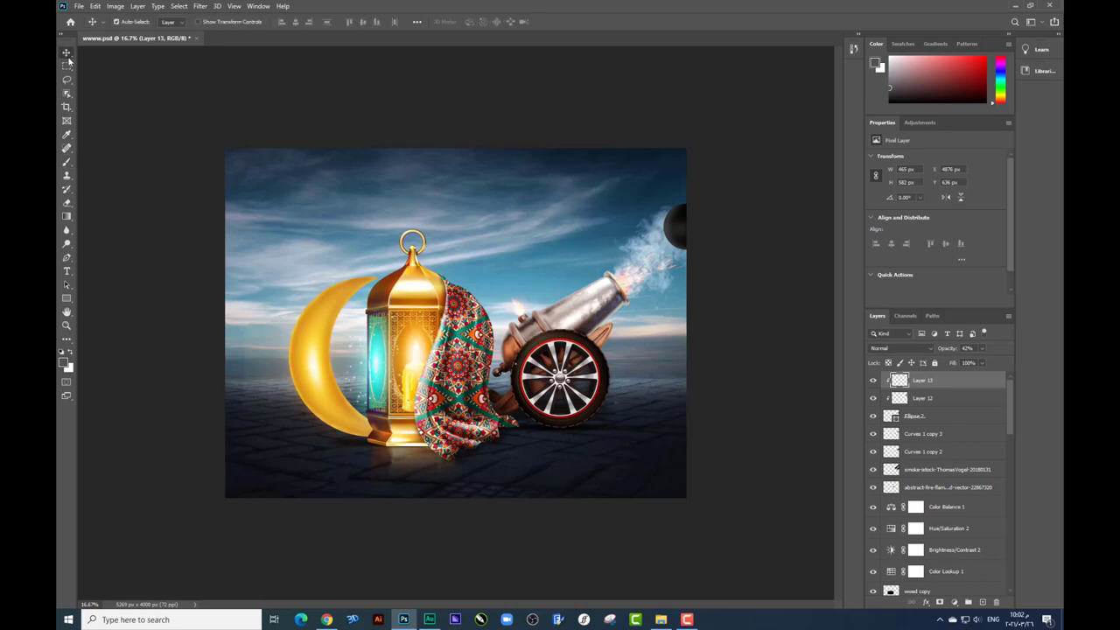
pyautogui.hotkey('ctrl', '+')
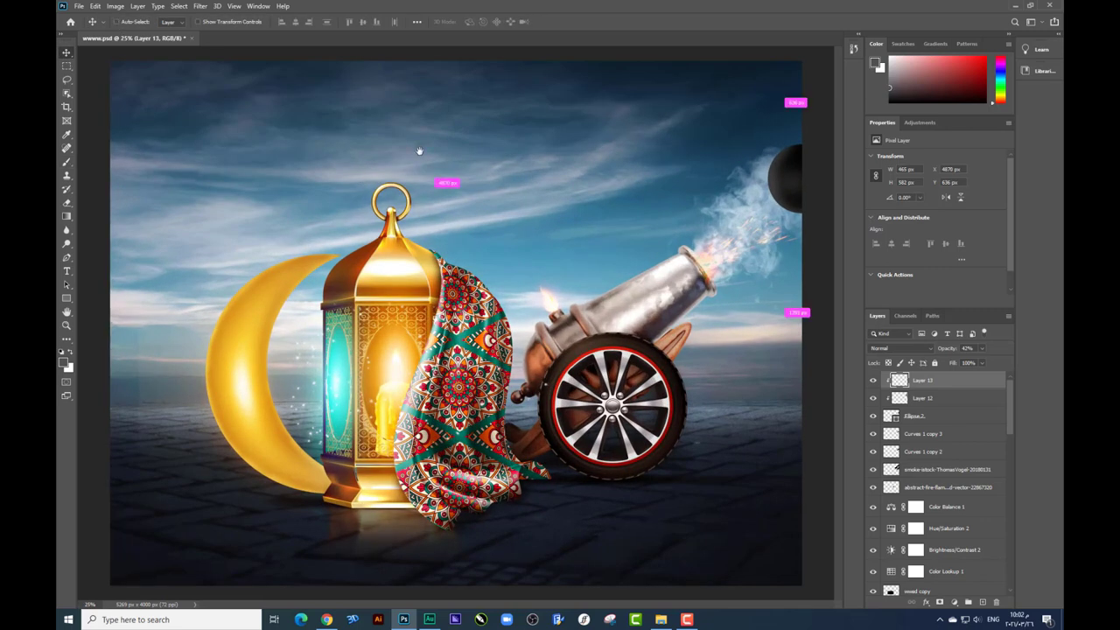
pyautogui.hotkey('ctrl', '-')
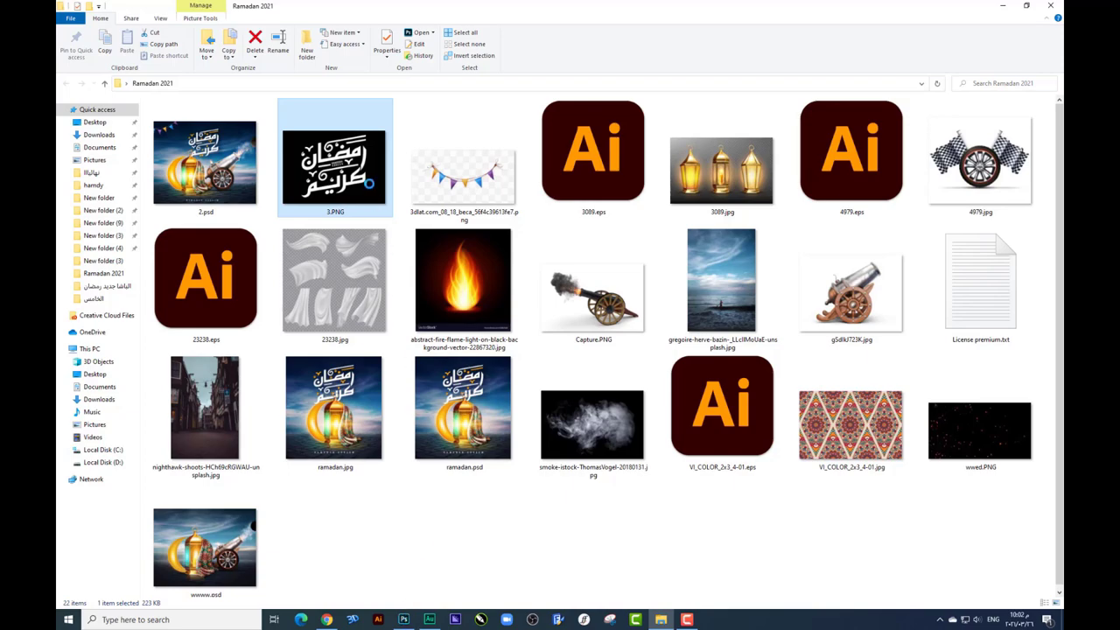
pyautogui.click(403, 620)
pyautogui.moveTo(334, 166)
pyautogui.mouseDown()
pyautogui.moveTo(405, 623)
pyautogui.moveTo(700, 7)
pyautogui.mouseUp()
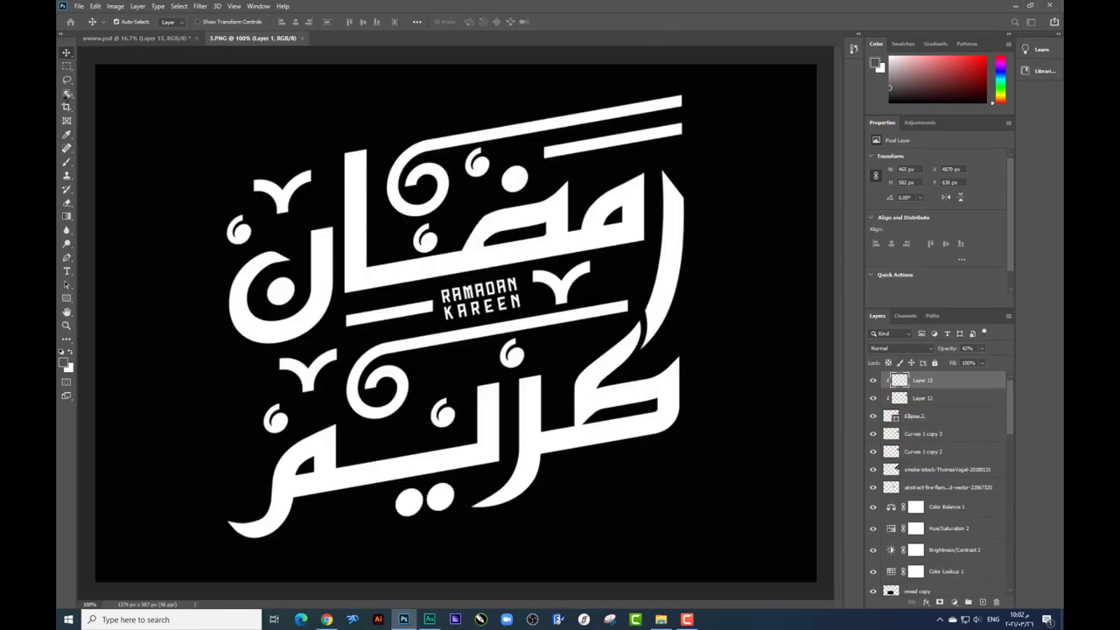
# Step: Magic Wand the black background, Select Similar and delete it, then drag the lettering to the poster
pyautogui.click(66, 93)
pyautogui.click(116, 114)
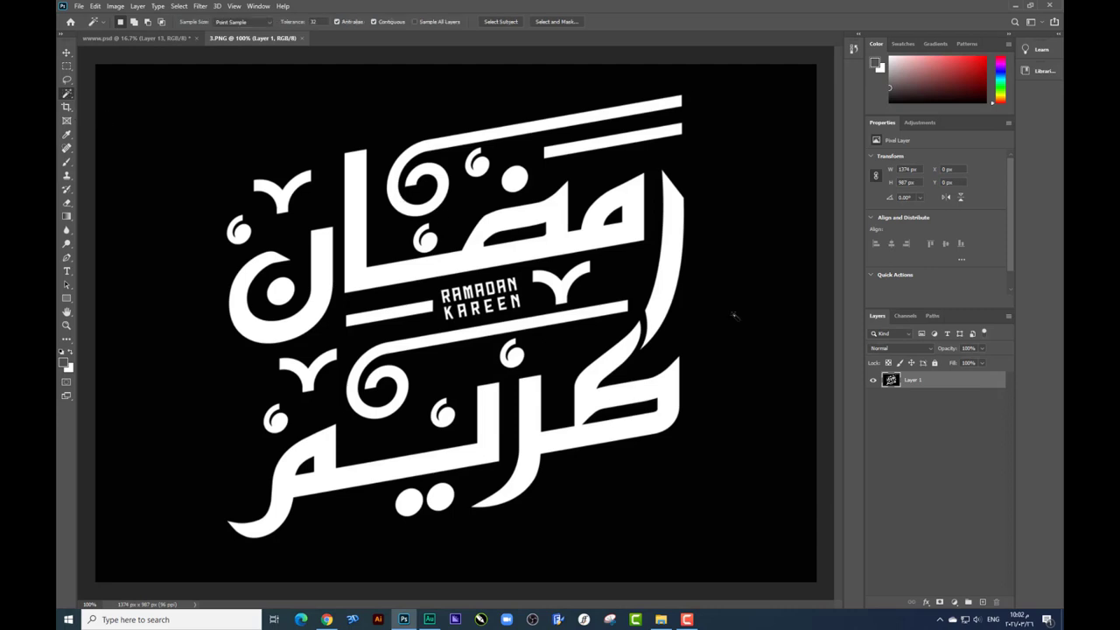
pyautogui.click(421, 108)
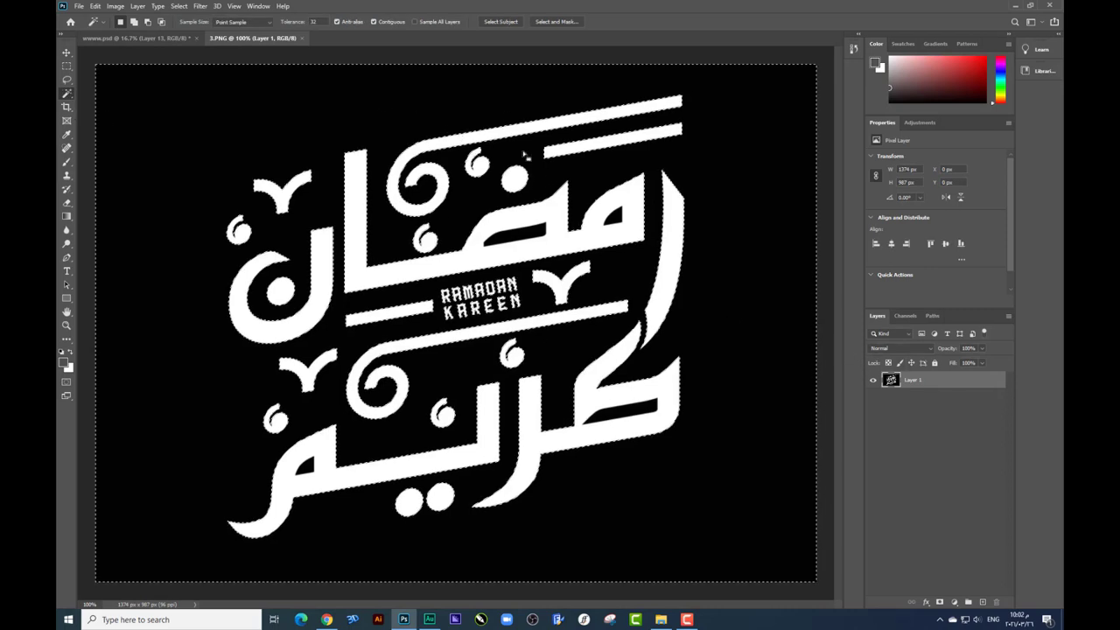
pyautogui.click(178, 6)
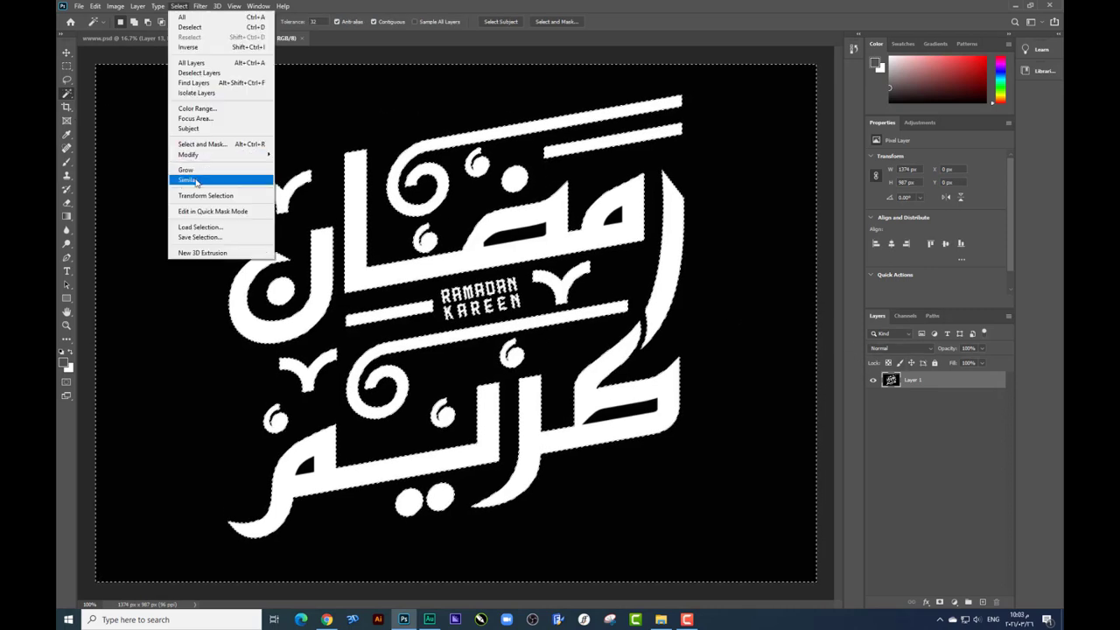
pyautogui.click(197, 180)
pyautogui.press('Delete')
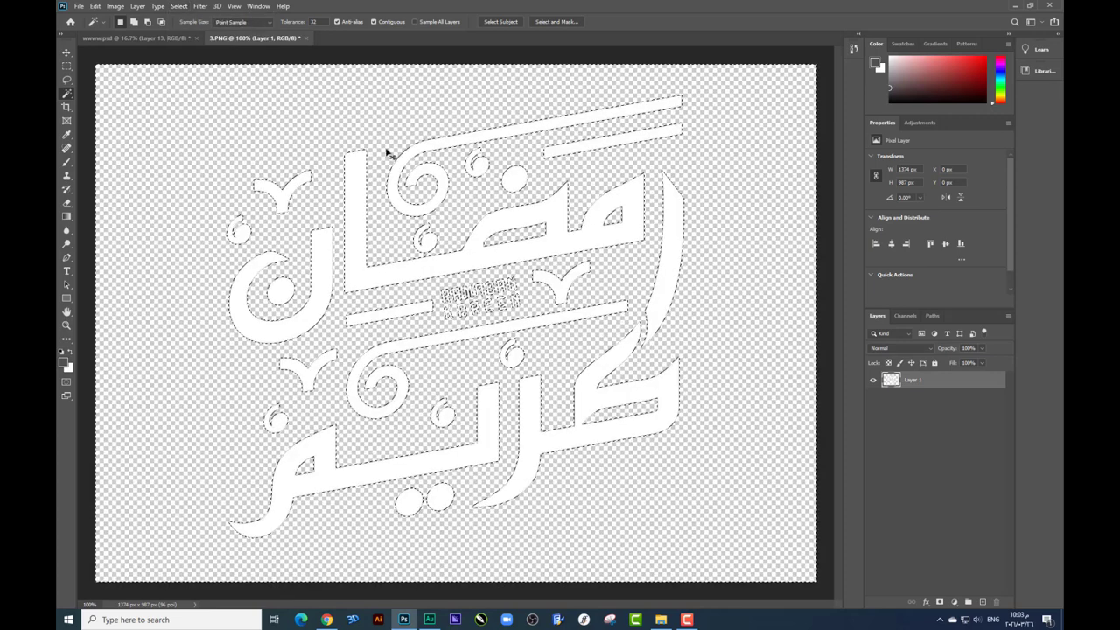
pyautogui.click(66, 54)
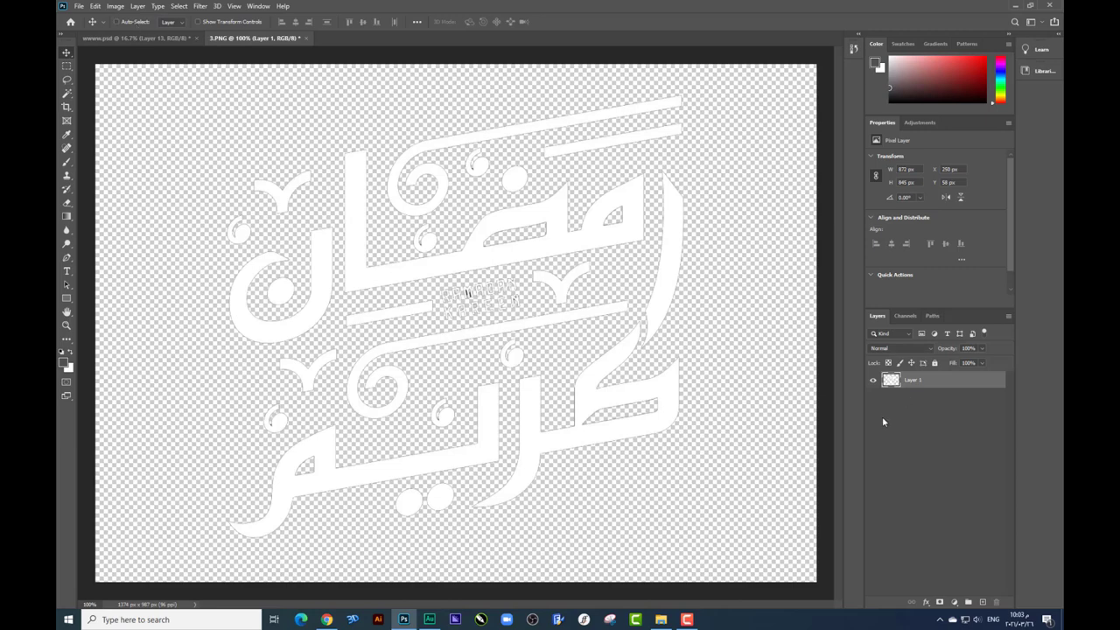
pyautogui.moveTo(615, 240); pyautogui.dragTo(397, 218)
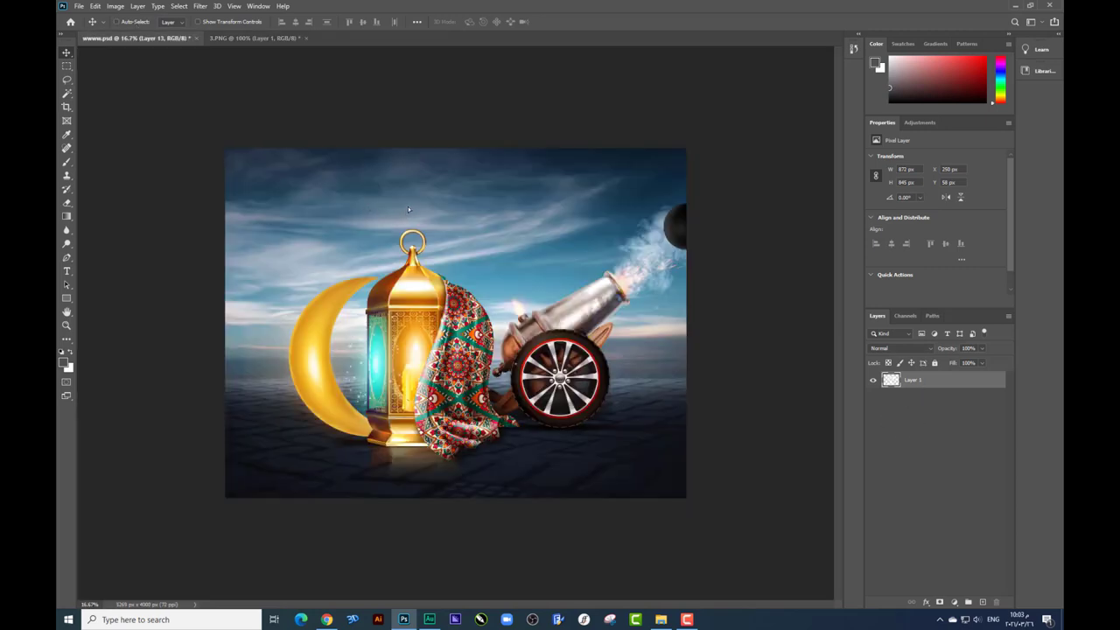
# Step: Drop the calligraphy as Layer 14, whiten it with Hue/Saturation, and convert it to a Smart Object
pyautogui.moveTo(403, 212); pyautogui.dragTo(572, 257)
pyautogui.hotkey('ctrl', 'u')
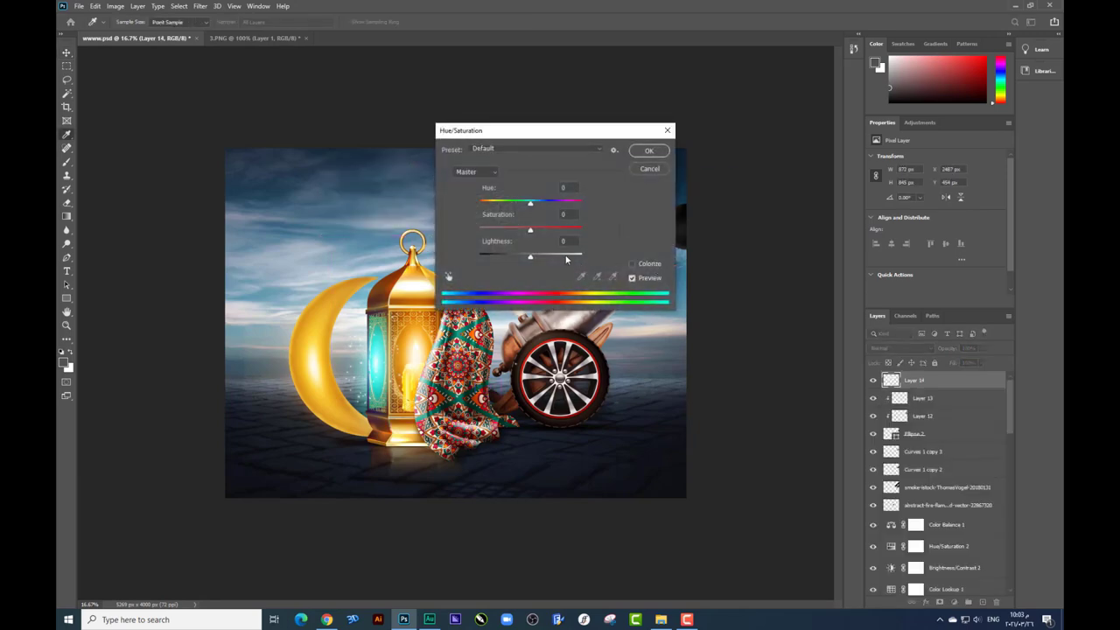
pyautogui.press('Return')
pyautogui.hotkey('ctrl', '+')
pyautogui.hotkey('ctrl', '+')
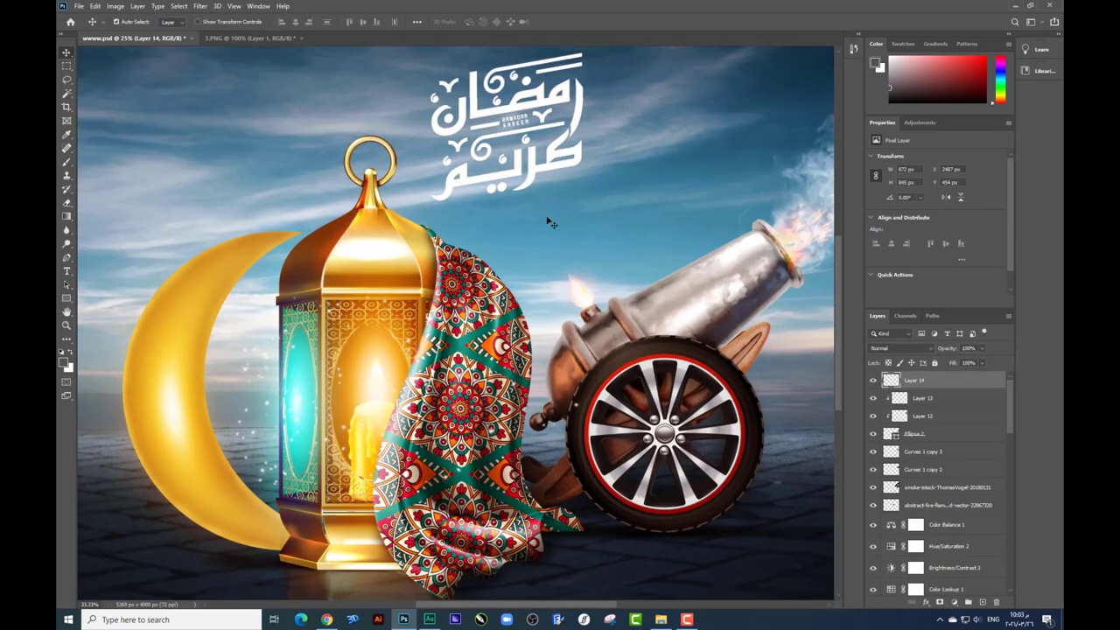
pyautogui.scroll(3, 513, 265)
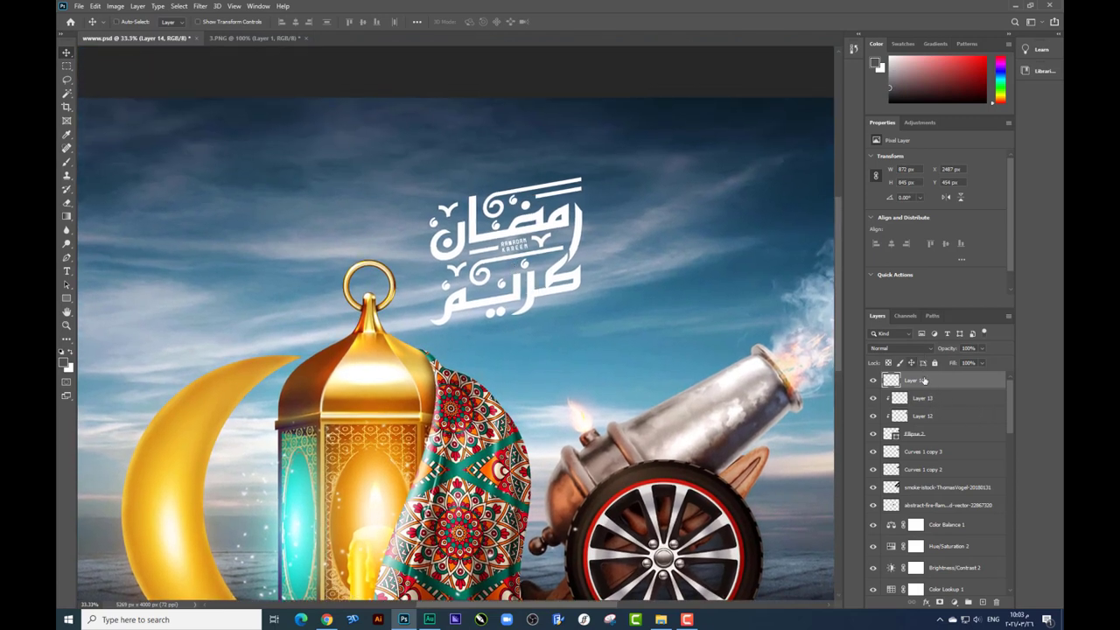
pyautogui.rightClick(923, 380)
pyautogui.click(841, 306)
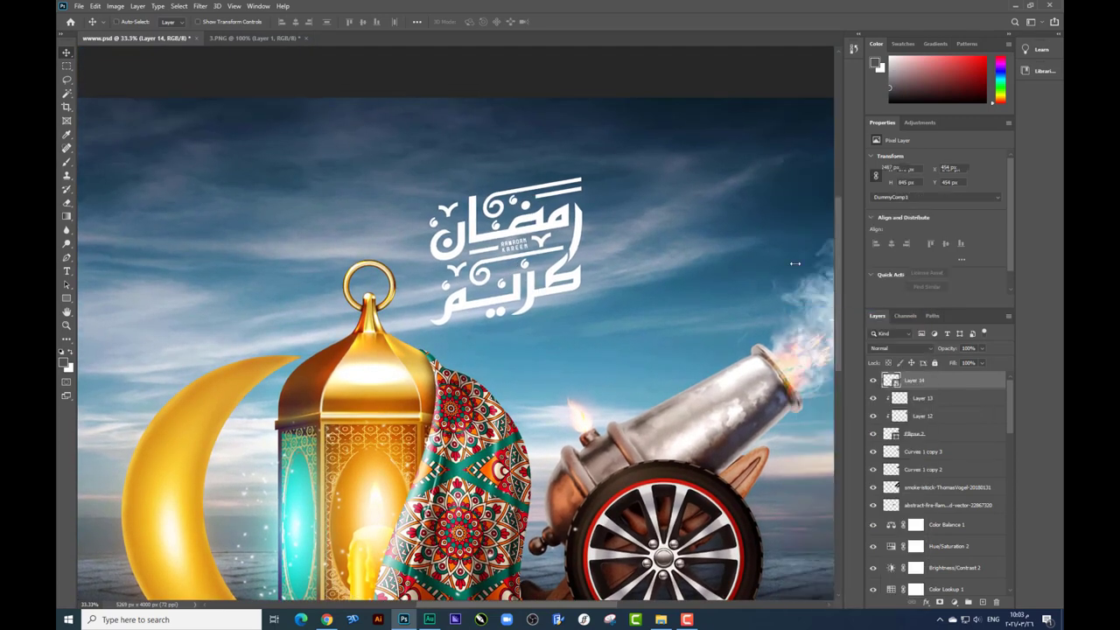
# Step: Scale up the Ramadan calligraphy and nudge it slightly left
pyautogui.hotkey('ctrl', '-')
pyautogui.hotkey('ctrl', 't')
pyautogui.moveTo(553, 230); pyautogui.dragTo(586, 267)
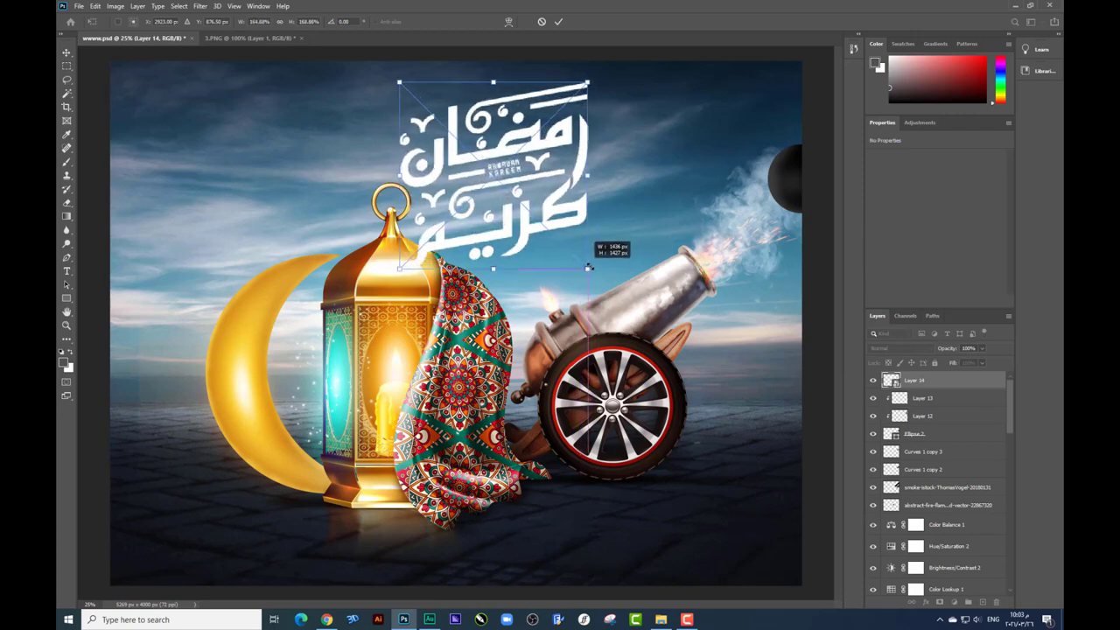
pyautogui.press('Return')
pyautogui.moveTo(569, 203); pyautogui.dragTo(548, 203)
# Step: Move Layer 14 beneath Brightness/Contrast 1 and reposition the calligraphy just above the lantern
pyautogui.moveTo(912, 379); pyautogui.dragTo(923, 627)
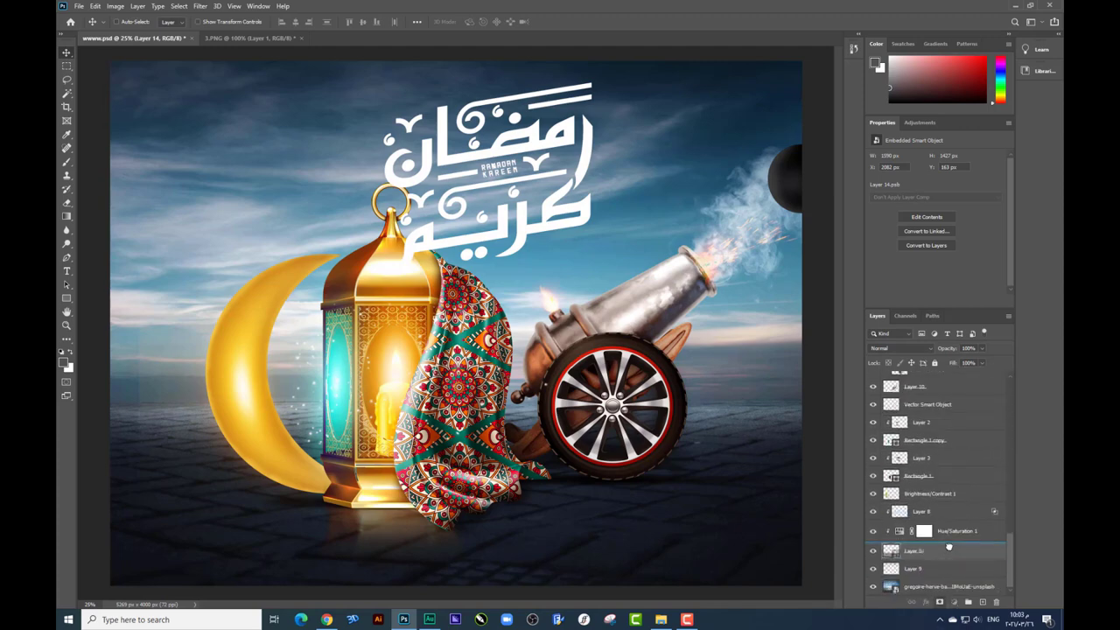
pyautogui.moveTo(923, 627)
pyautogui.mouseDown()
pyautogui.moveTo(942, 472)
pyautogui.moveTo(941, 503)
pyautogui.mouseUp()
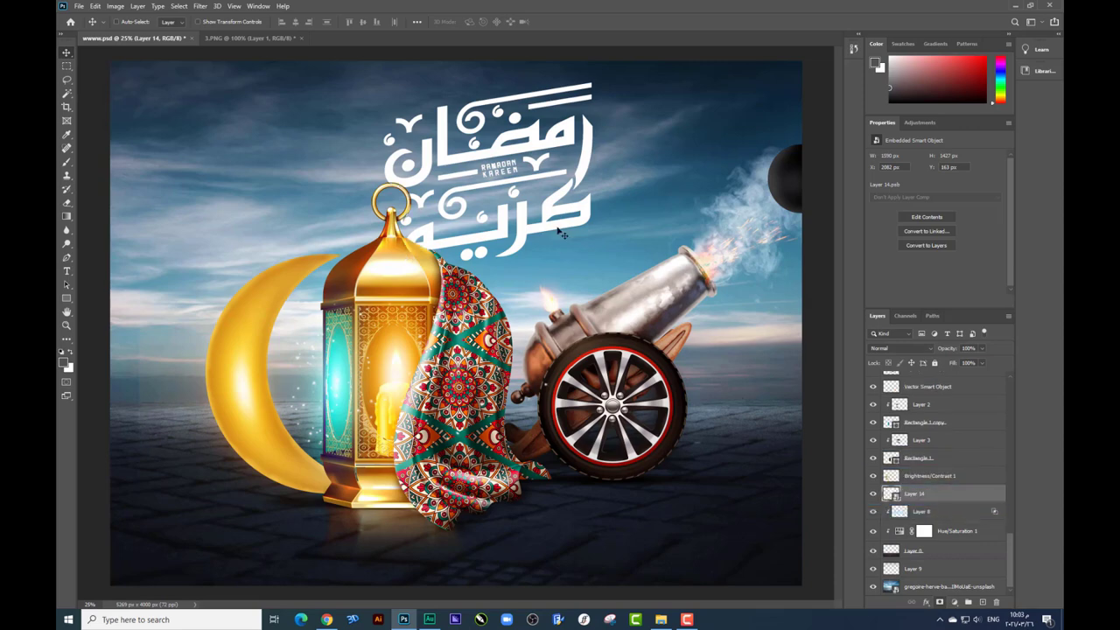
pyautogui.moveTo(562, 234); pyautogui.dragTo(570, 235)
pyautogui.hotkey('ctrl', '-')
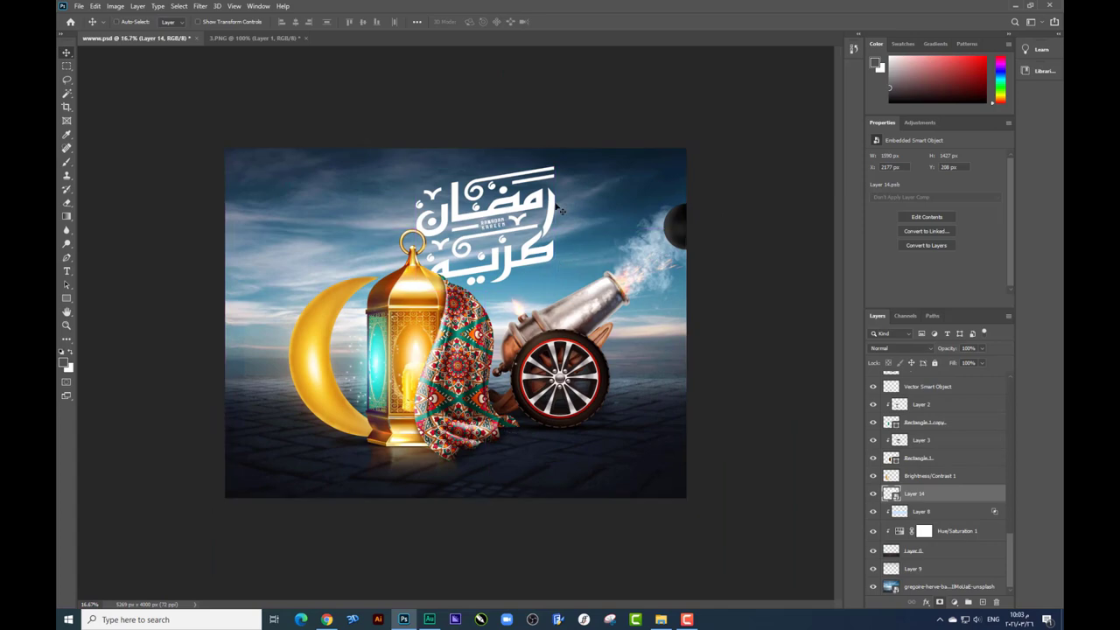
pyautogui.hotkey('ctrl', 't')
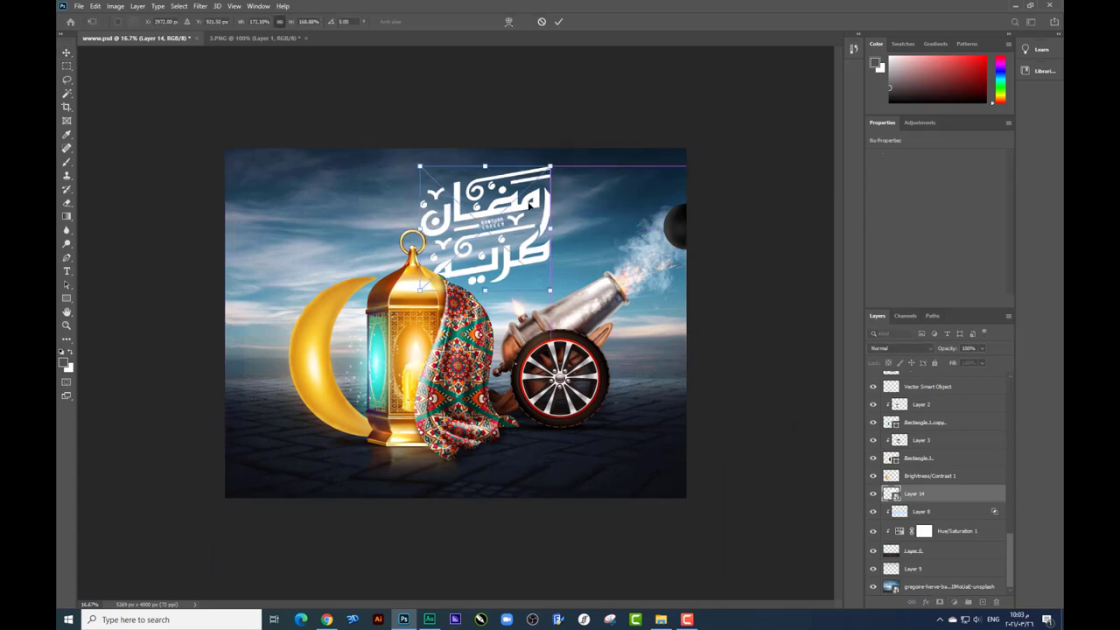
pyautogui.press('Return')
pyautogui.hotkey('ctrl', '+')
# Step: After a failed attempt to move another layer, select the calligraphy layer, Layer 14
pyautogui.keyDown('ctrl'); pyautogui.click(530, 208); pyautogui.keyUp('ctrl')
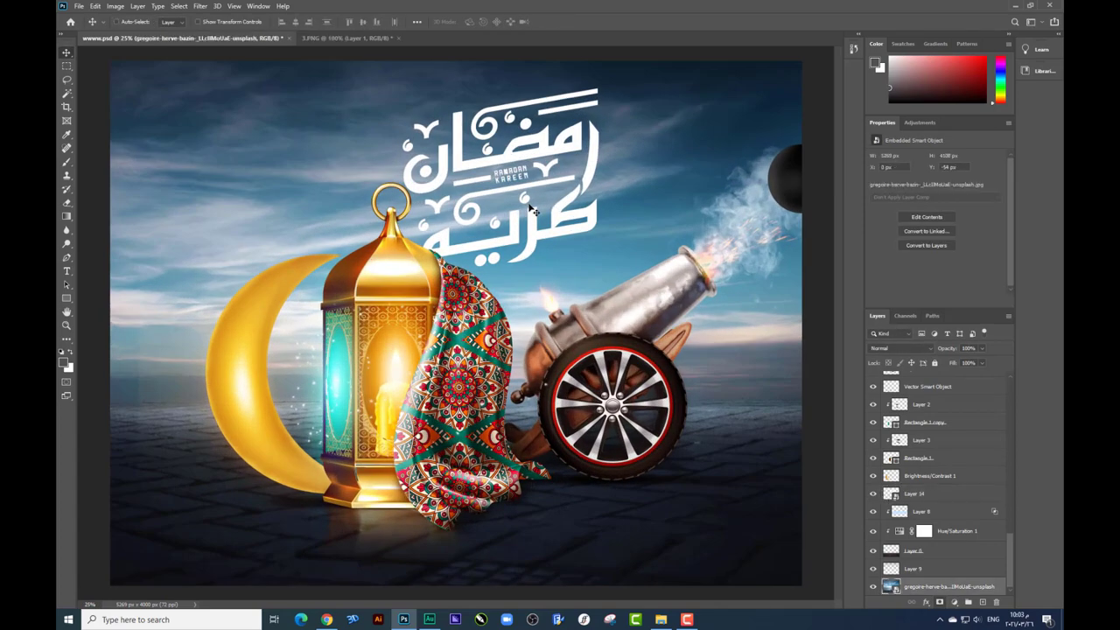
pyautogui.hotkey('ctrl', '+')
pyautogui.scroll(3, 531, 210)
pyautogui.click(66, 94)
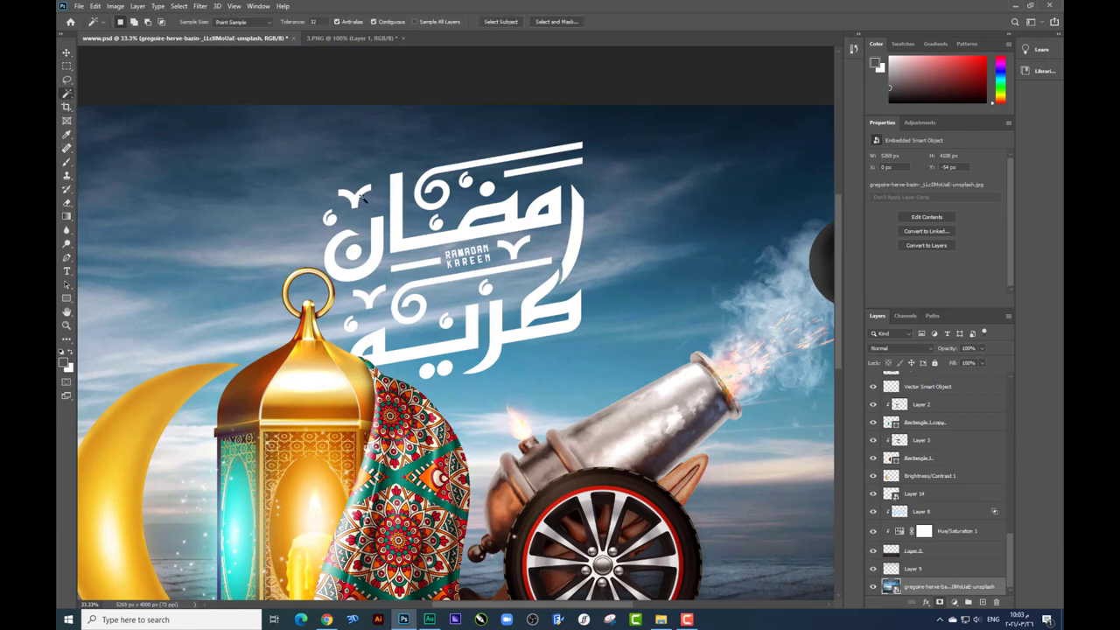
pyautogui.click(66, 53)
pyautogui.rightClick(518, 224)
pyautogui.click(549, 275)
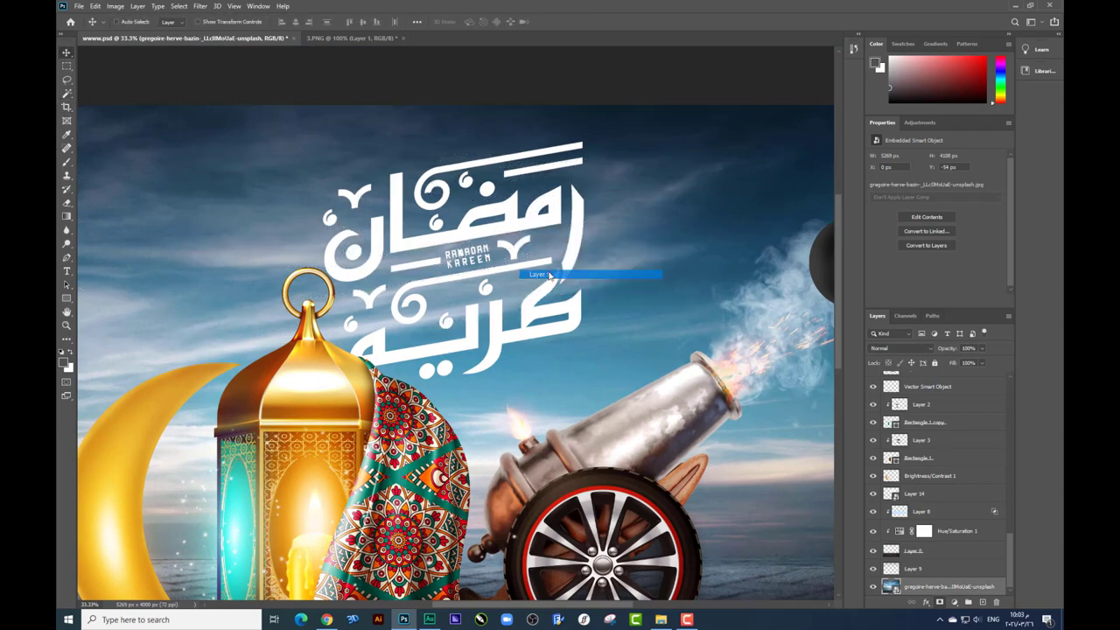
pyautogui.click(634, 296)
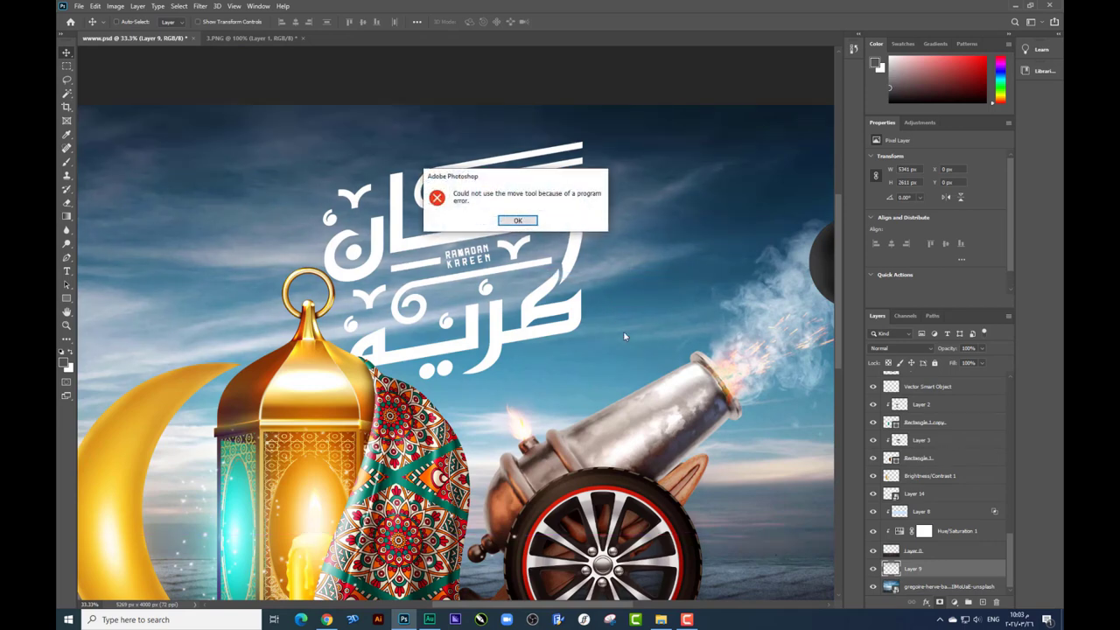
pyautogui.click(518, 220)
pyautogui.click(915, 493)
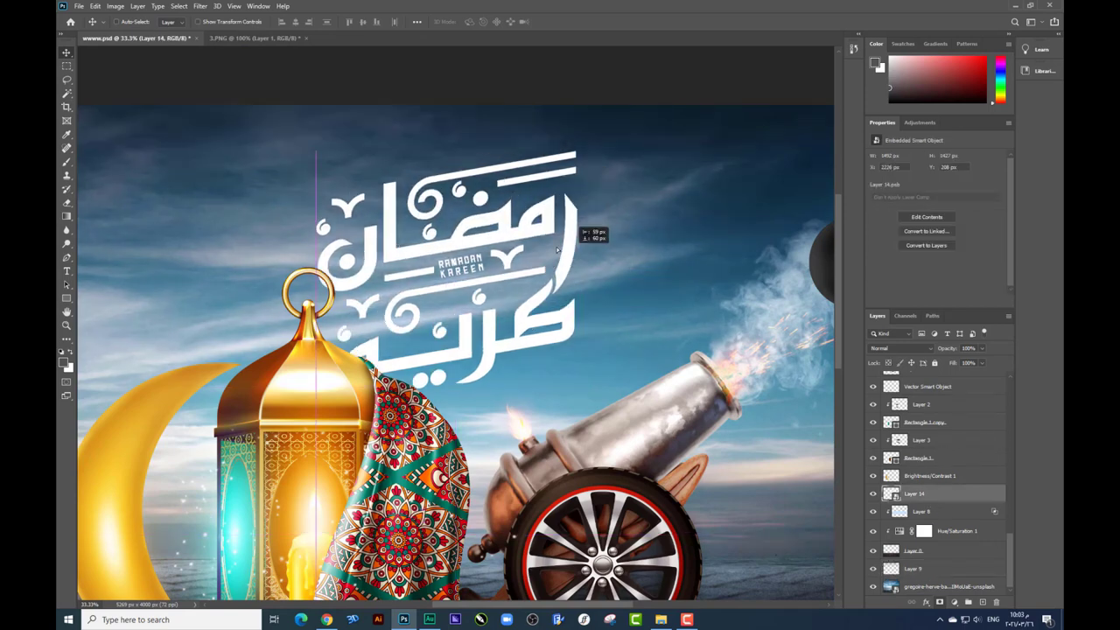
# Step: Select all the calligraphy's small ornaments with the Magic Wand in Add to selection mode
pyautogui.press('w')
pyautogui.keyDown('shift'); pyautogui.click(359, 198); pyautogui.keyUp('shift')
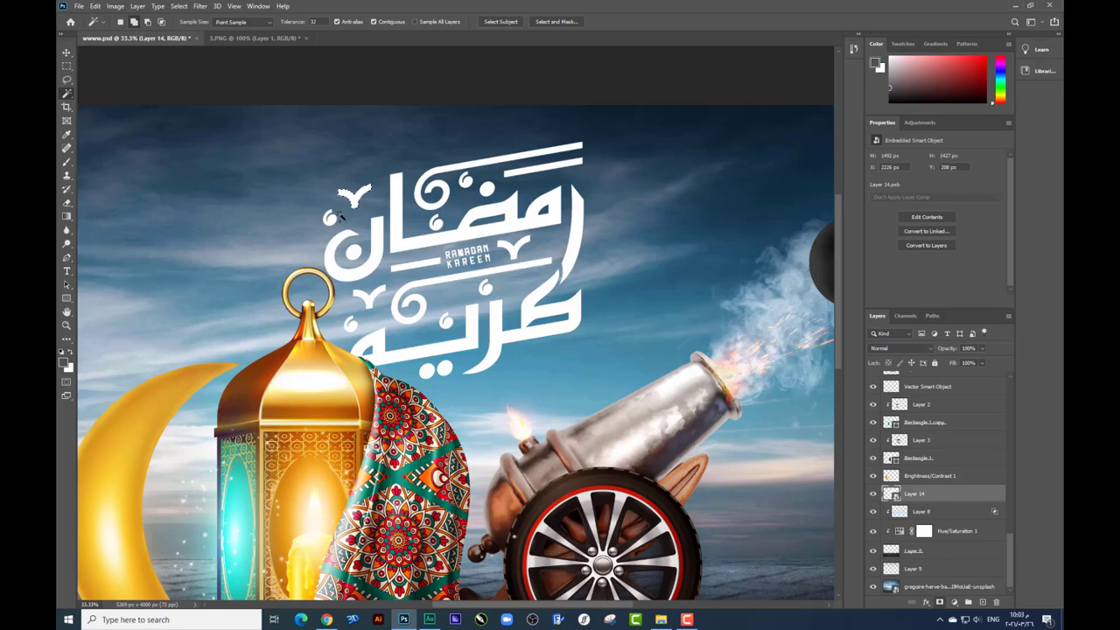
pyautogui.keyDown('shift'); pyautogui.click(332, 220); pyautogui.keyUp('shift')
pyautogui.keyDown('shift'); pyautogui.click(435, 372); pyautogui.keyUp('shift')
pyautogui.keyDown('shift'); pyautogui.click(513, 251); pyautogui.keyUp('shift')
pyautogui.keyDown('shift'); pyautogui.click(464, 180); pyautogui.keyUp('shift')
# Step: Copy the selected ornaments onto a new layer, Layer 15, with Layer via Copy
pyautogui.click(66, 65)
pyautogui.rightClick(544, 319)
pyautogui.rightClick(919, 493)
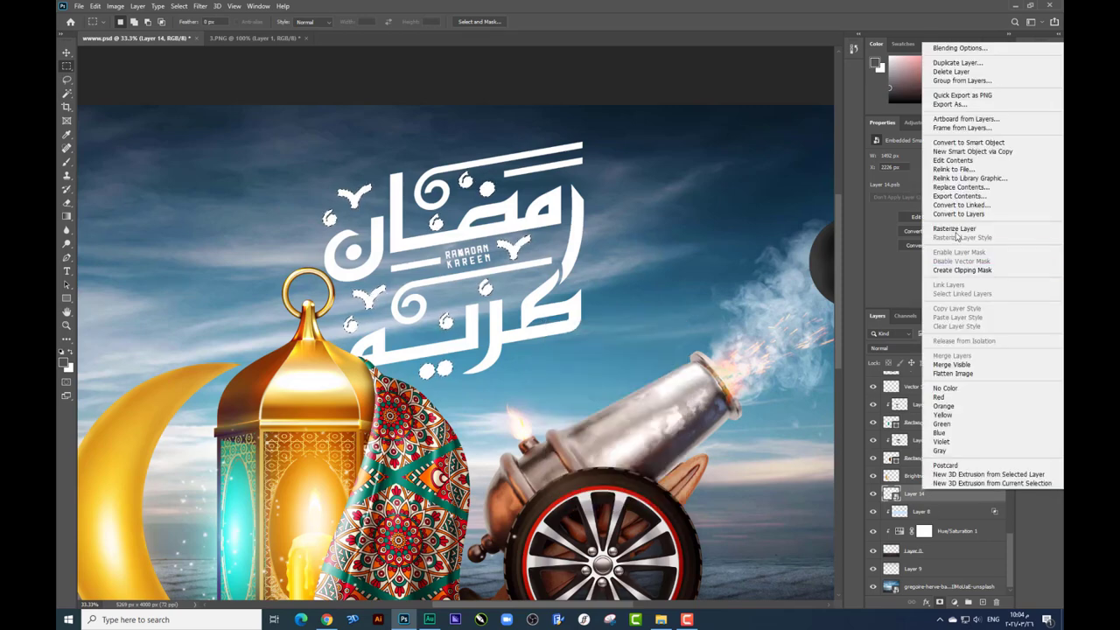
pyautogui.click(957, 230)
pyautogui.rightClick(536, 291)
pyautogui.click(612, 371)
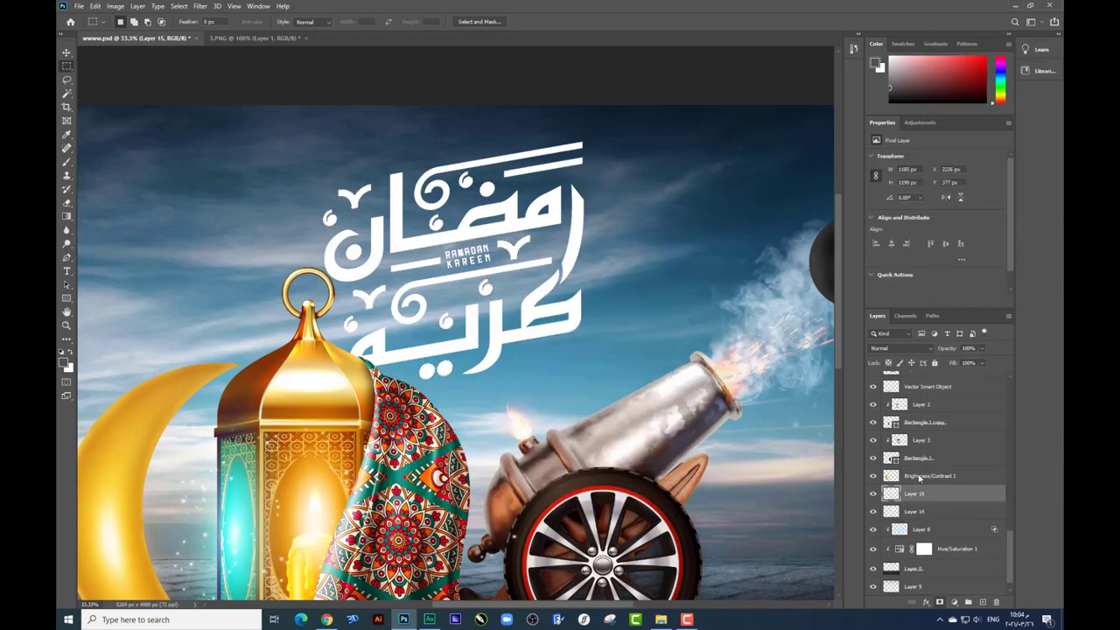
# Step: Give Layer 15 a gold #ffcc00 Color Overlay
pyautogui.rightClick(960, 495)
pyautogui.click(959, 56)
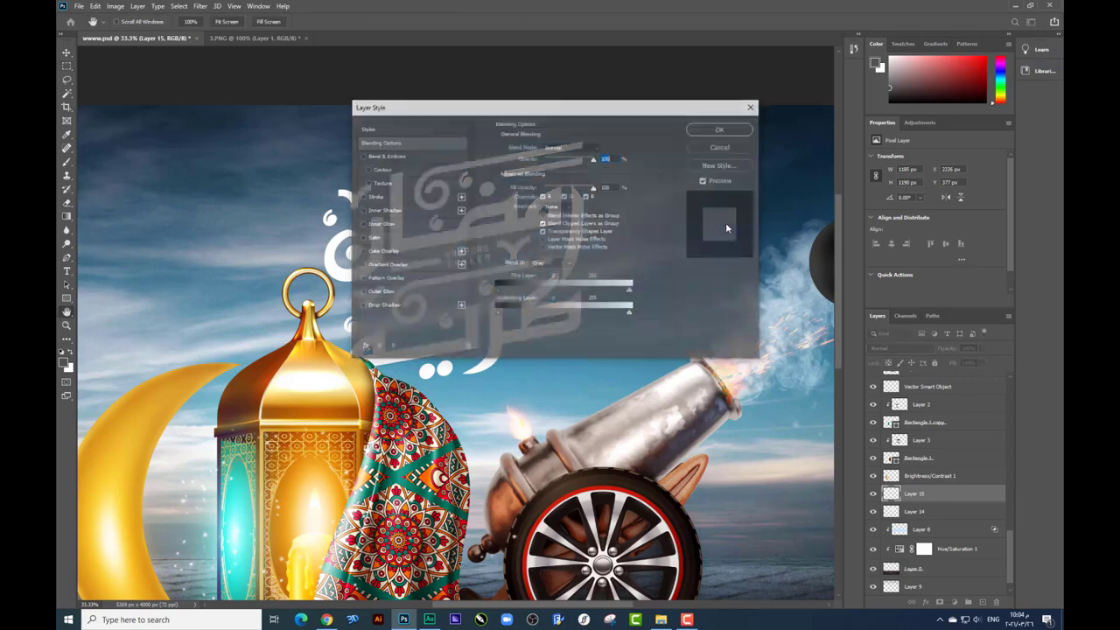
pyautogui.click(385, 251)
pyautogui.moveTo(512, 106); pyautogui.dragTo(726, 178)
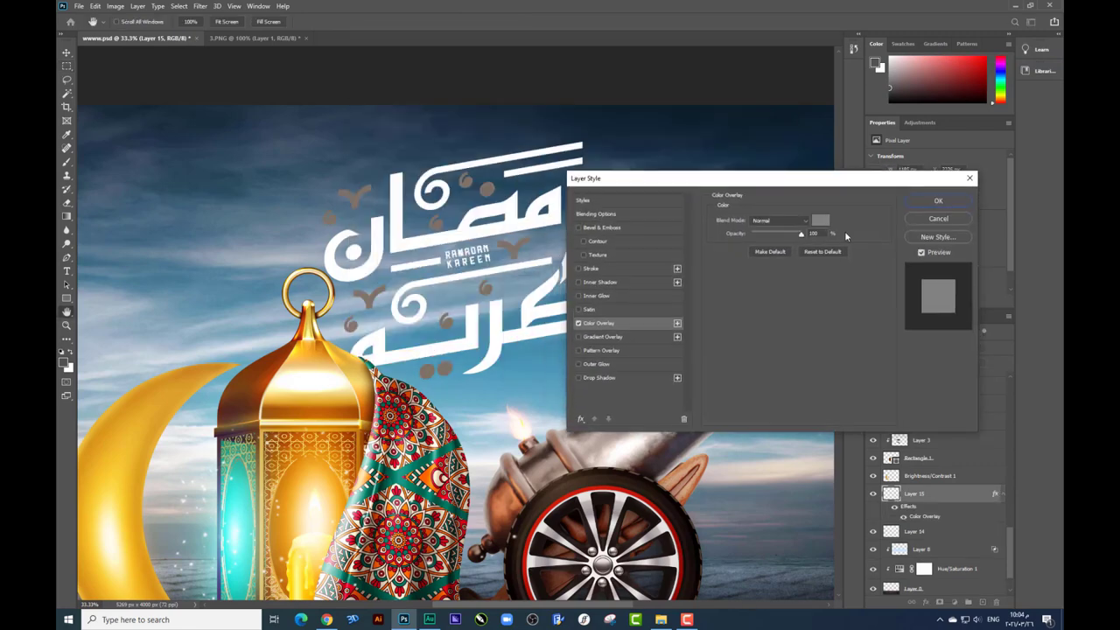
pyautogui.click(820, 220)
pyautogui.moveTo(490, 210); pyautogui.dragTo(553, 148)
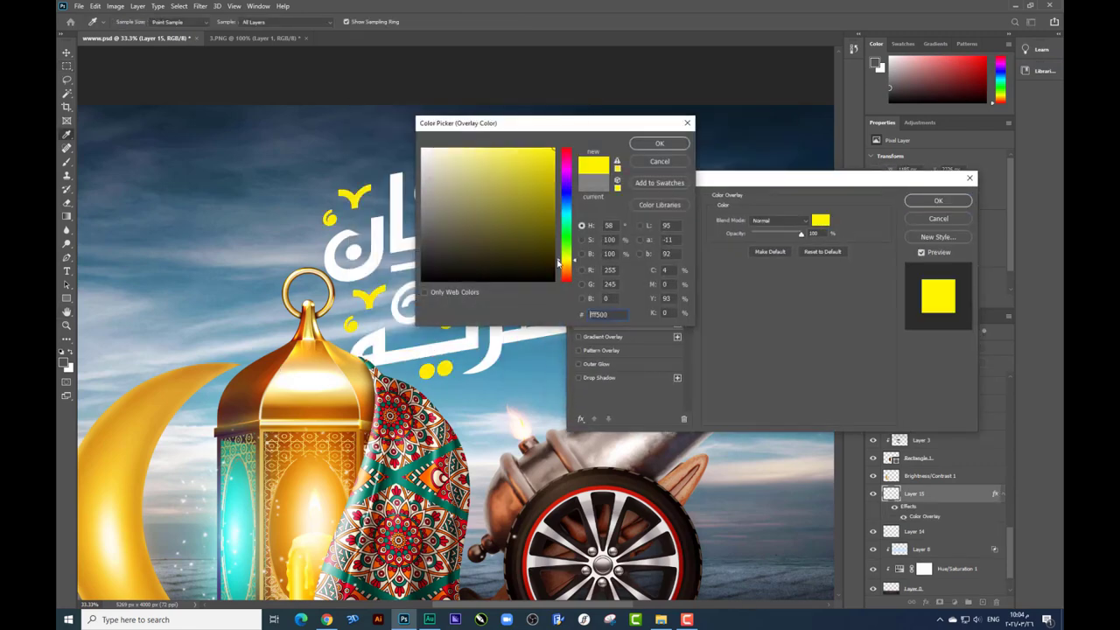
pyautogui.moveTo(564, 260); pyautogui.dragTo(564, 270)
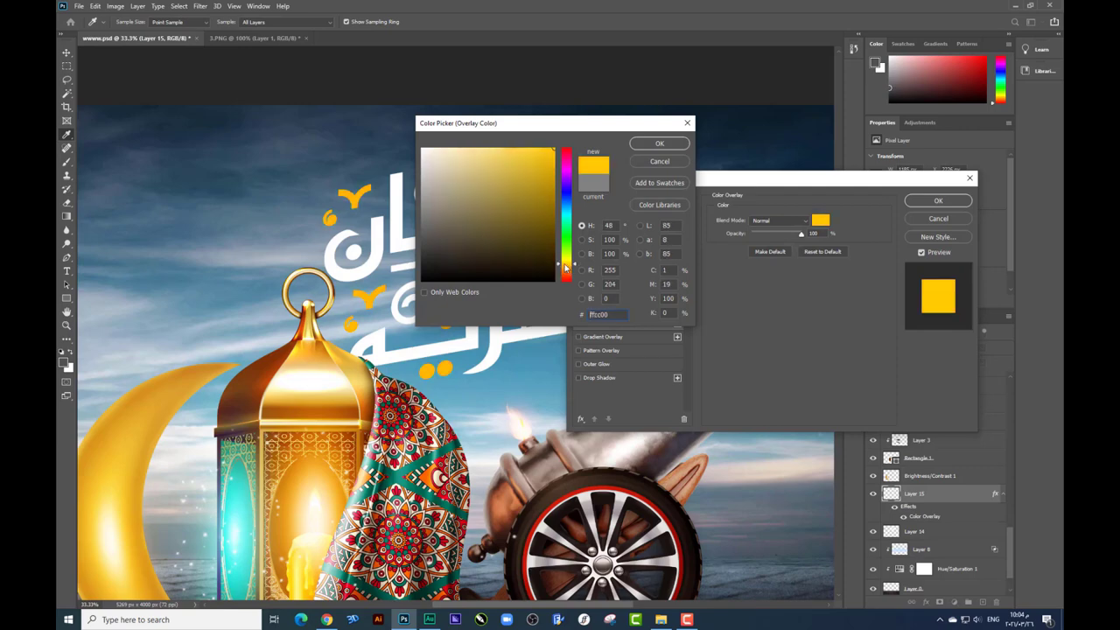
pyautogui.click(660, 143)
# Step: Apply the gold overlay, merge it into Layer 14, and add a subtle offset drop shadow
pyautogui.click(938, 201)
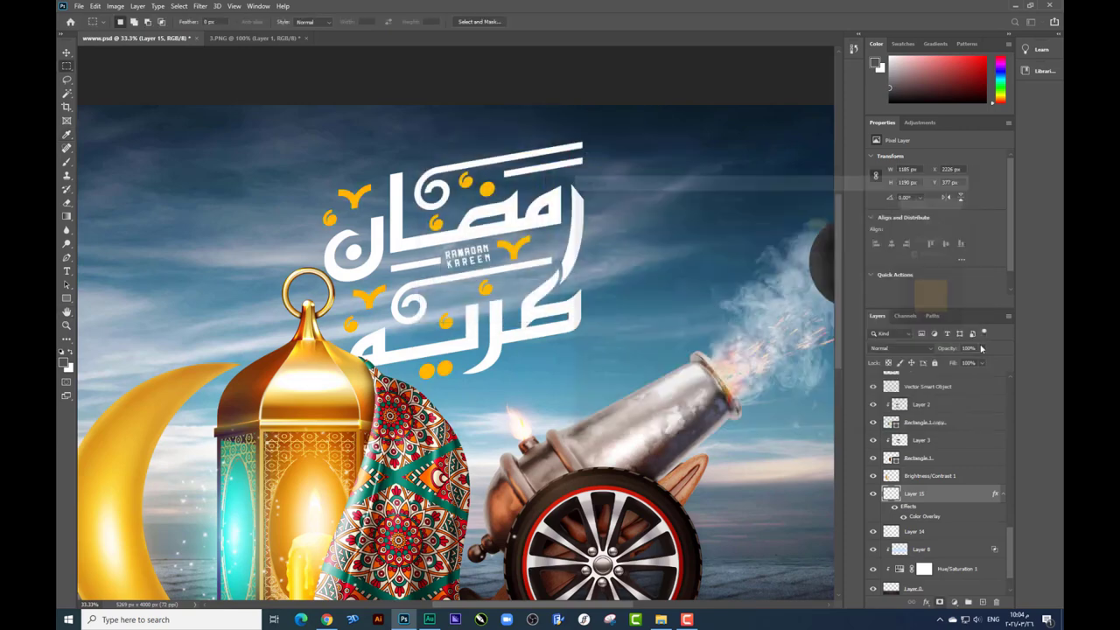
pyautogui.hotkey('ctrl', 'e')
pyautogui.rightClick(923, 494)
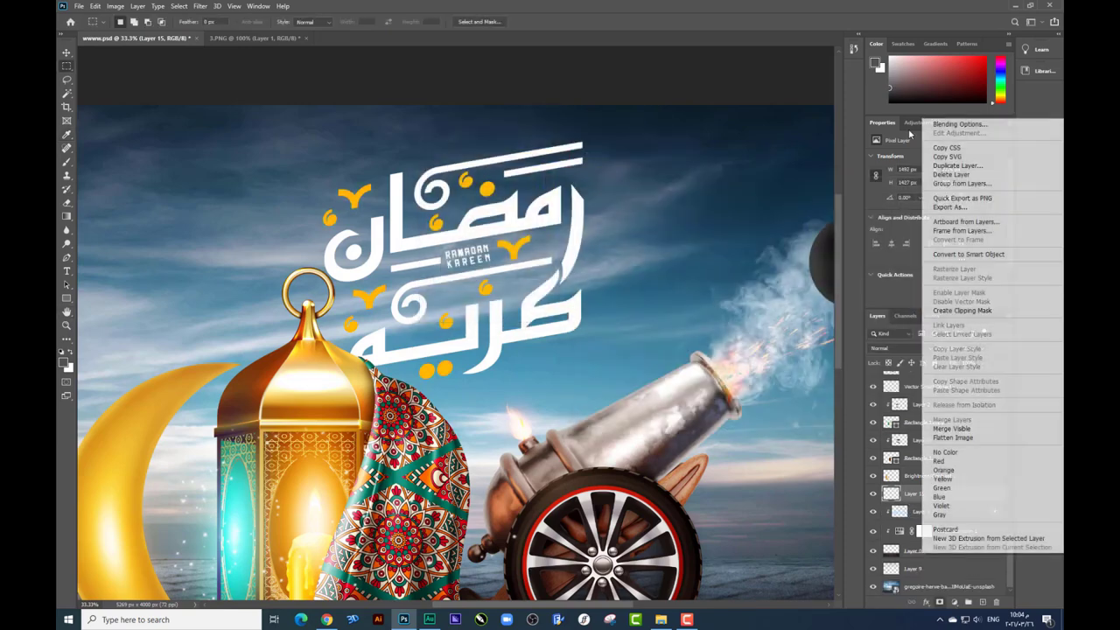
pyautogui.click(979, 127)
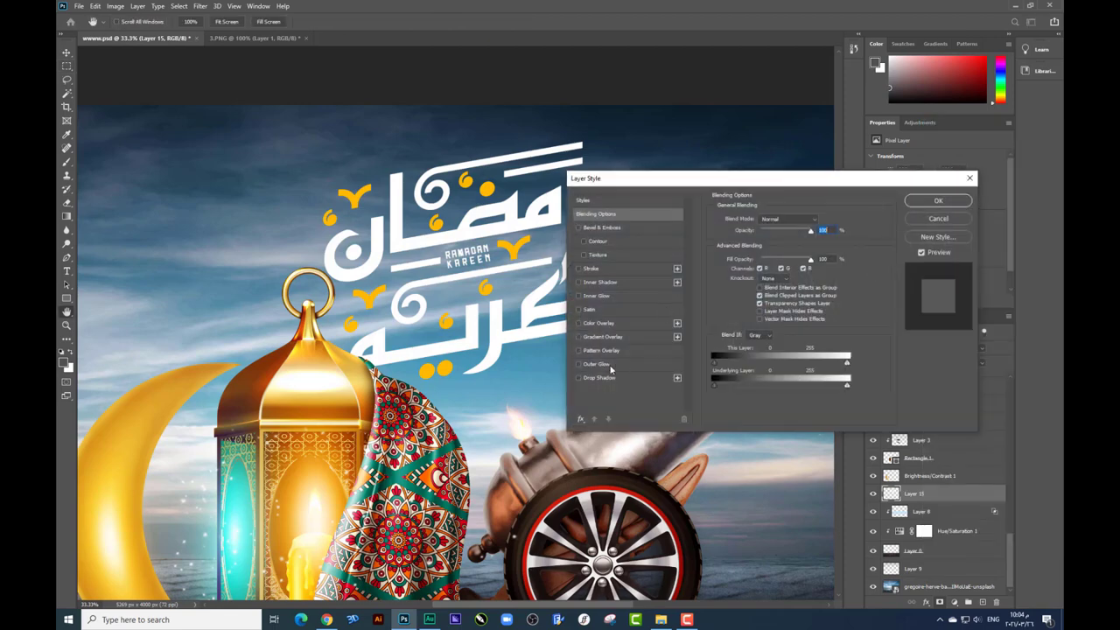
pyautogui.click(599, 378)
pyautogui.moveTo(553, 338); pyautogui.dragTo(559, 341)
pyautogui.moveTo(769, 235); pyautogui.dragTo(761, 236)
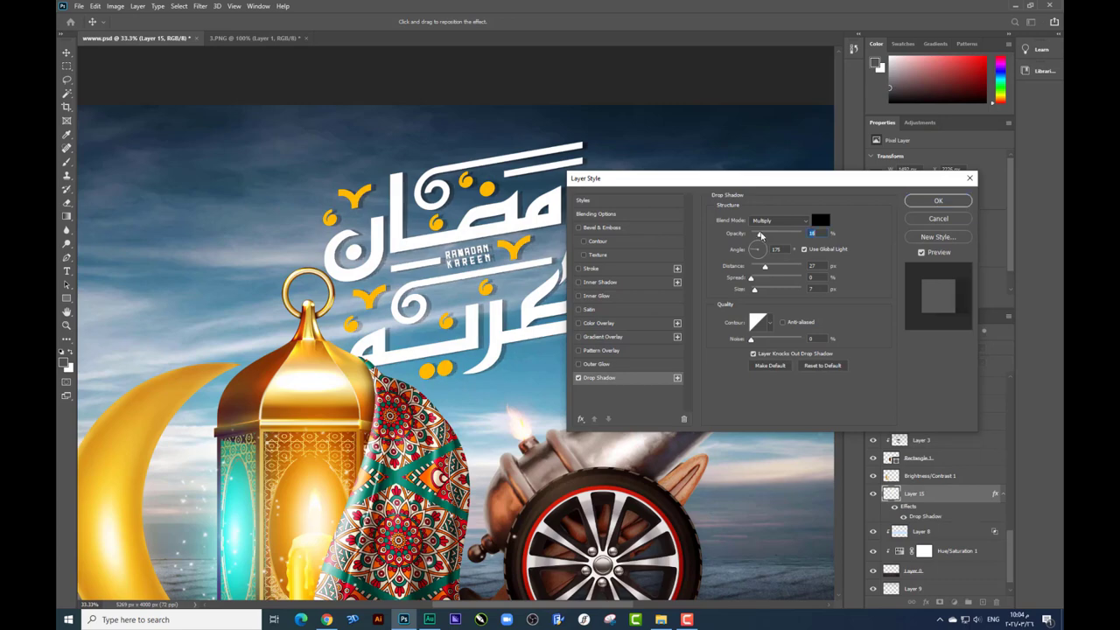
pyautogui.press('Return')
pyautogui.hotkey('ctrl', '-')
pyautogui.hotkey('ctrl', '-')
pyautogui.press('m')
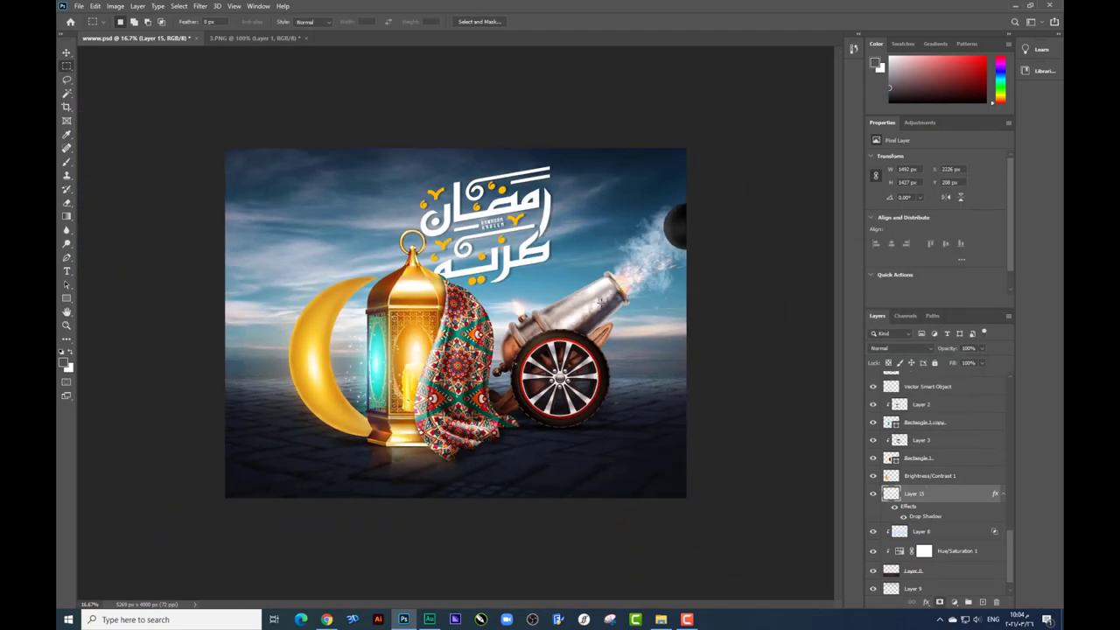
# Step: Nudge the calligraphy slightly to the left
pyautogui.press('v')
pyautogui.moveTo(600, 302)
pyautogui.mouseDown()
pyautogui.moveTo(626, 310)
pyautogui.moveTo(550, 279)
pyautogui.mouseUp()
pyautogui.hotkey('ctrl', '+')
pyautogui.hotkey('ctrl', '+')
pyautogui.press('c')
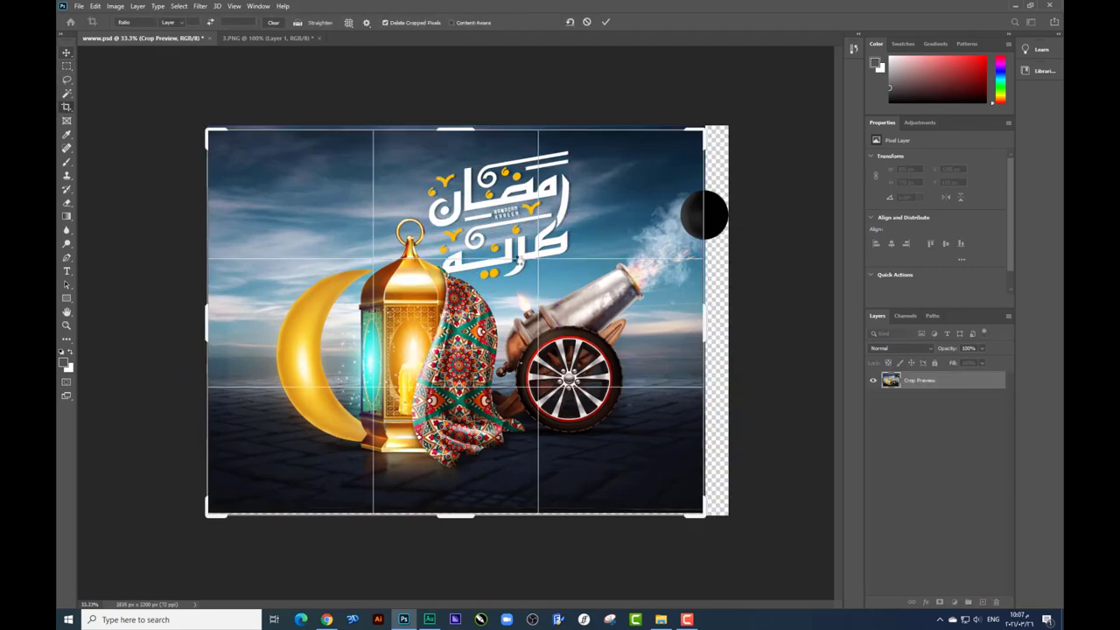
pyautogui.press('Escape')
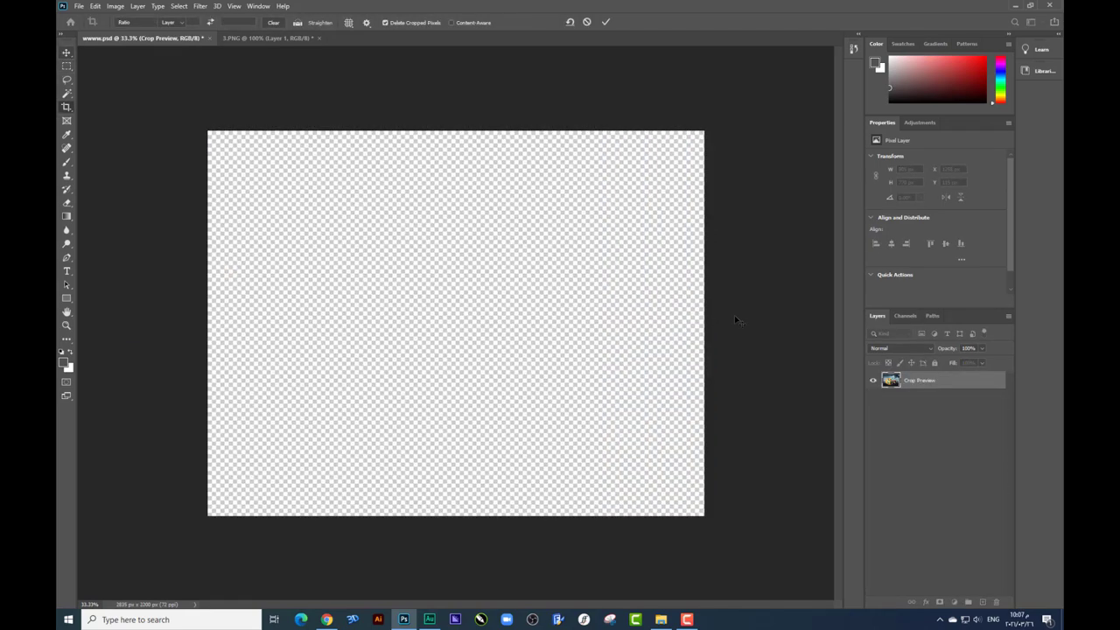
pyautogui.press('v')
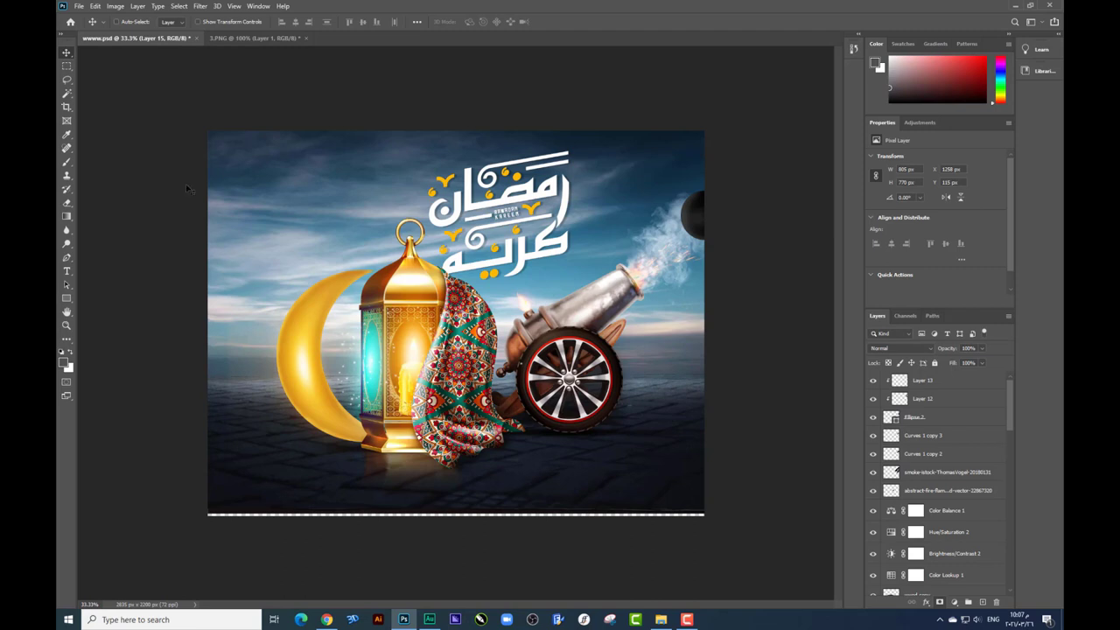
# Step: Crop the poster to 2667 × 2157 px, trimming the left and bottom edges
pyautogui.click(66, 107)
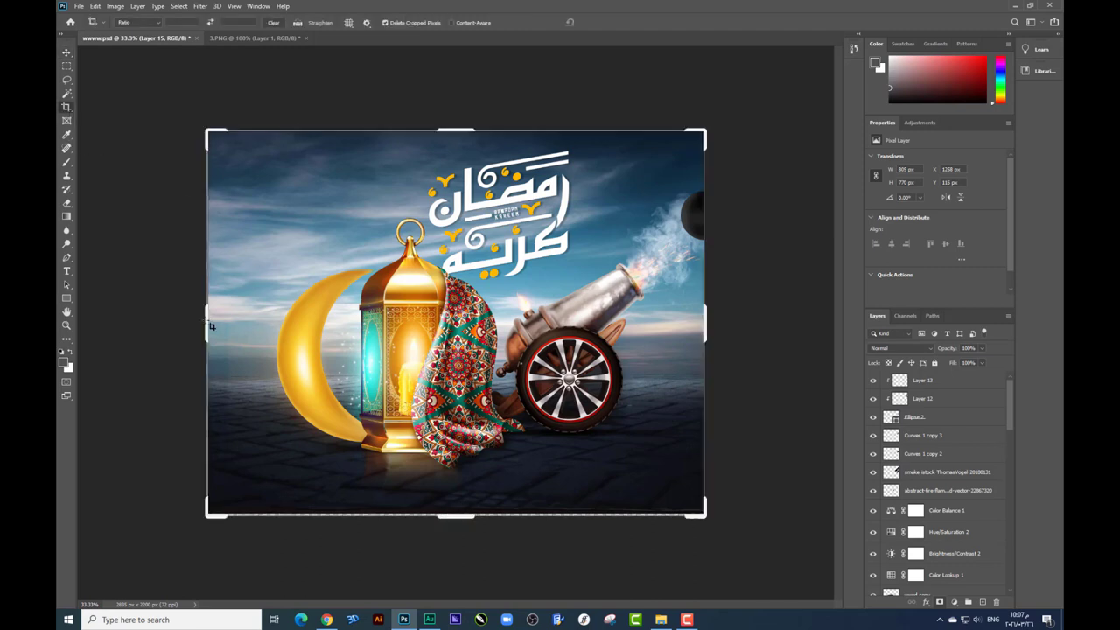
pyautogui.moveTo(211, 320); pyautogui.dragTo(227, 321)
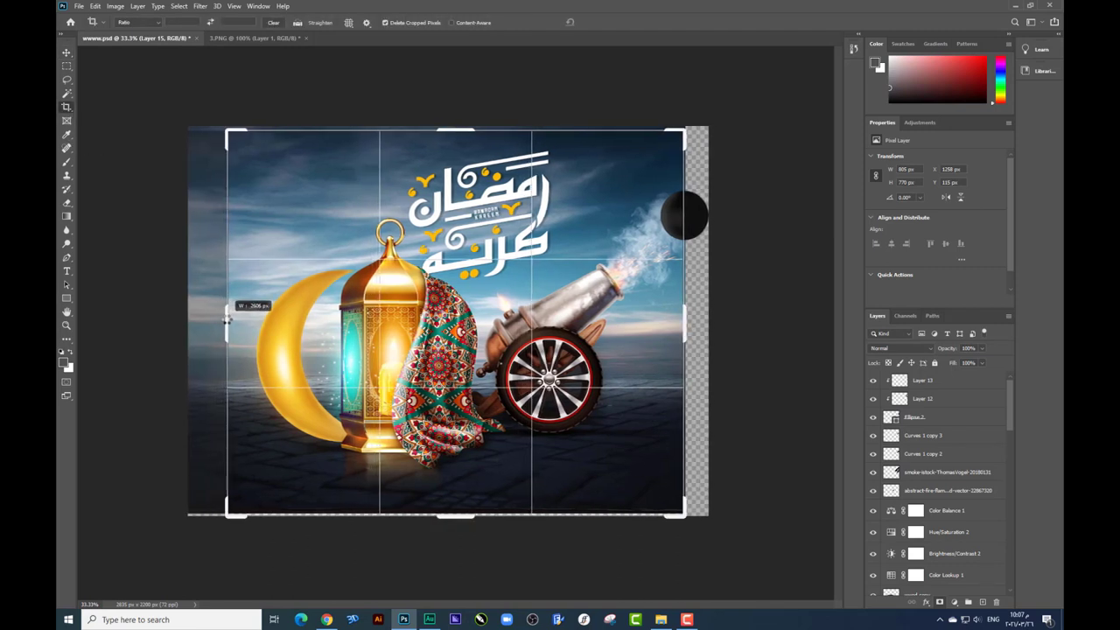
pyautogui.moveTo(227, 320); pyautogui.dragTo(221, 320)
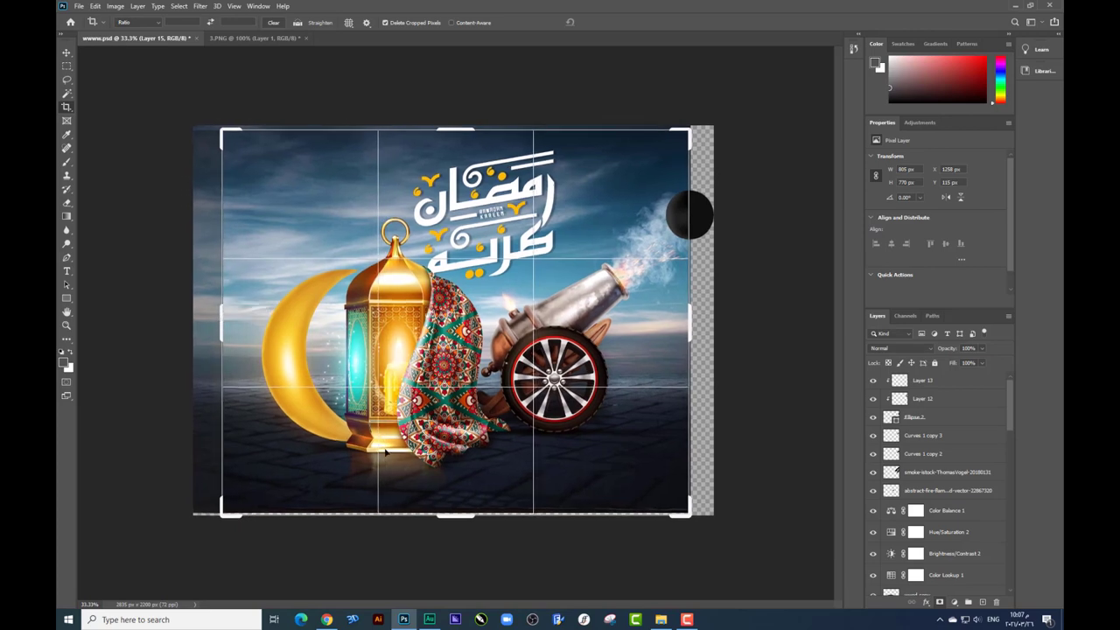
pyautogui.moveTo(445, 515); pyautogui.dragTo(449, 509)
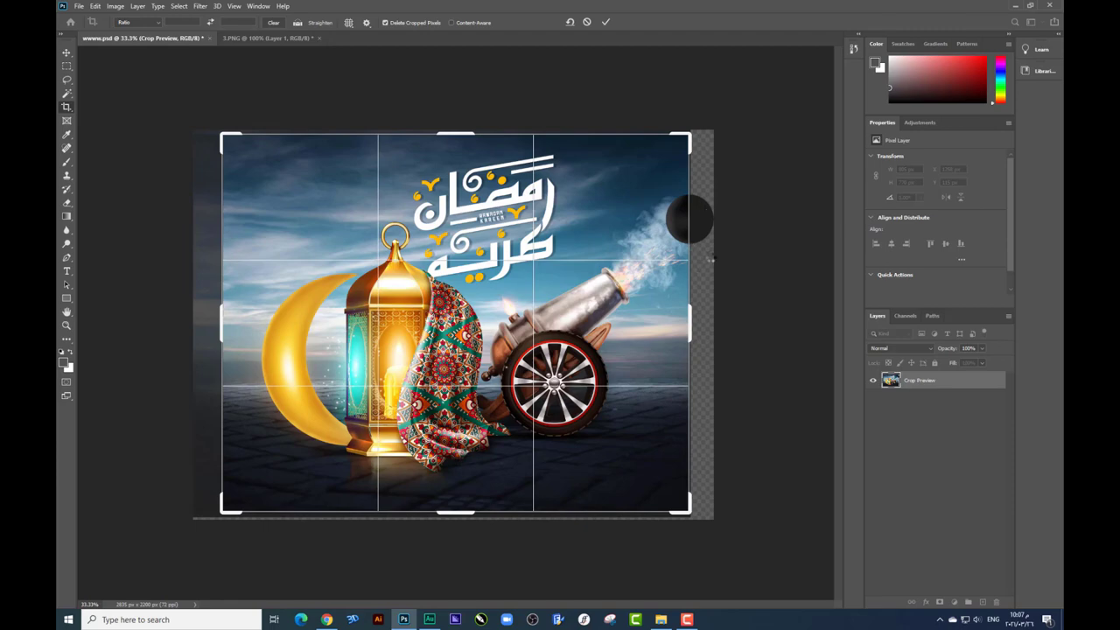
pyautogui.press('Return')
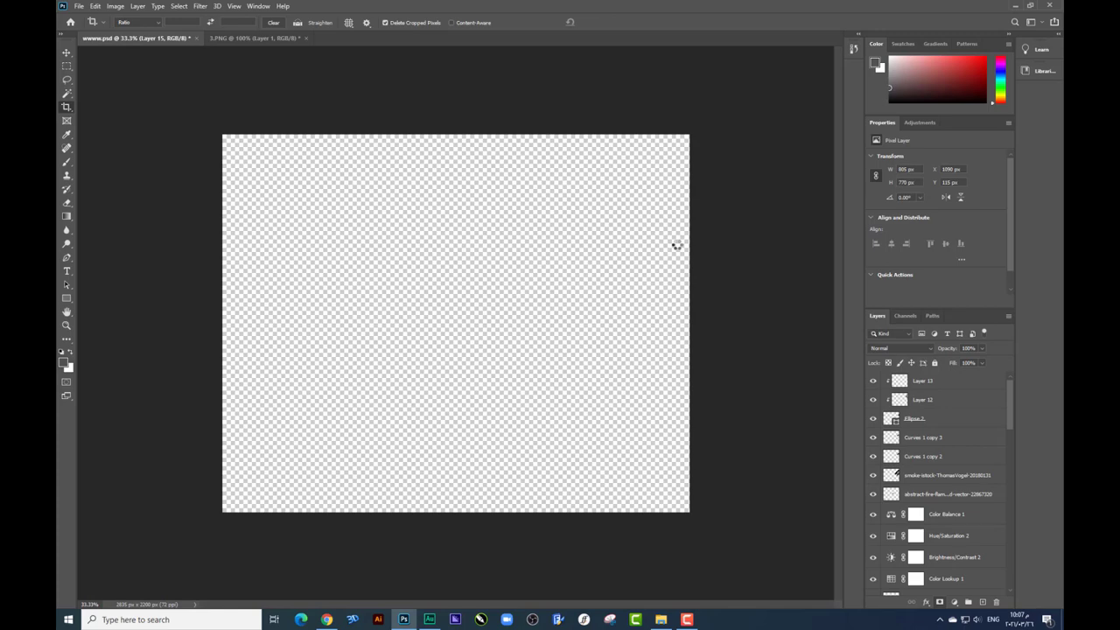
pyautogui.hotkey('ctrl', '+')
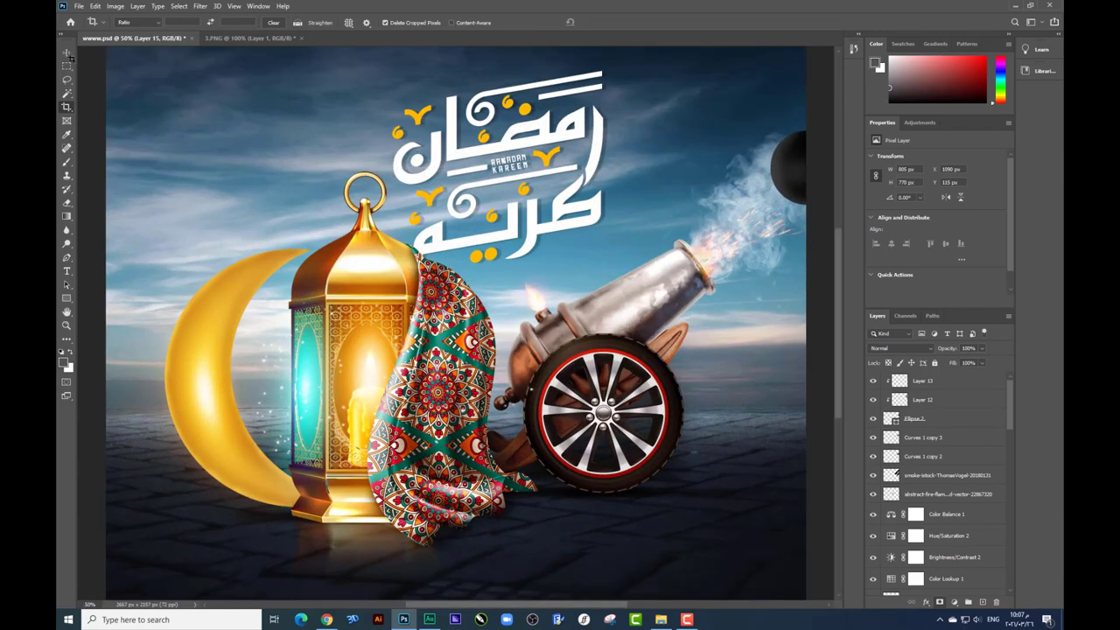
# Step: Add a text caption below the cannon, setting its colour and pasting in the wording
pyautogui.click(67, 54)
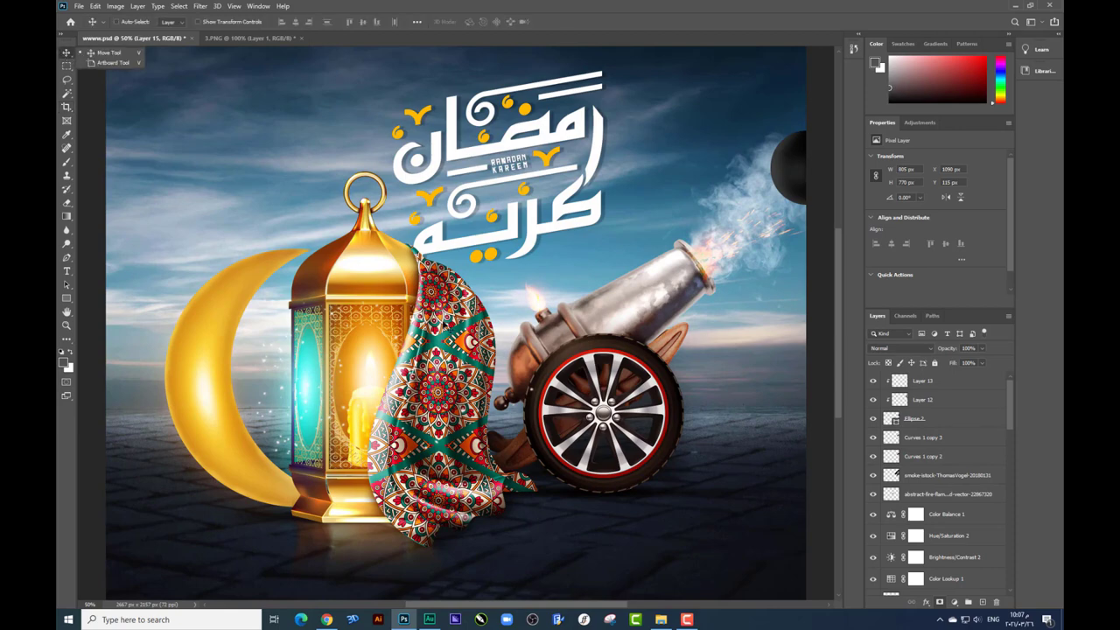
pyautogui.scroll(-3, 466, 287)
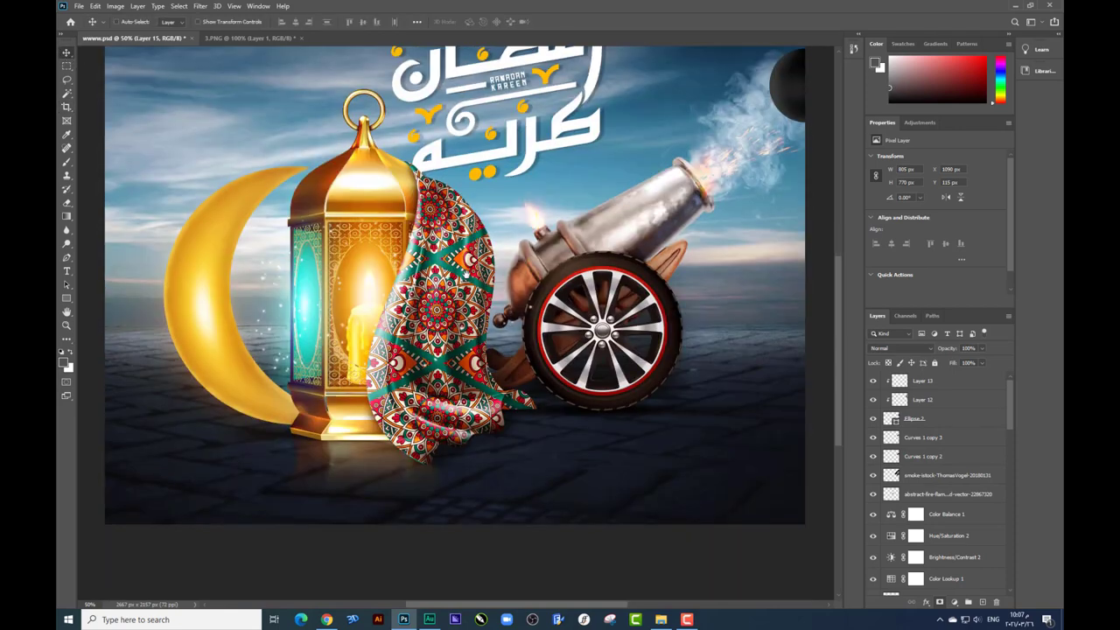
pyautogui.press('t')
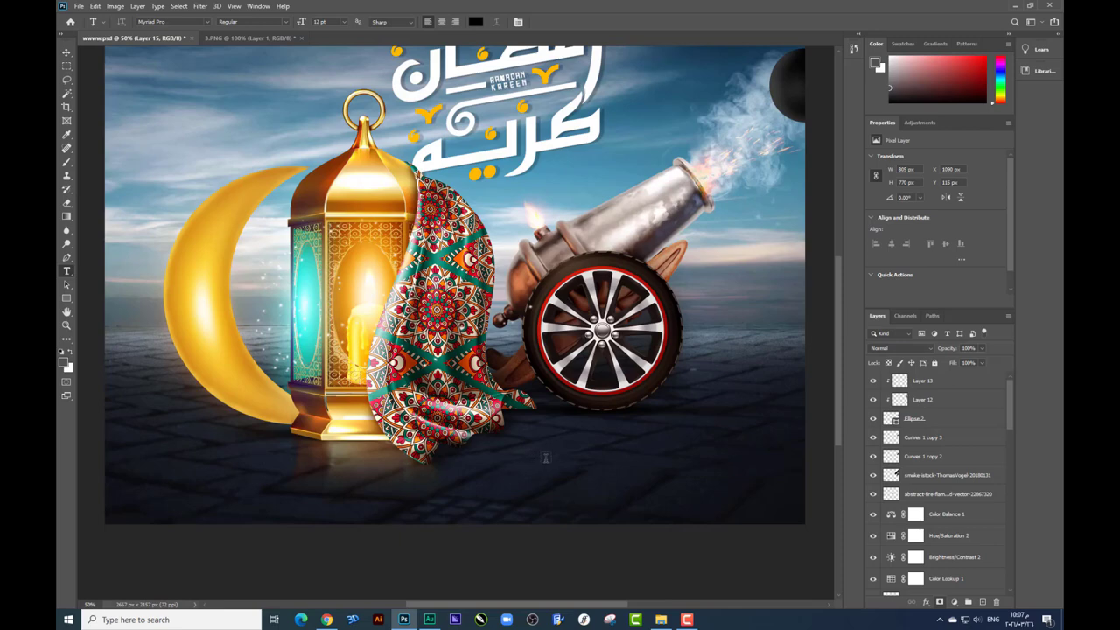
pyautogui.click(544, 457)
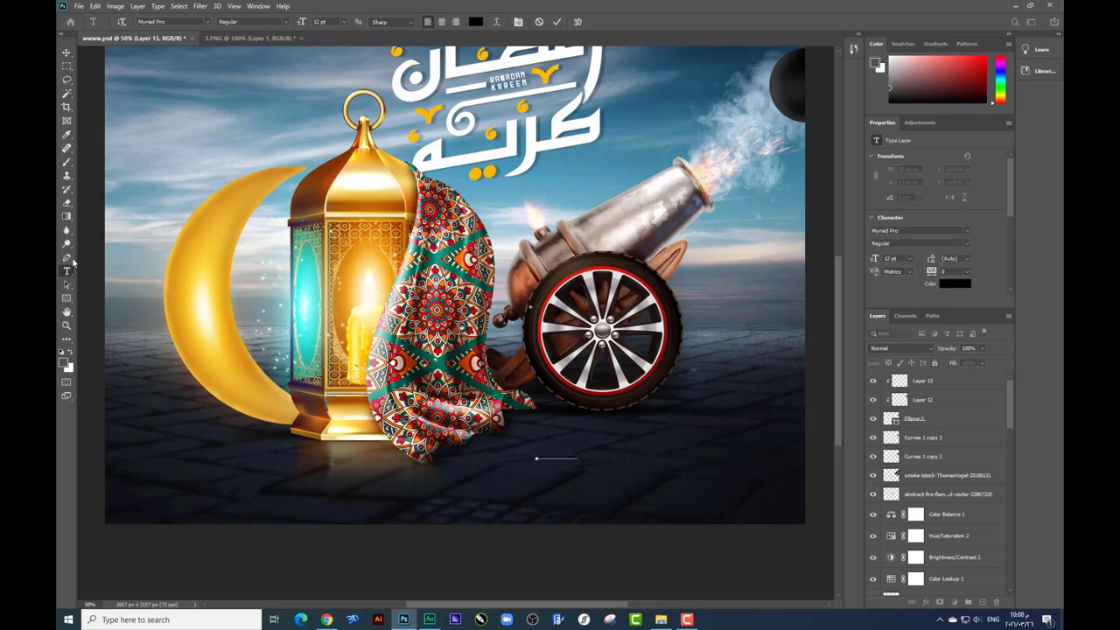
pyautogui.click(65, 362)
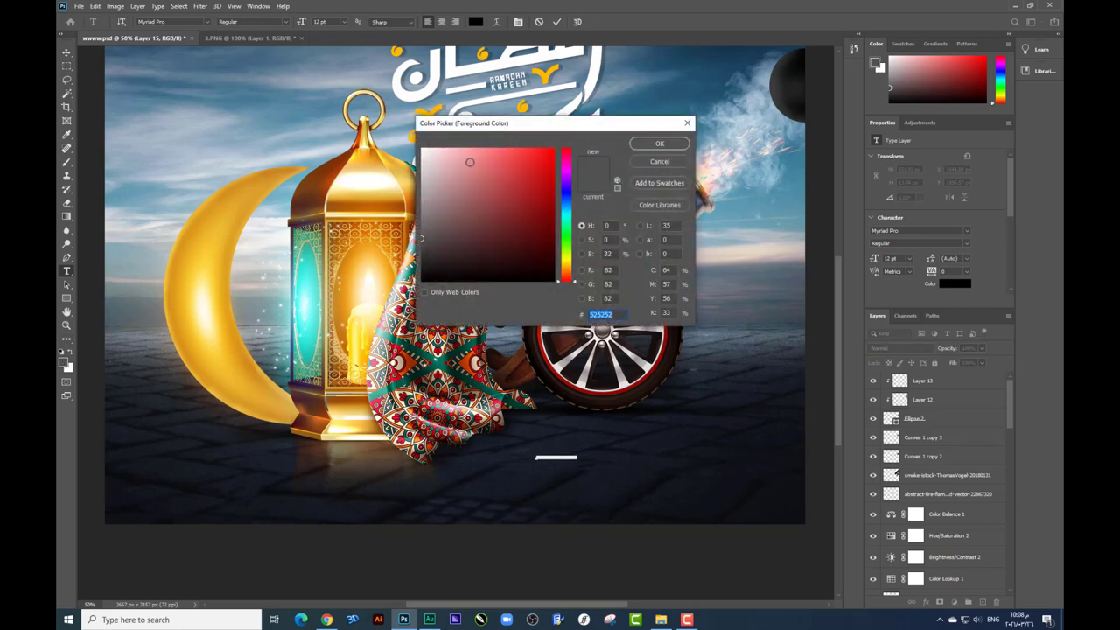
pyautogui.write('ff0000')
pyautogui.click(672, 143)
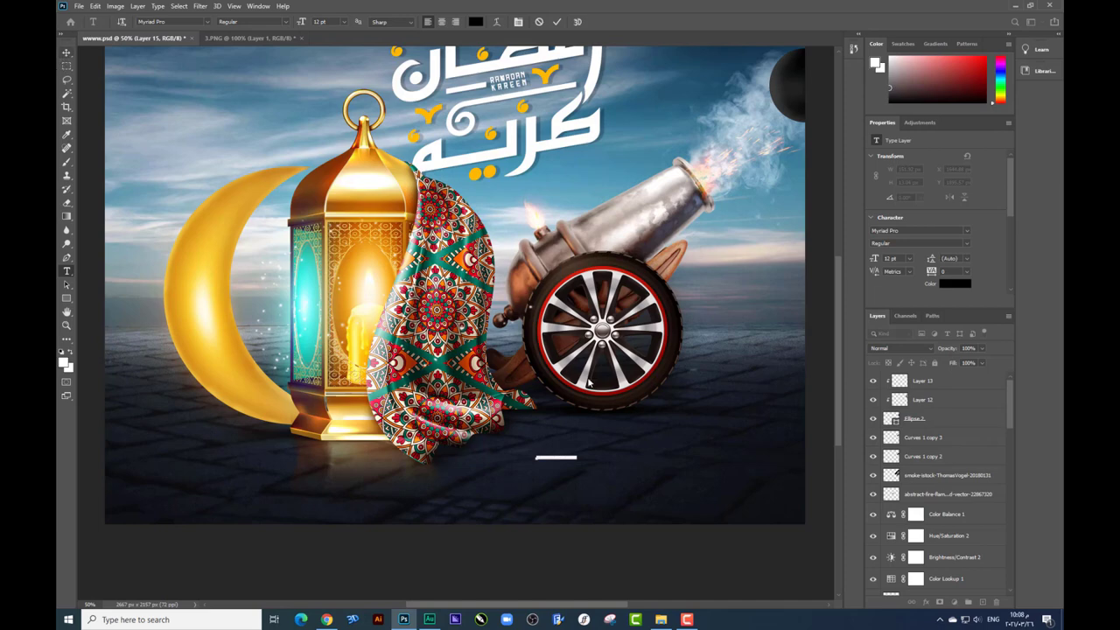
pyautogui.hotkey('ctrl', 'v')
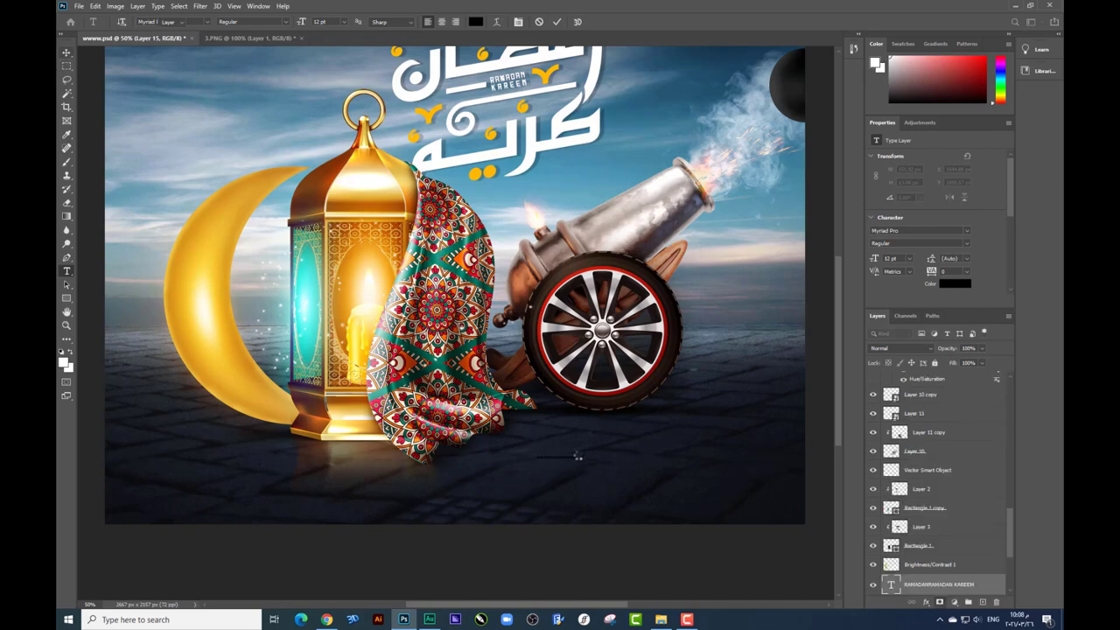
pyautogui.hotkey('ctrl', 'Return')
# Step: Enlarge the 'RAMADANRAMADAN KAREEM' caption with Free Transform
pyautogui.hotkey('ctrl', 't')
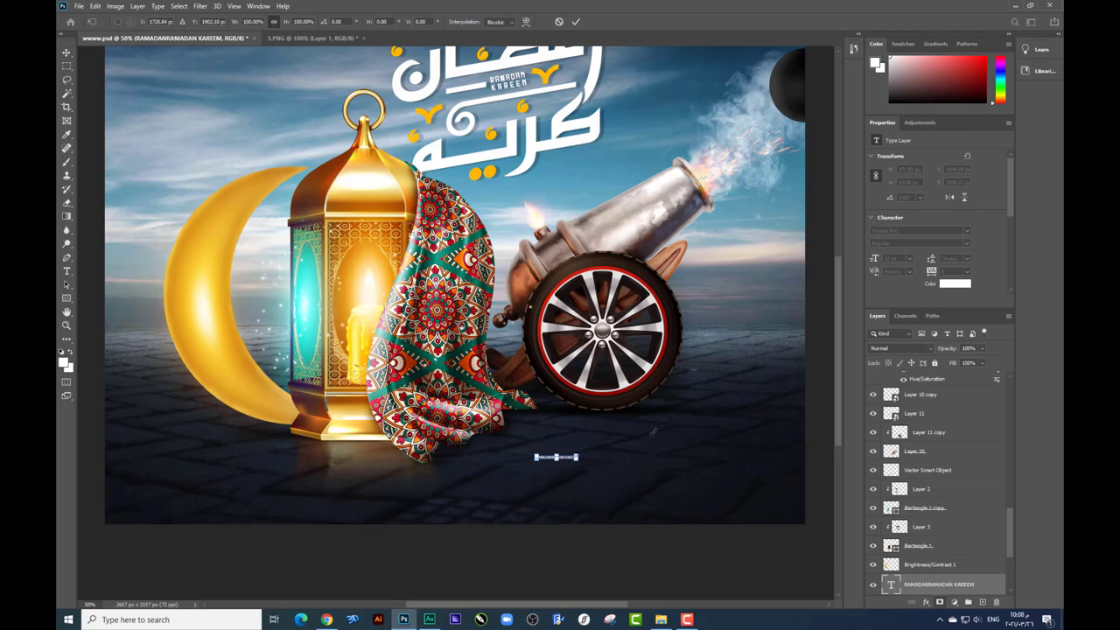
pyautogui.moveTo(653, 431); pyautogui.dragTo(655, 432)
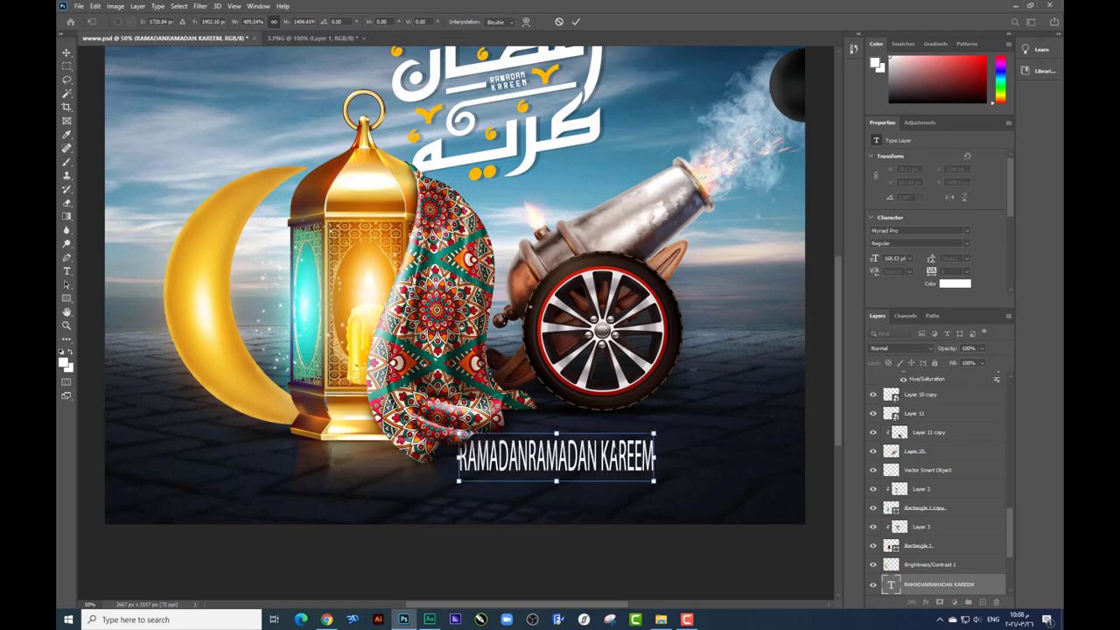
pyautogui.press('Return')
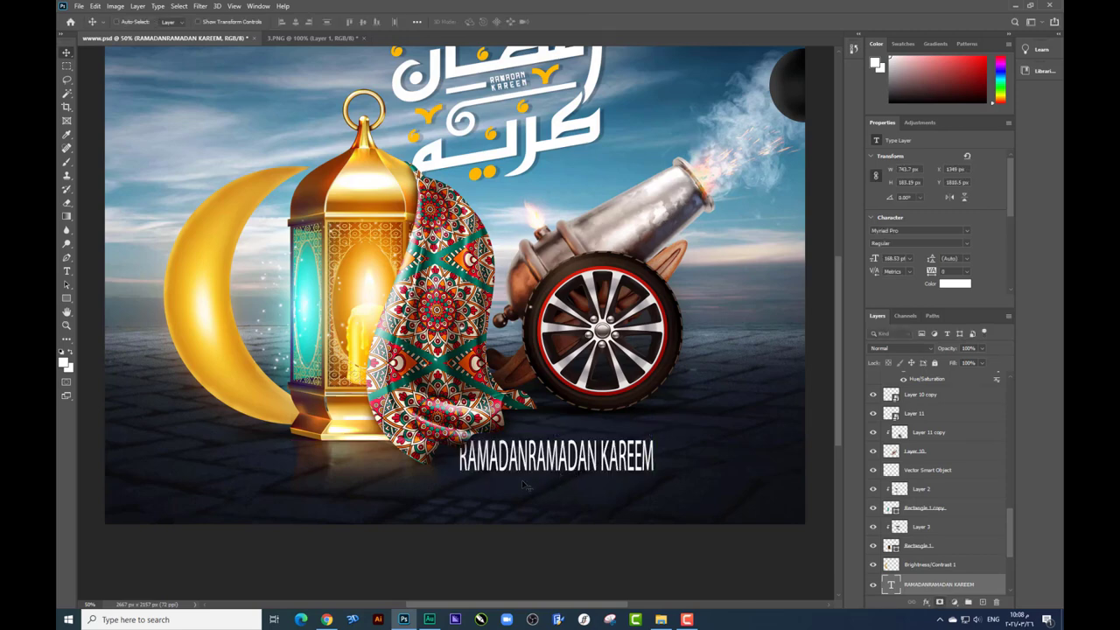
# Step: Correct the caption's wording to 'RAMADAN KAREEM'
pyautogui.moveTo(534, 475); pyautogui.dragTo(440, 490)
pyautogui.doubleClick(470, 479)
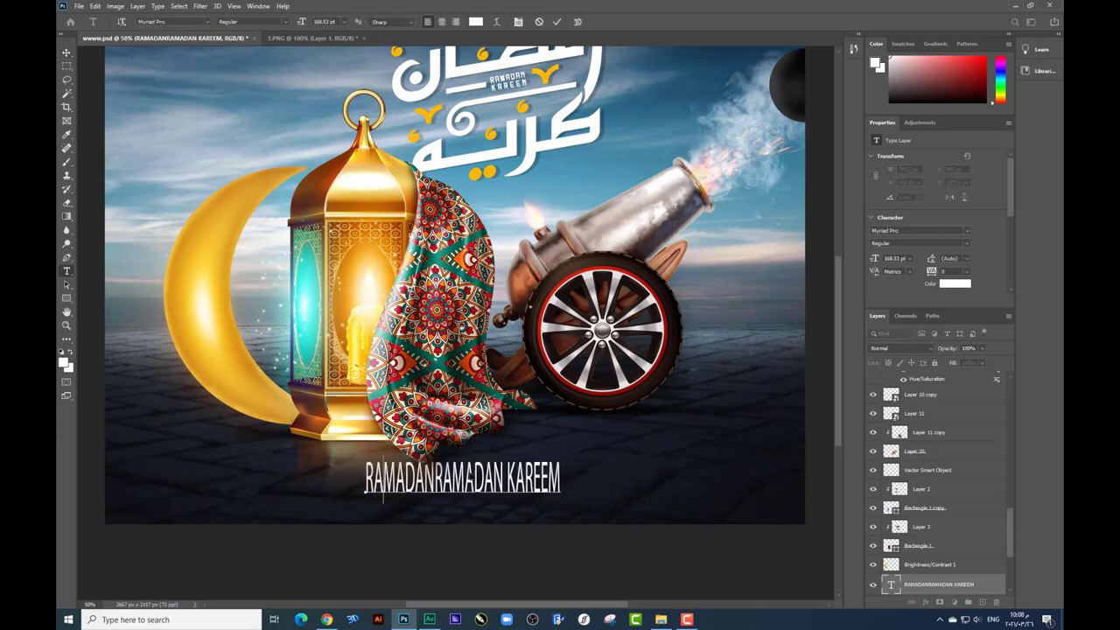
pyautogui.write('RAMADAN')
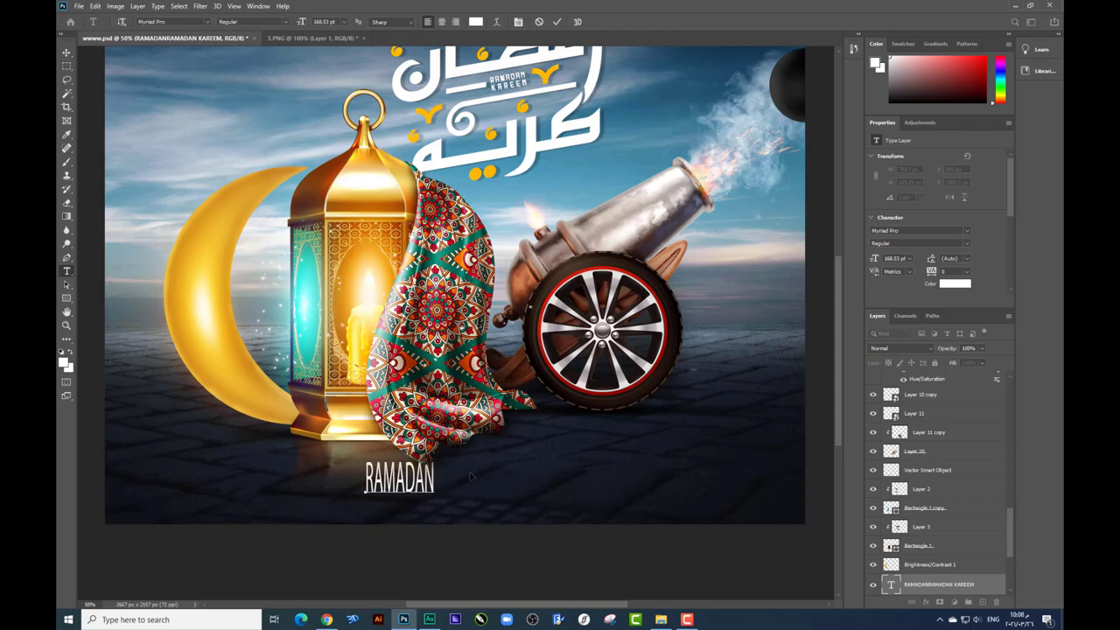
pyautogui.write(' KAREE')
pyautogui.press('BackSpace')
pyautogui.write('M')
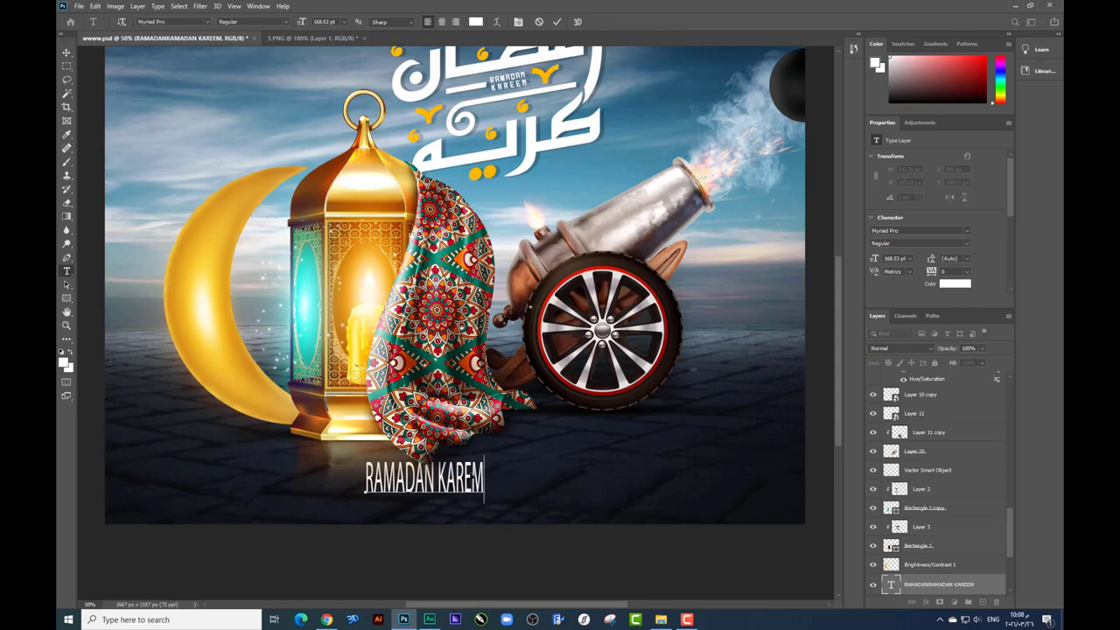
pyautogui.press('Left')
pyautogui.write('E')
pyautogui.click(66, 54)
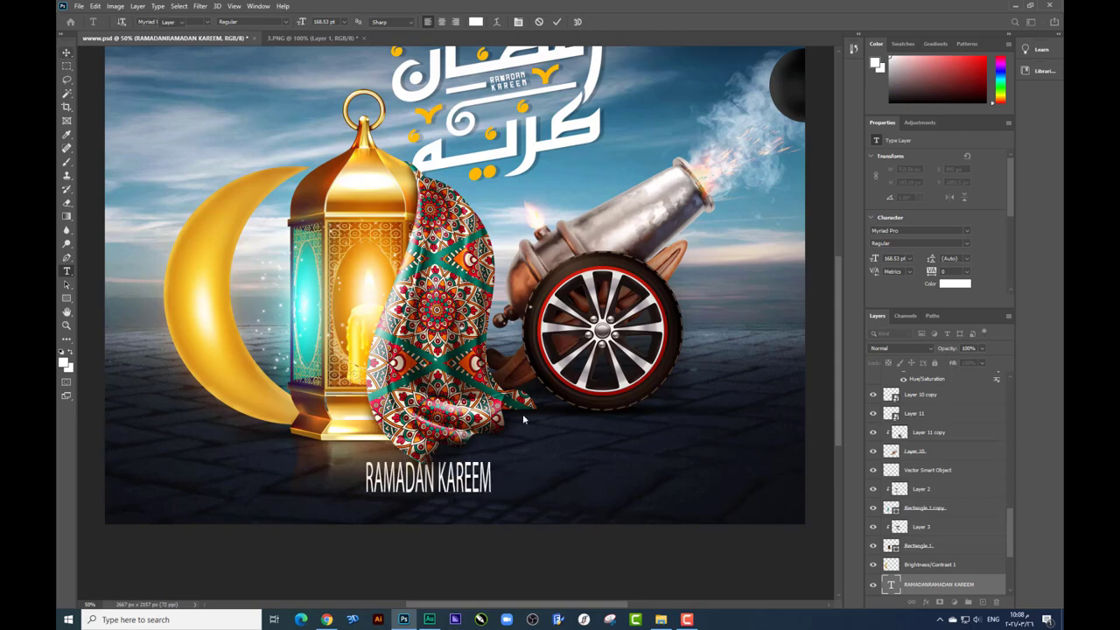
# Step: Scale the caption down to 52.2 pt and move it lower on the ground
pyautogui.hotkey('ctrl', 't')
pyautogui.moveTo(492, 478); pyautogui.dragTo(643, 478)
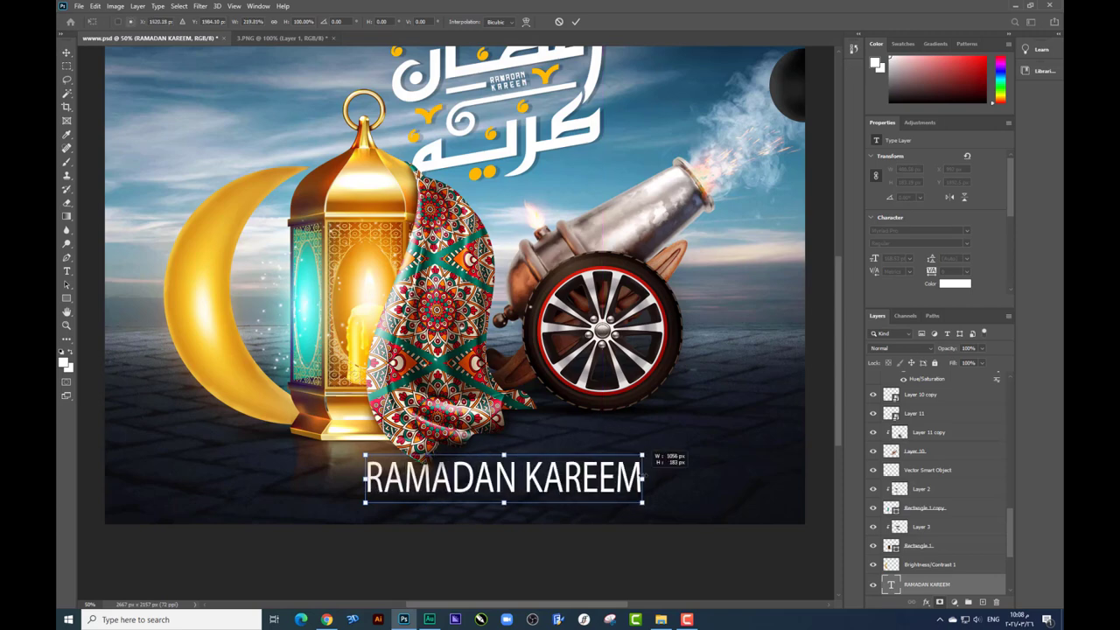
pyautogui.moveTo(504, 452); pyautogui.dragTo(504, 456)
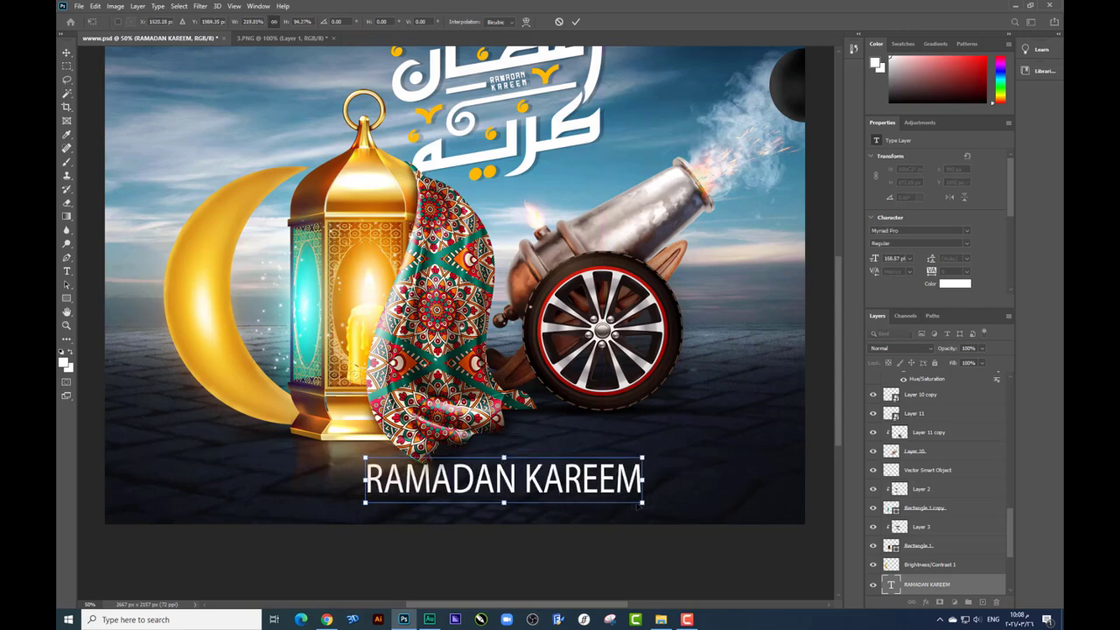
pyautogui.hotkey('ctrl', 'z')
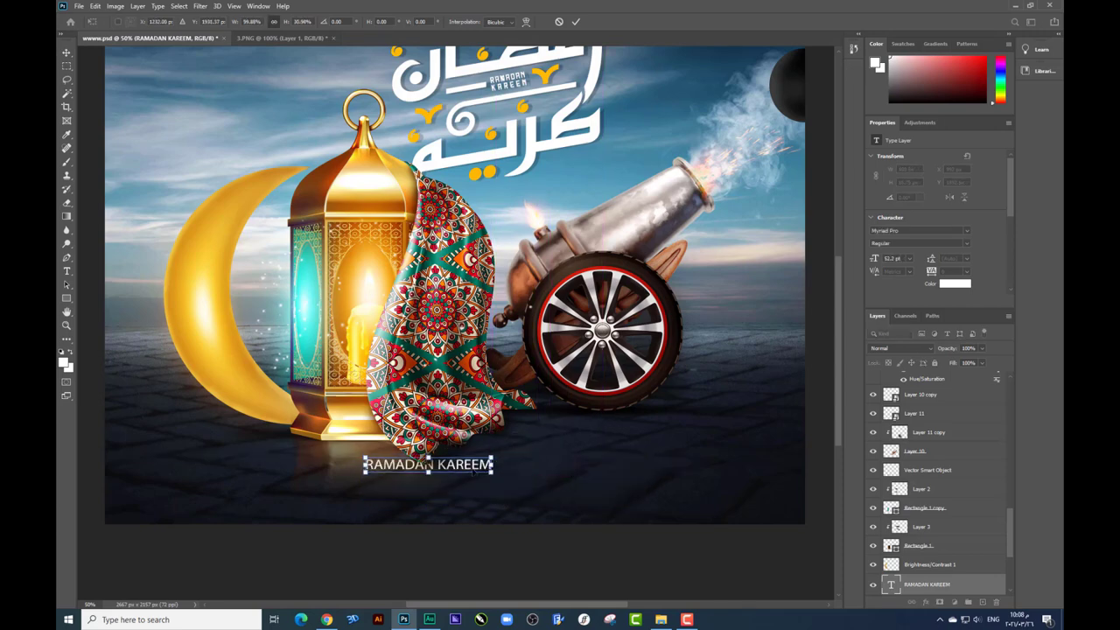
pyautogui.press('Escape')
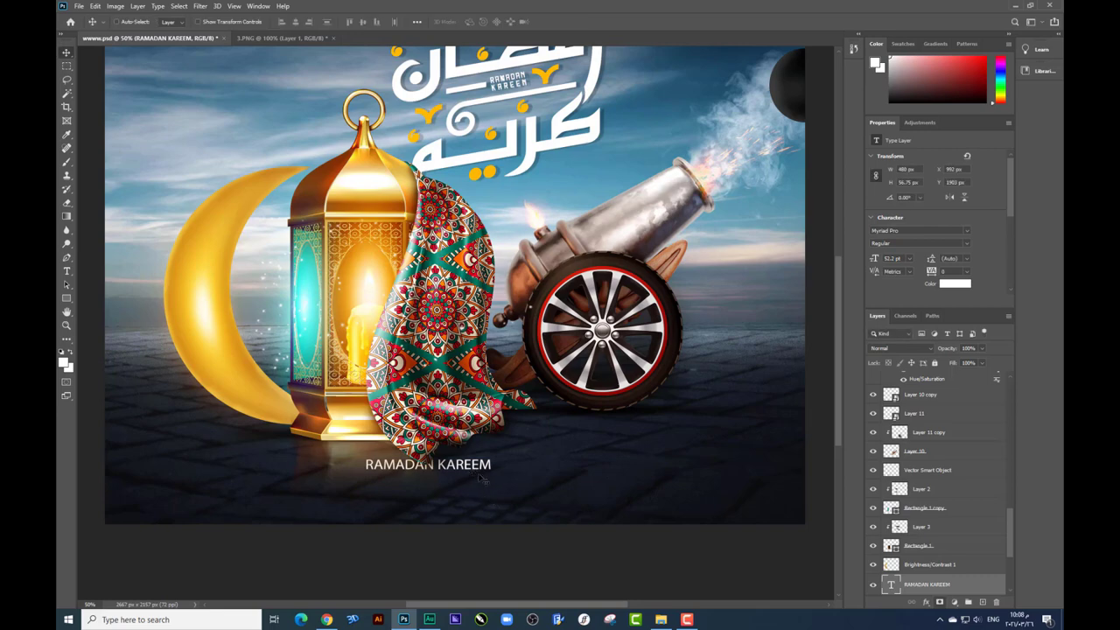
pyautogui.moveTo(481, 473); pyautogui.dragTo(494, 505)
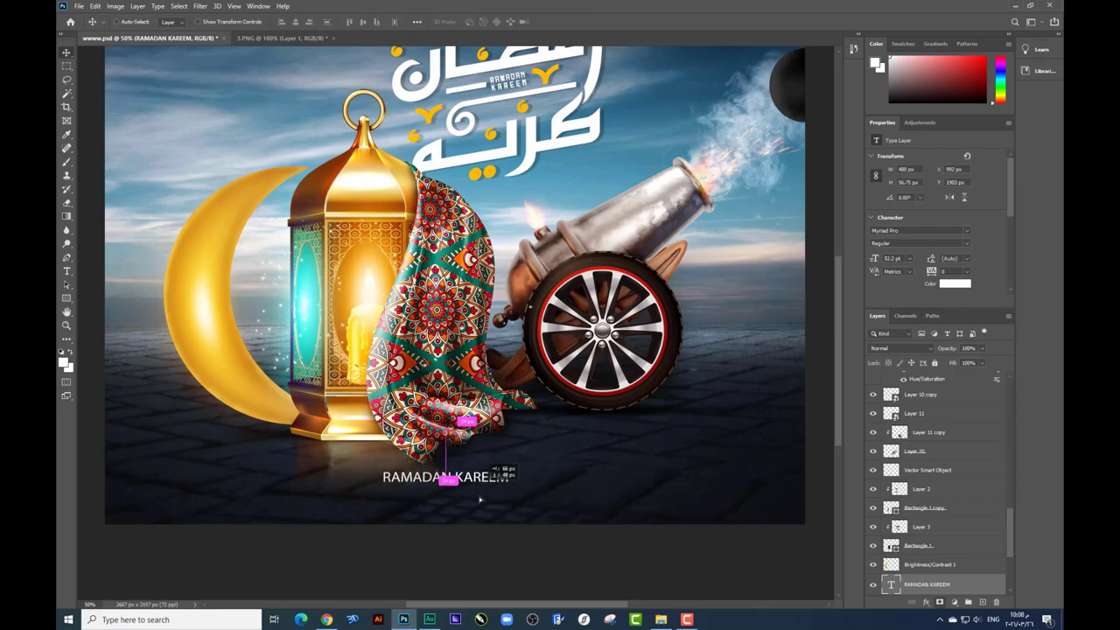
# Step: Set the caption's tracking to 600 and centre it below the scene
pyautogui.doubleClick(477, 496)
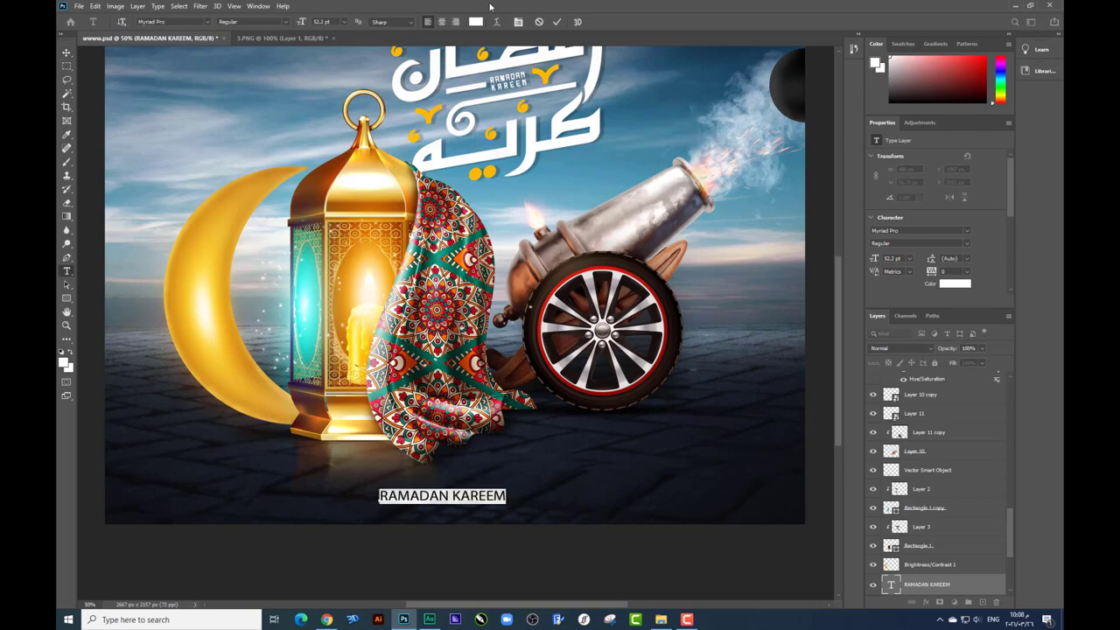
pyautogui.click(519, 24)
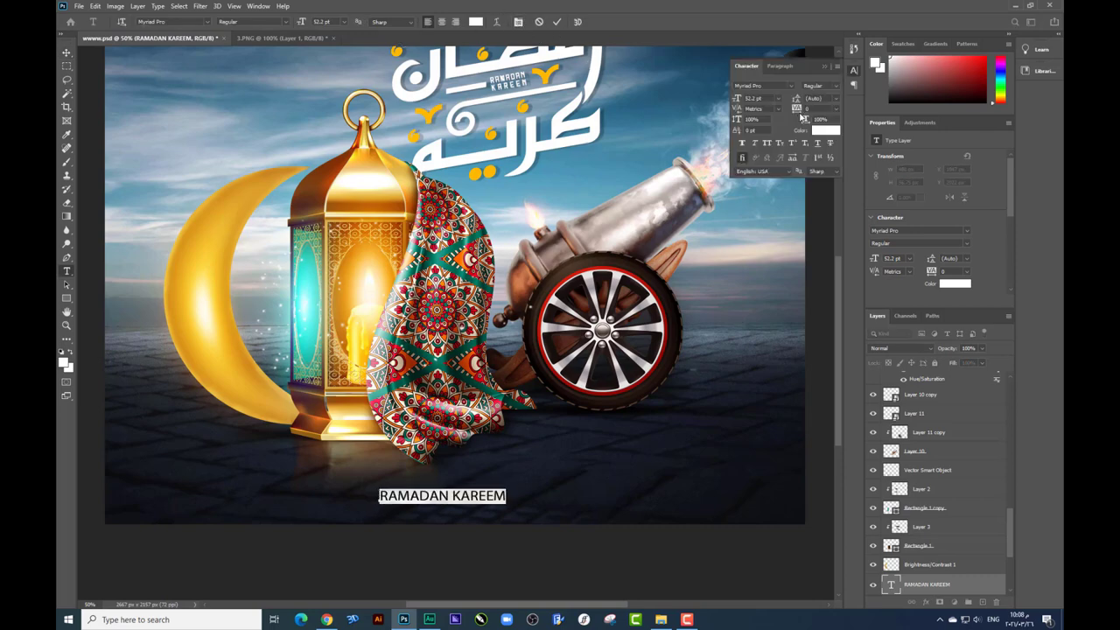
pyautogui.moveTo(799, 112); pyautogui.dragTo(831, 111)
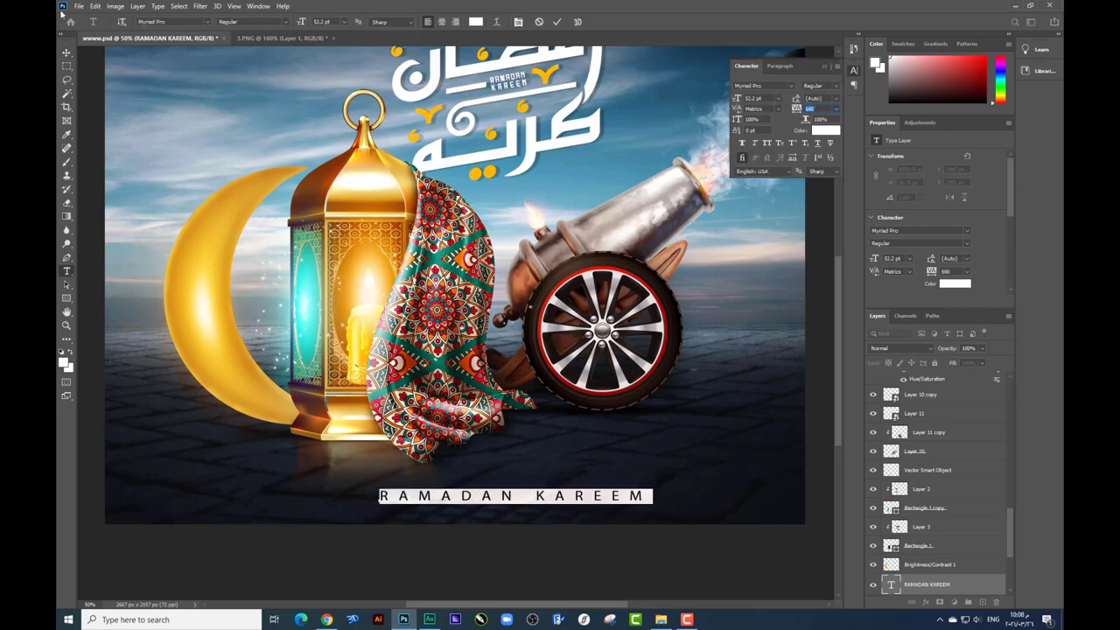
pyautogui.click(66, 53)
pyautogui.moveTo(595, 491); pyautogui.dragTo(541, 494)
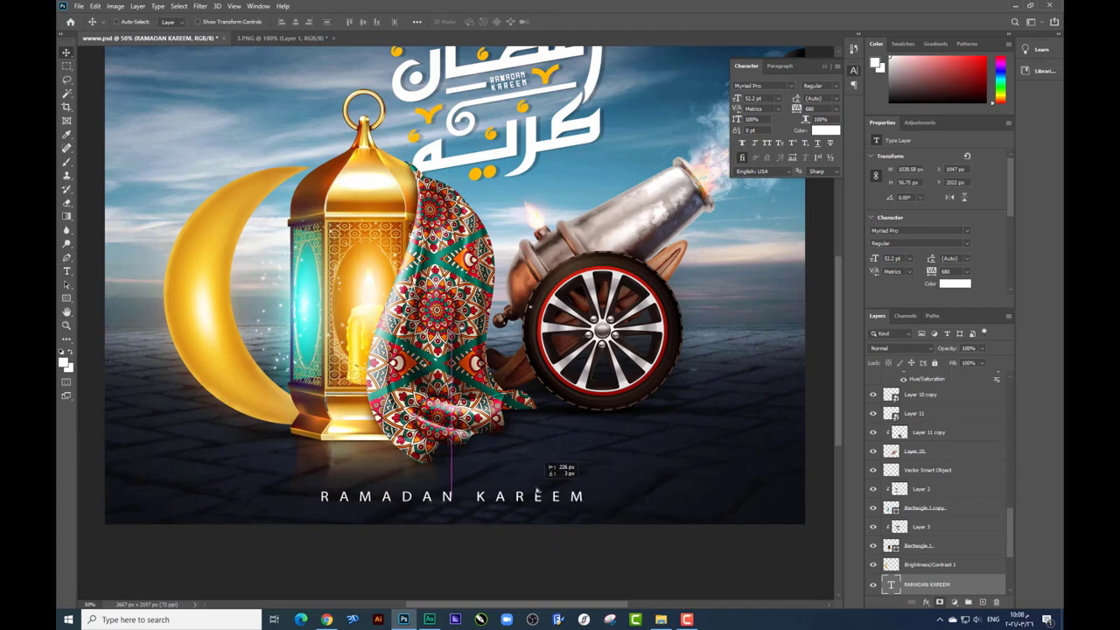
pyautogui.hotkey('ctrl', '-')
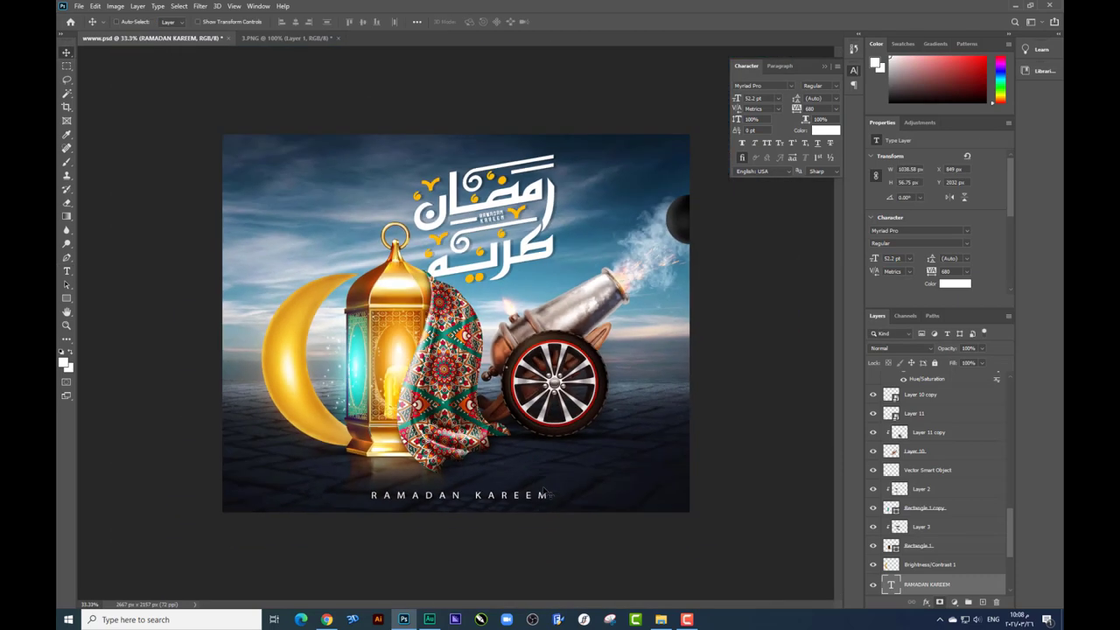
pyautogui.scroll(2, 935, 413)
pyautogui.scroll(3, 927, 403)
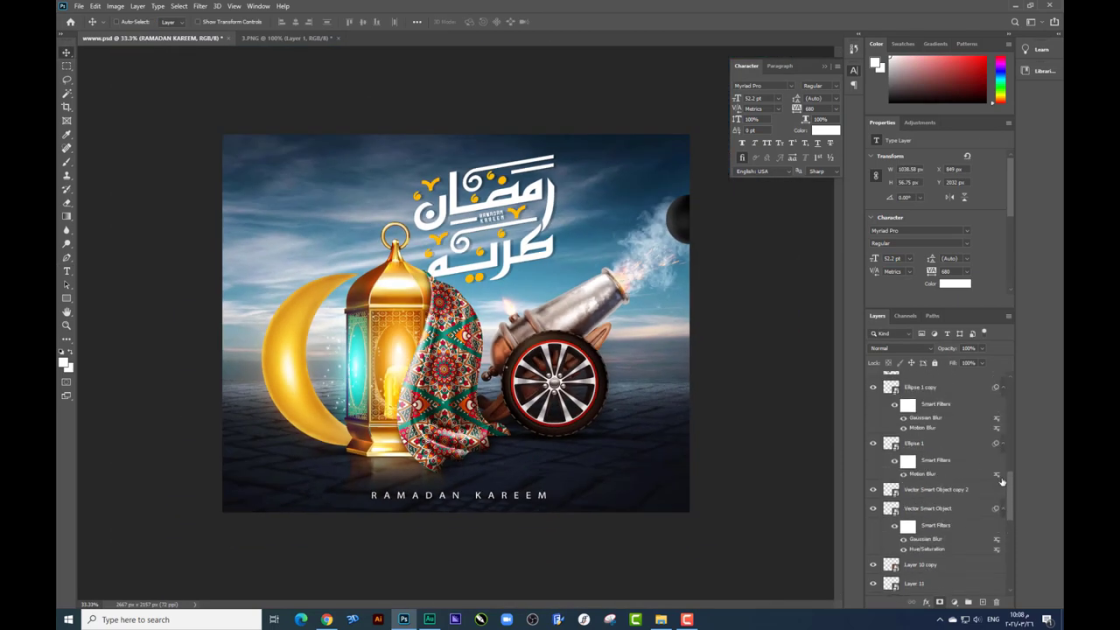